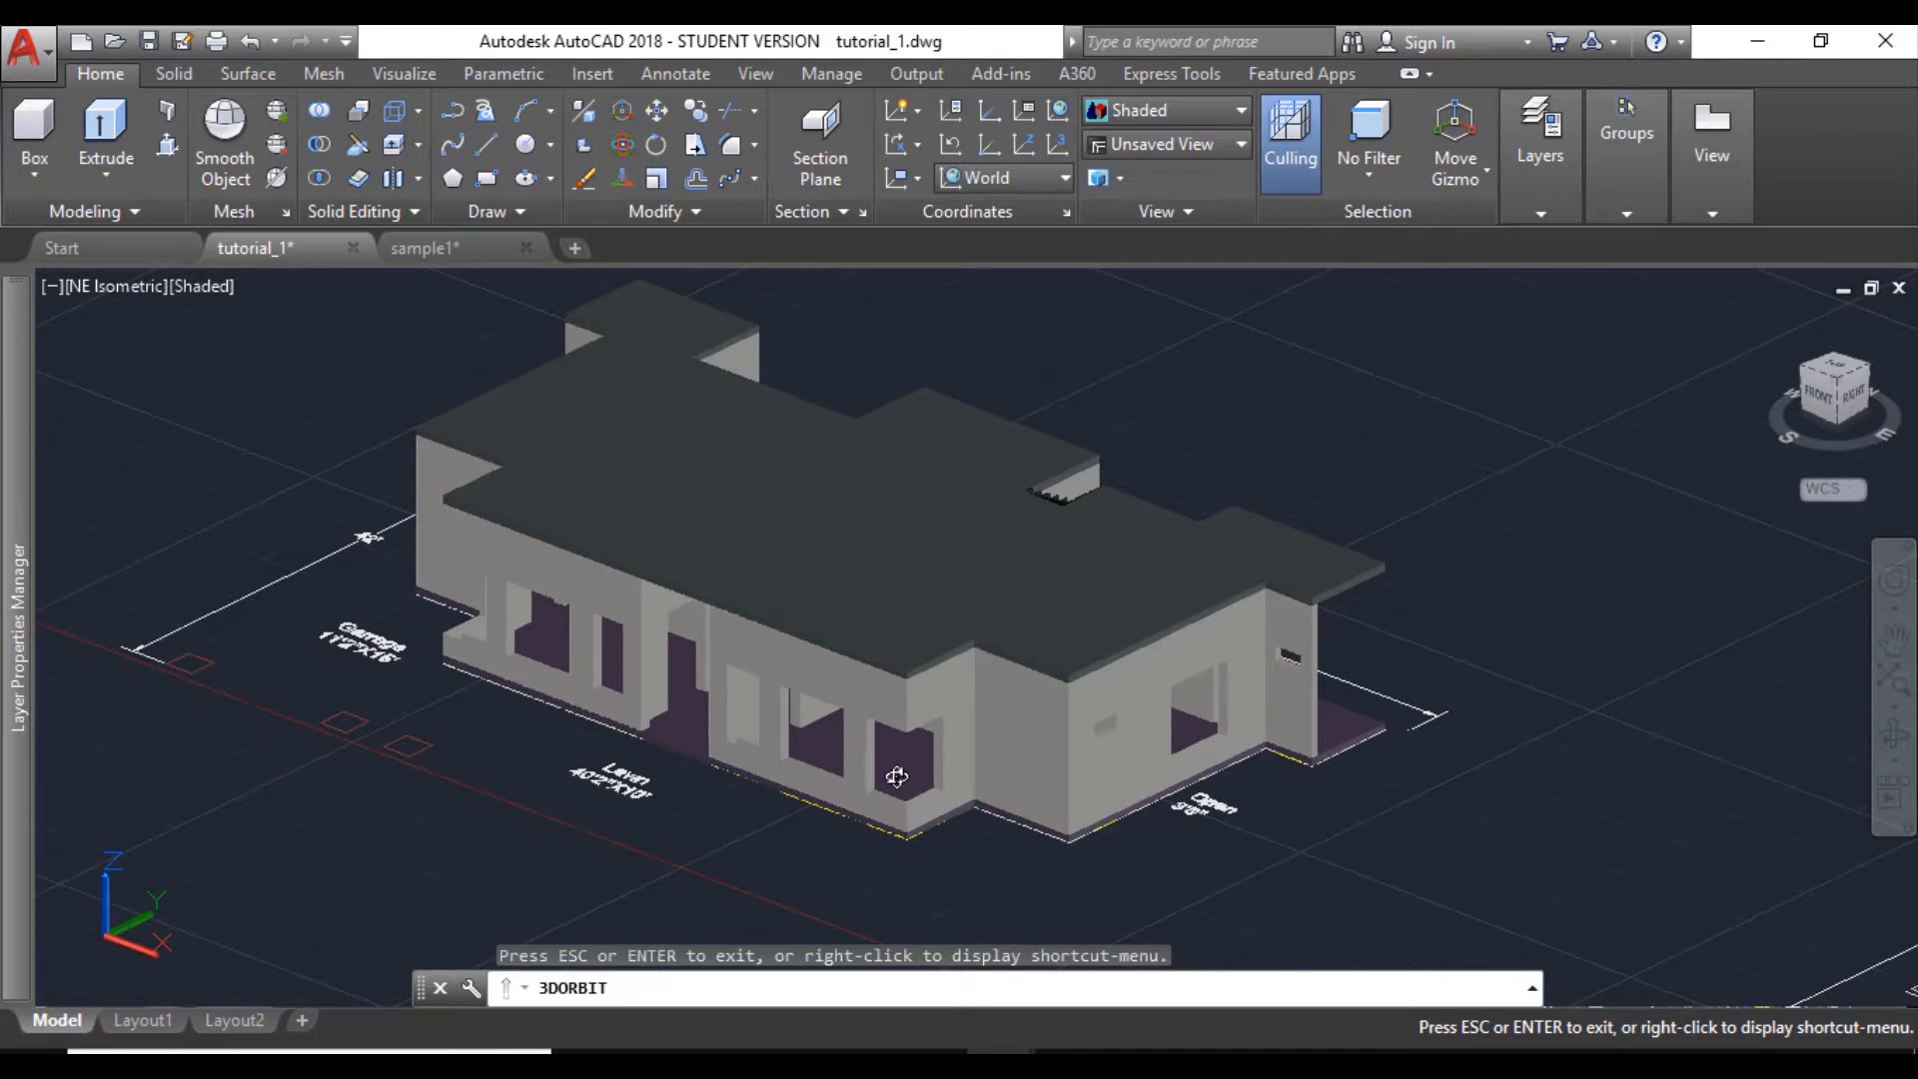
# - Examine the 3D house model's front and side walls, window openings and roof from several angles
pyautogui.moveTo(897, 778); pyautogui.dragTo(944, 783)
pyautogui.scroll(-4, 944, 784)
pyautogui.moveTo(1073, 793); pyautogui.dragTo(985, 767, button='middle')
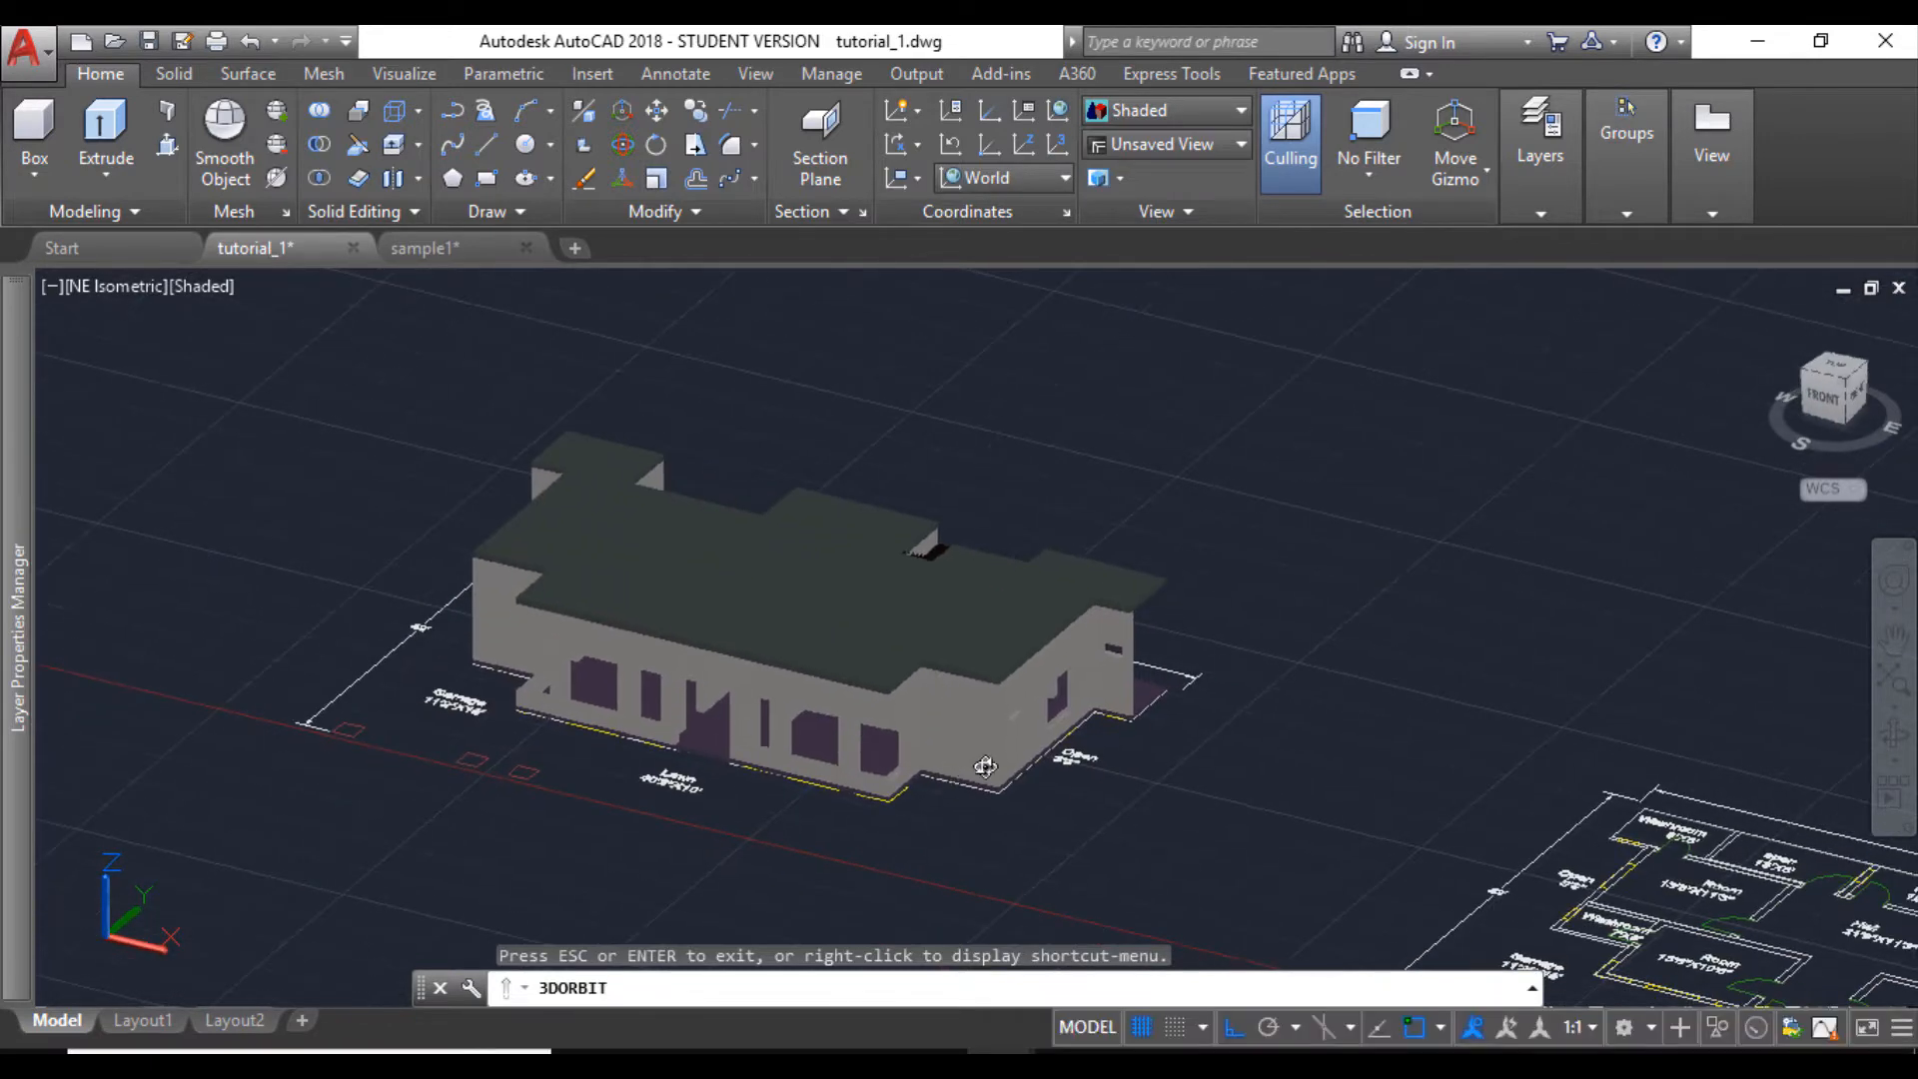
pyautogui.scroll(4, 984, 768)
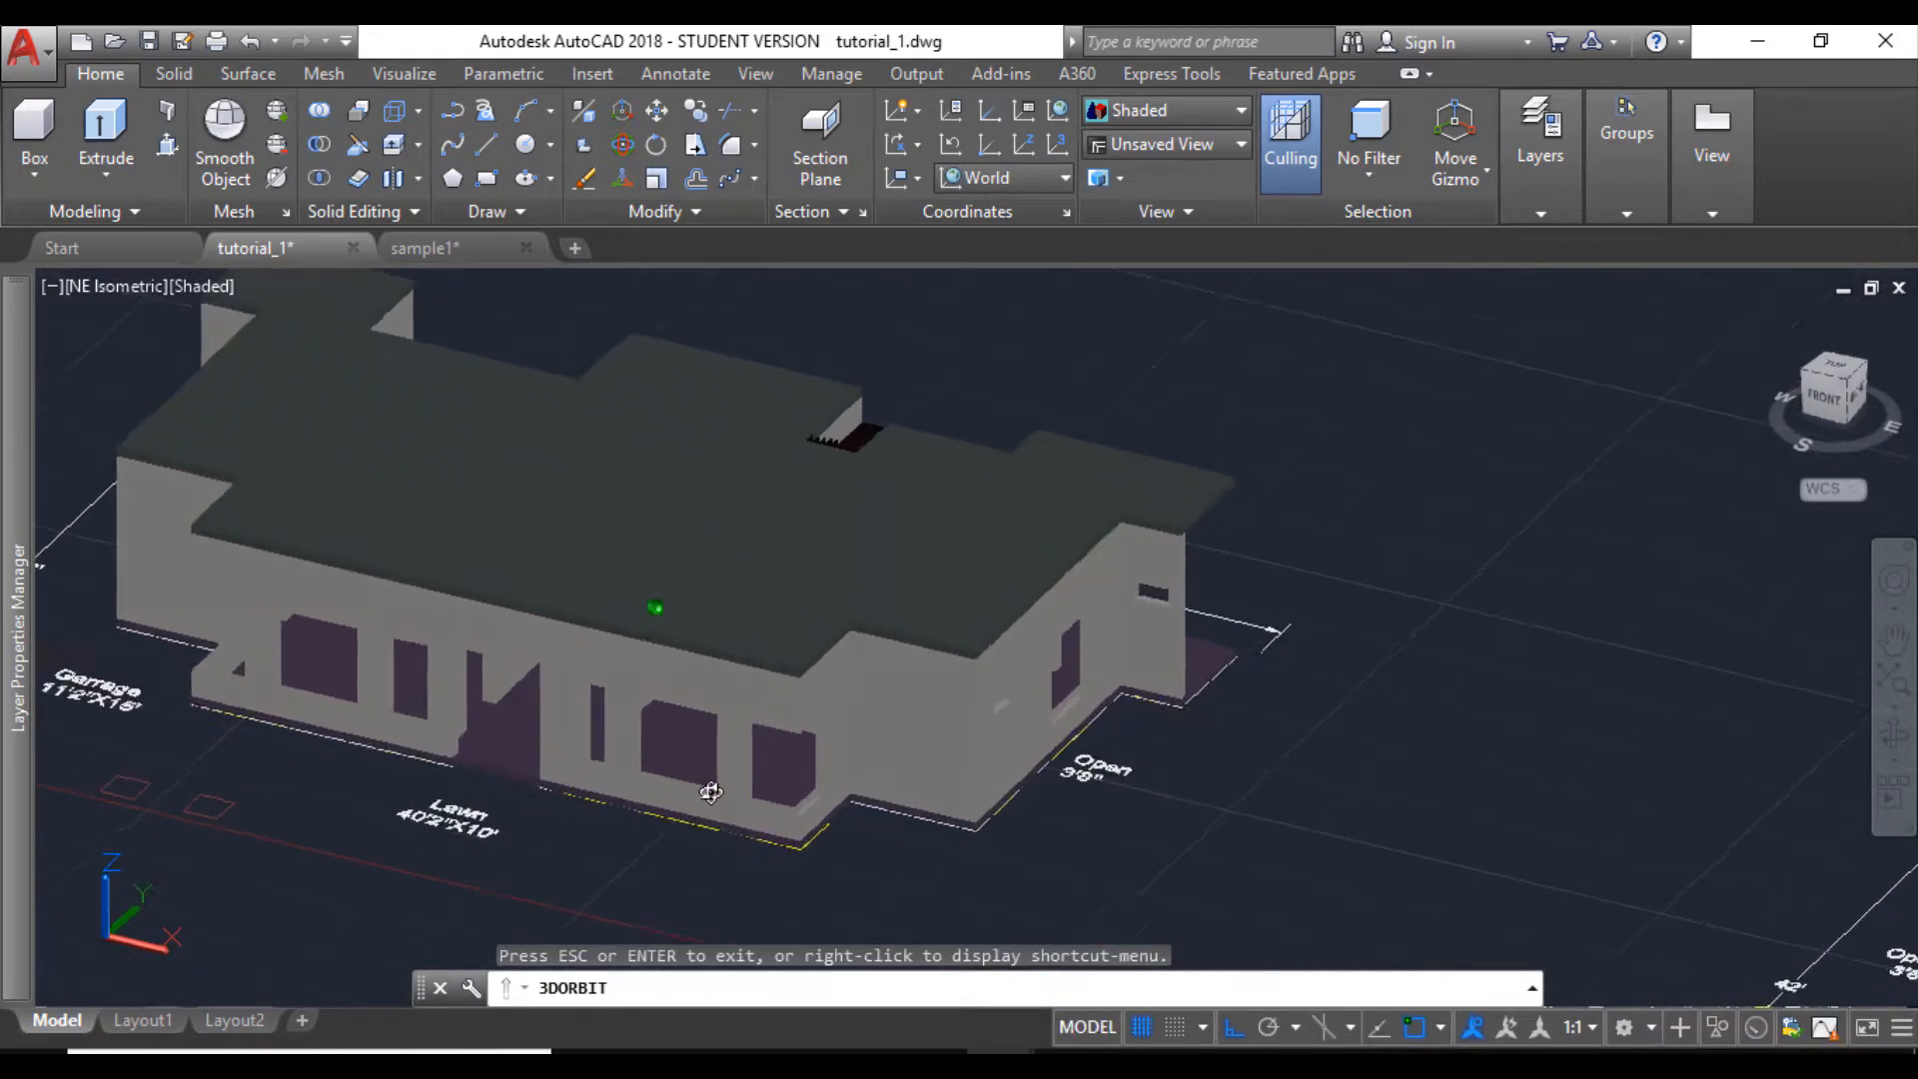
pyautogui.moveTo(710, 792); pyautogui.dragTo(722, 797)
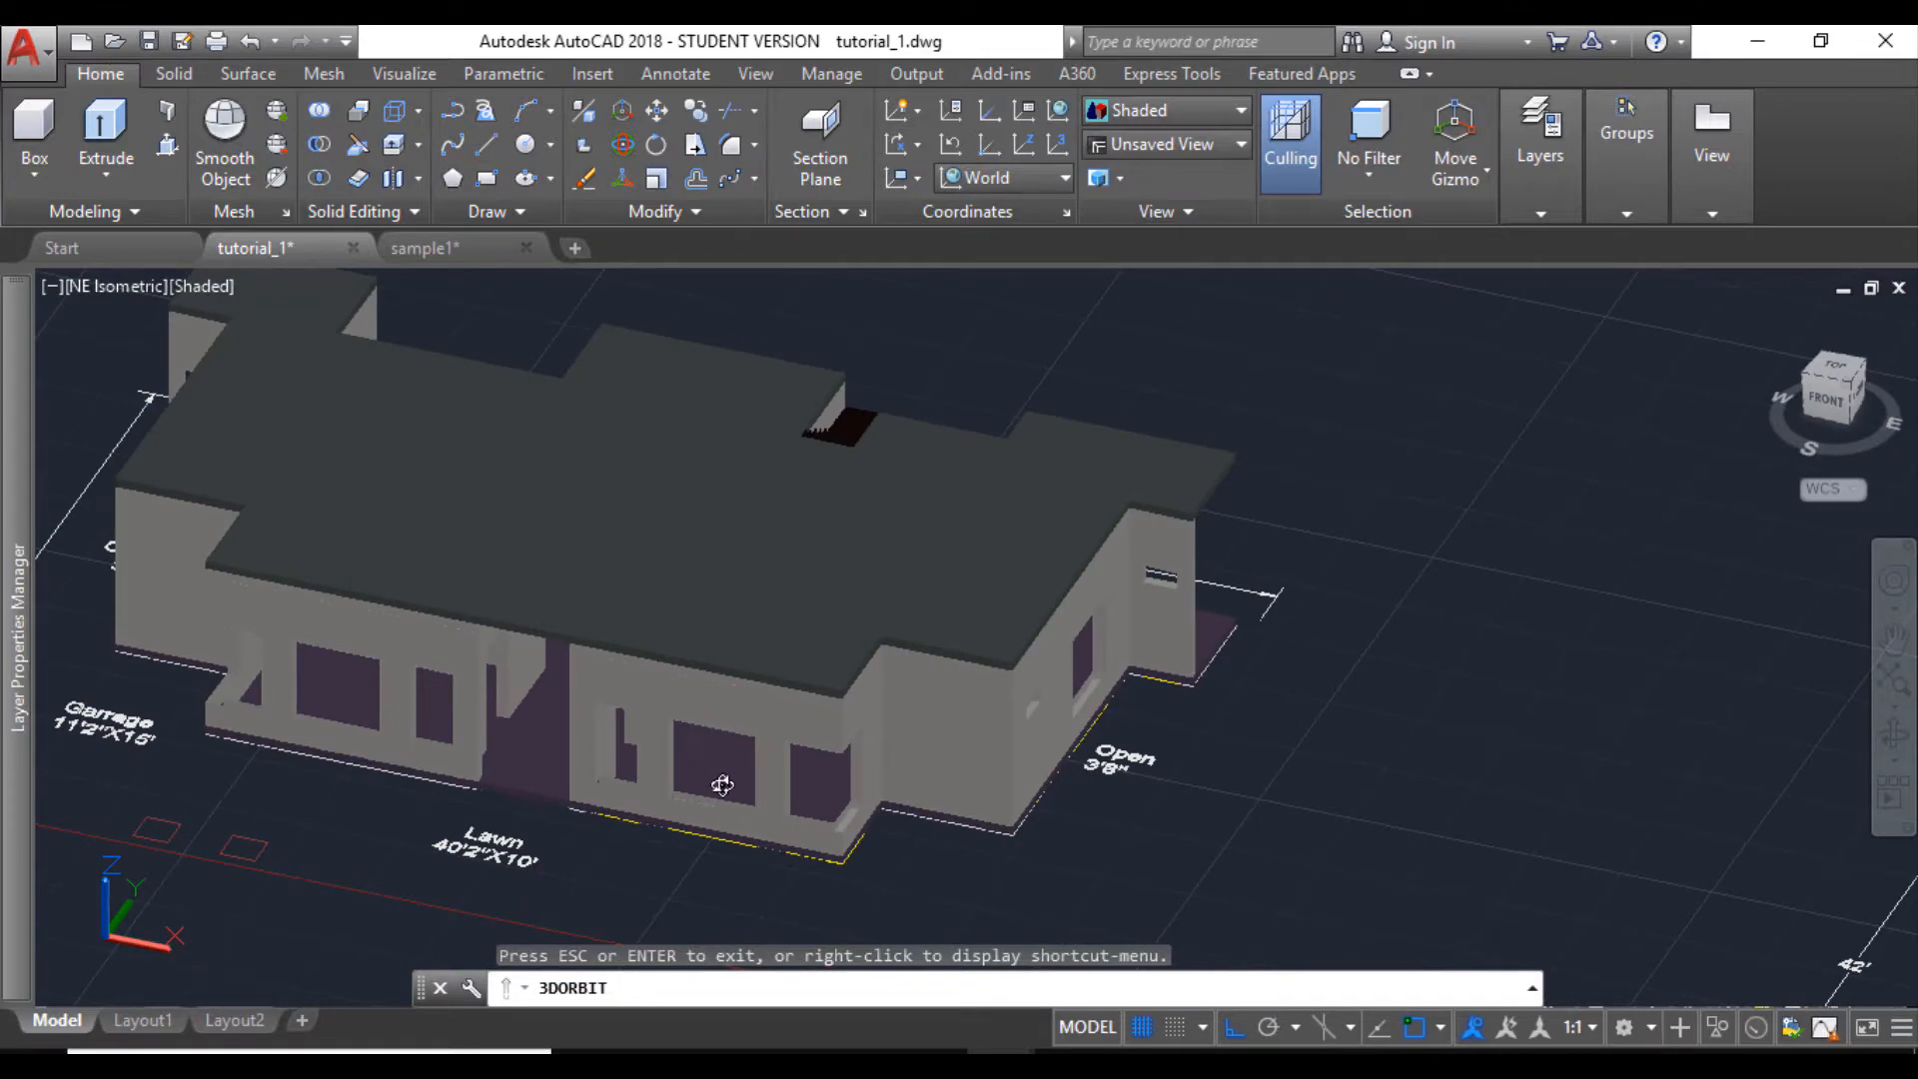
pyautogui.moveTo(722, 785); pyautogui.dragTo(773, 704, button='middle')
pyautogui.scroll(-1, 773, 704)
pyautogui.press('Escape')
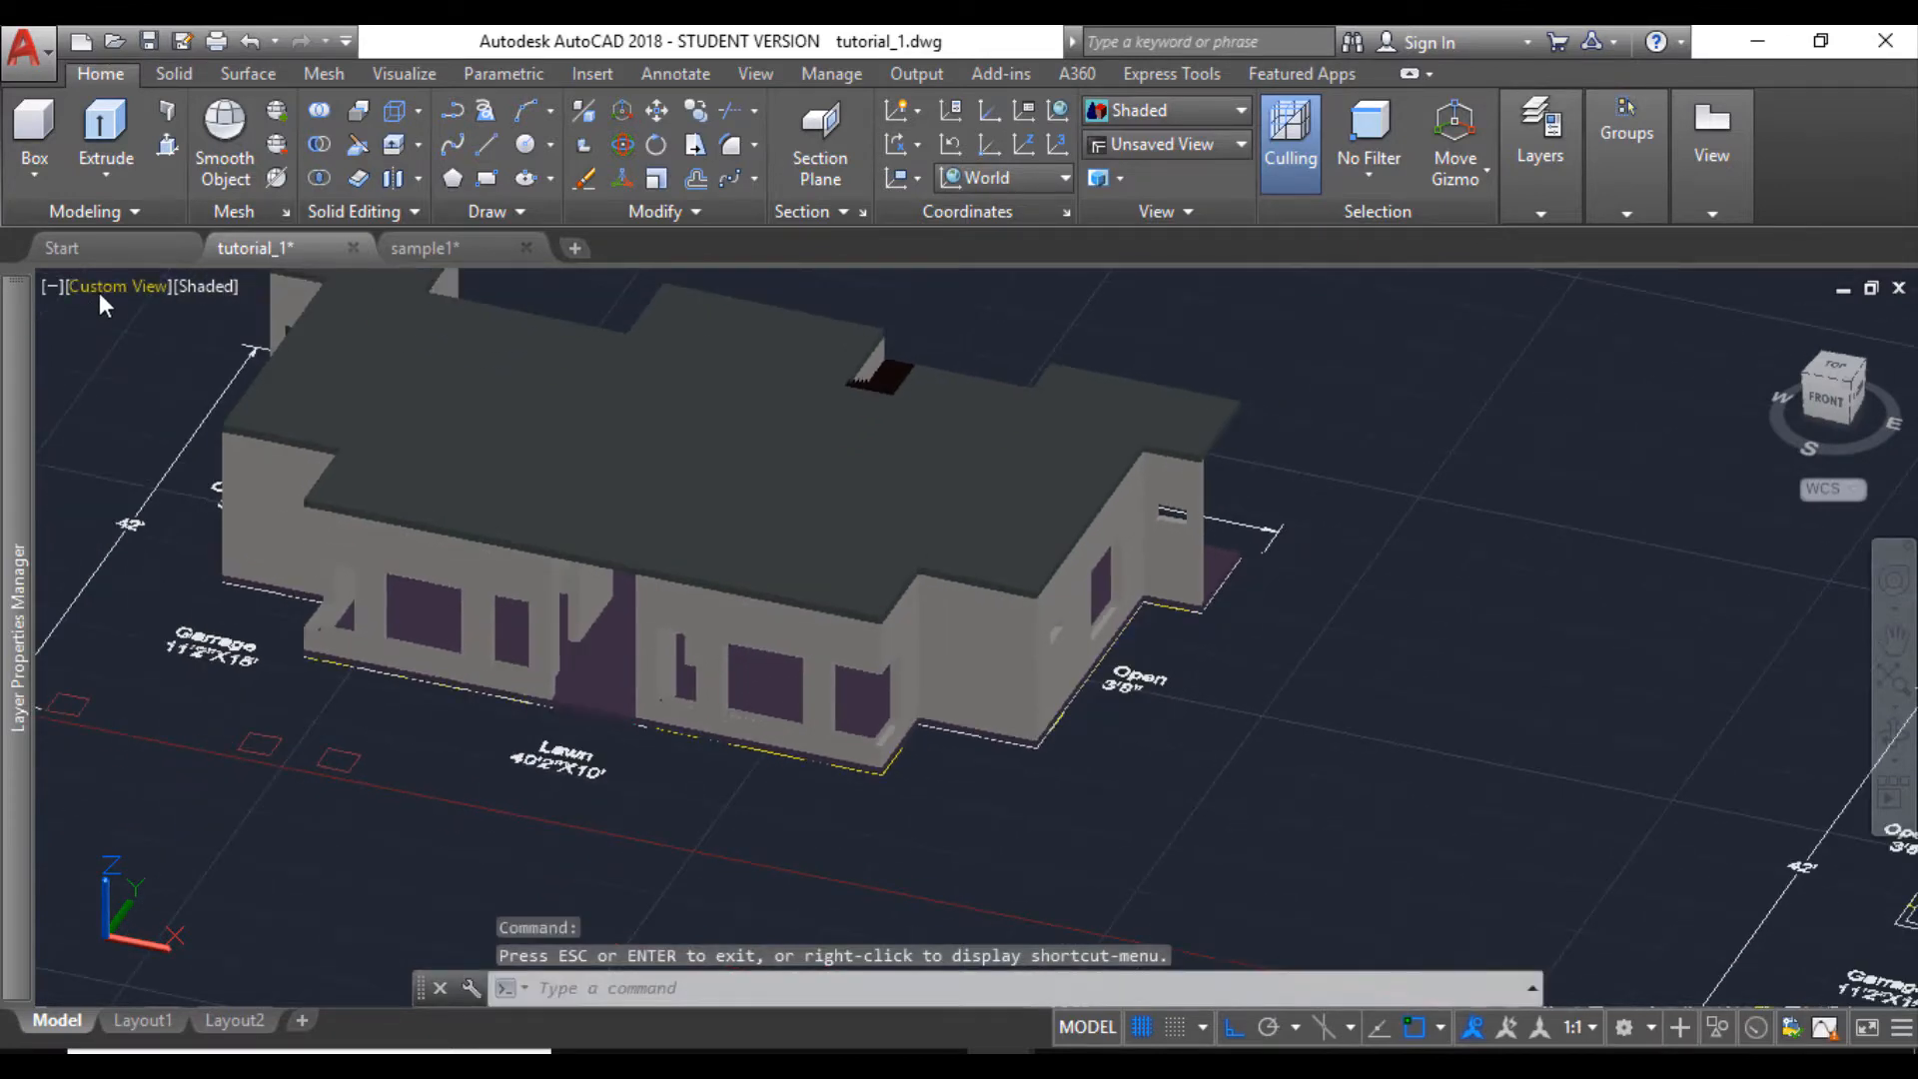
# - Switch the drawing to the Top view and set the coordinate system to World
pyautogui.click(100, 298)
pyautogui.click(152, 361)
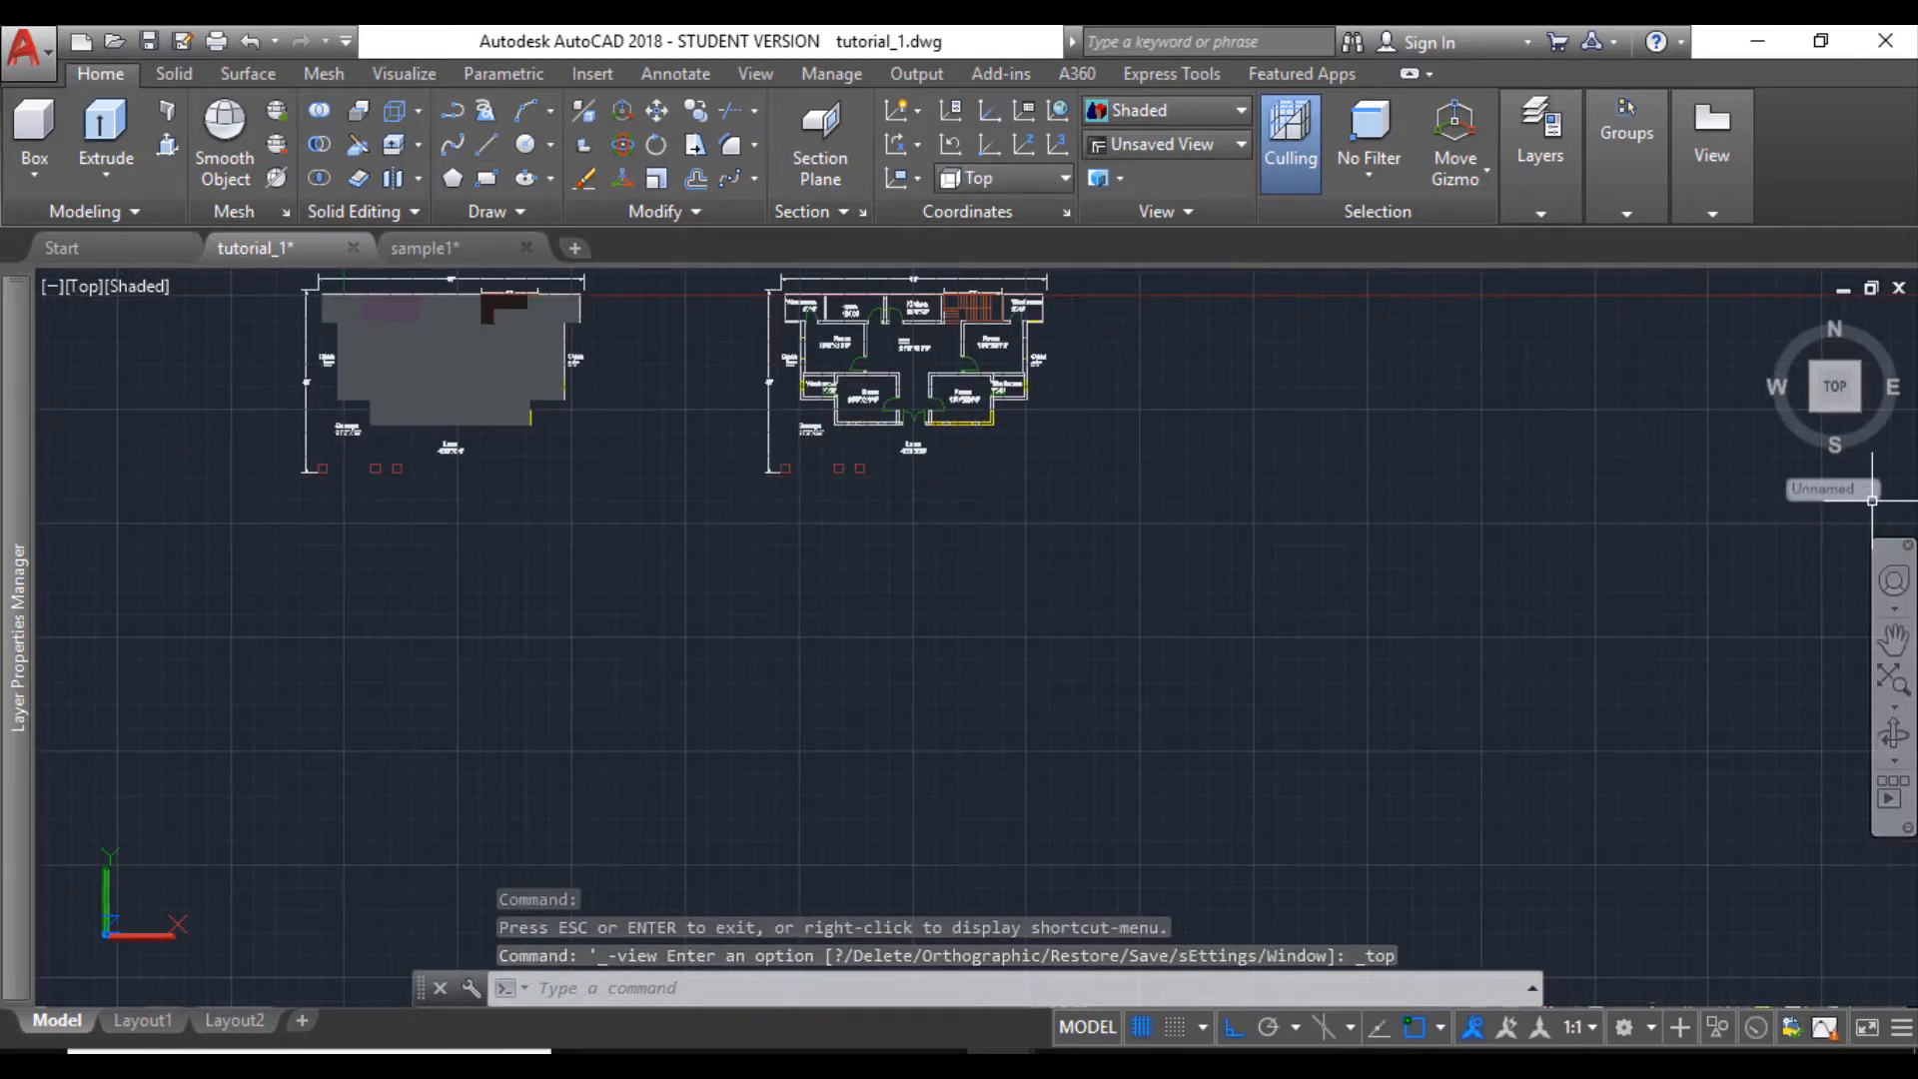
pyautogui.click(1055, 178)
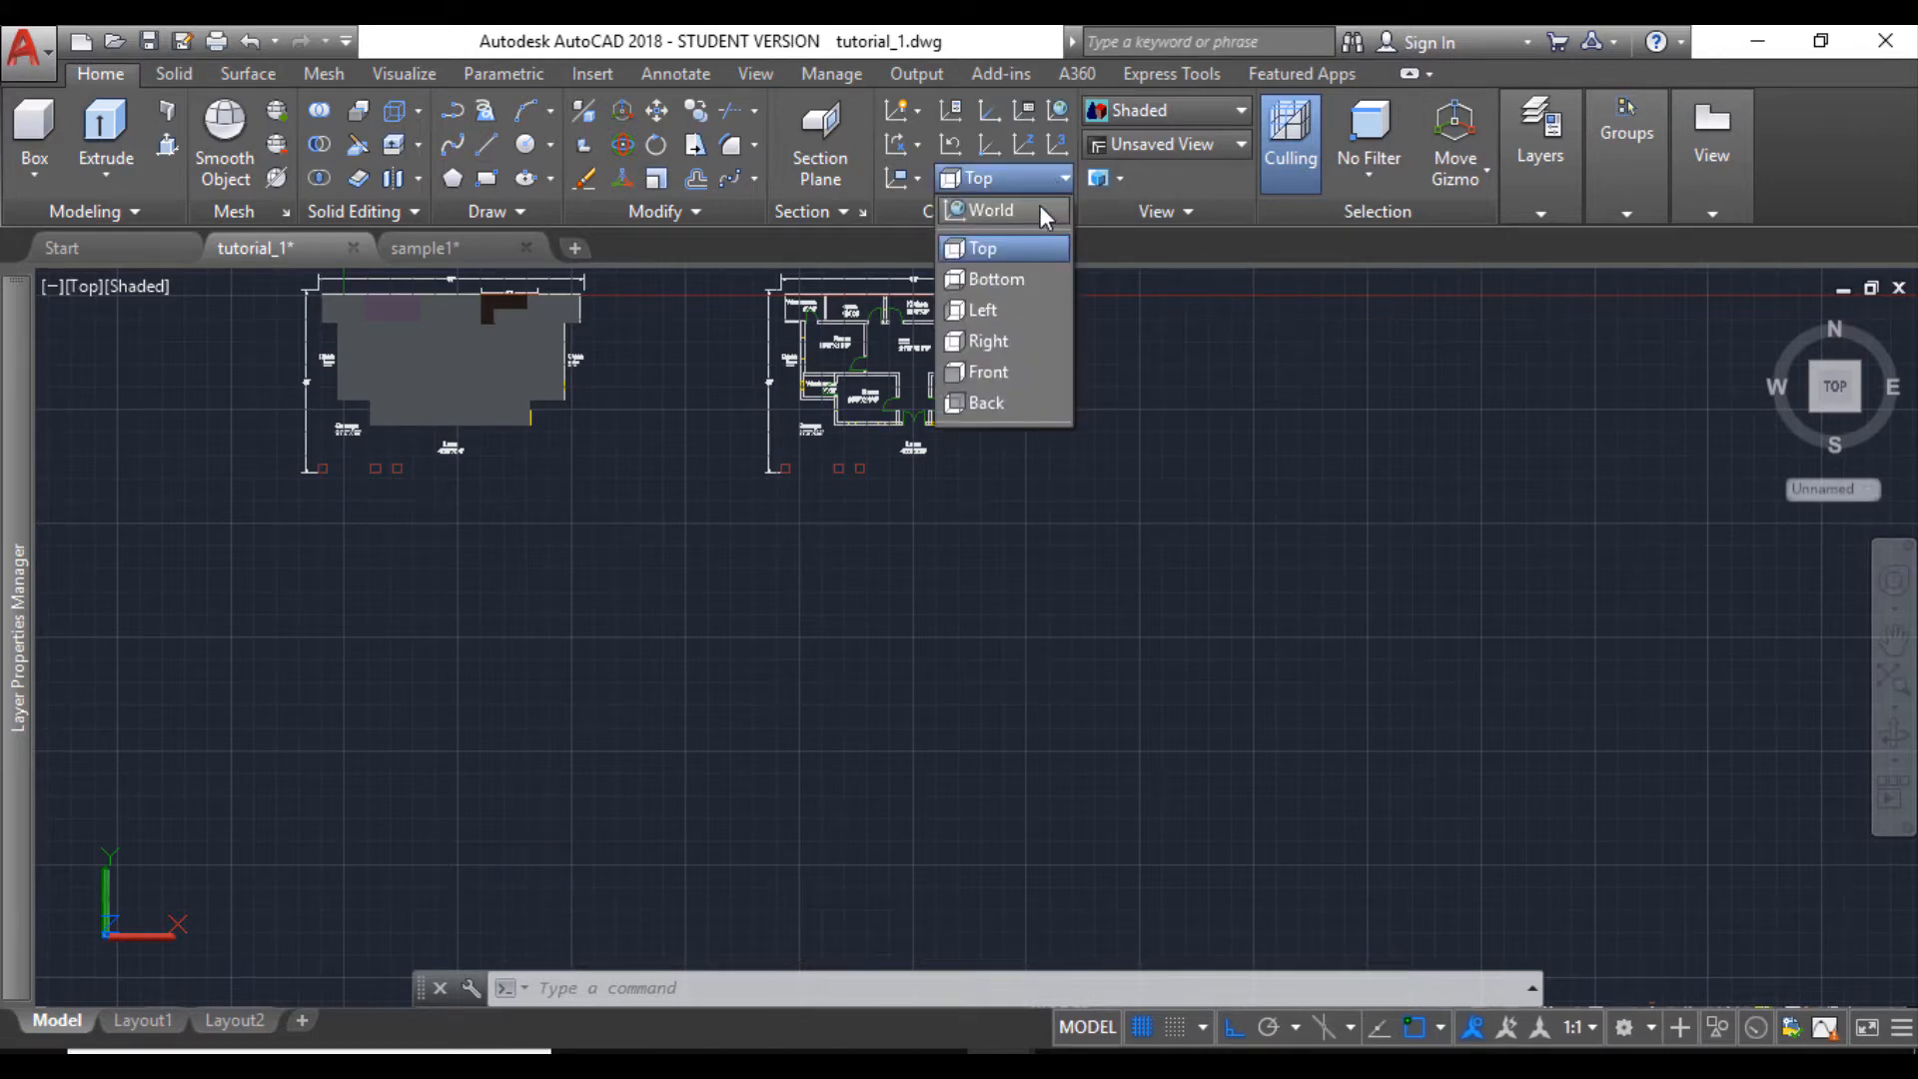
pyautogui.click(1040, 208)
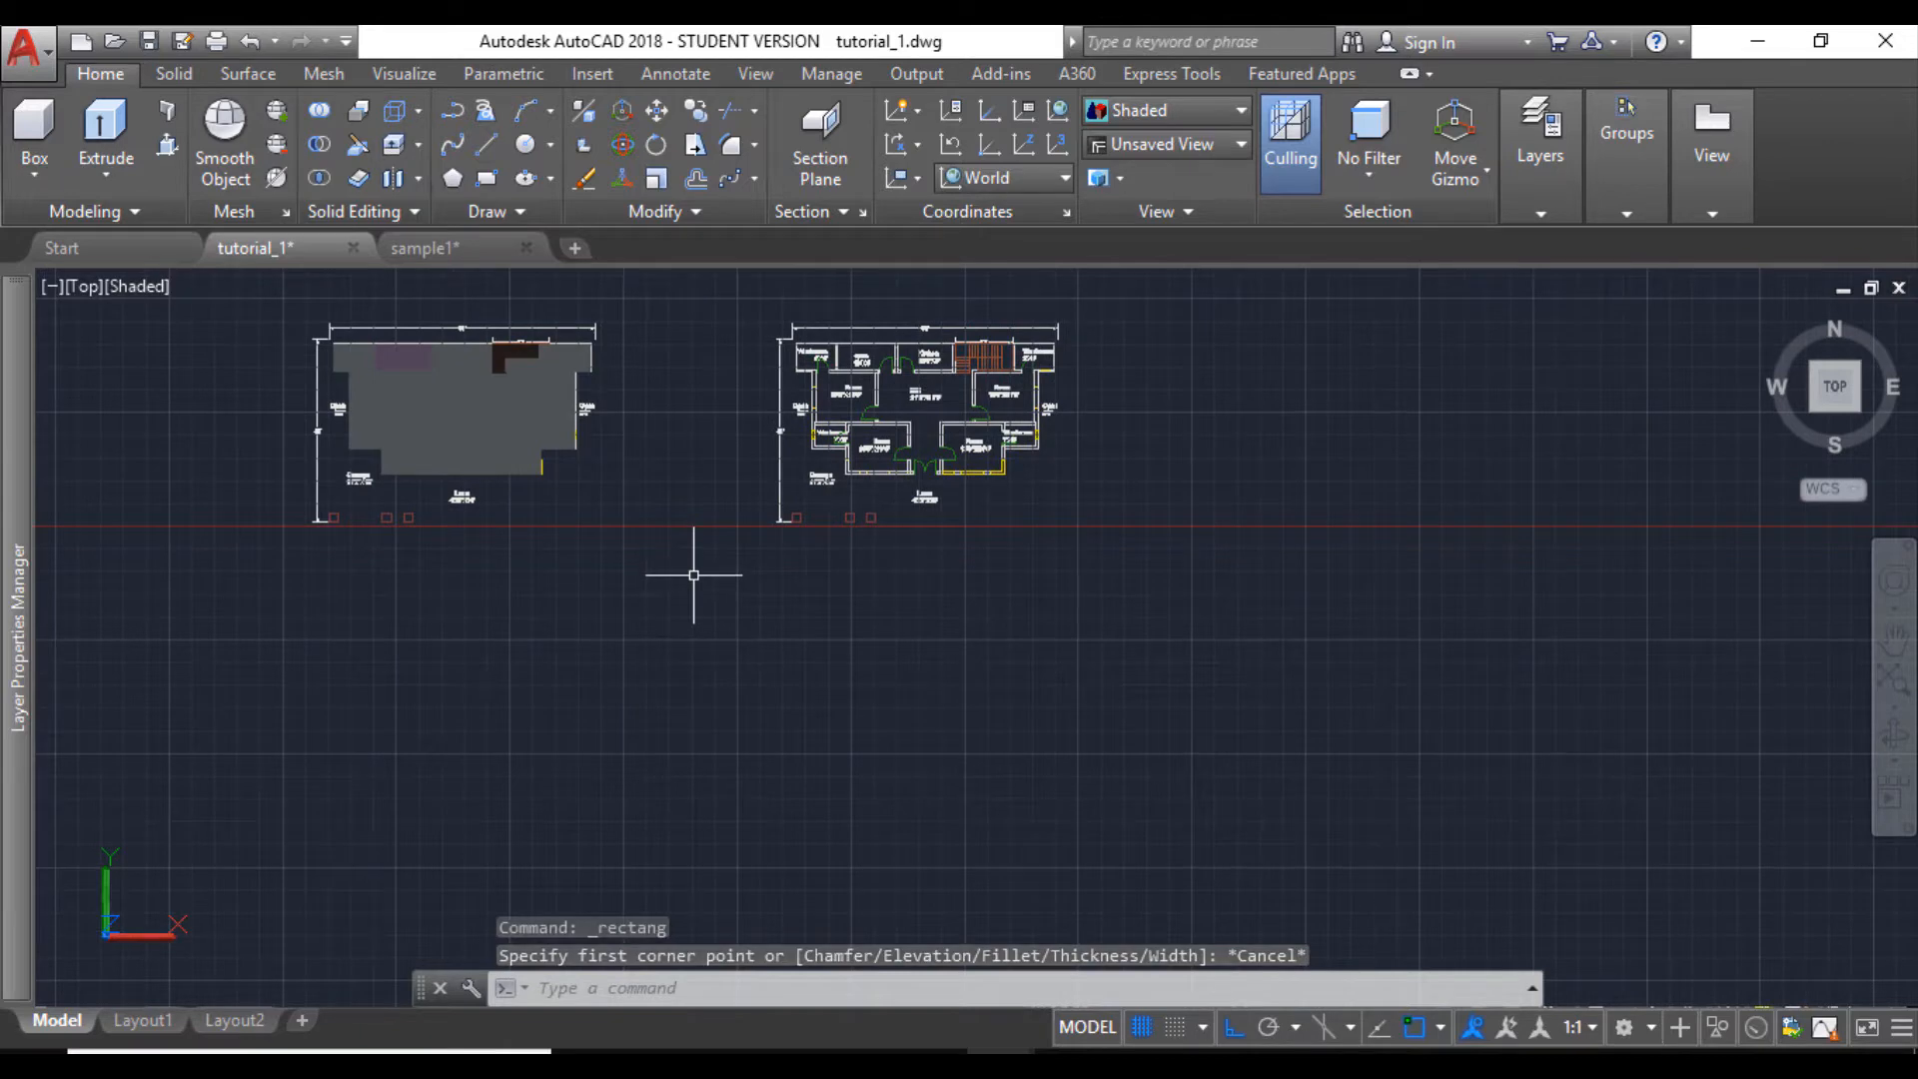
# - Create a layer named w-frame and set its colour to index 34
pyautogui.moveTo(12, 727)
pyautogui.hotkey('alt', 'n')
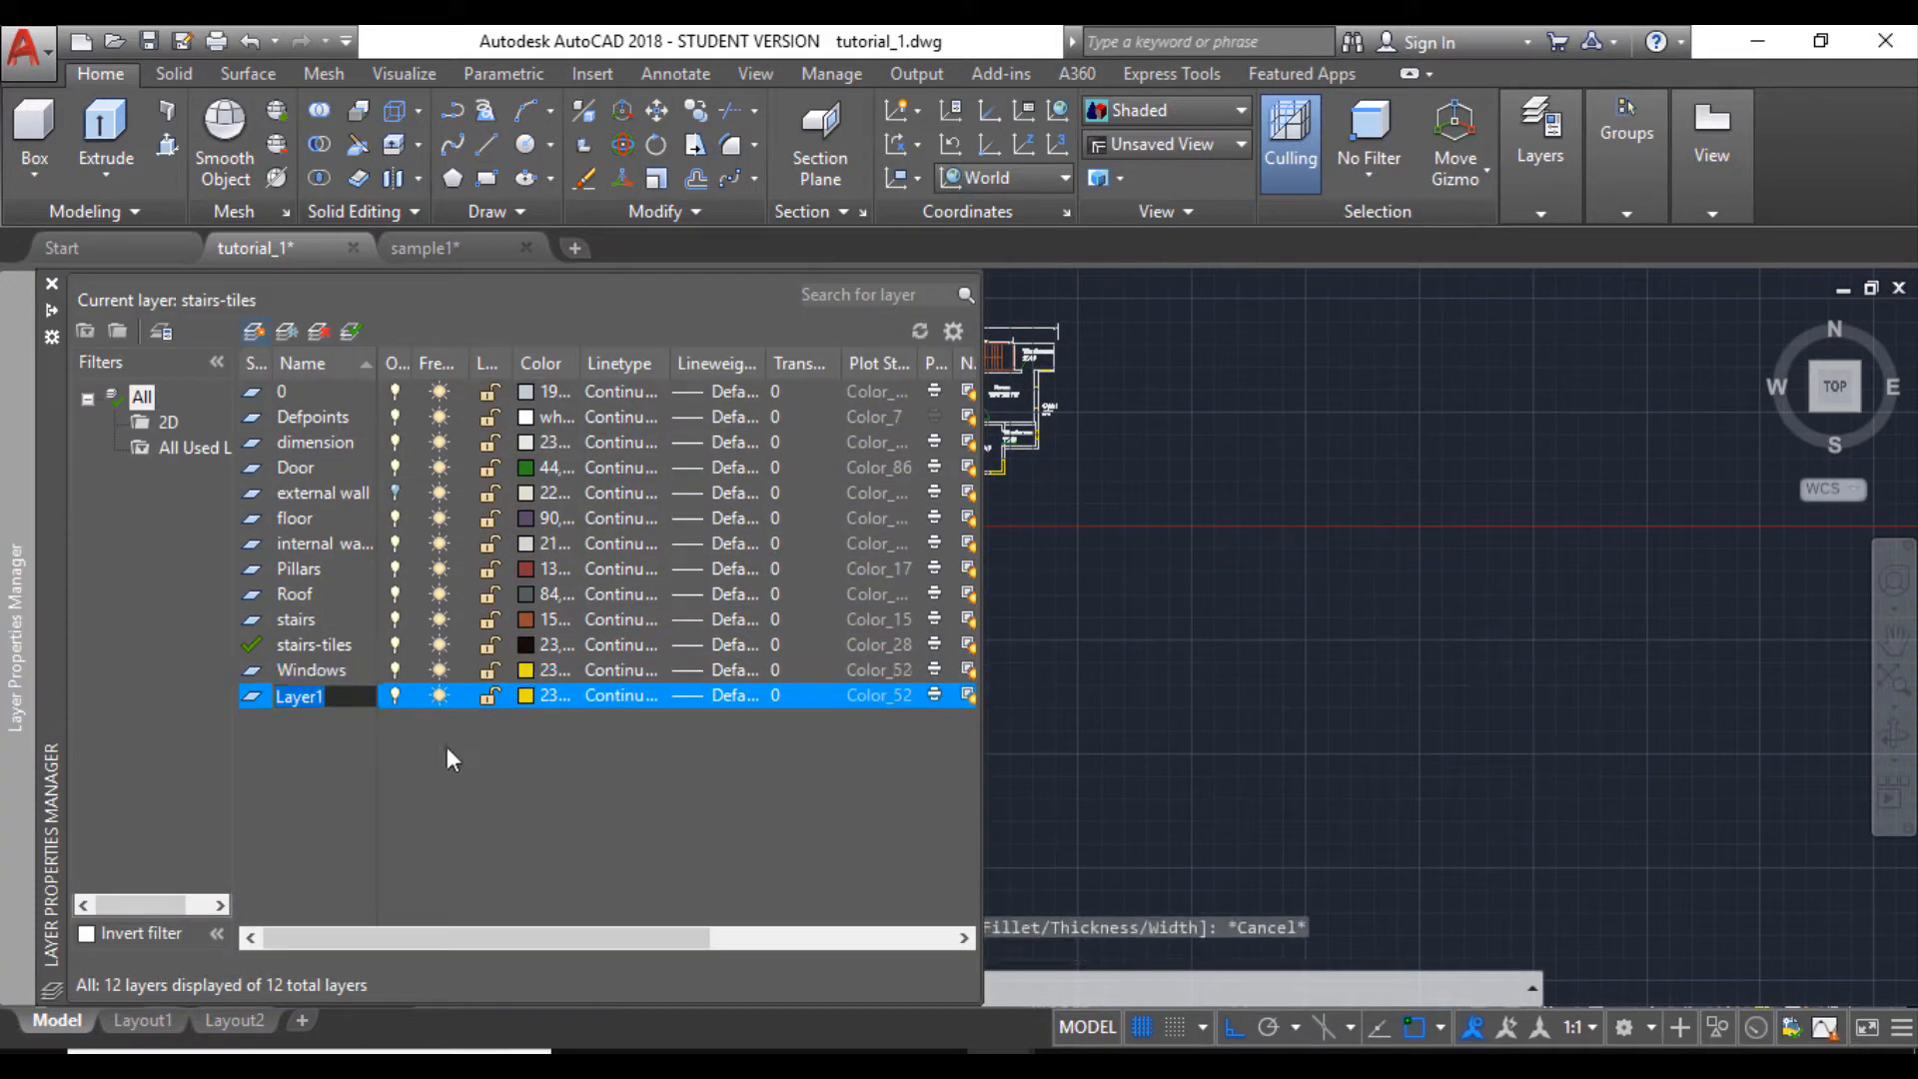
pyautogui.write('w-frame')
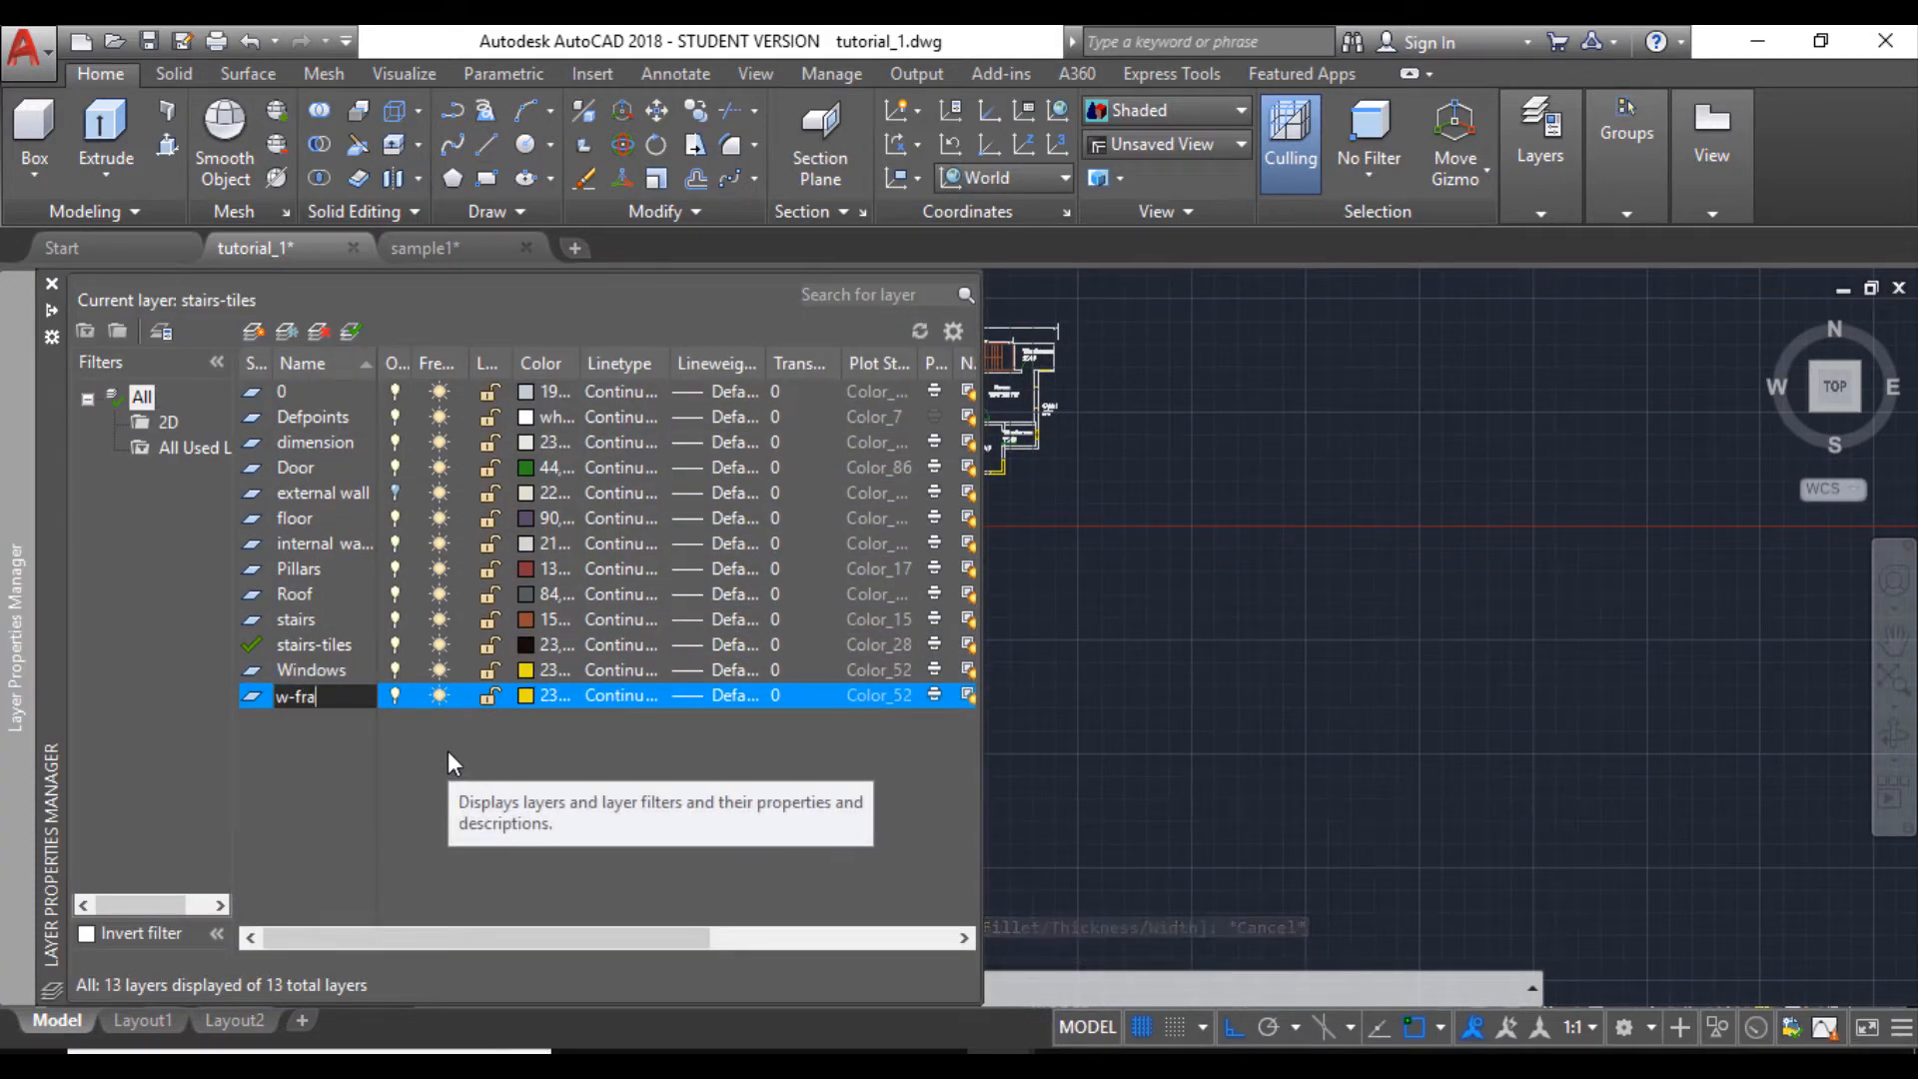
pyautogui.click(527, 694)
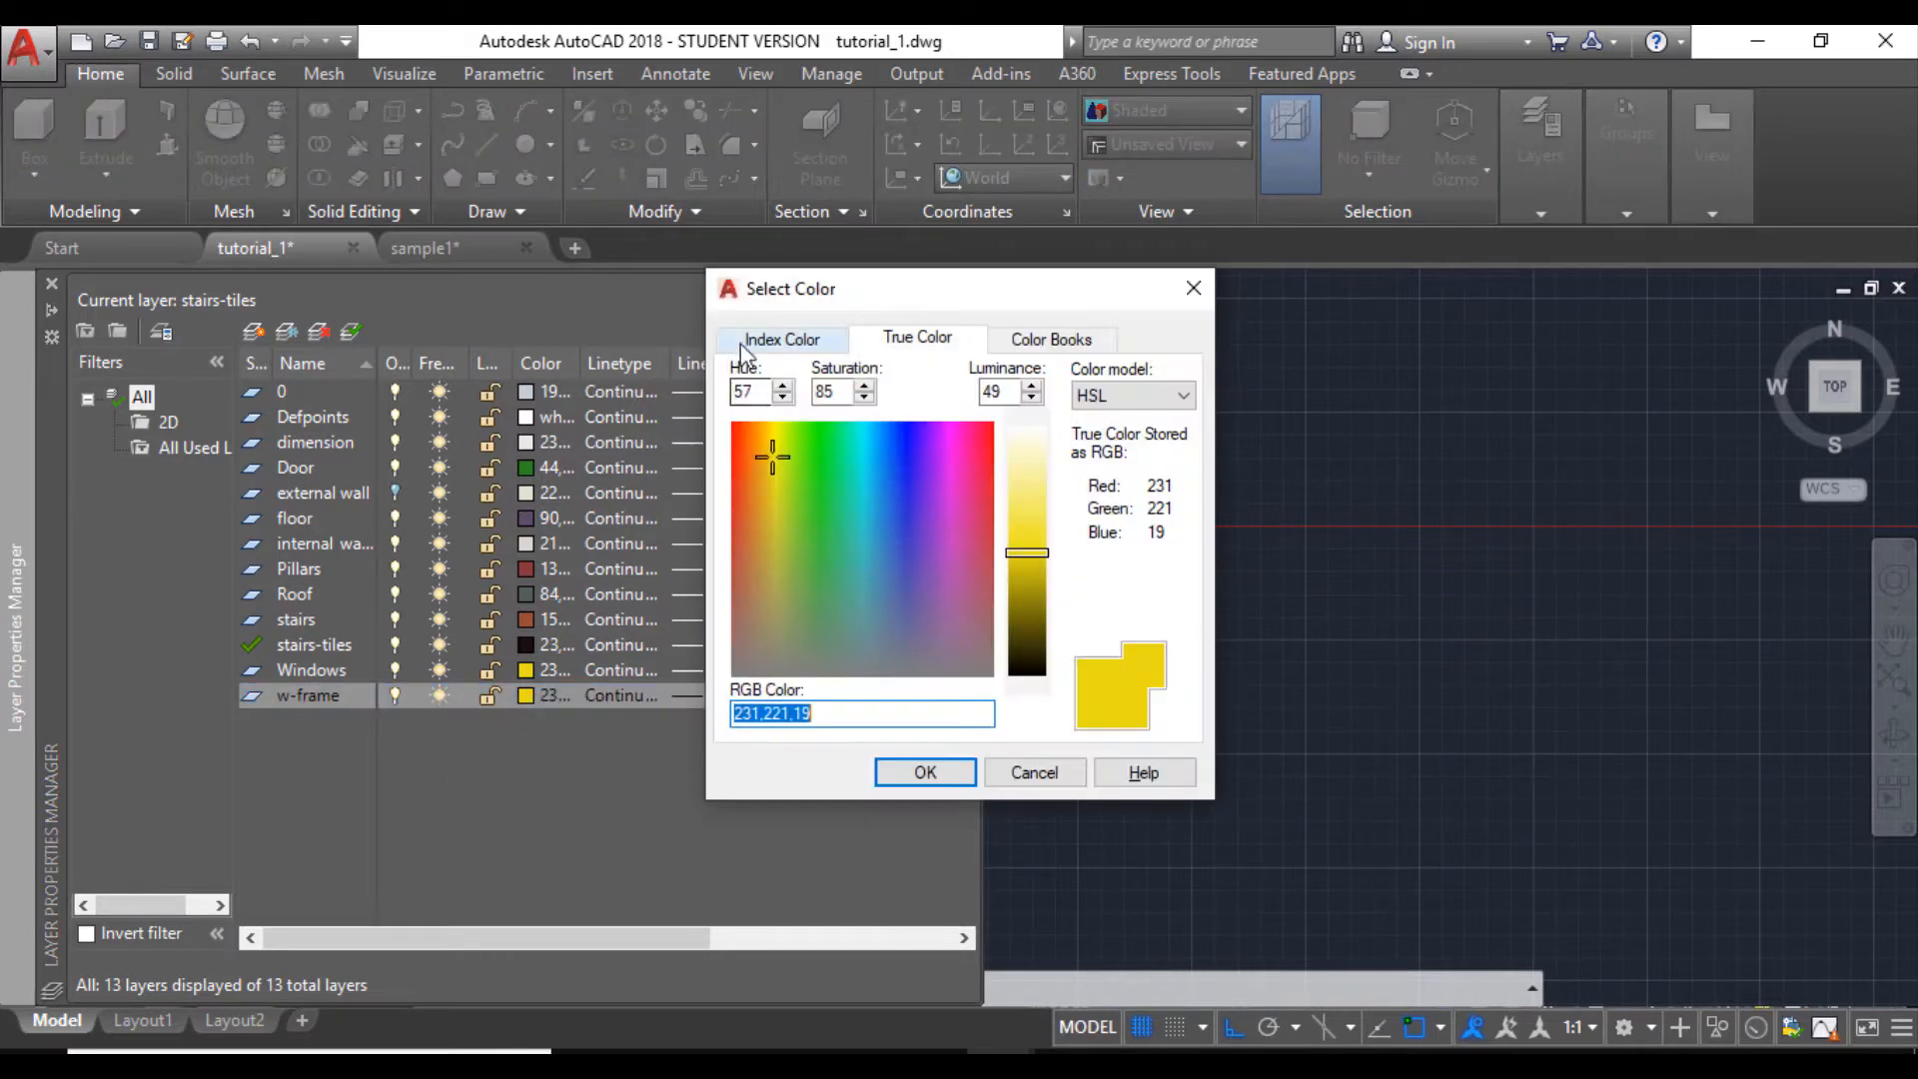
pyautogui.click(745, 343)
pyautogui.click(774, 420)
pyautogui.click(896, 765)
# - Create a layer named w-glass and set its colour to white
pyautogui.click(258, 327)
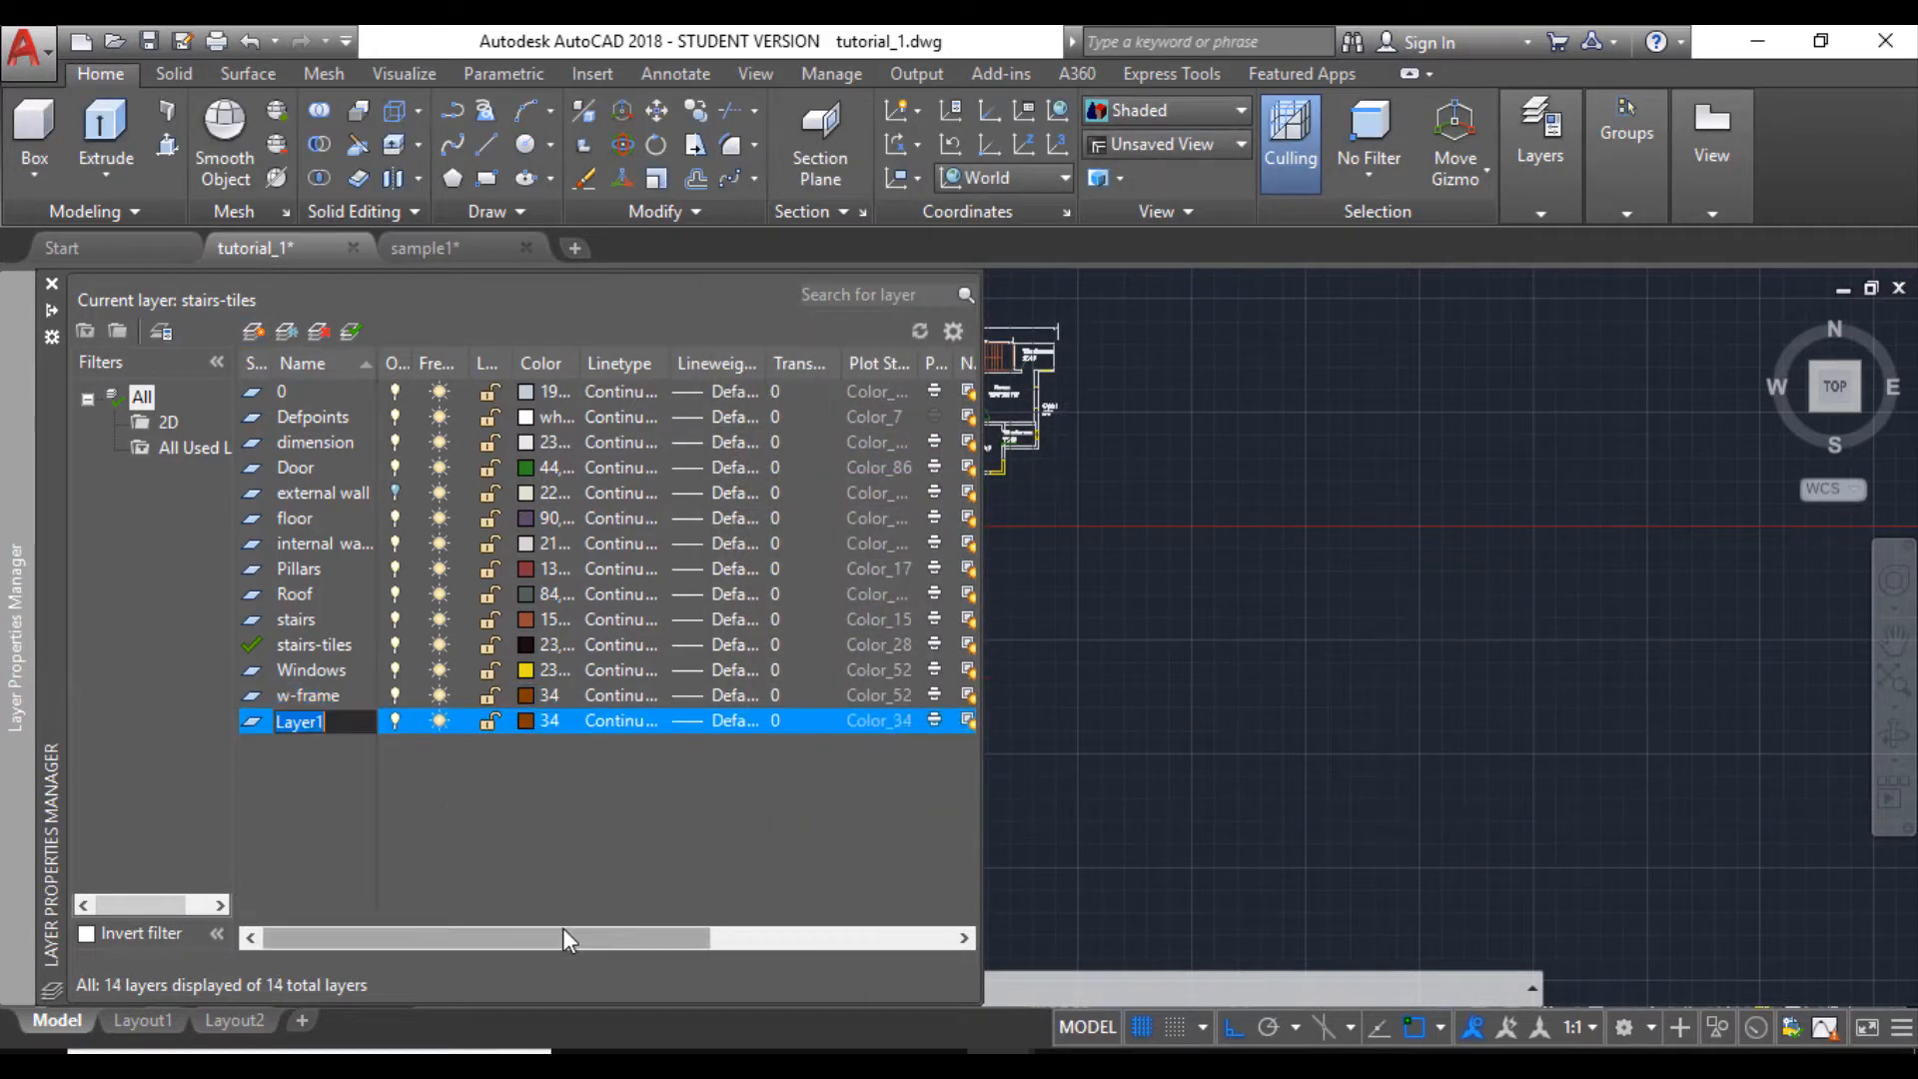
pyautogui.write('w-glass')
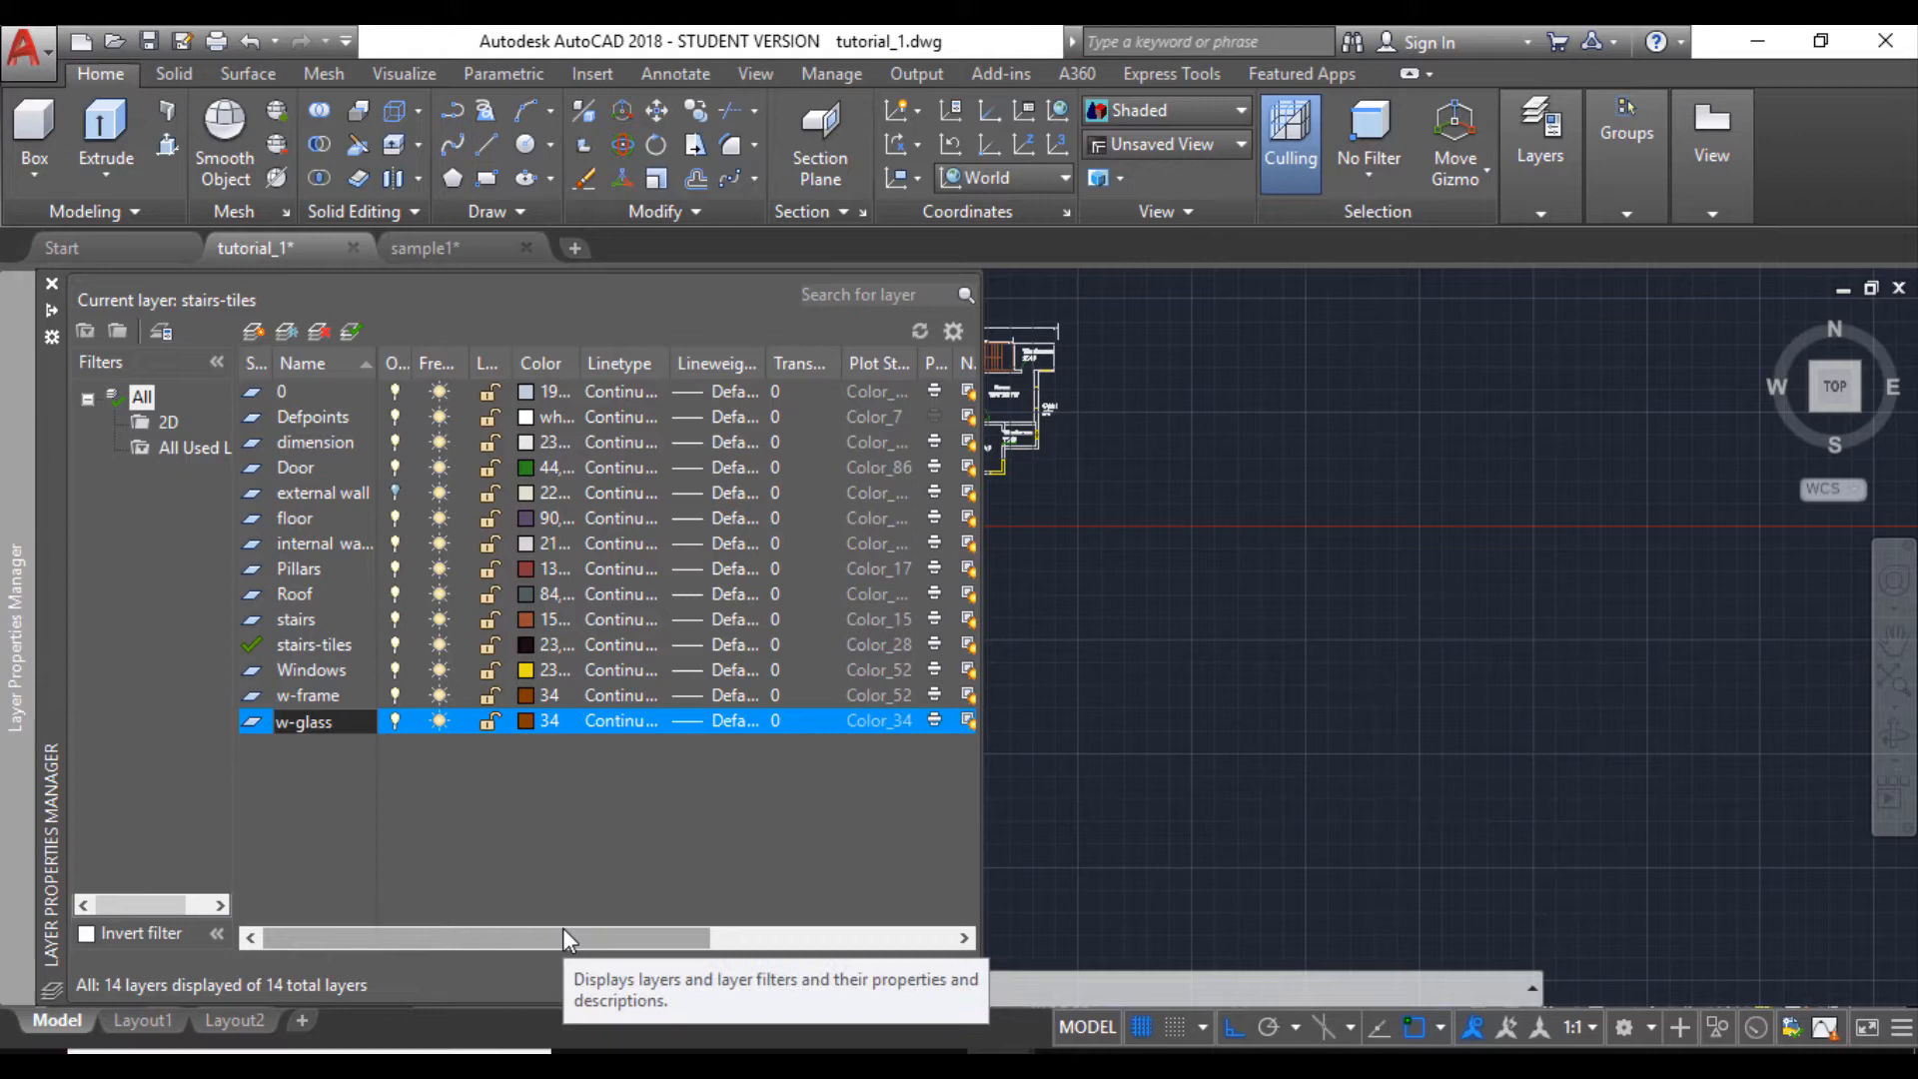
pyautogui.click(526, 719)
pyautogui.click(893, 614)
pyautogui.click(914, 771)
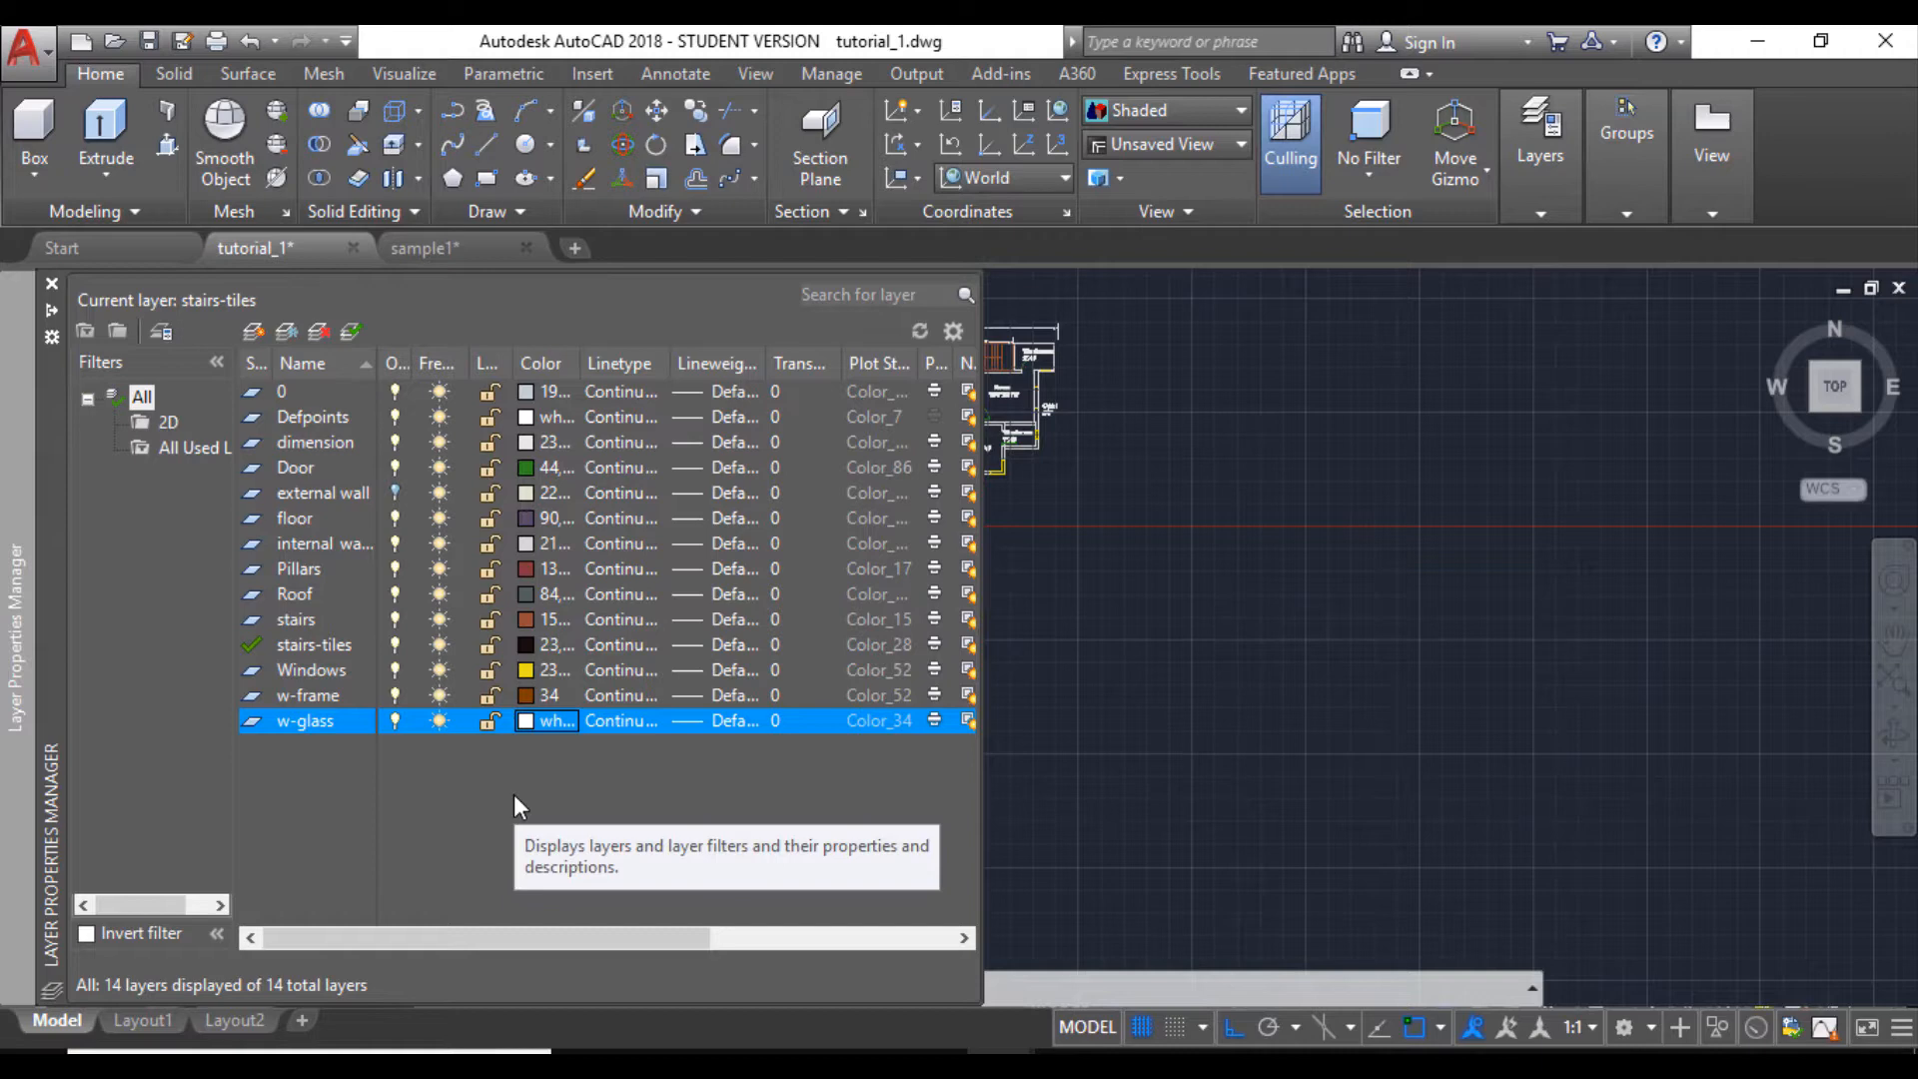
# - Make w-frame the current layer
pyautogui.click(284, 691)
pyautogui.doubleClick(252, 694)
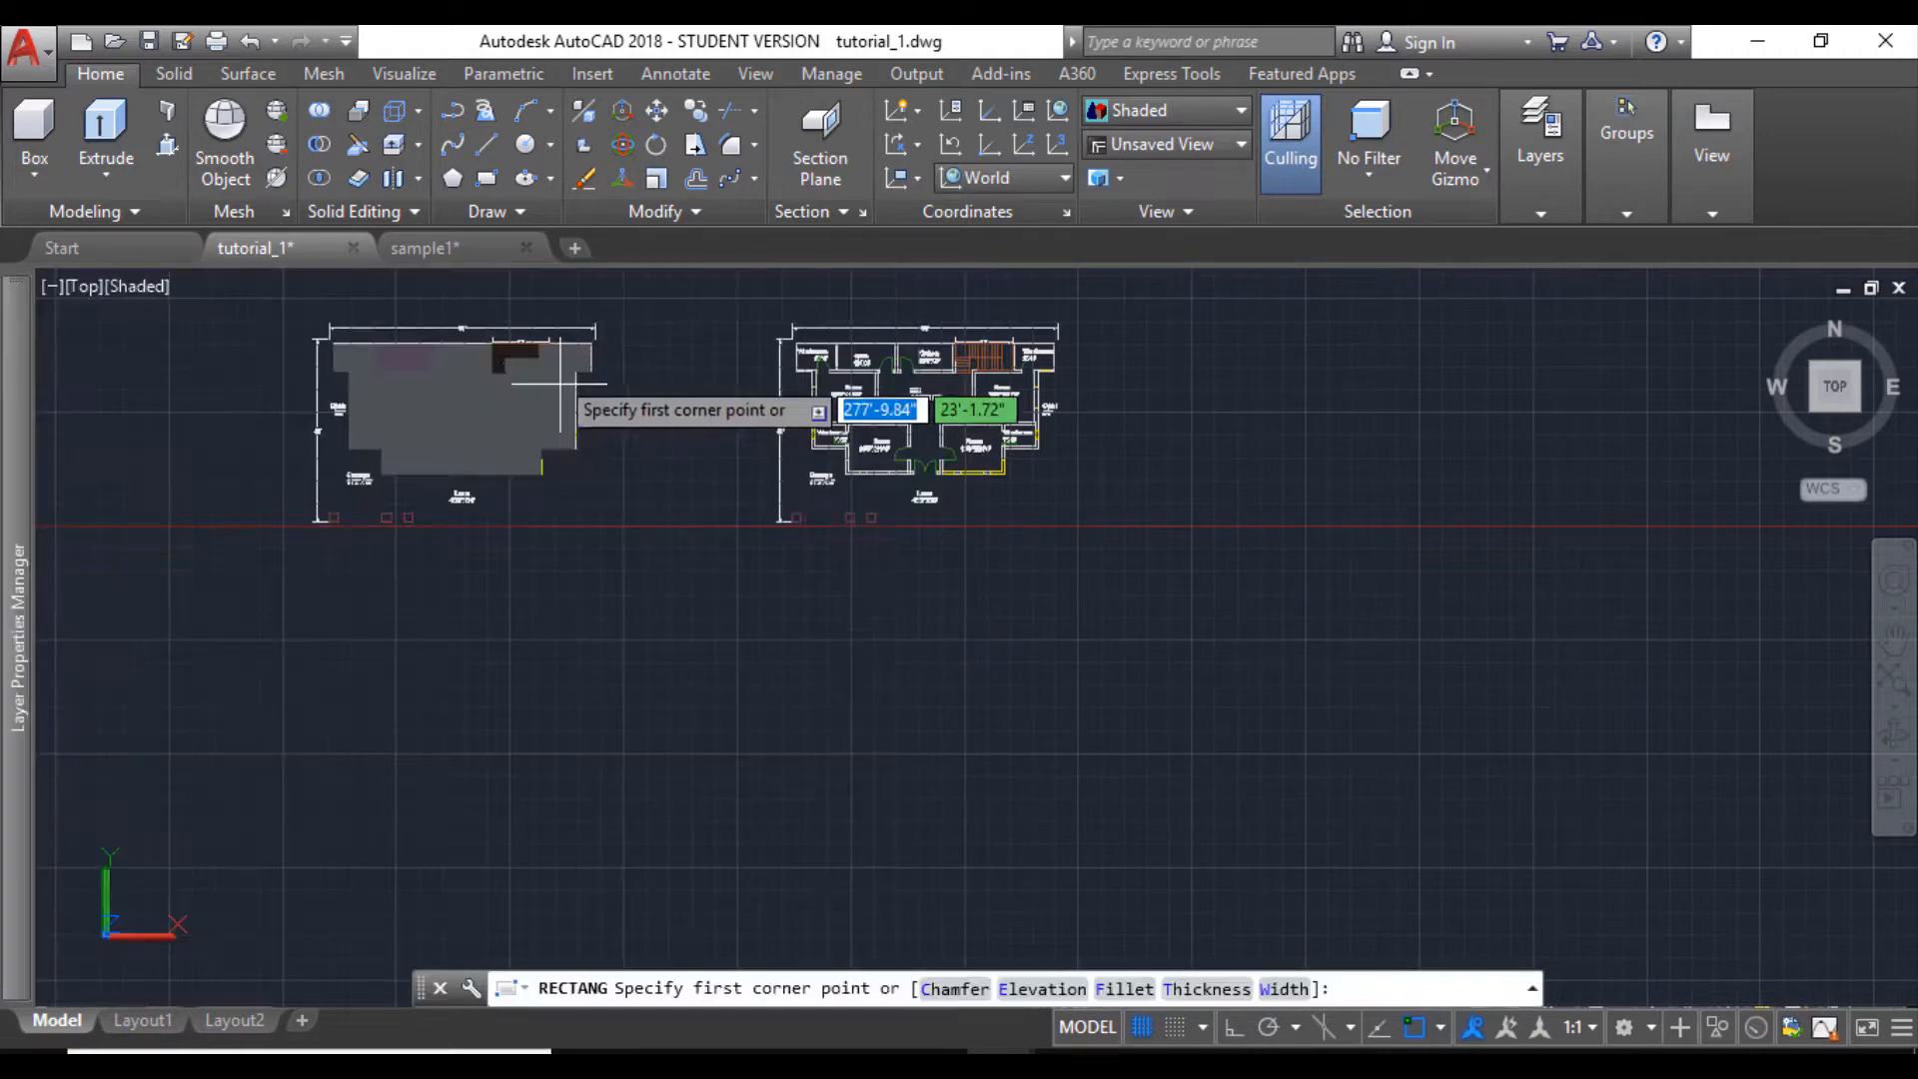
pyautogui.press('Escape')
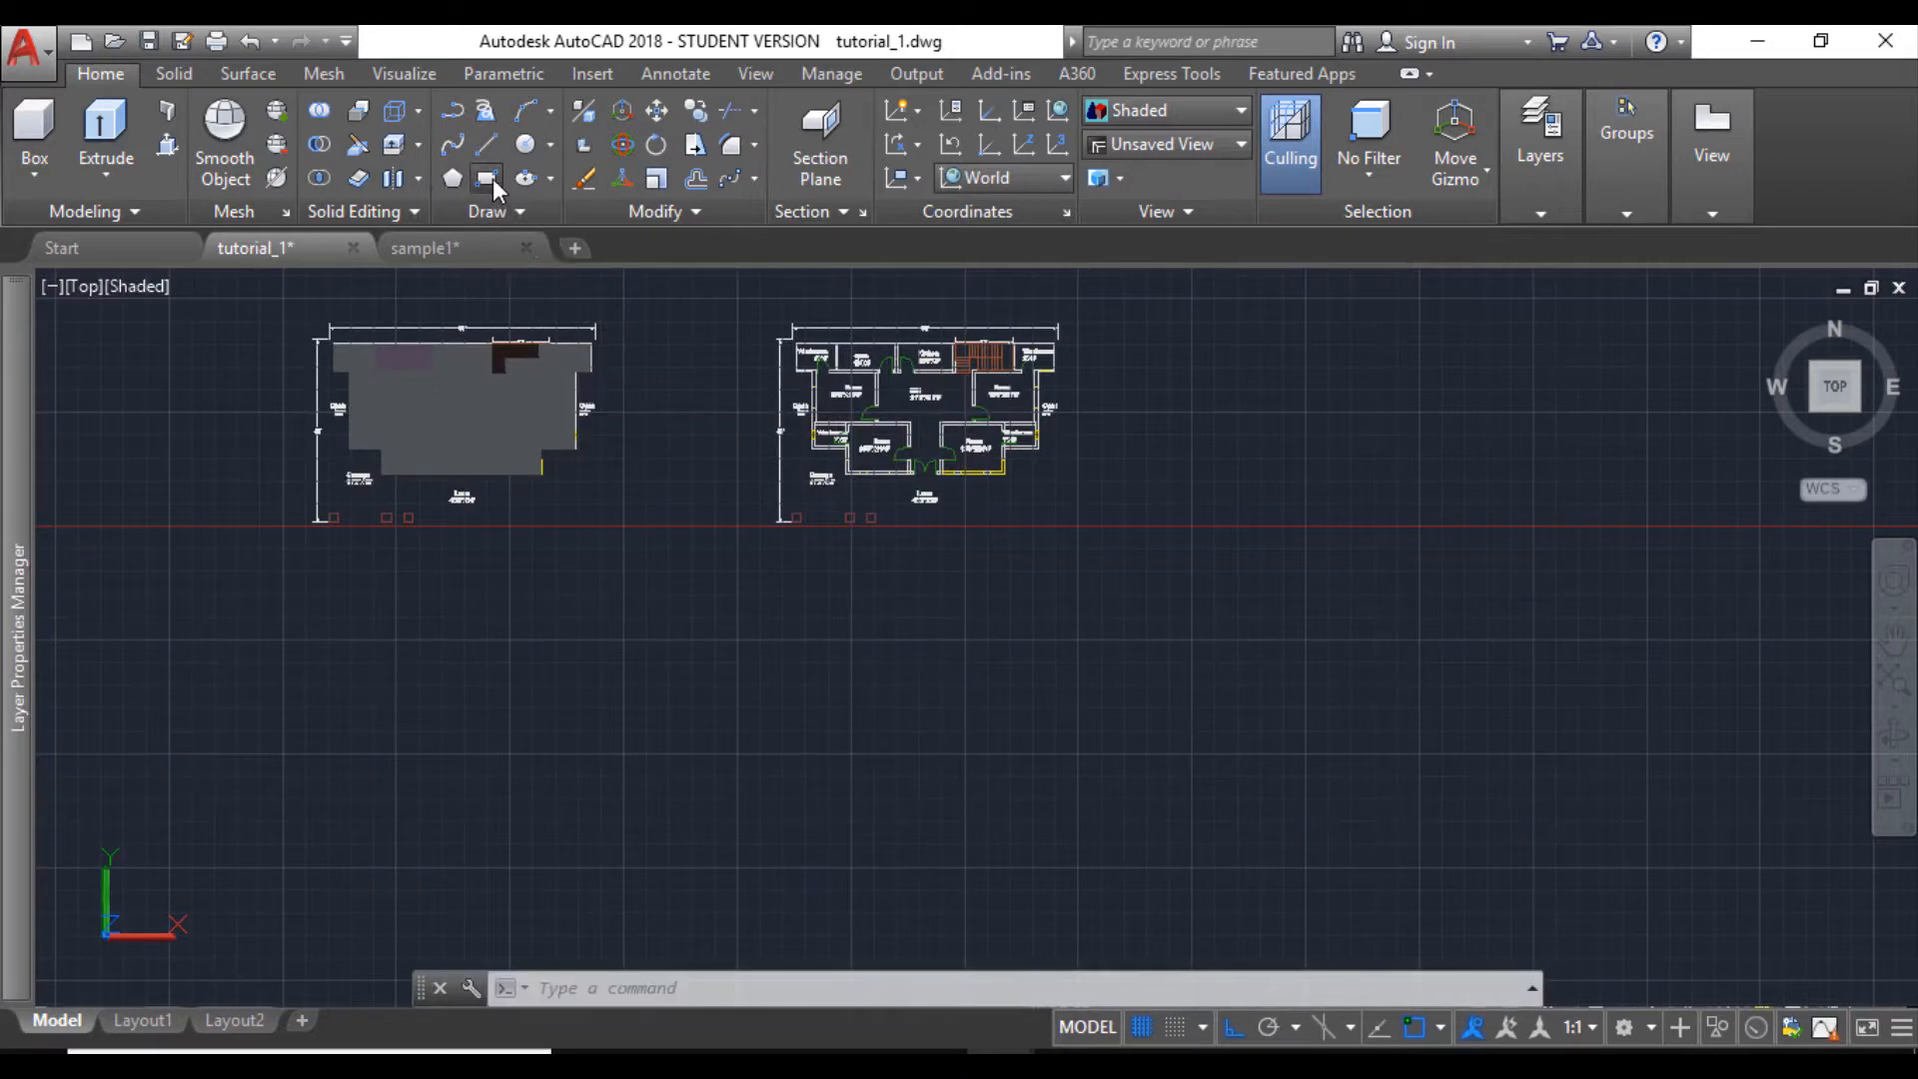
# - Draw a rectangle 5' long and 2" wide in the empty area below the floor plans
pyautogui.click(489, 178)
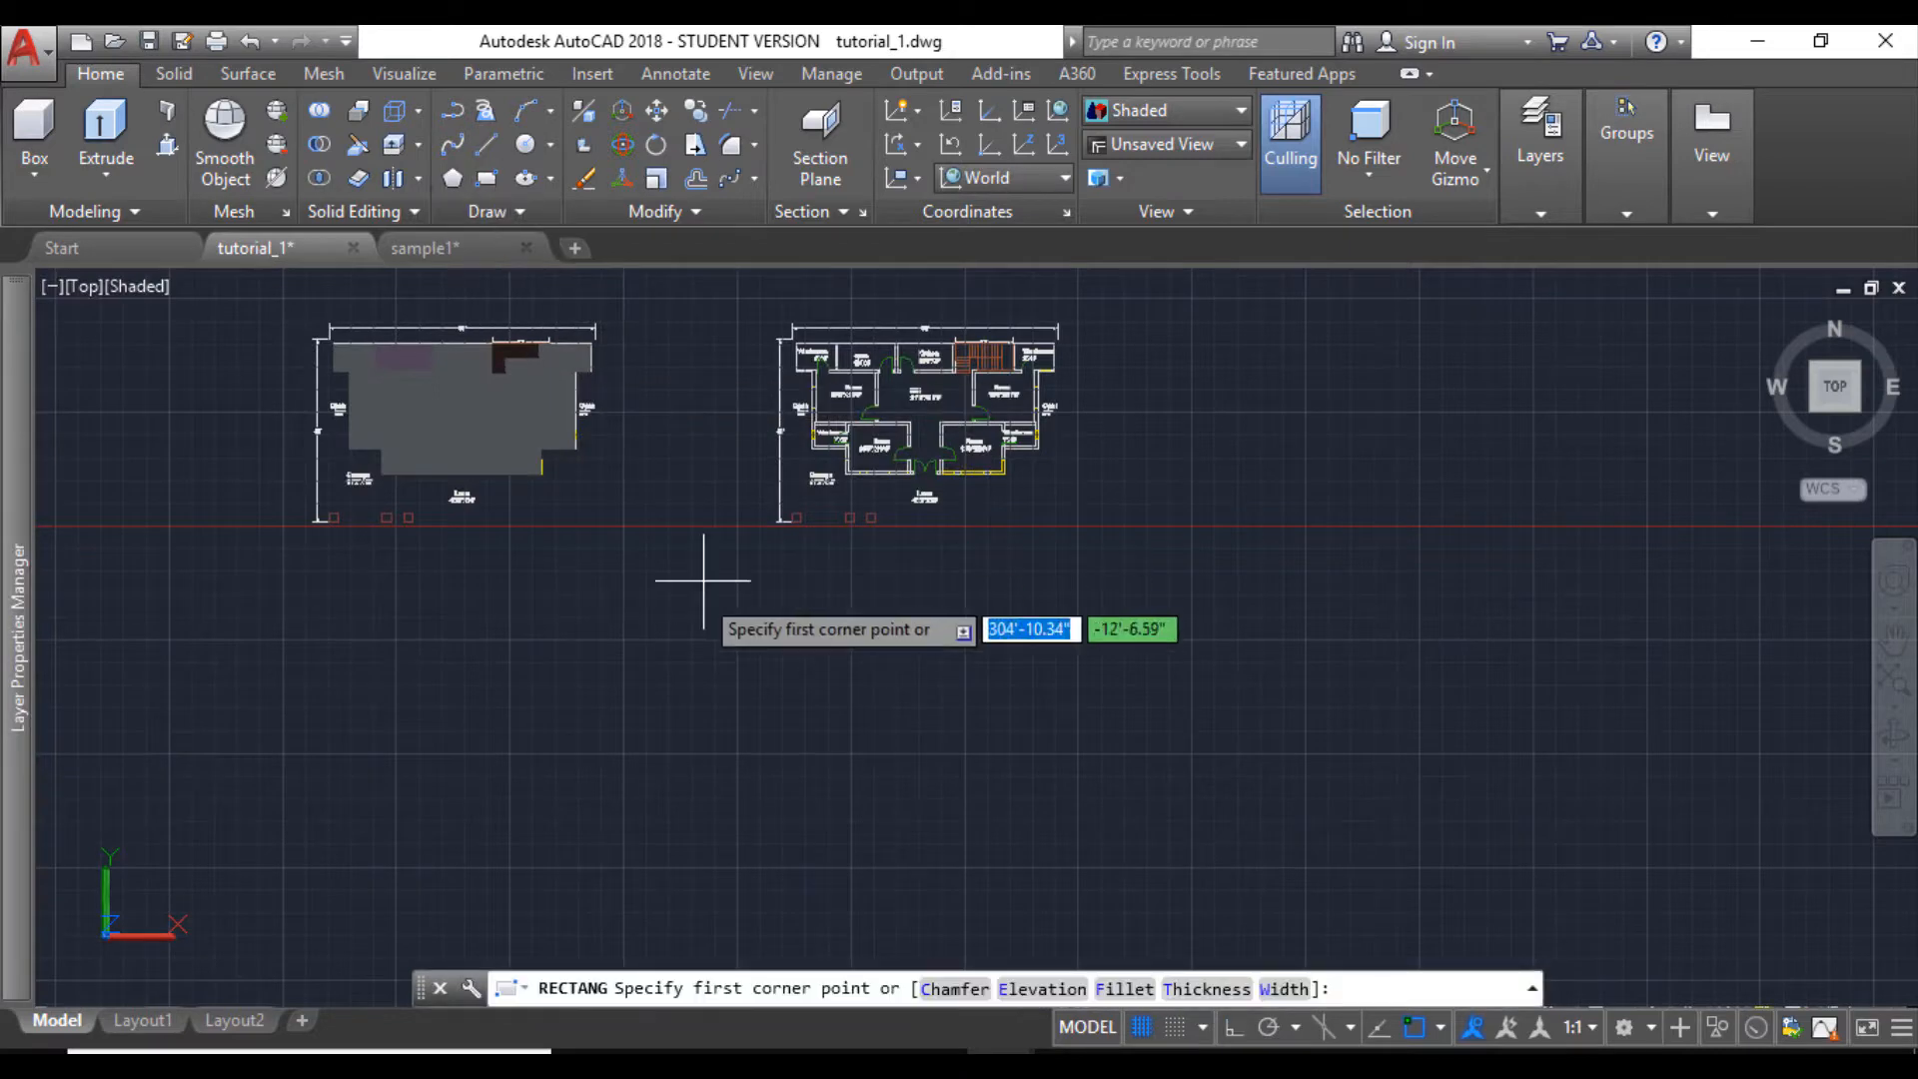
pyautogui.click(661, 708)
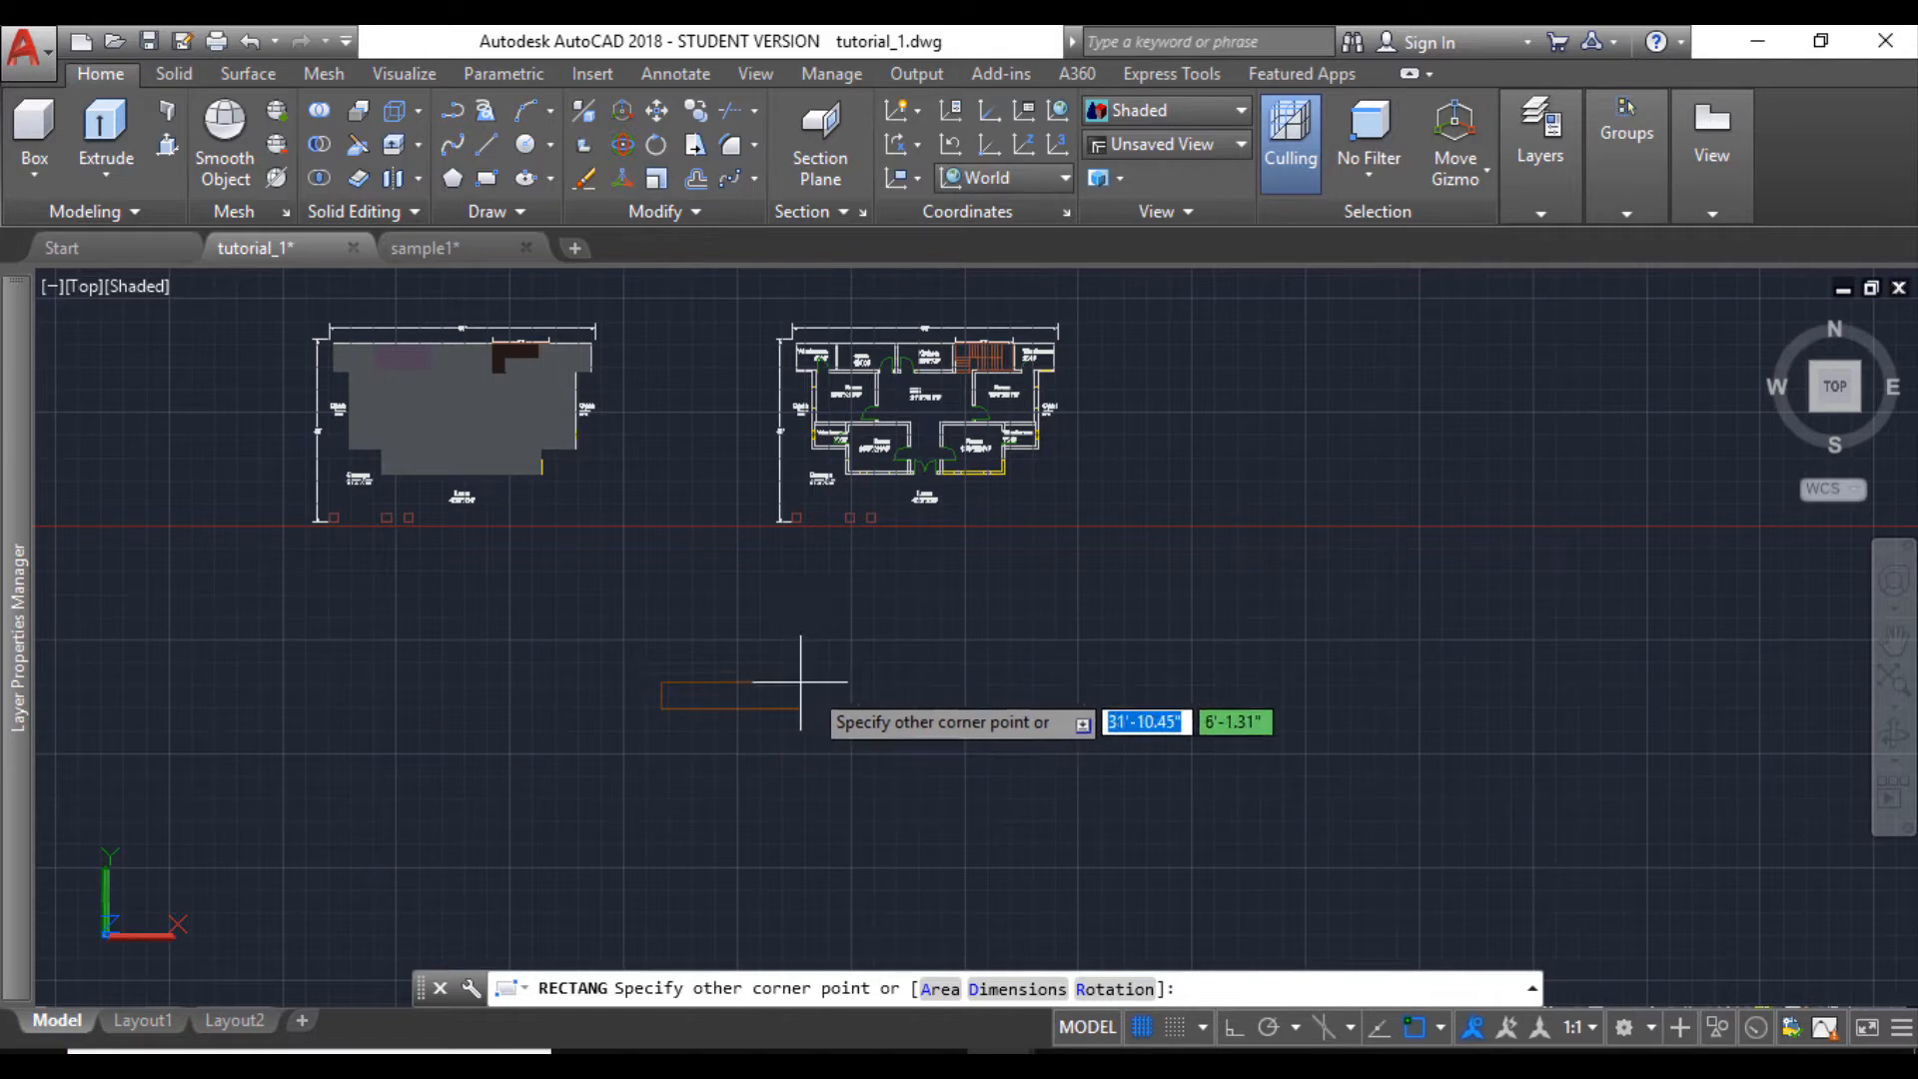
pyautogui.scroll(2, 832, 693)
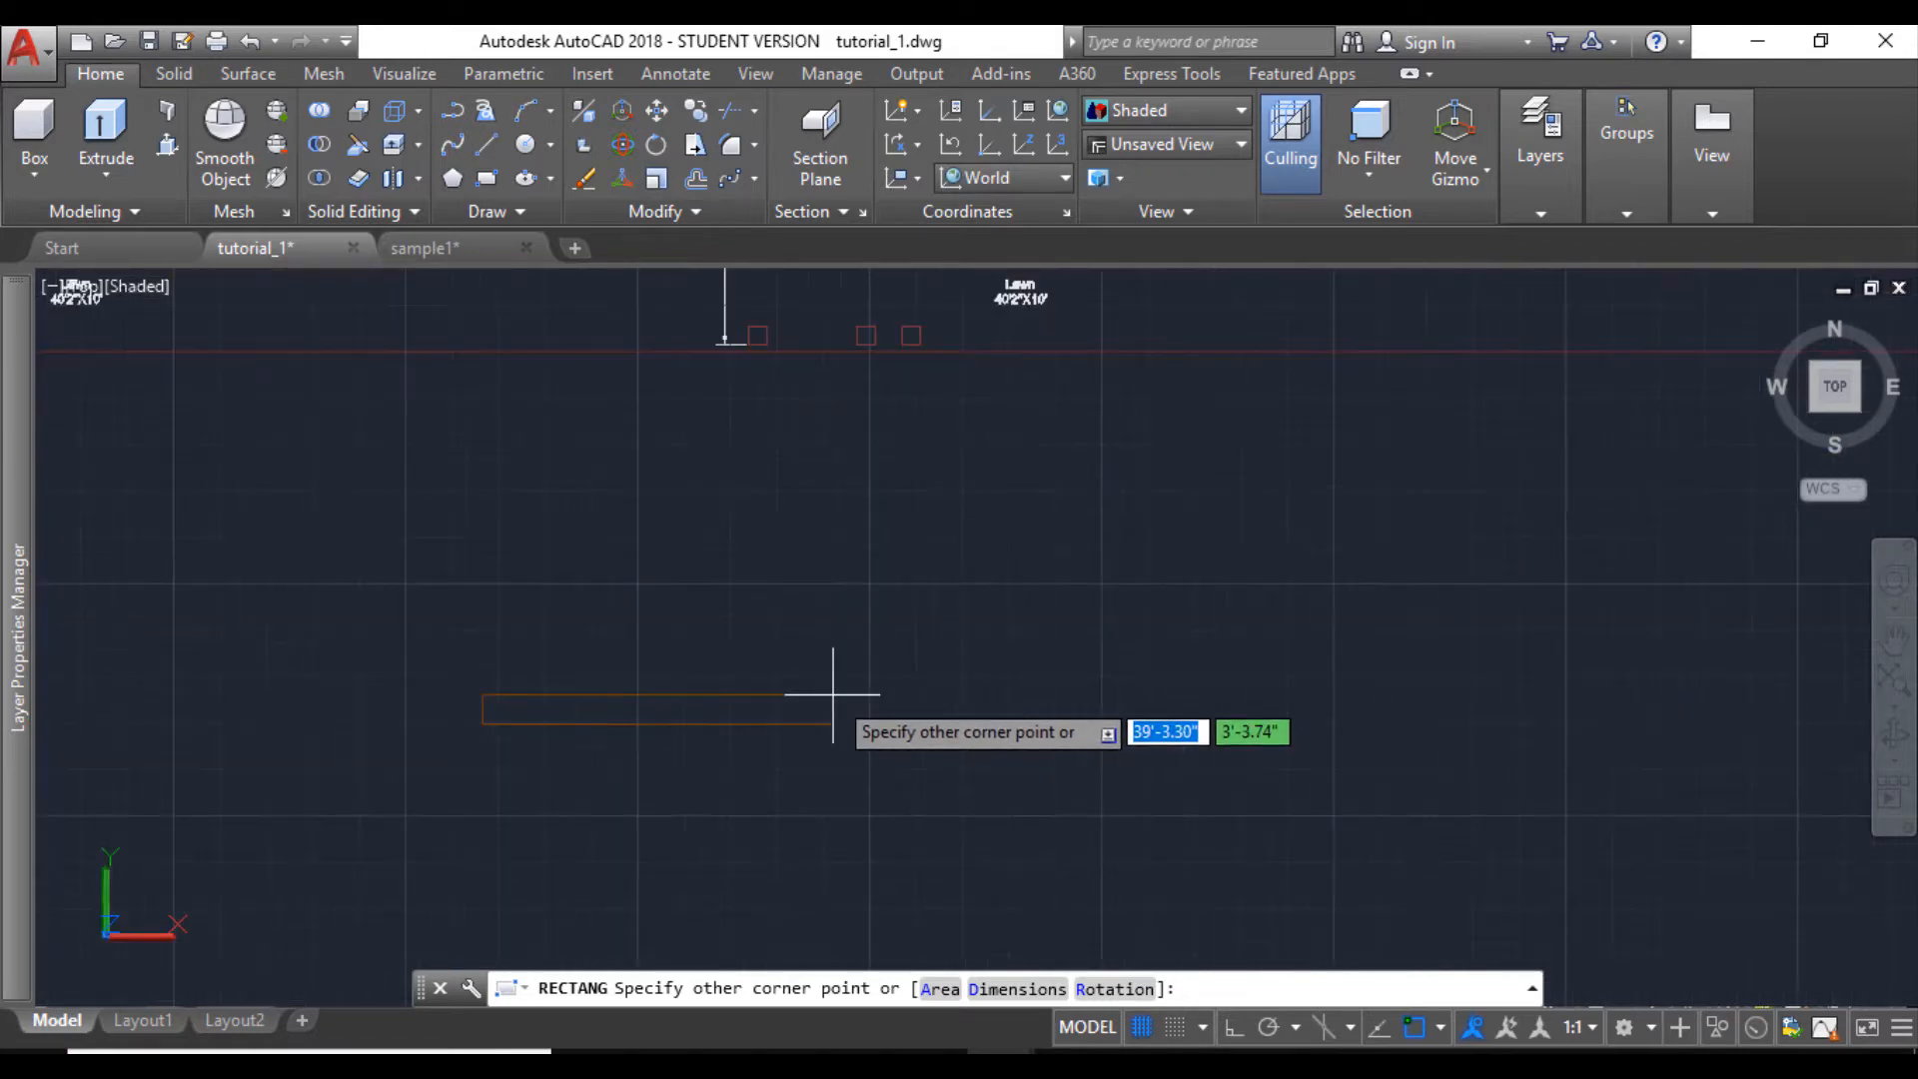
pyautogui.write('@')
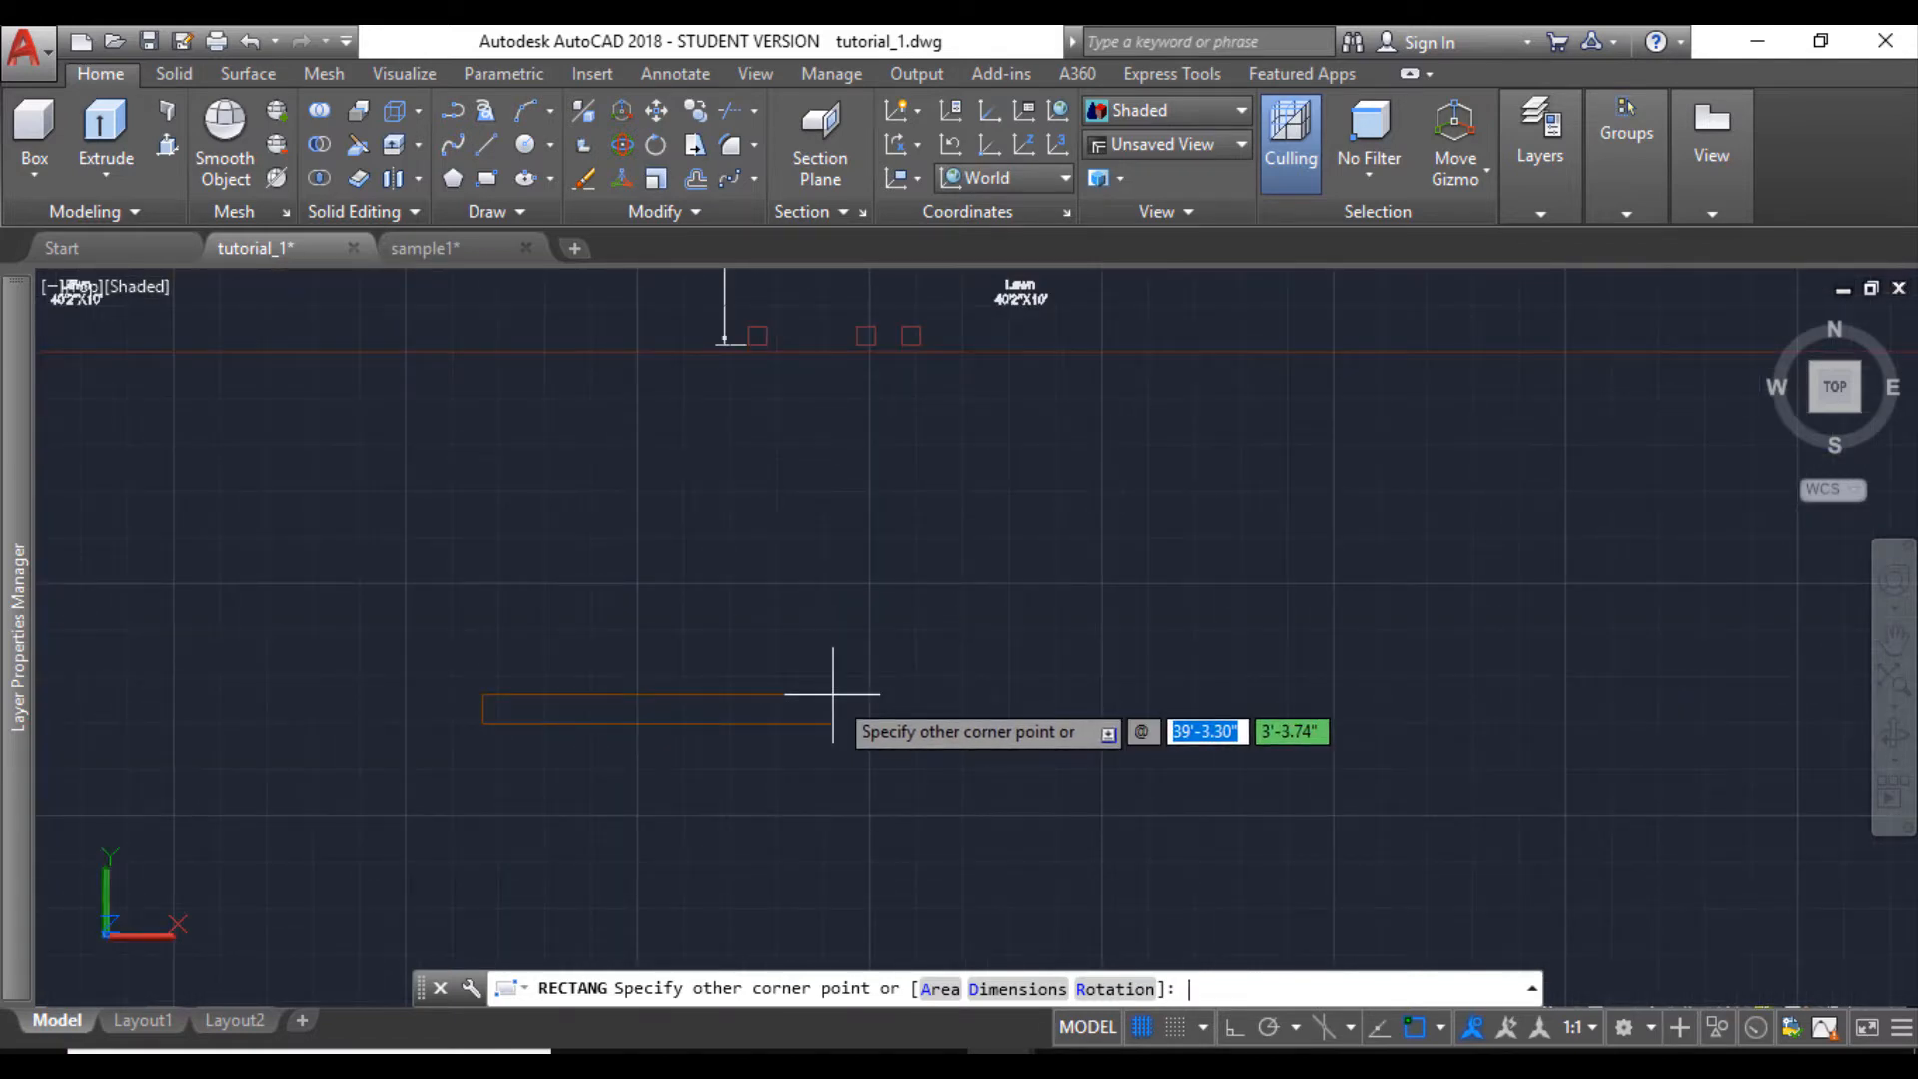
pyautogui.write('5')
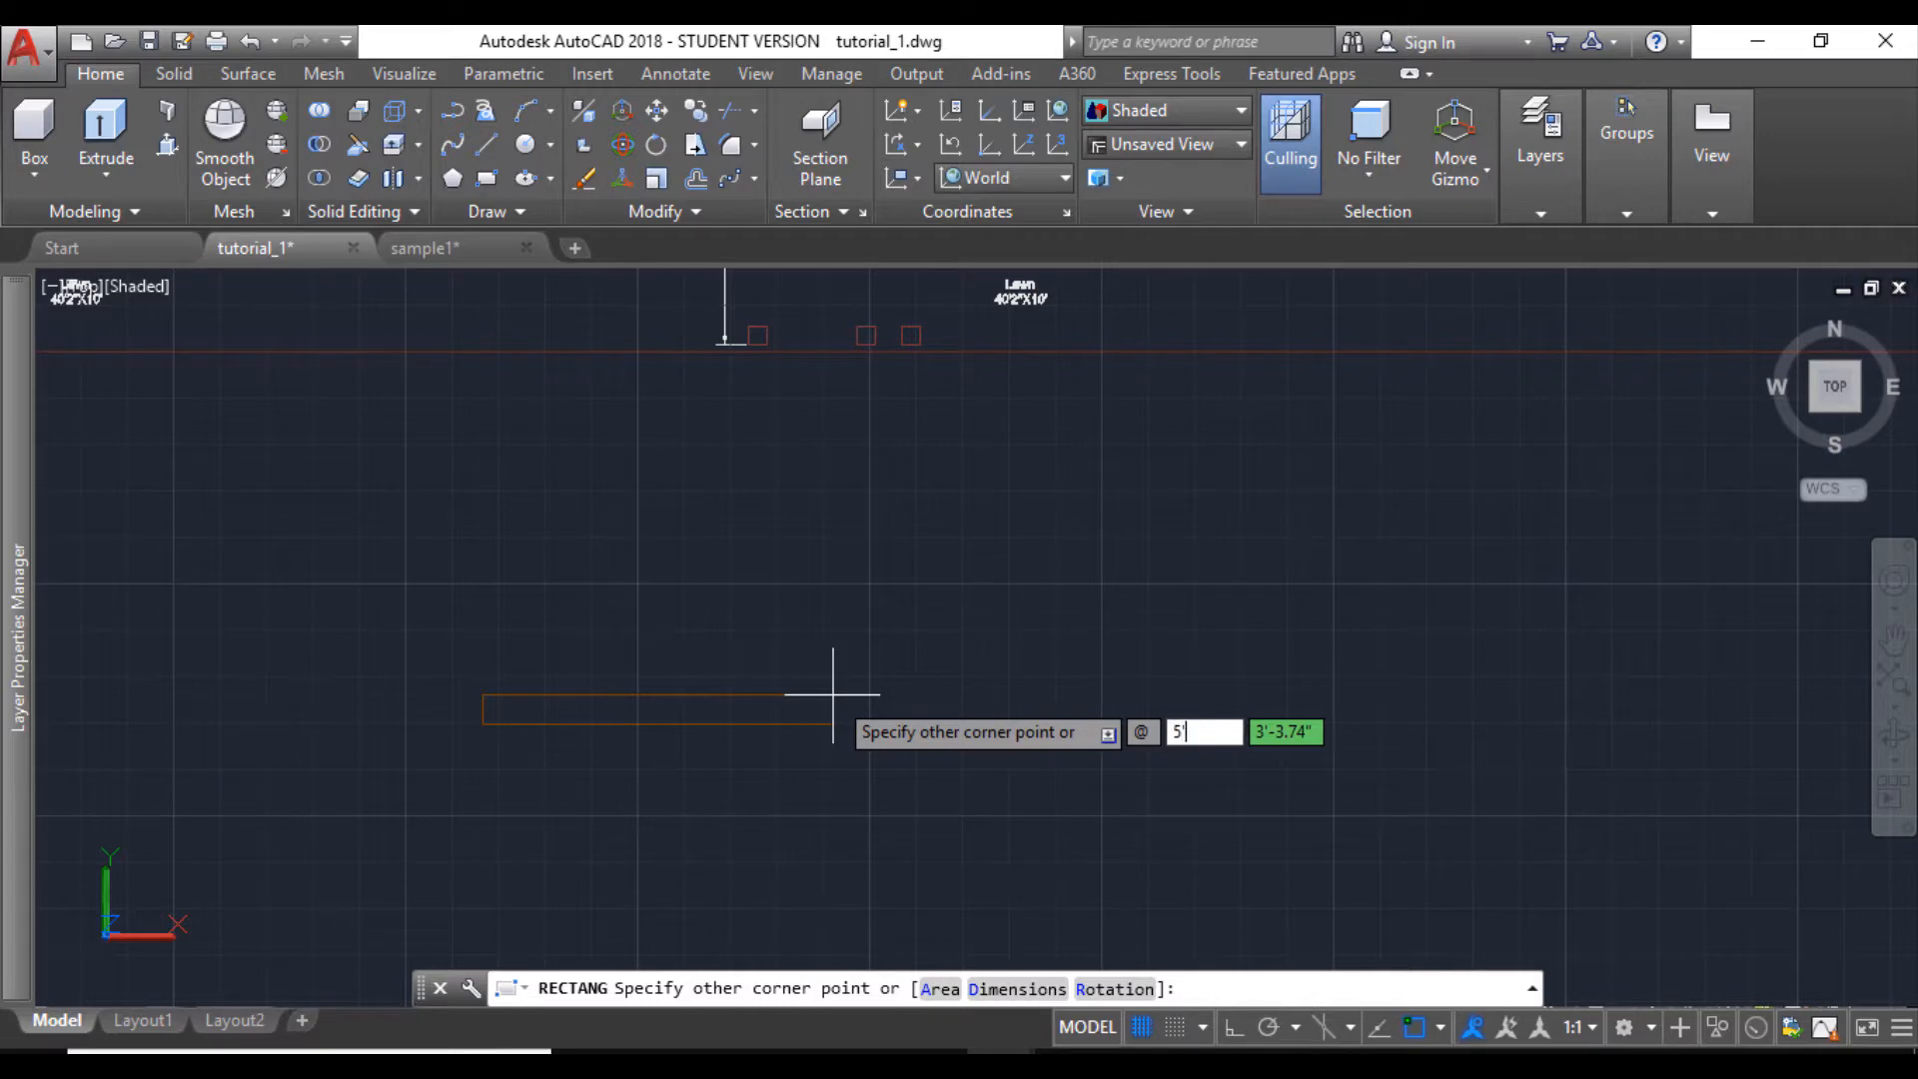
pyautogui.press('Tab')
pyautogui.write('2')
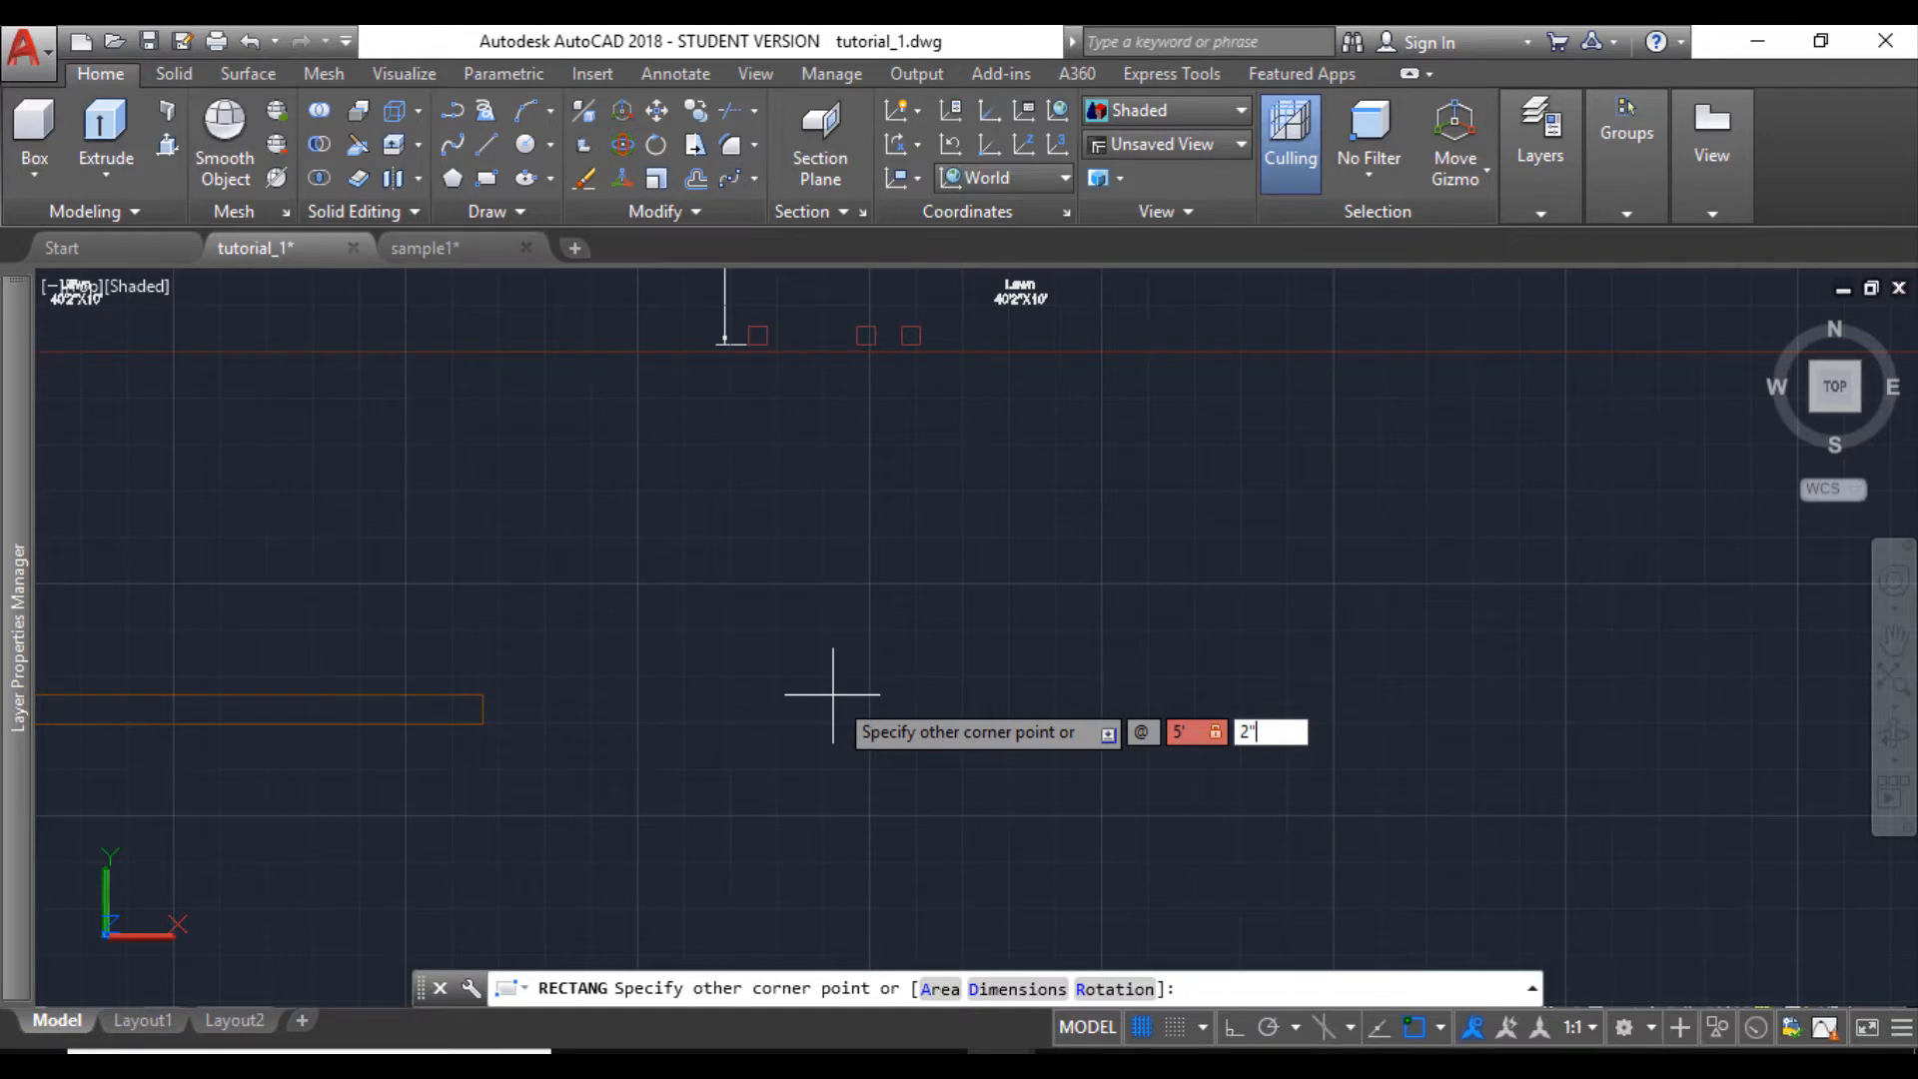
pyautogui.press('Return')
pyautogui.scroll(10, 493, 734)
pyautogui.scroll(2, 370, 572)
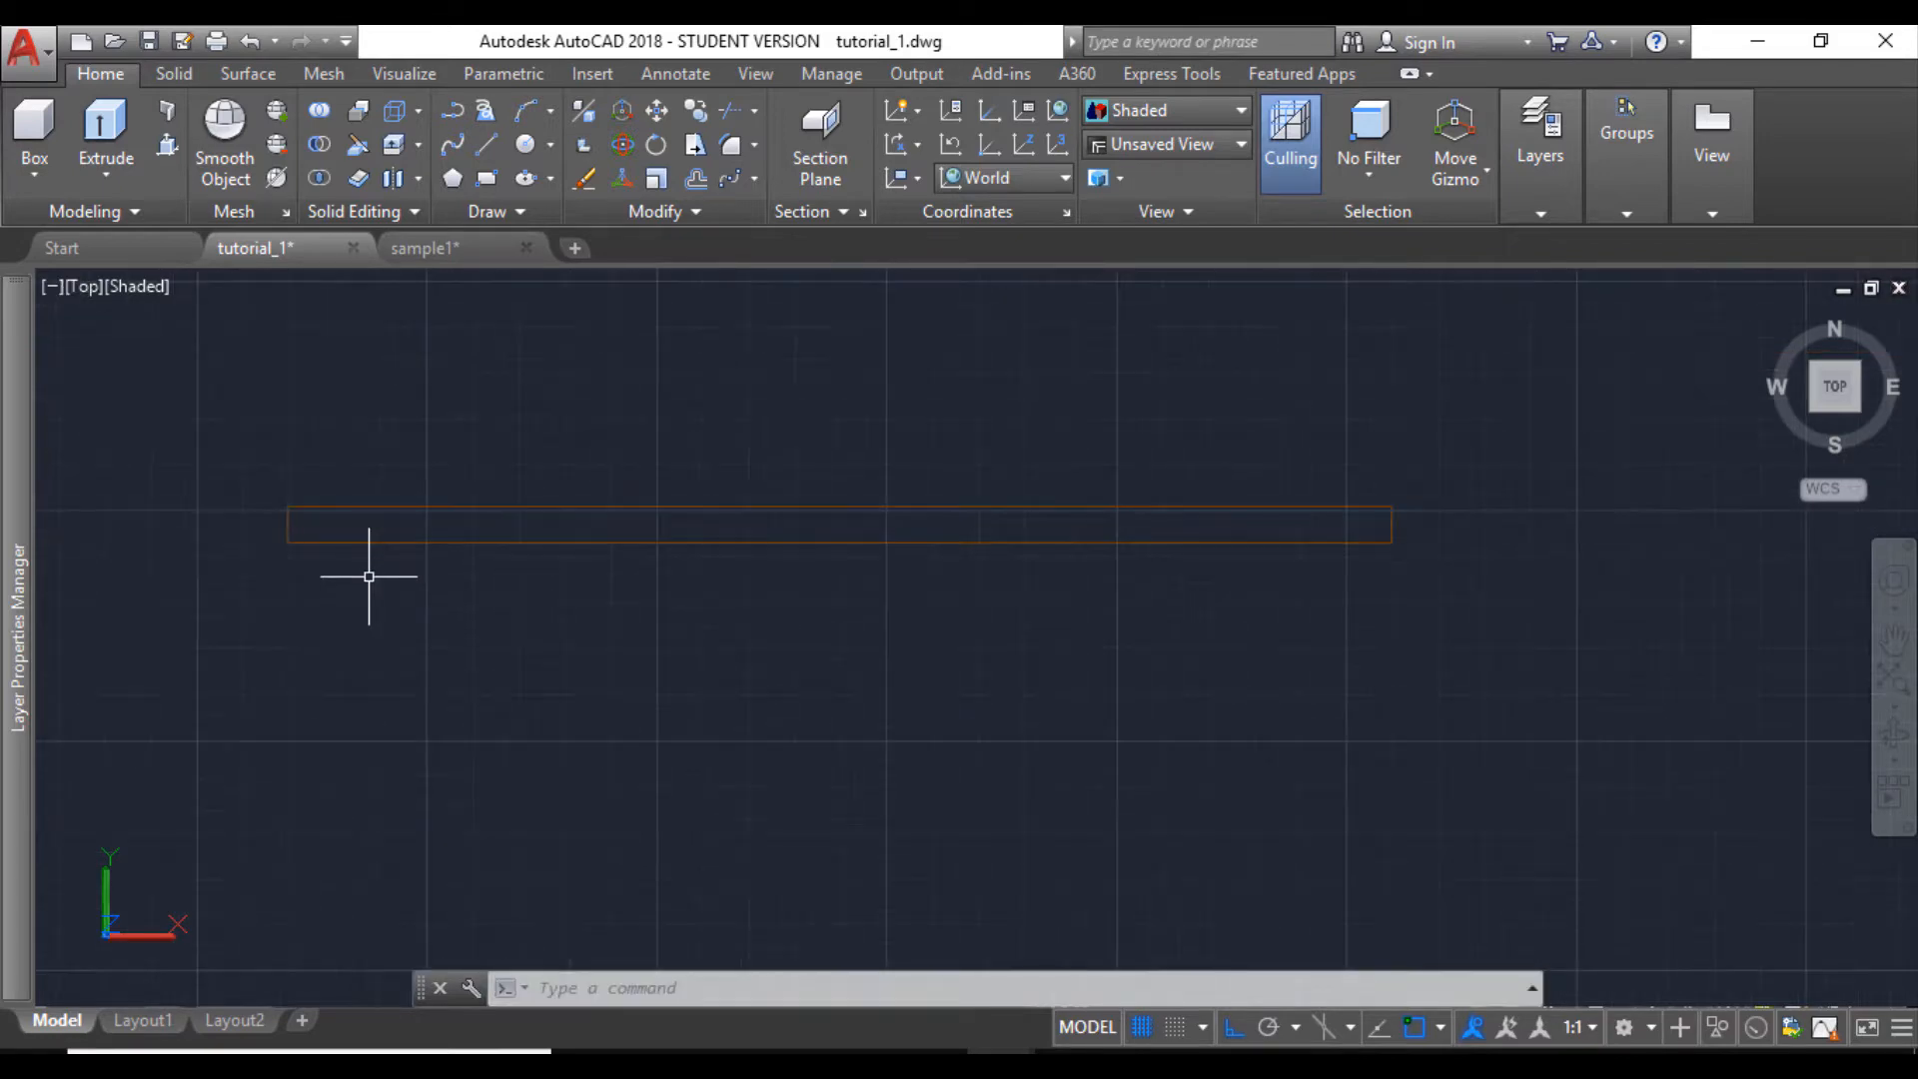
# - Explode the 5' by 2" rectangle into separate lines
pyautogui.scroll(-3, 372, 571)
pyautogui.scroll(2, 372, 572)
pyautogui.click(471, 592)
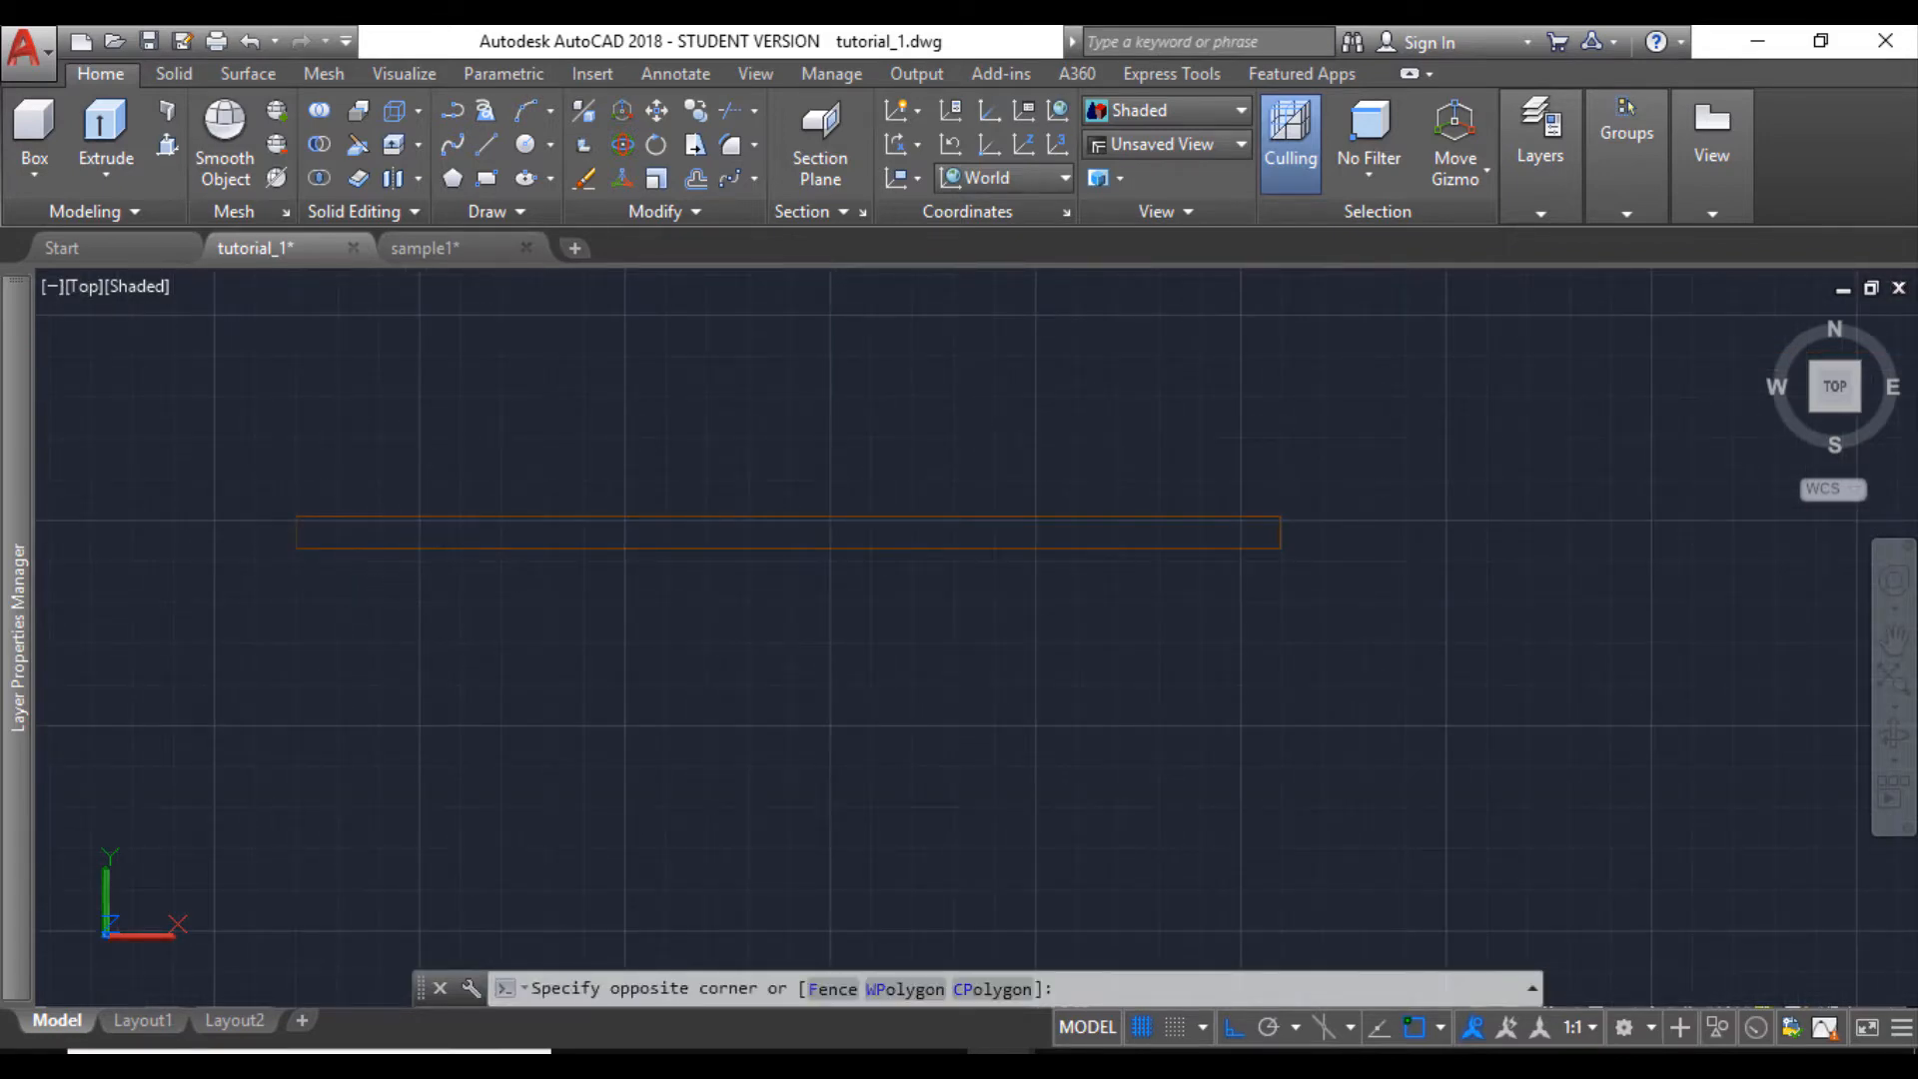
pyautogui.click(427, 475)
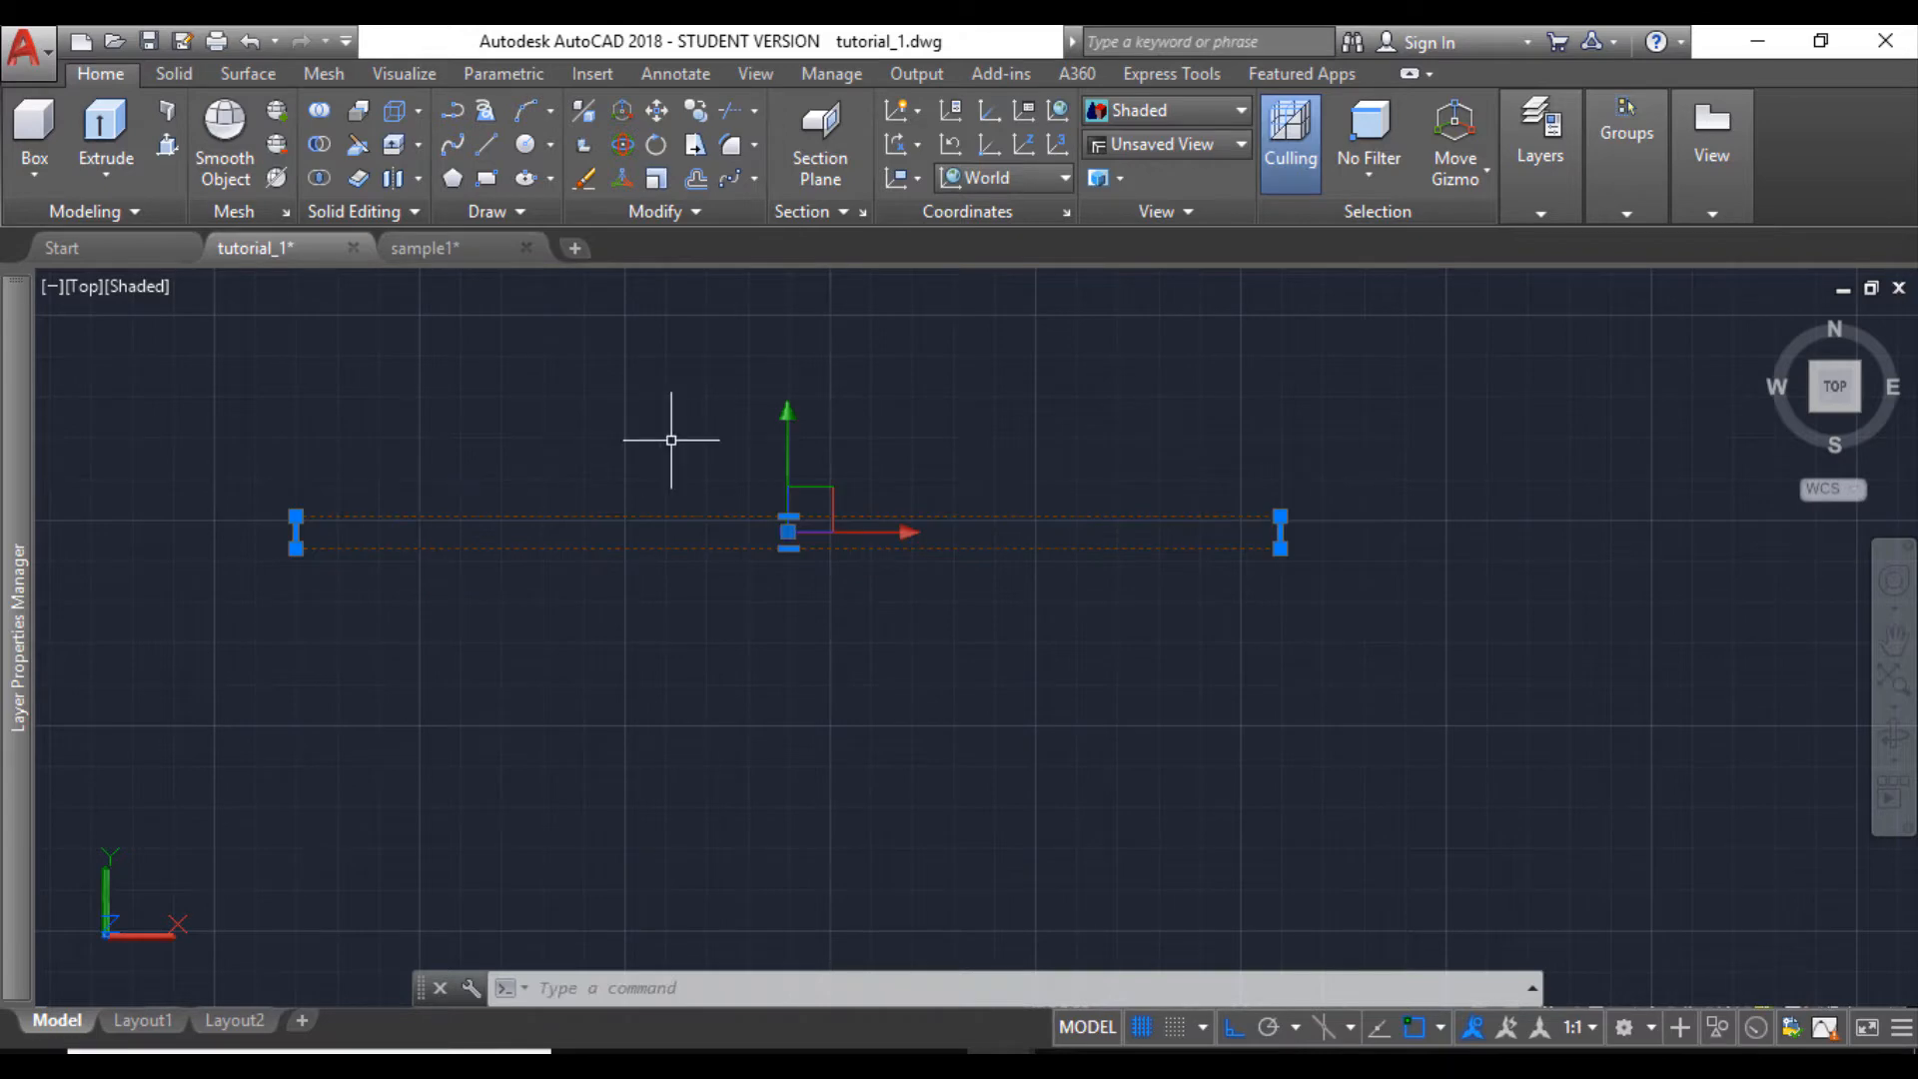
pyautogui.write('e')
pyautogui.press('Escape')
pyautogui.press('Escape')
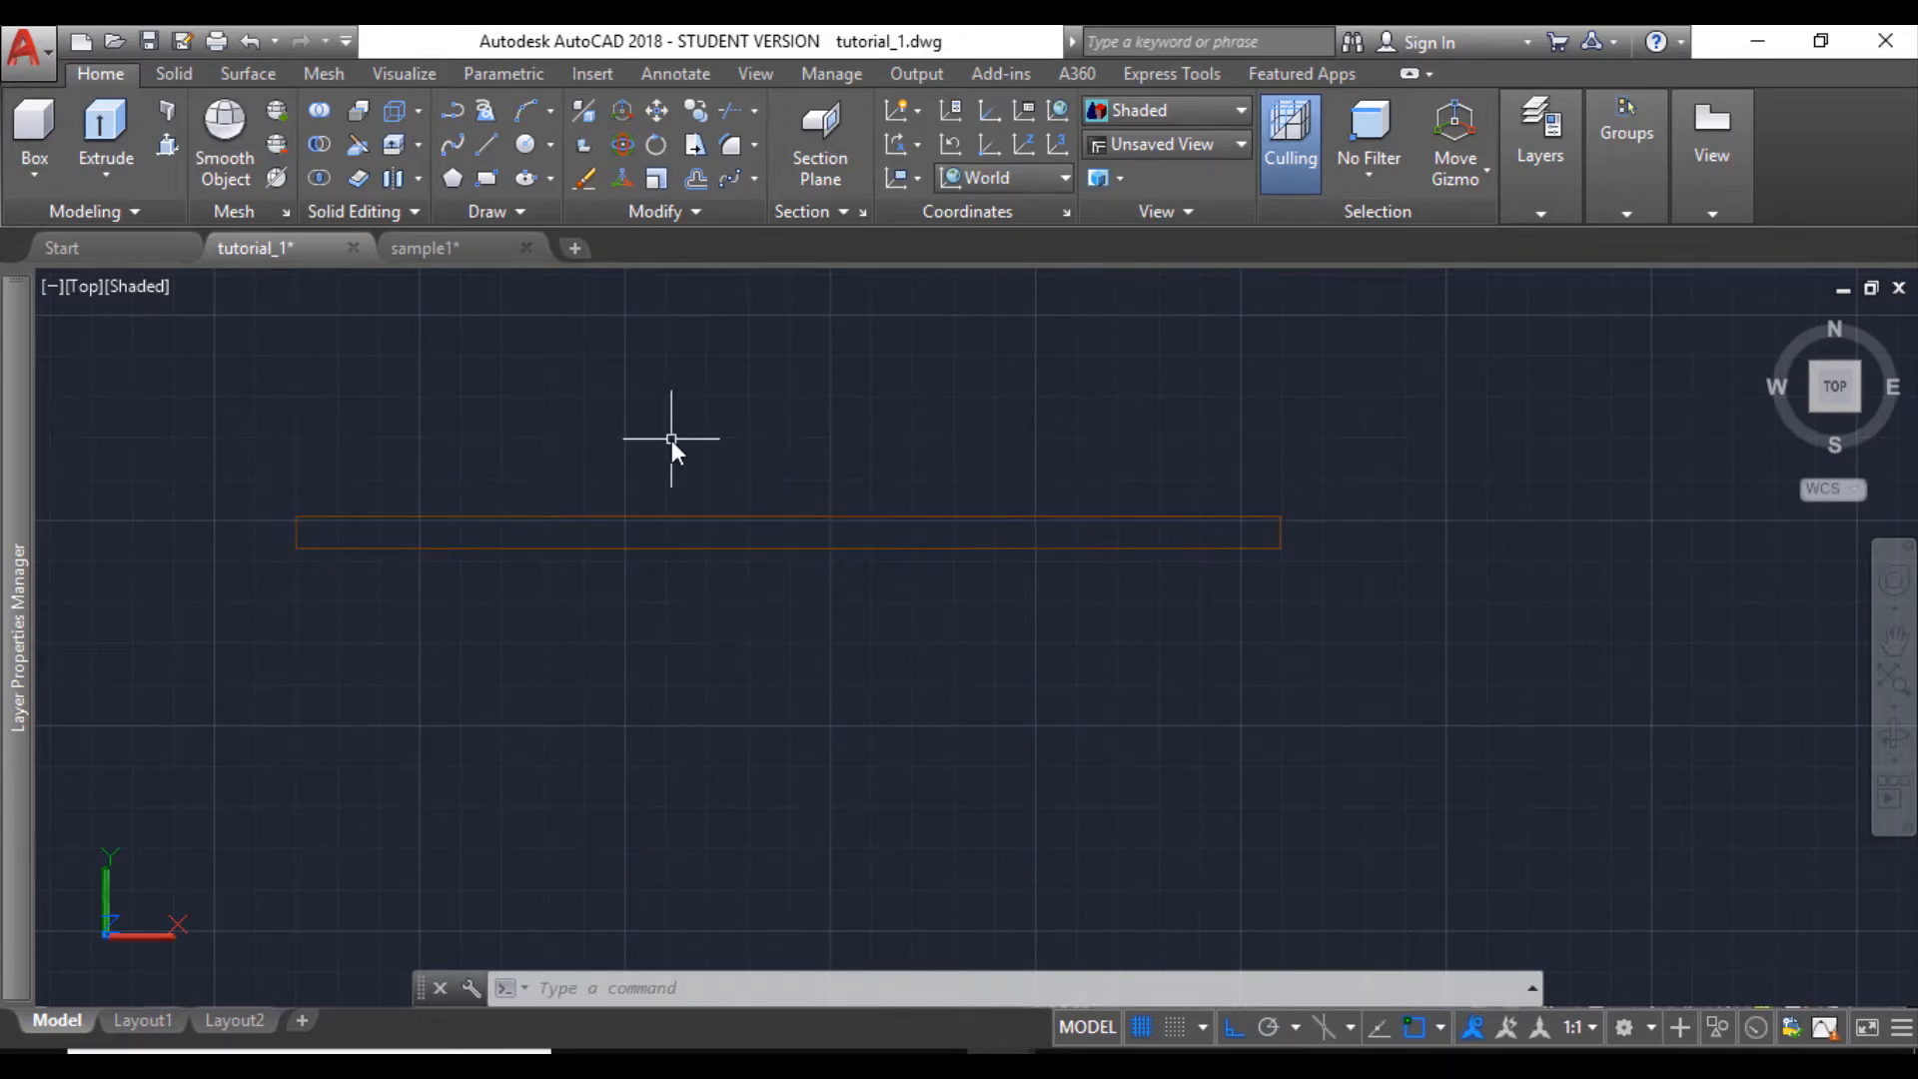
# - Divide the rectangle's lower long edge into 4 equal segments
pyautogui.scroll(-1, 479, 587)
pyautogui.write('d')
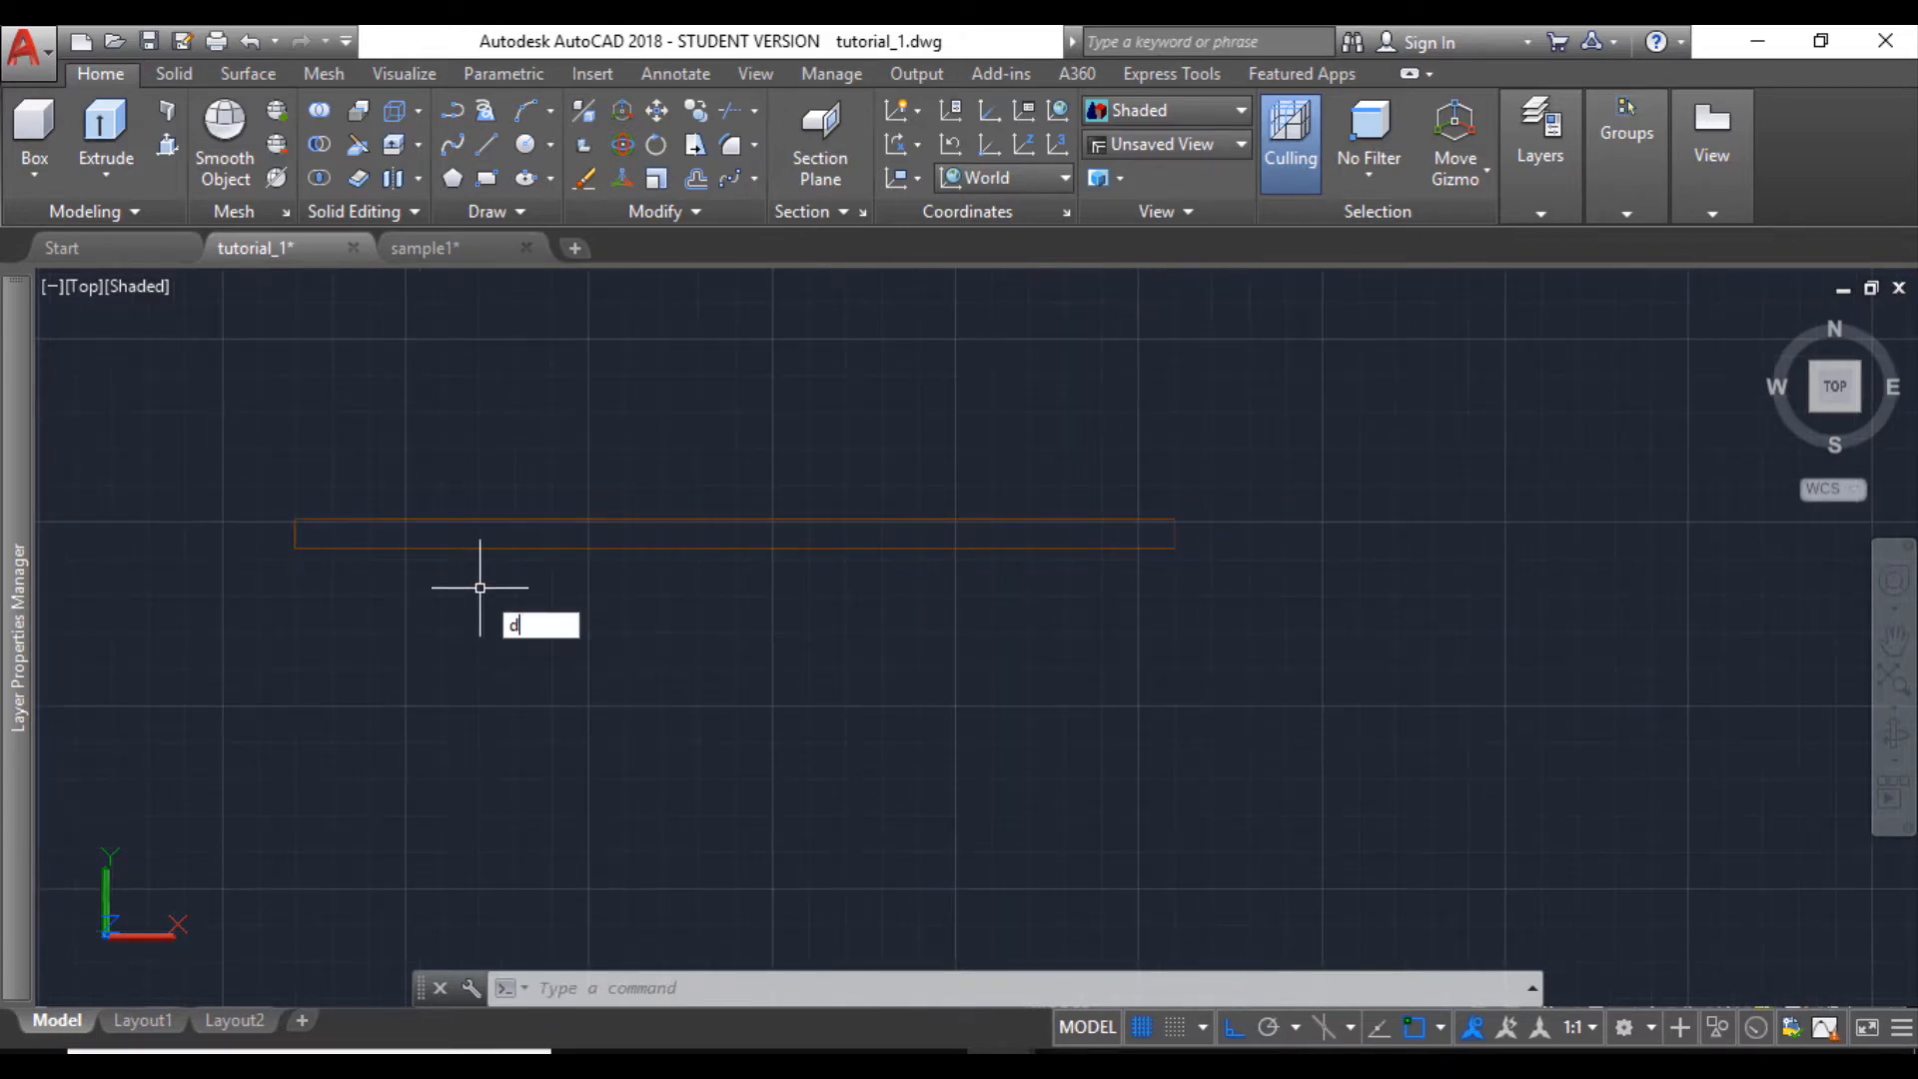
pyautogui.press('Return')
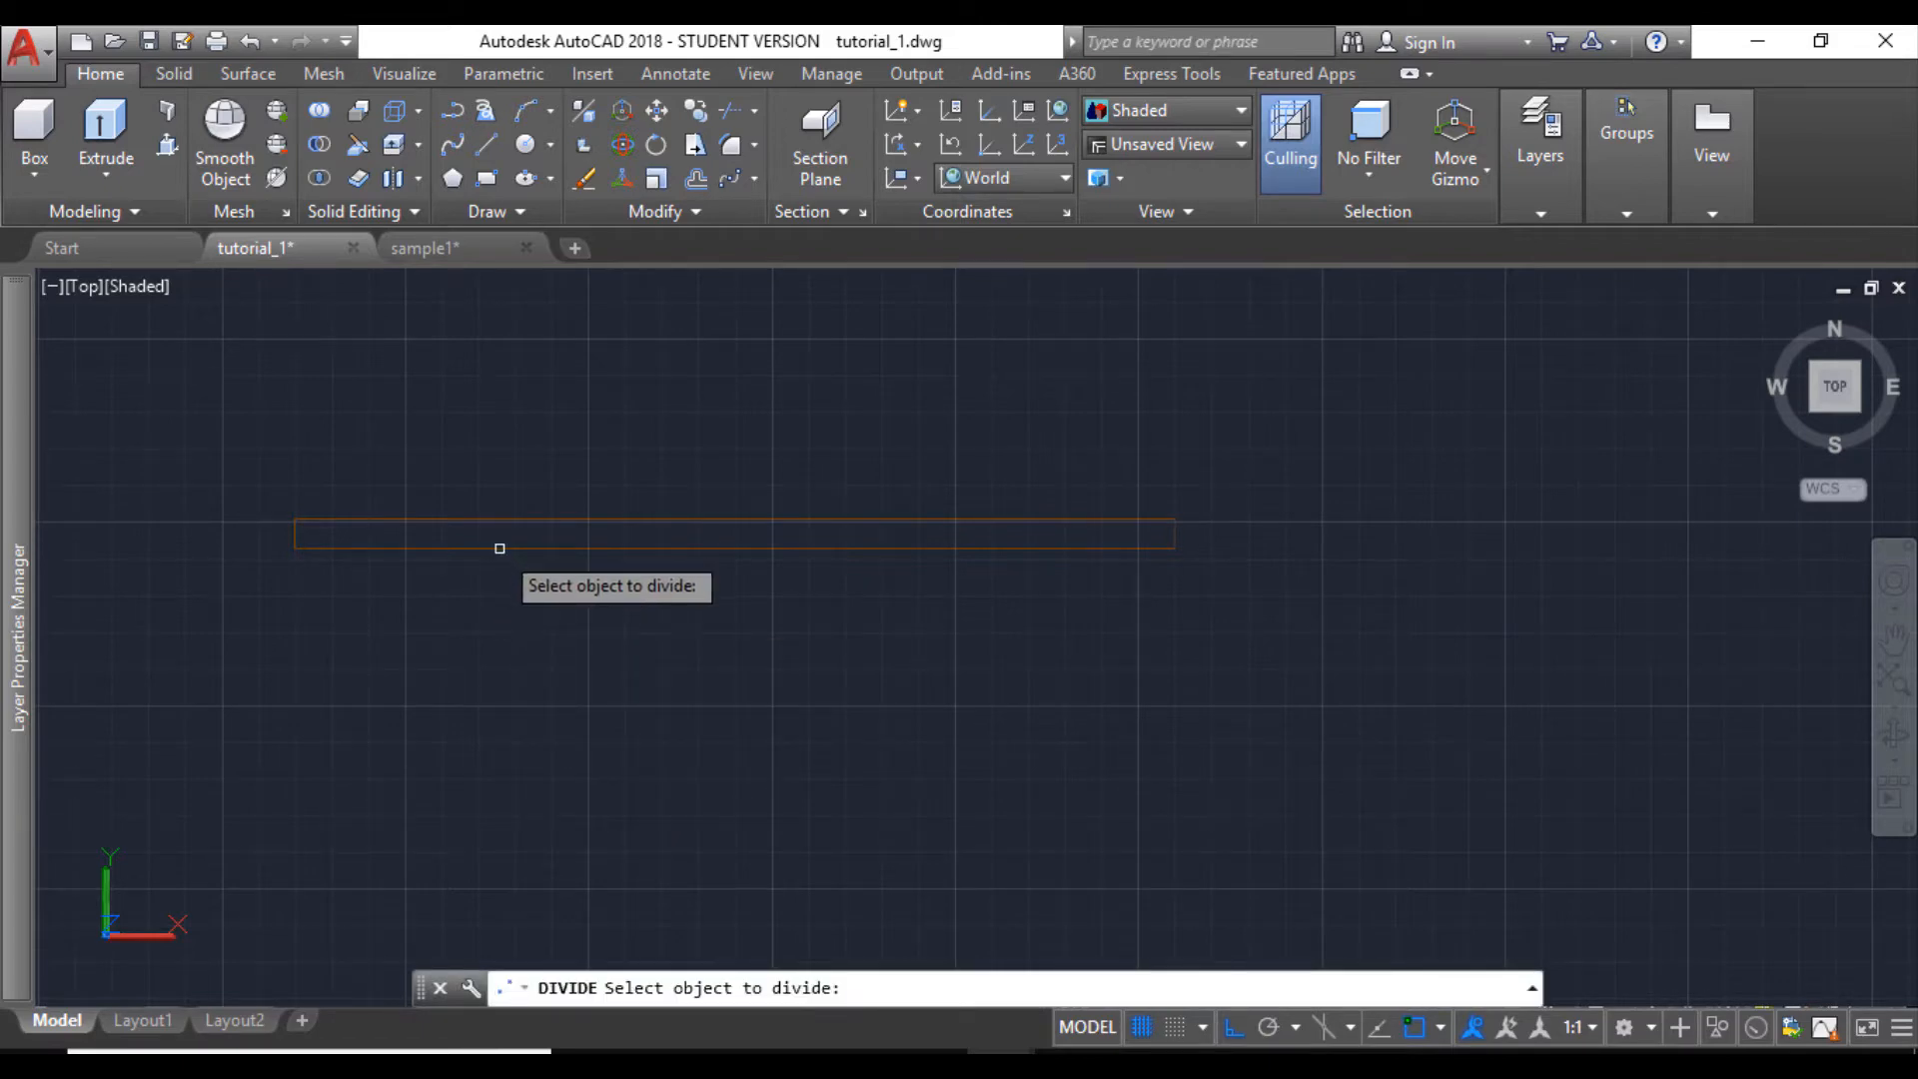
pyautogui.click(500, 547)
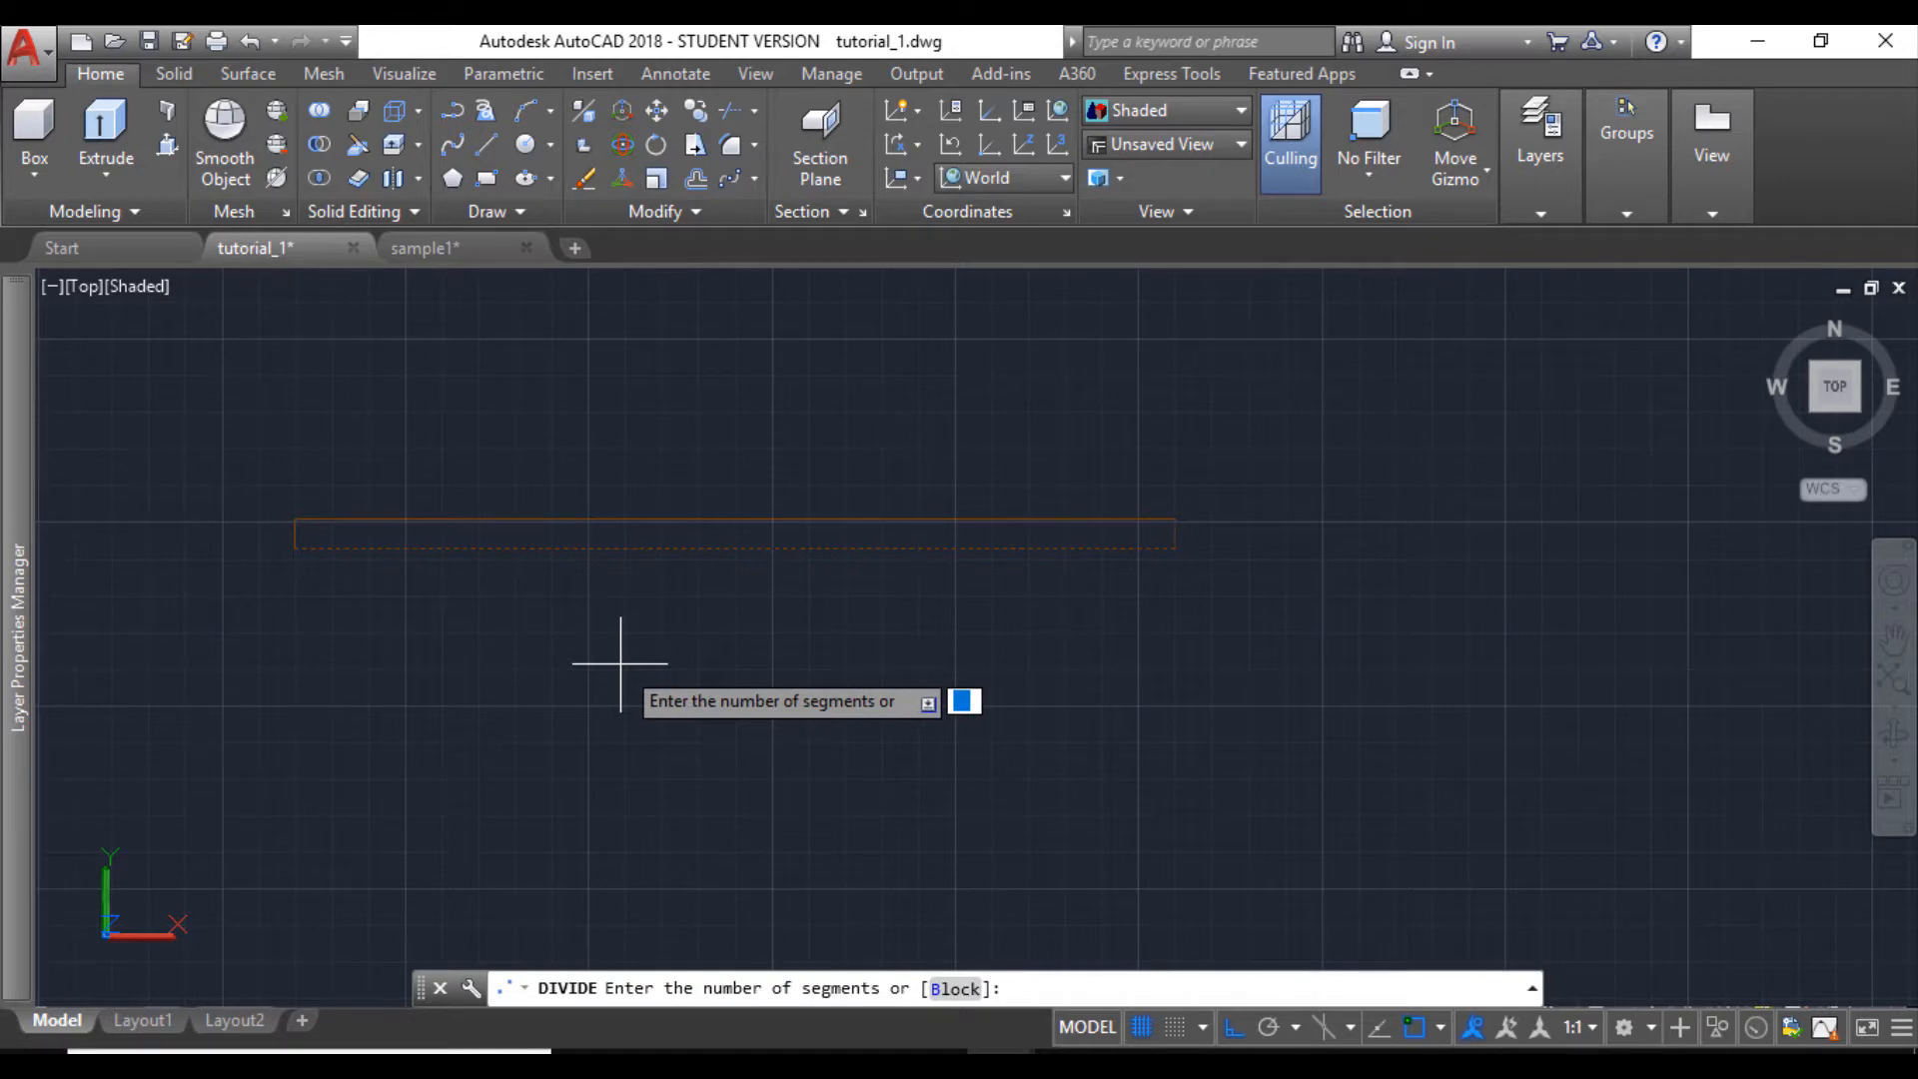
pyautogui.press('Return')
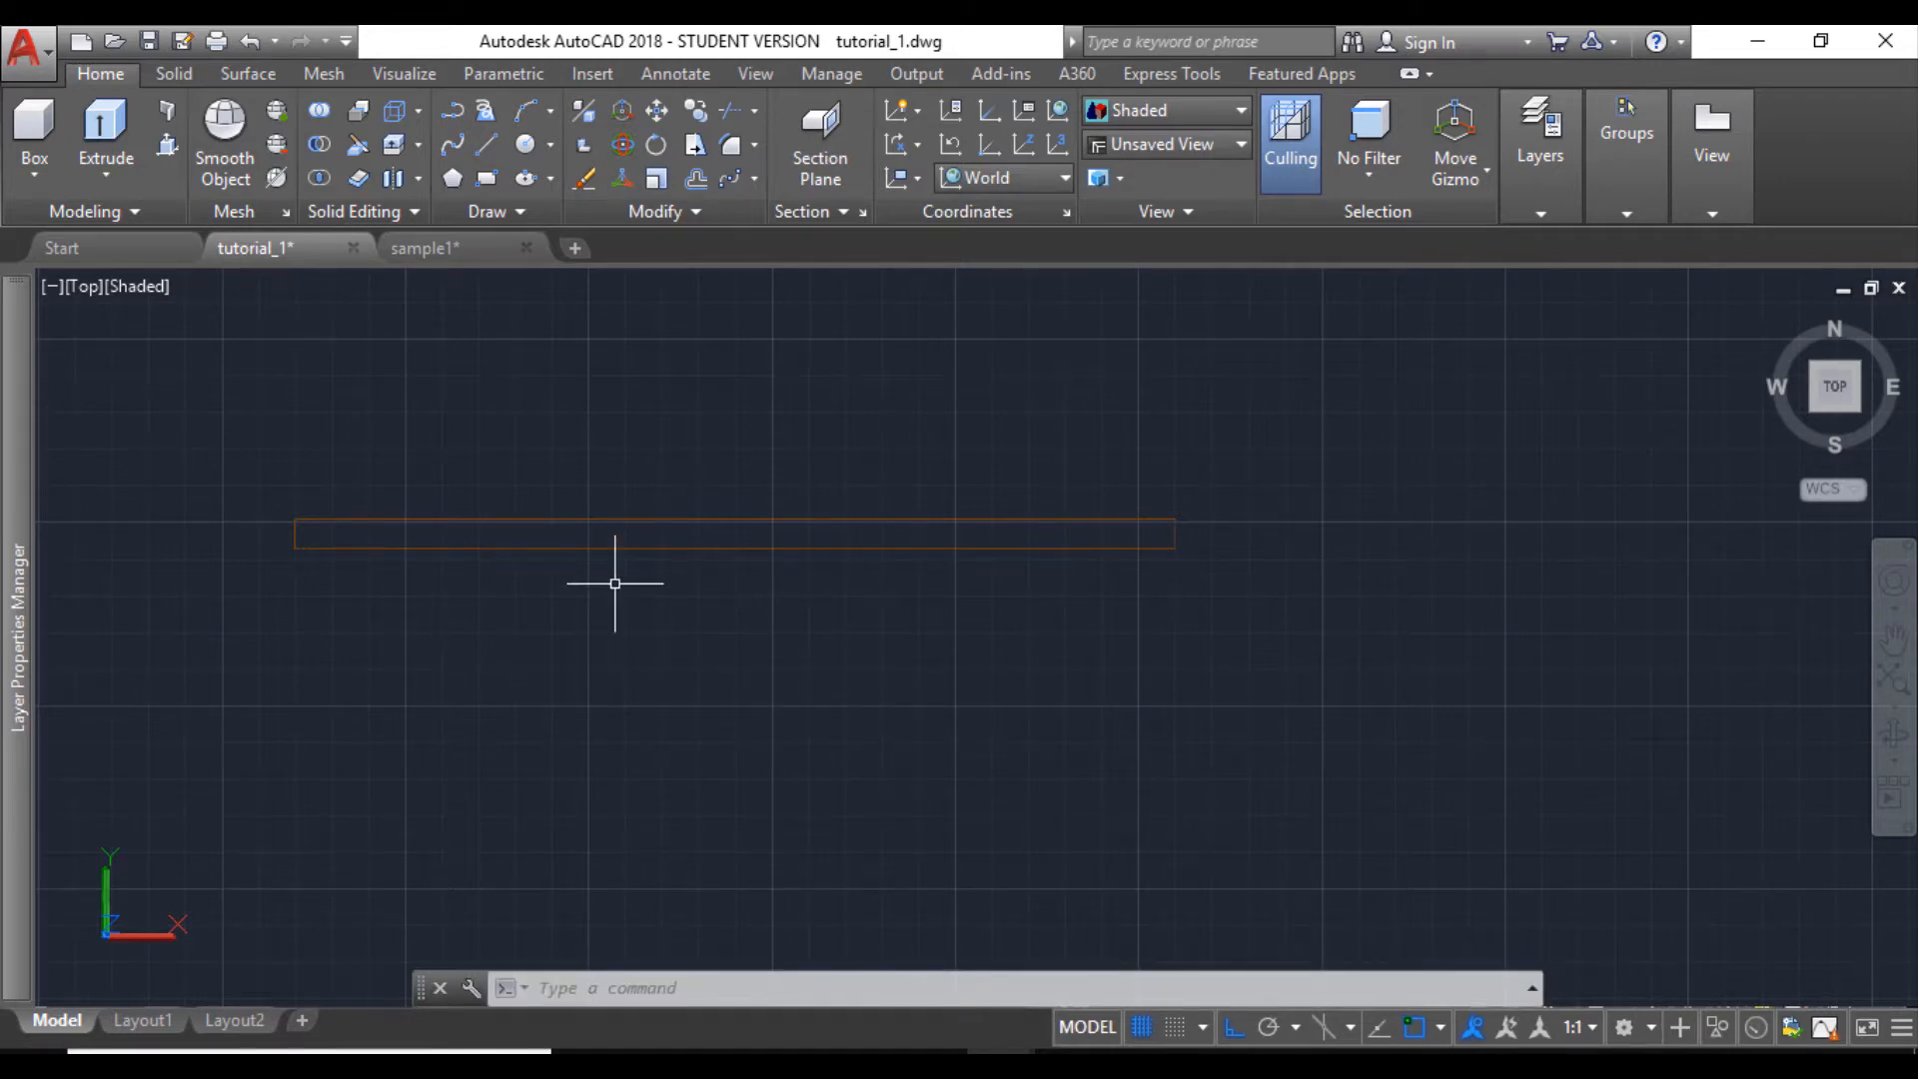
# - Set the point style to the circle with a cross through it, keeping the size relative to the screen
pyautogui.write('PTYPE')
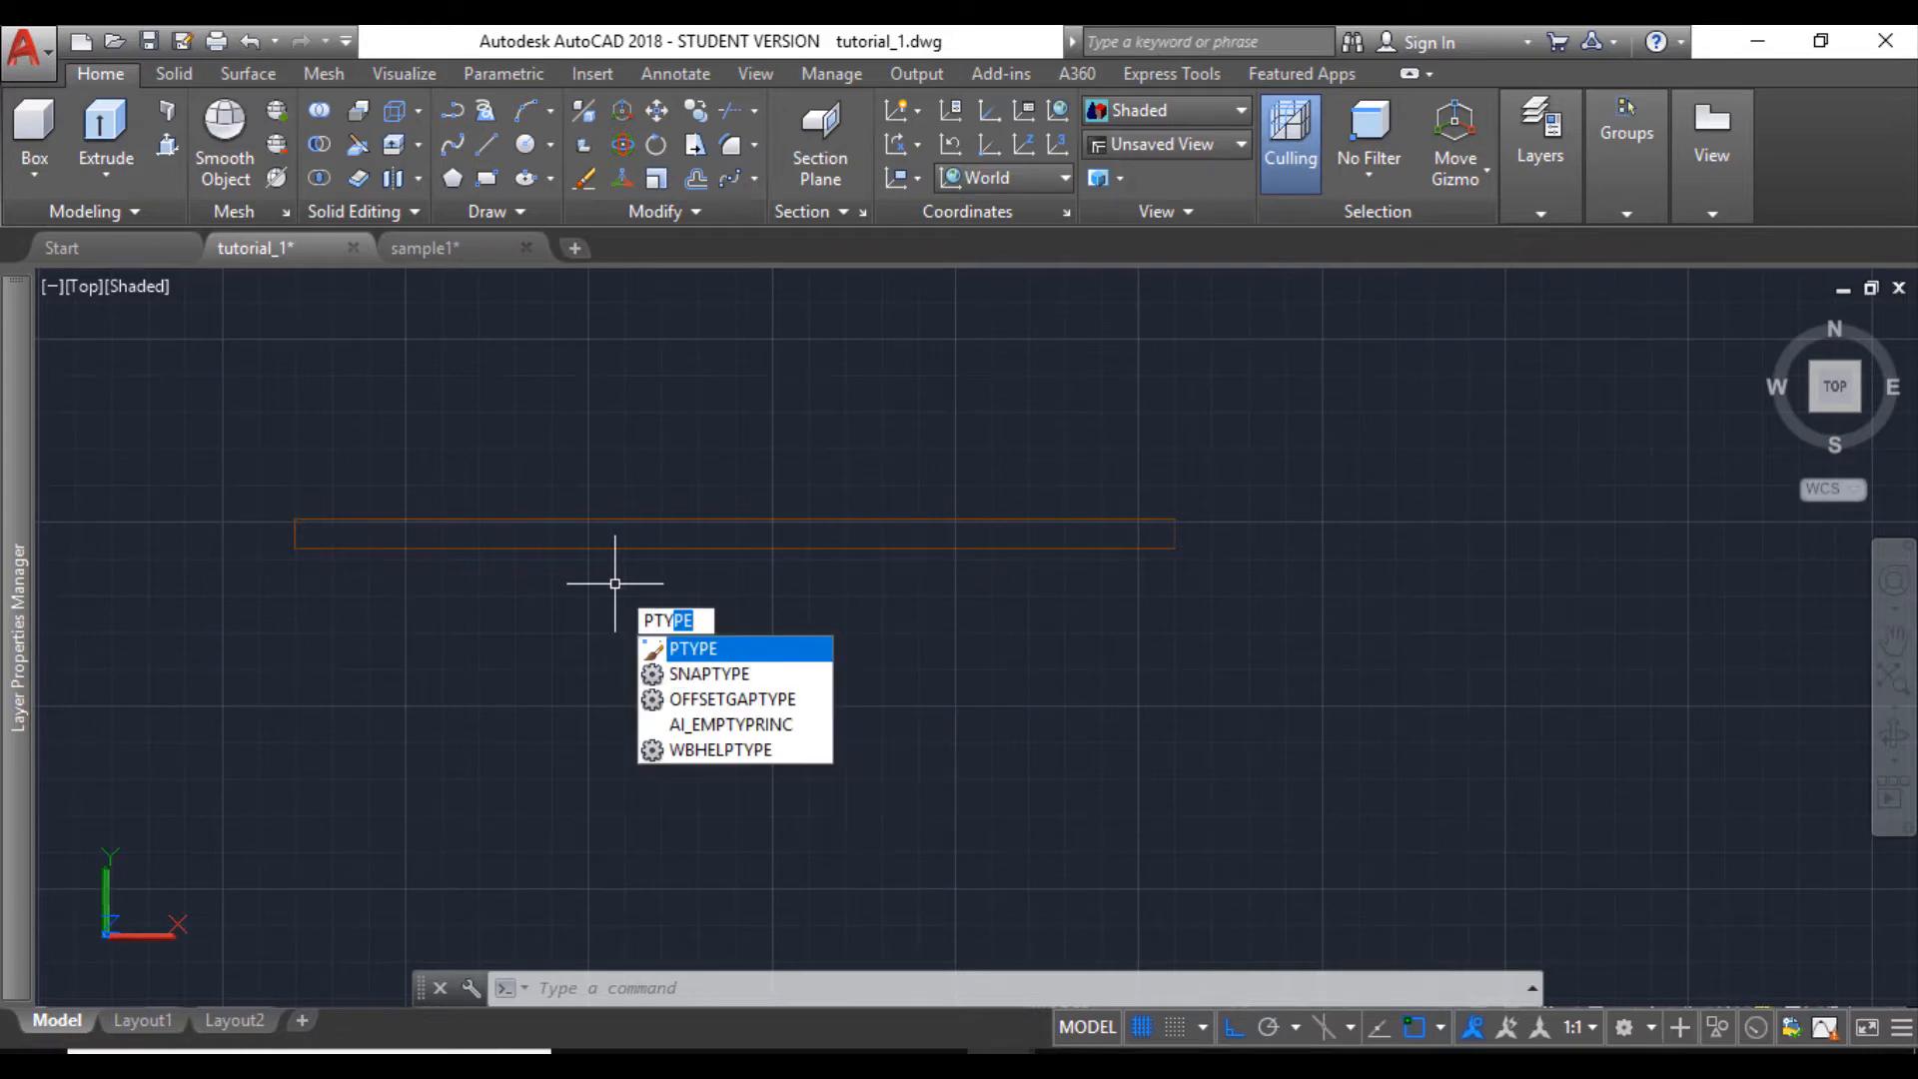
pyautogui.press('Return')
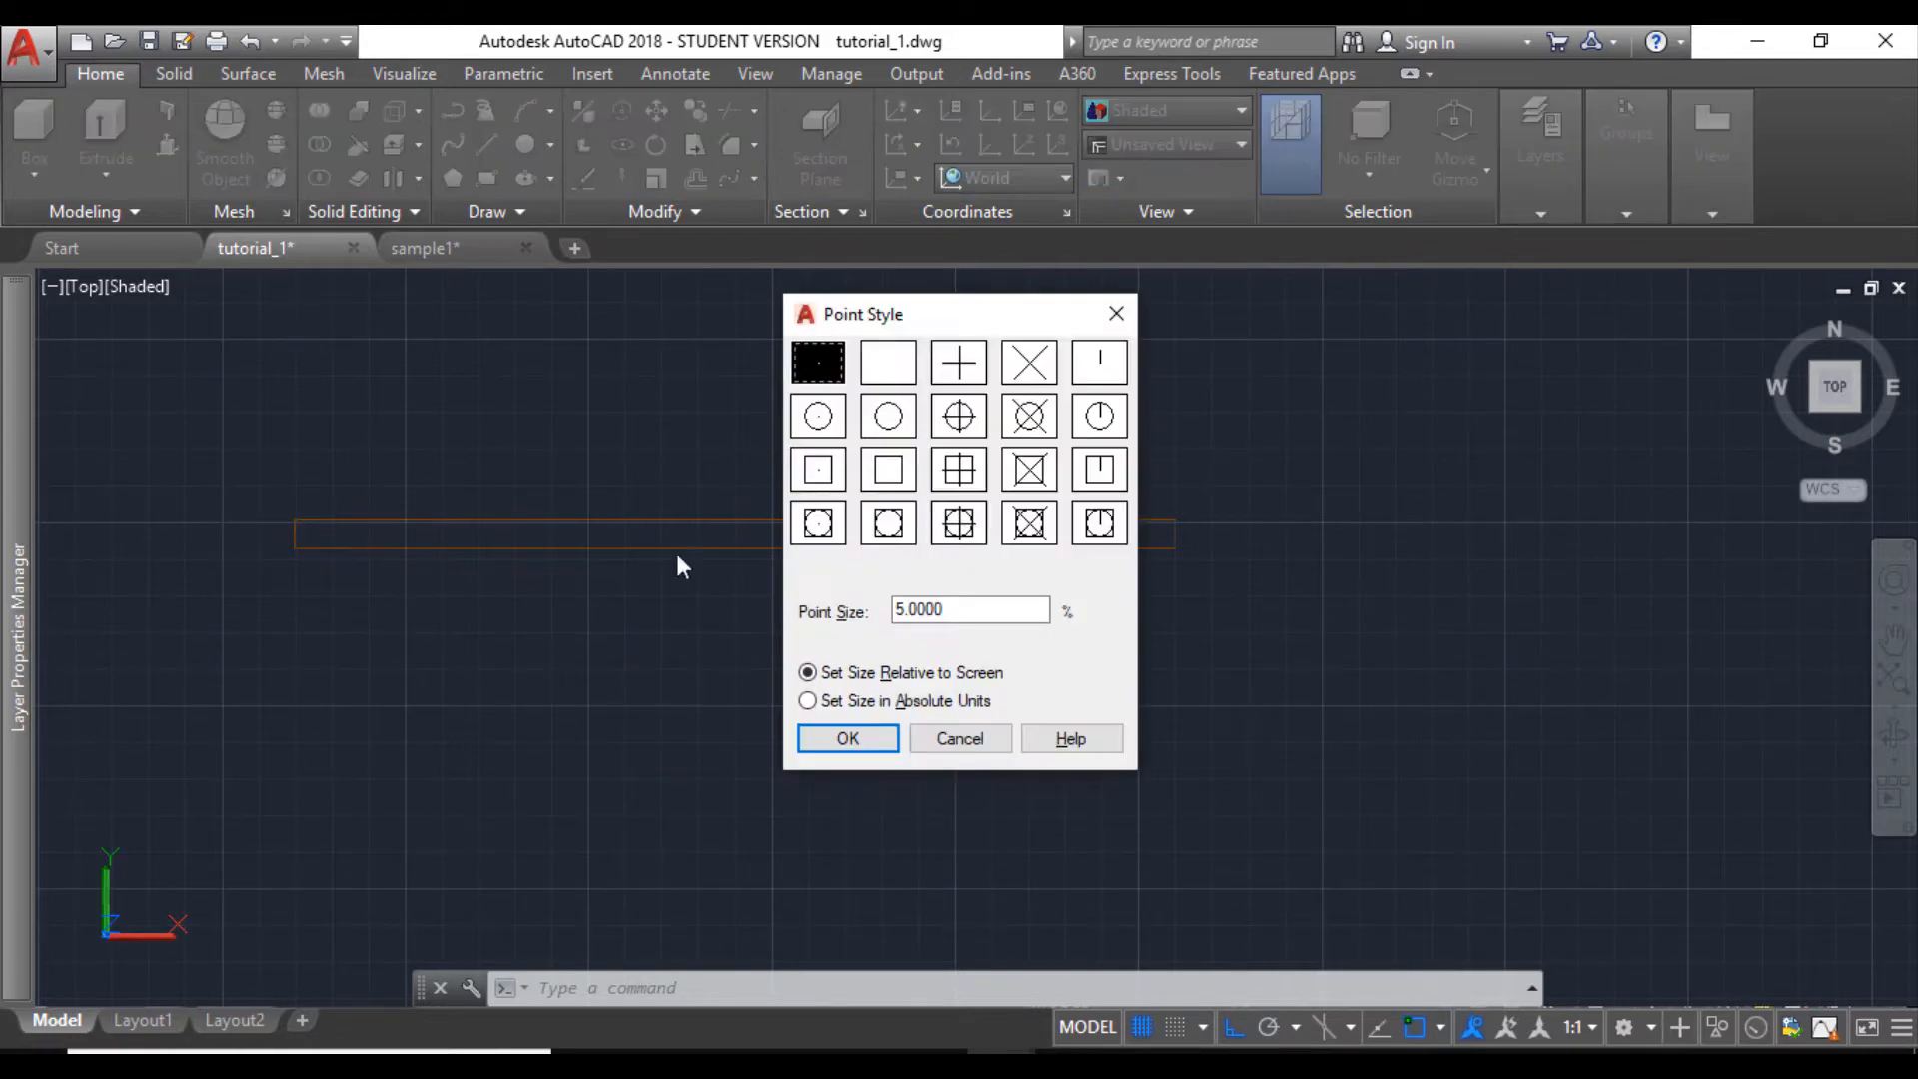
pyautogui.click(957, 417)
pyautogui.click(875, 739)
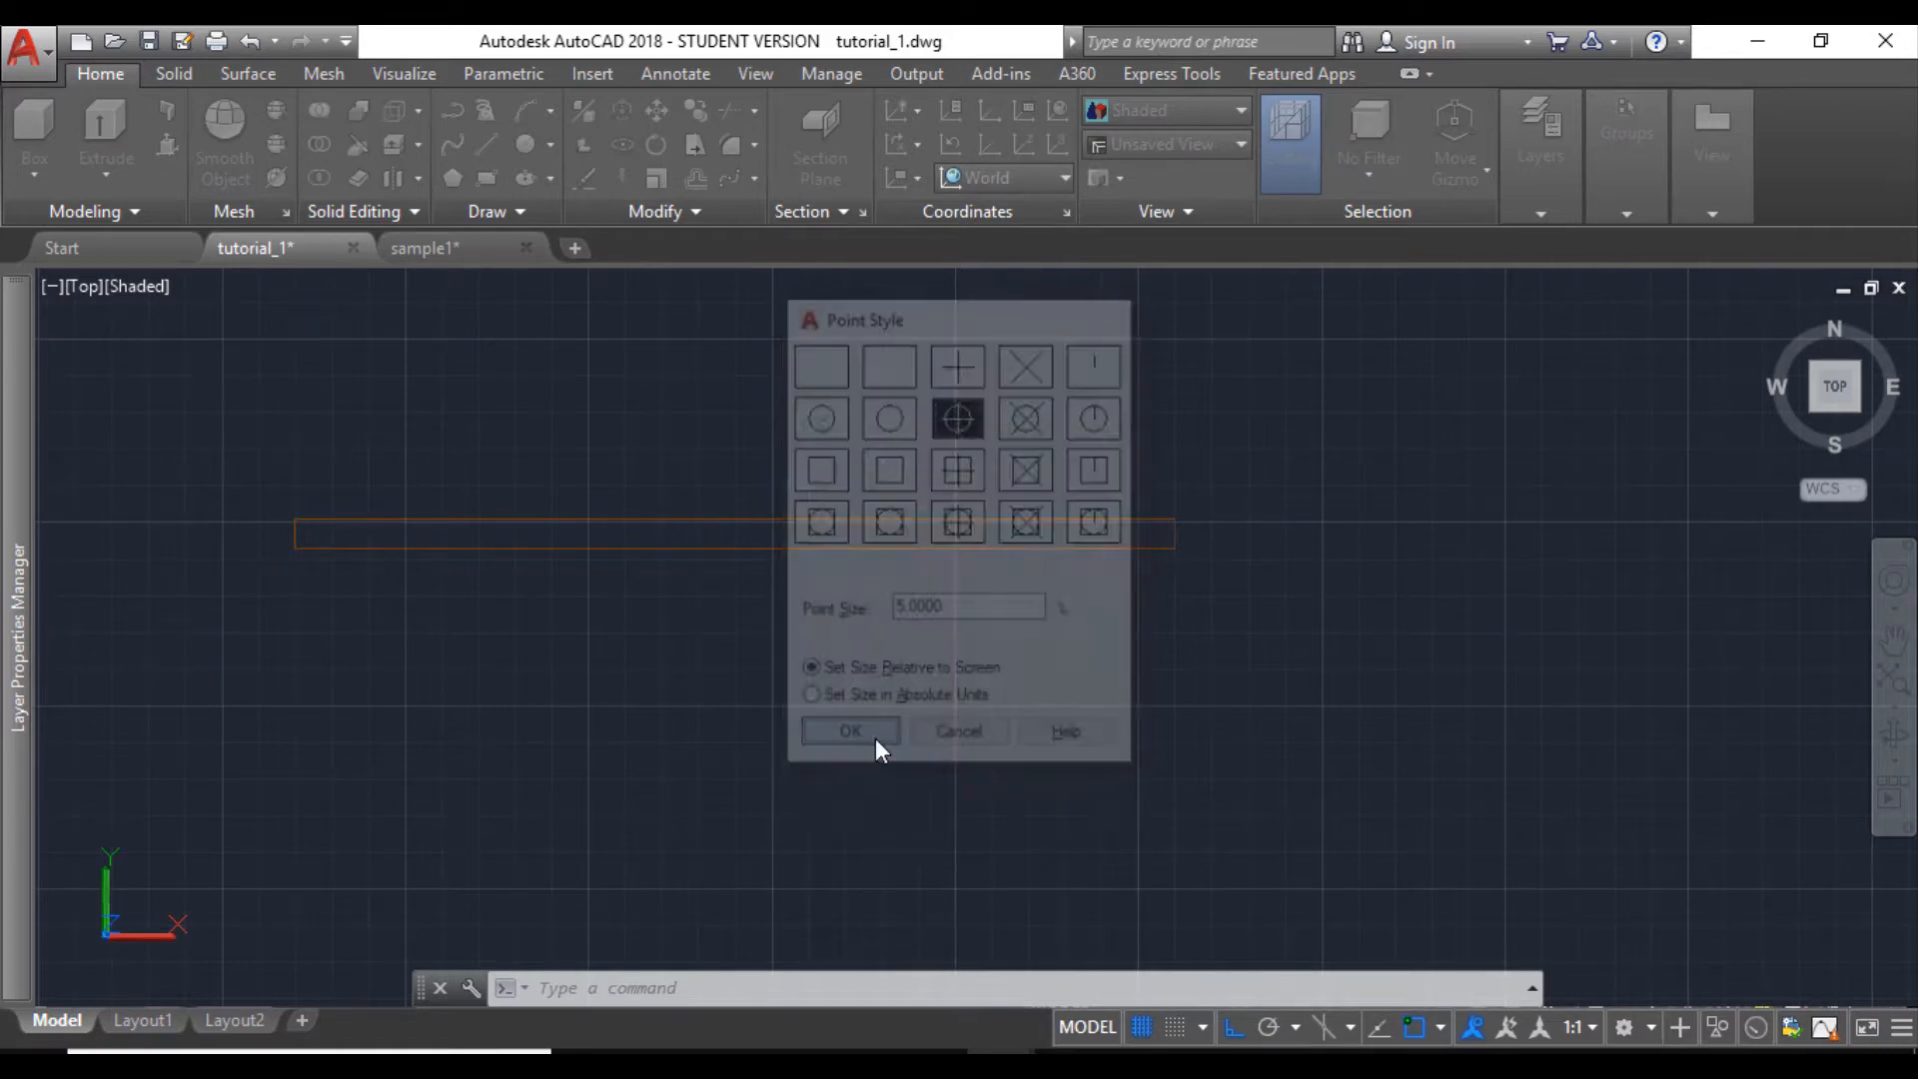
pyautogui.scroll(1, 616, 583)
pyautogui.moveTo(405, 597); pyautogui.dragTo(607, 602, button='middle')
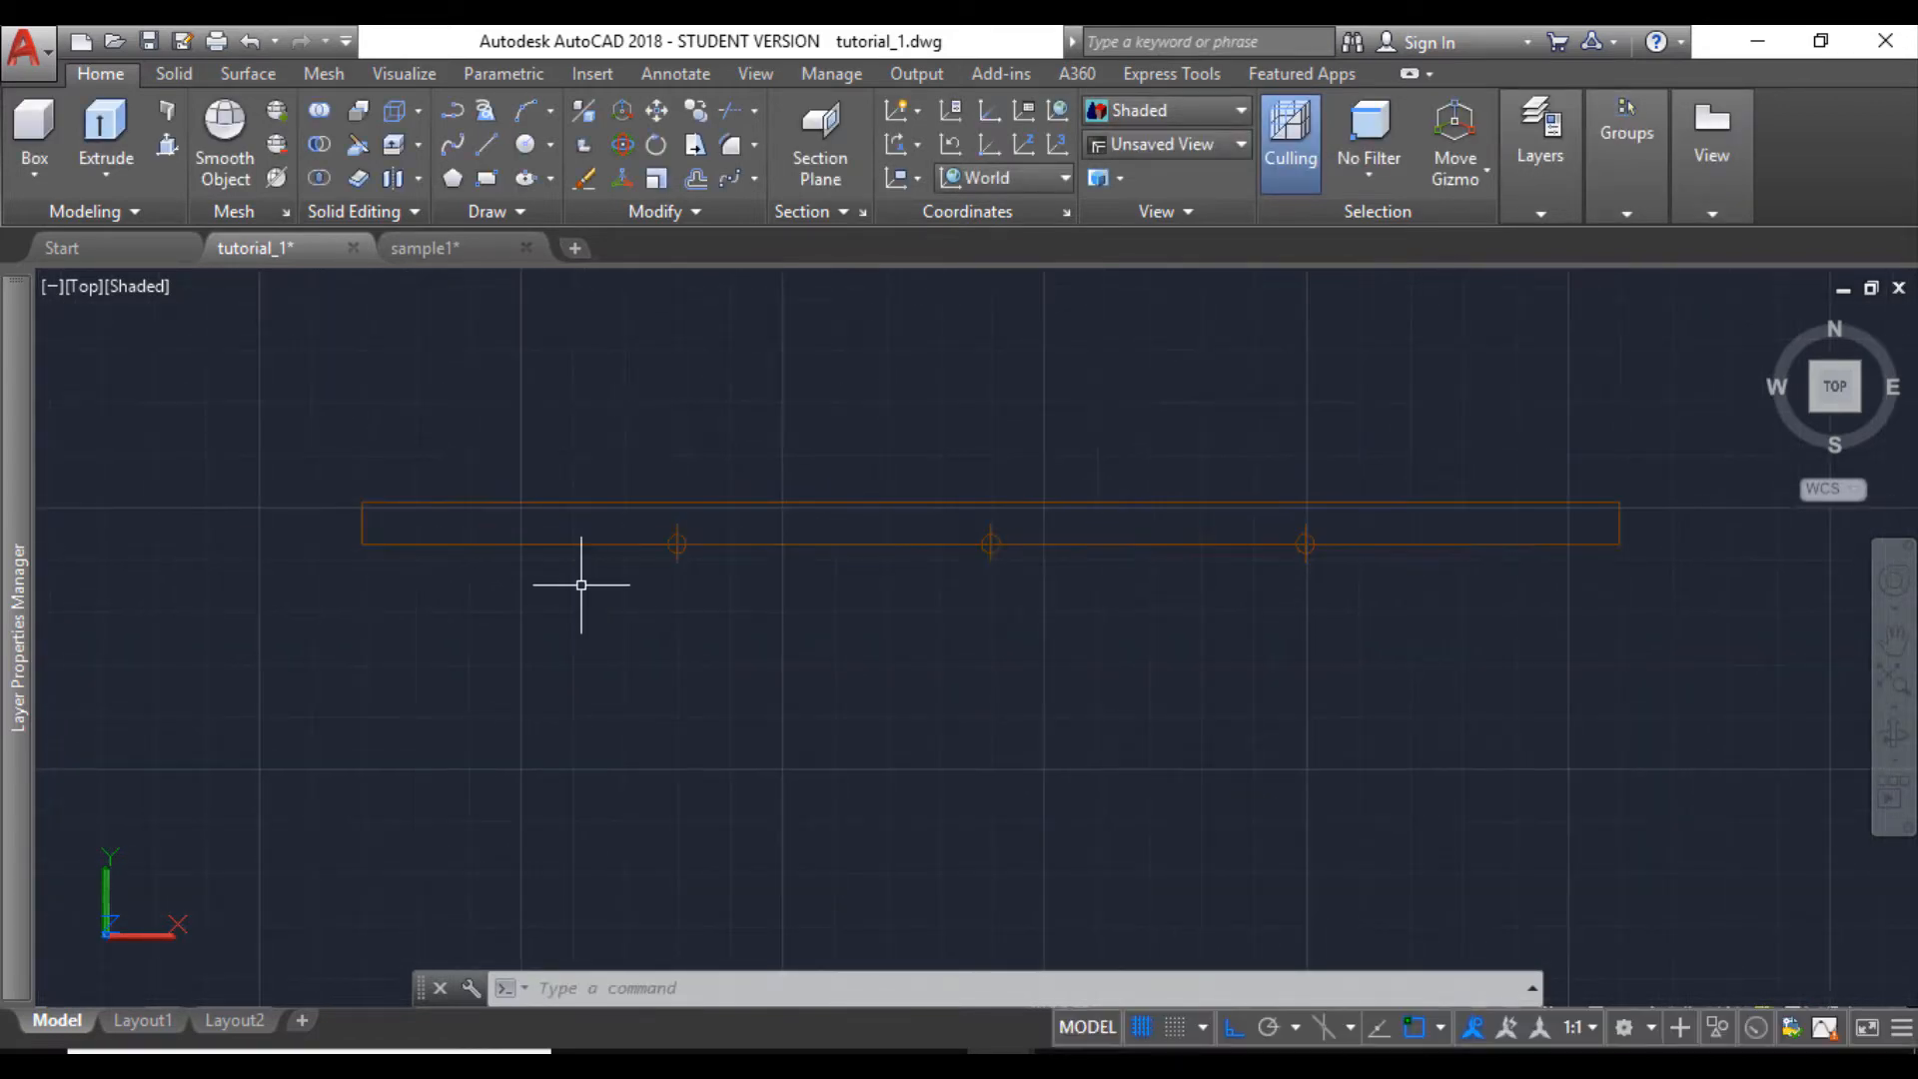
pyautogui.scroll(-1, 582, 574)
pyautogui.scroll(1, 570, 583)
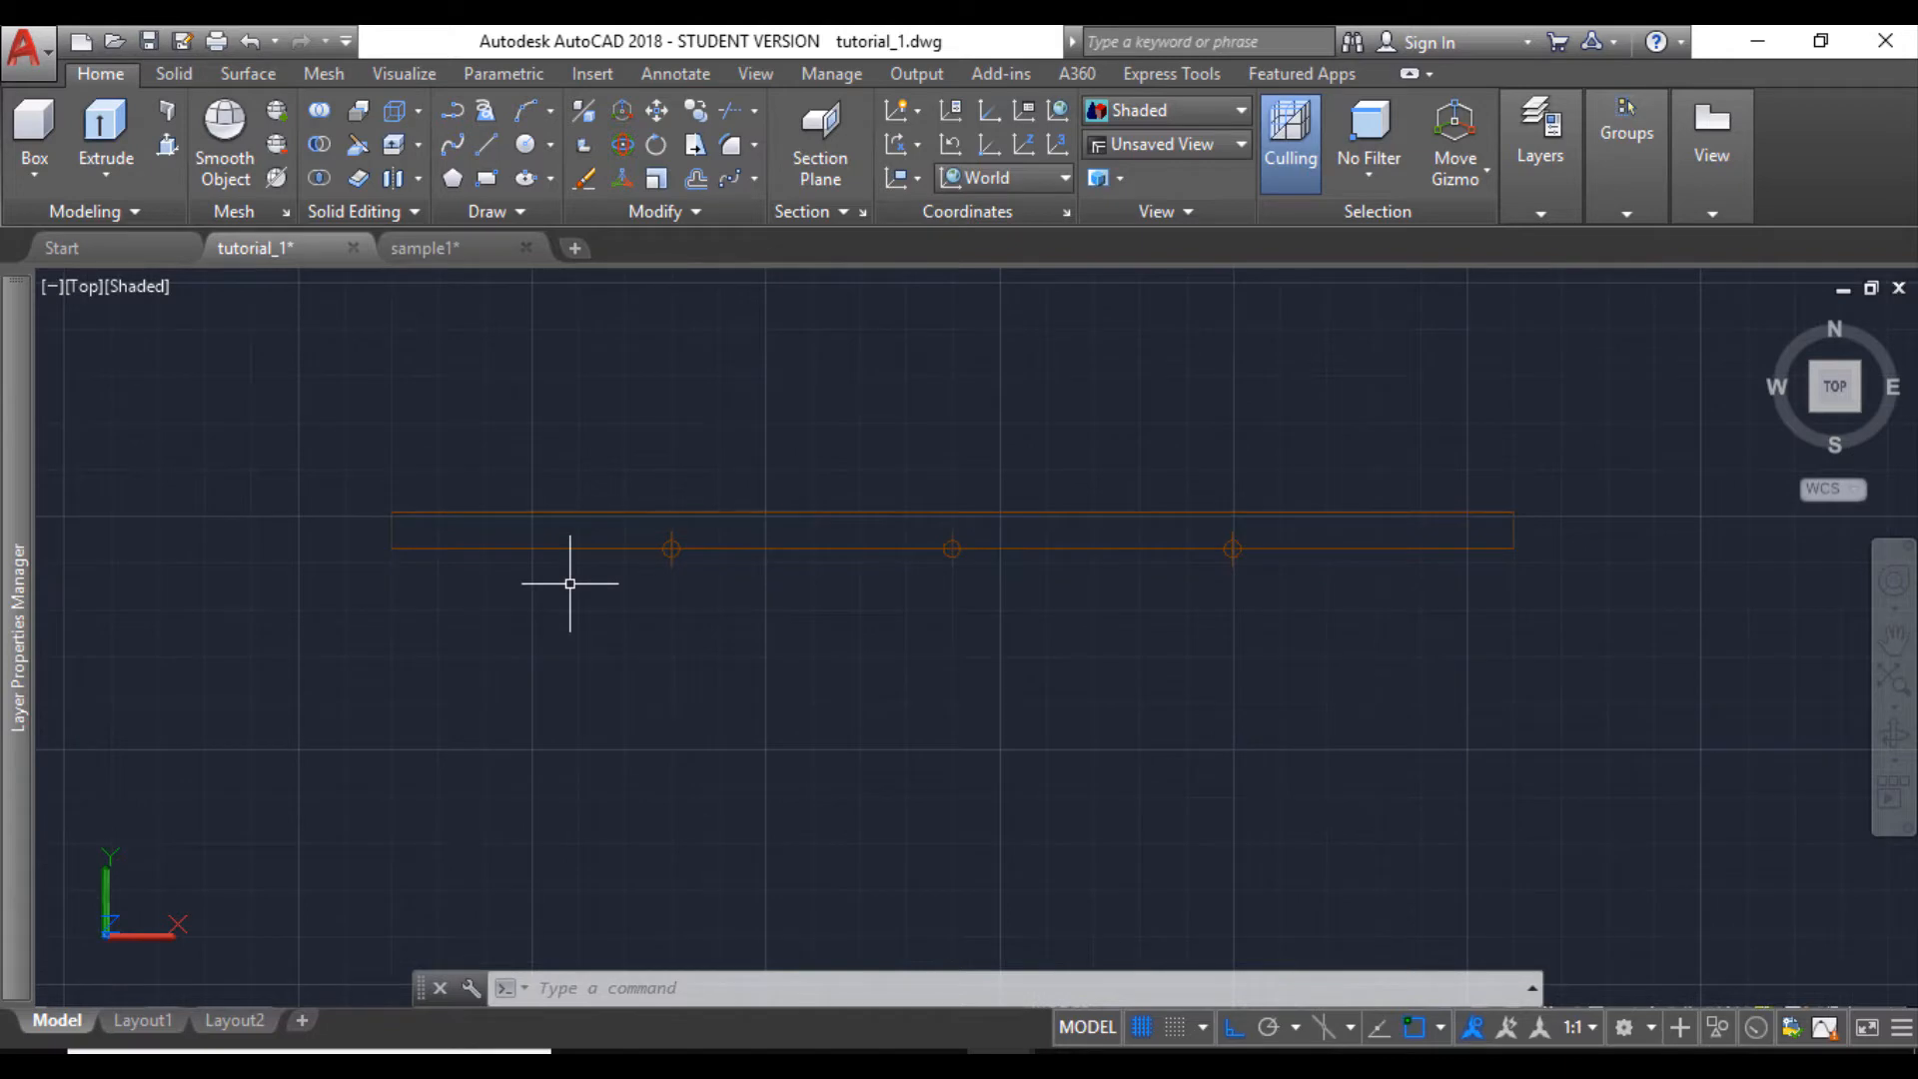
pyautogui.moveTo(570, 582); pyautogui.dragTo(555, 576, button='middle')
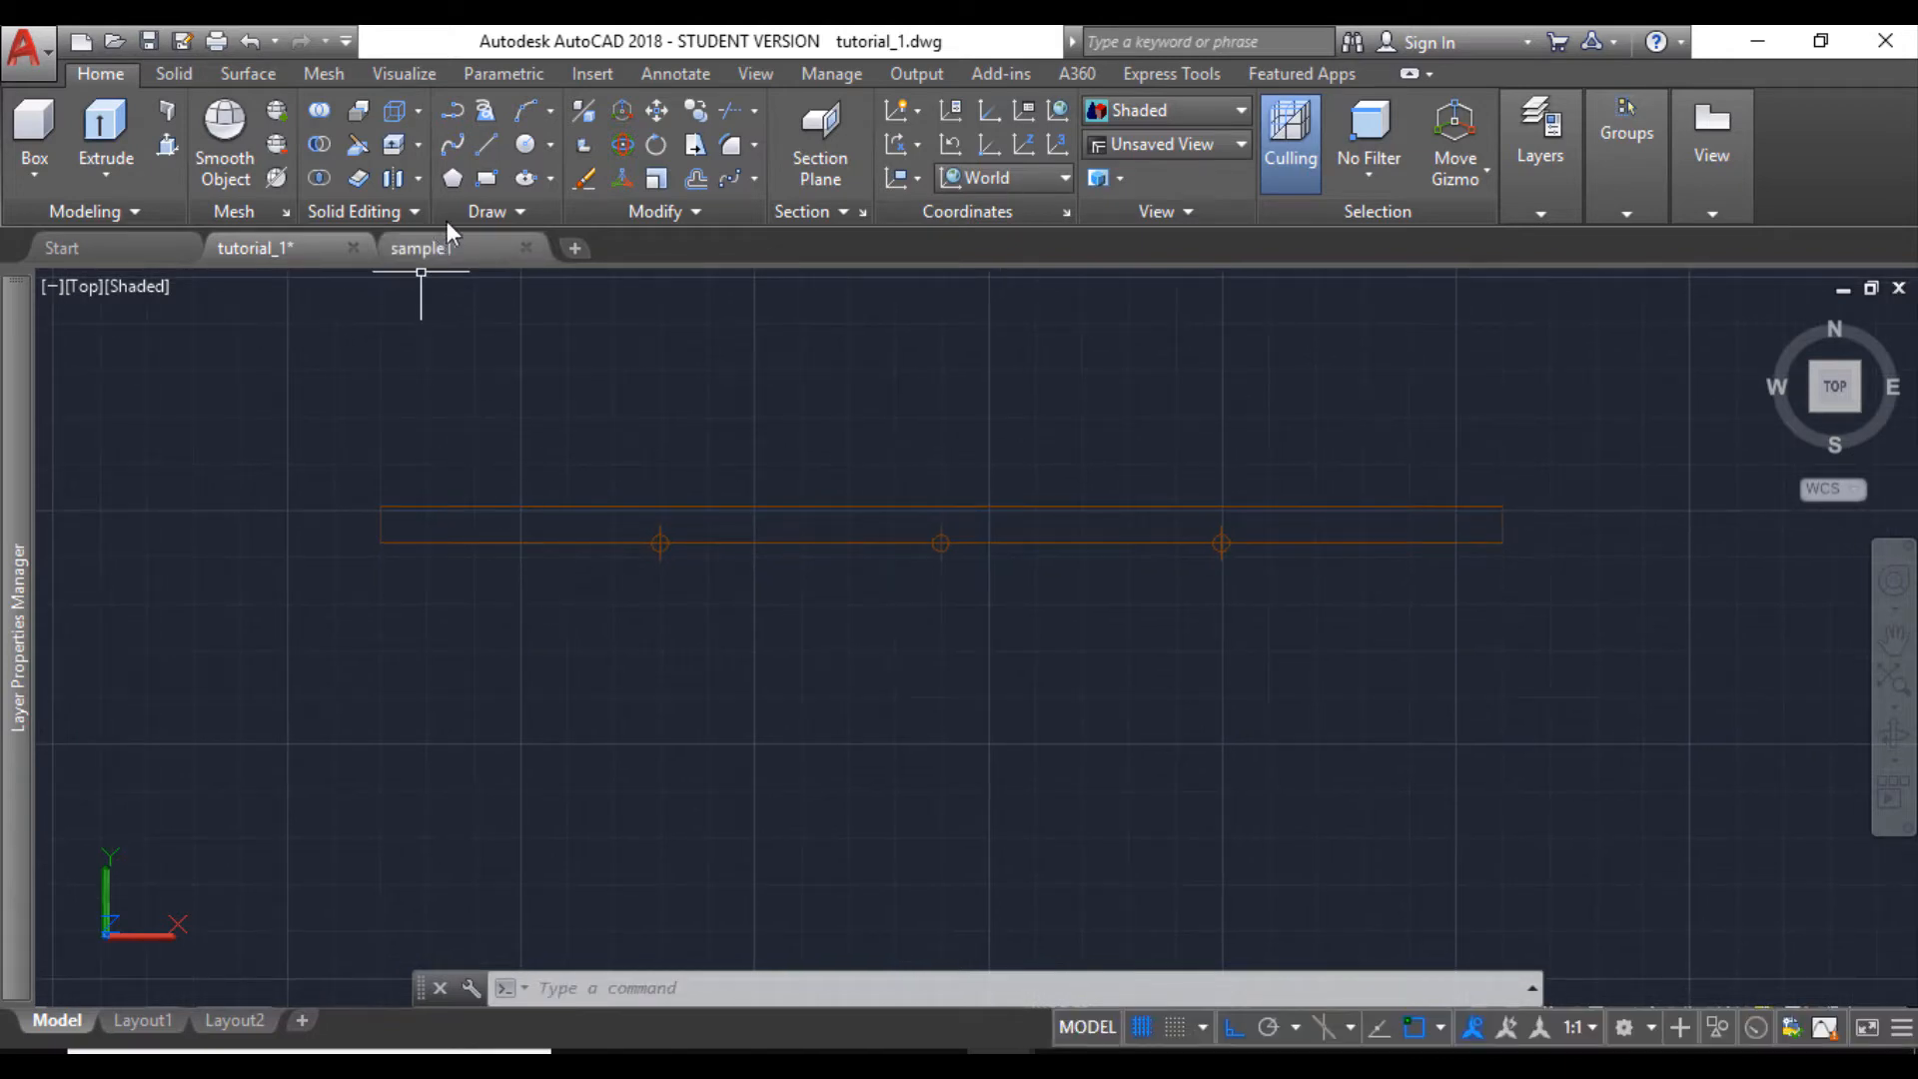
# - Draw a 2" by 2" square inside the strip, starting from its lower-left corner
pyautogui.click(485, 179)
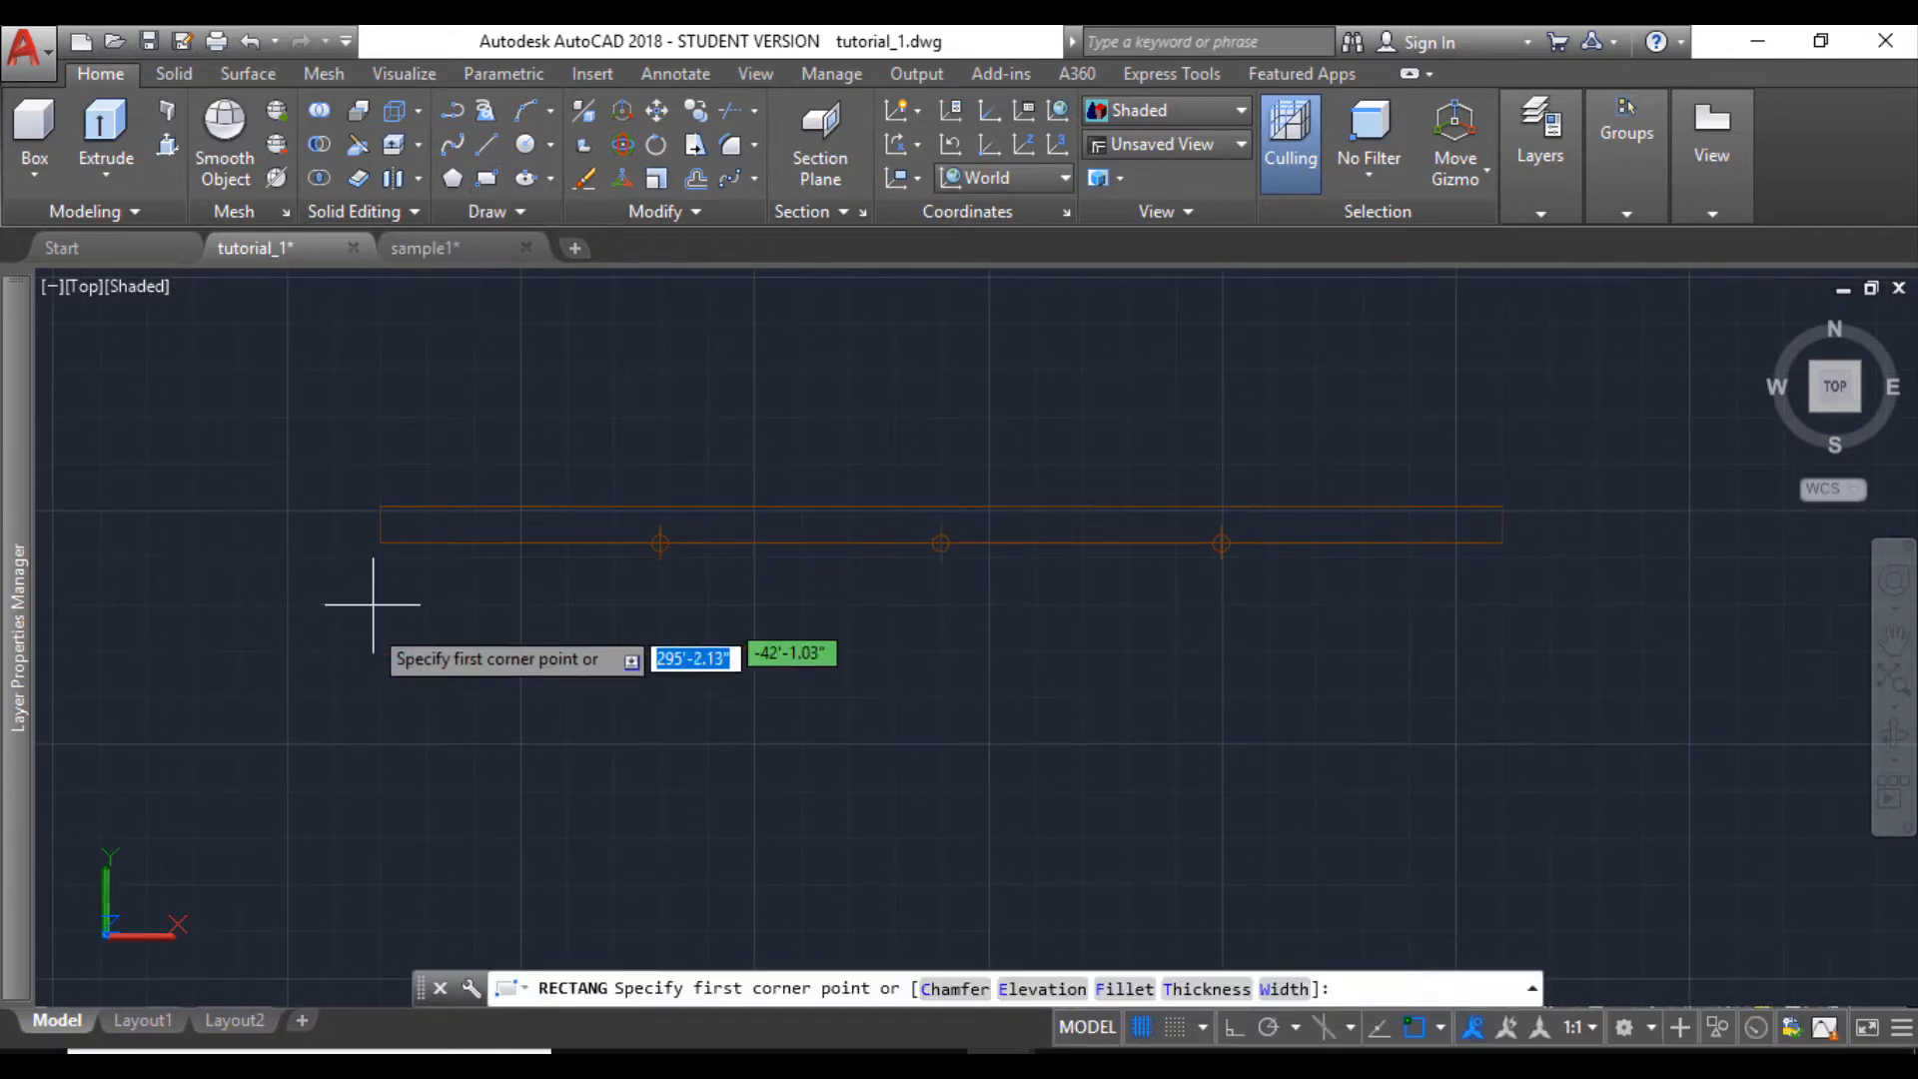
pyautogui.click(382, 542)
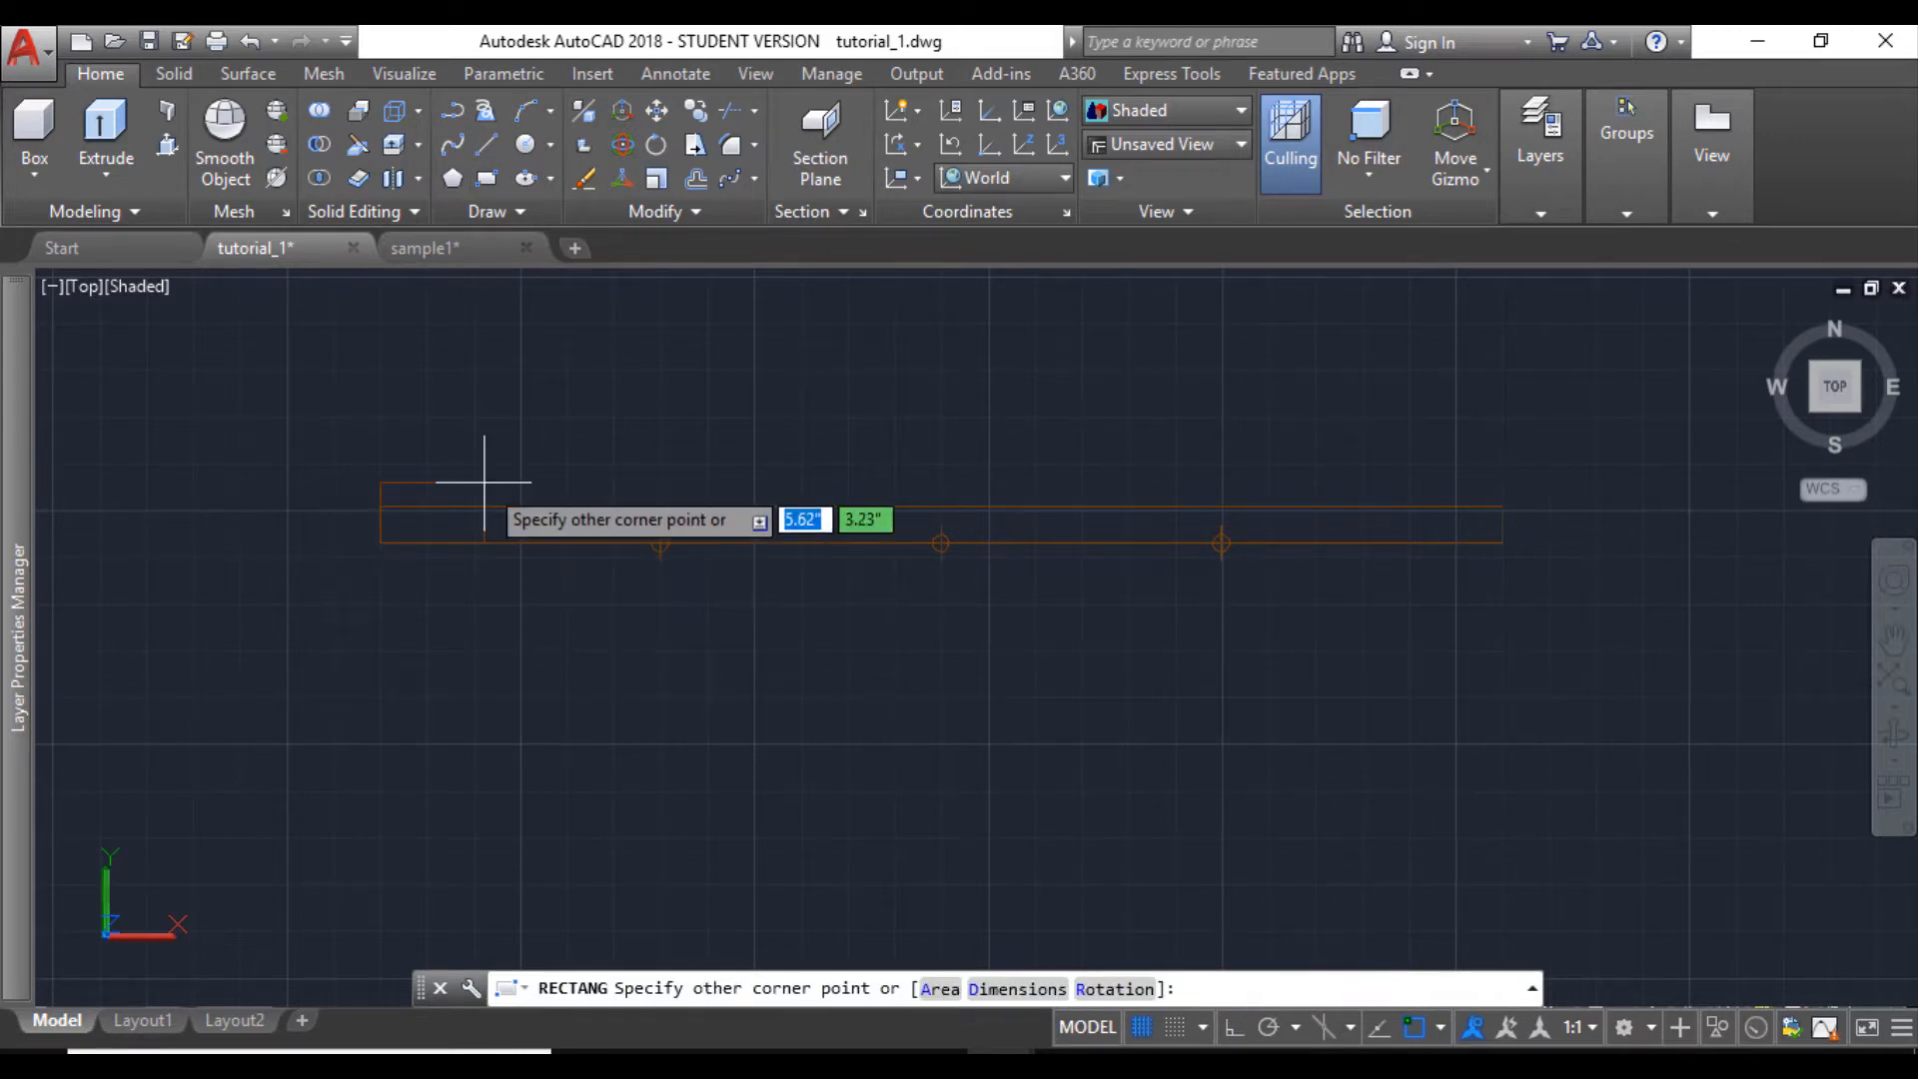
pyautogui.write('2')
pyautogui.press('Tab')
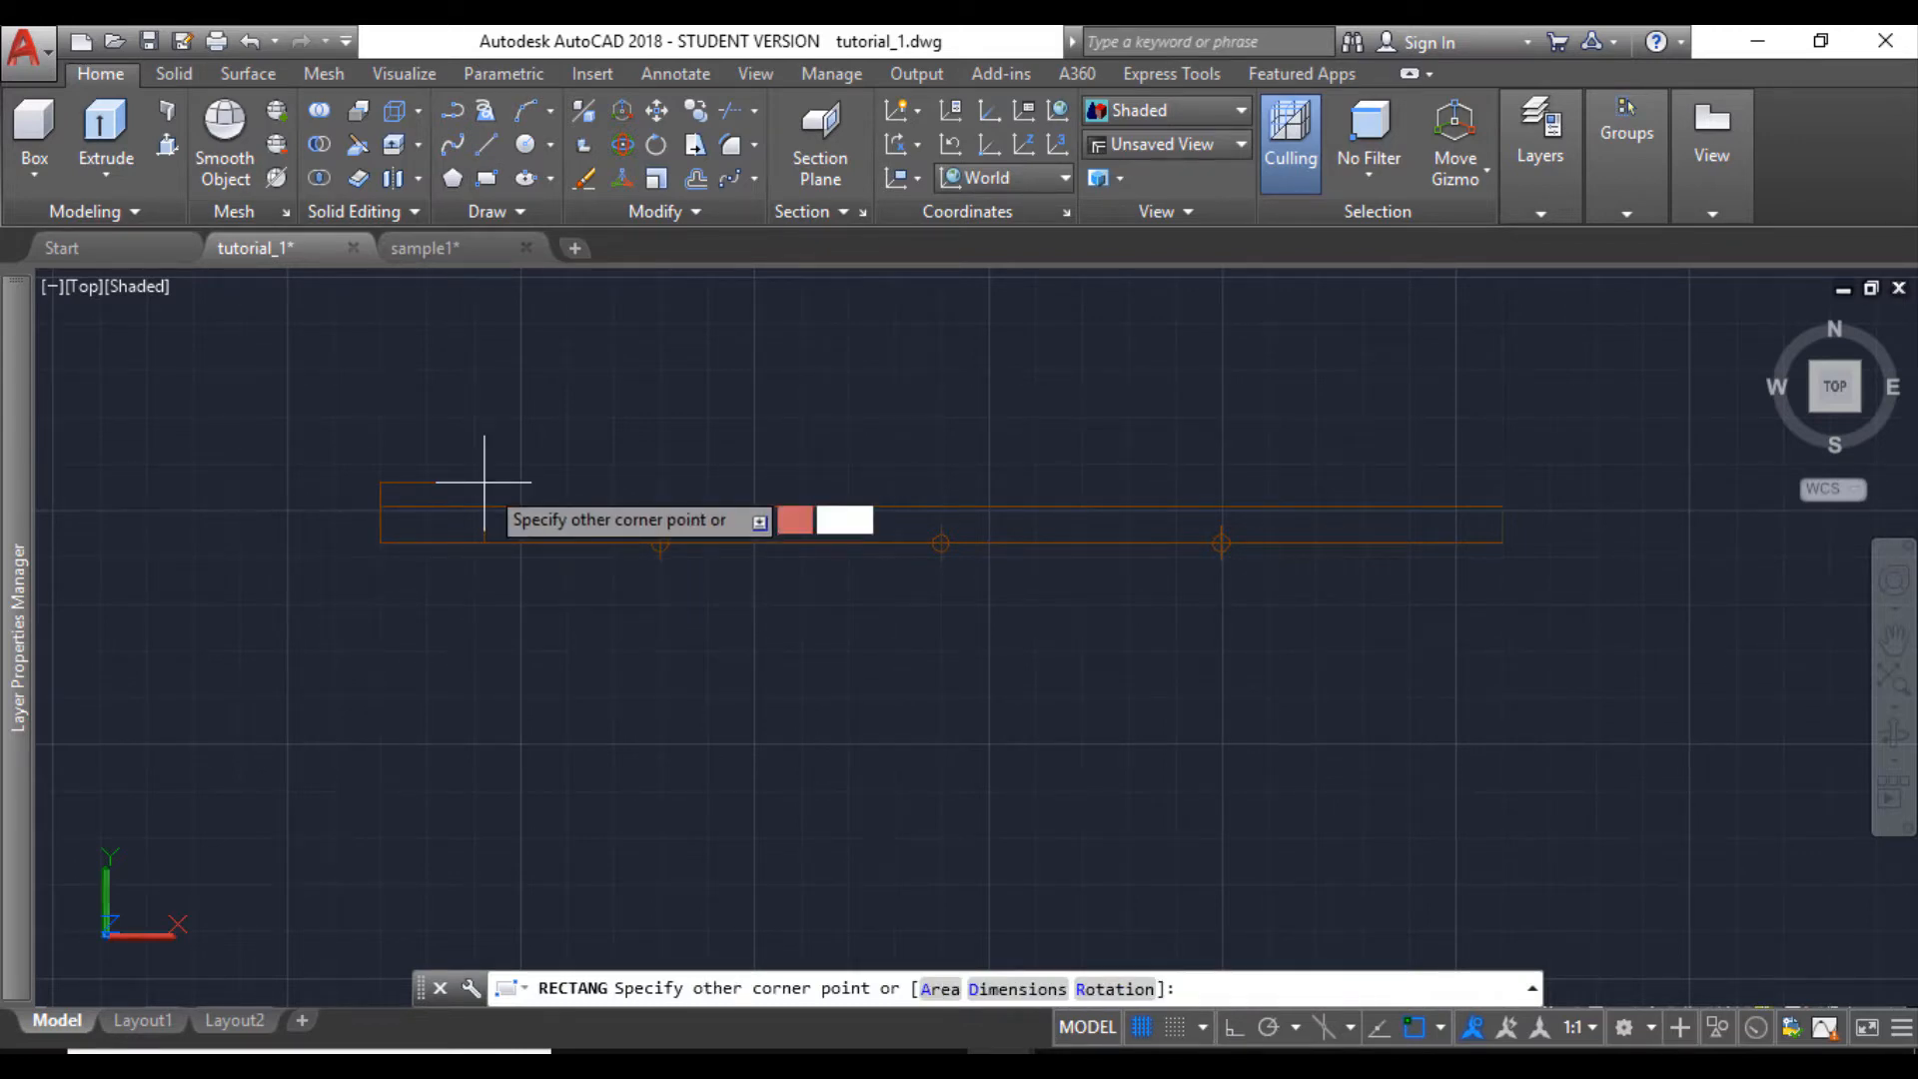
pyautogui.press('Return')
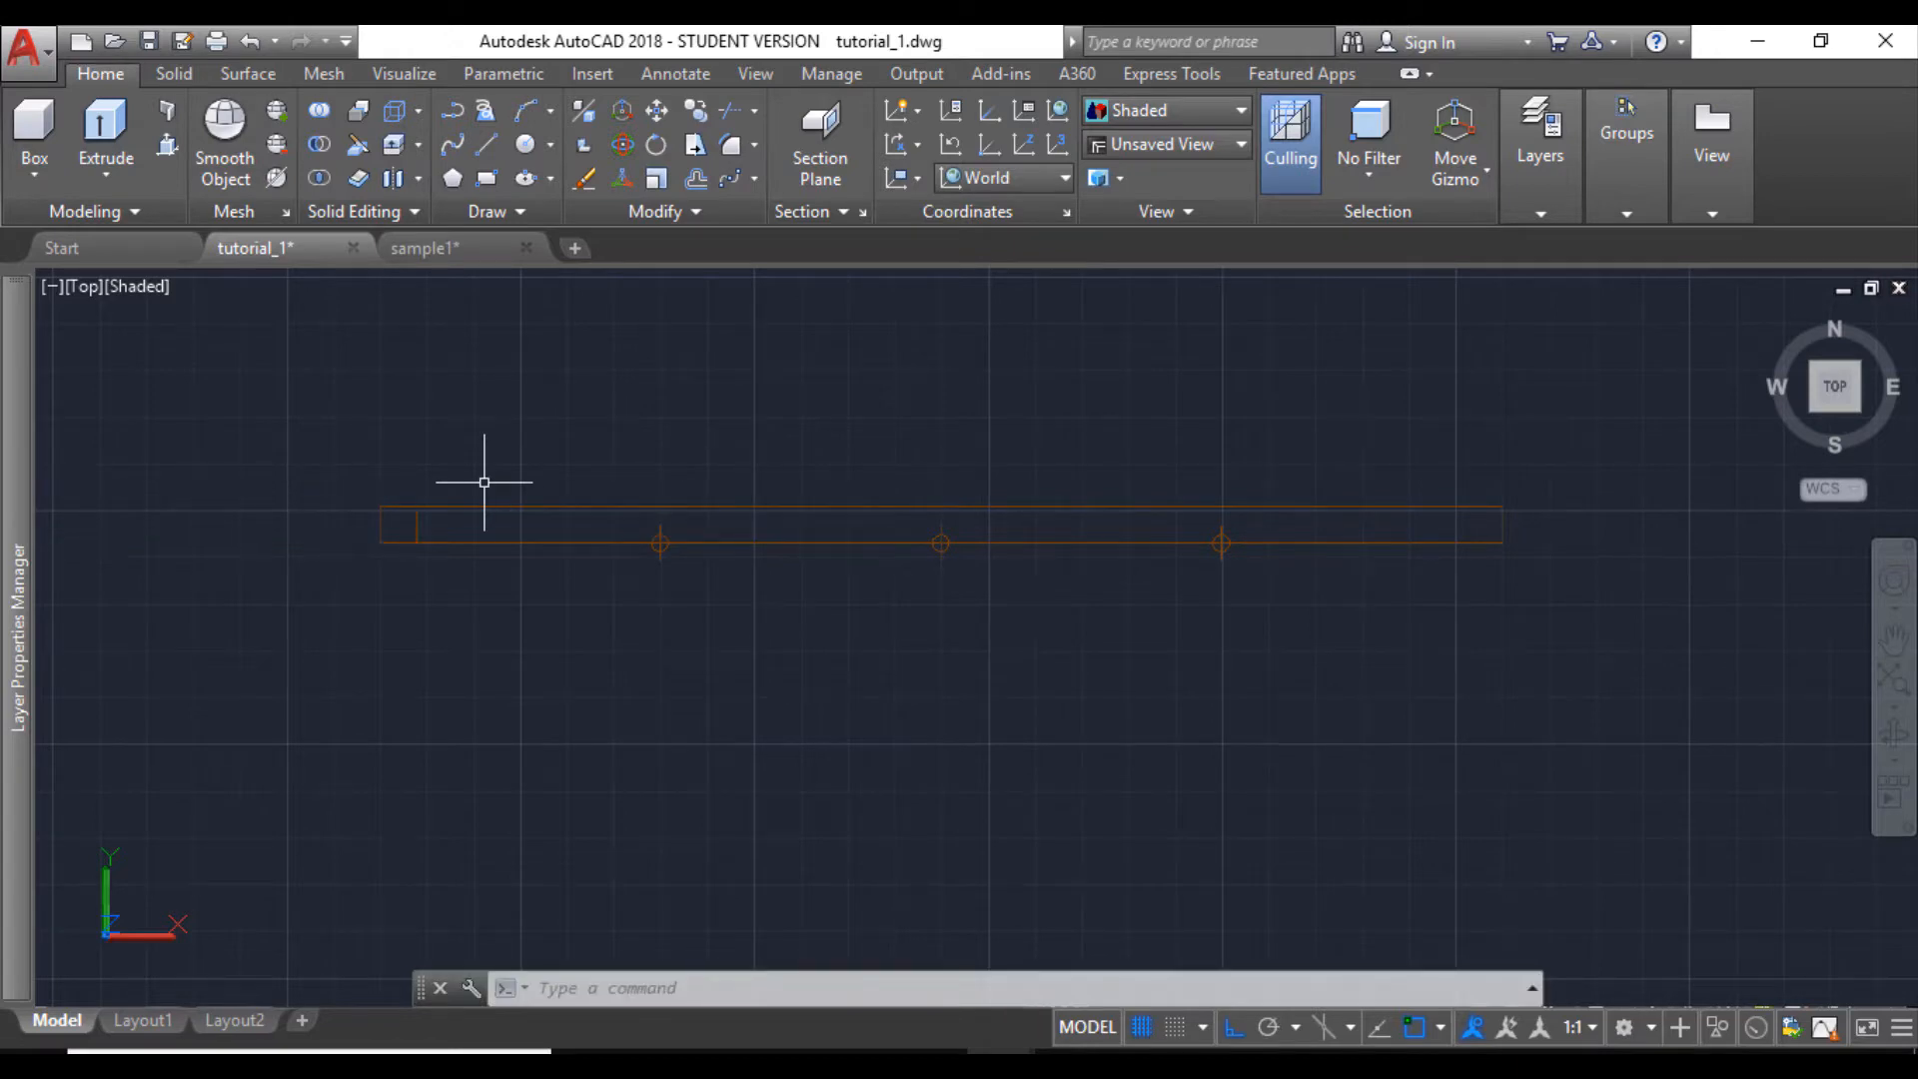
# - Turn on the Node object snap and copy the 2" square to the three division points and the strip's far end
pyautogui.scroll(3, 420, 528)
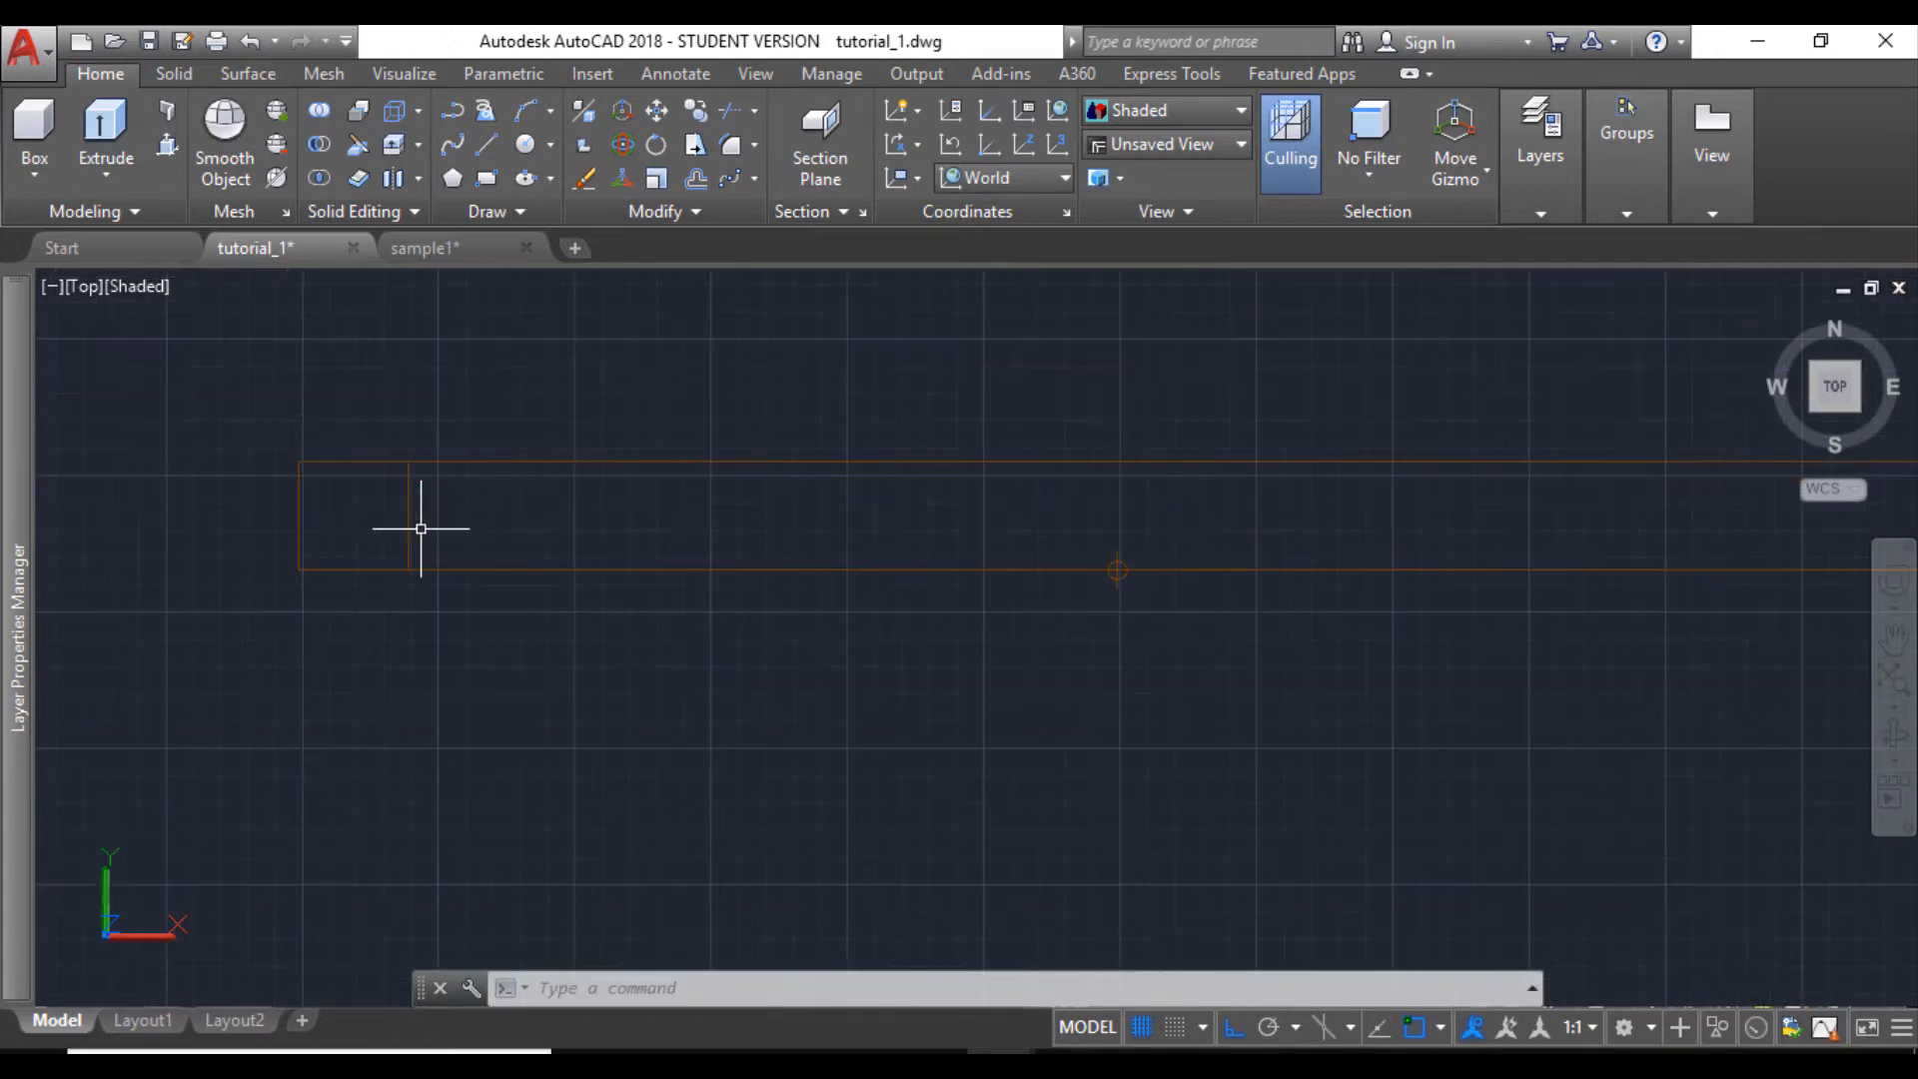
pyautogui.scroll(-2, 421, 528)
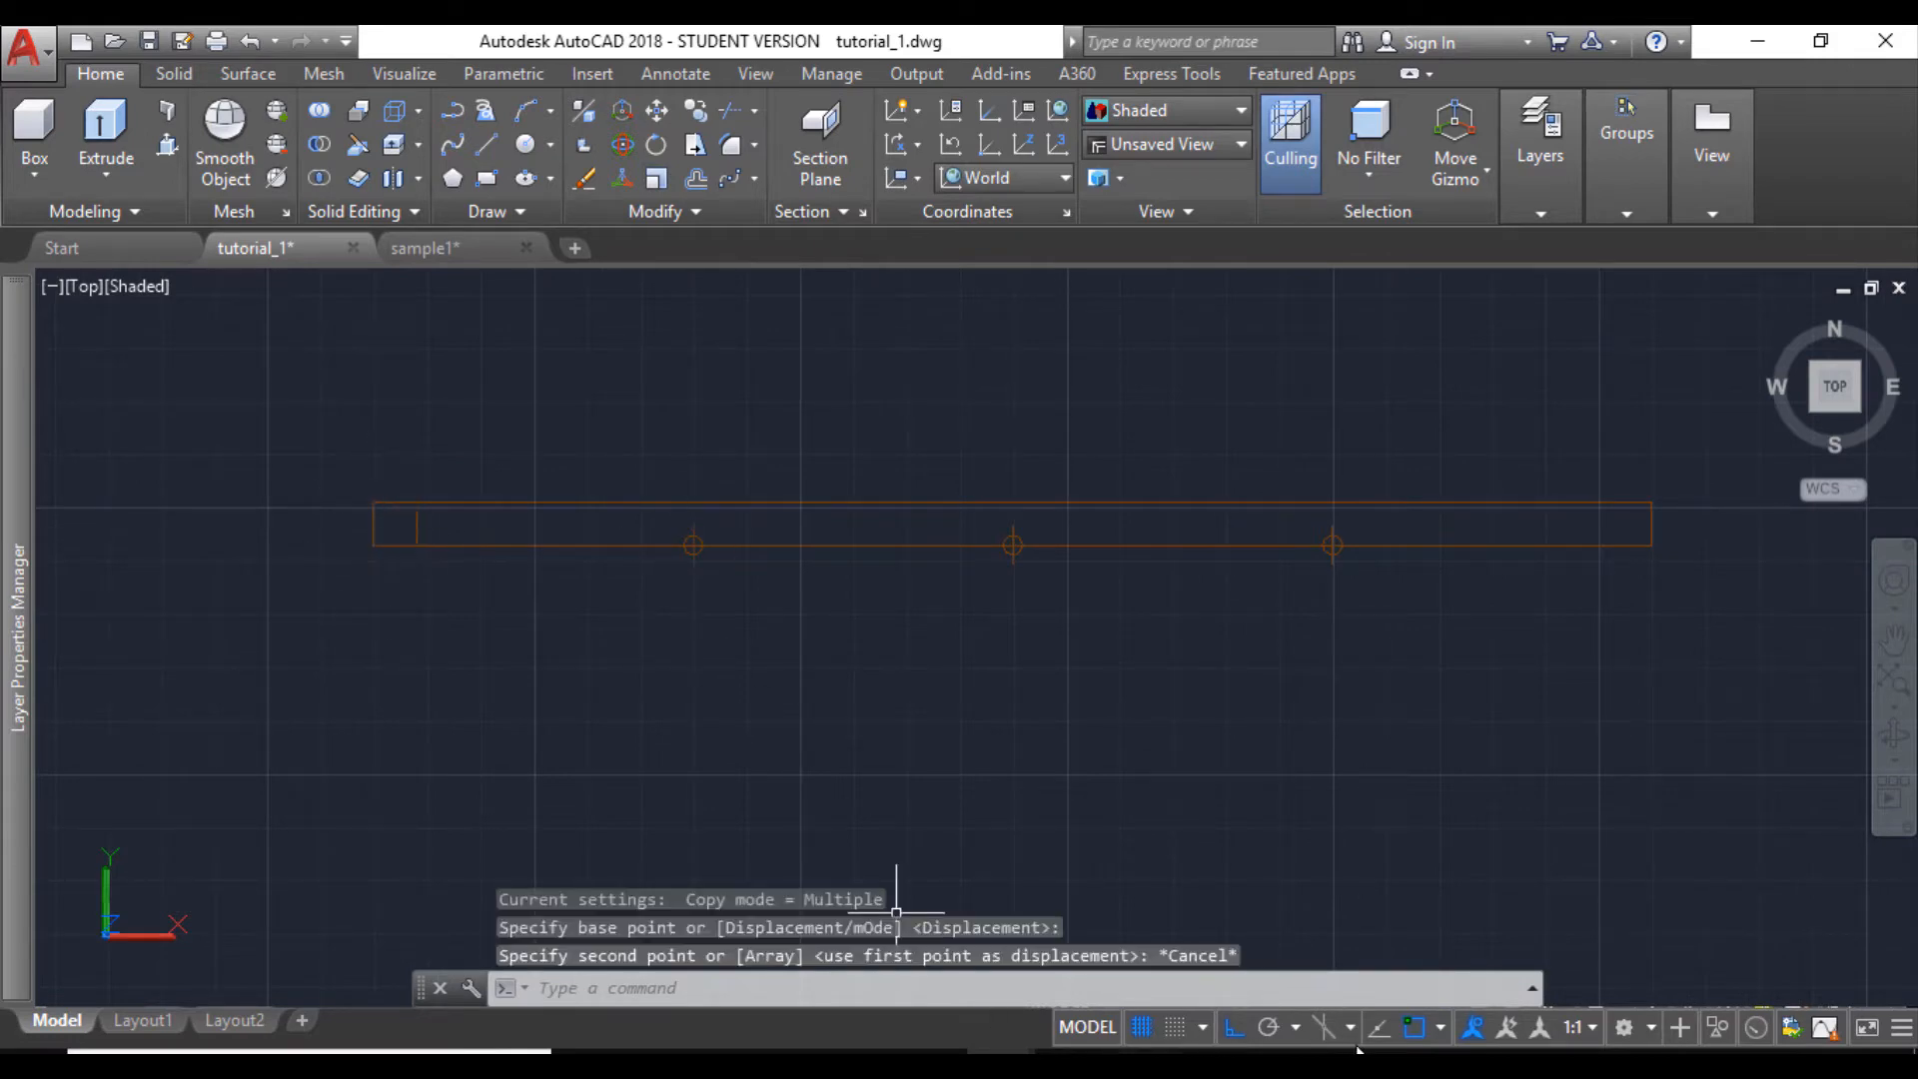
pyautogui.click(1440, 1028)
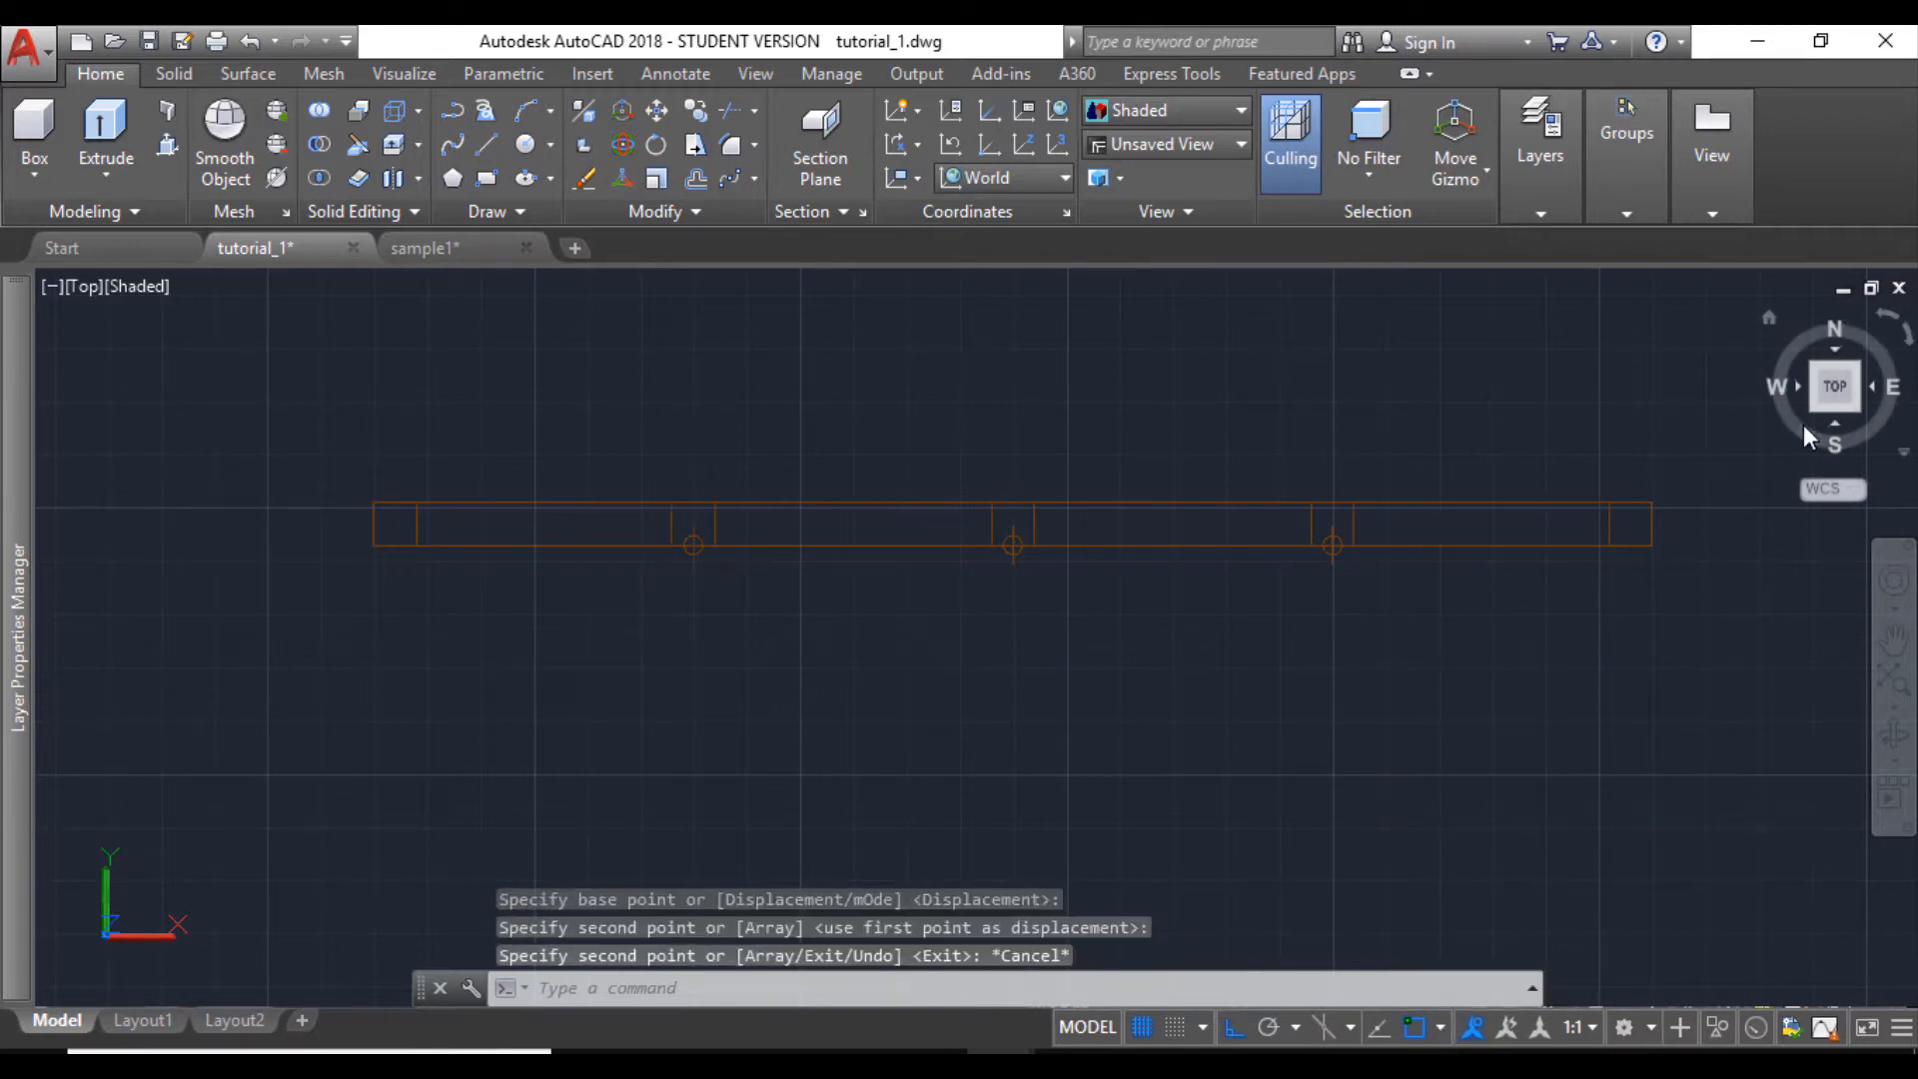
# - In the SW Isometric view, press-pull the square at the strip's near end up 5' to form a post
pyautogui.click(1812, 410)
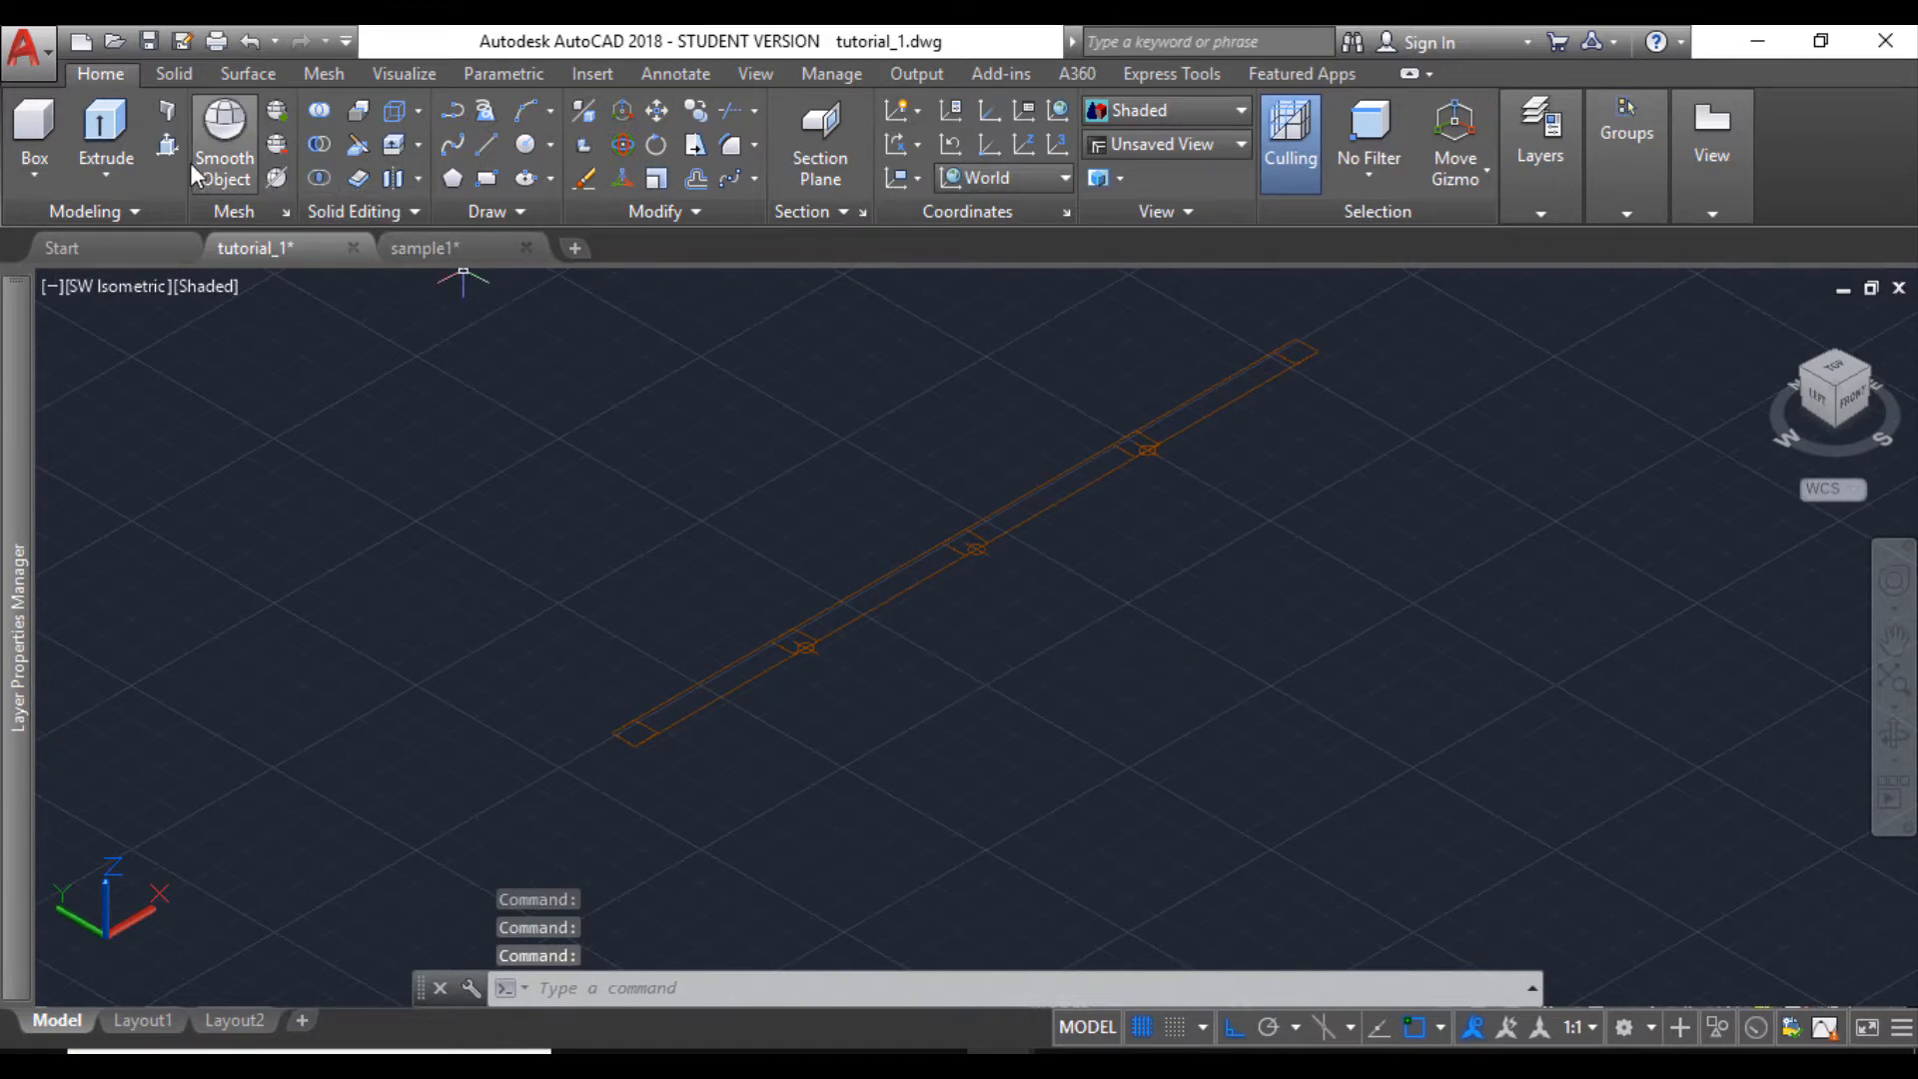
pyautogui.click(168, 144)
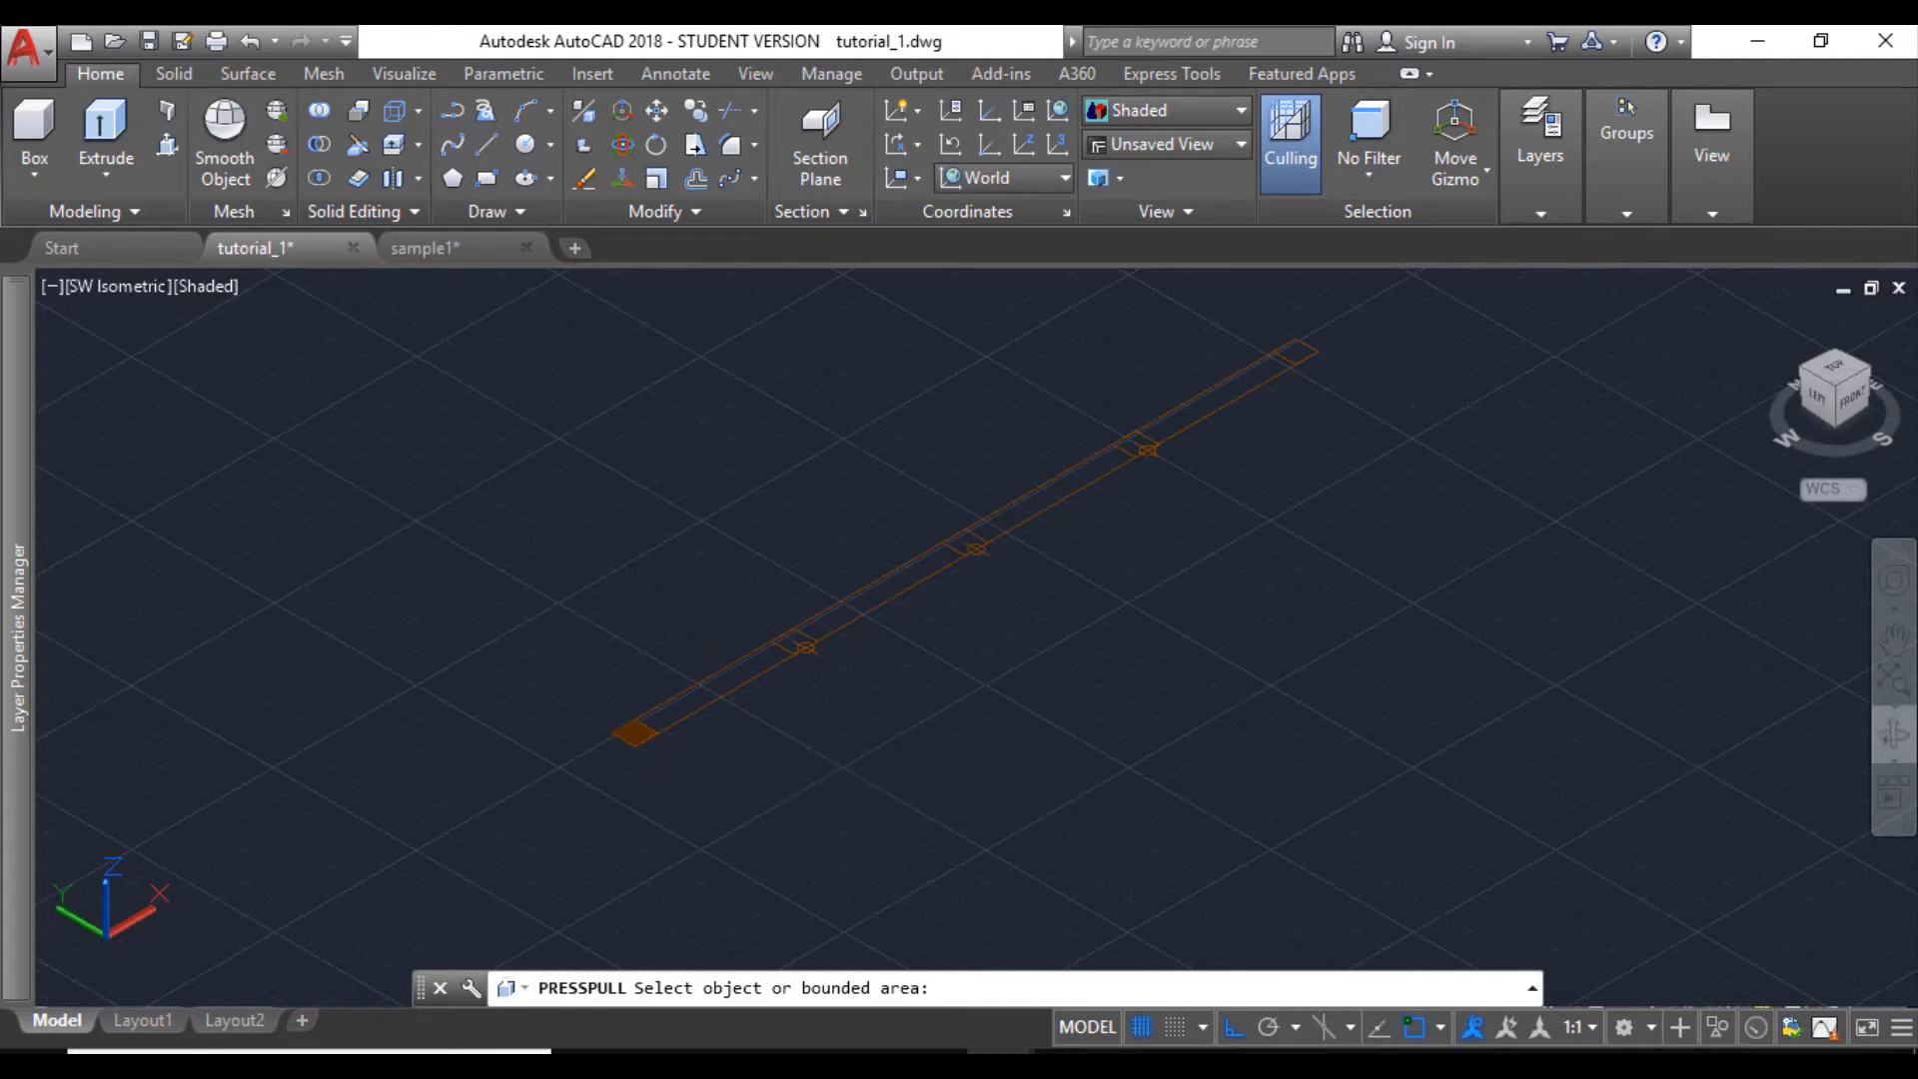
pyautogui.click(635, 734)
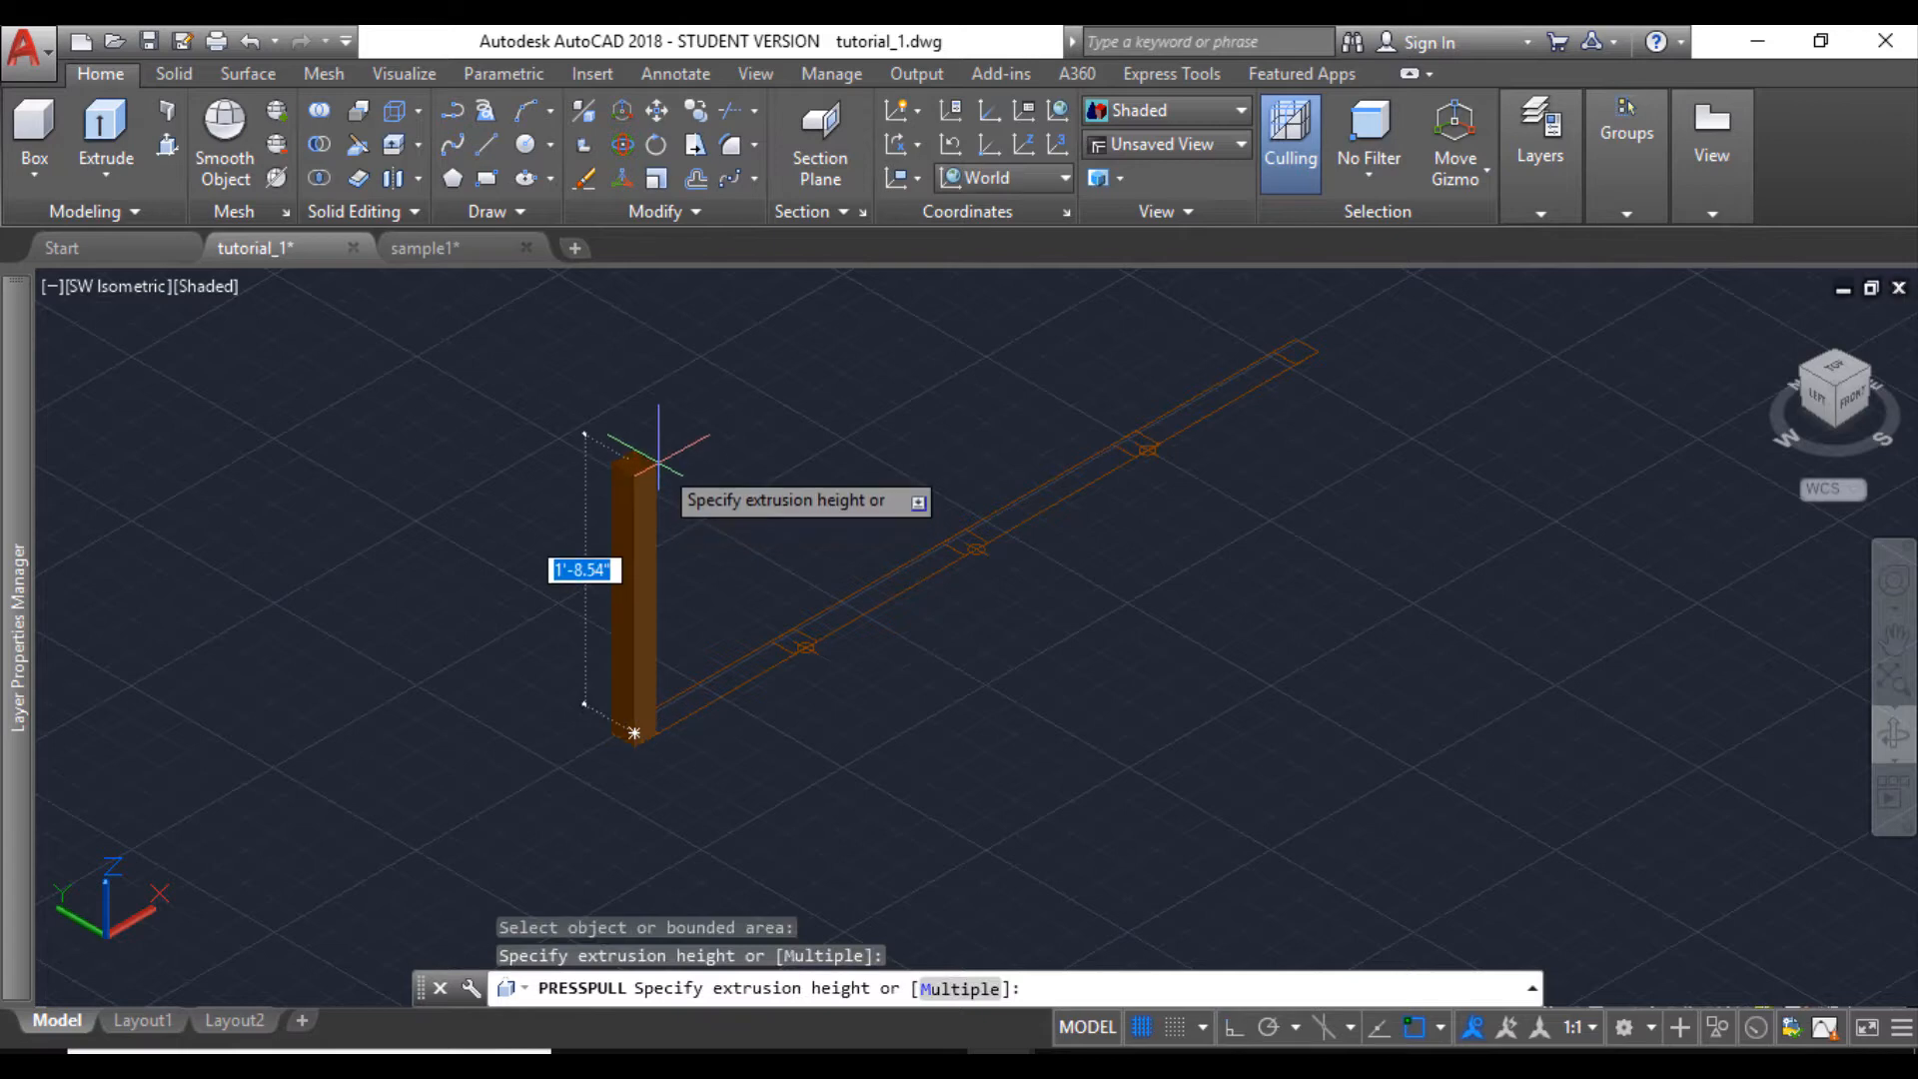
pyautogui.press('BackSpace')
pyautogui.write("5'")
pyautogui.press('Return')
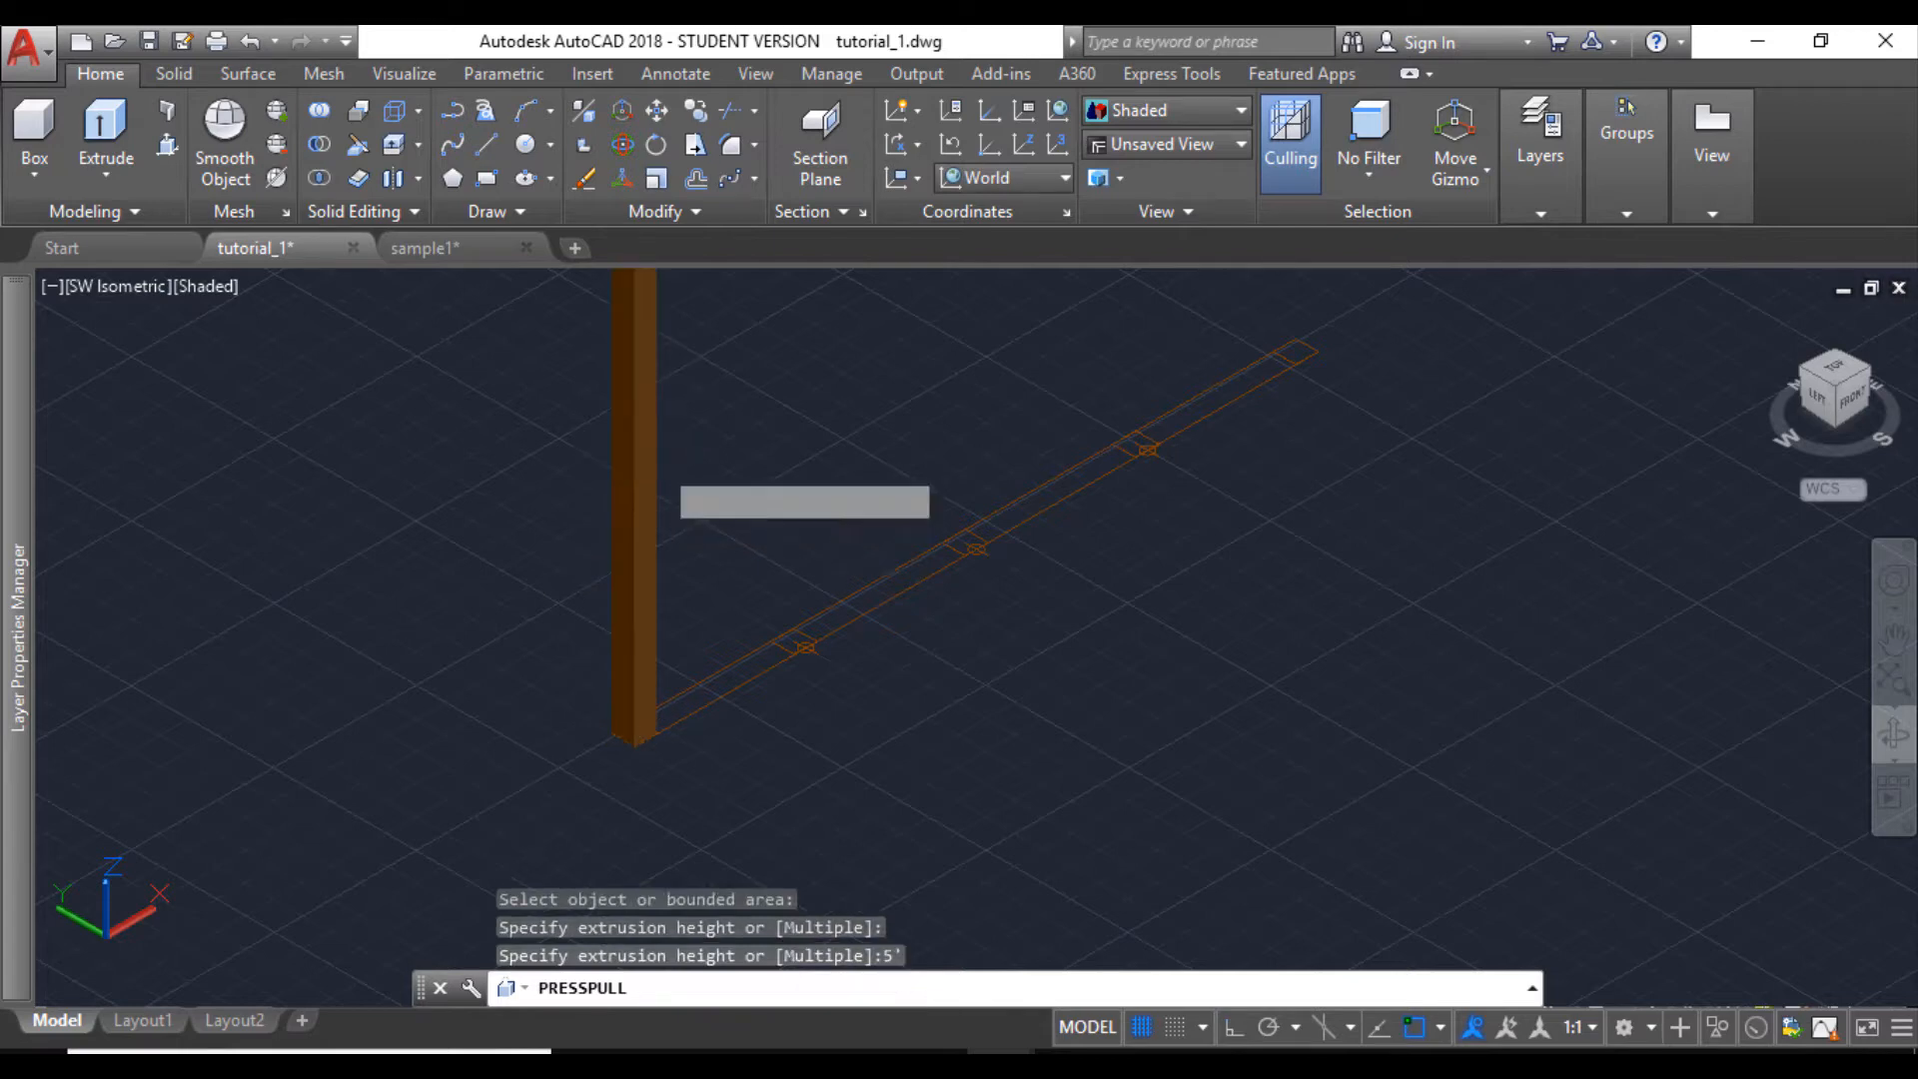
# - Copy the 5' post from its front bottom edge's midpoint to each of the three division points
pyautogui.click(647, 497)
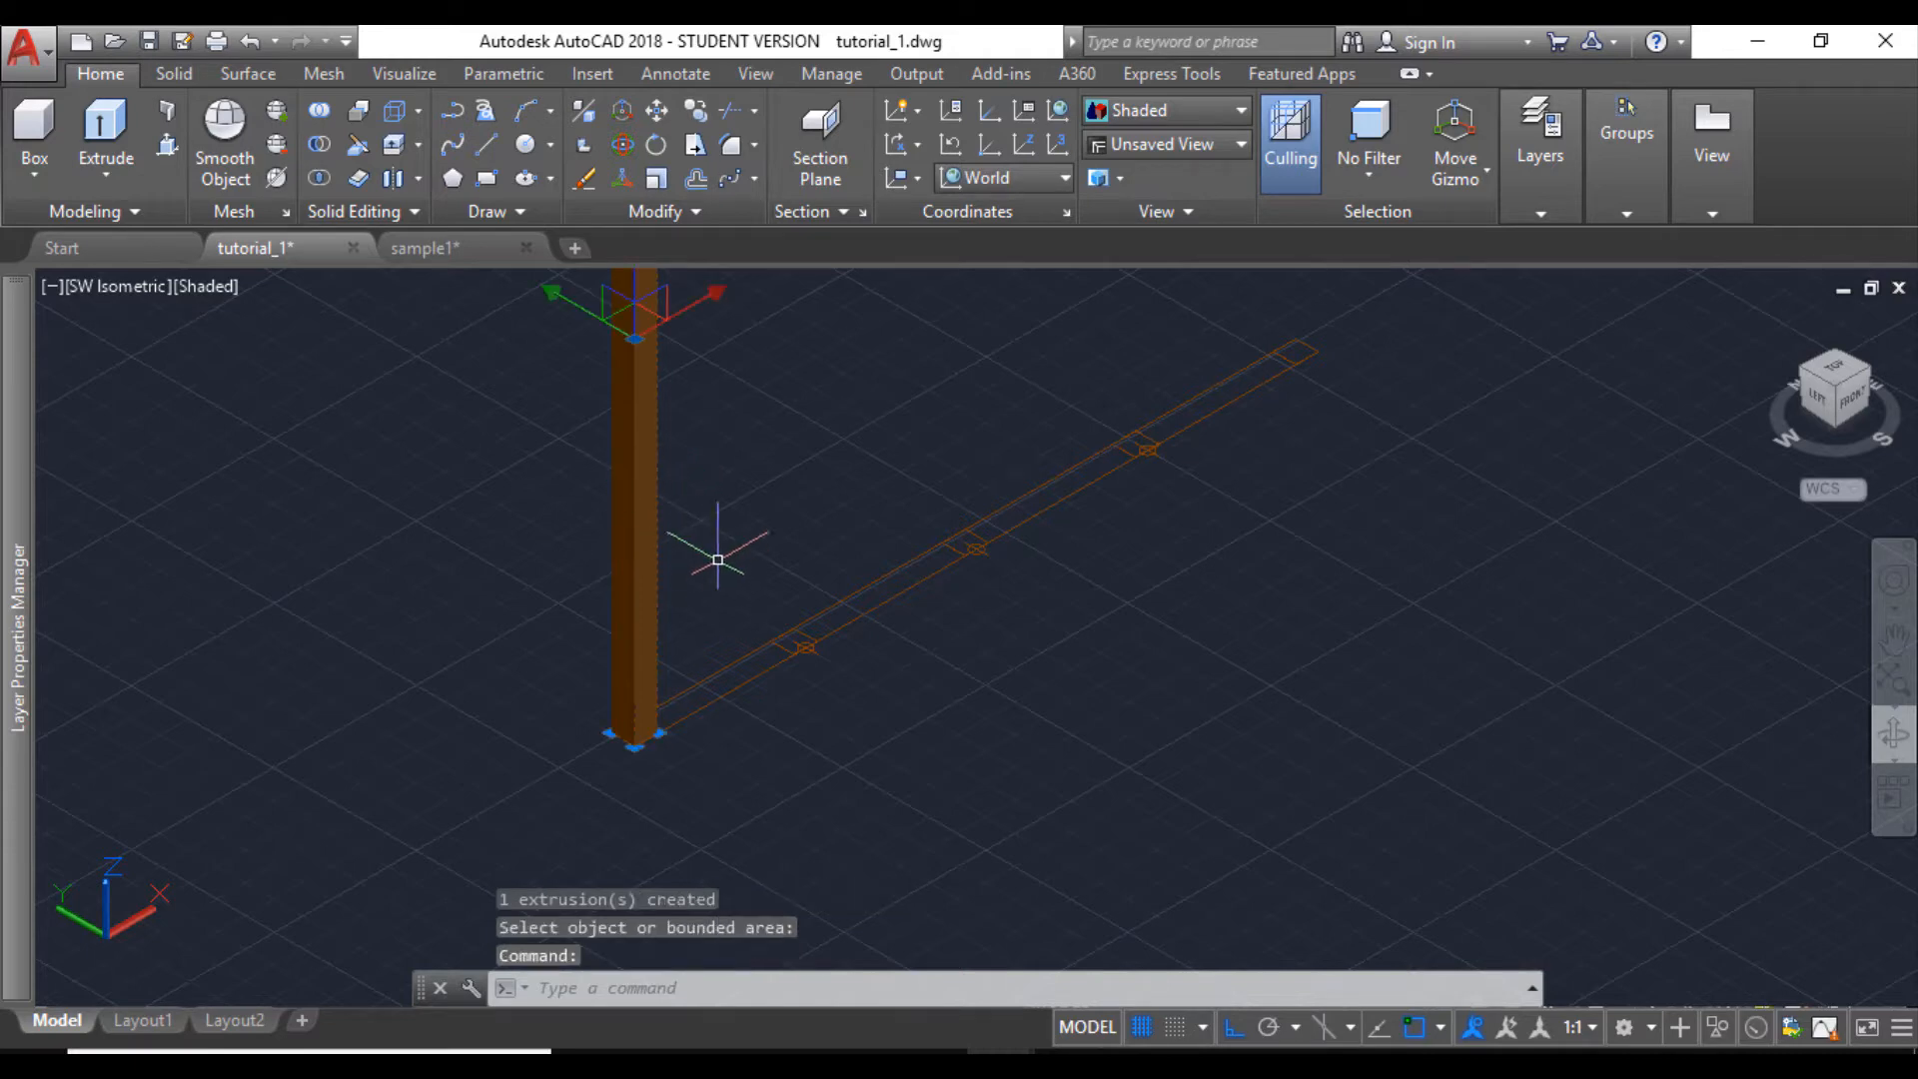
pyautogui.click(696, 116)
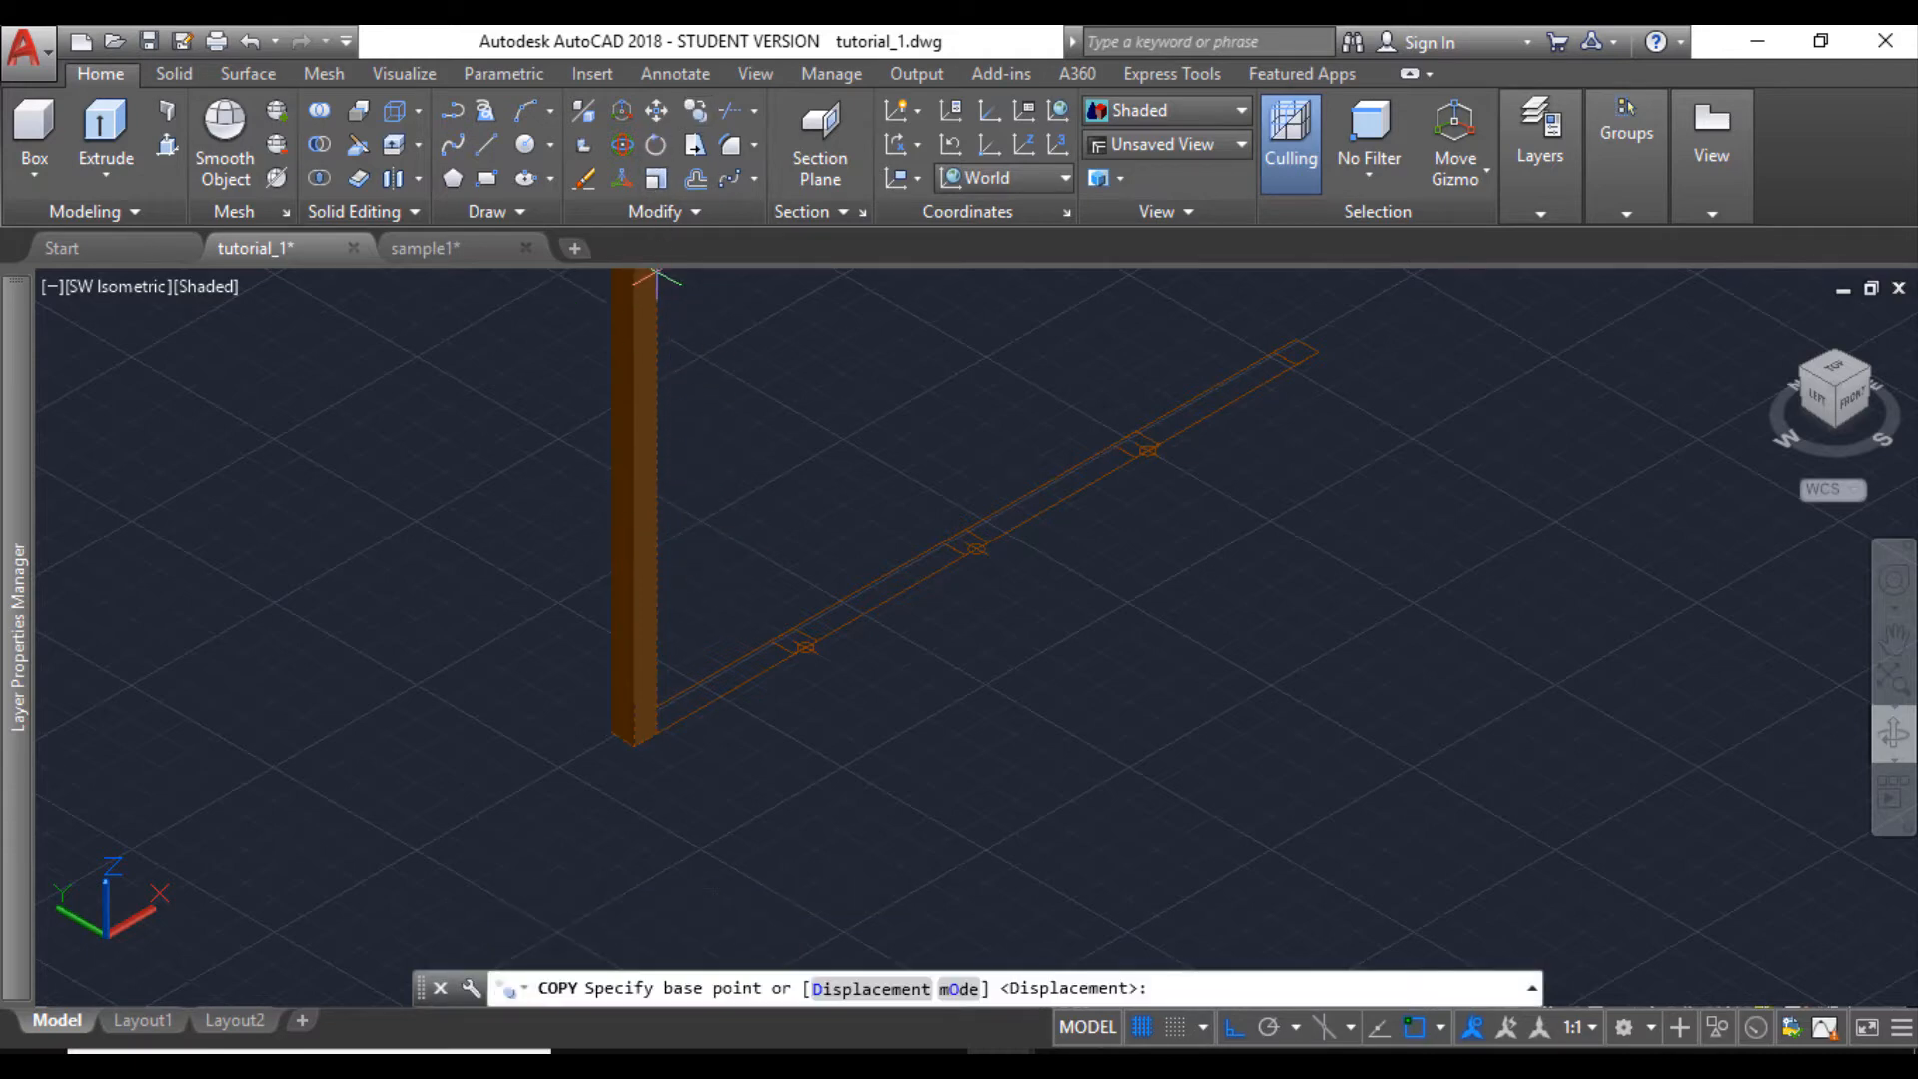
pyautogui.scroll(2, 642, 719)
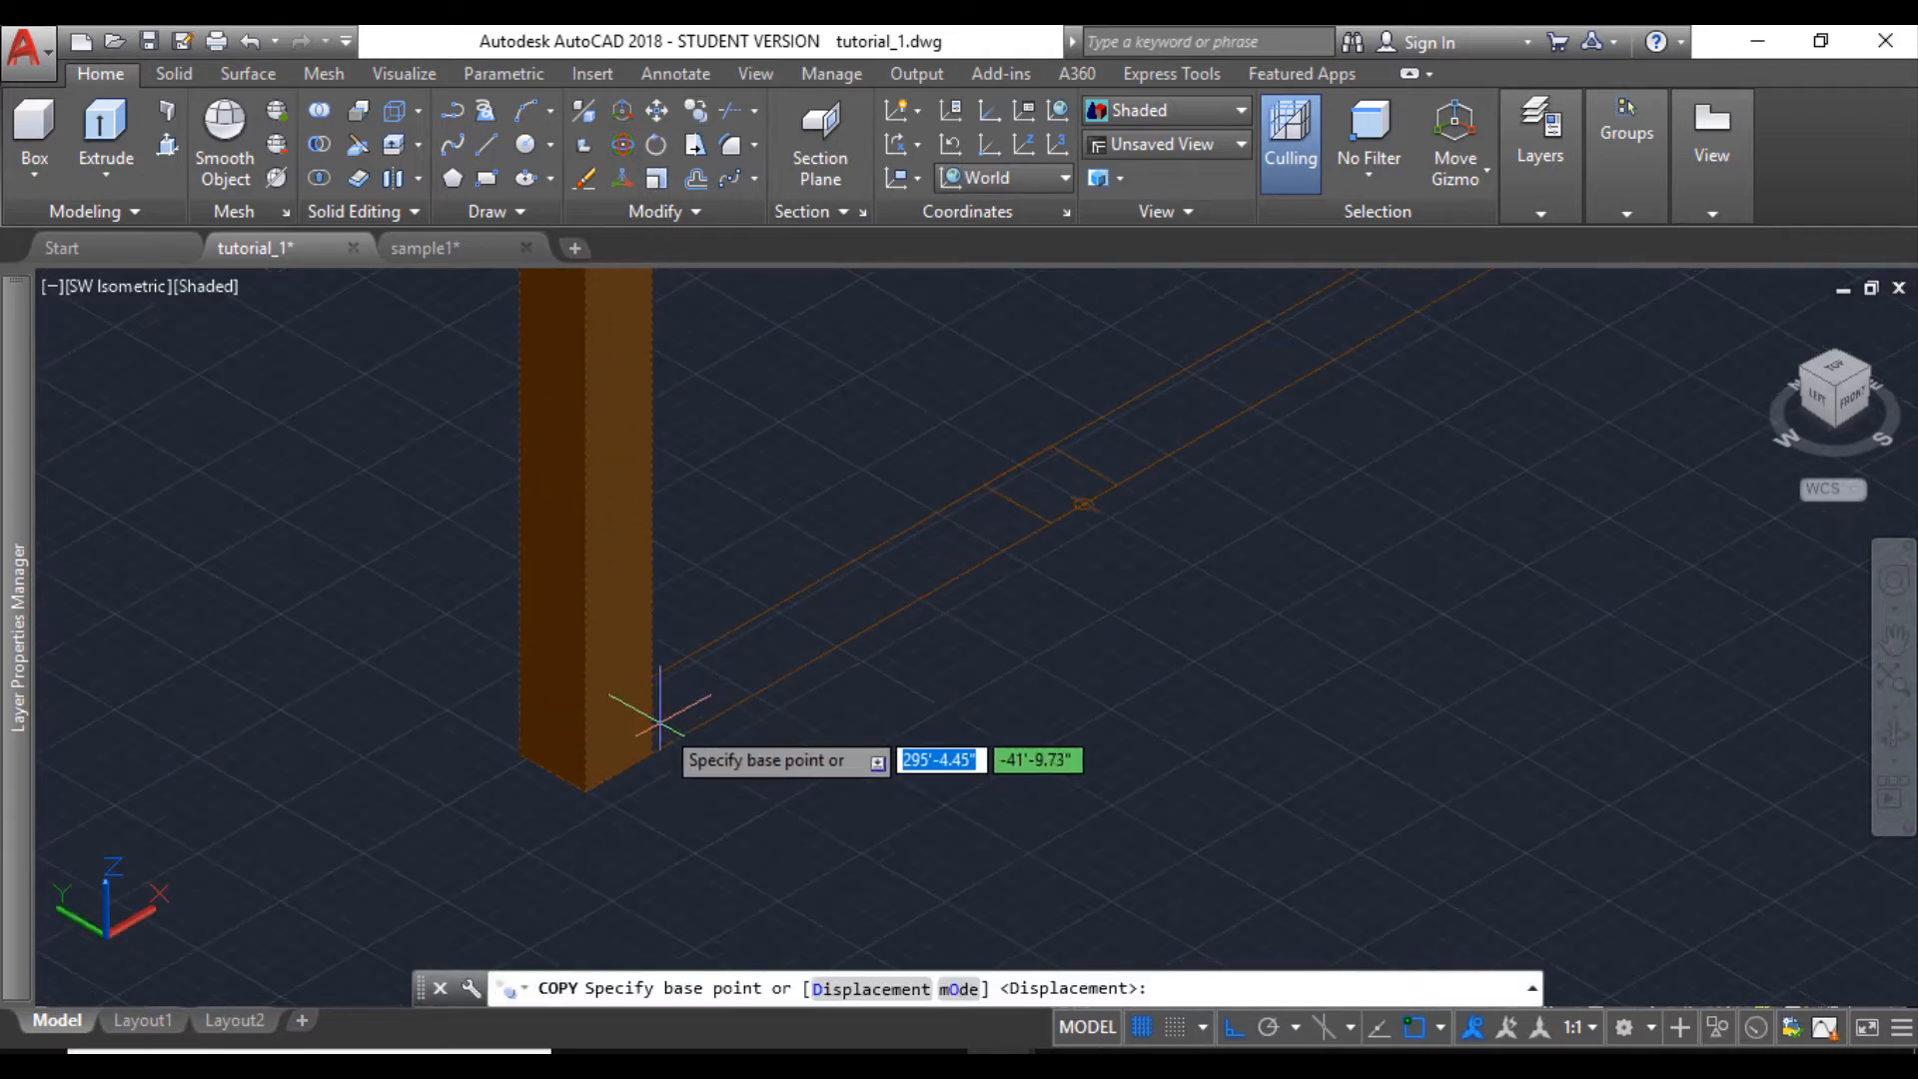
pyautogui.click(614, 769)
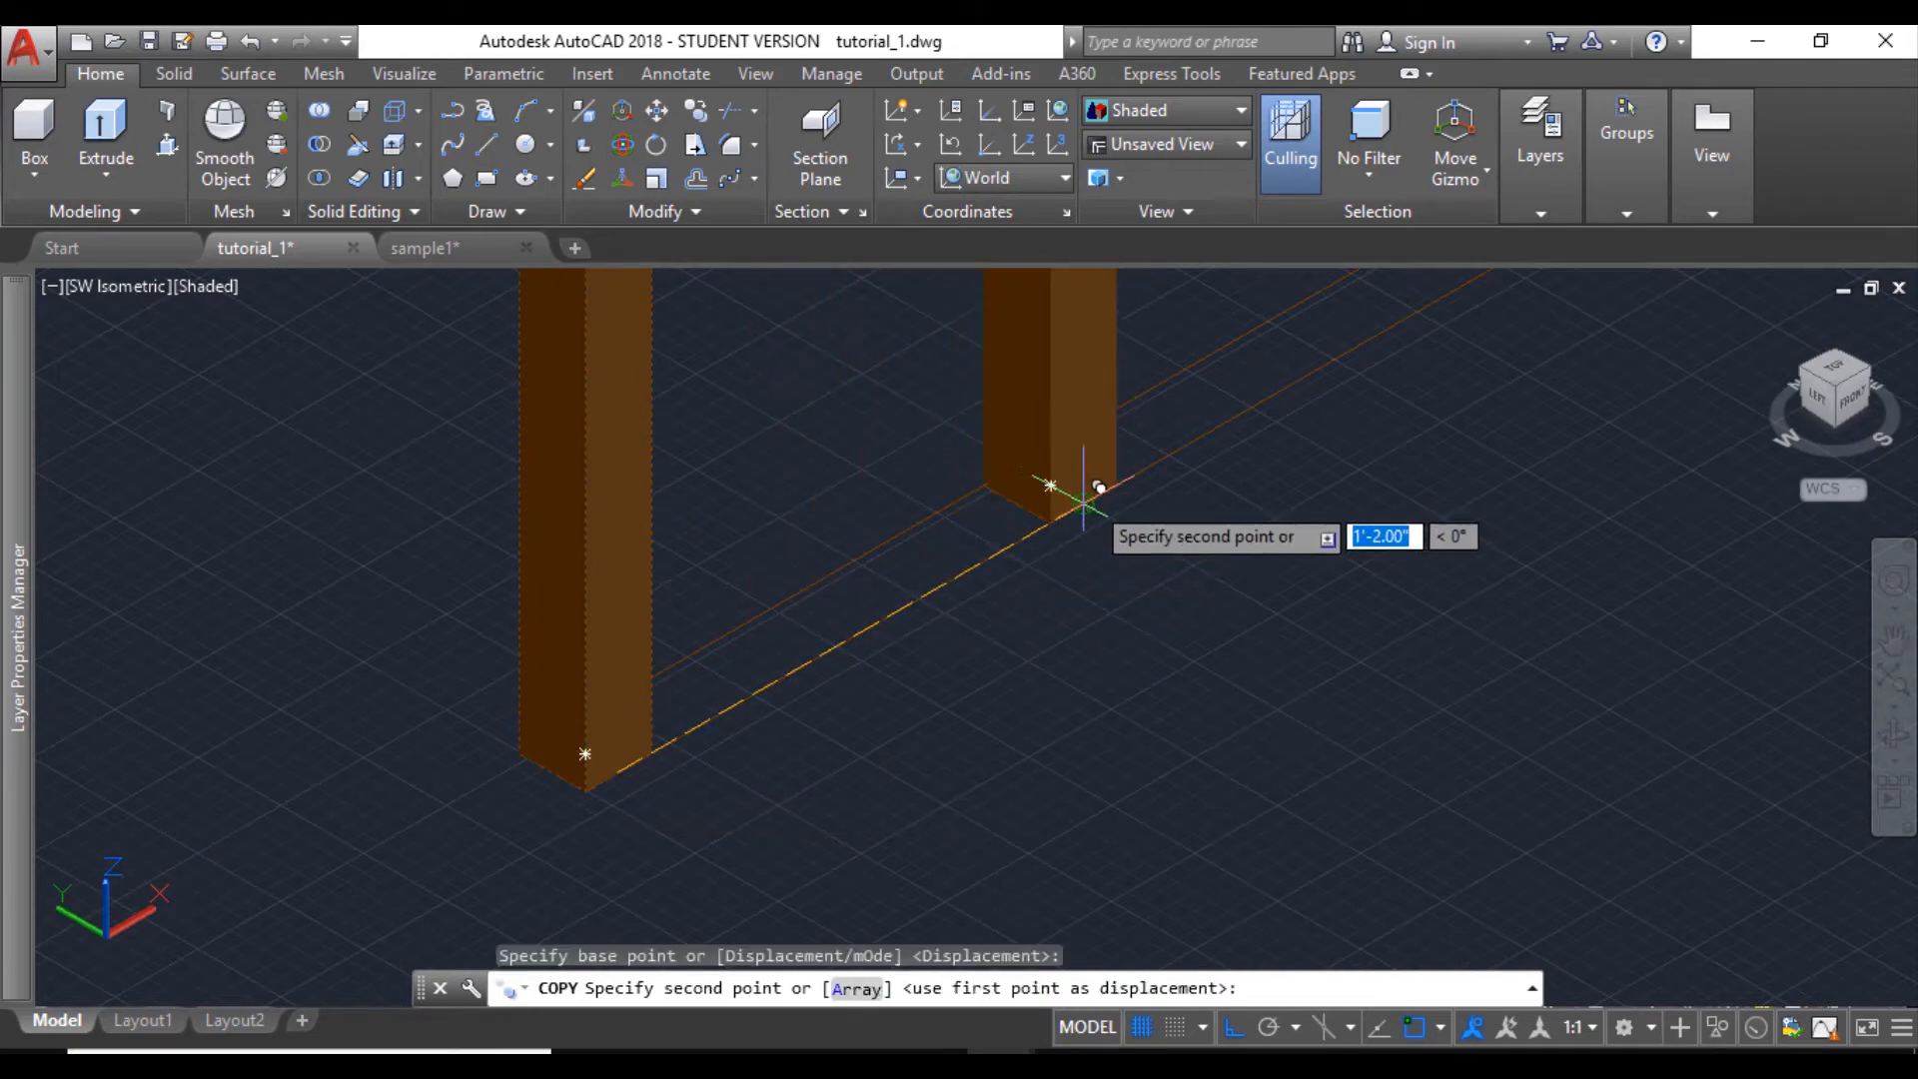
pyautogui.click(1088, 492)
pyautogui.scroll(-2, 674, 814)
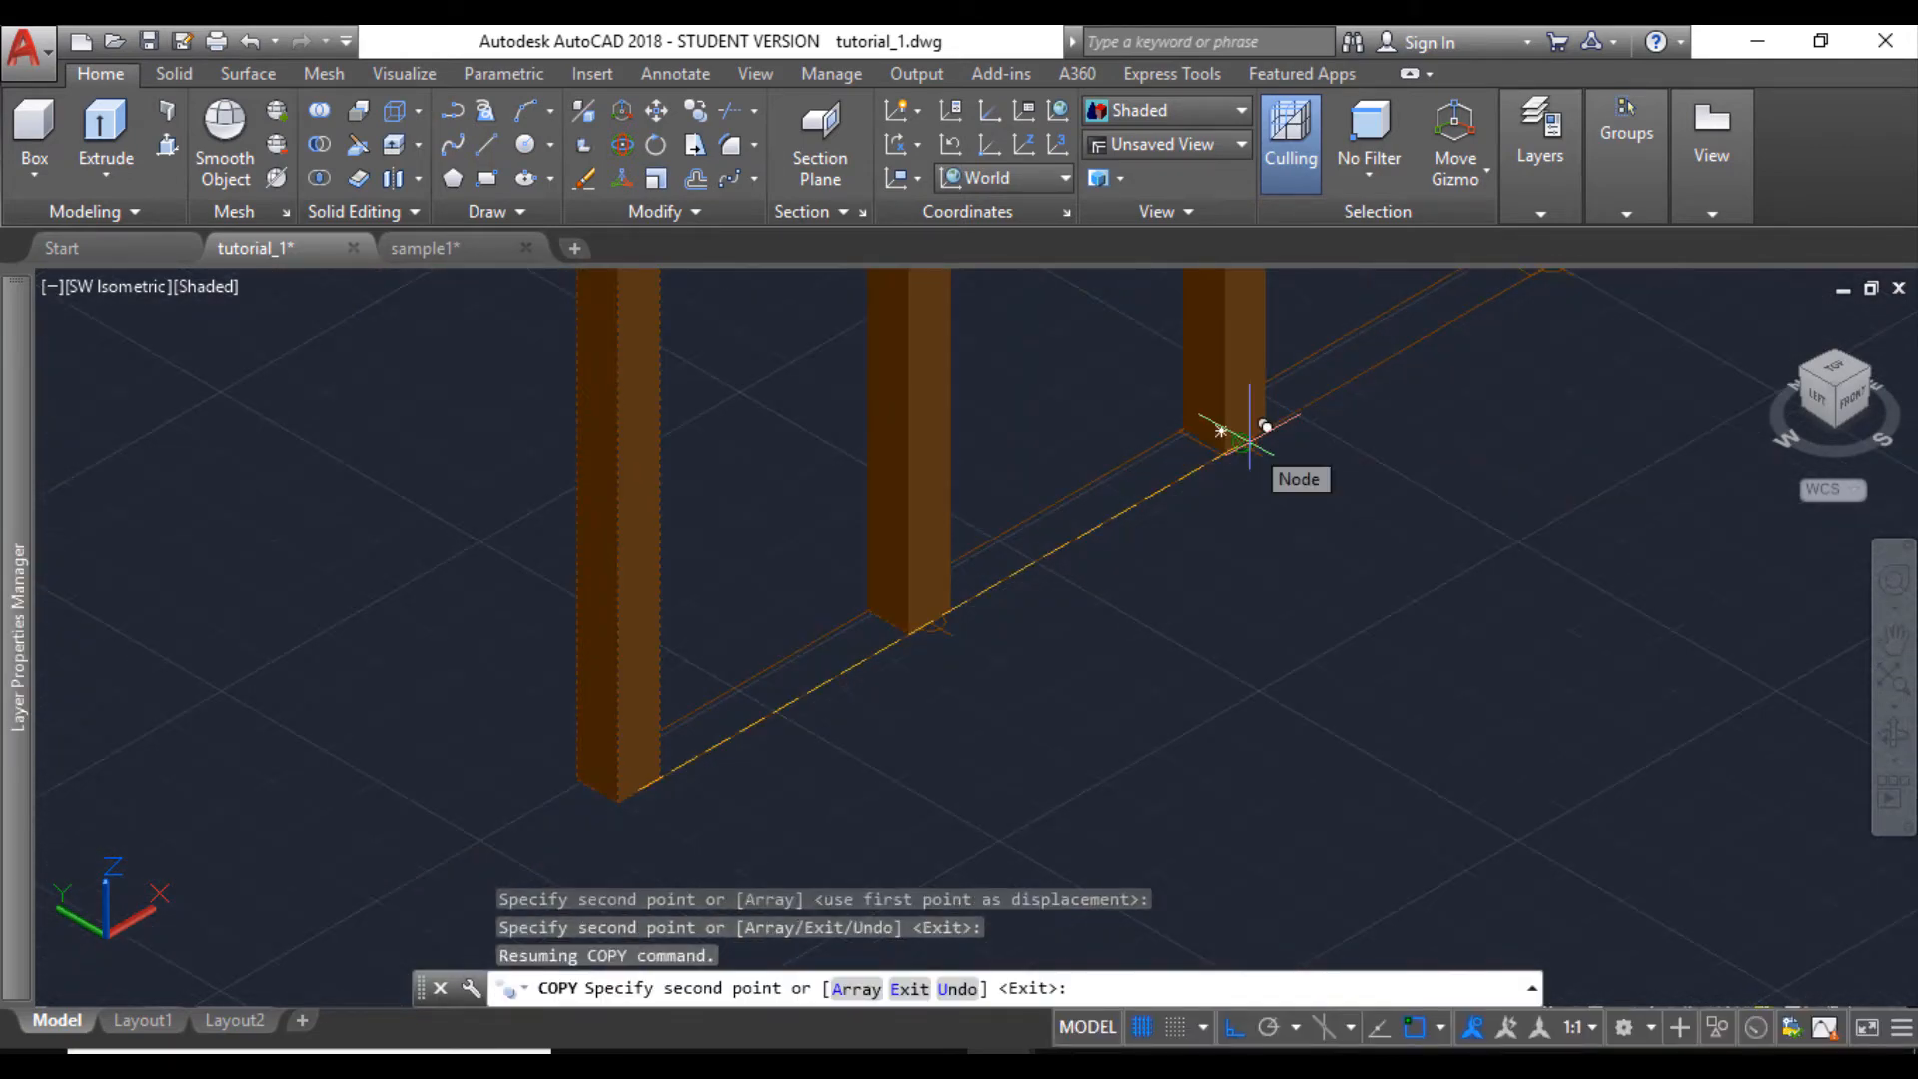
pyautogui.click(1242, 441)
pyautogui.scroll(-3, 799, 774)
pyautogui.scroll(4, 1099, 560)
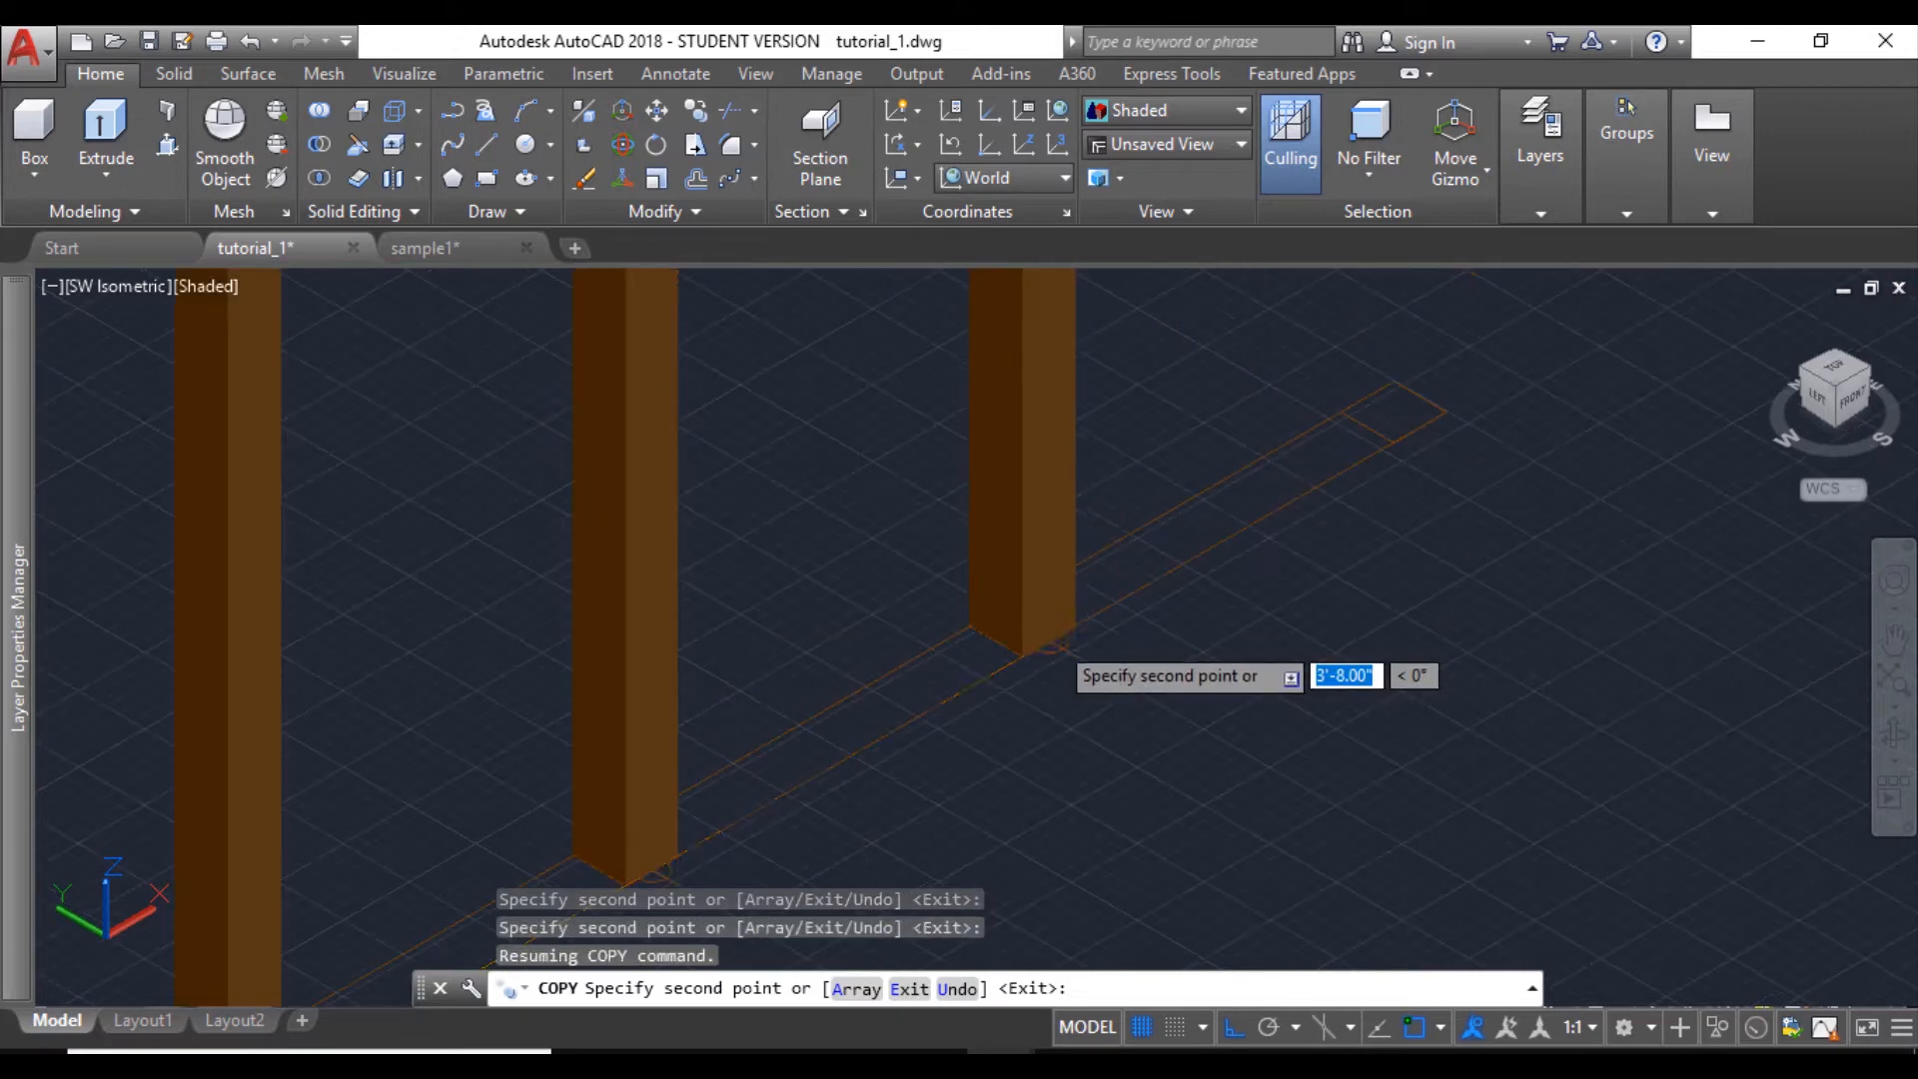
pyautogui.press('Escape')
# - Copy the post at the third division point by its bottom corner to the matching corner at the strip's far end
pyautogui.click(1058, 585)
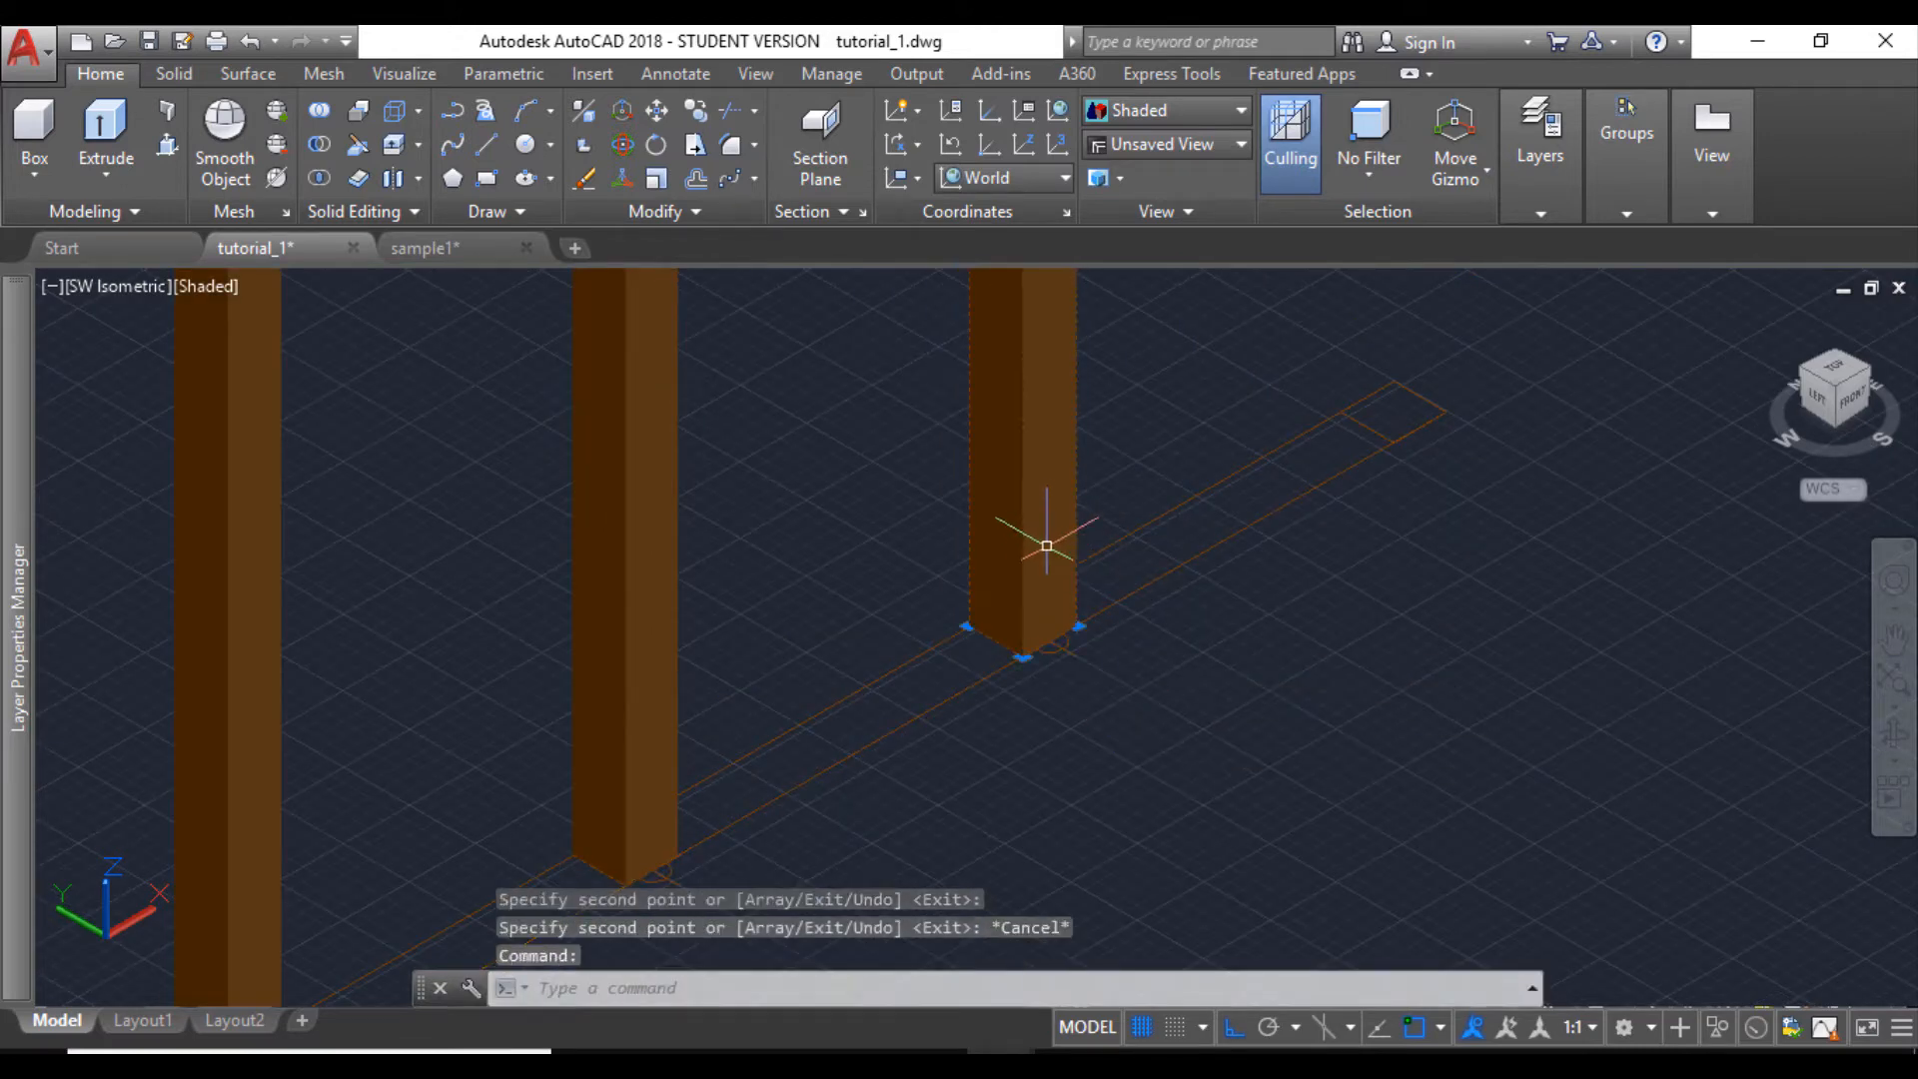
pyautogui.click(699, 108)
pyautogui.click(1022, 626)
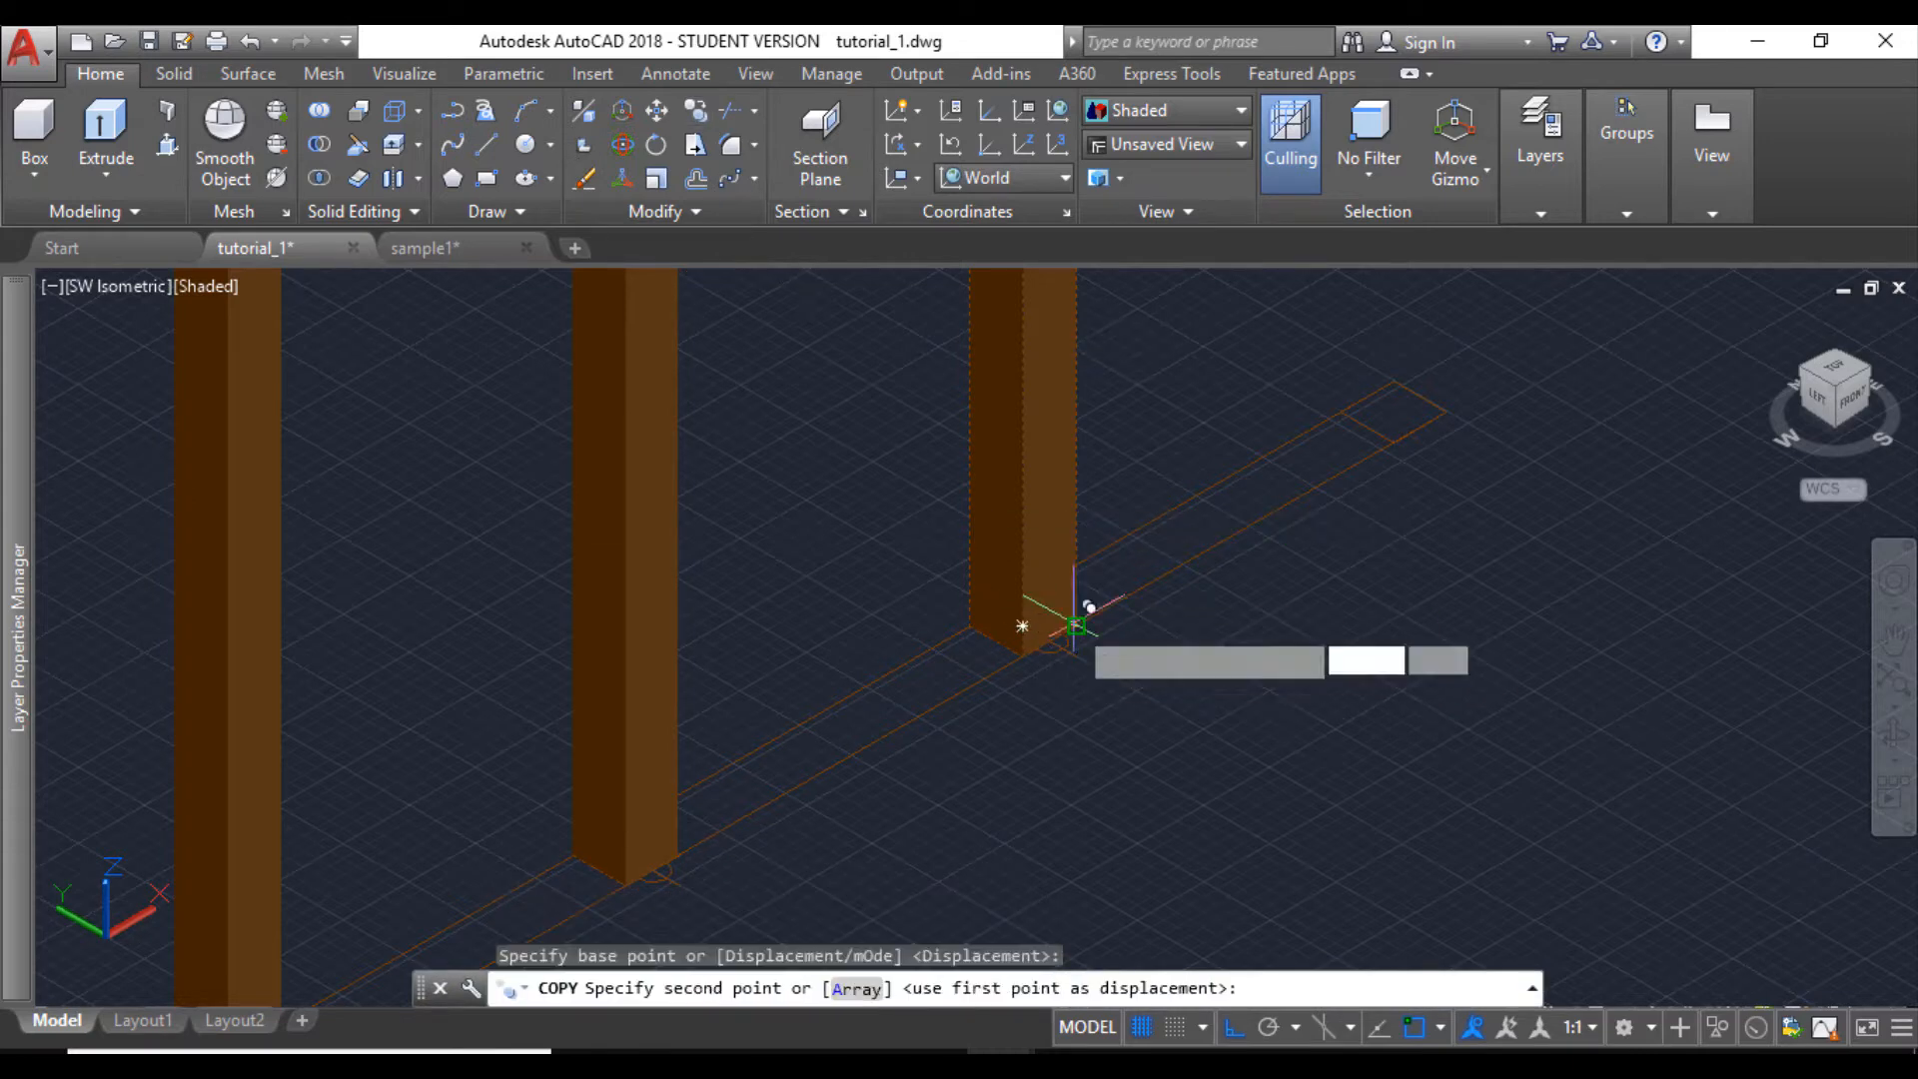
pyautogui.click(1448, 411)
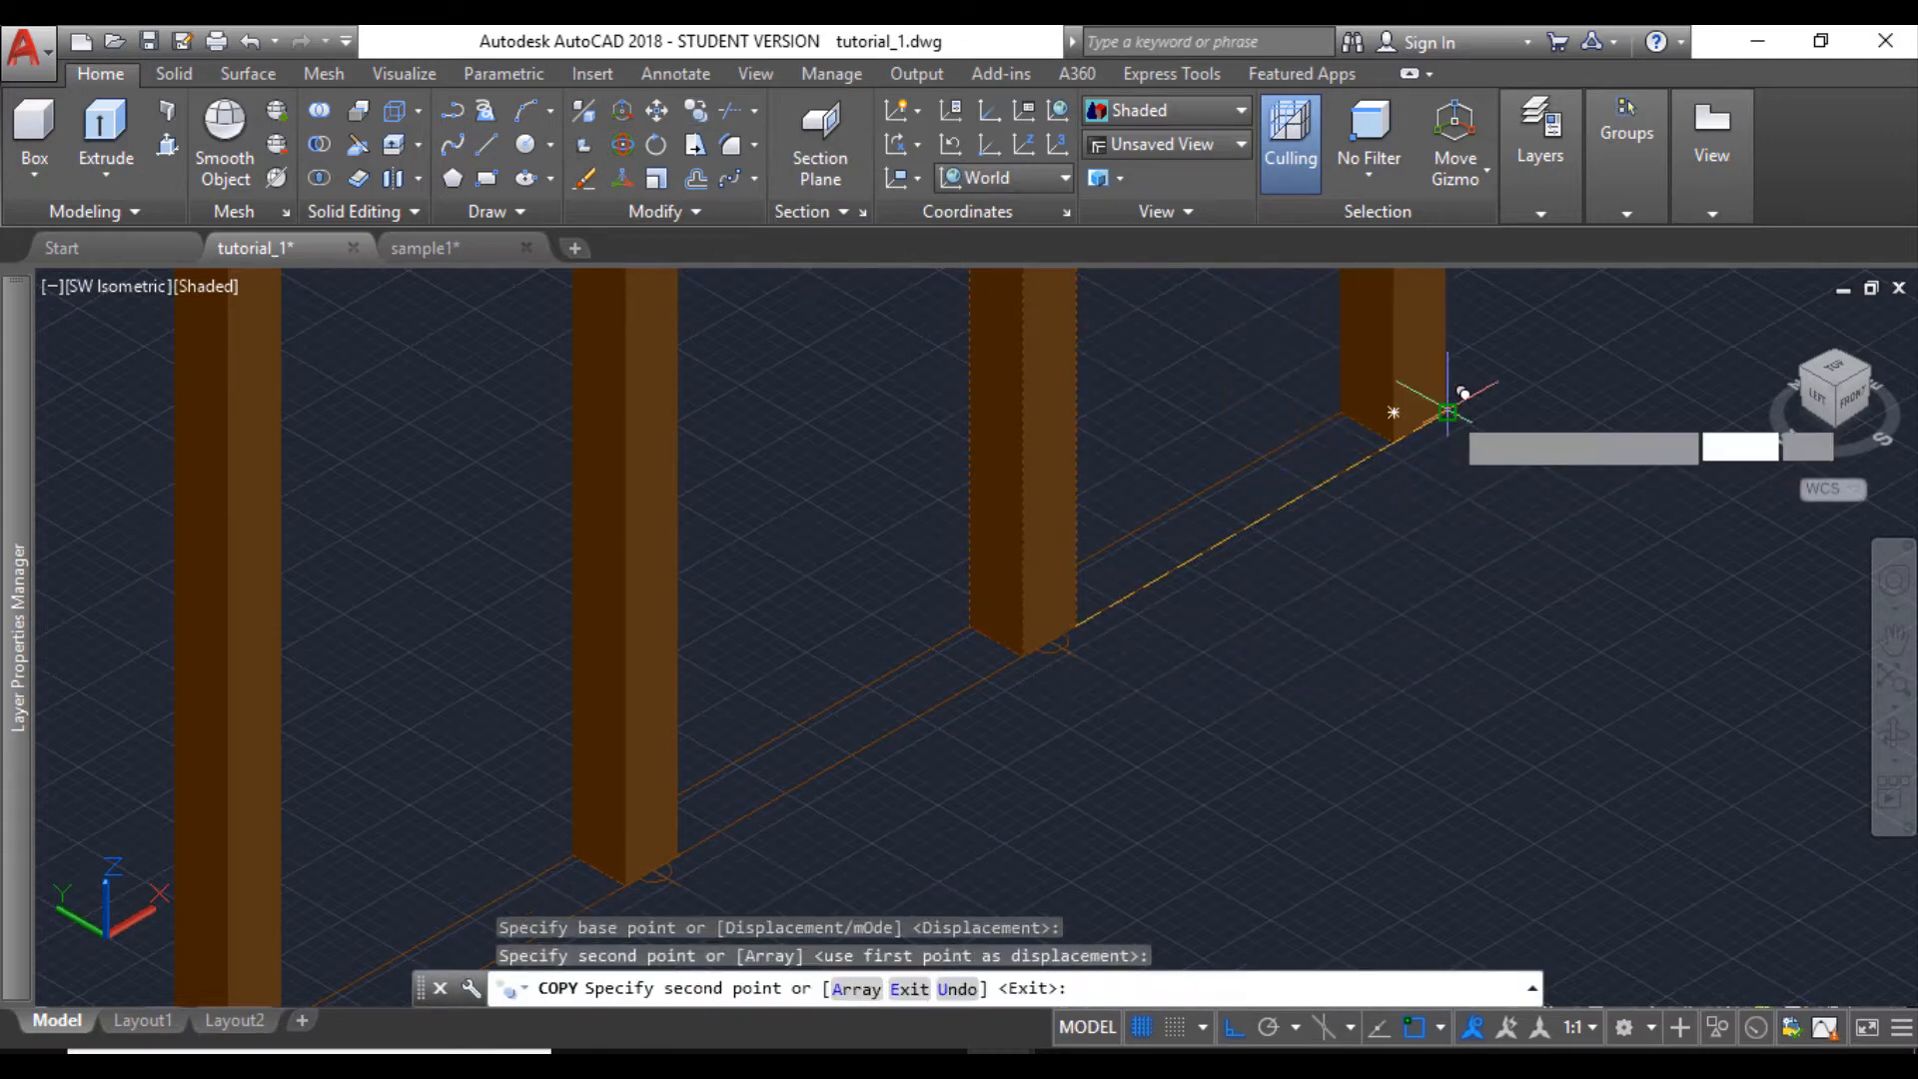
pyautogui.scroll(-5, 1412, 475)
pyautogui.press('Escape')
pyautogui.scroll(-2, 1247, 568)
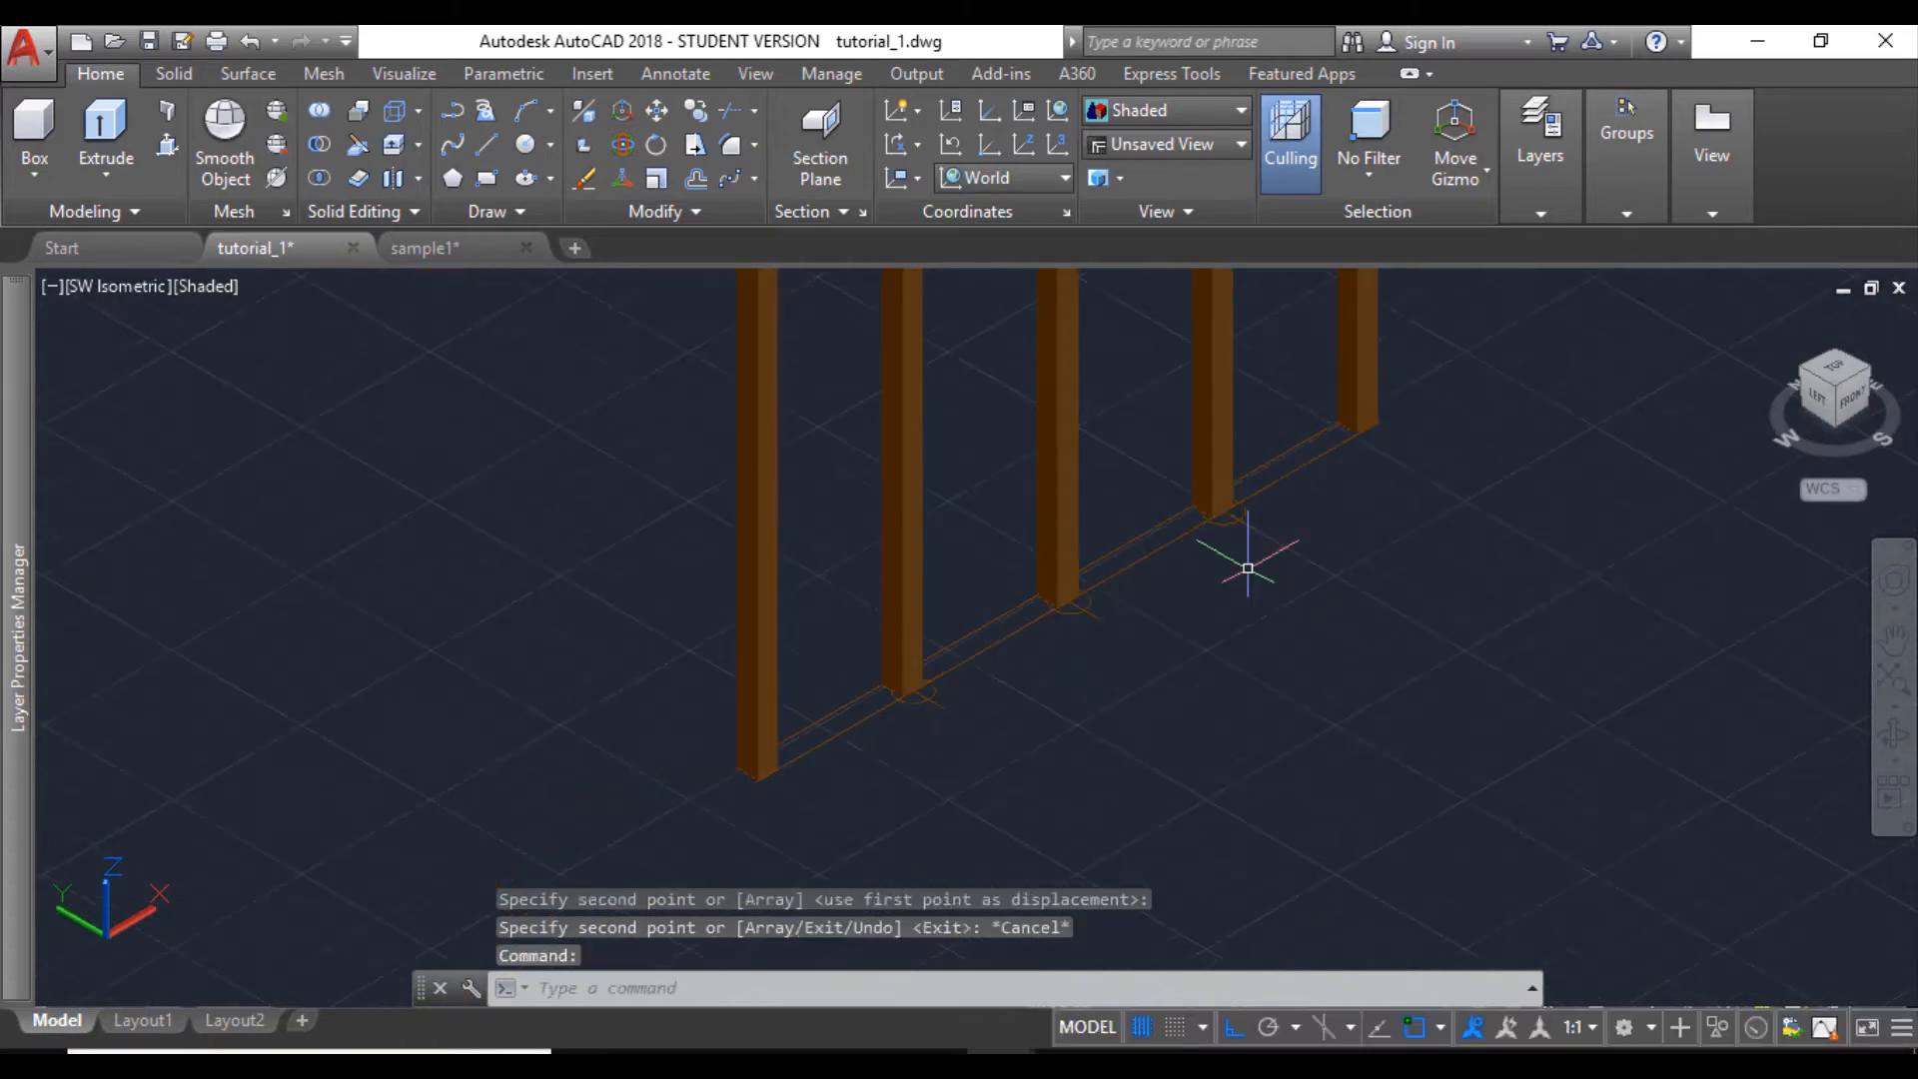
# - Press-pull the four strip areas between the posts up 2" to form the bottom rail
pyautogui.moveTo(1148, 630); pyautogui.dragTo(1049, 633, button='middle')
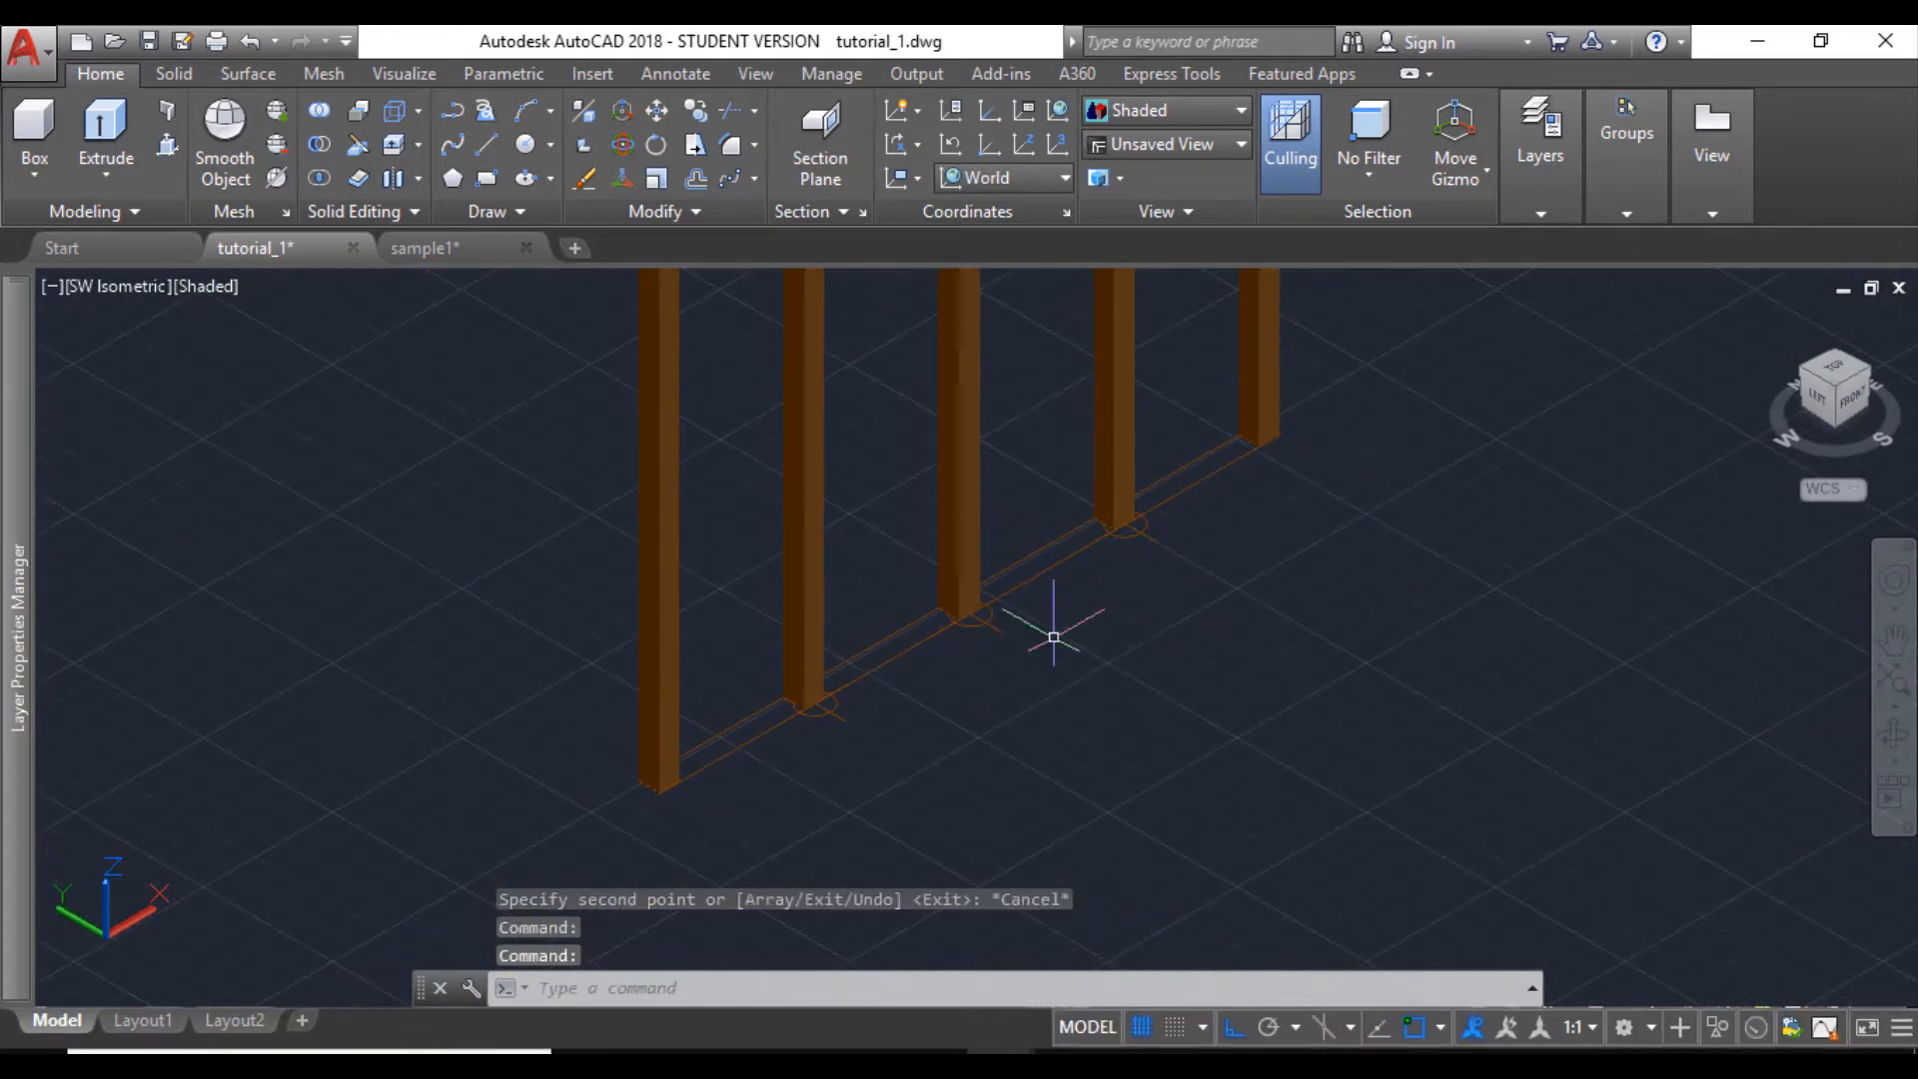
pyautogui.click(167, 145)
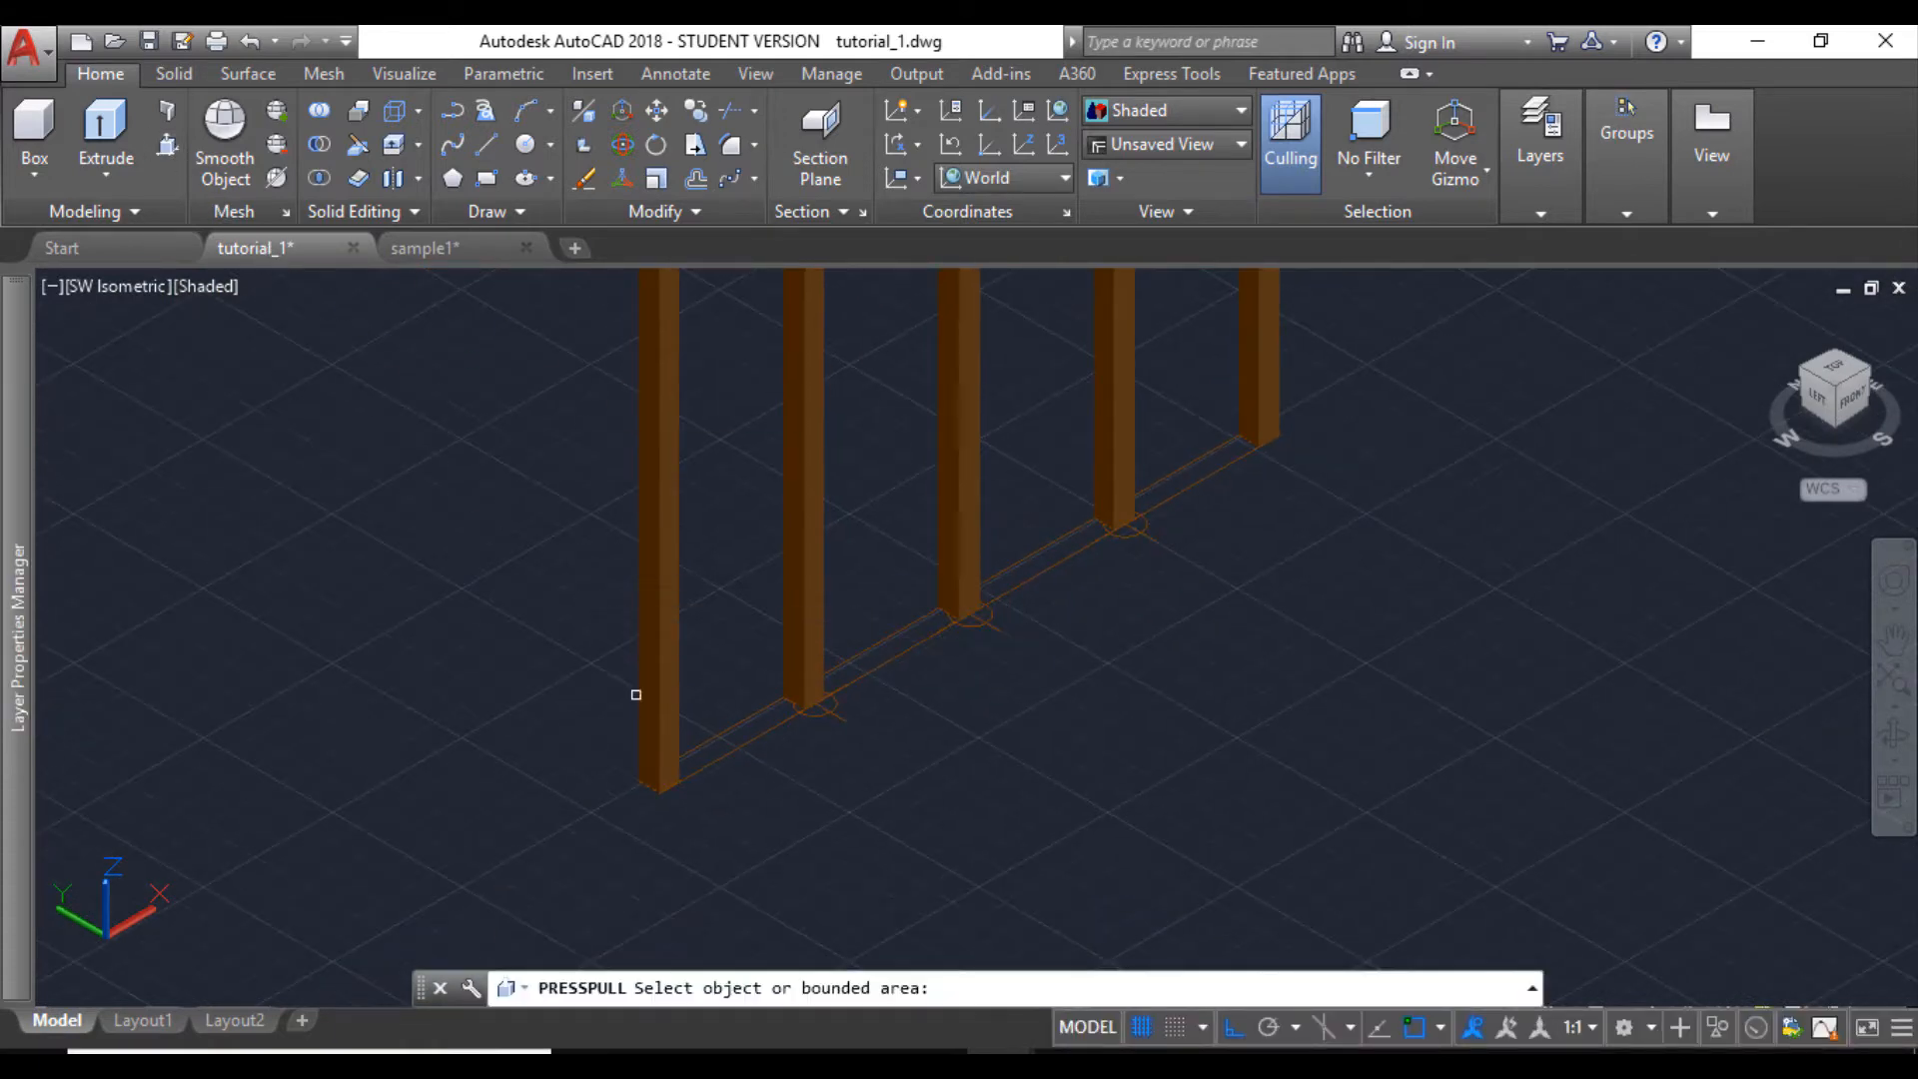
pyautogui.click(730, 736)
pyautogui.press('Return')
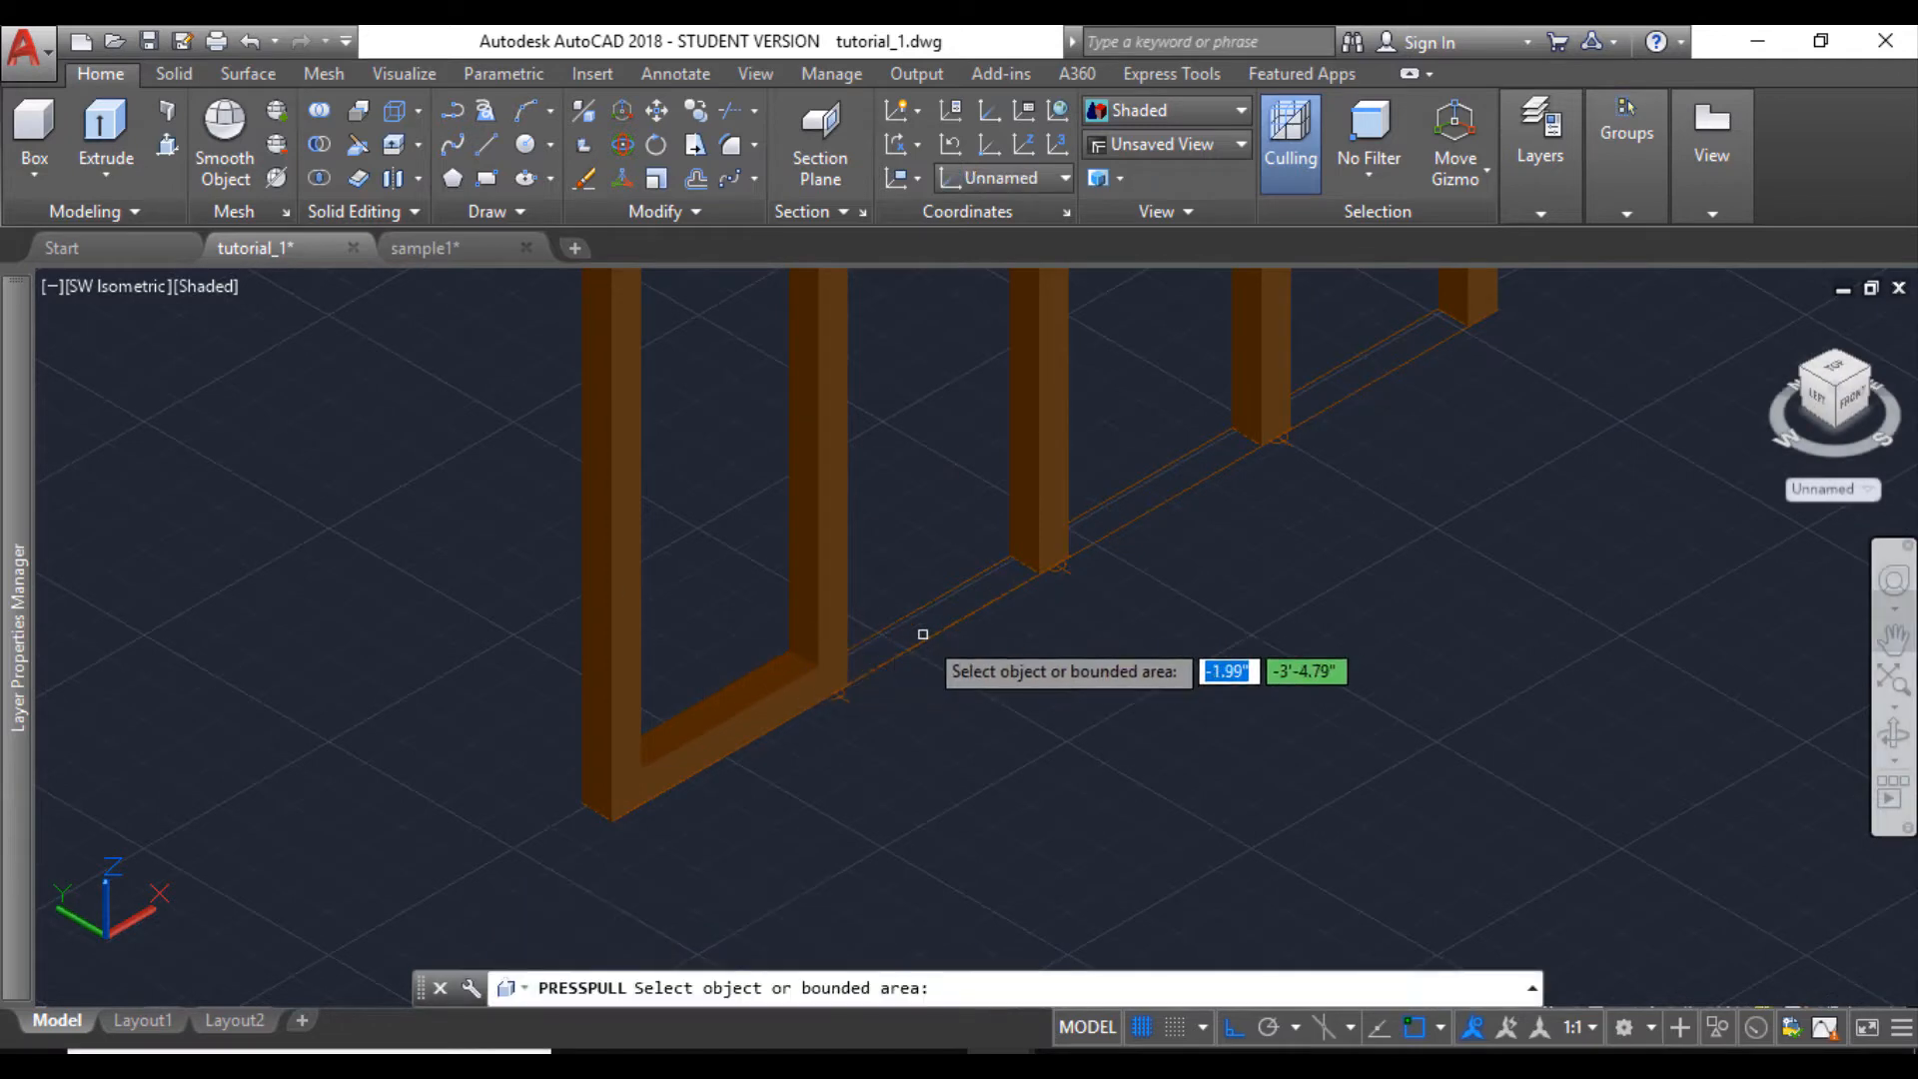
pyautogui.click(926, 617)
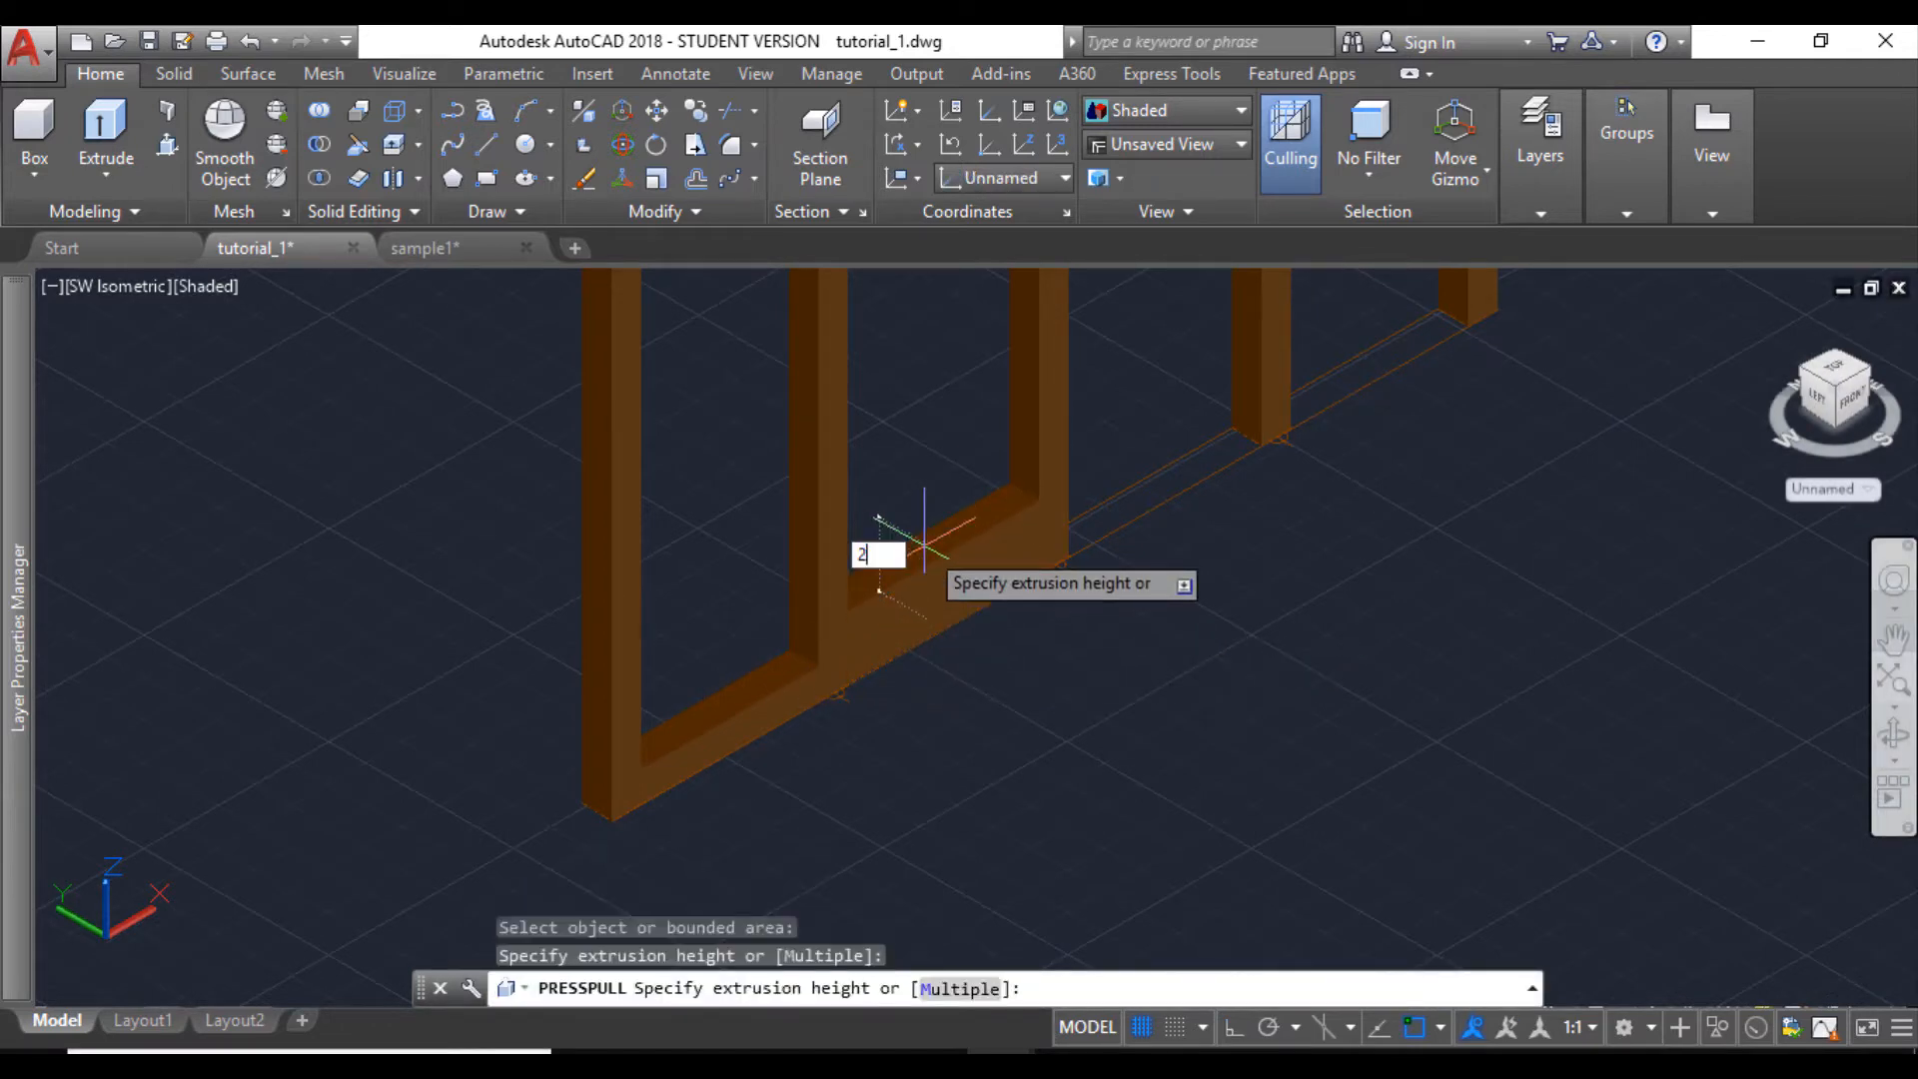
pyautogui.press('Return')
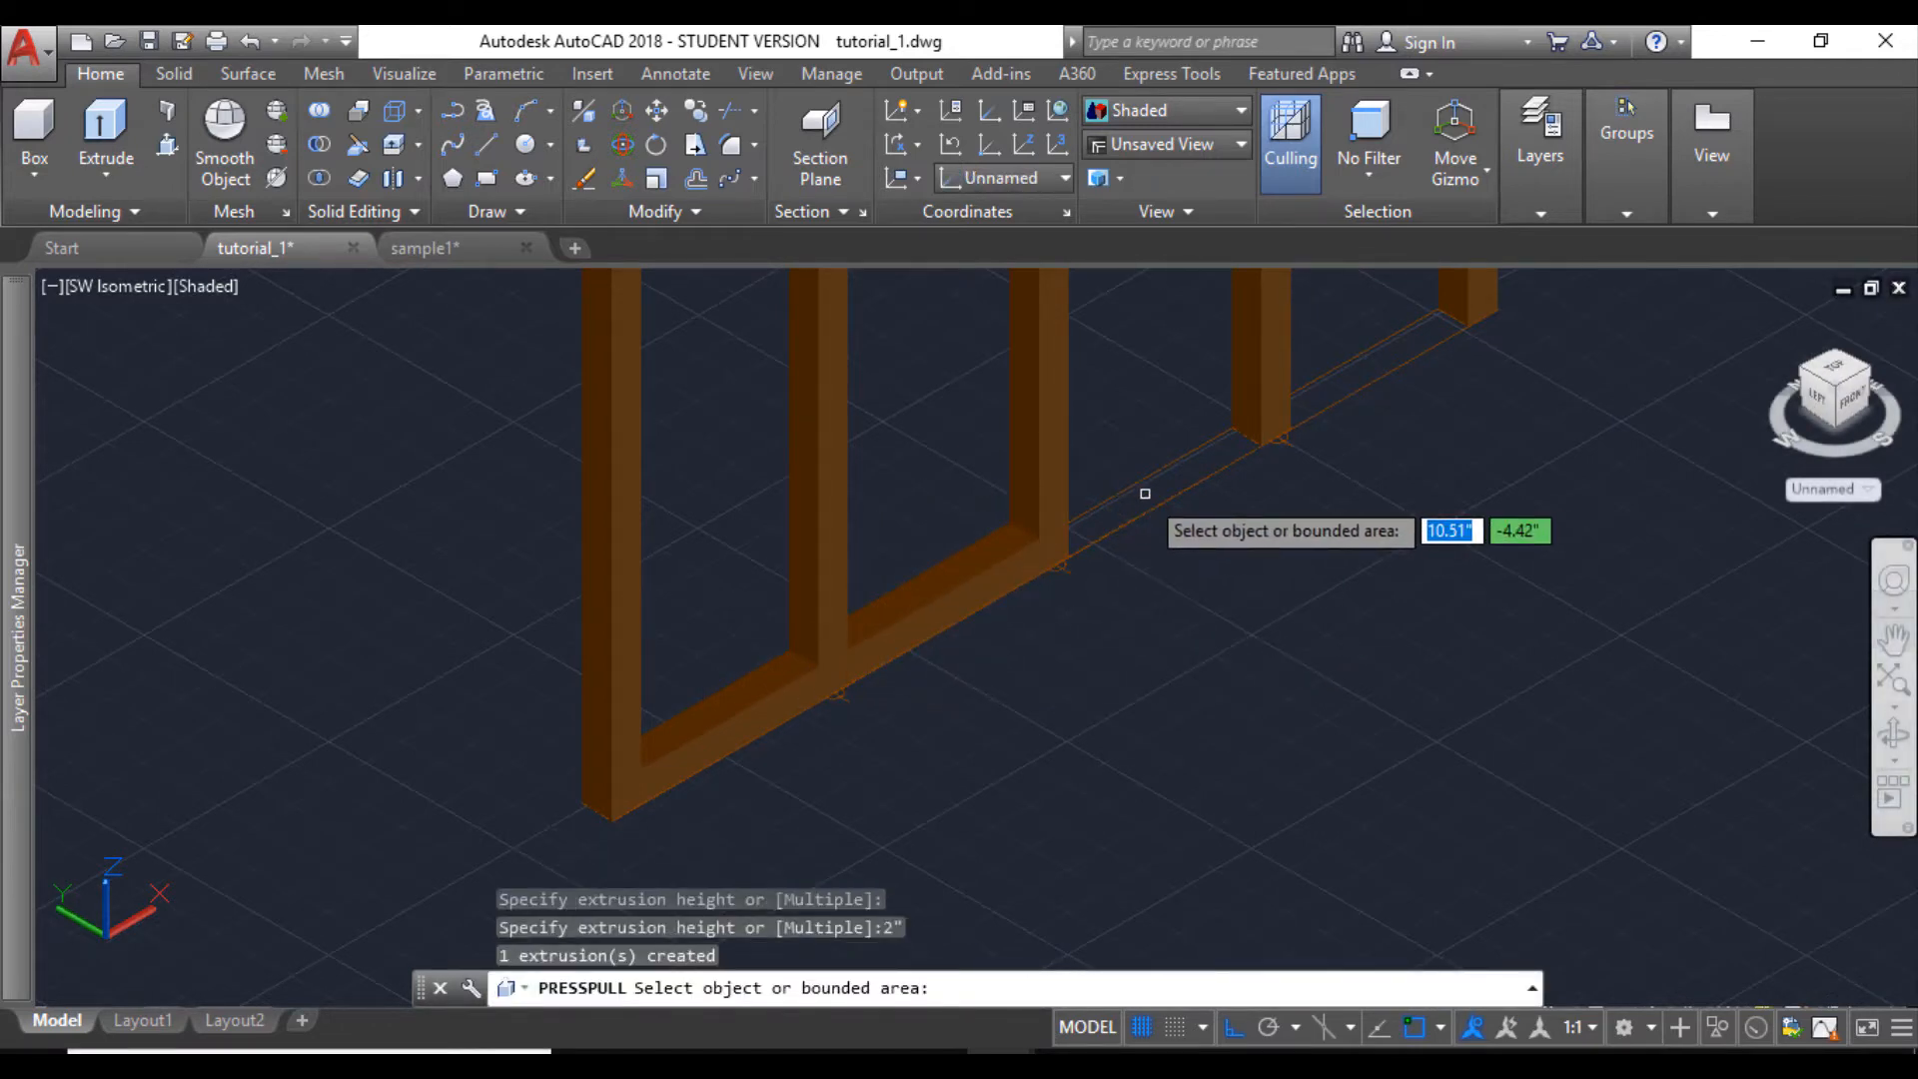
pyautogui.click(1145, 493)
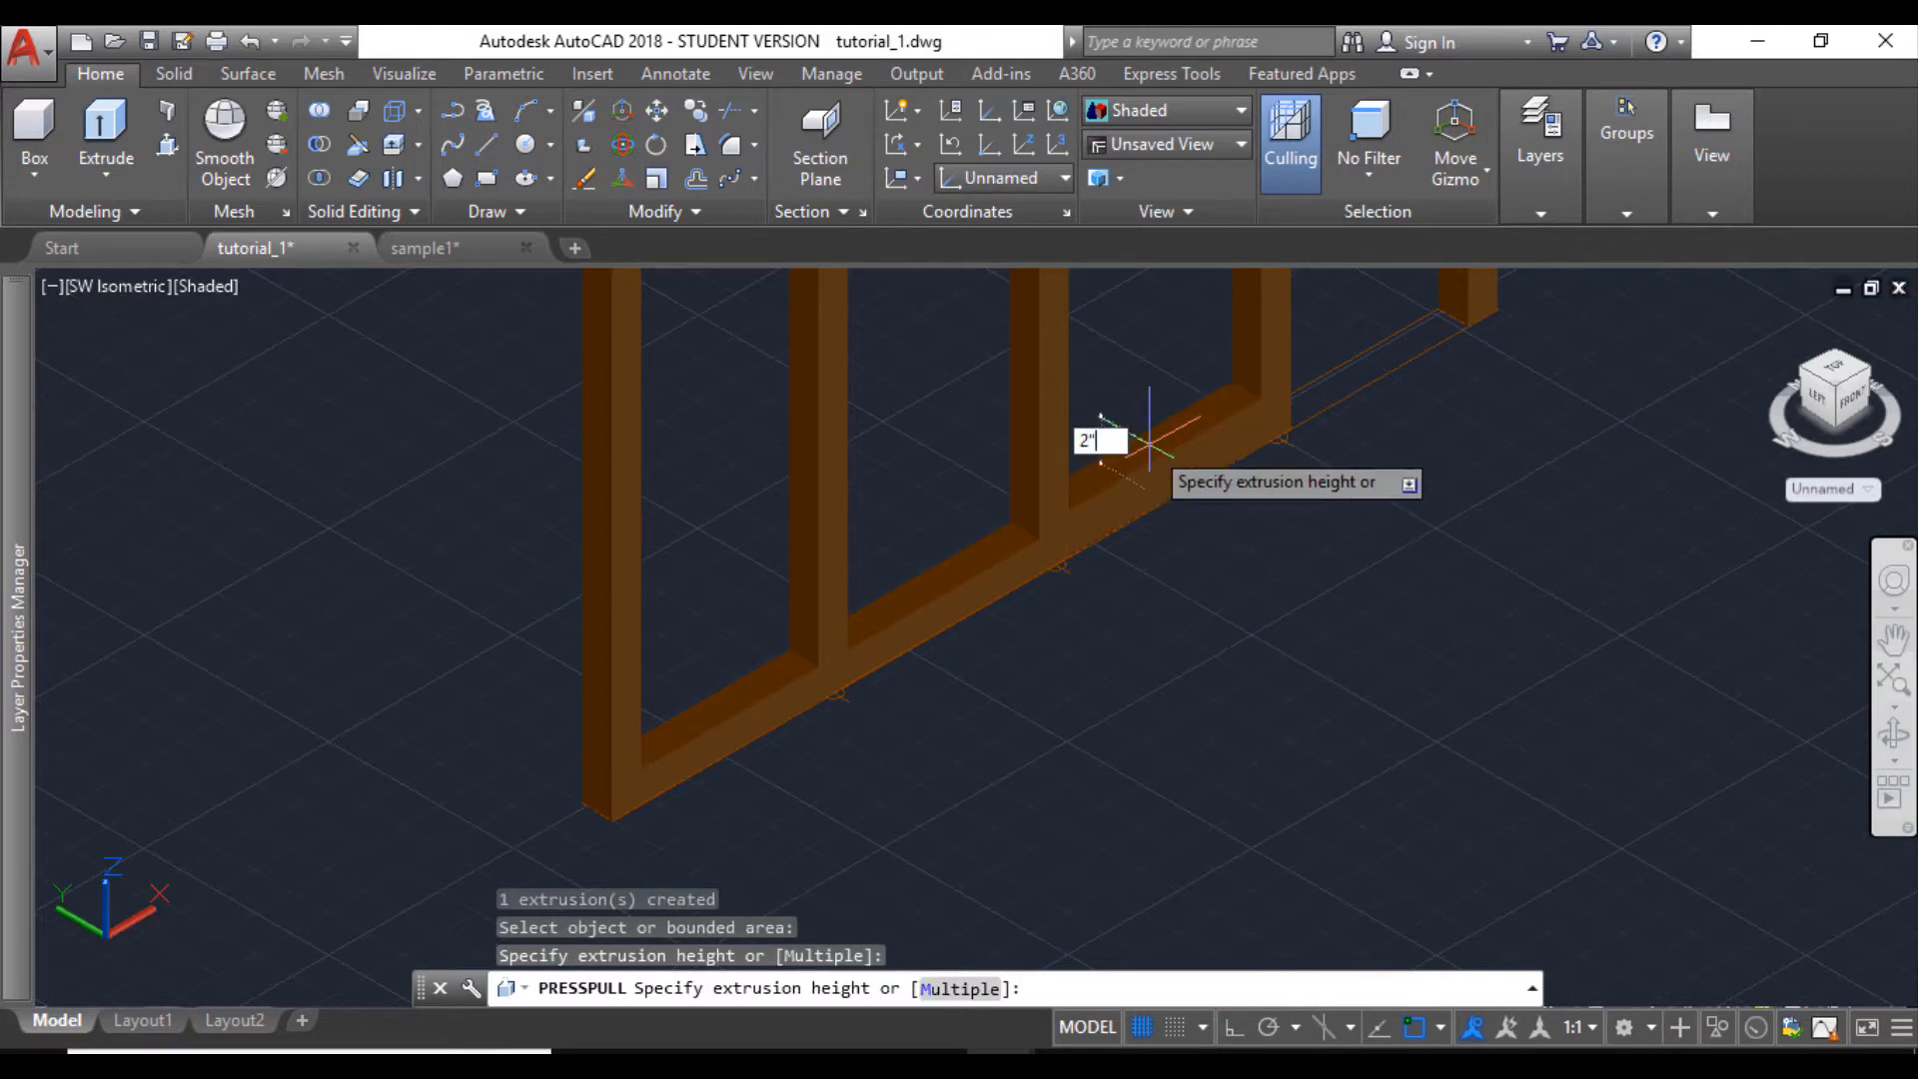
pyautogui.write('2"')
pyautogui.press('Return')
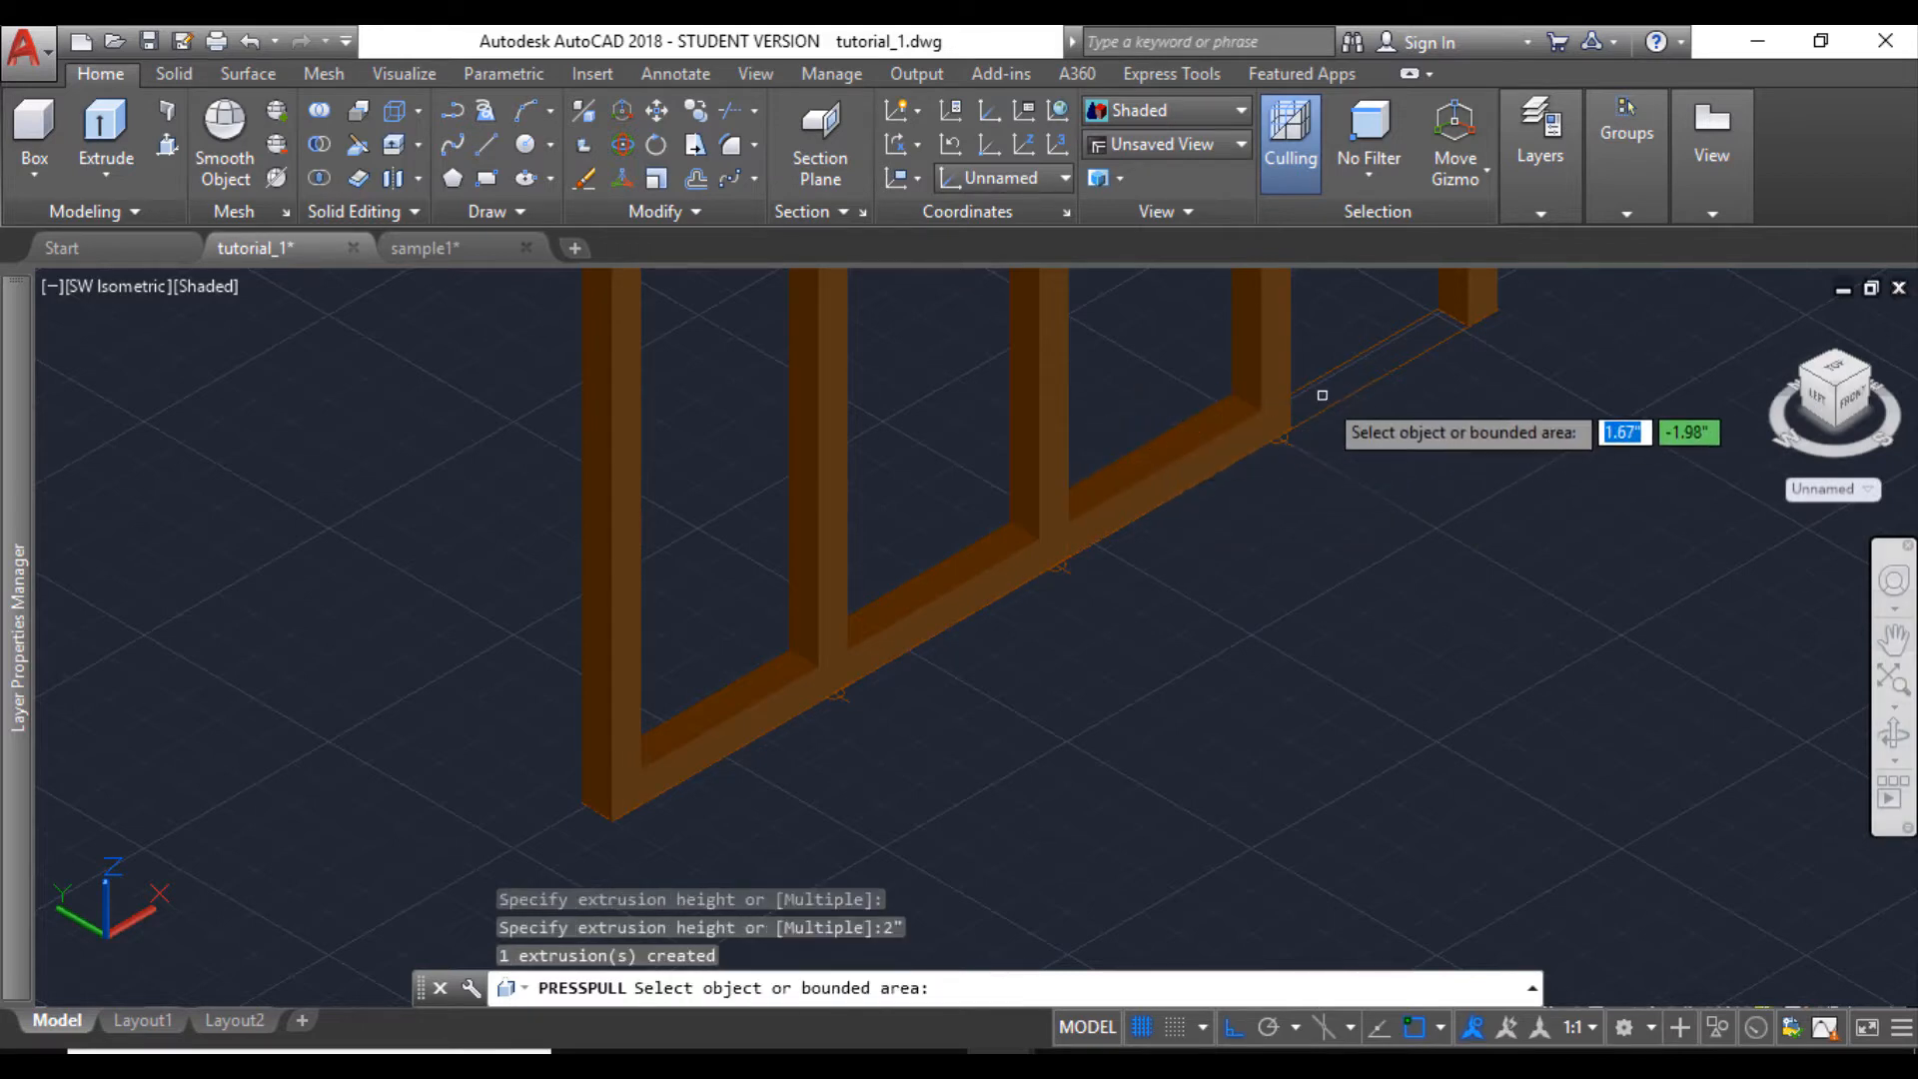
pyautogui.click(1335, 391)
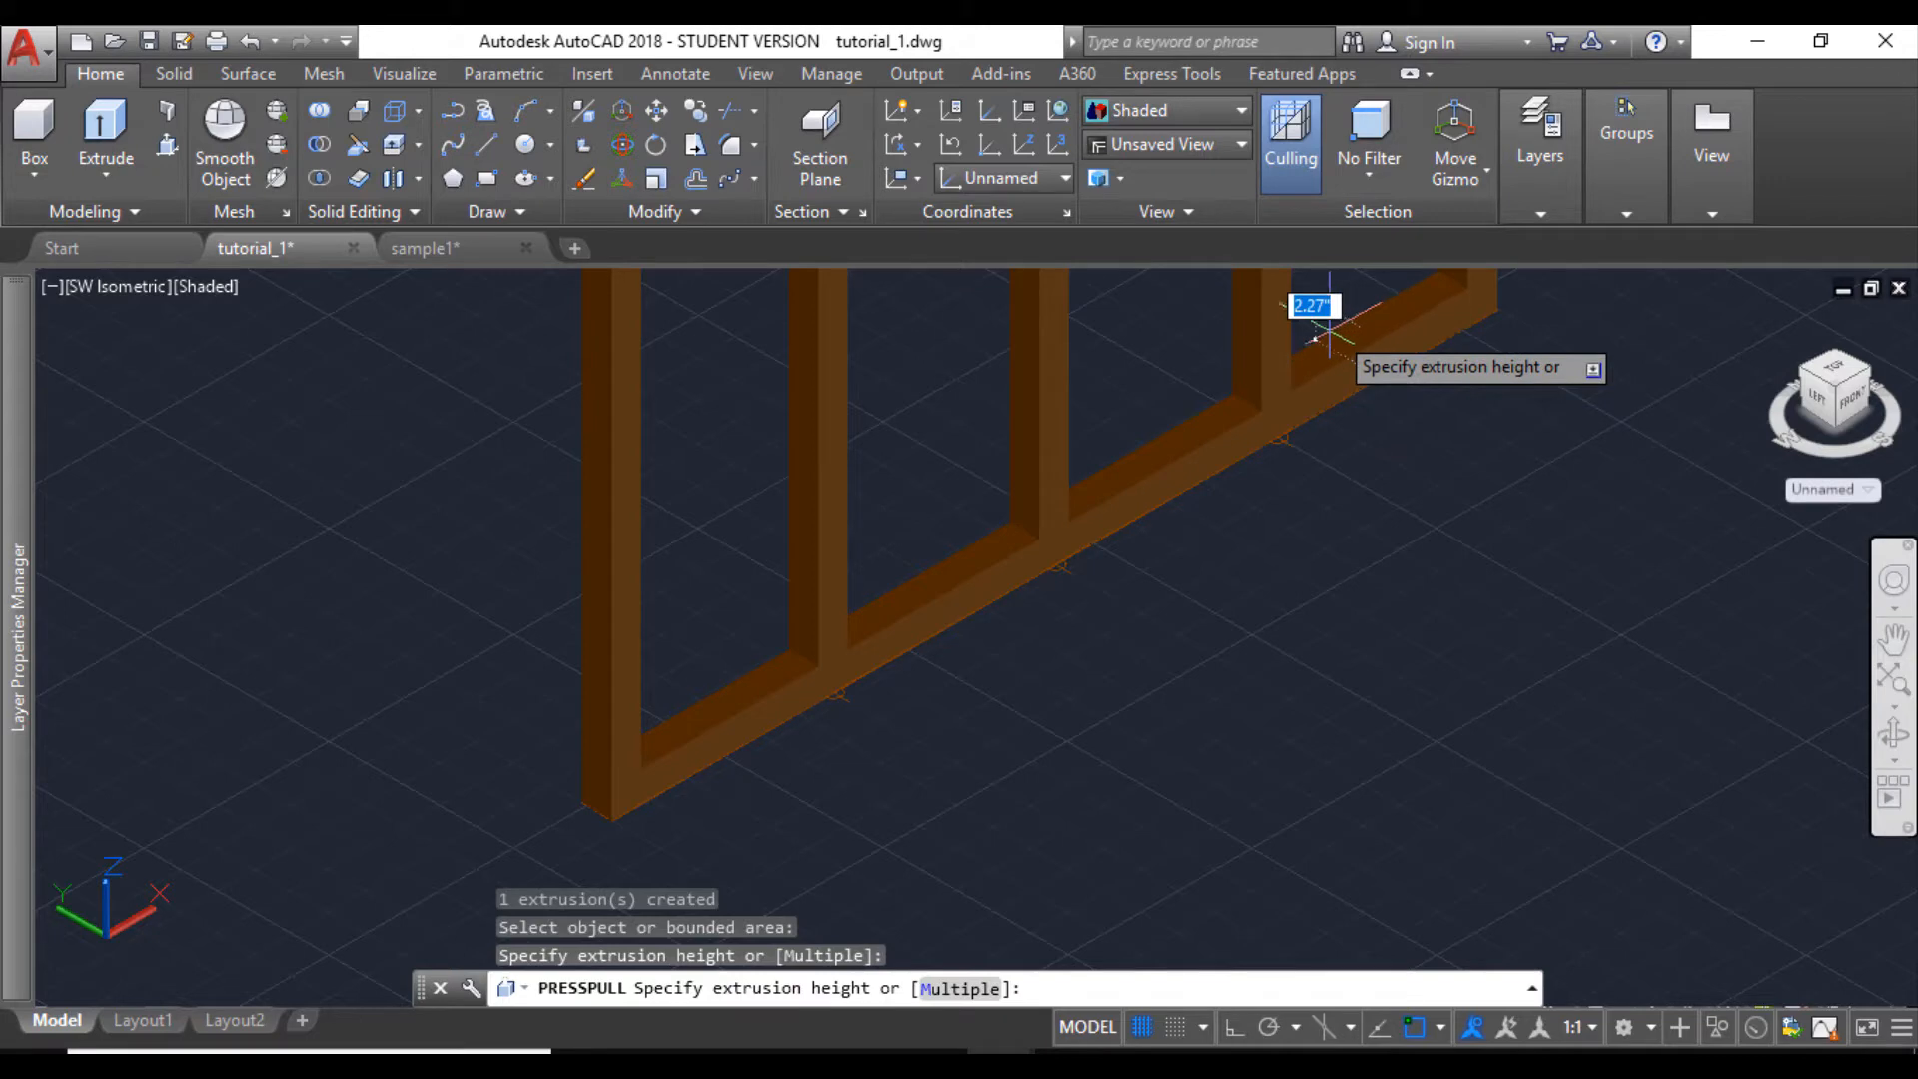
pyautogui.write('2')
pyautogui.press('Return')
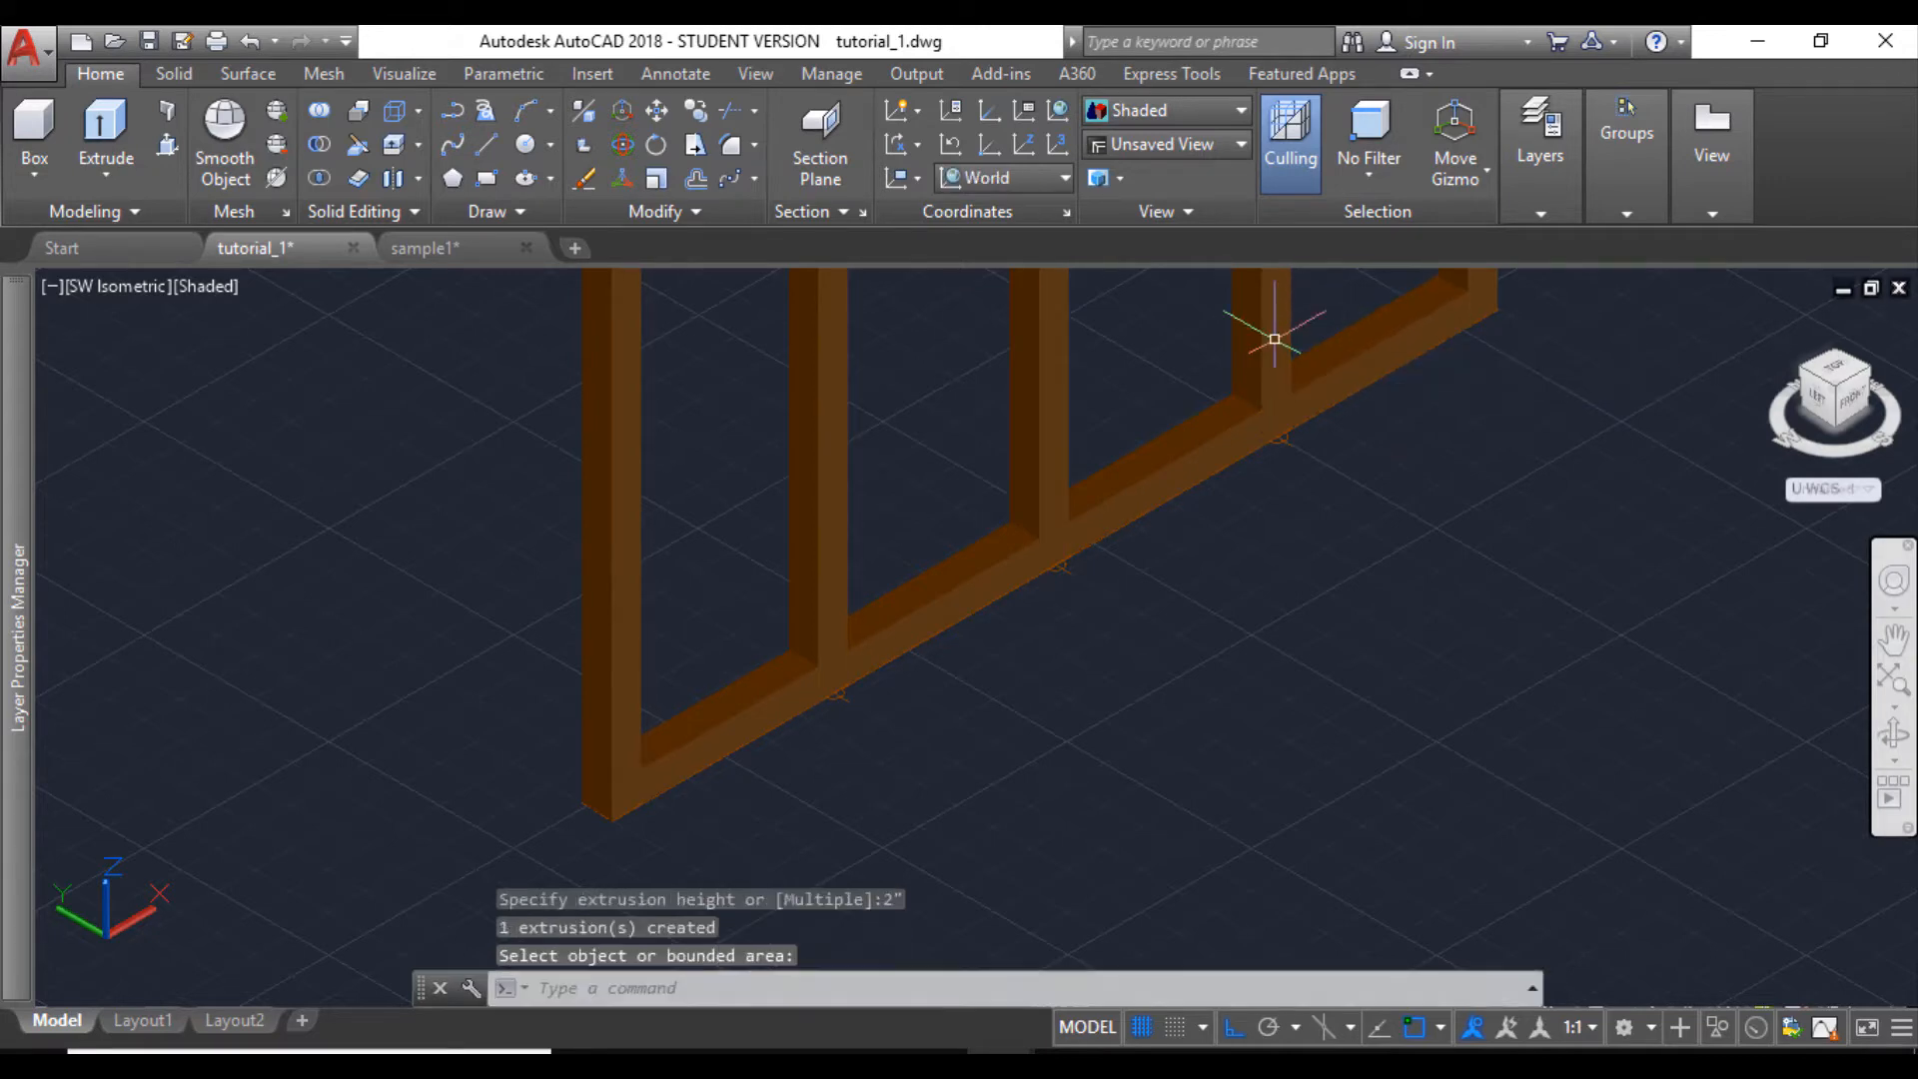
# - Copy the four bottom rail segments by their top corner at the near post to that post's top corner, forming the top rail
pyautogui.scroll(-3, 1273, 340)
pyautogui.moveTo(1275, 380); pyautogui.dragTo(1018, 667, button='middle')
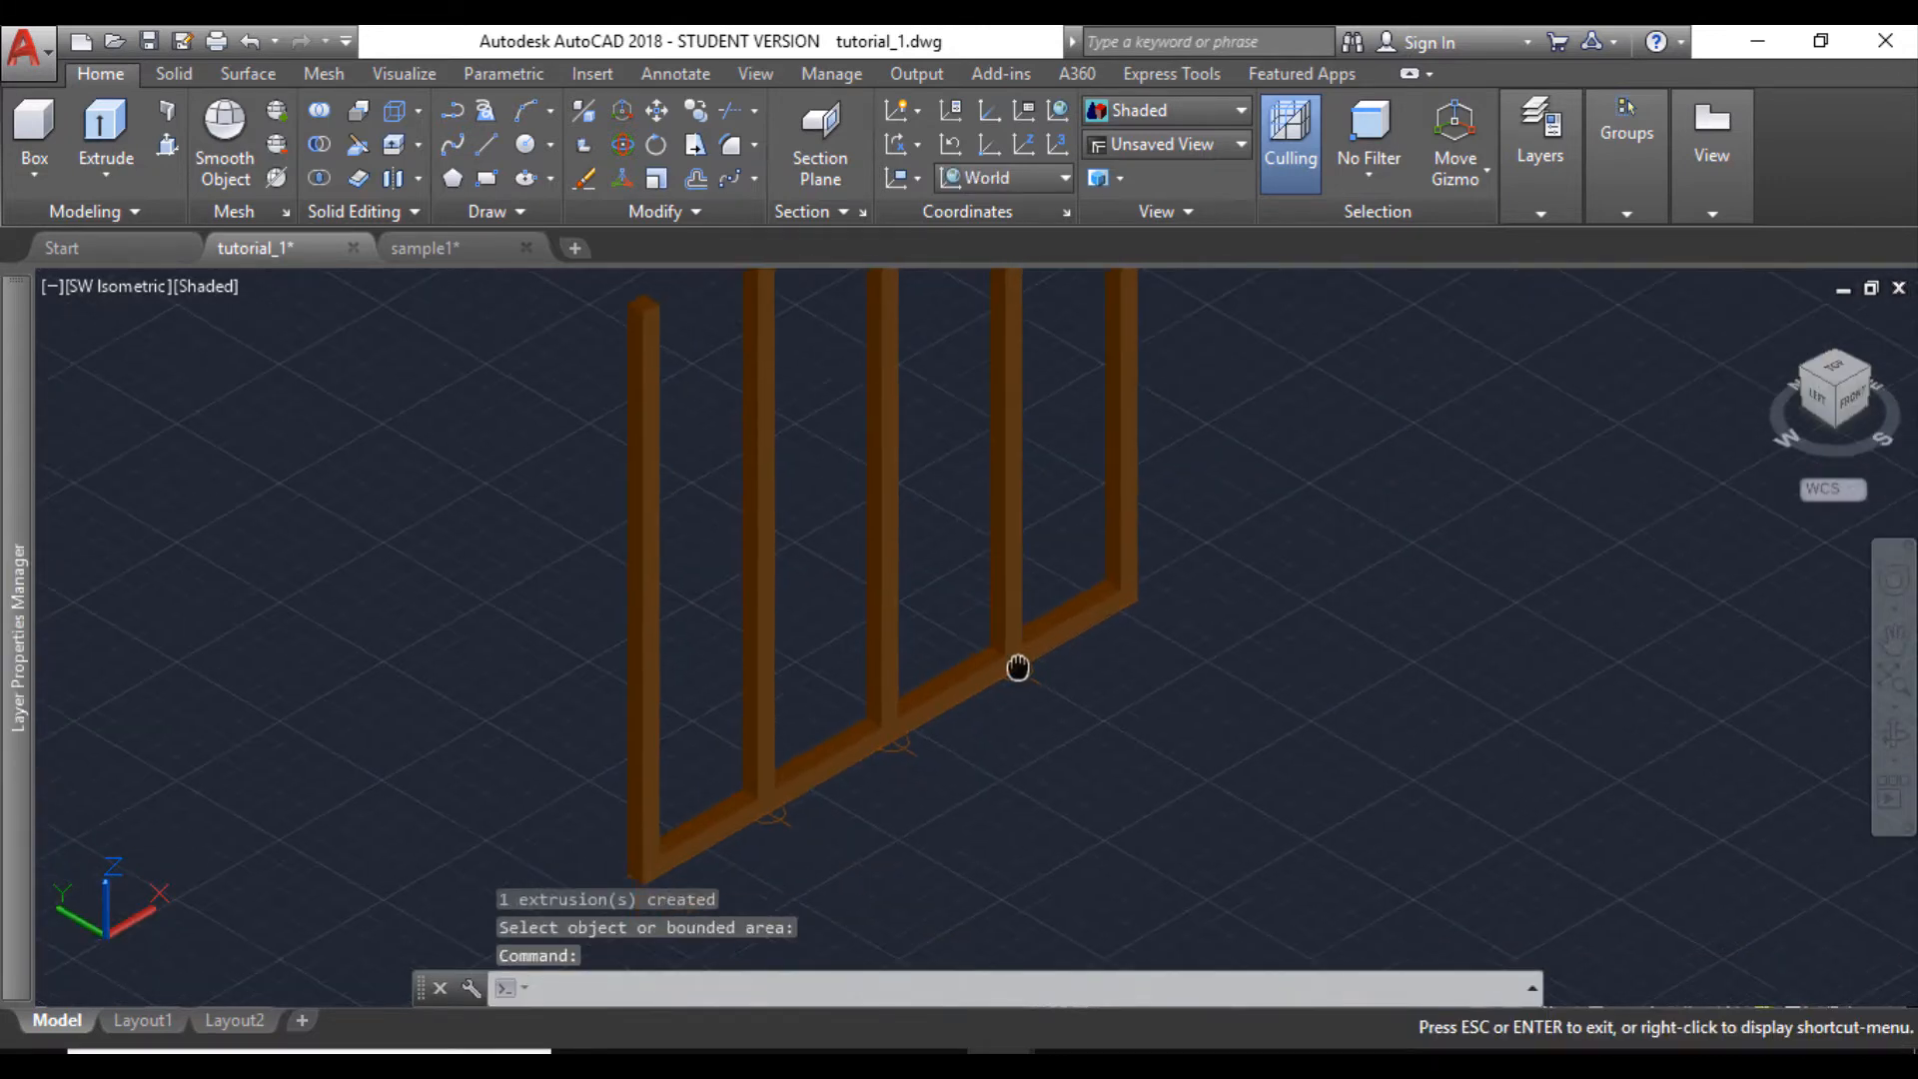
pyautogui.moveTo(711, 778); pyautogui.dragTo(719, 688, button='middle')
pyautogui.click(762, 770)
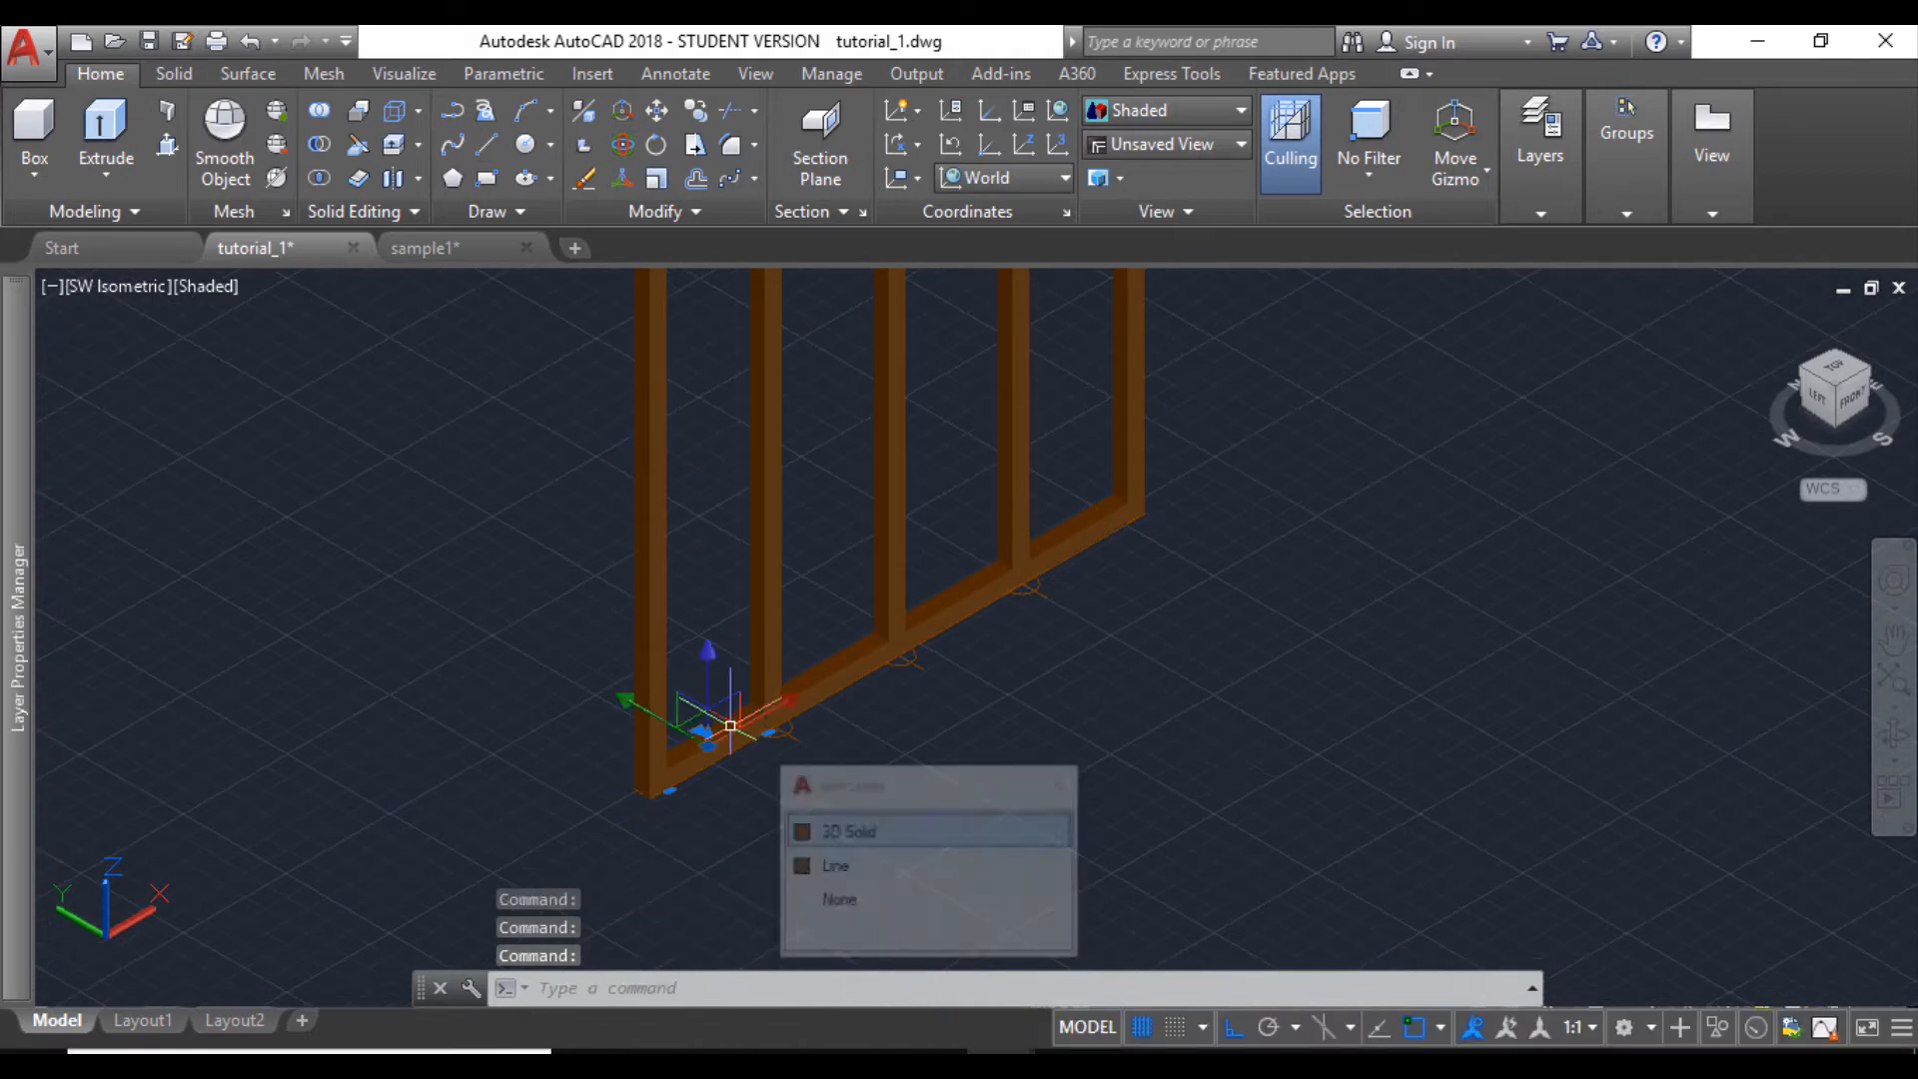
pyautogui.click(828, 831)
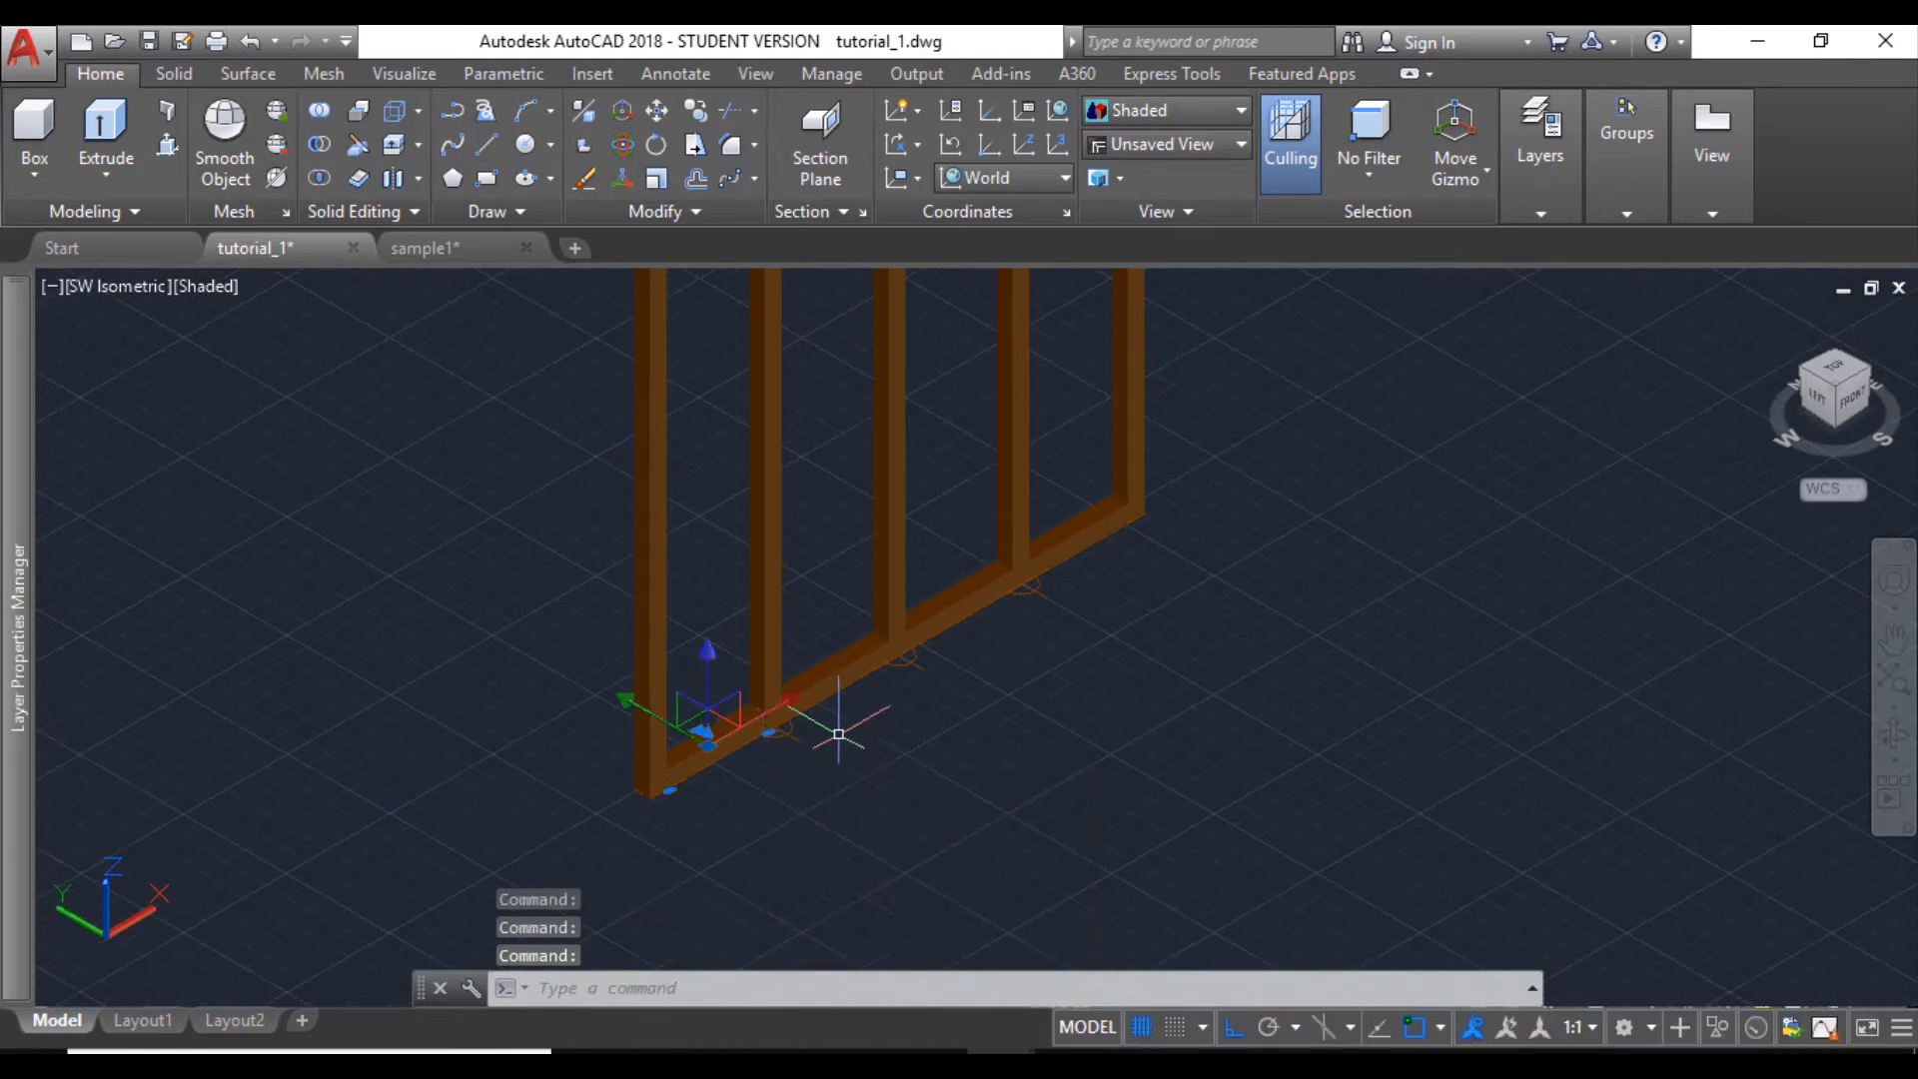
pyautogui.click(840, 675)
pyautogui.click(941, 784)
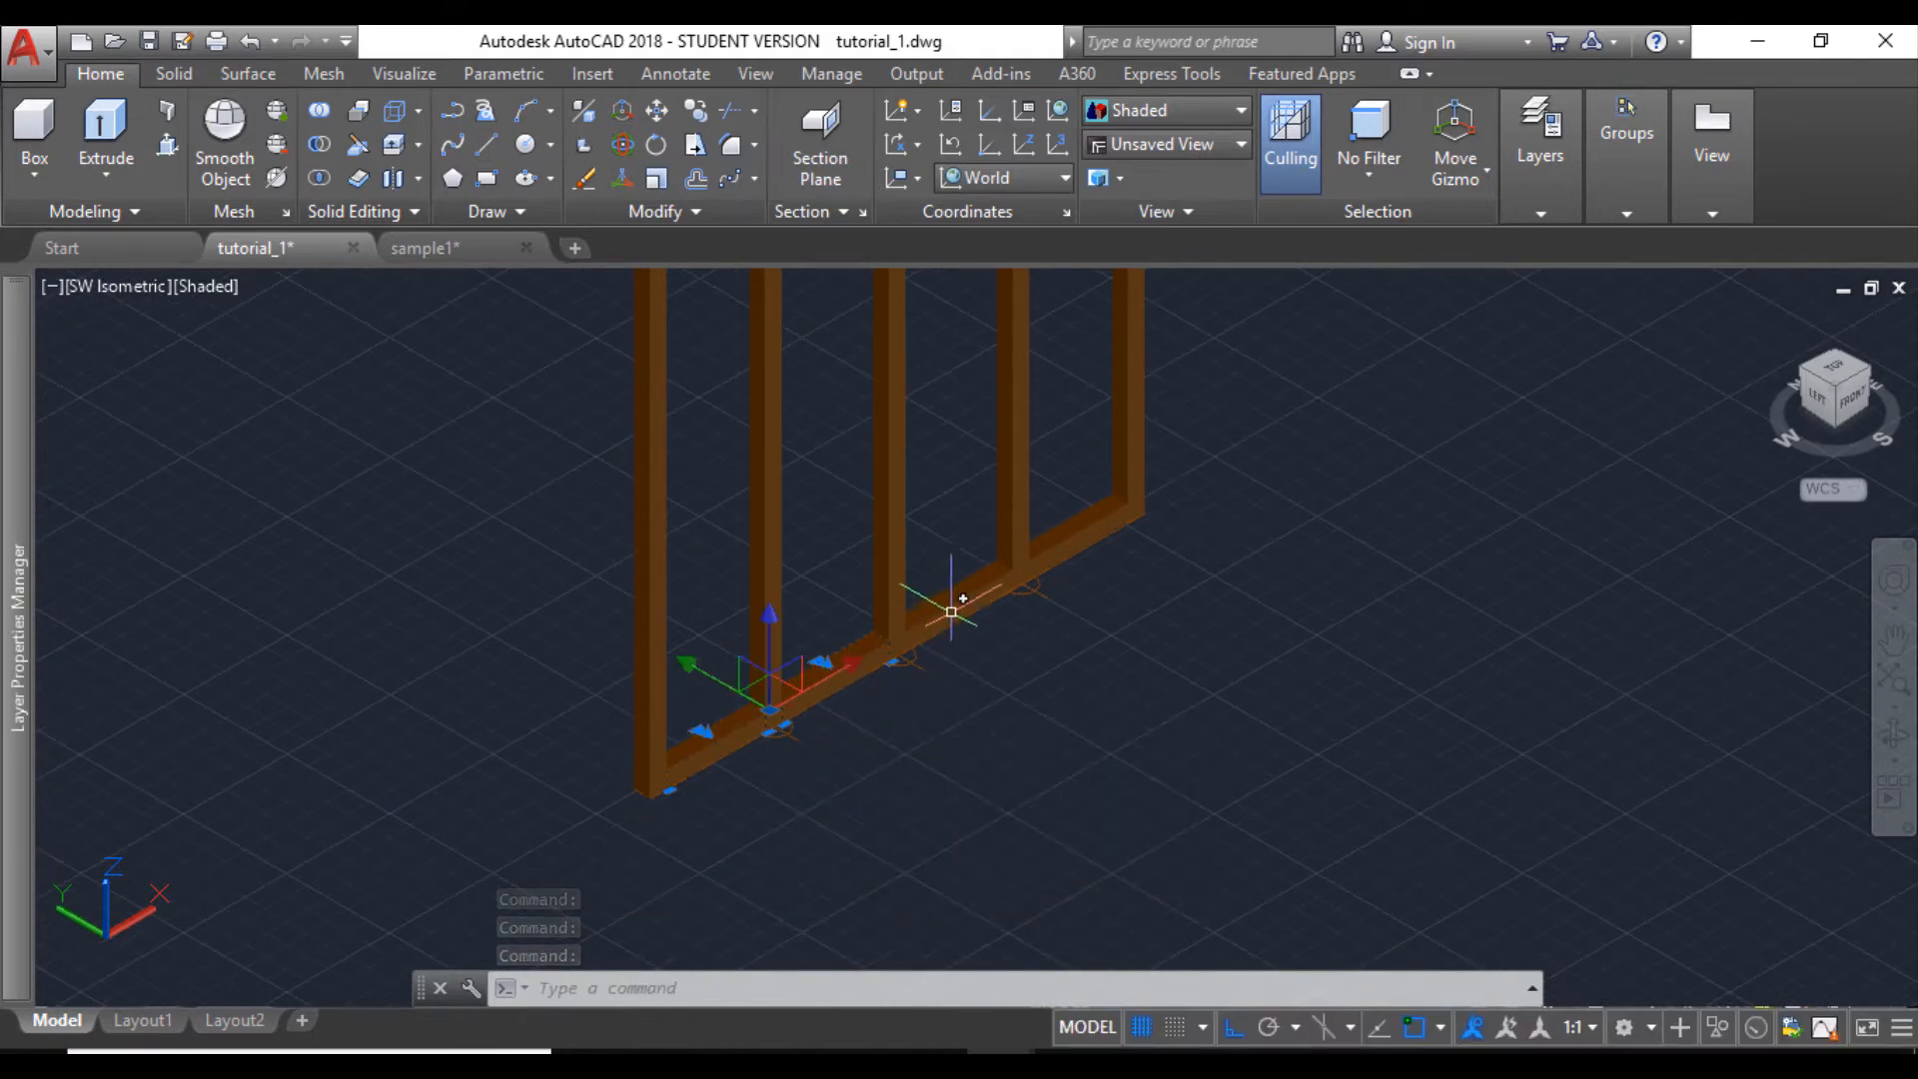
pyautogui.click(958, 615)
pyautogui.click(1077, 541)
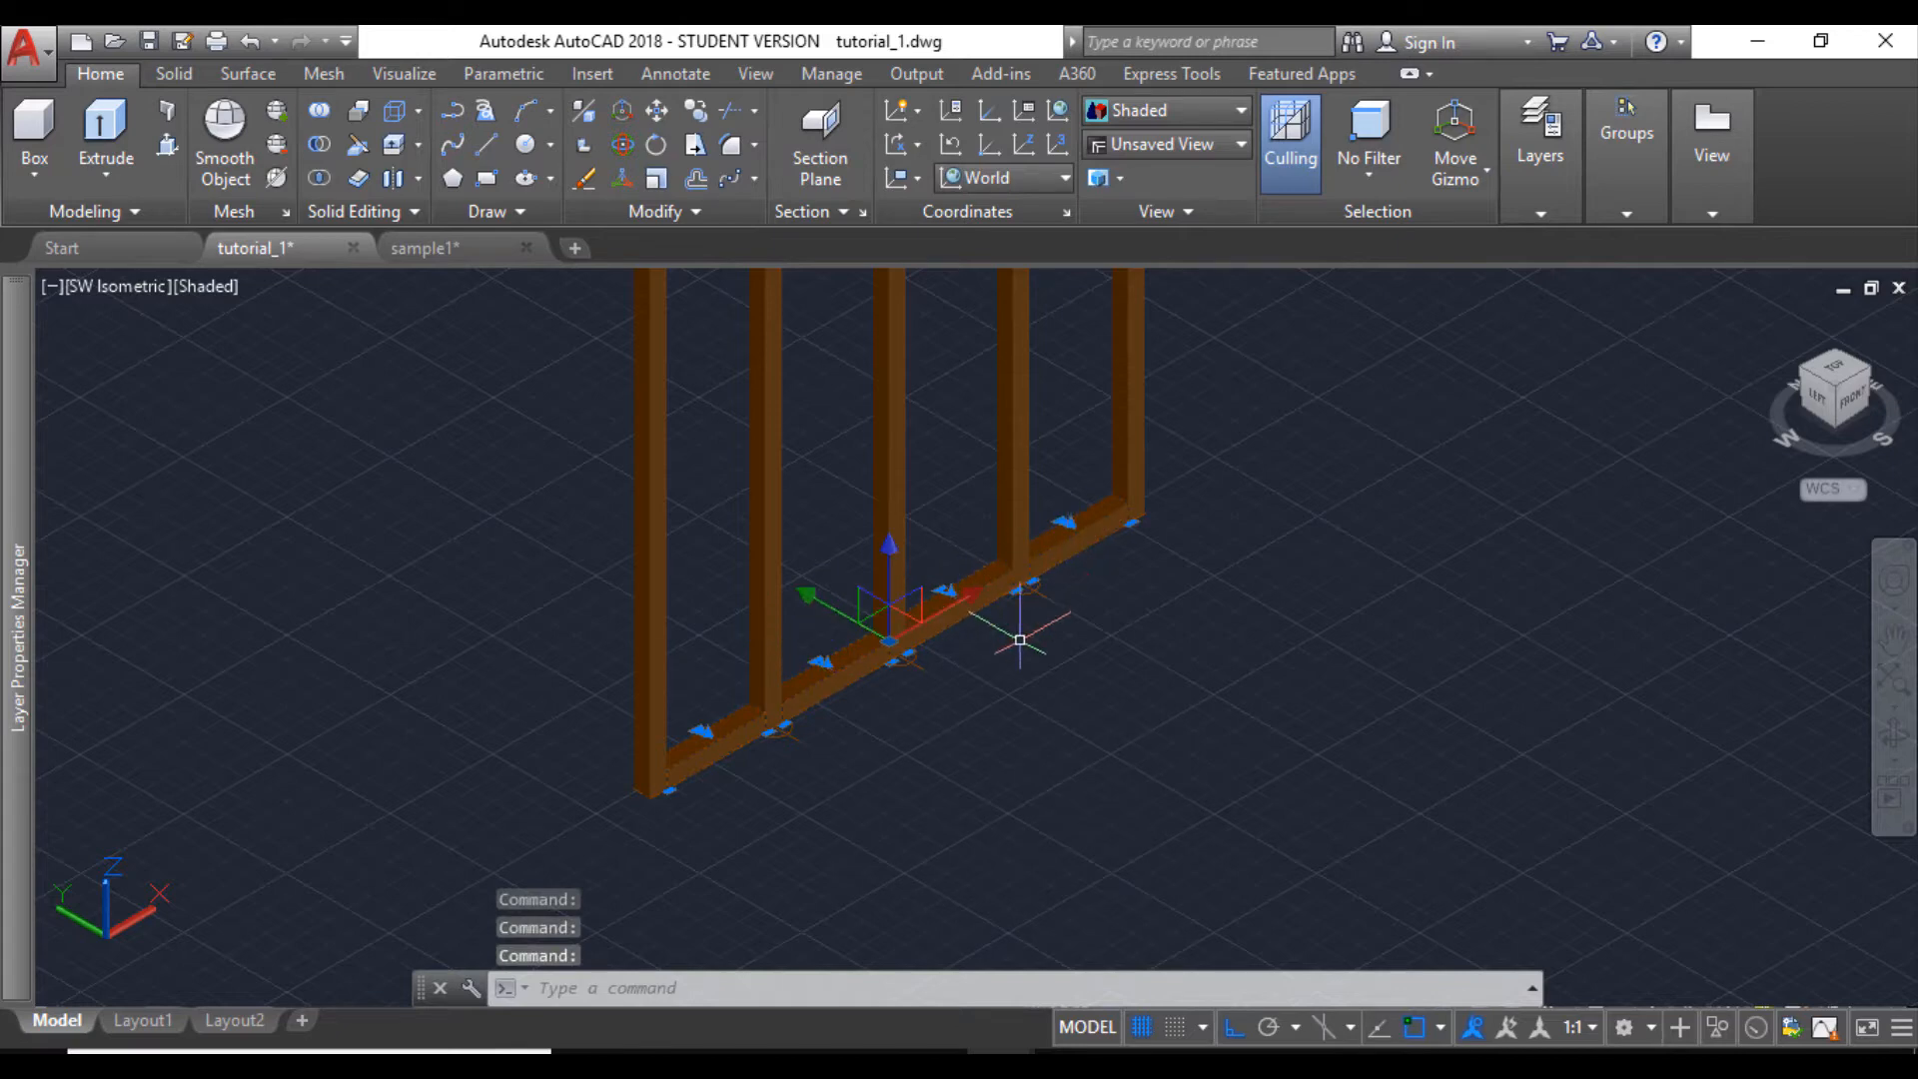
pyautogui.click(698, 115)
pyautogui.scroll(3, 654, 831)
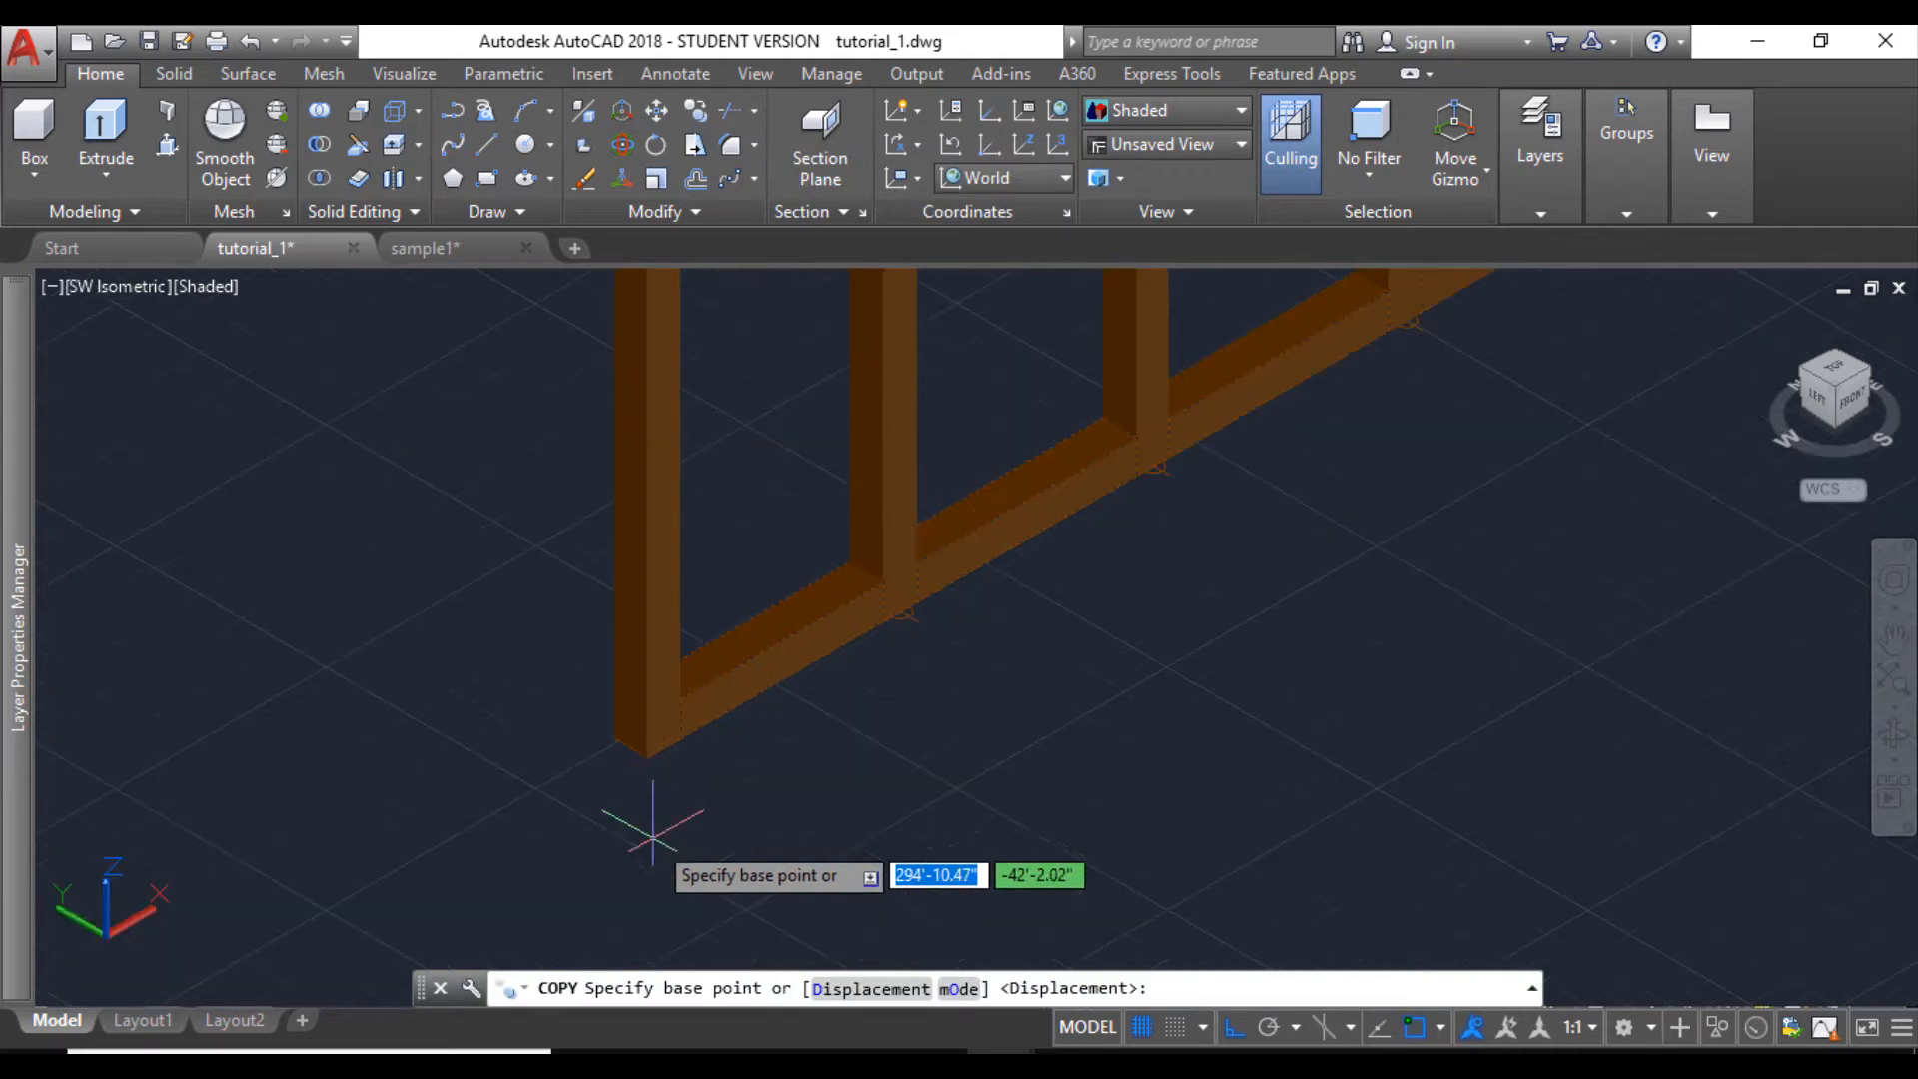
pyautogui.click(675, 689)
pyautogui.scroll(-3, 688, 661)
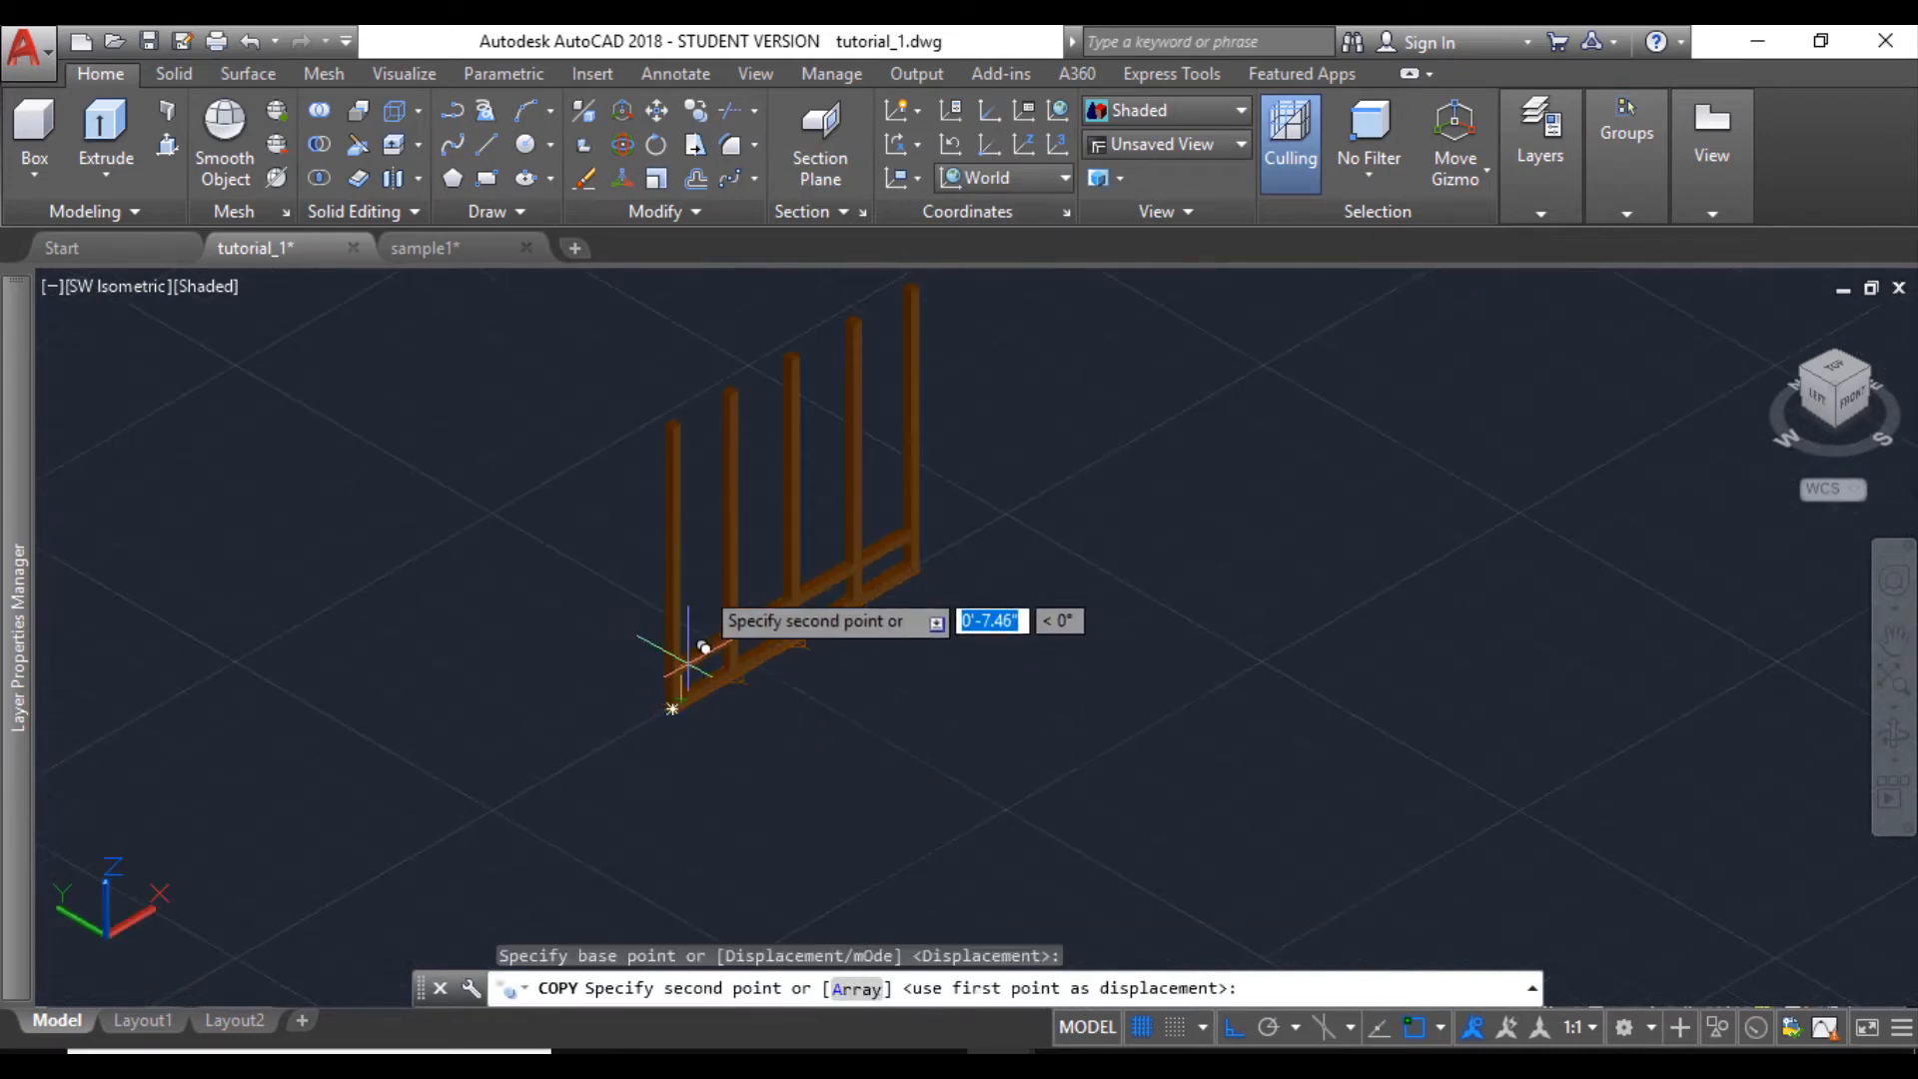
pyautogui.keyDown('shift'); pyautogui.moveTo(704, 647); pyautogui.dragTo(727, 544, button='middle'); pyautogui.keyUp('shift')
pyautogui.scroll(5, 719, 543)
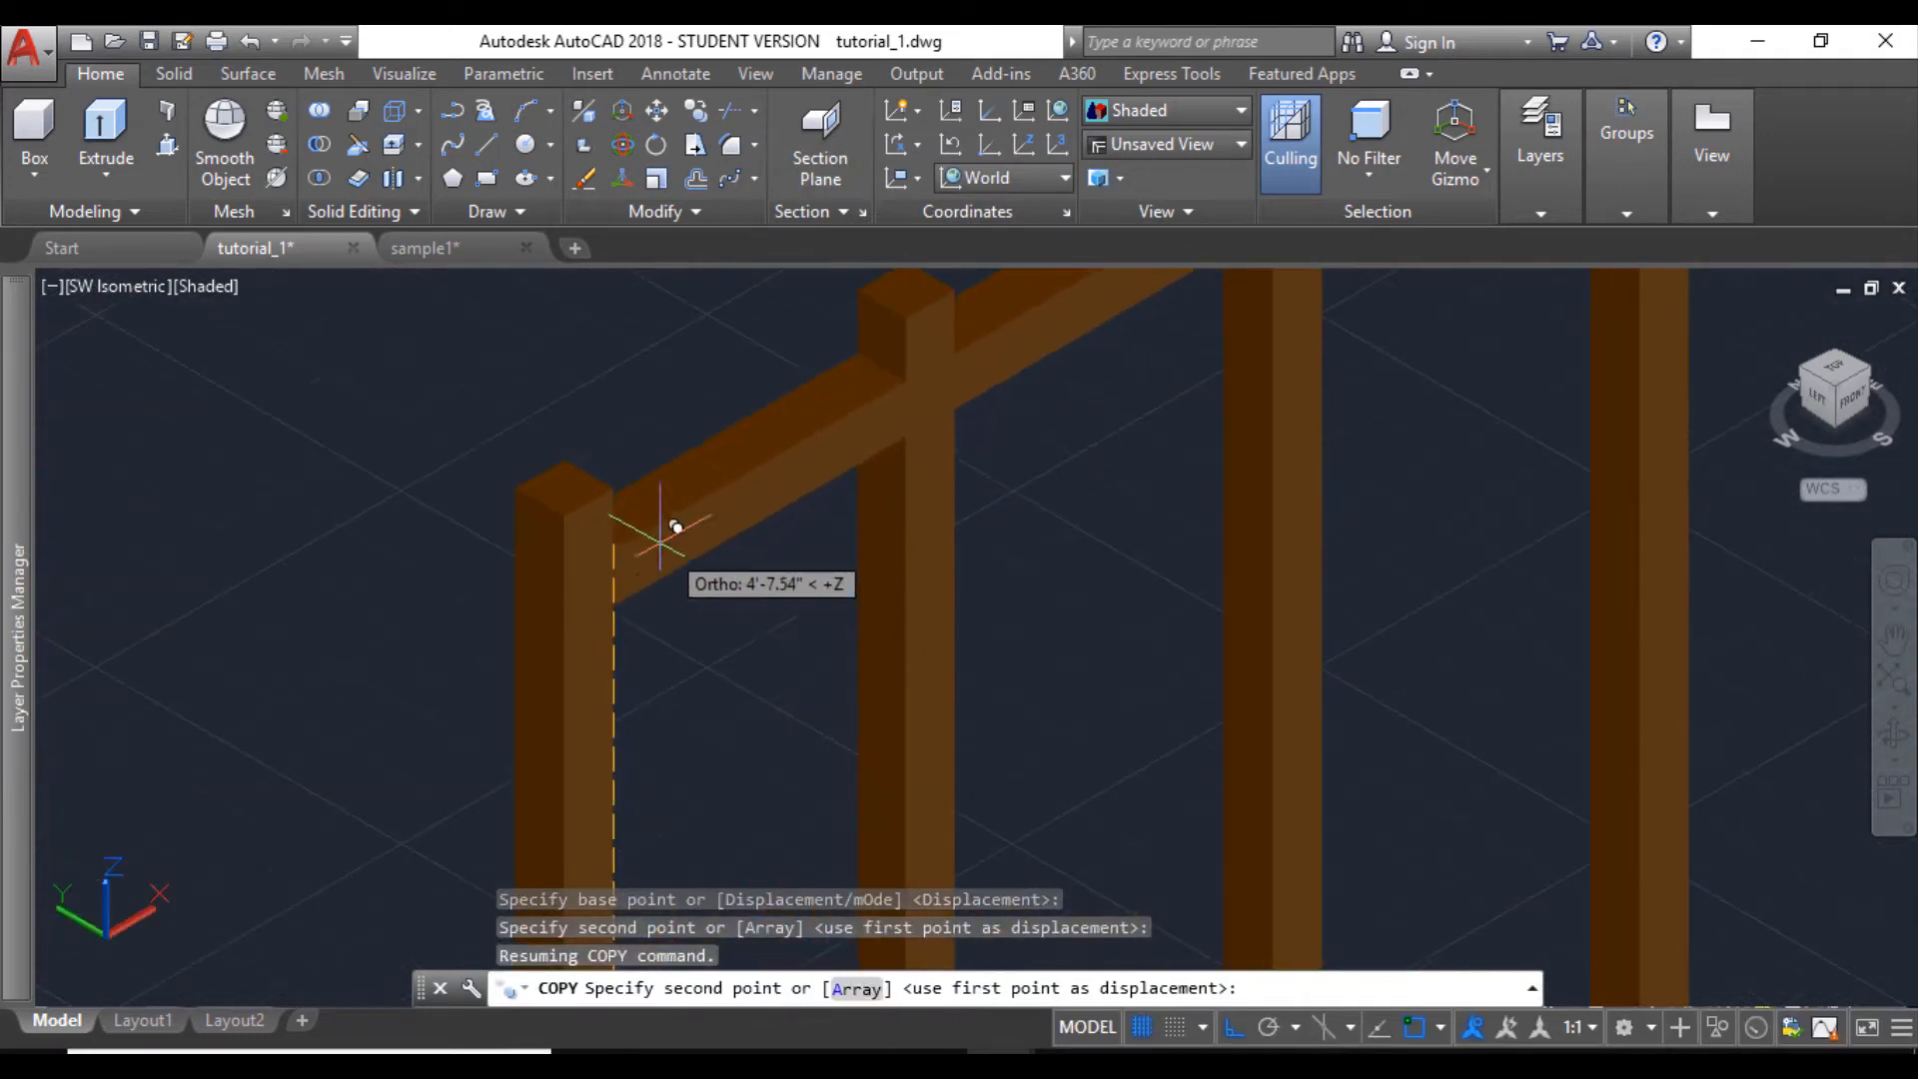
pyautogui.click(612, 485)
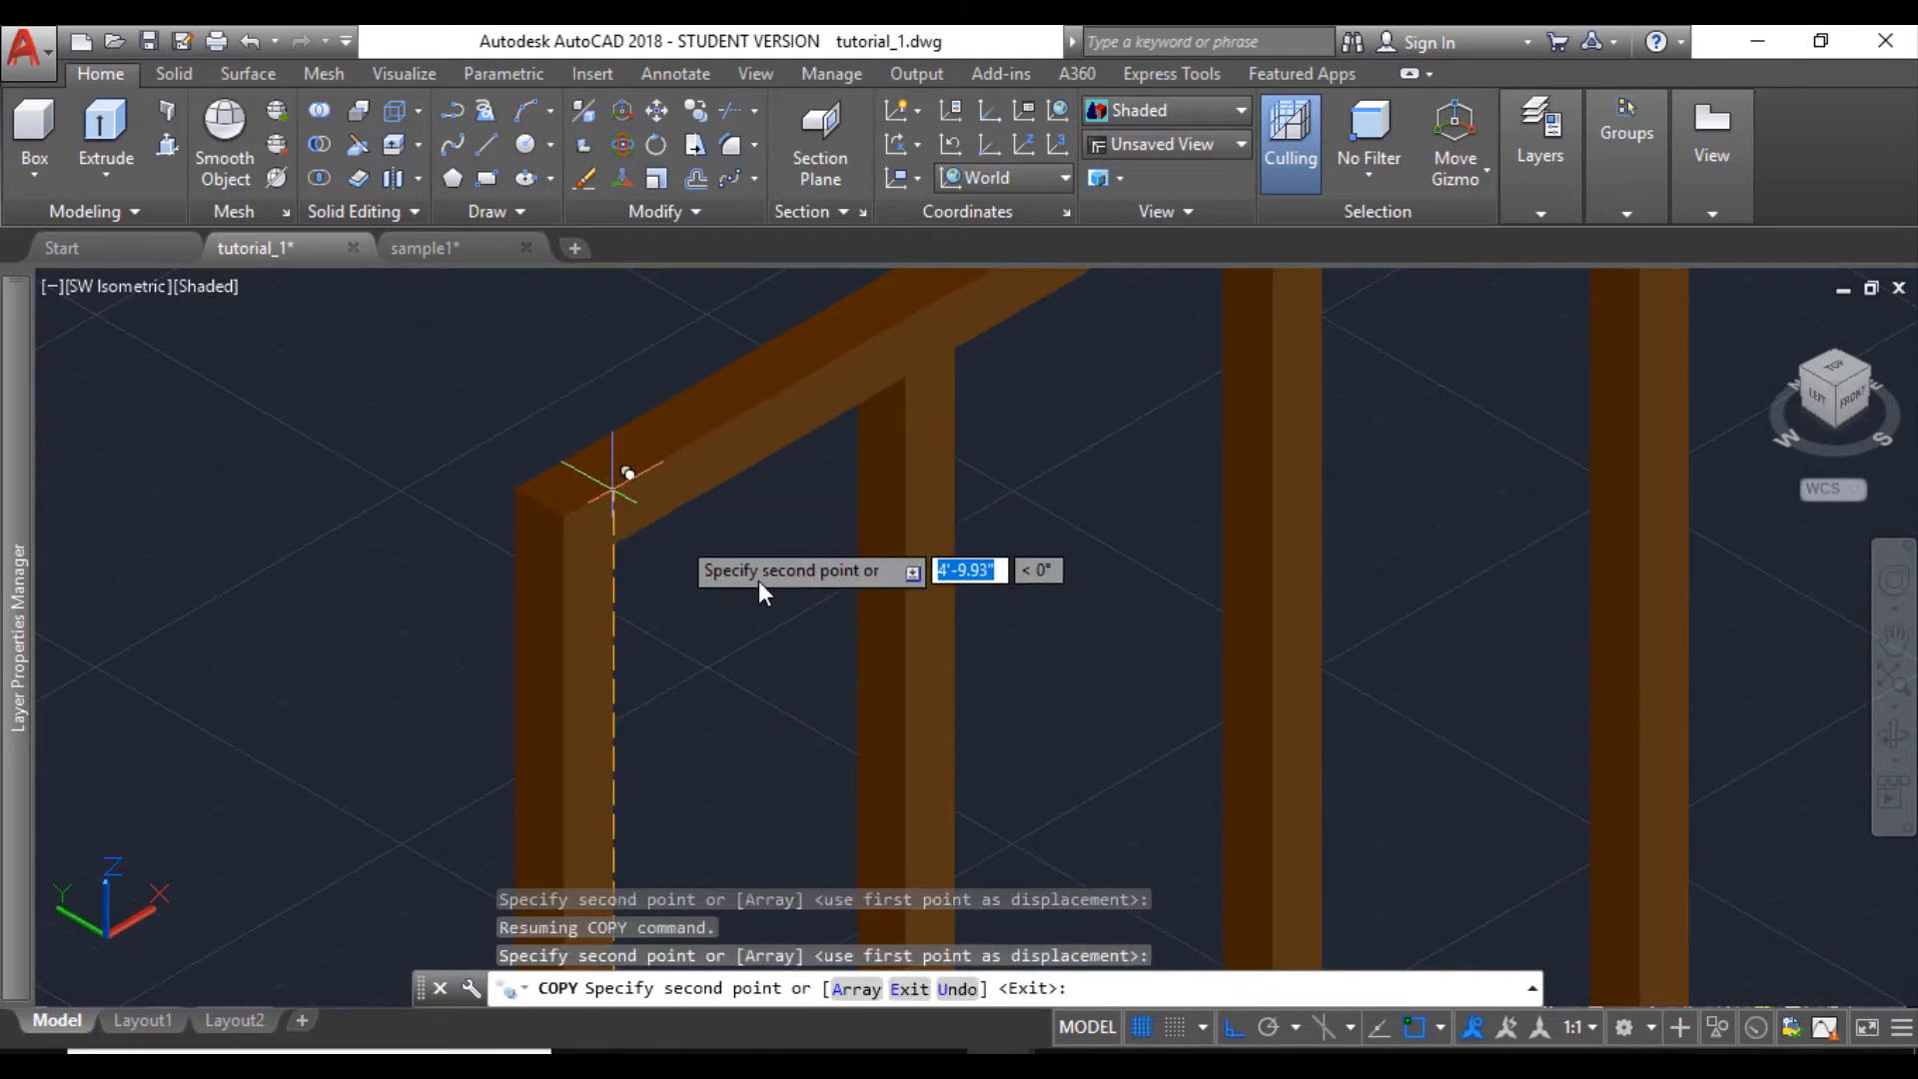
pyautogui.press('Escape')
pyautogui.scroll(-4, 758, 579)
pyautogui.scroll(-2, 894, 537)
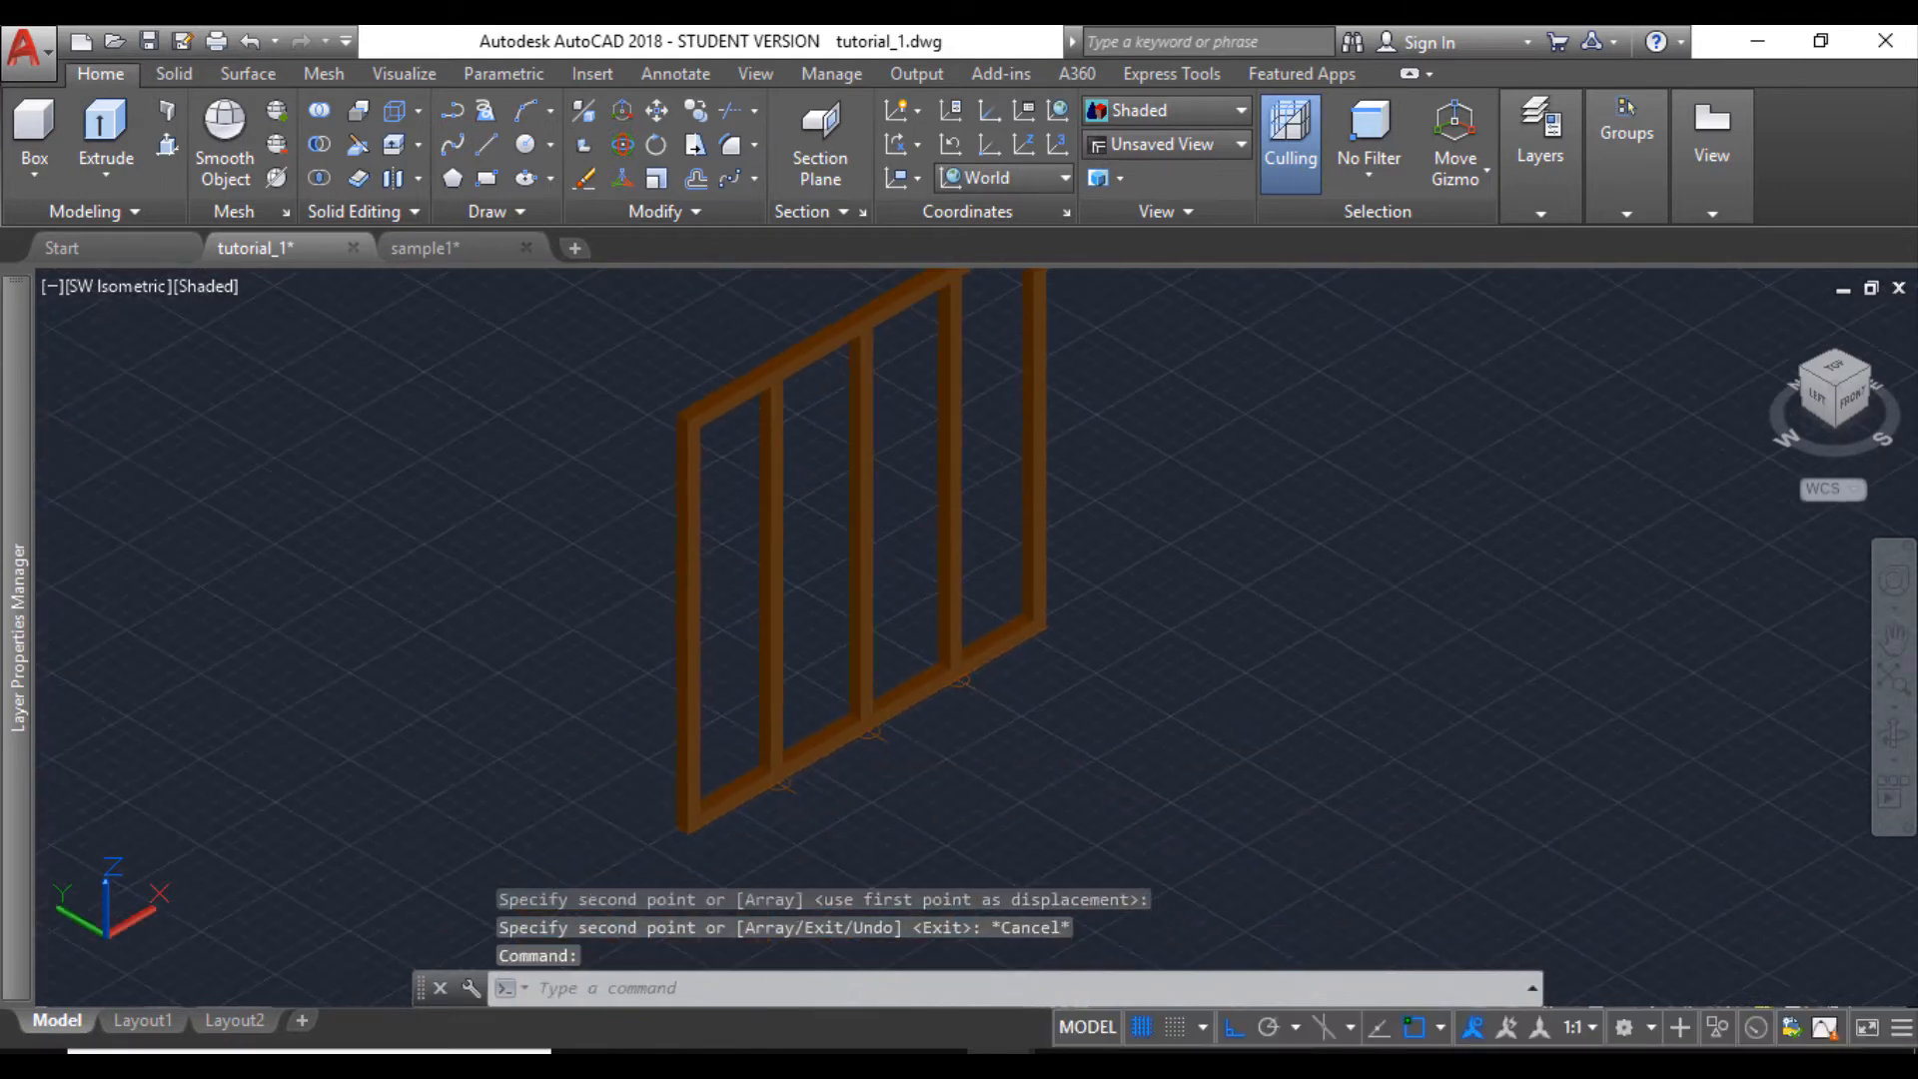
pyautogui.click(1893, 736)
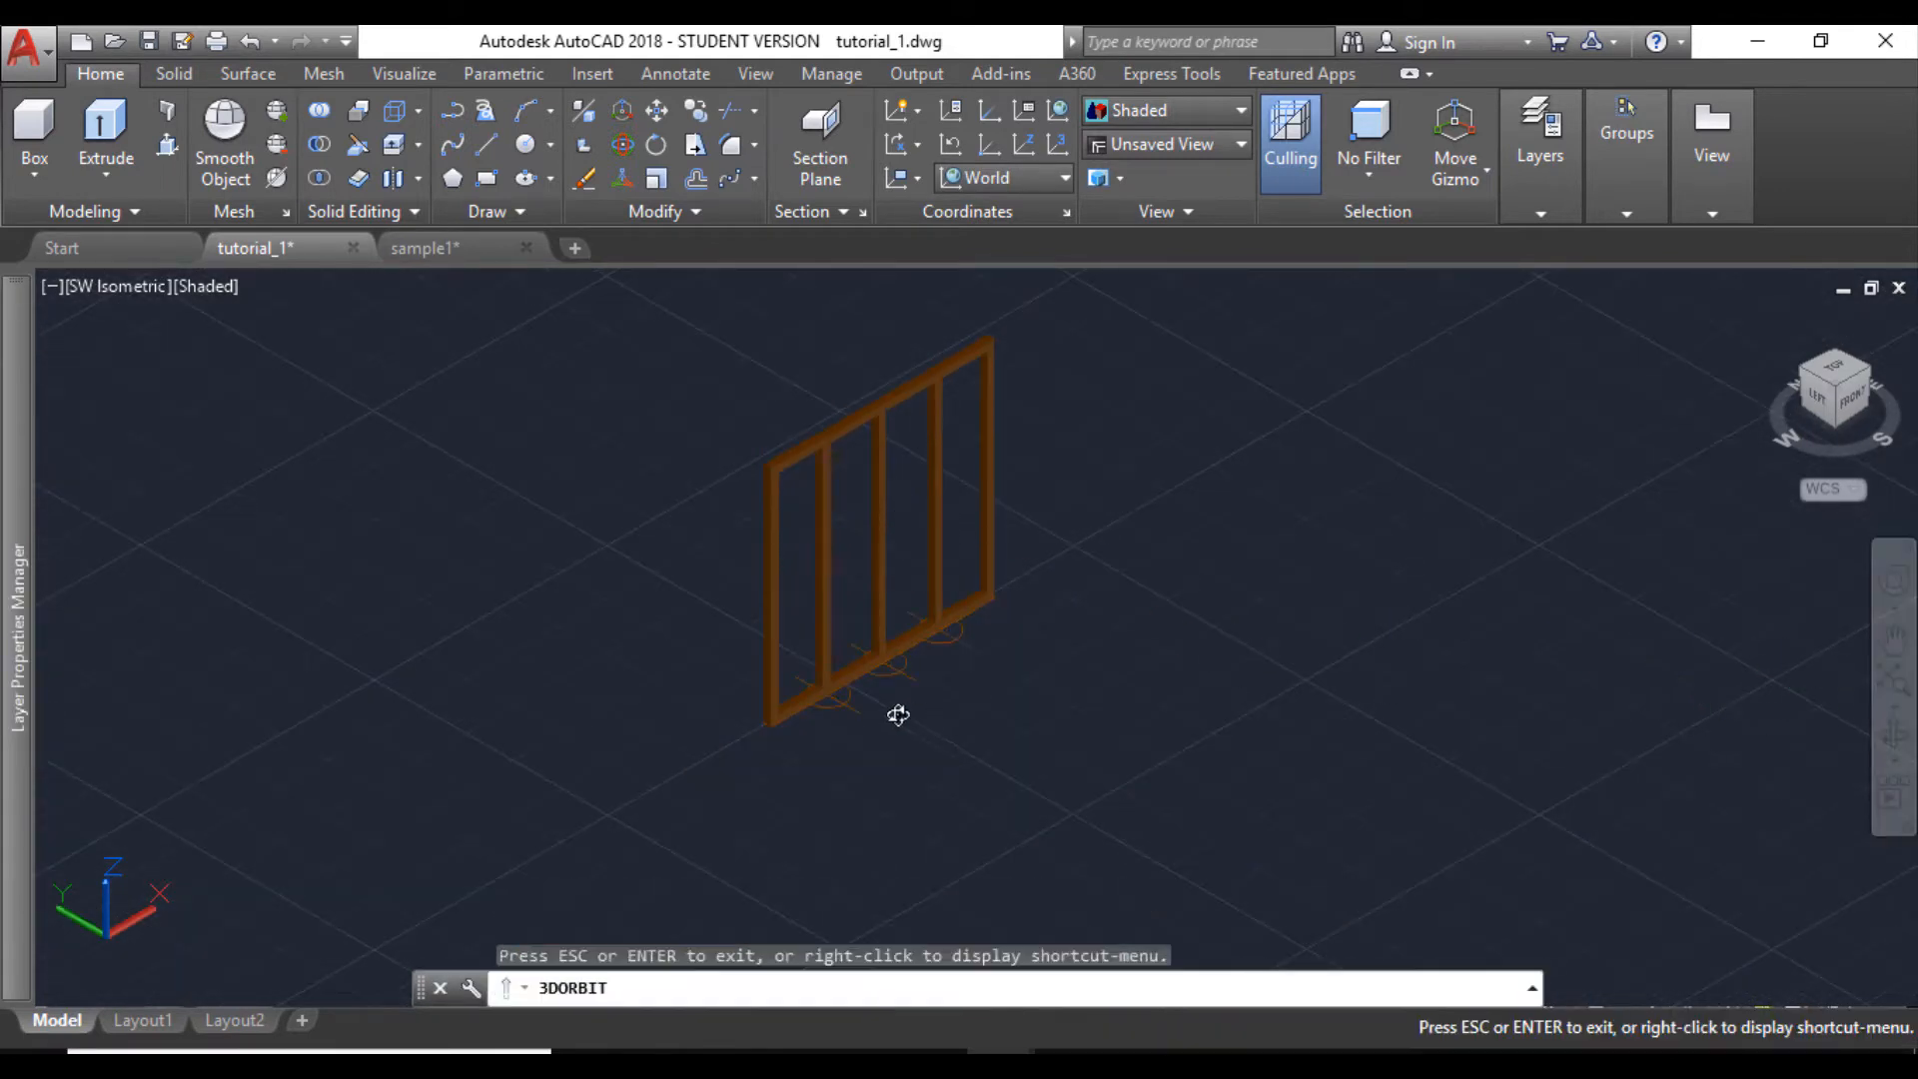
pyautogui.moveTo(899, 715)
pyautogui.mouseDown()
pyautogui.moveTo(869, 758)
pyautogui.moveTo(693, 770)
pyautogui.moveTo(582, 673)
pyautogui.moveTo(878, 687)
pyautogui.mouseUp()
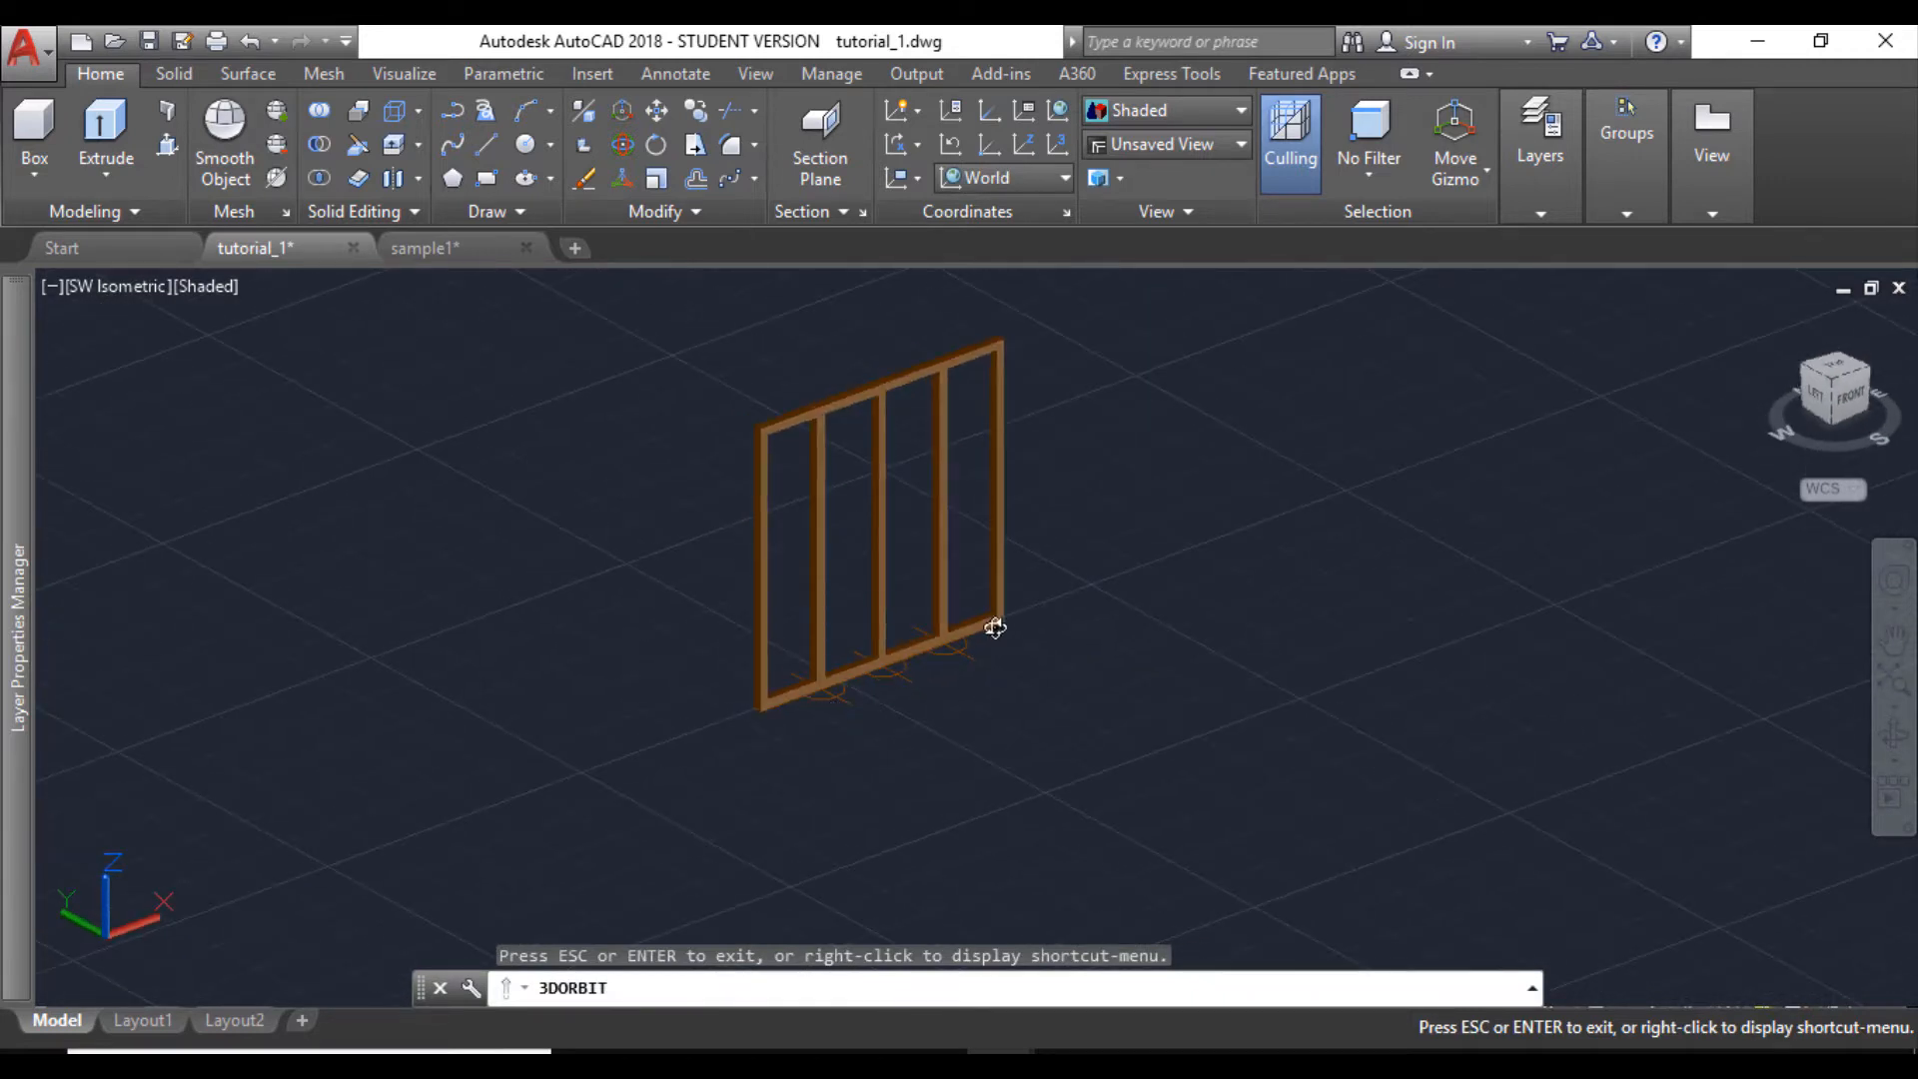
pyautogui.scroll(5, 951, 635)
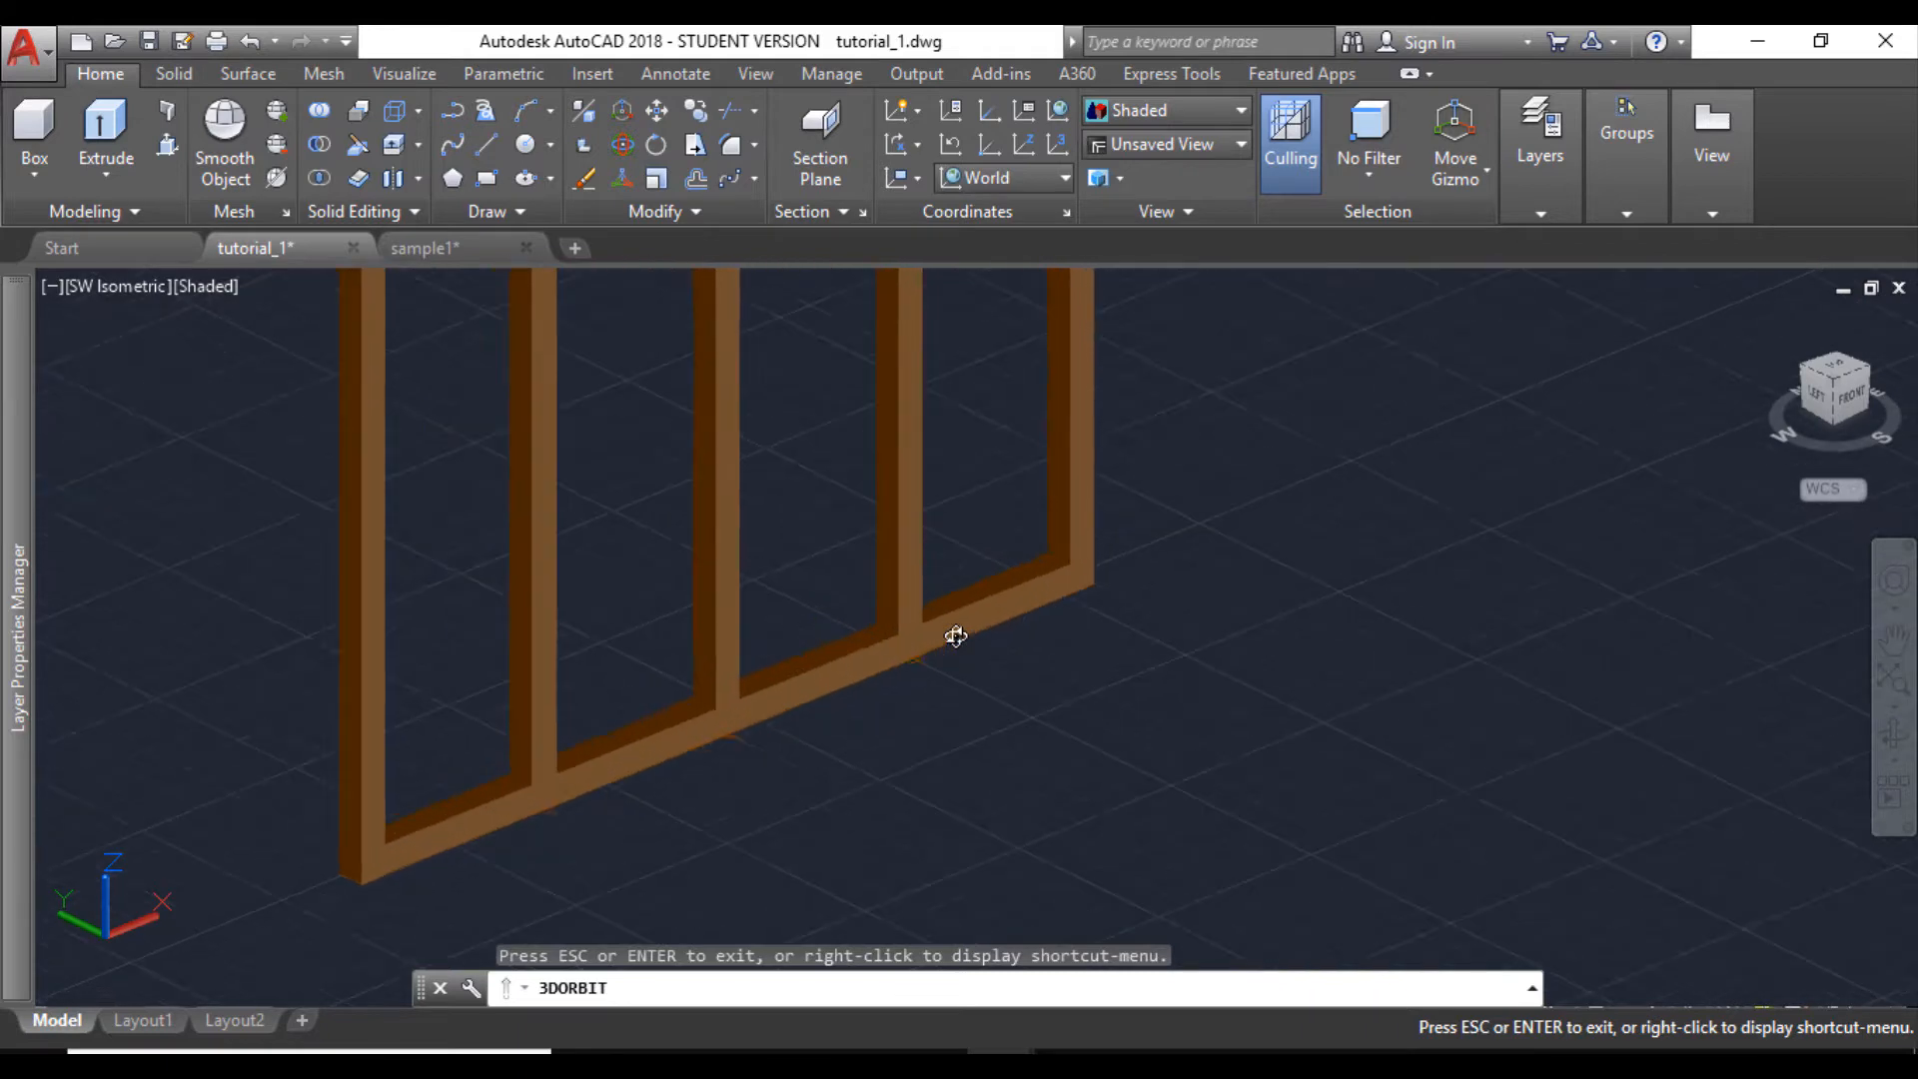
pyautogui.press('Escape')
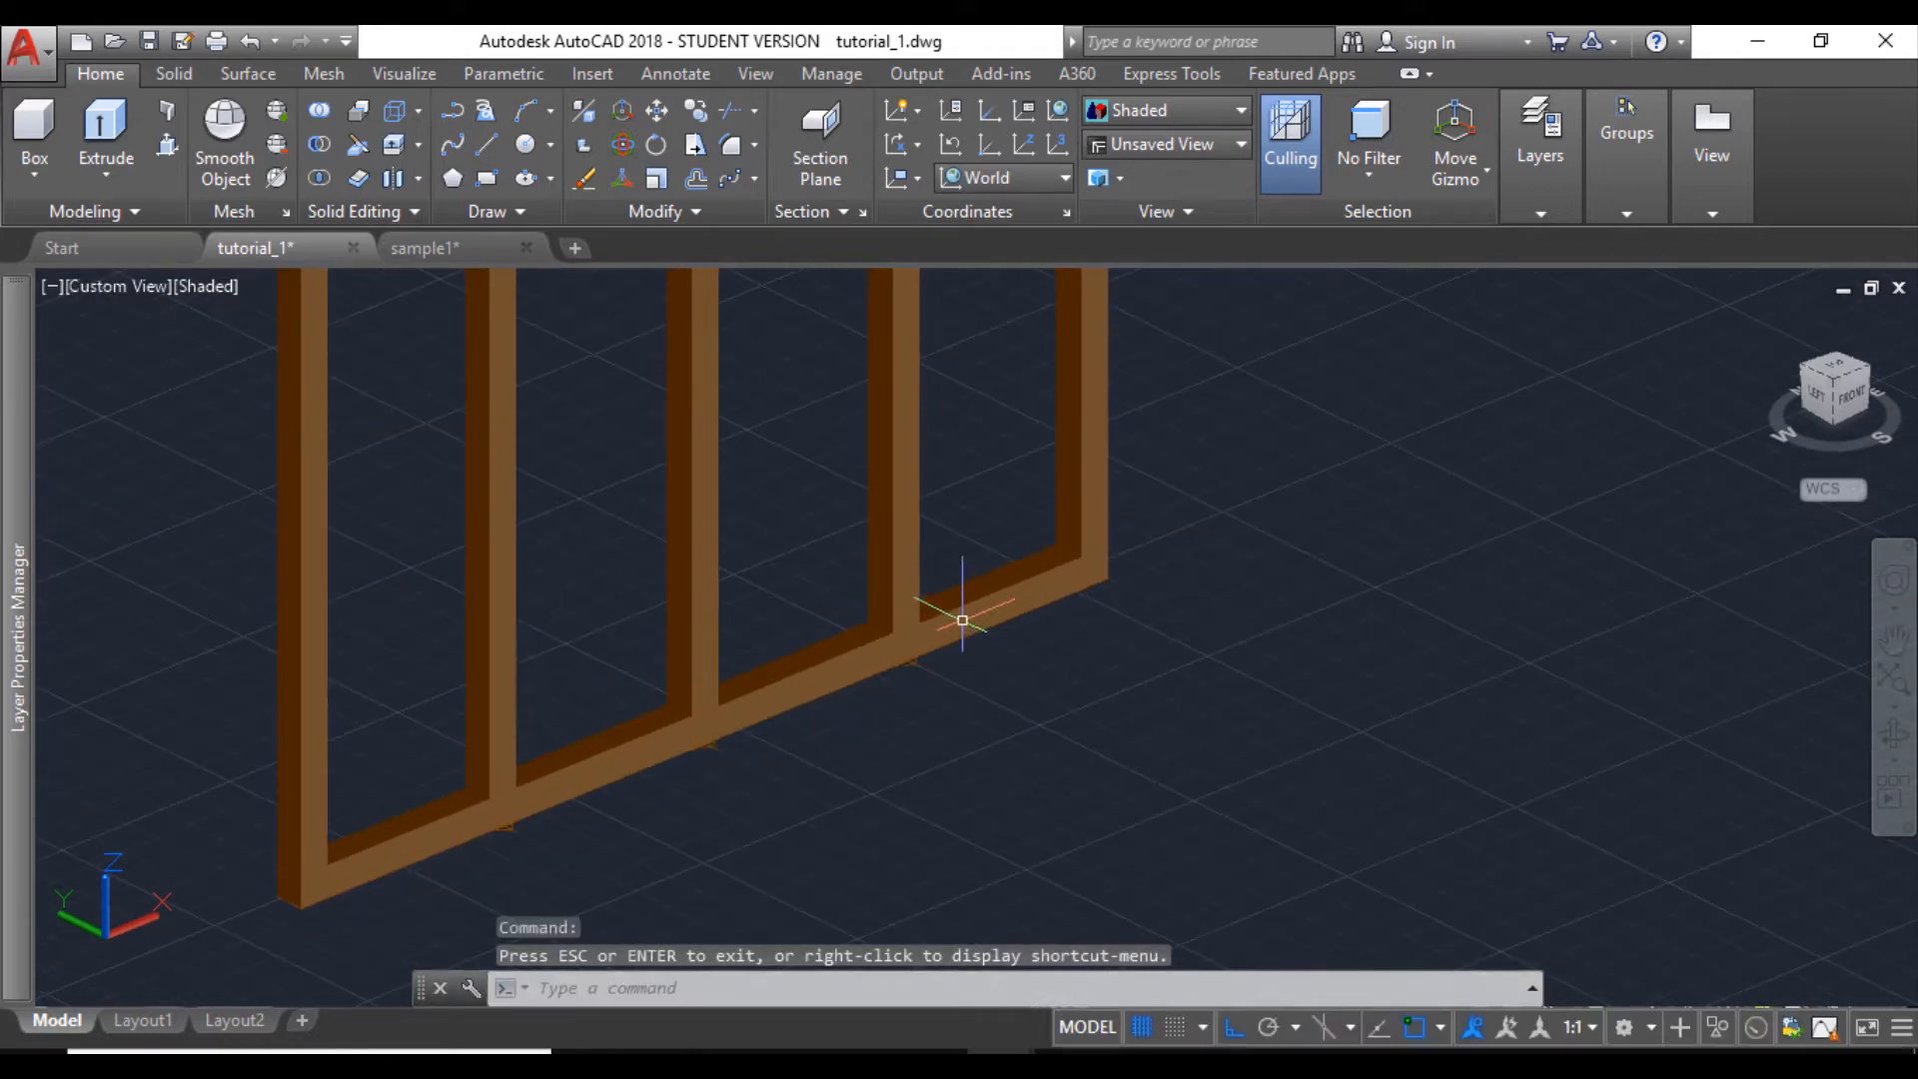
pyautogui.click(485, 155)
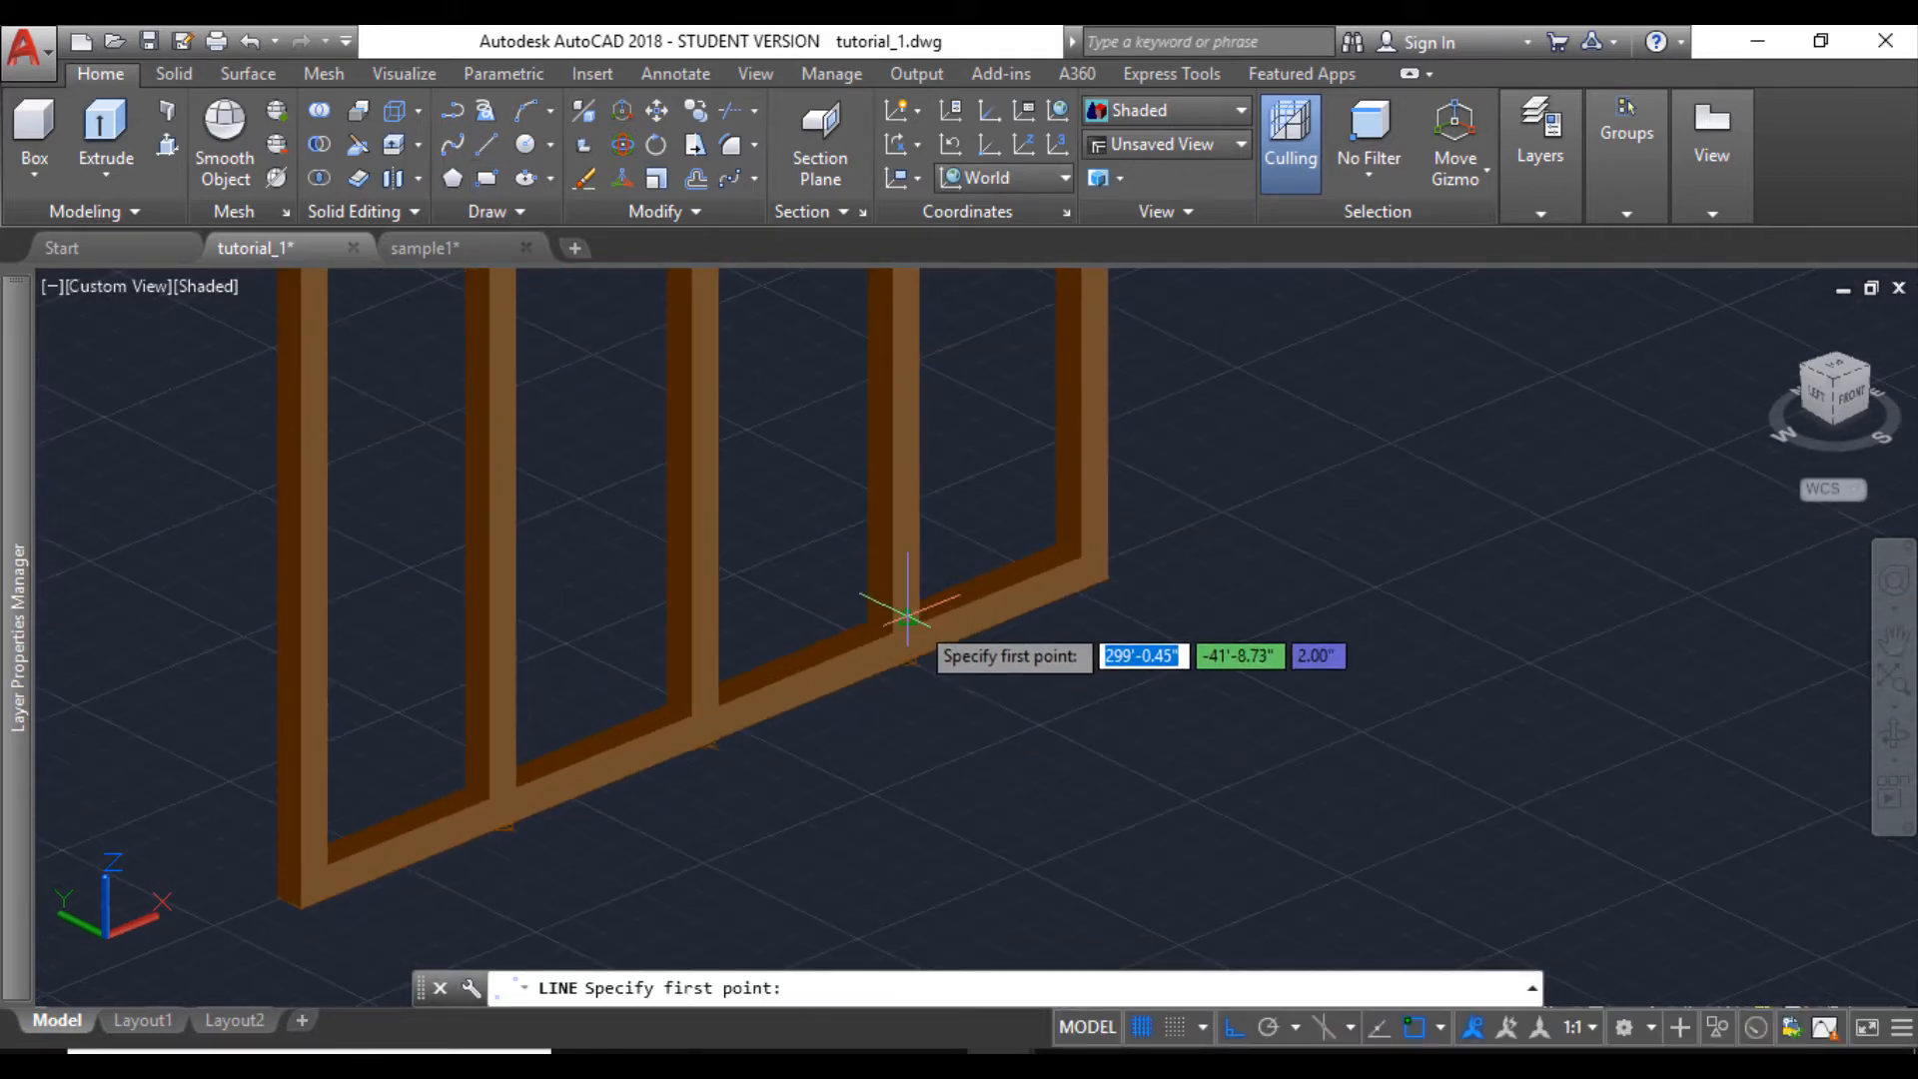
pyautogui.click(1082, 575)
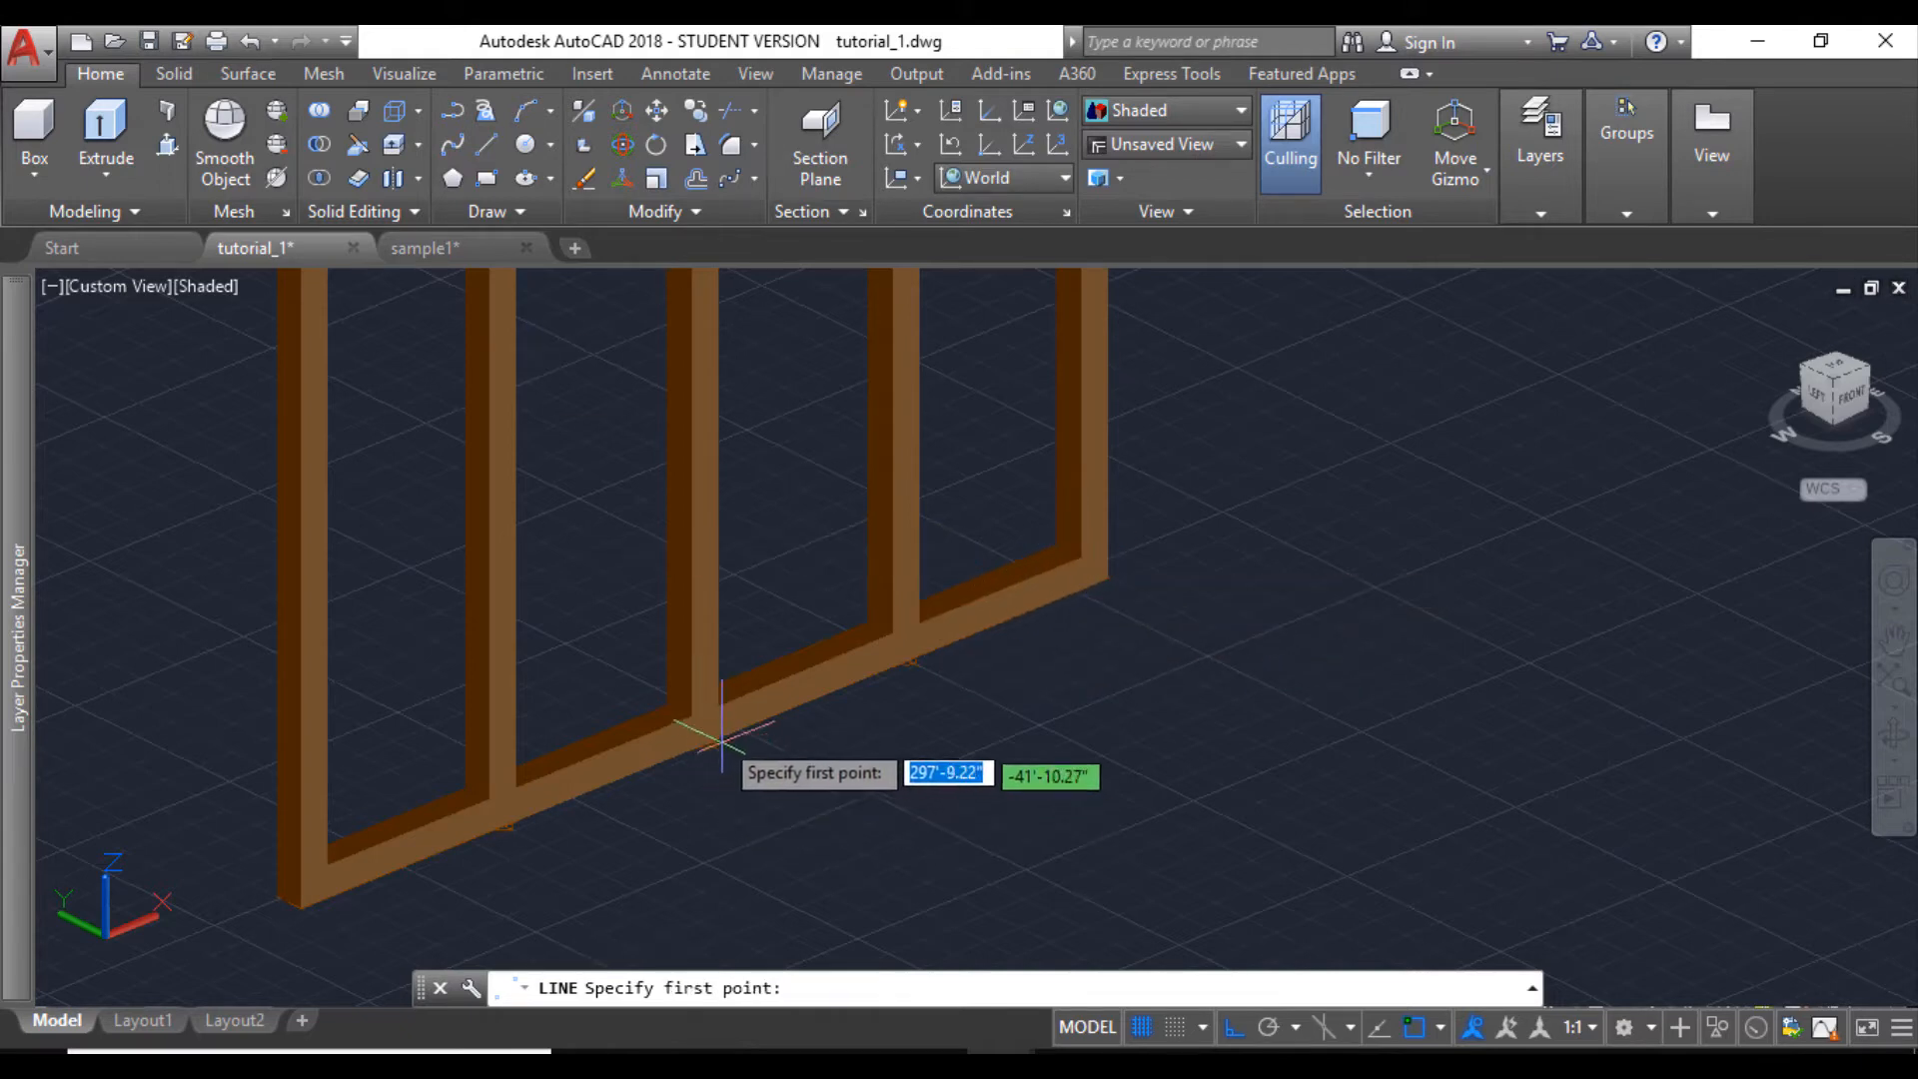
pyautogui.click(717, 705)
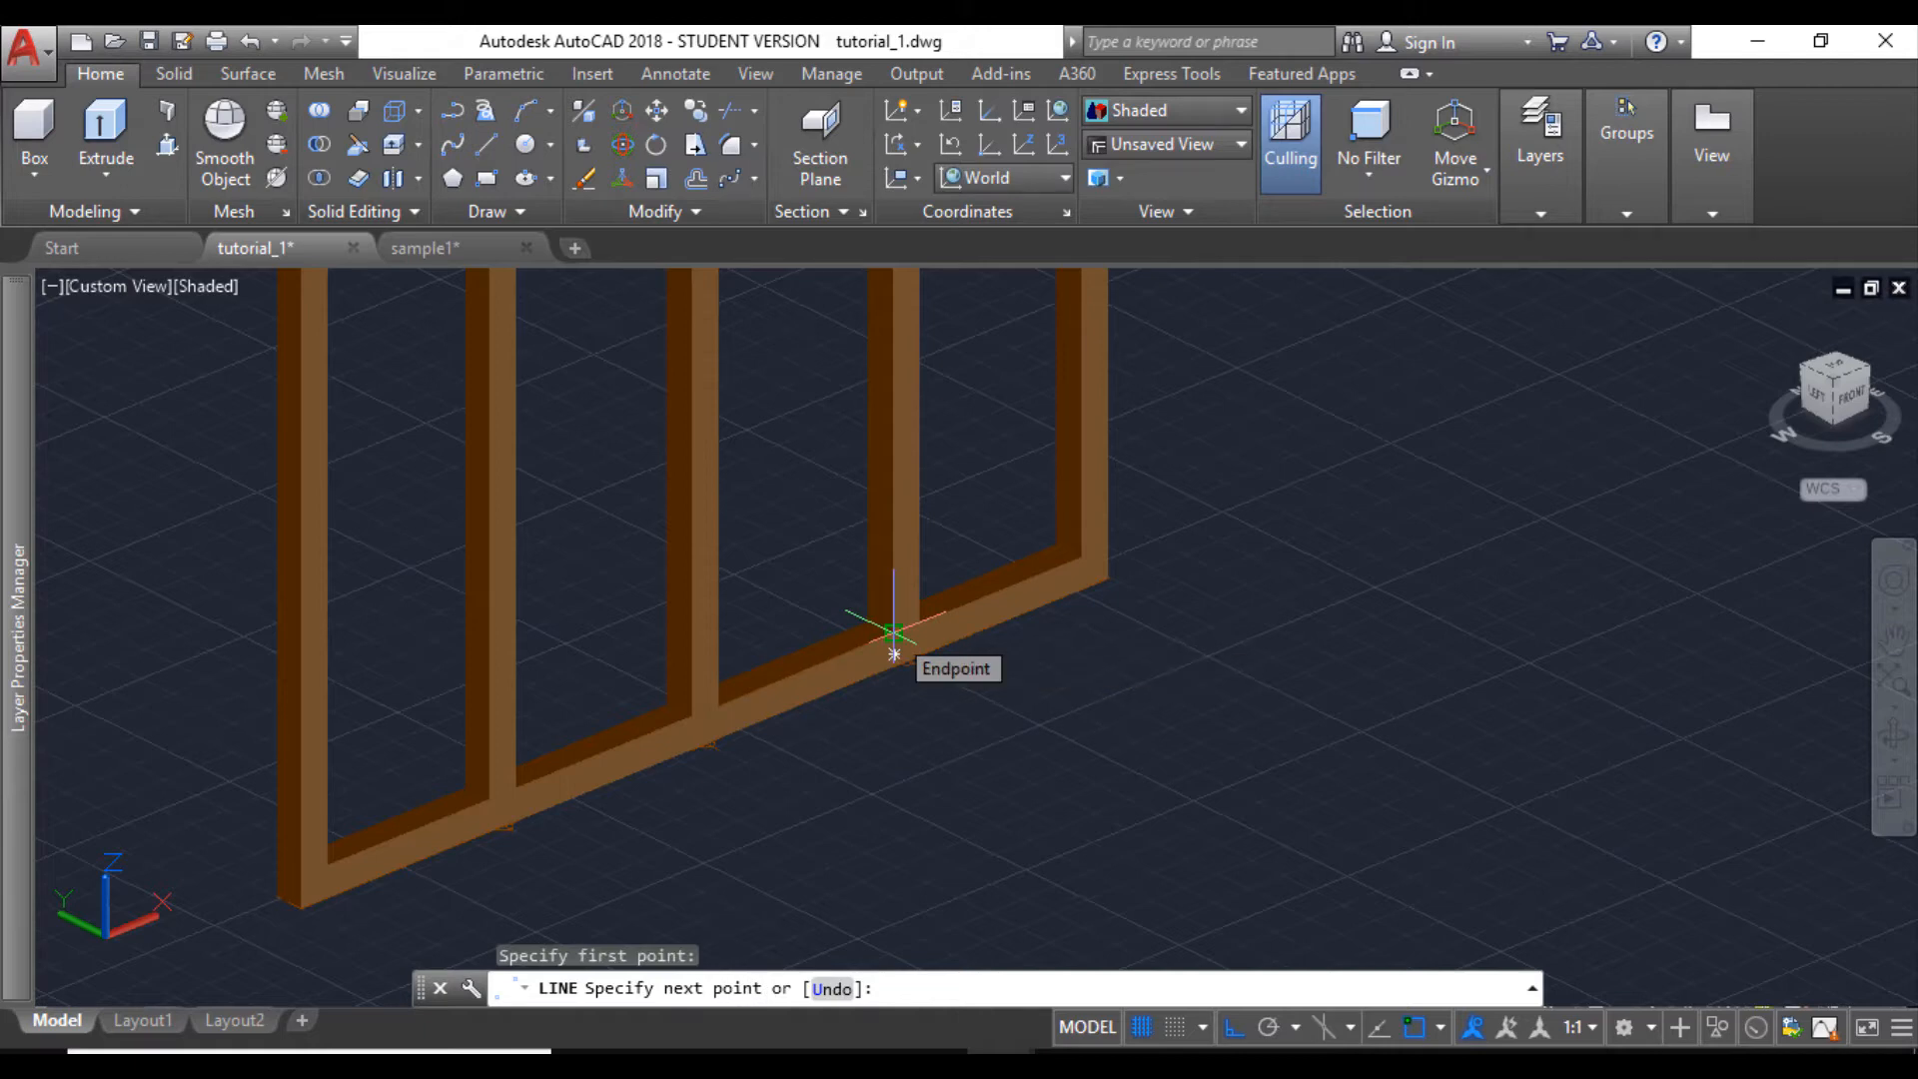
pyautogui.press('Escape')
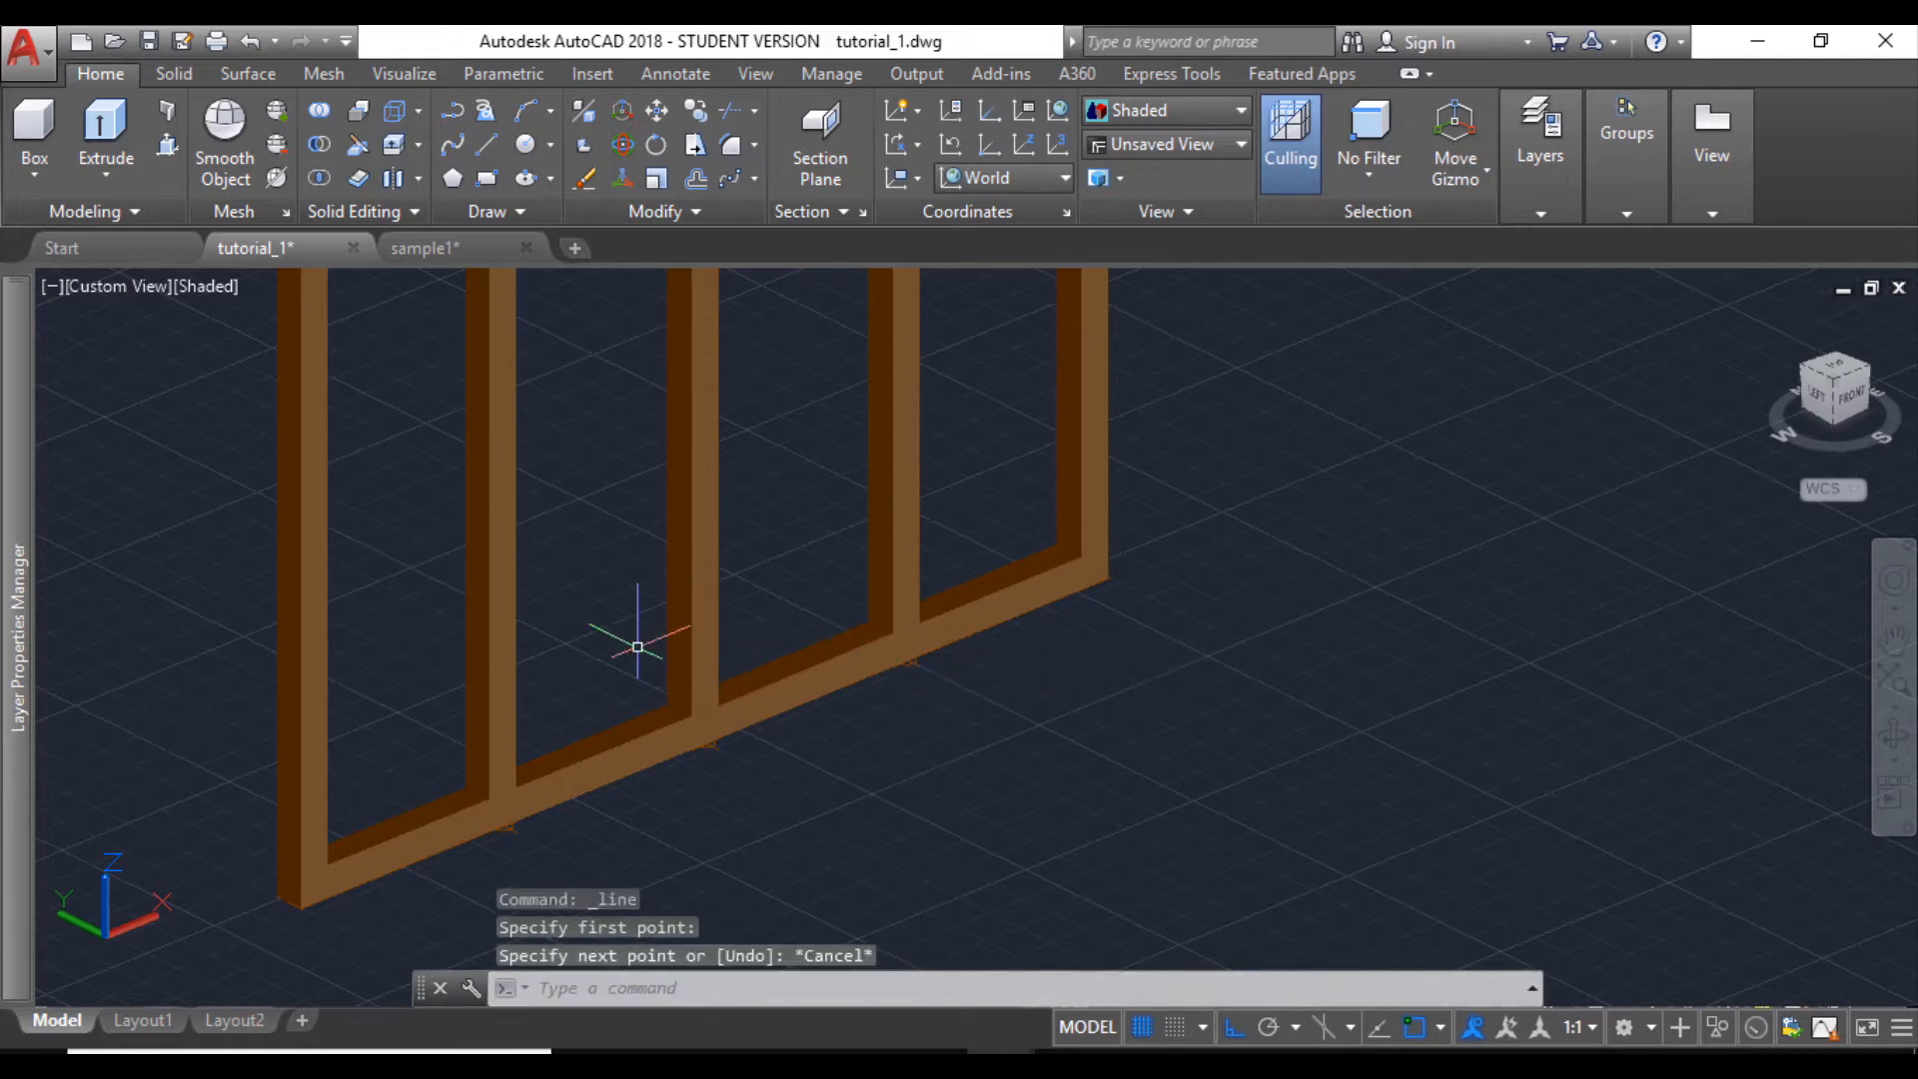
# - Switch to the Top view and make w-glass the current layer
pyautogui.keyDown('shift'); pyautogui.moveTo(481, 682); pyautogui.dragTo(692, 677, button='middle'); pyautogui.keyUp('shift')
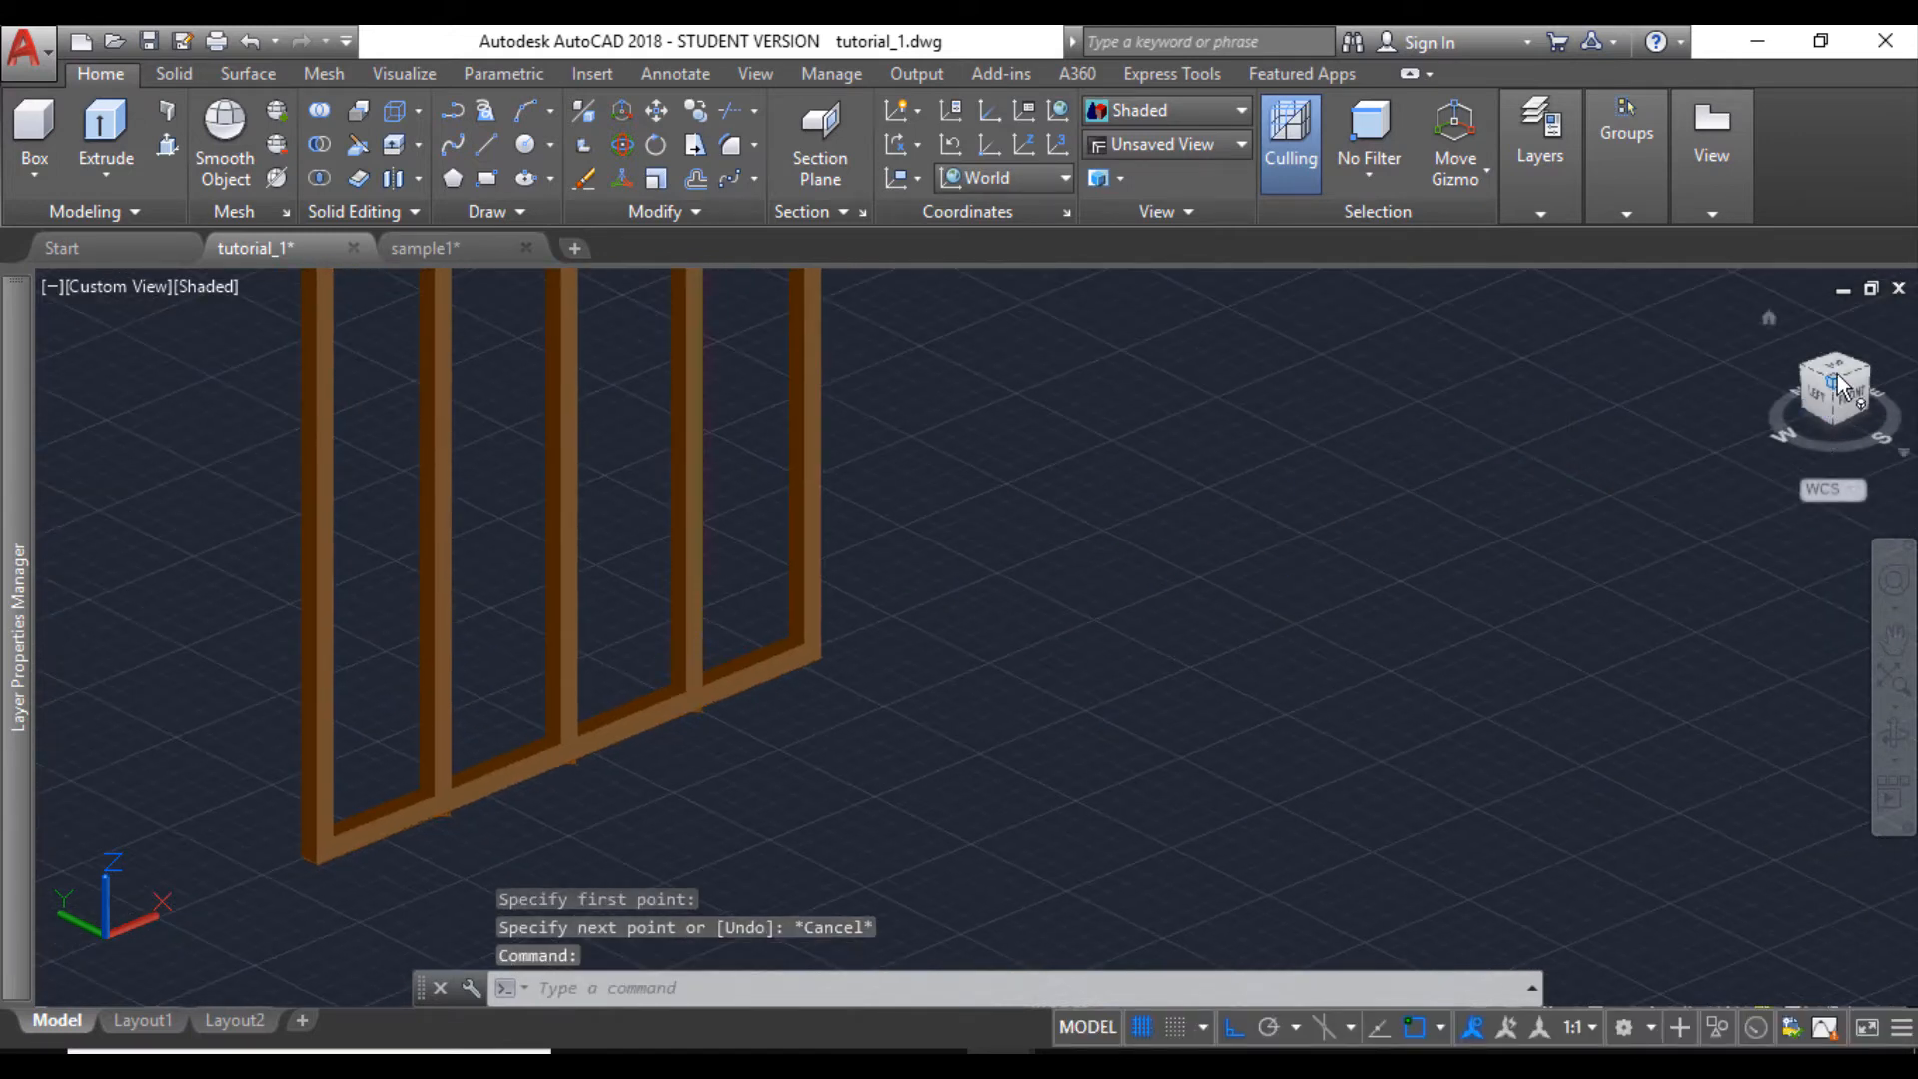
pyautogui.click(88, 286)
pyautogui.click(147, 352)
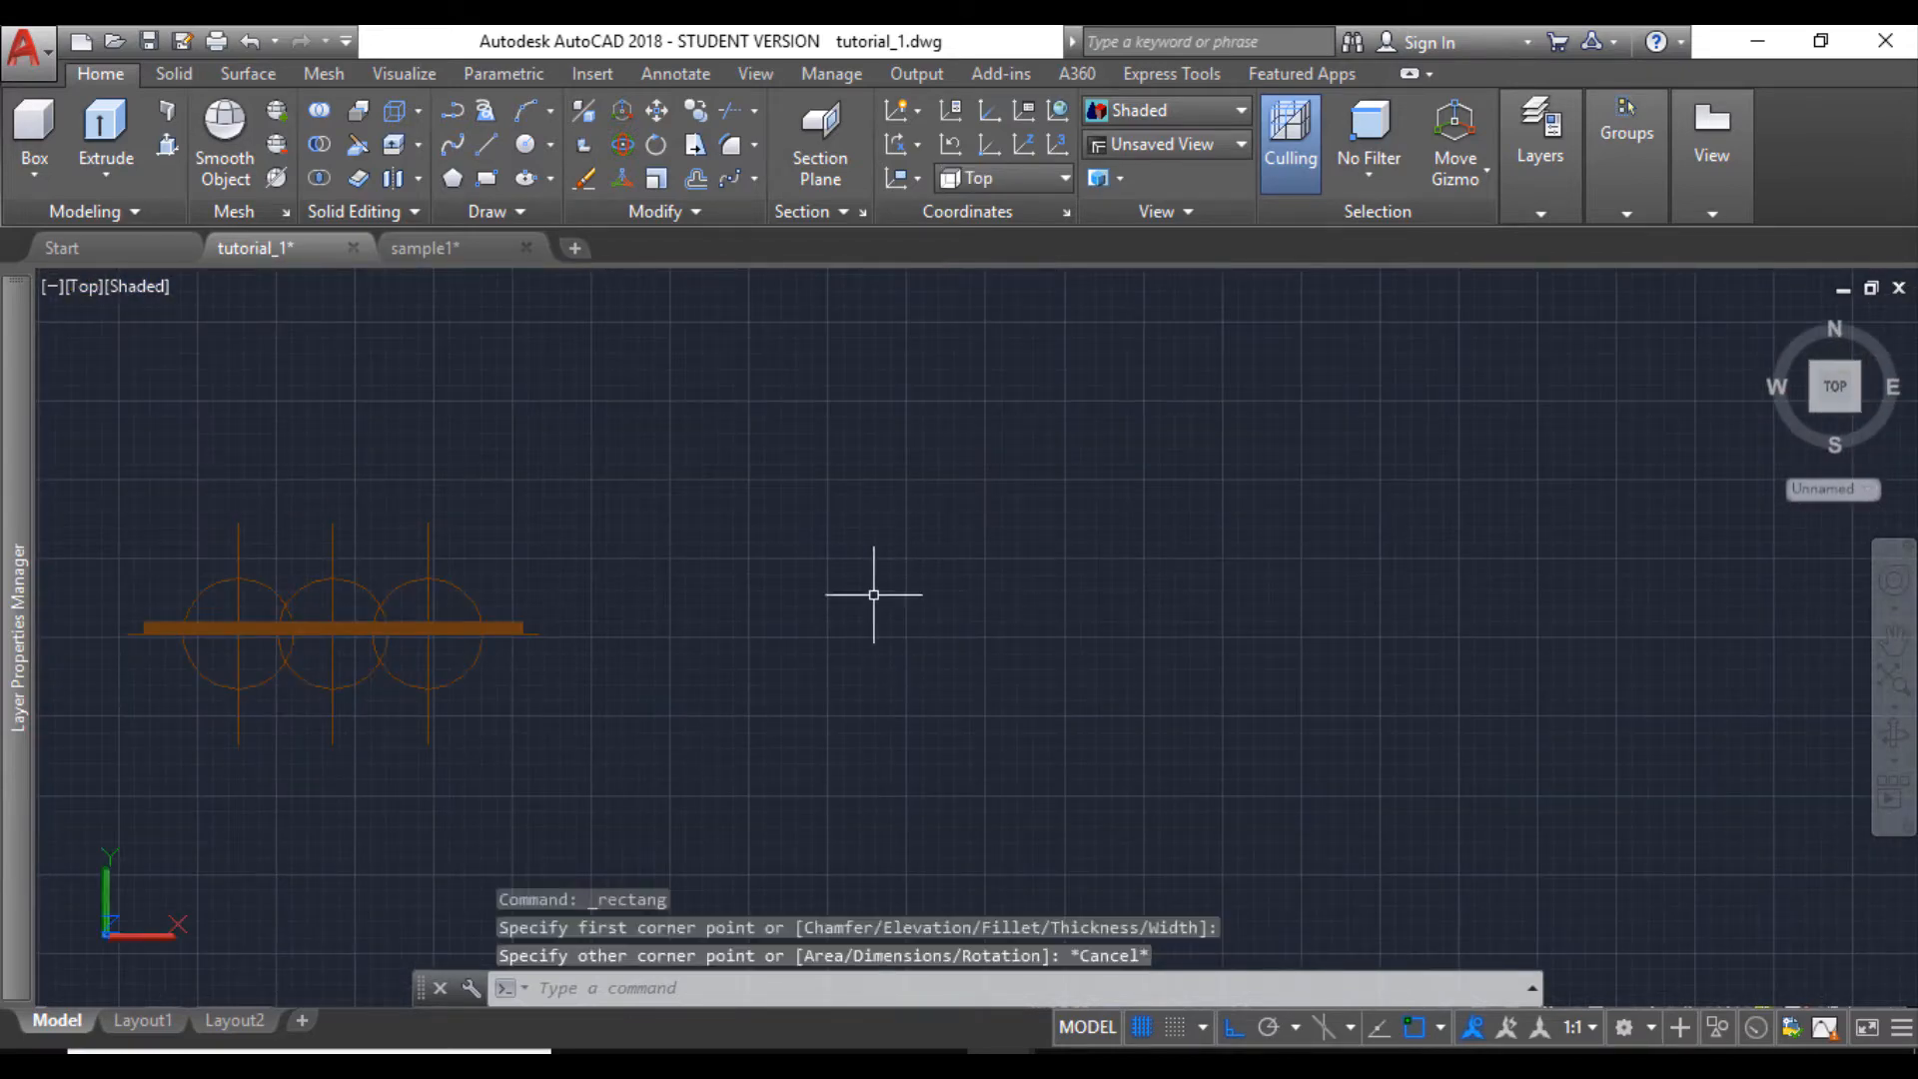
pyautogui.moveTo(8, 709)
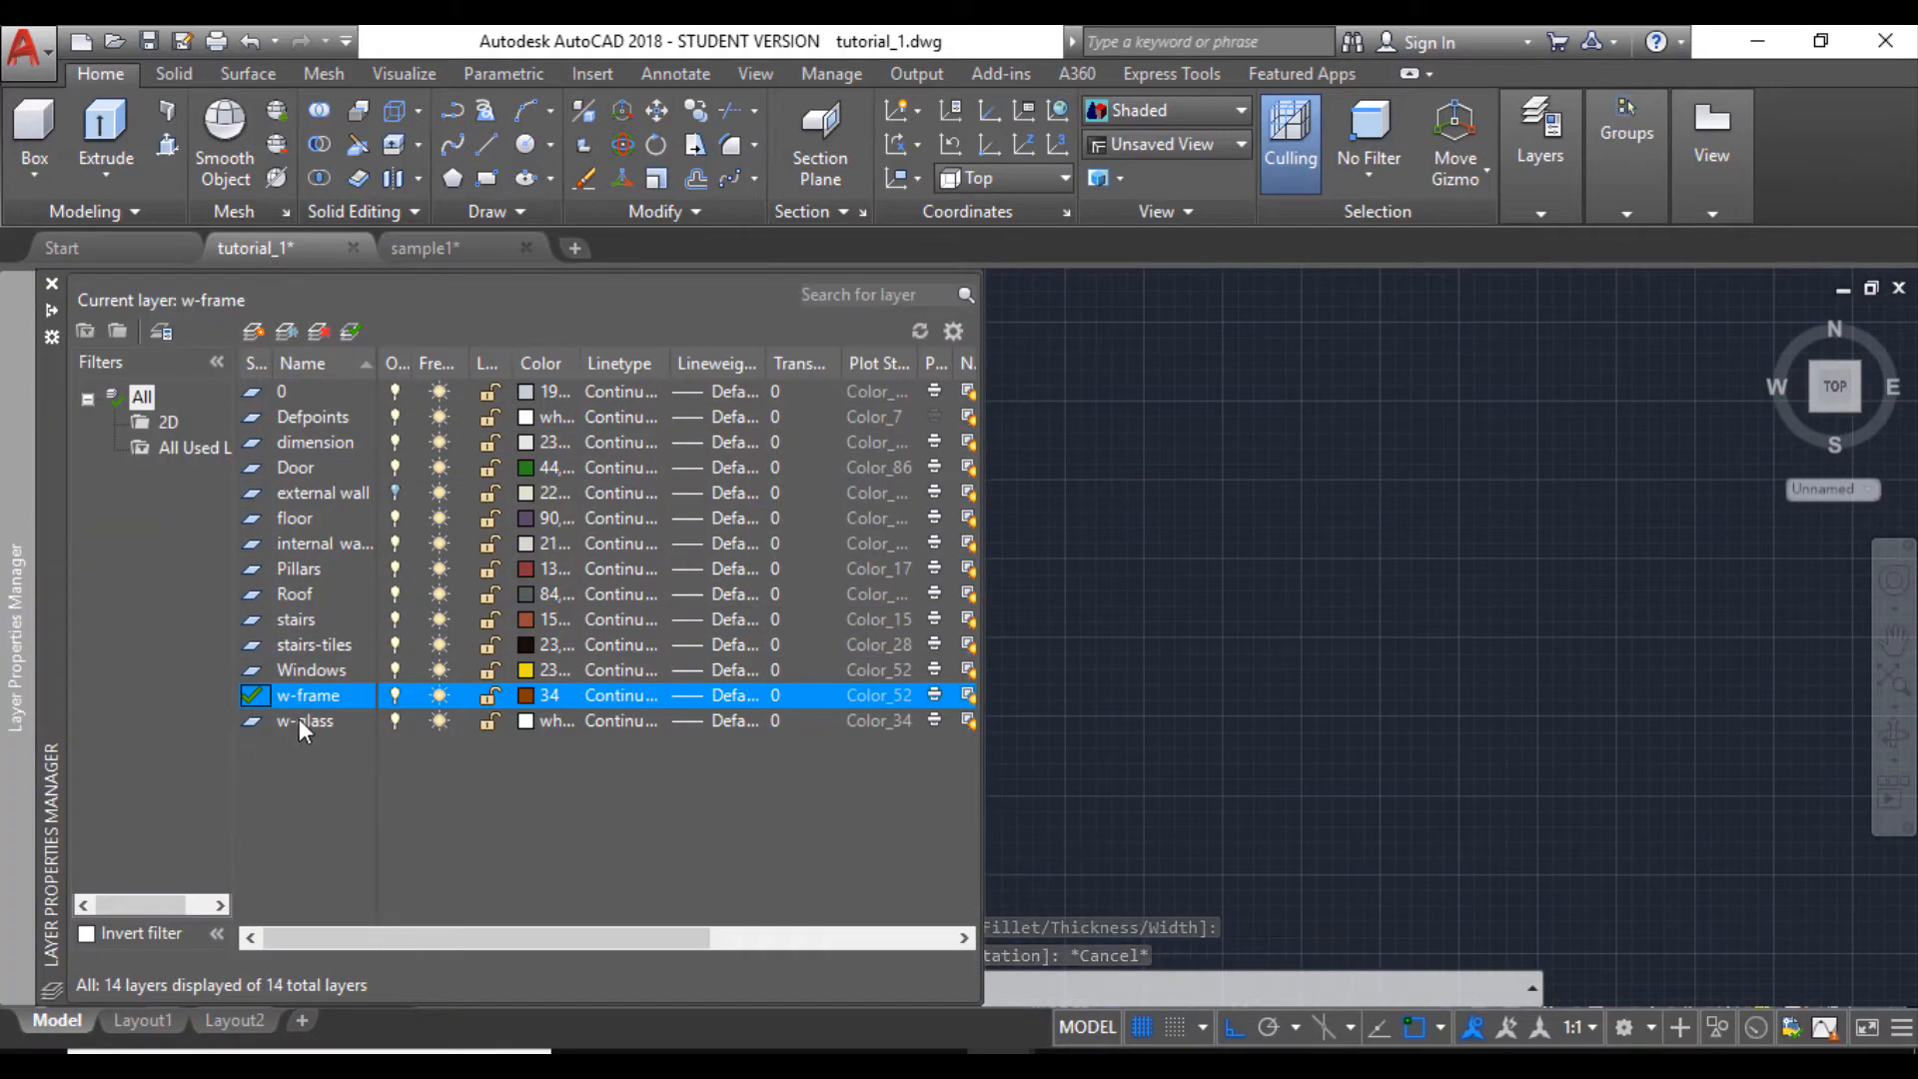
pyautogui.click(297, 717)
pyautogui.doubleClick(248, 722)
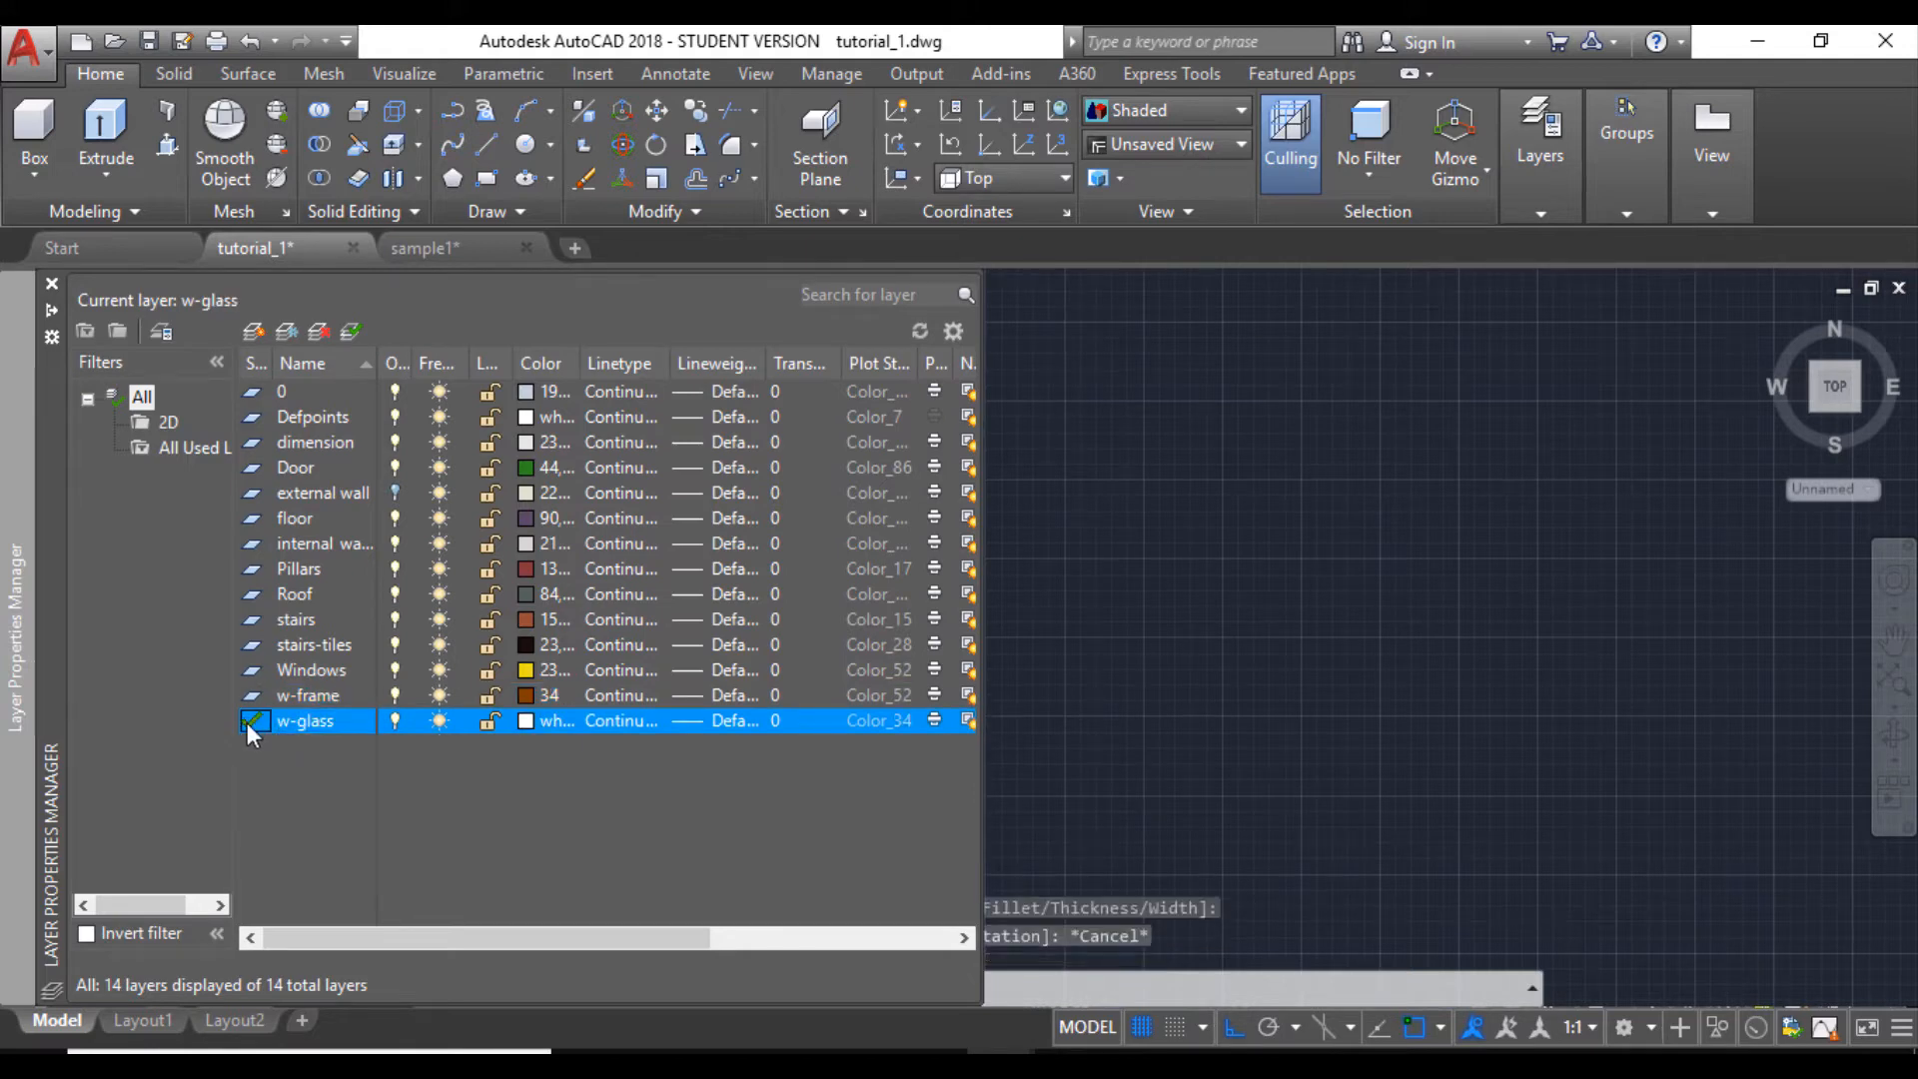
# - Draw a 1' by 0.2" rectangle beside the window frame as the glass profile
pyautogui.click(488, 180)
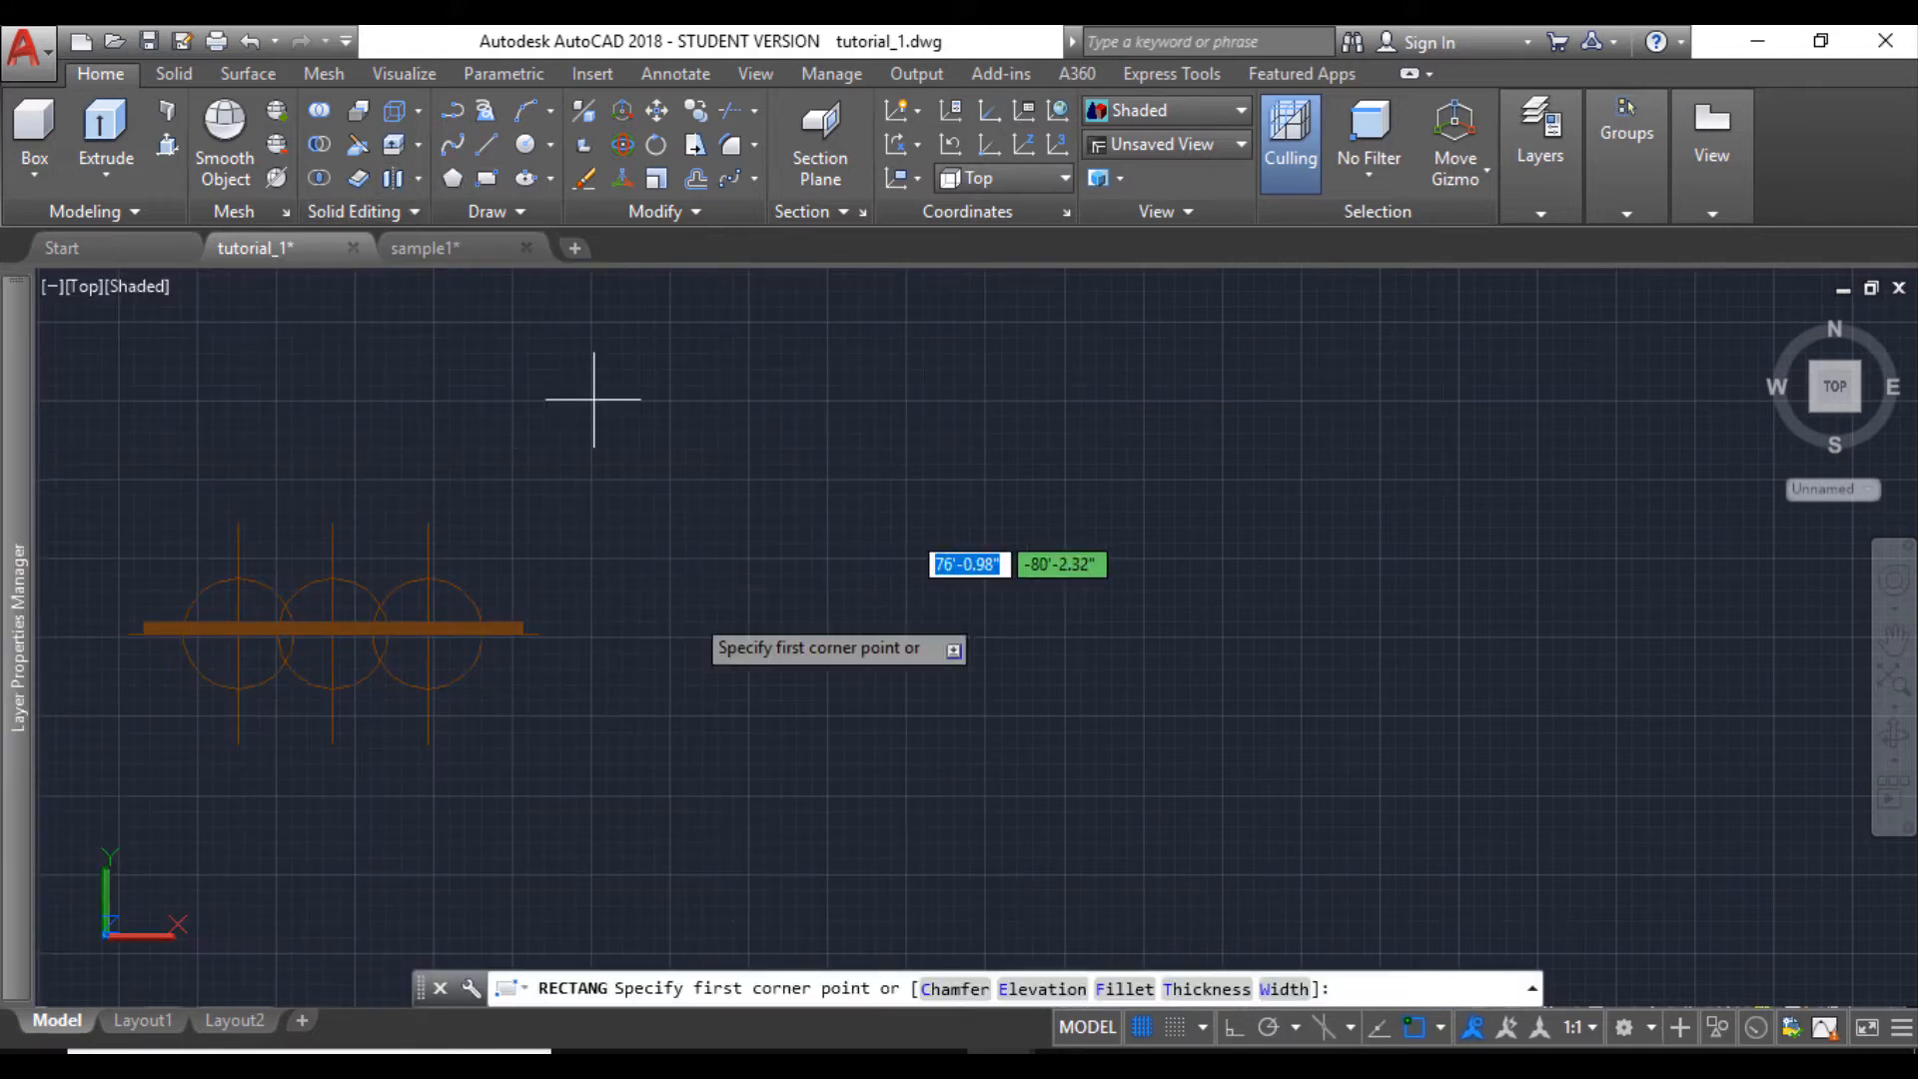
pyautogui.click(671, 627)
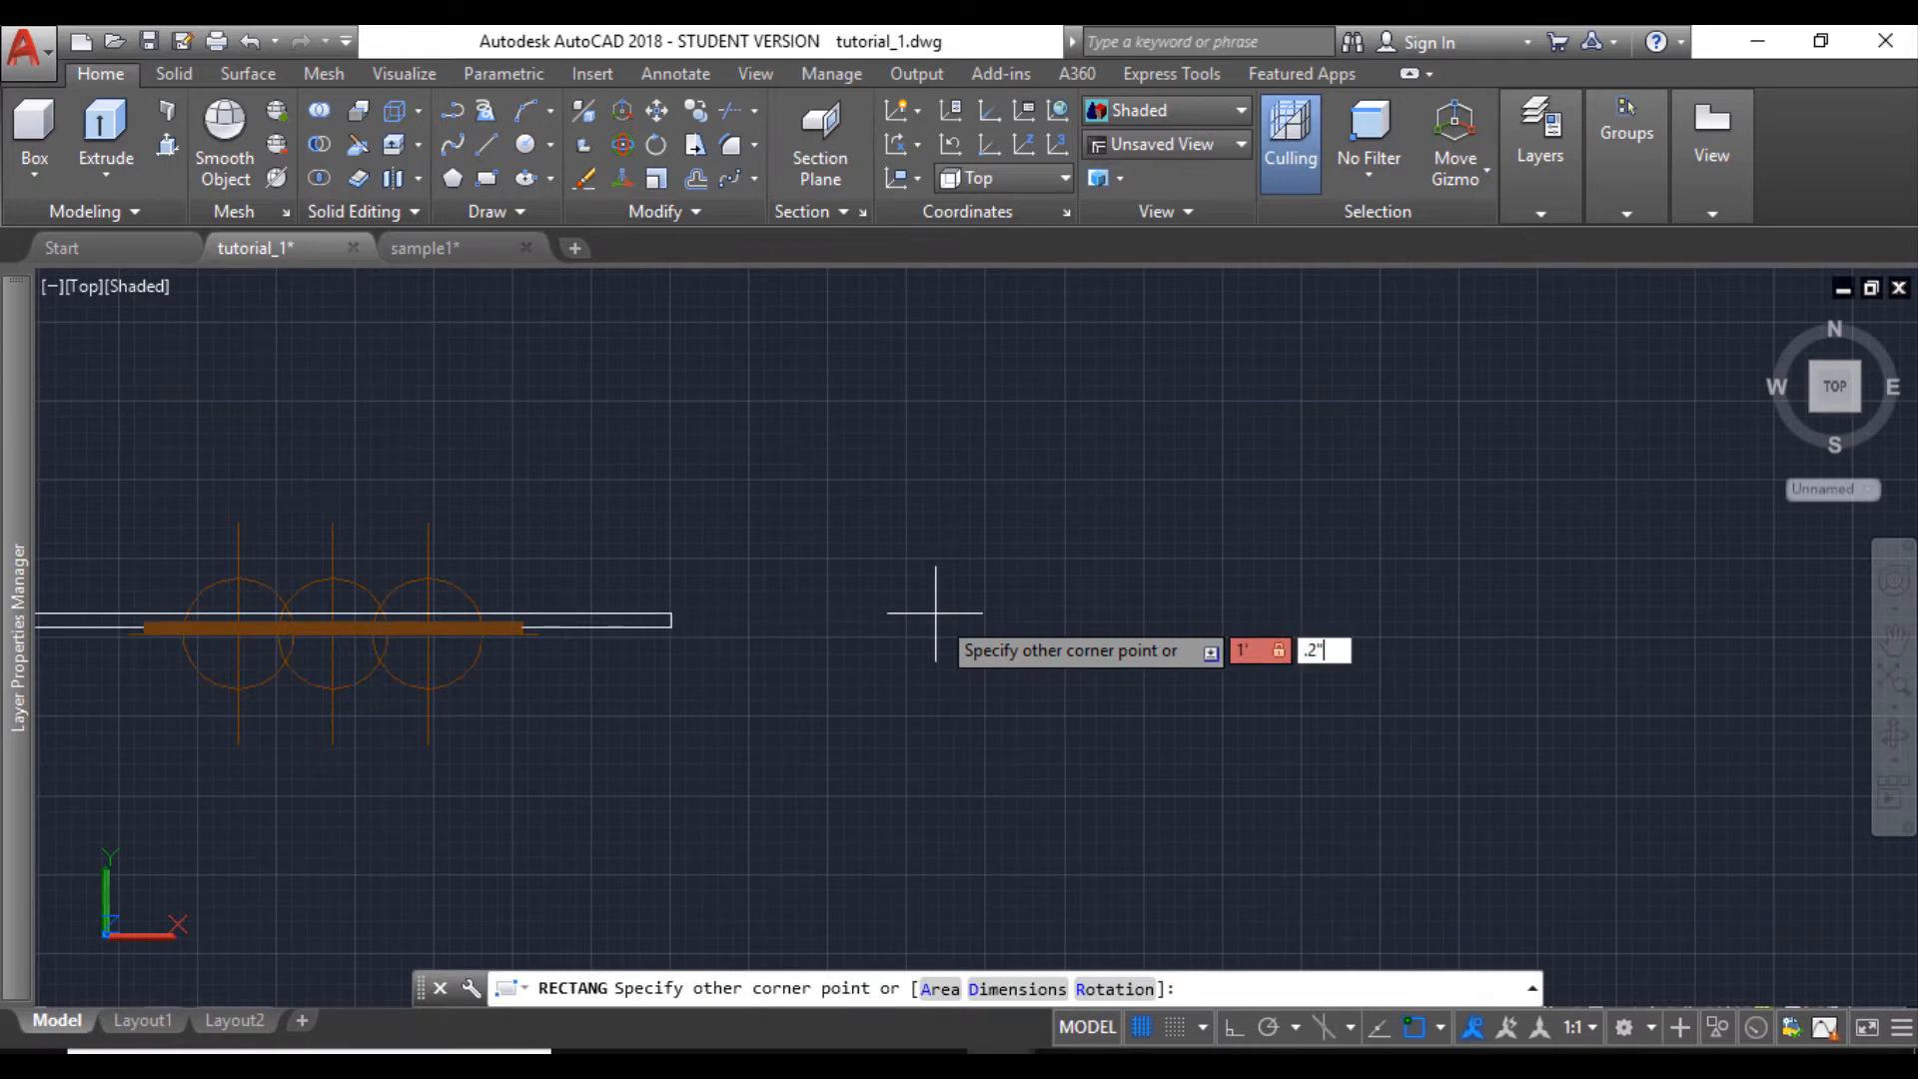
pyautogui.press('Return')
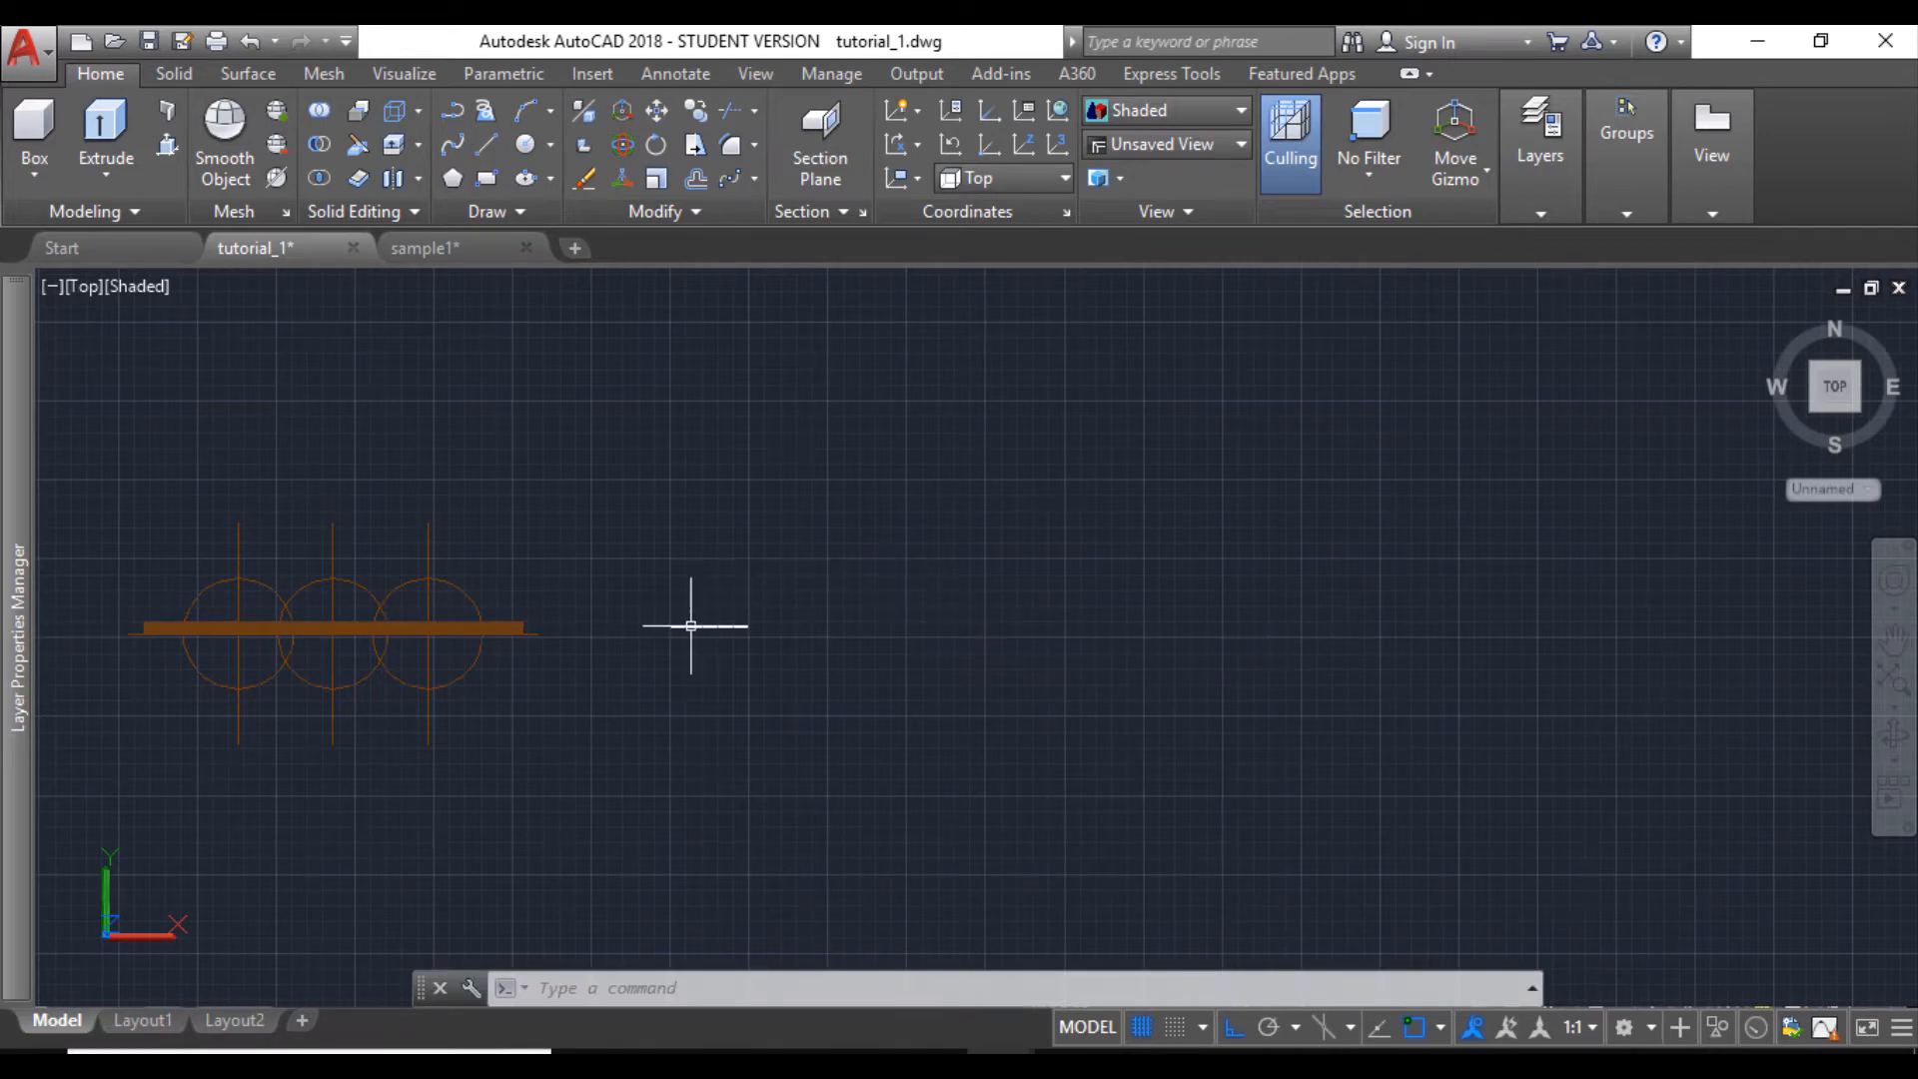
pyautogui.scroll(9, 692, 626)
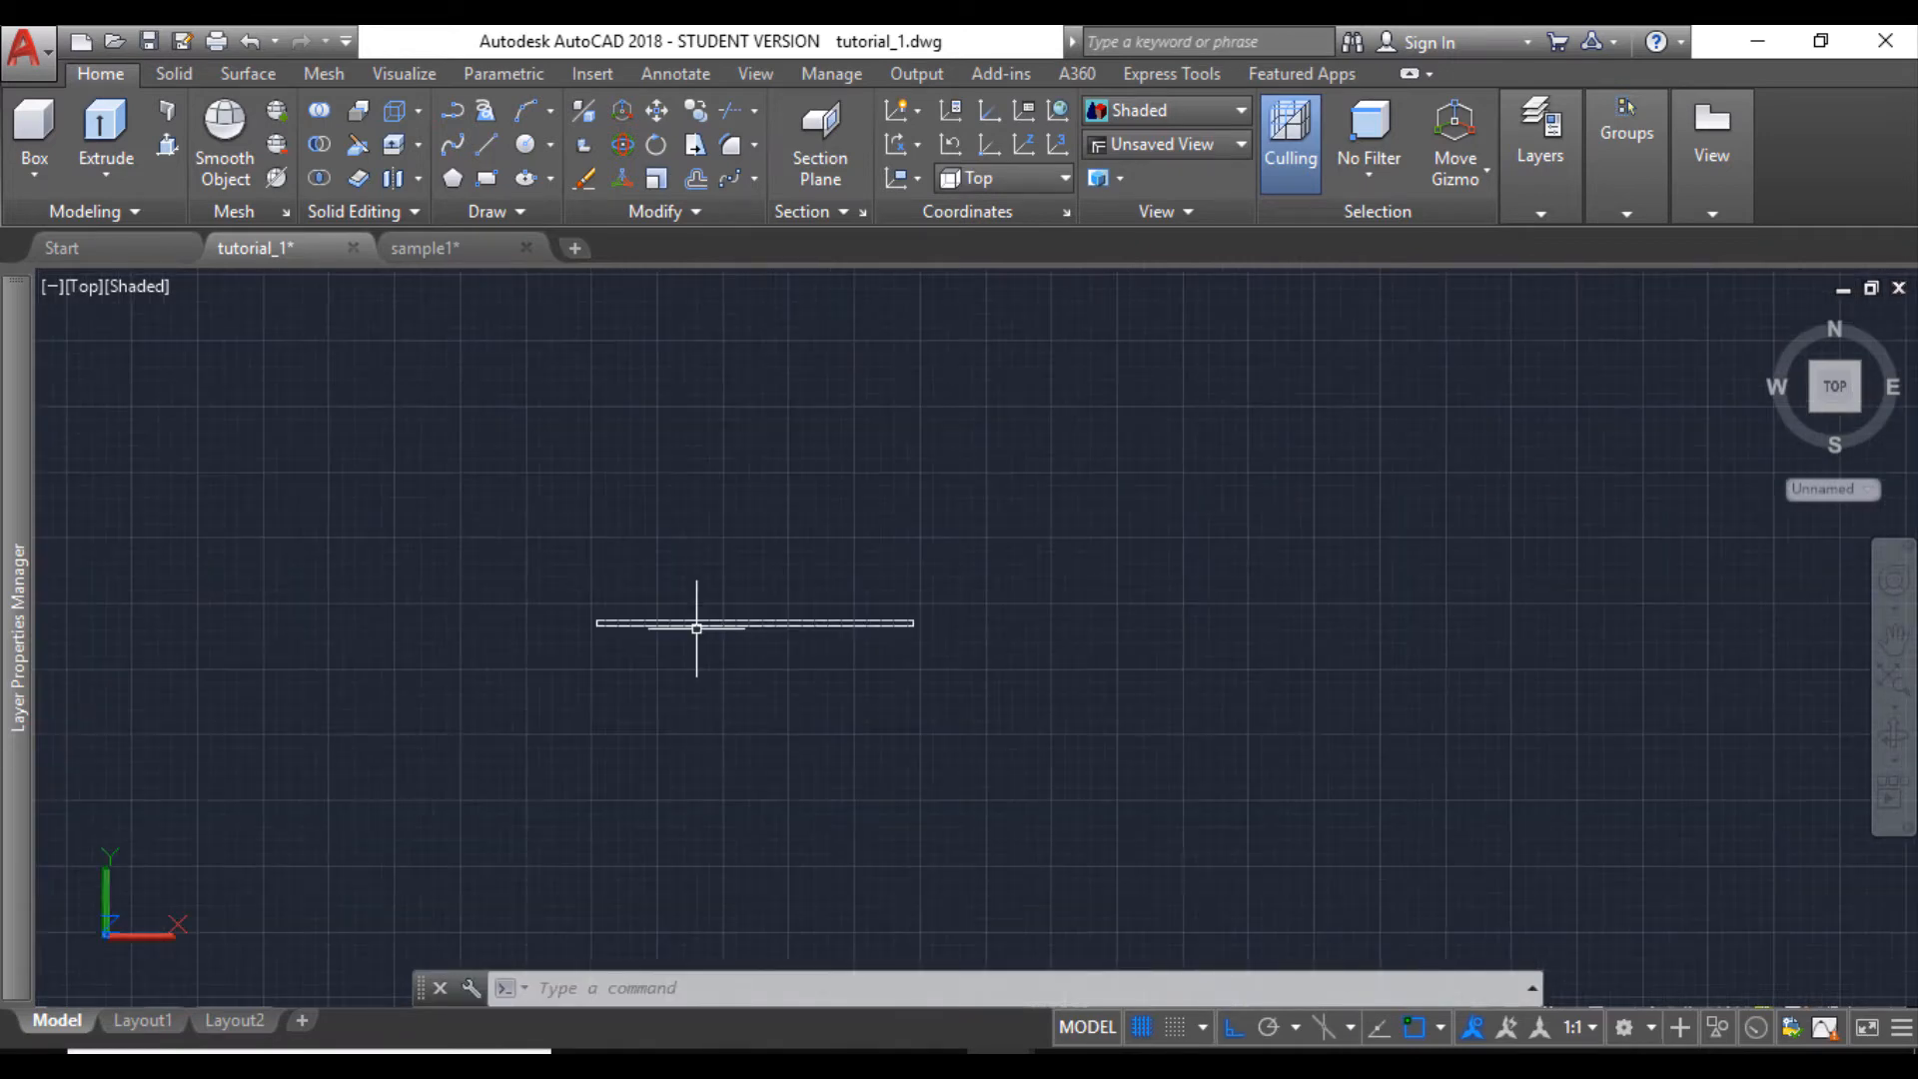
# - In the SW Isometric view, press-pull the thin glass rectangle up 4'8" to form a glass panel
pyautogui.click(1813, 408)
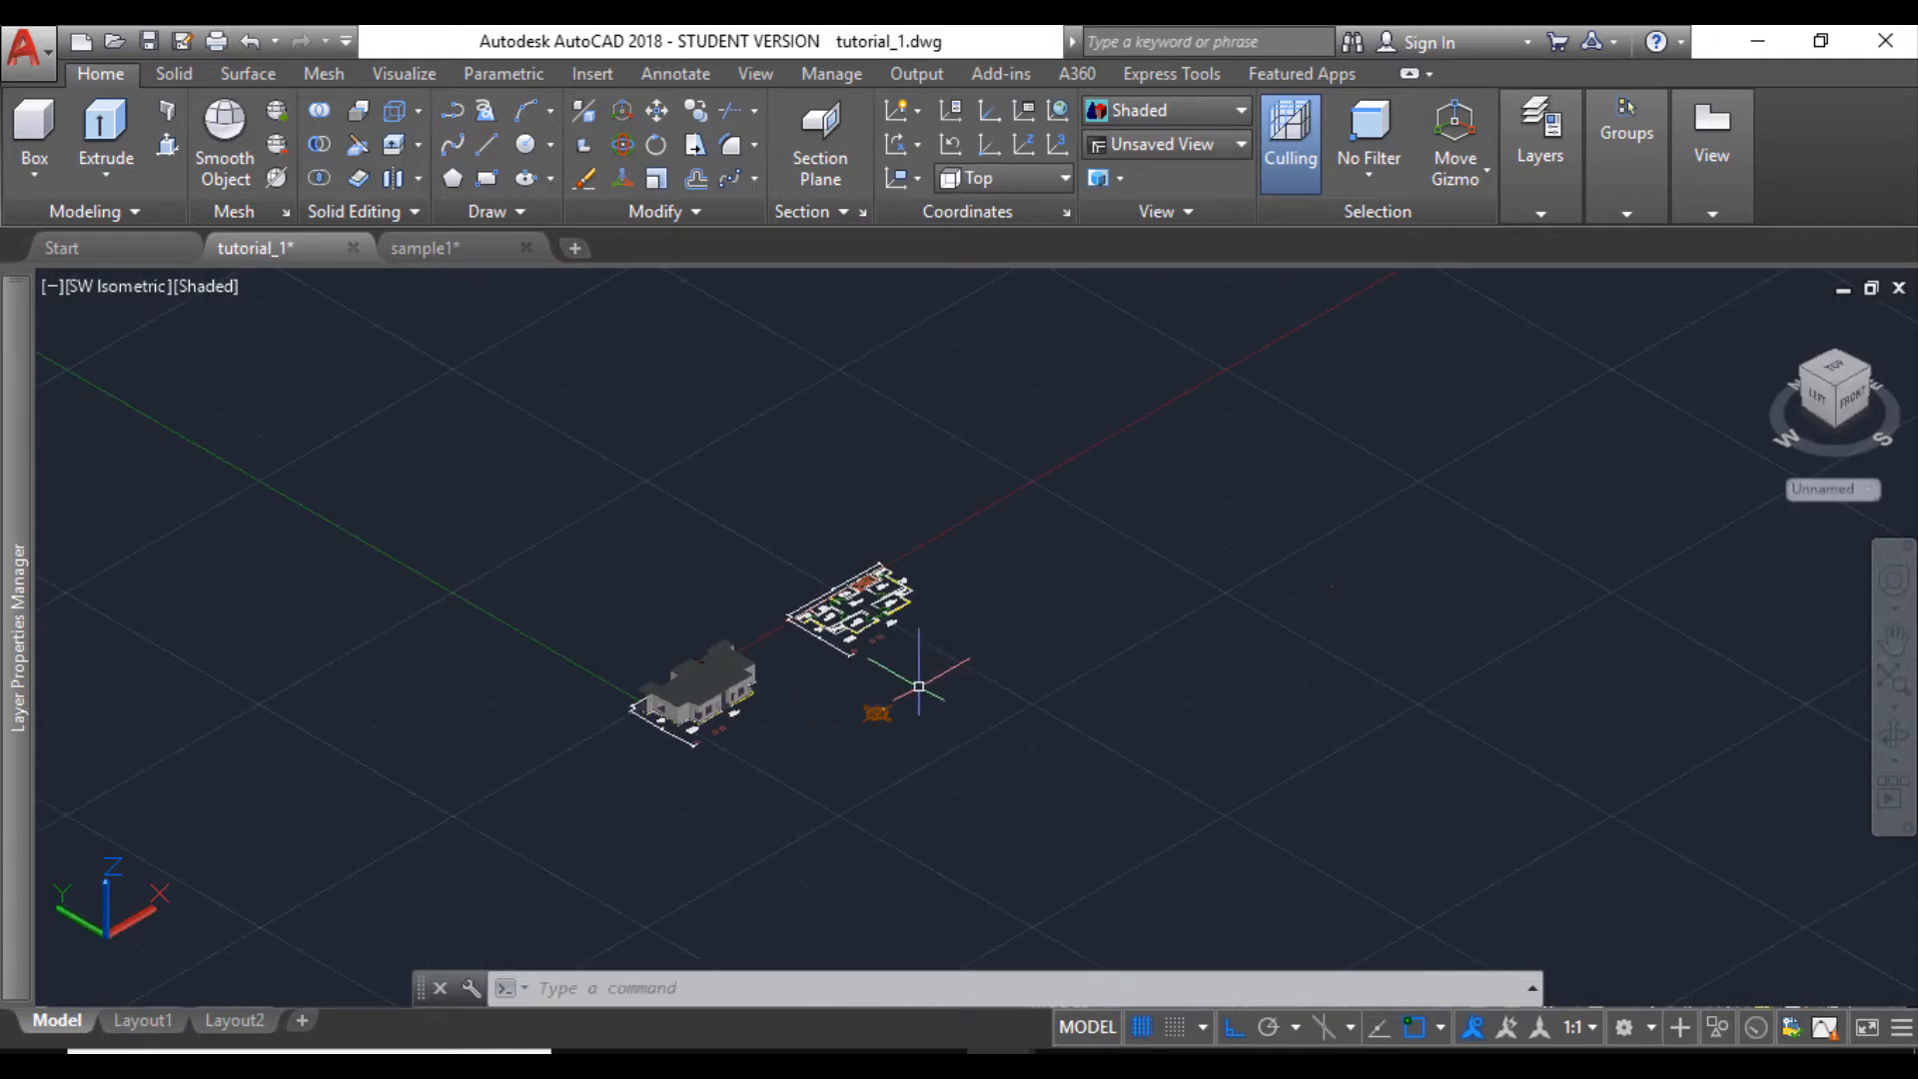
pyautogui.scroll(5, 759, 799)
pyautogui.scroll(-3, 749, 693)
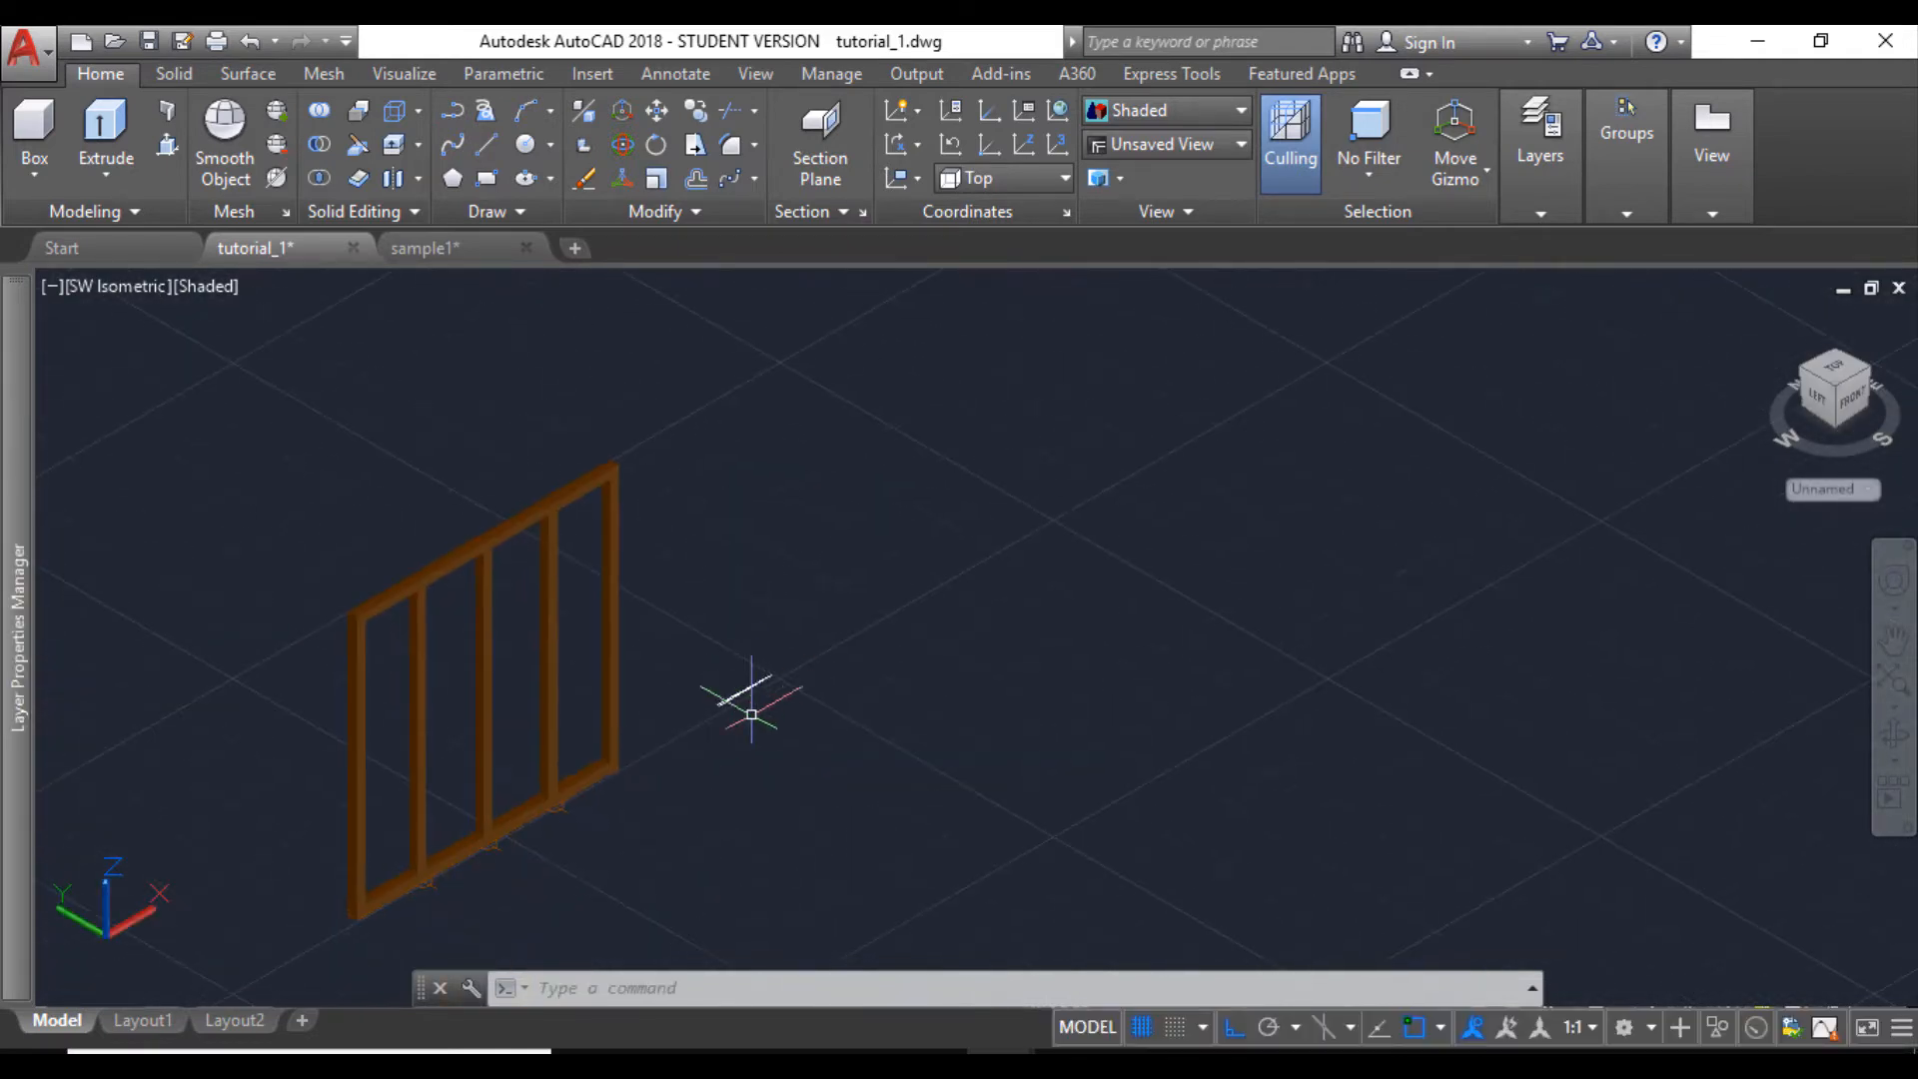
pyautogui.scroll(5, 727, 694)
pyautogui.moveTo(727, 695); pyautogui.dragTo(843, 726, button='middle')
pyautogui.scroll(-2, 840, 724)
pyautogui.moveTo(795, 647); pyautogui.dragTo(800, 647, button='middle')
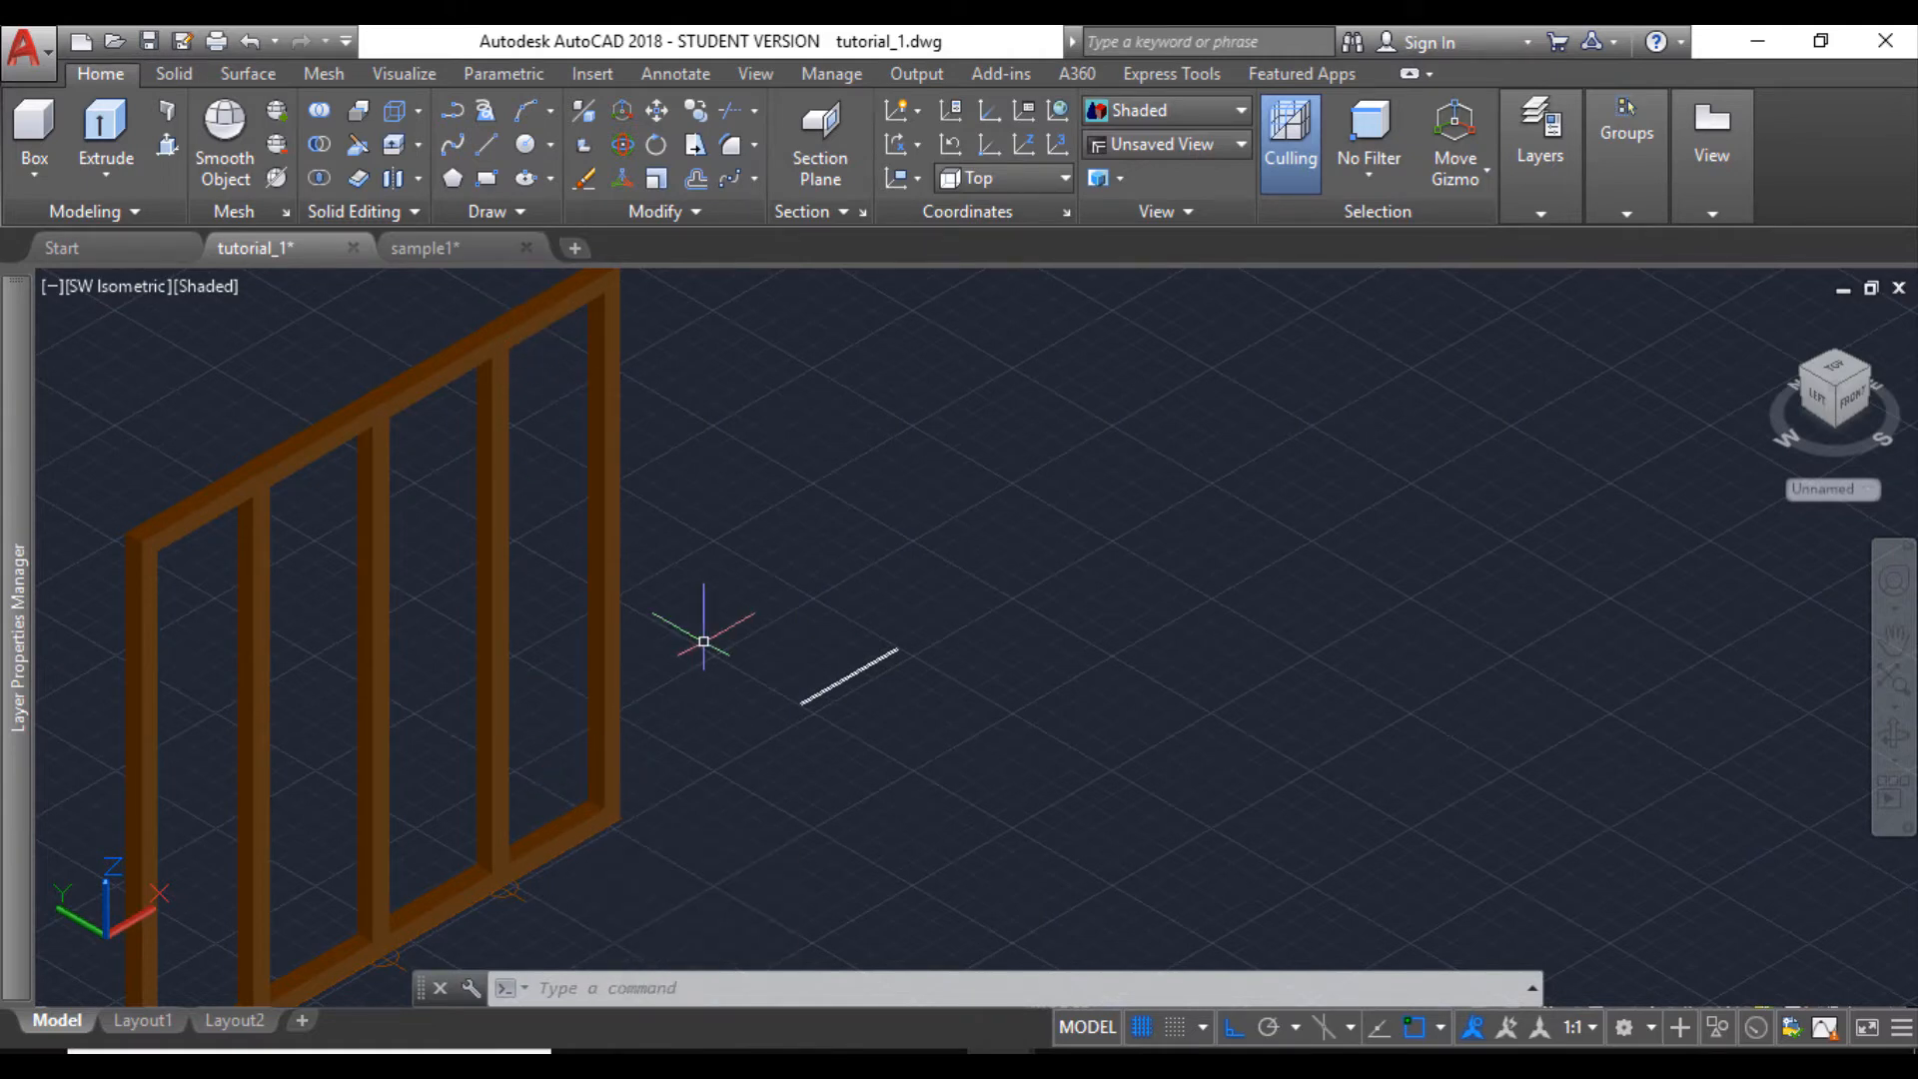
pyautogui.click(168, 146)
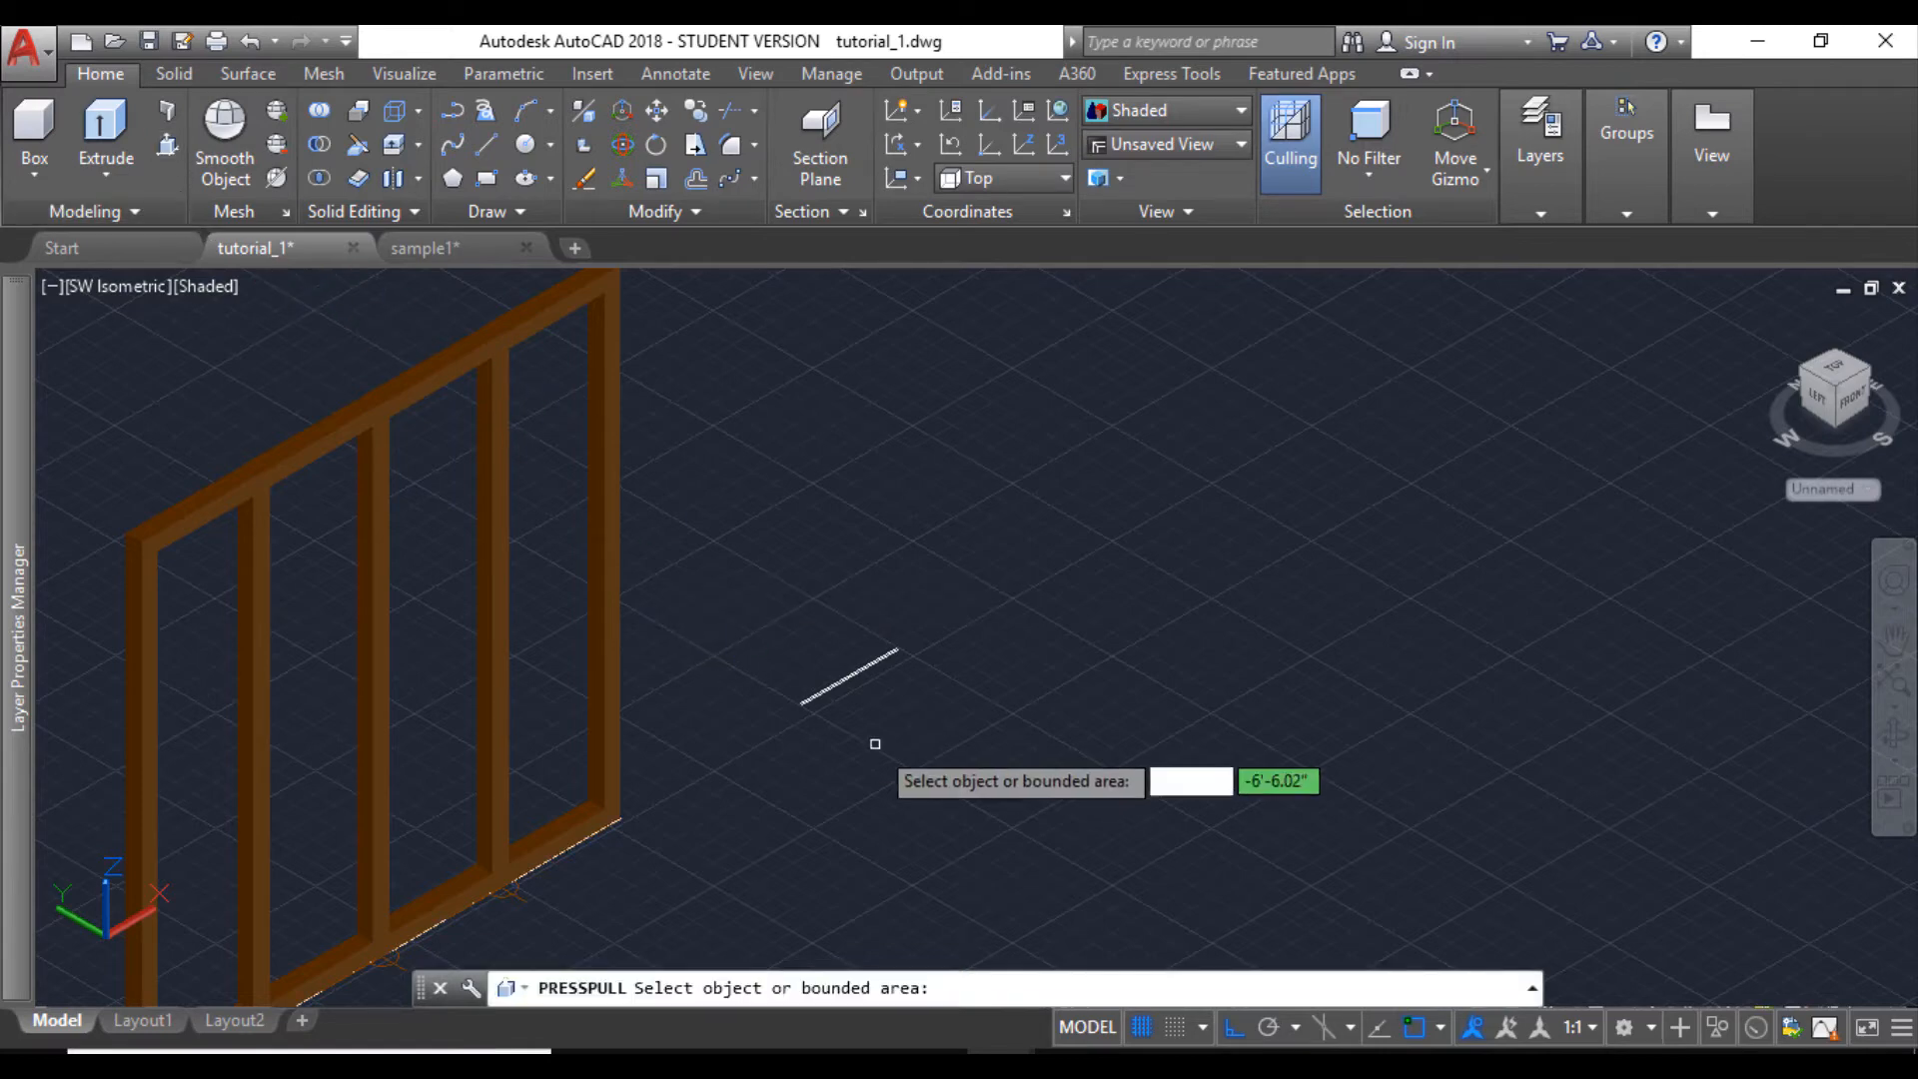
pyautogui.click(829, 680)
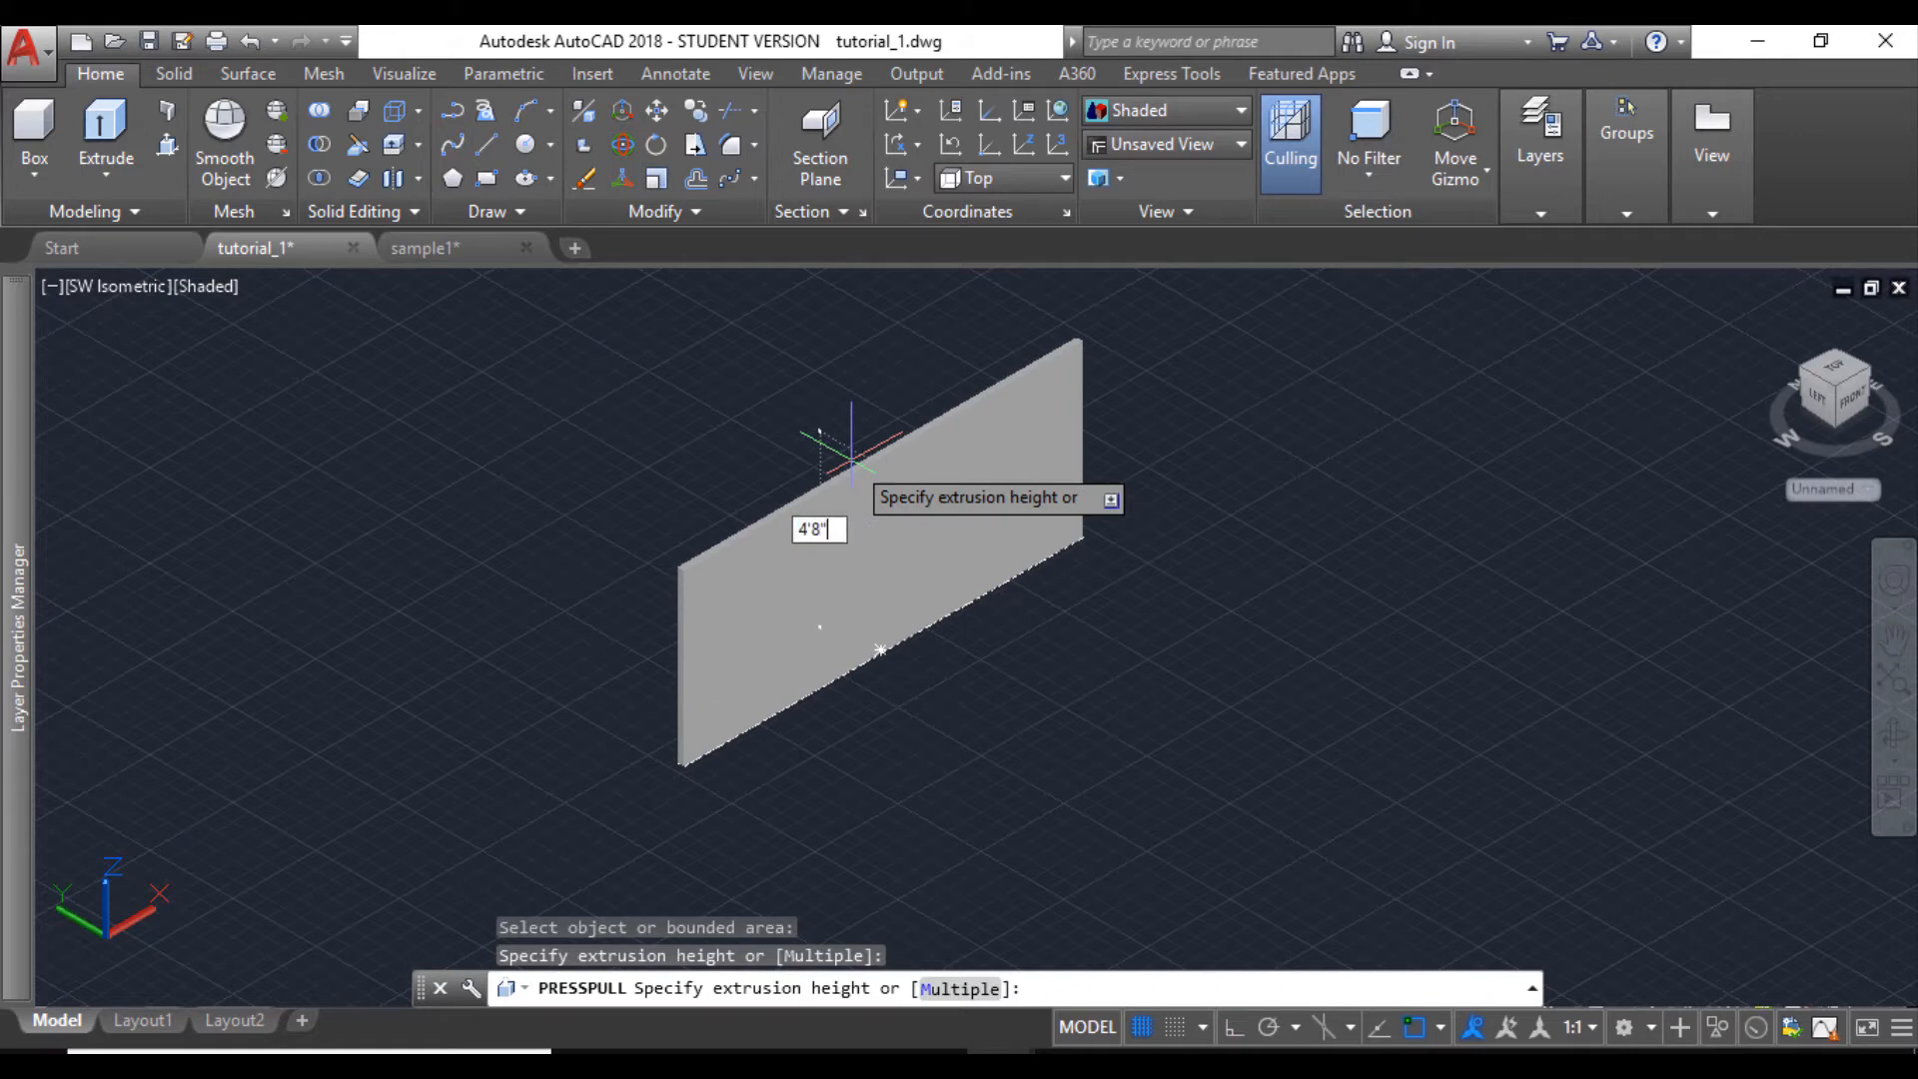
pyautogui.press('Return')
pyautogui.press('Escape')
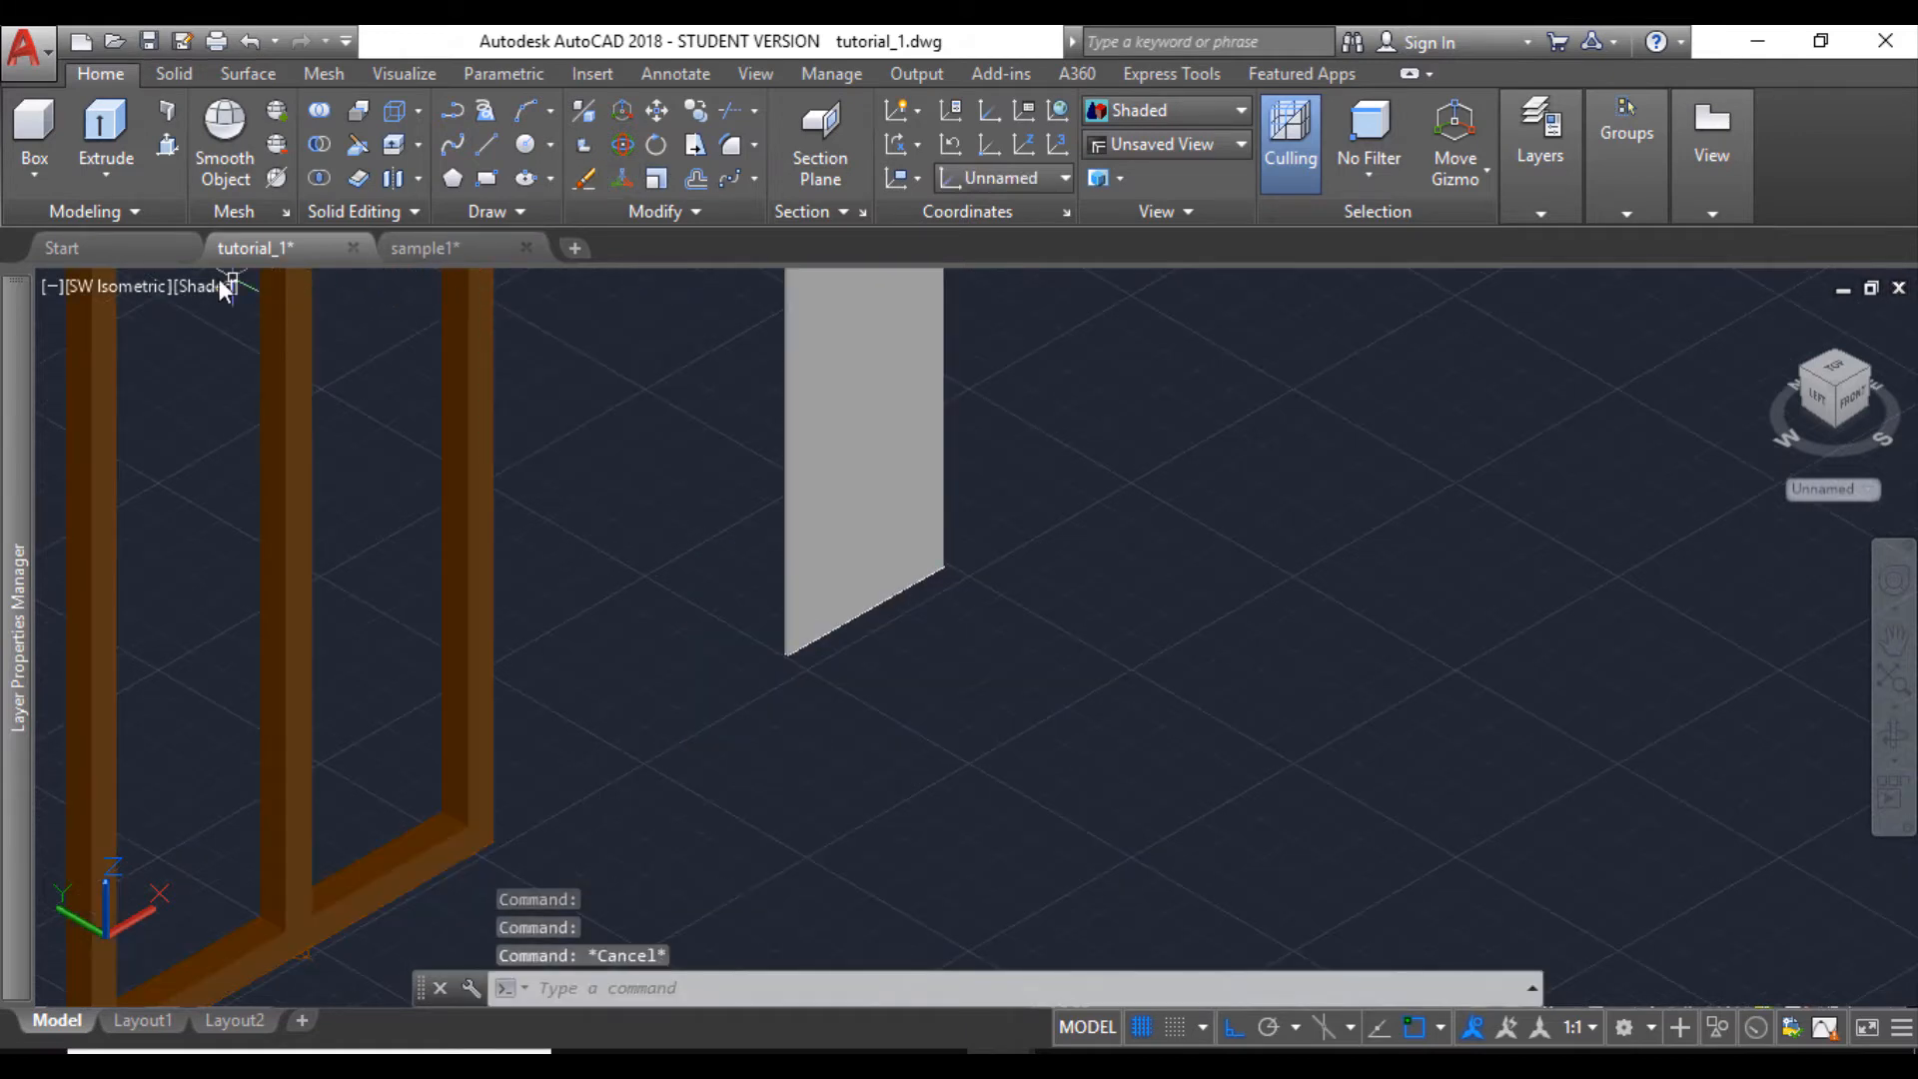
# - In the 2D Wireframe style, copy the glass panel by its narrow bottom edge's midpoint into the frame's end opening nearest the panel
pyautogui.click(208, 286)
pyautogui.click(255, 357)
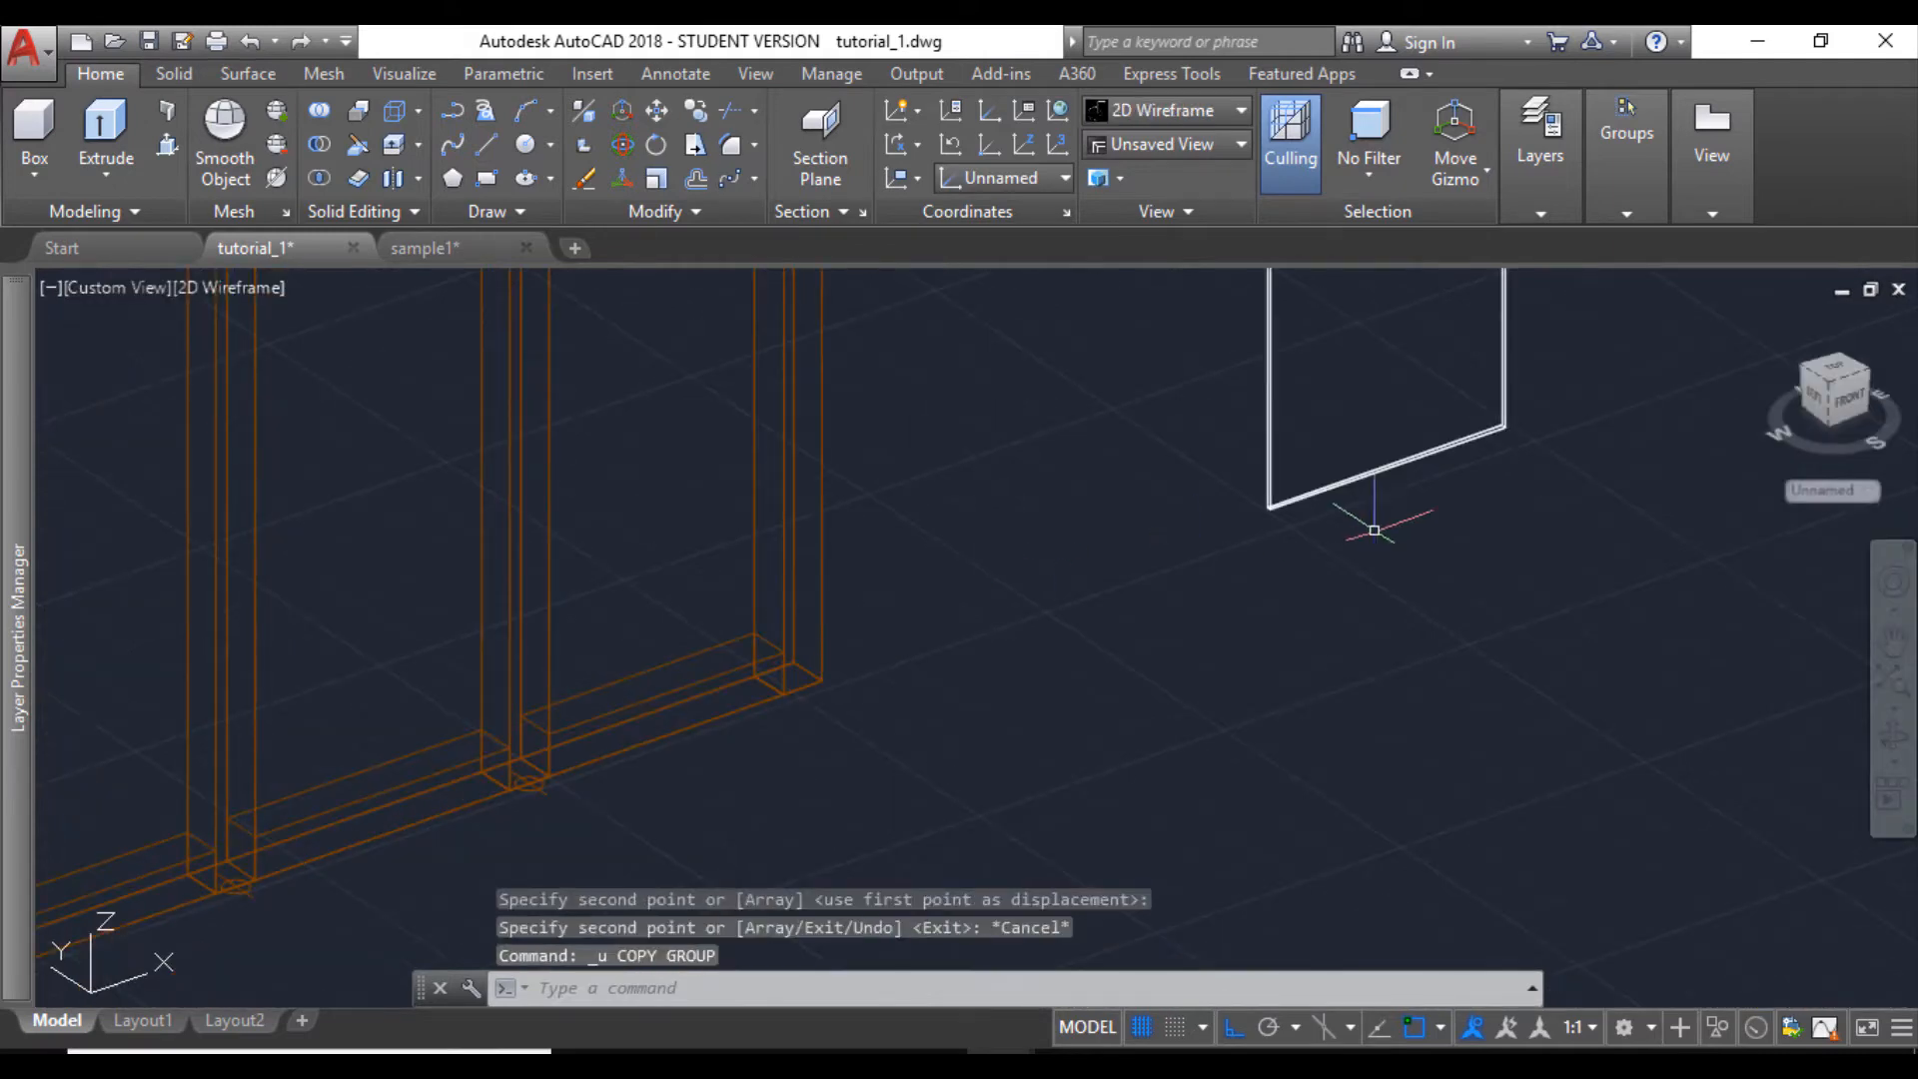
pyautogui.click(1529, 440)
pyautogui.click(1184, 439)
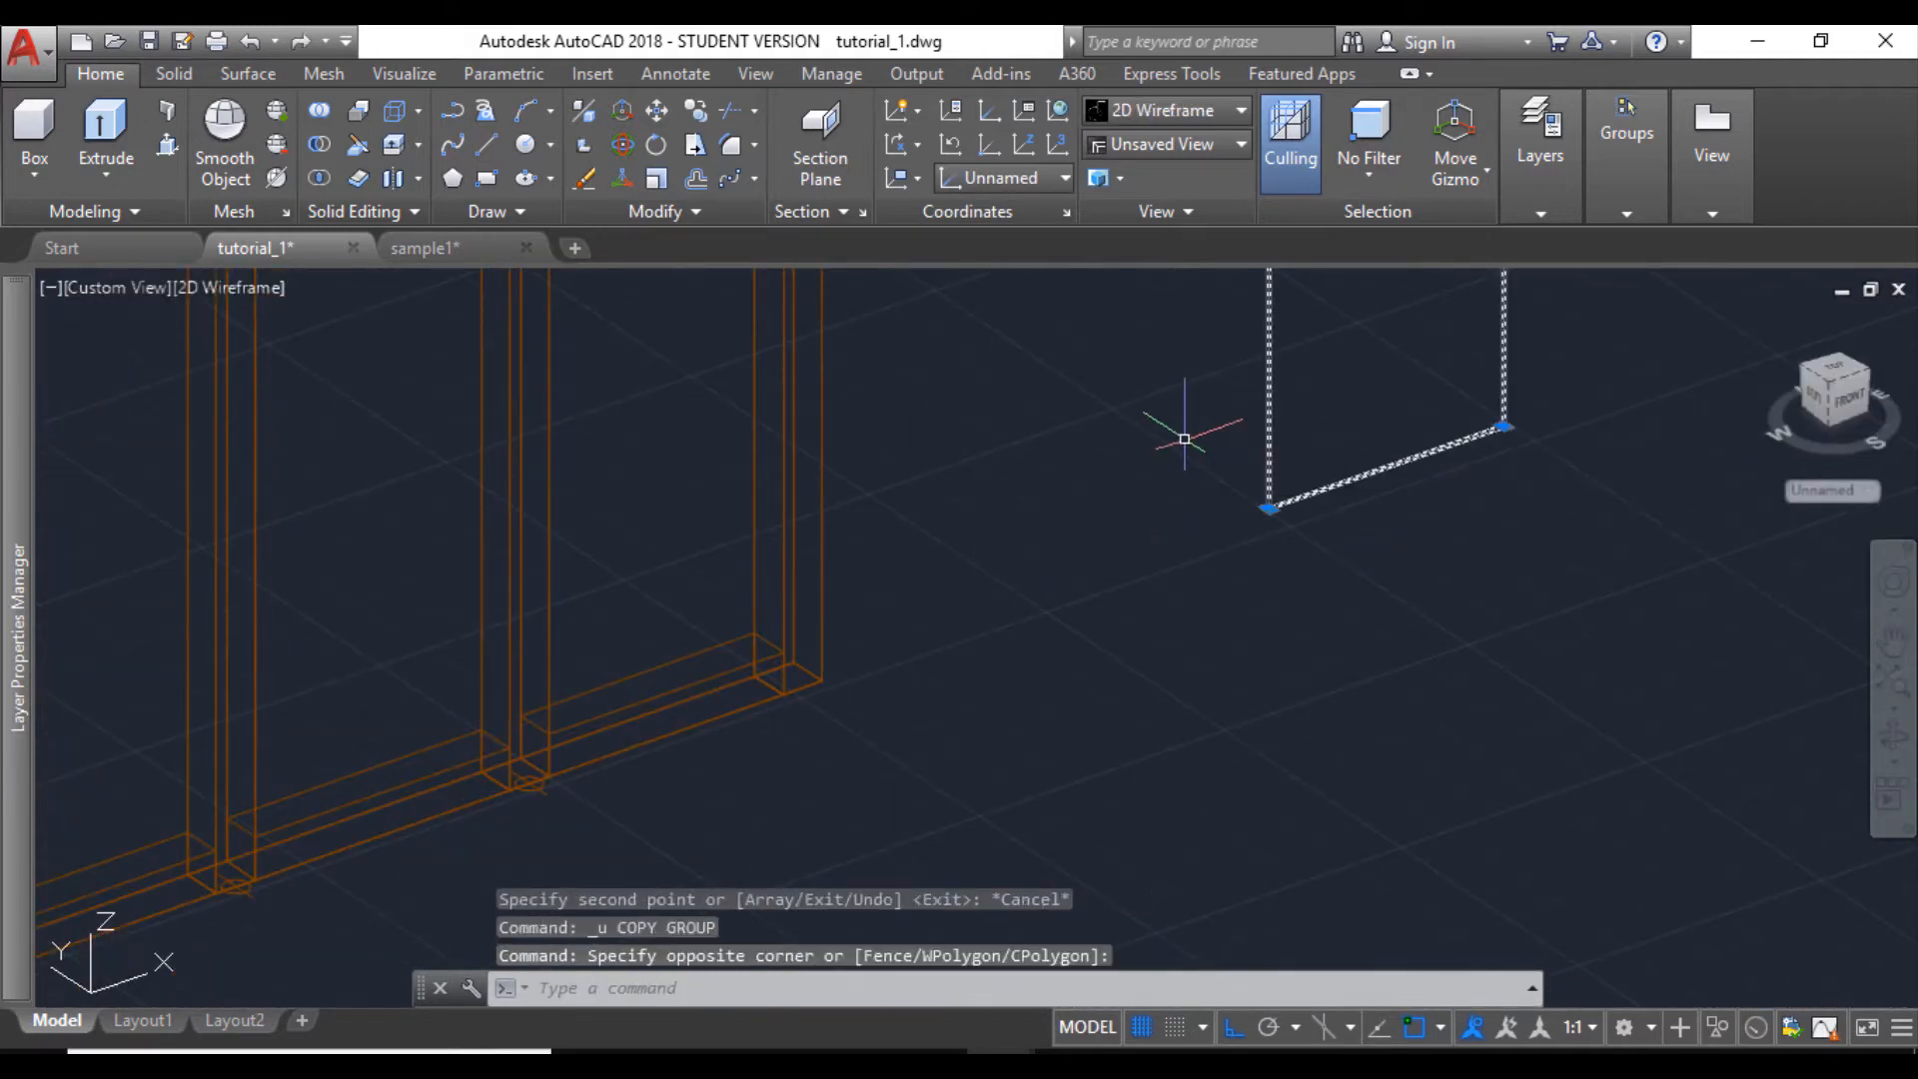
pyautogui.click(699, 113)
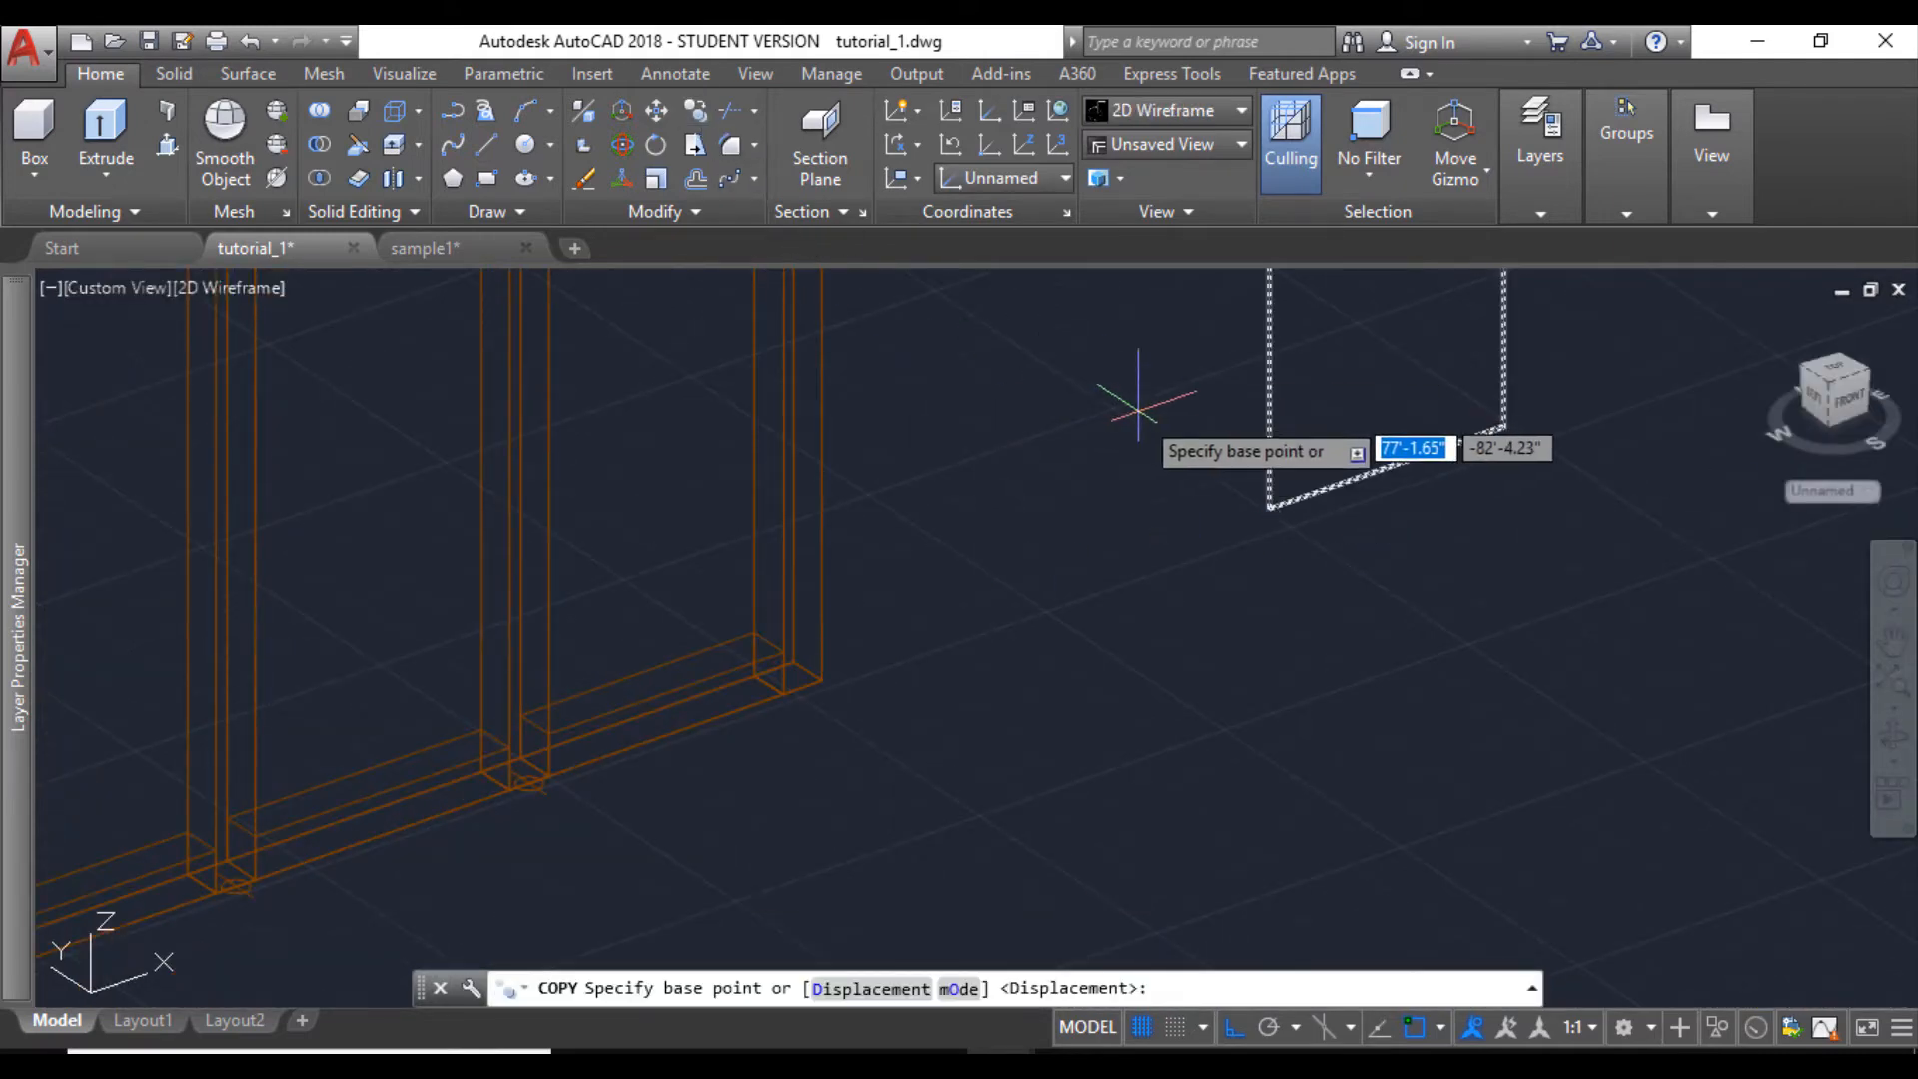
pyautogui.scroll(3, 1254, 479)
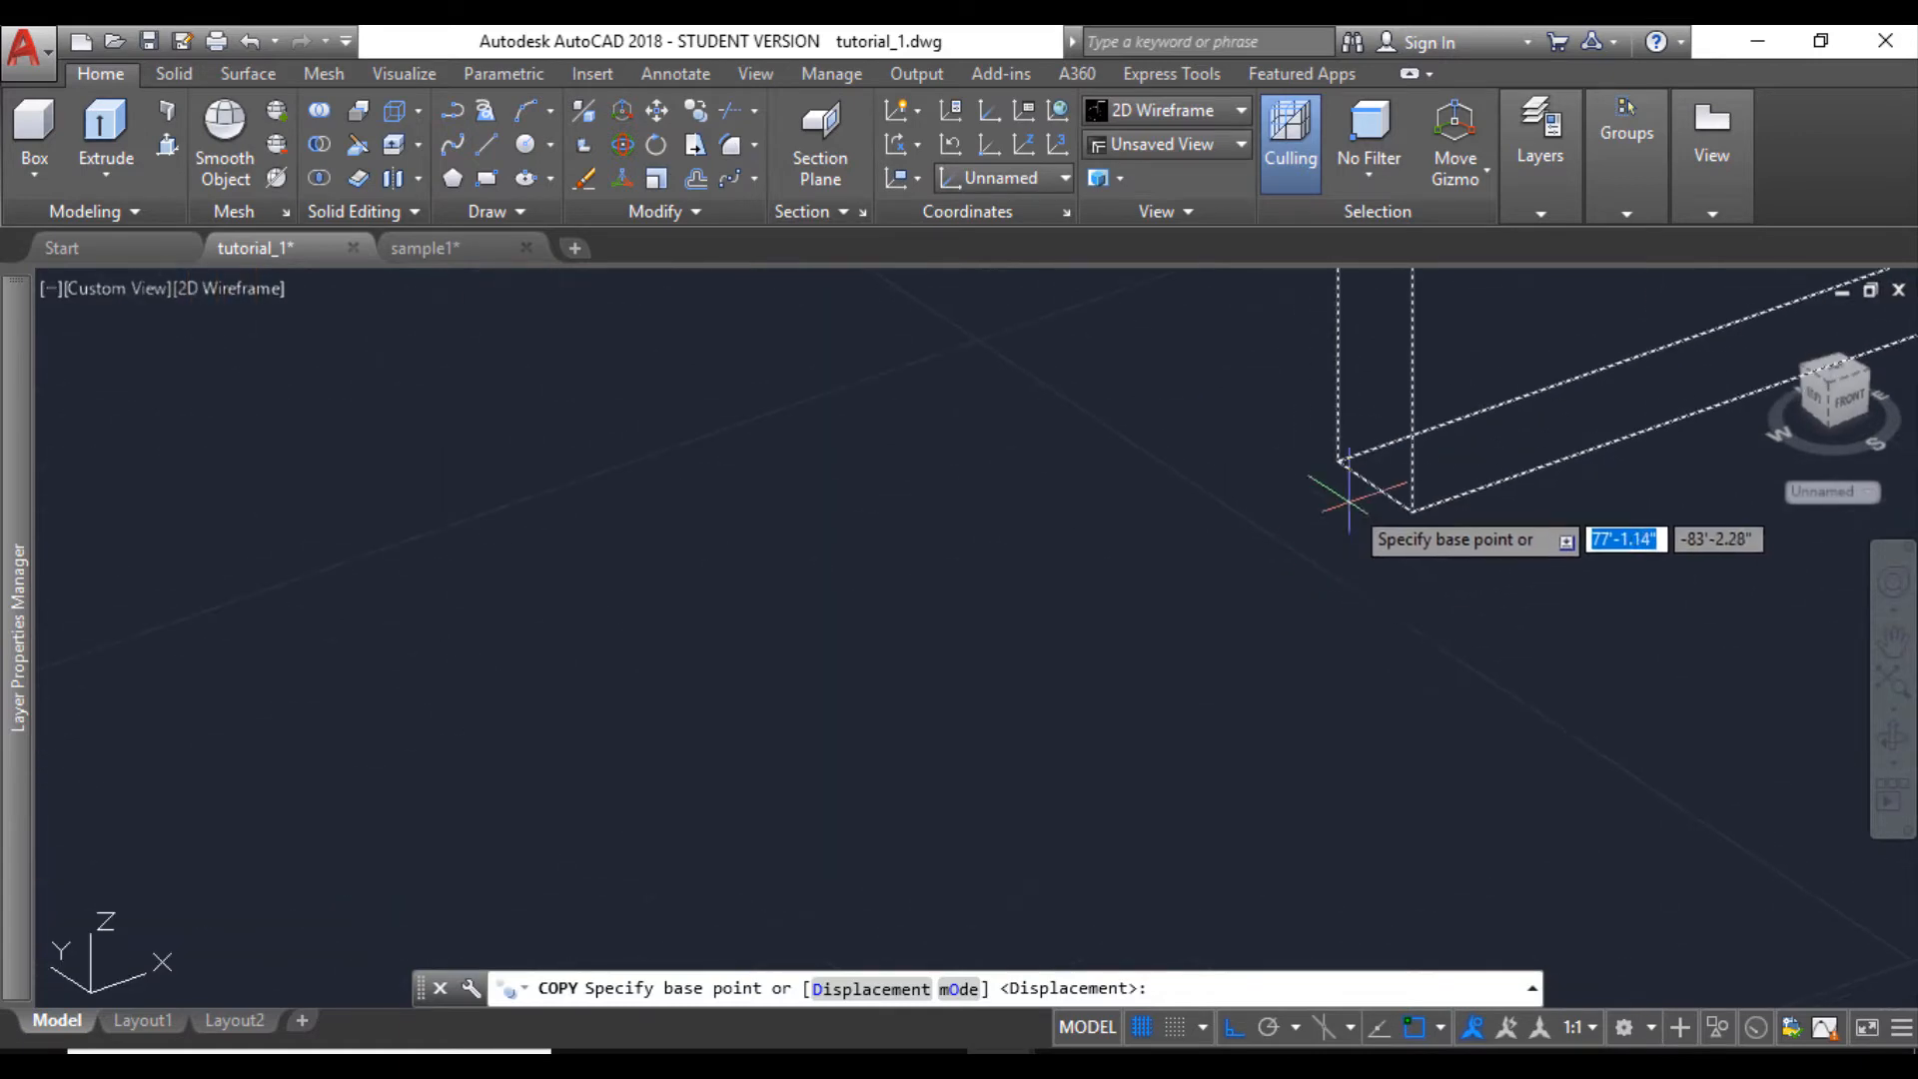
pyautogui.click(1370, 483)
pyautogui.scroll(-5, 1255, 479)
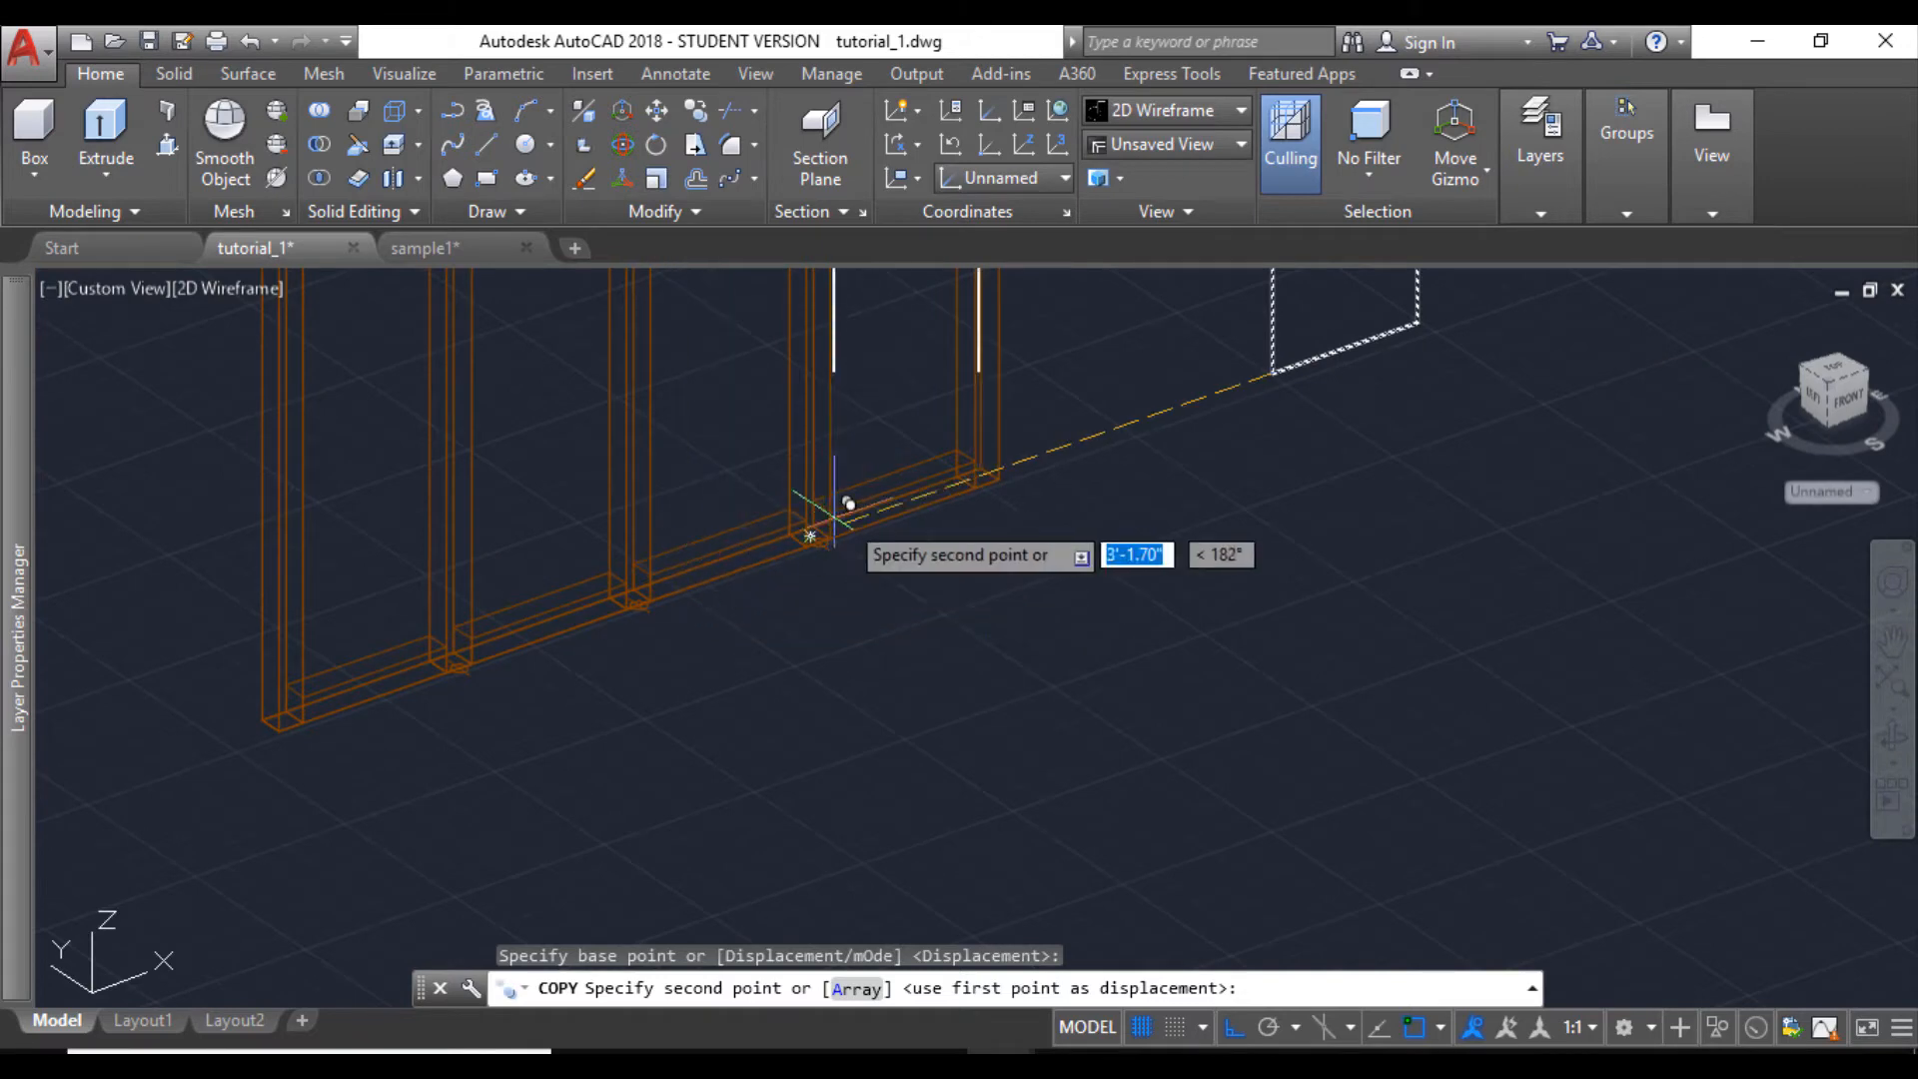
pyautogui.scroll(4, 864, 499)
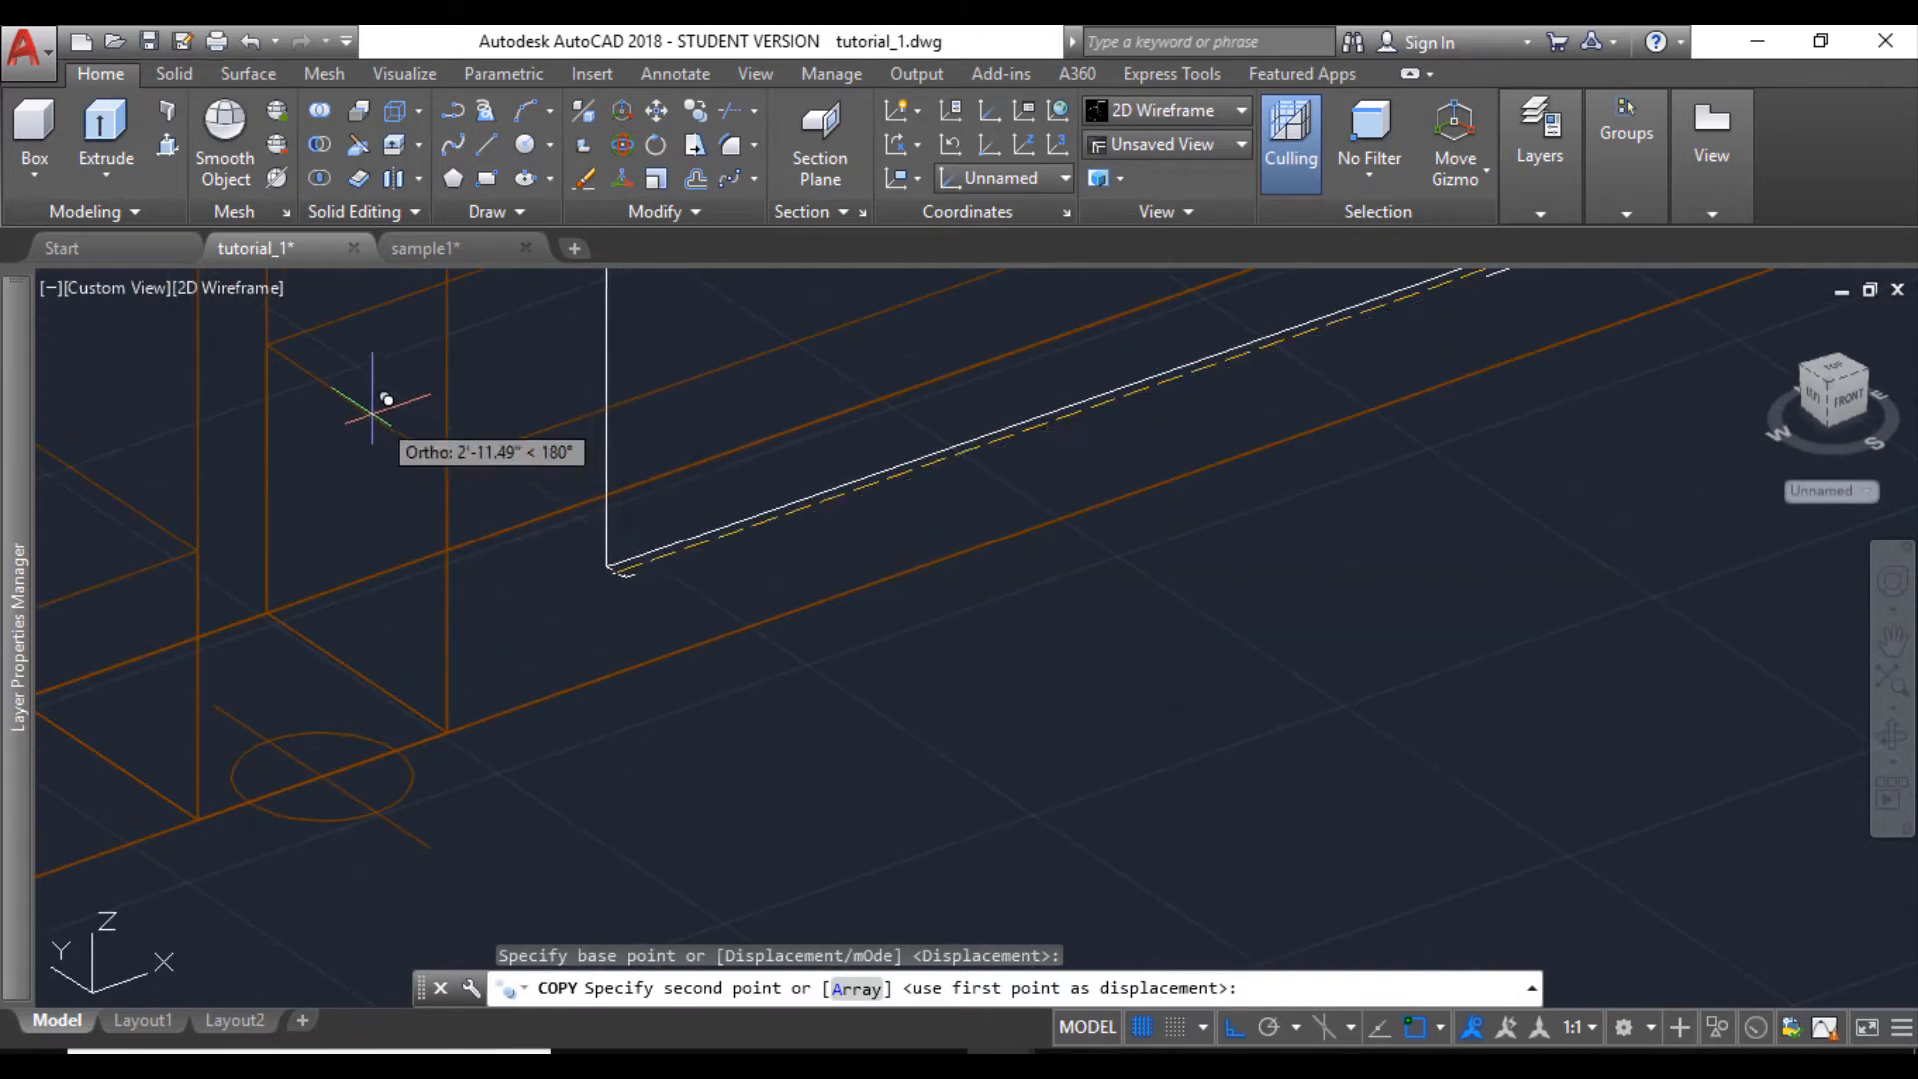
pyautogui.click(415, 519)
# - Place another copy of the glass panel in the opening at the frame's opposite end, on the bottom rail's edge midpoint
pyautogui.scroll(-5, 415, 539)
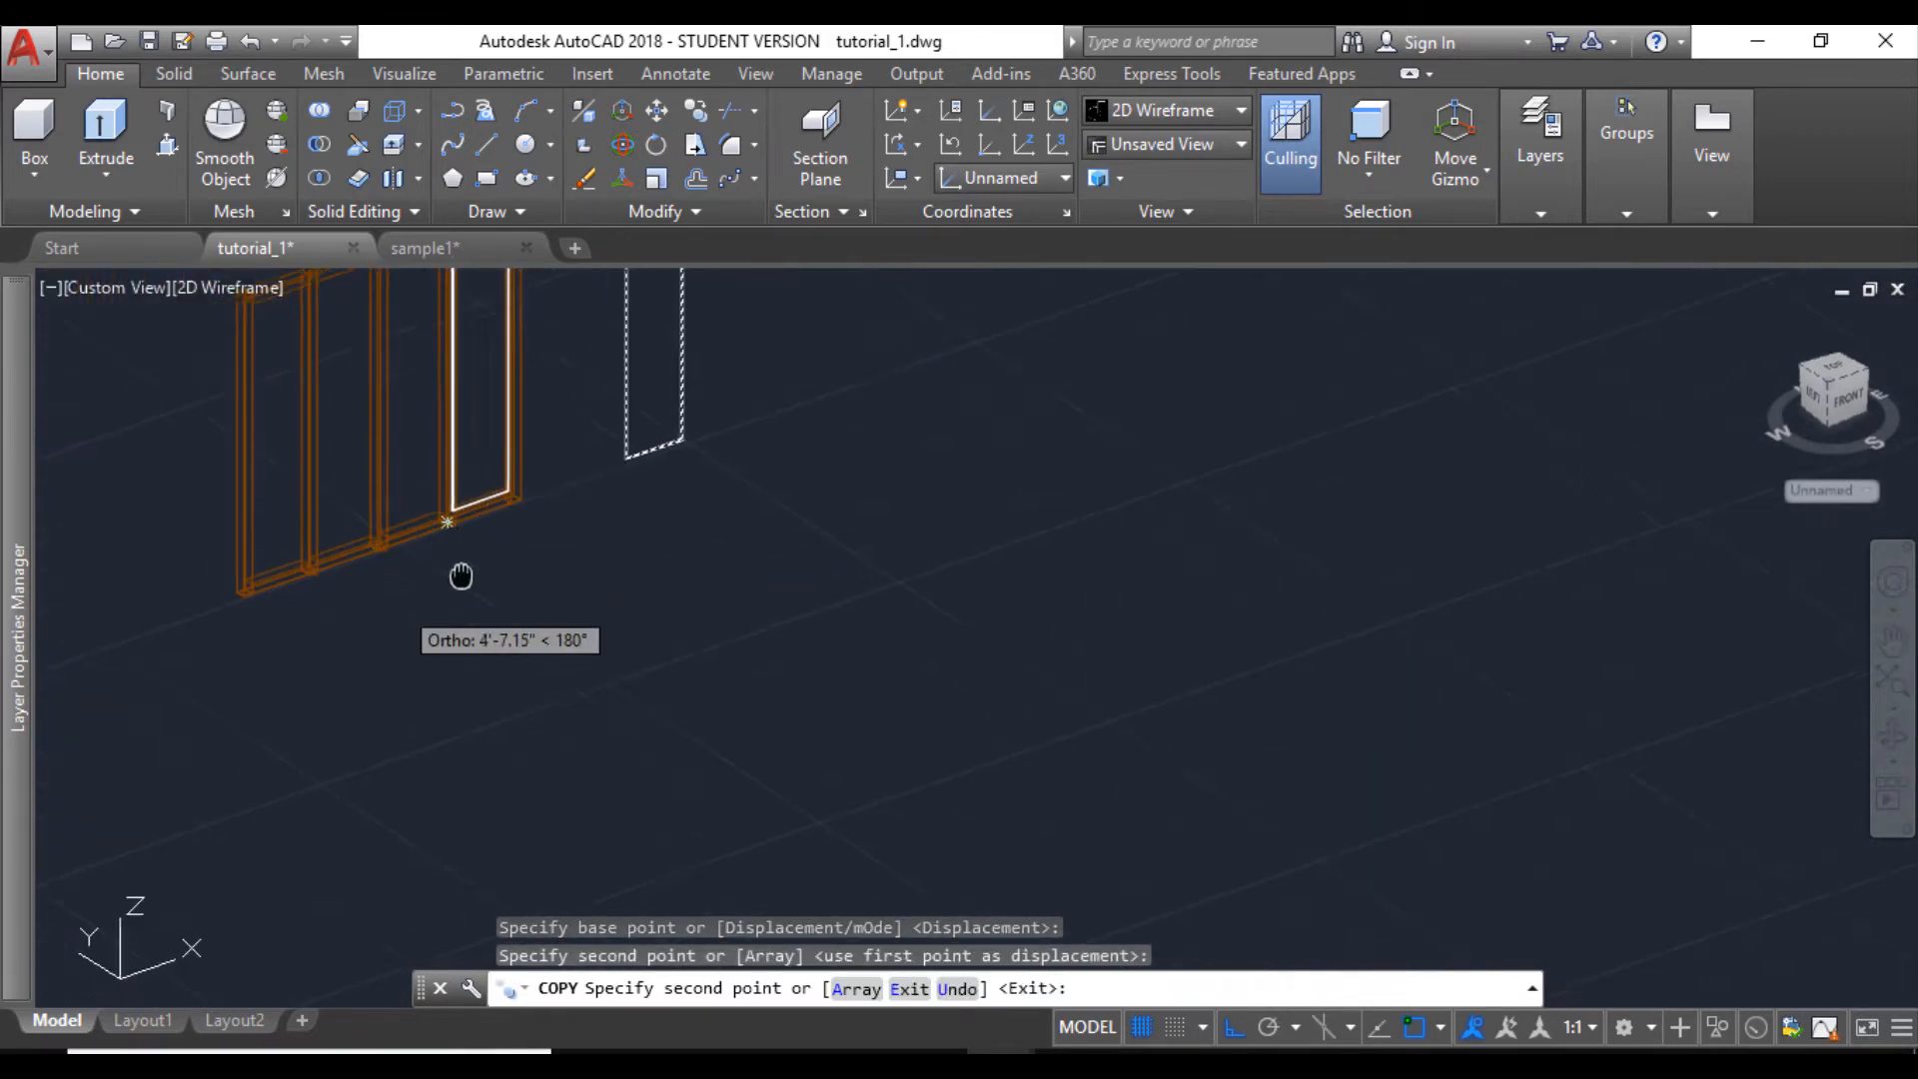
pyautogui.scroll(5, 480, 559)
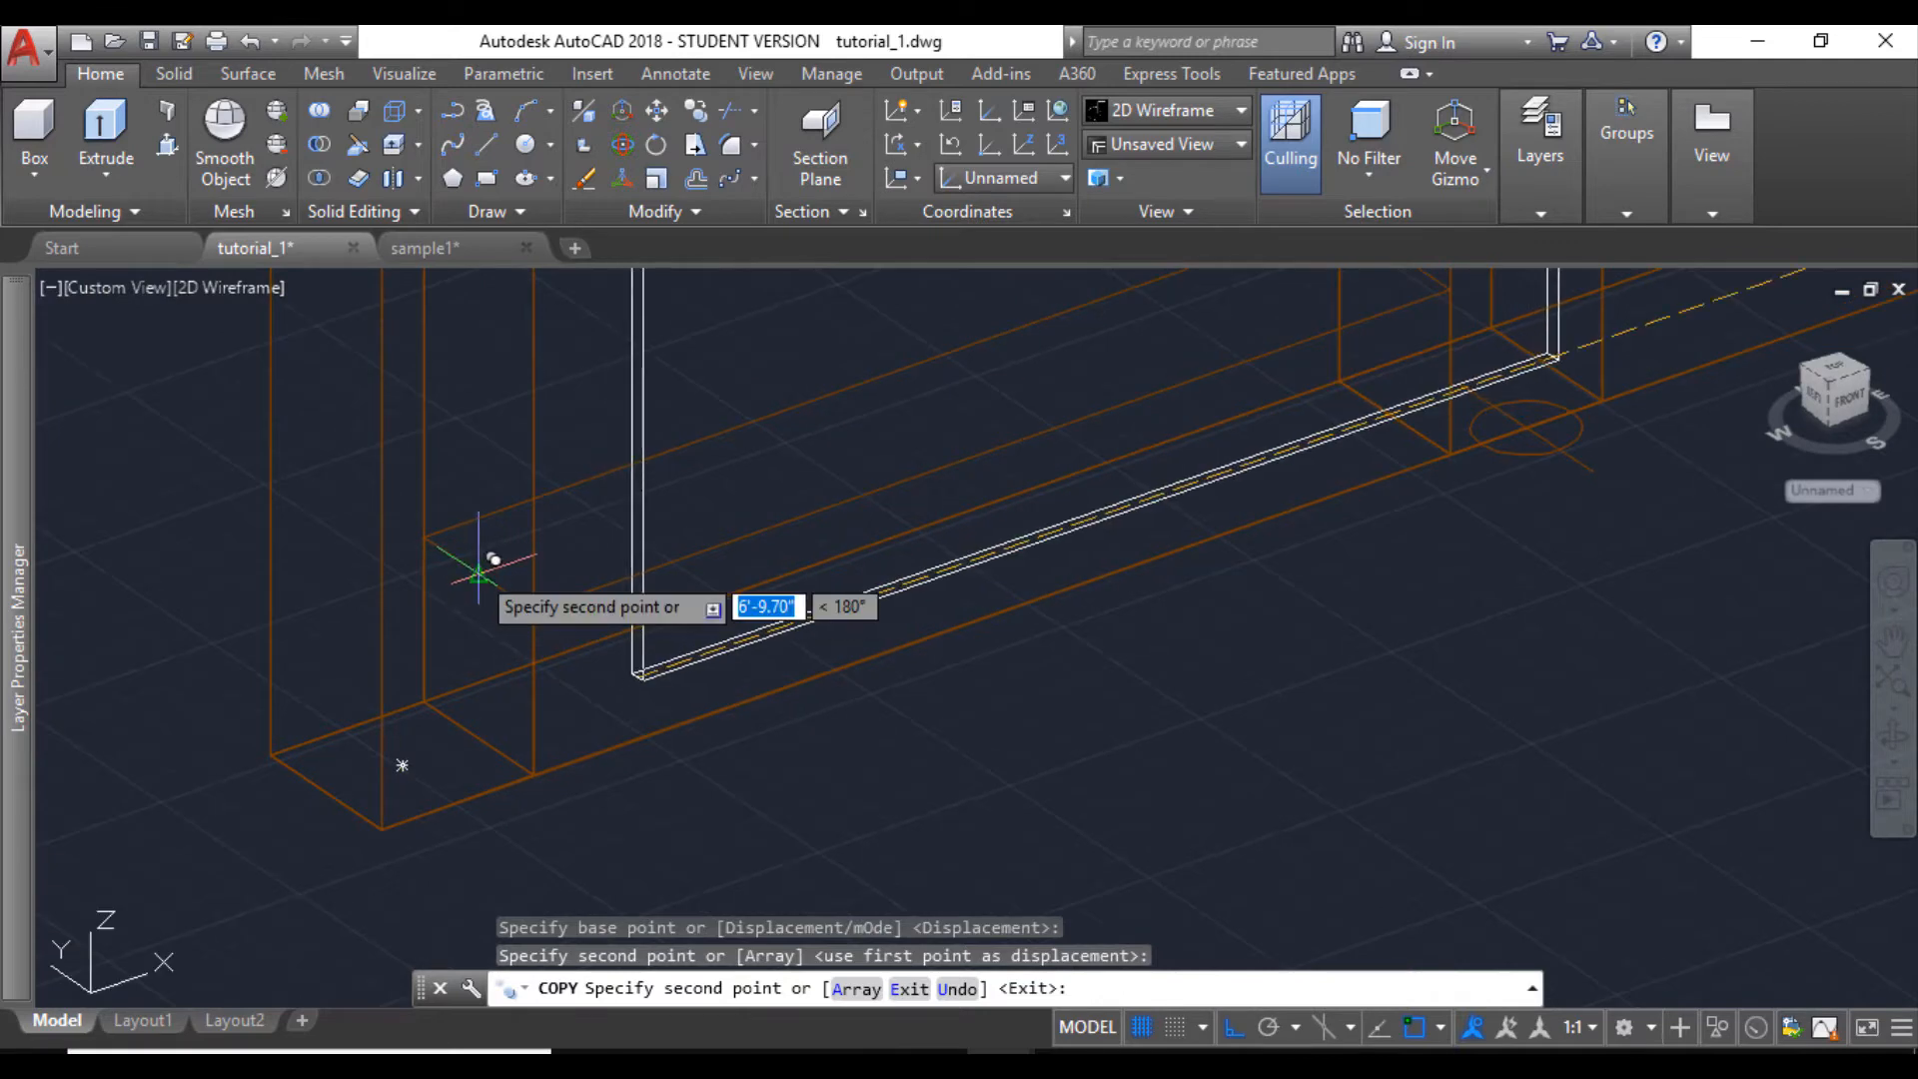
pyautogui.click(484, 549)
pyautogui.scroll(-3, 621, 637)
pyautogui.press('Escape')
pyautogui.scroll(-6, 731, 629)
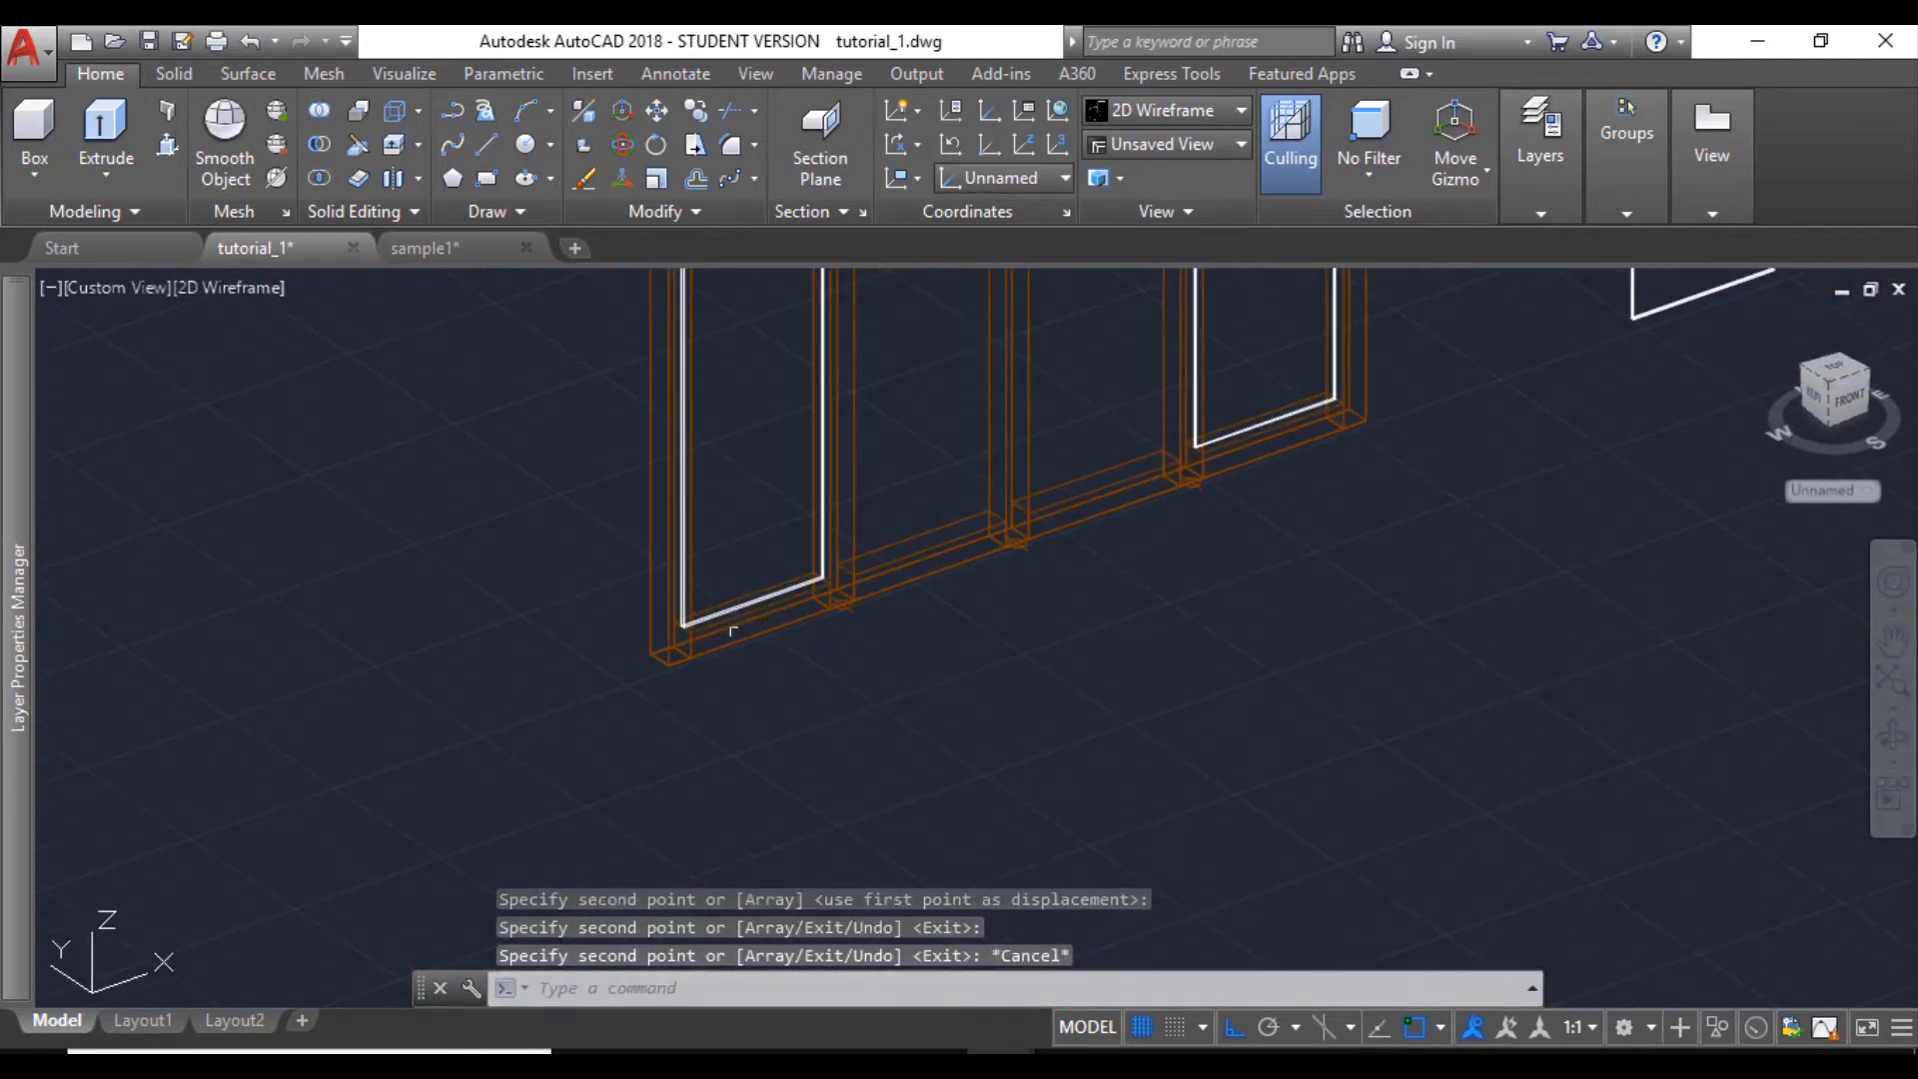
# - Press-pull the narrow side face of the loose glass panel outward by 1"
pyautogui.moveTo(1123, 548); pyautogui.dragTo(1001, 666, button='middle')
pyautogui.click(1893, 737)
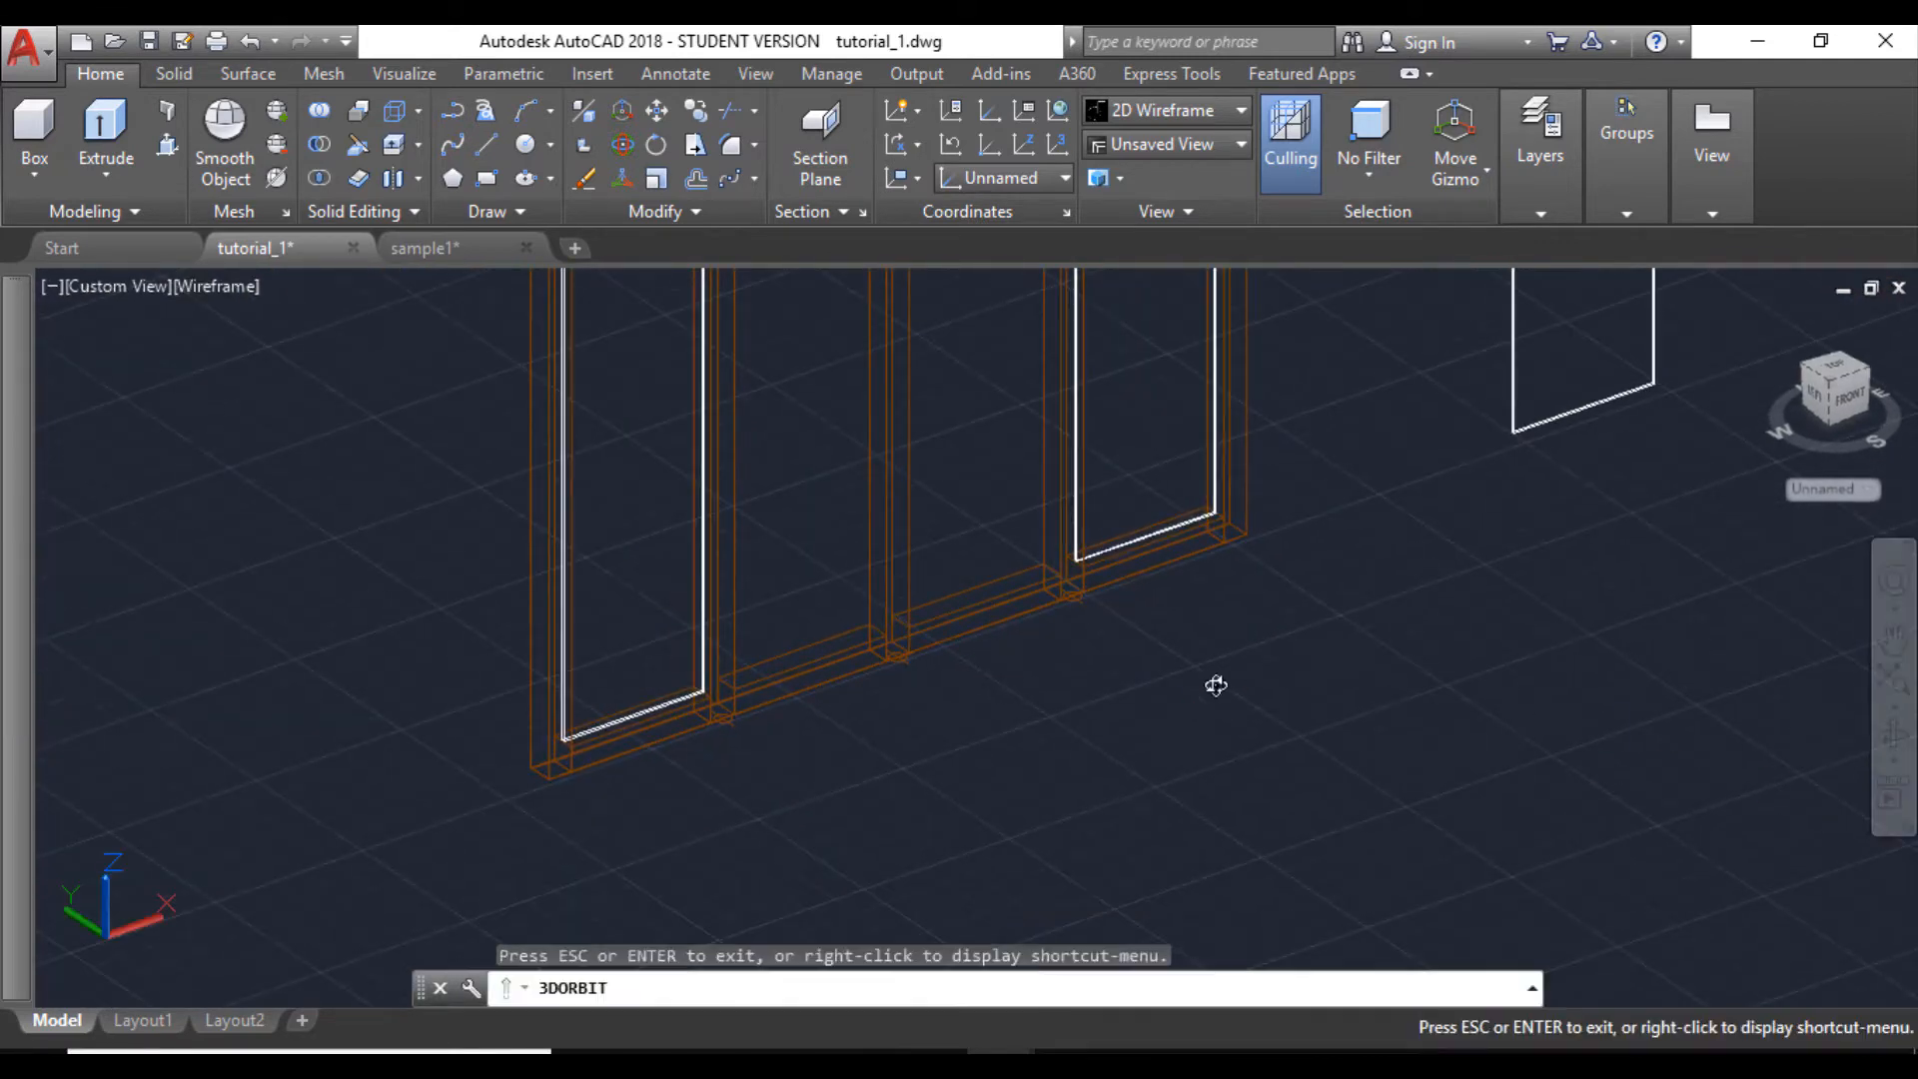
pyautogui.moveTo(1219, 685); pyautogui.dragTo(1149, 709)
pyautogui.scroll(-2, 1001, 703)
pyautogui.scroll(5, 1208, 696)
pyautogui.scroll(2, 1179, 697)
pyautogui.press('Escape')
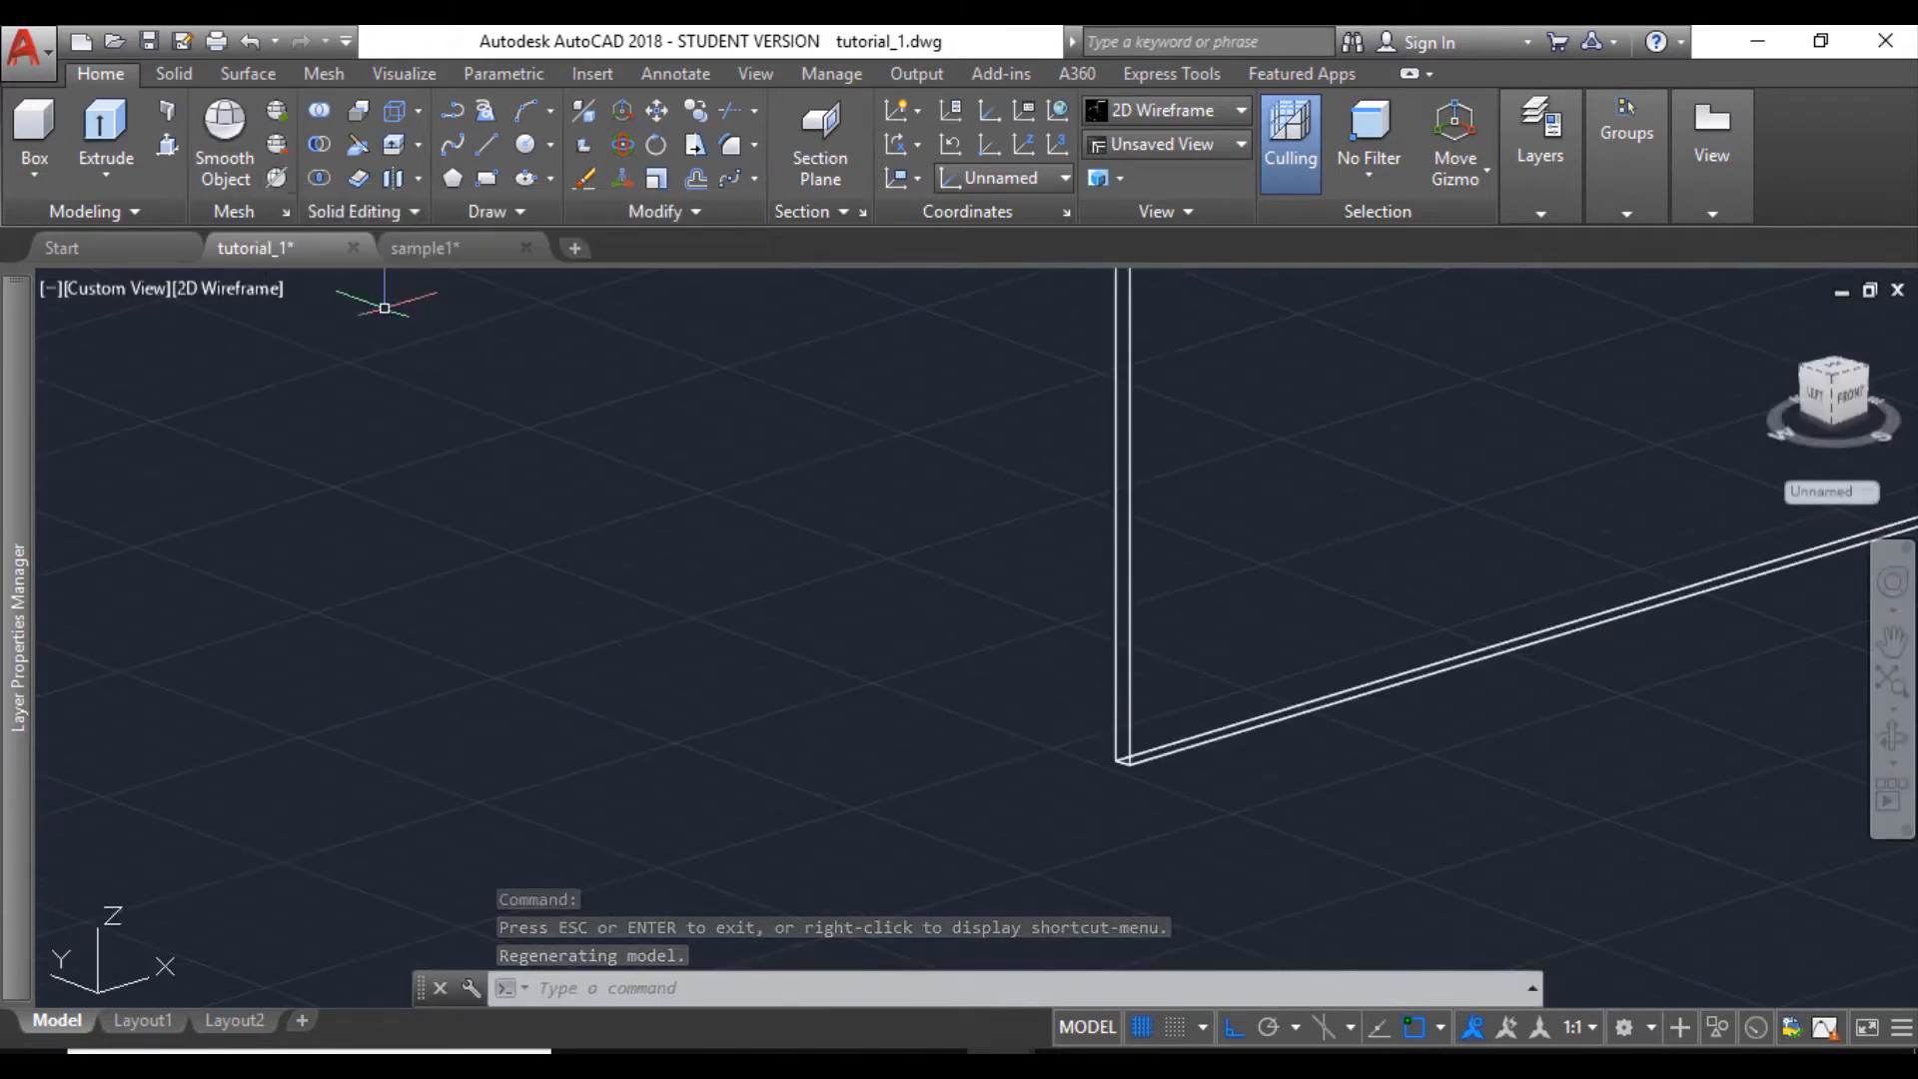
pyautogui.click(166, 145)
pyautogui.scroll(3, 1039, 759)
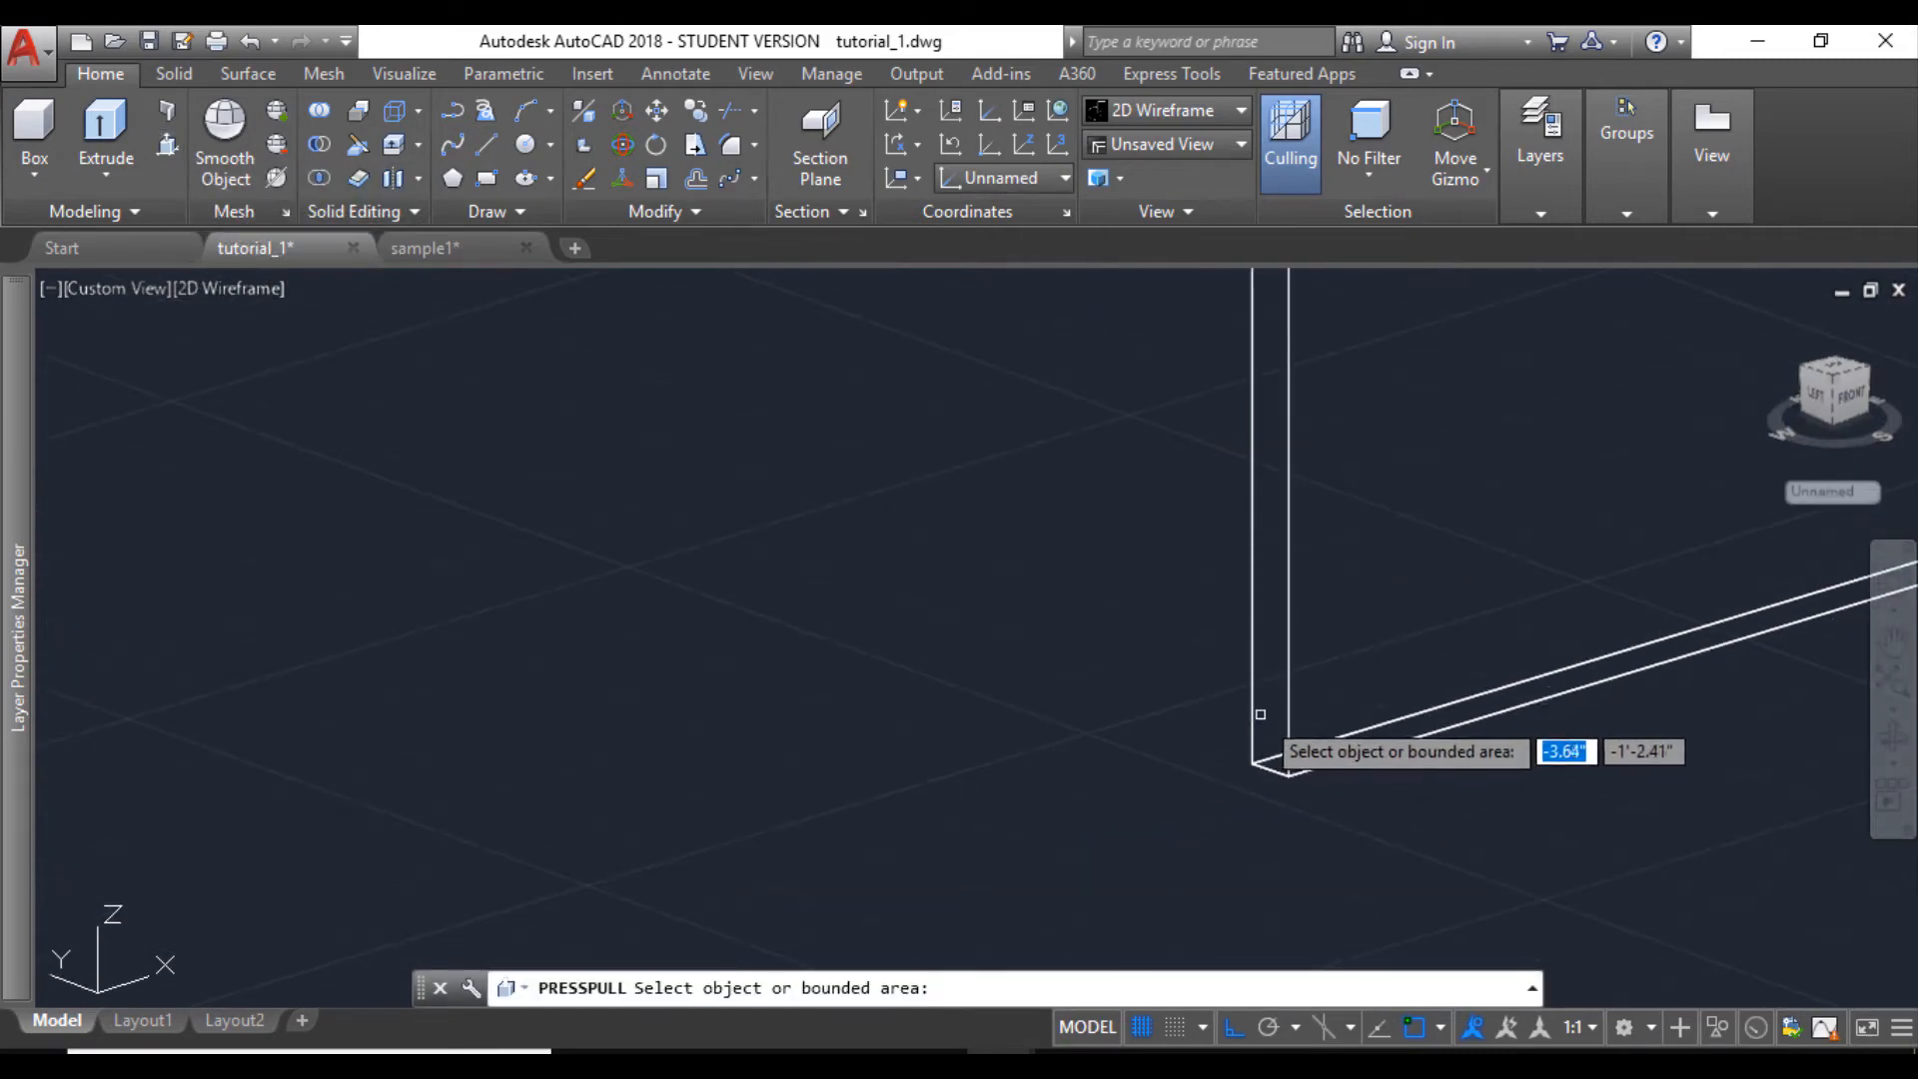
pyautogui.click(1266, 734)
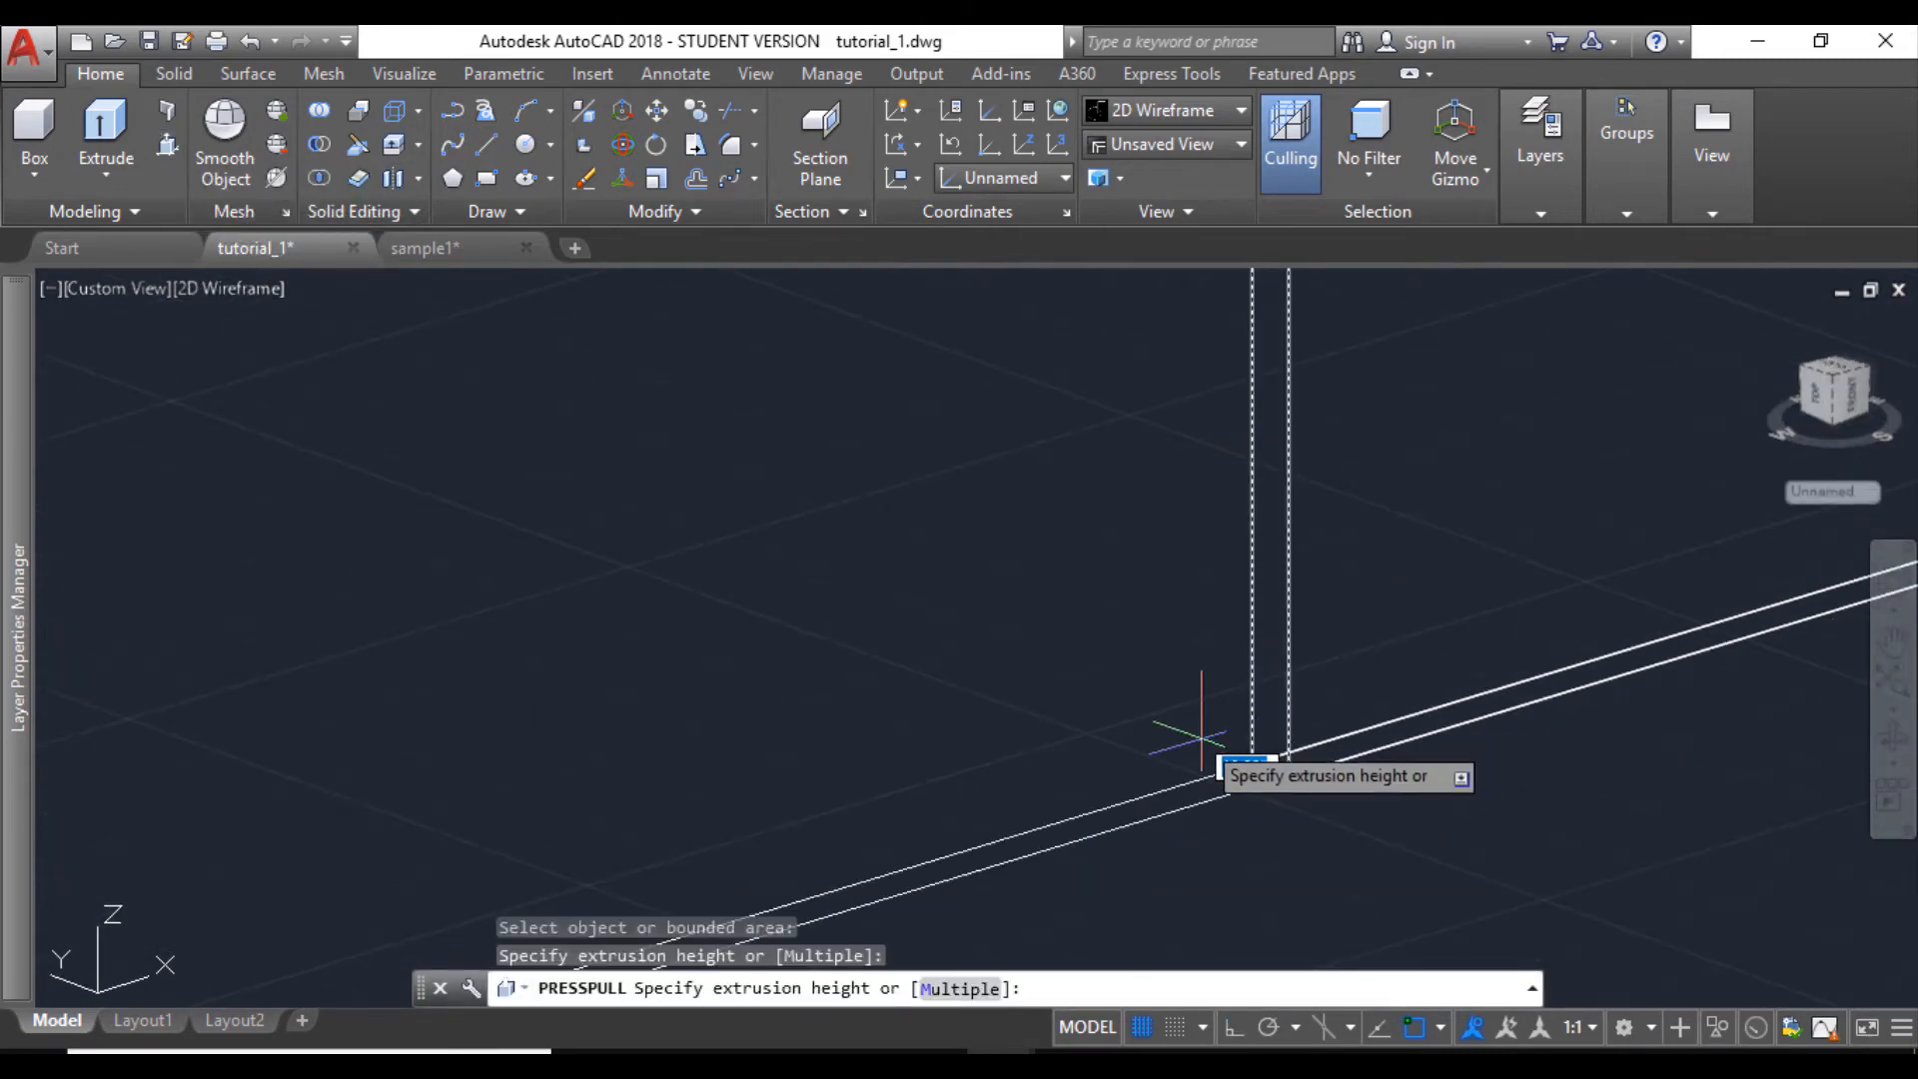
pyautogui.scroll(-4, 1189, 744)
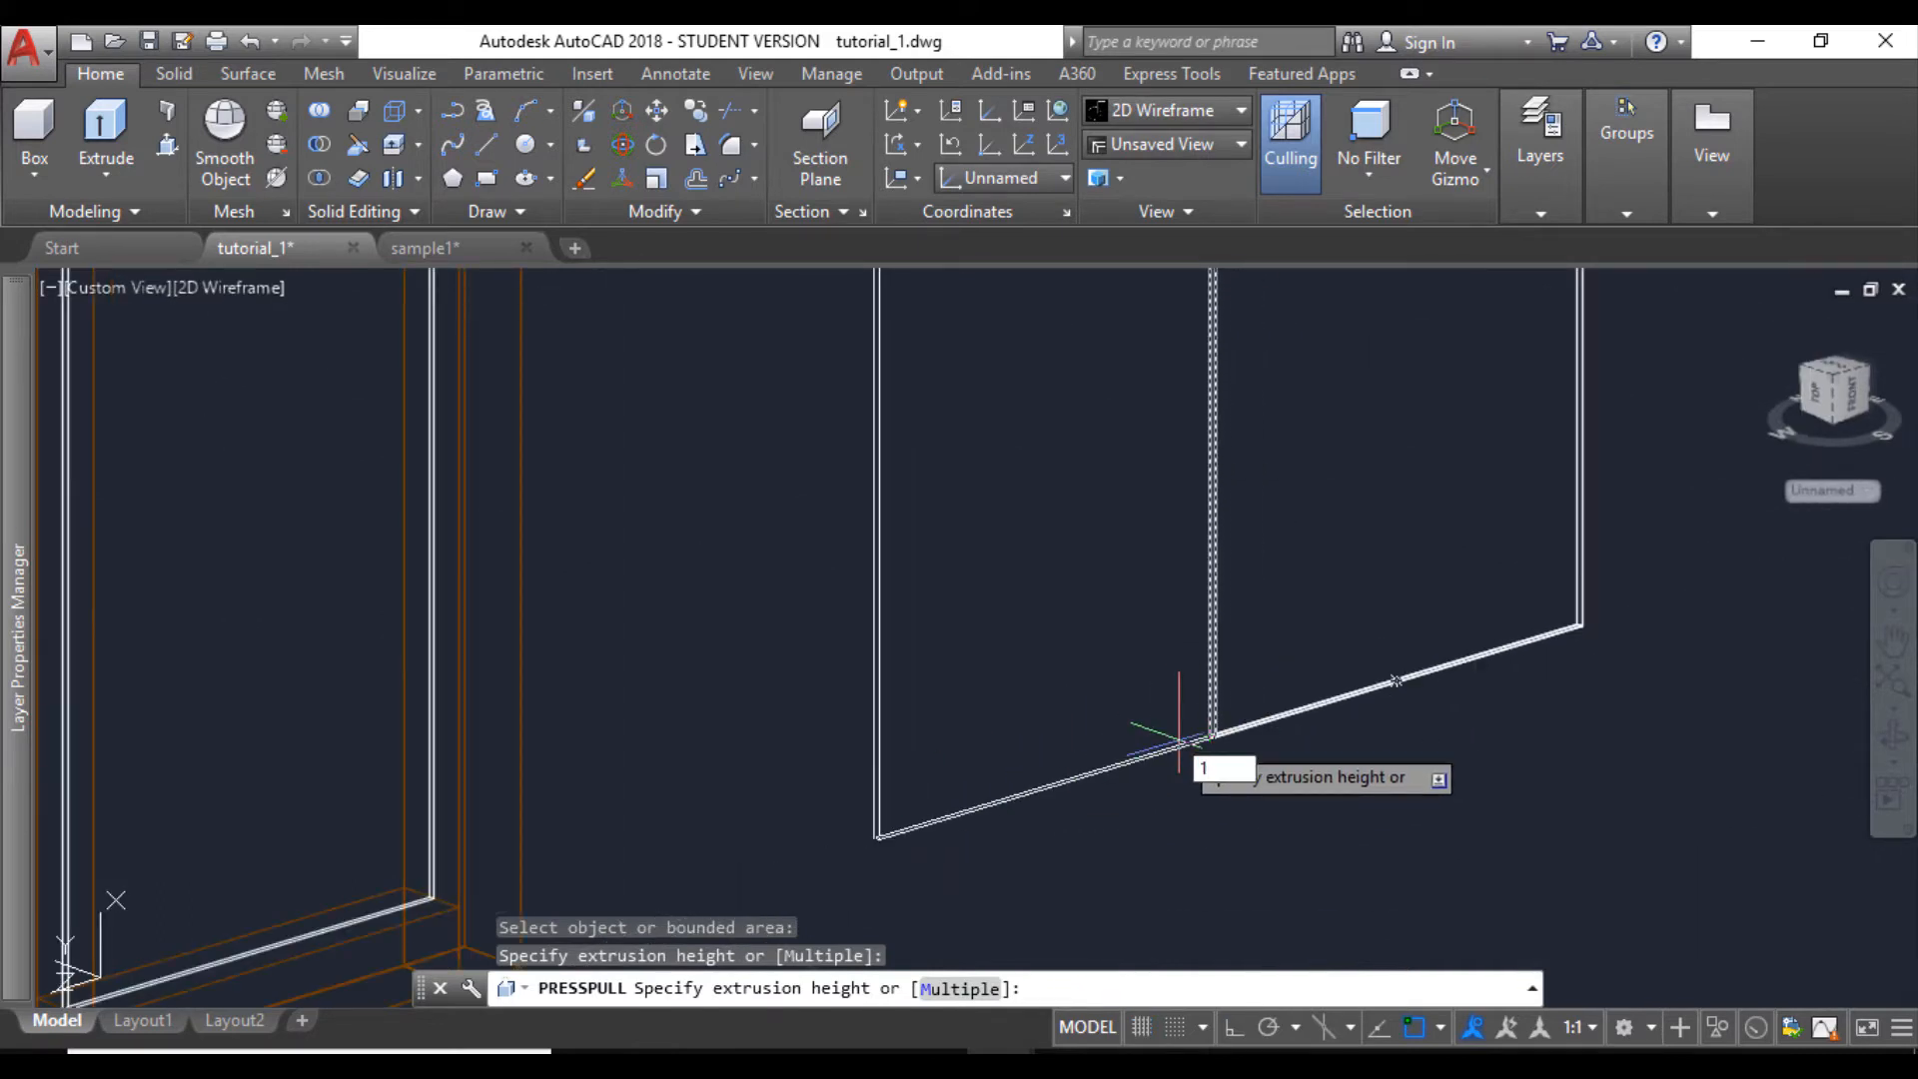
pyautogui.write('1"')
pyautogui.press('Return')
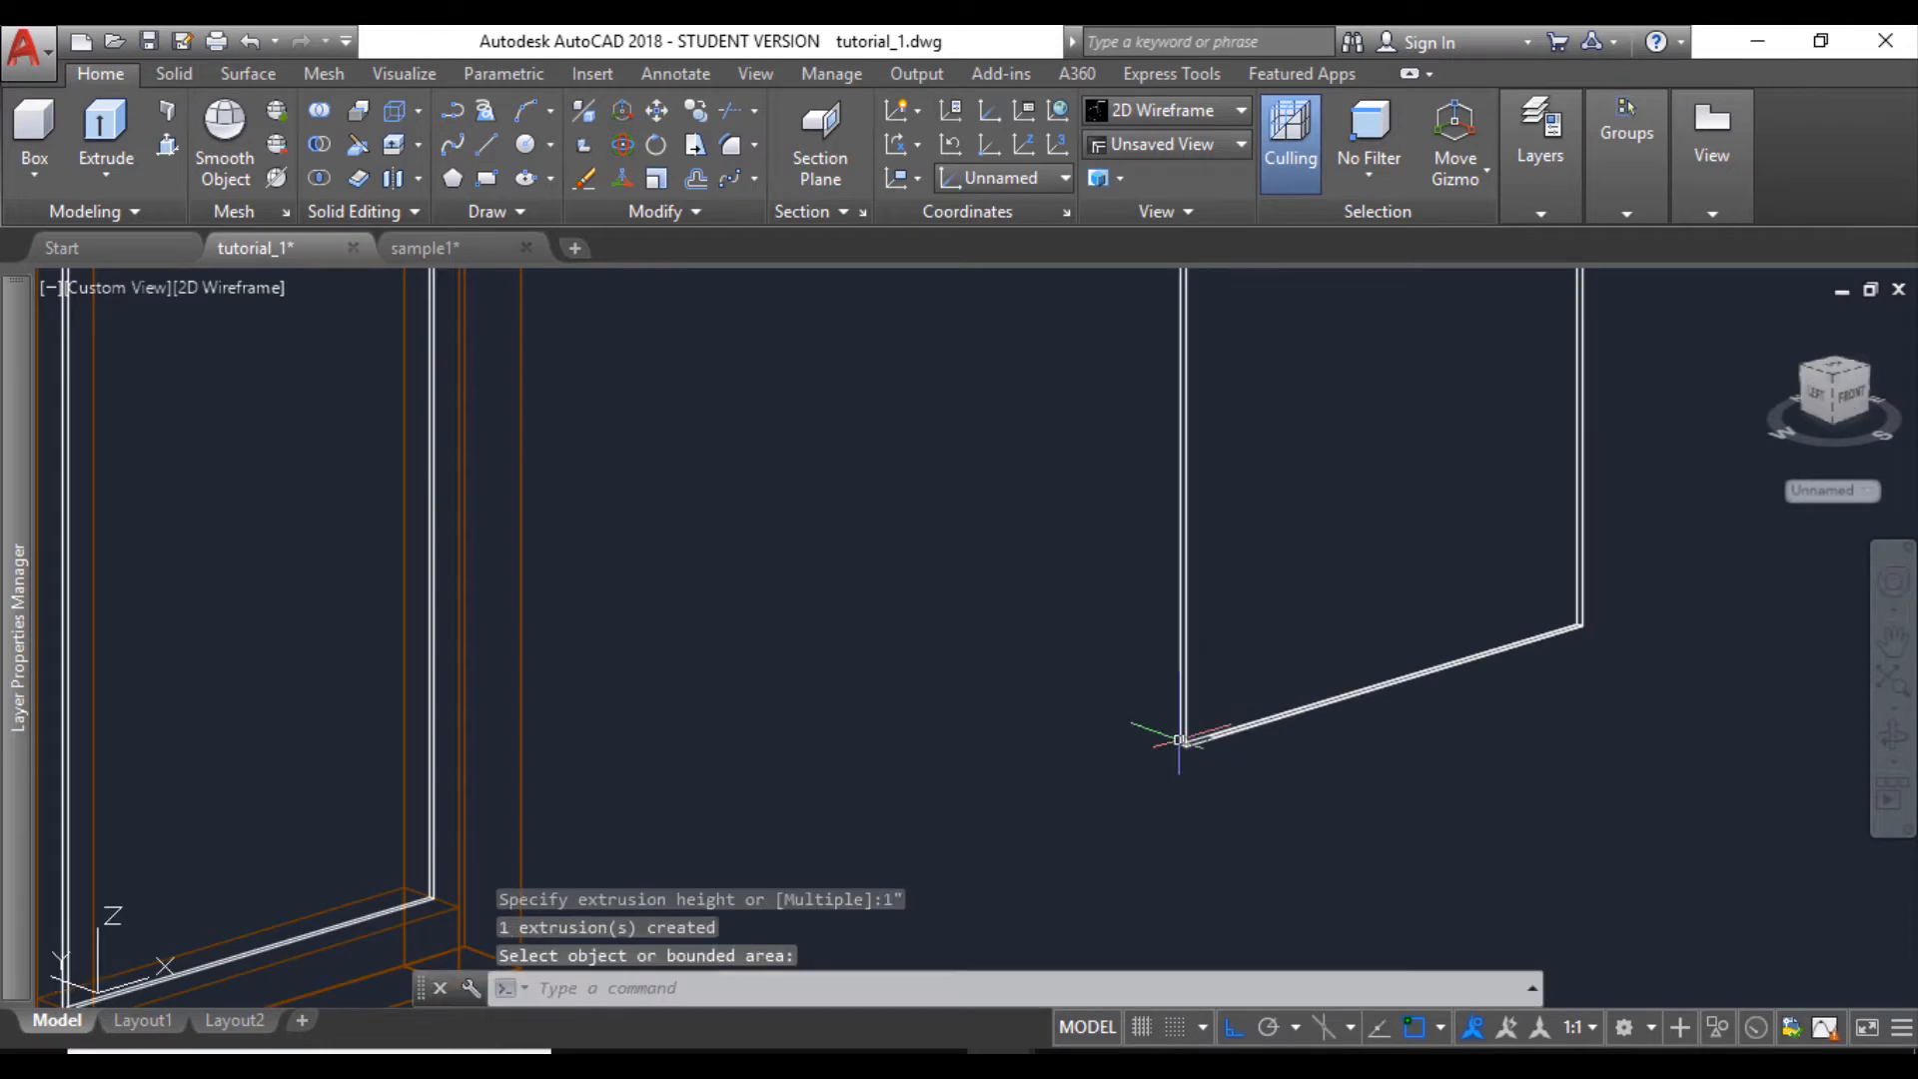
# - Copy the widened glass panel by its narrow bottom edge's midpoint into the middle opening nearer the loose panel
pyautogui.click(1191, 734)
pyautogui.click(1121, 637)
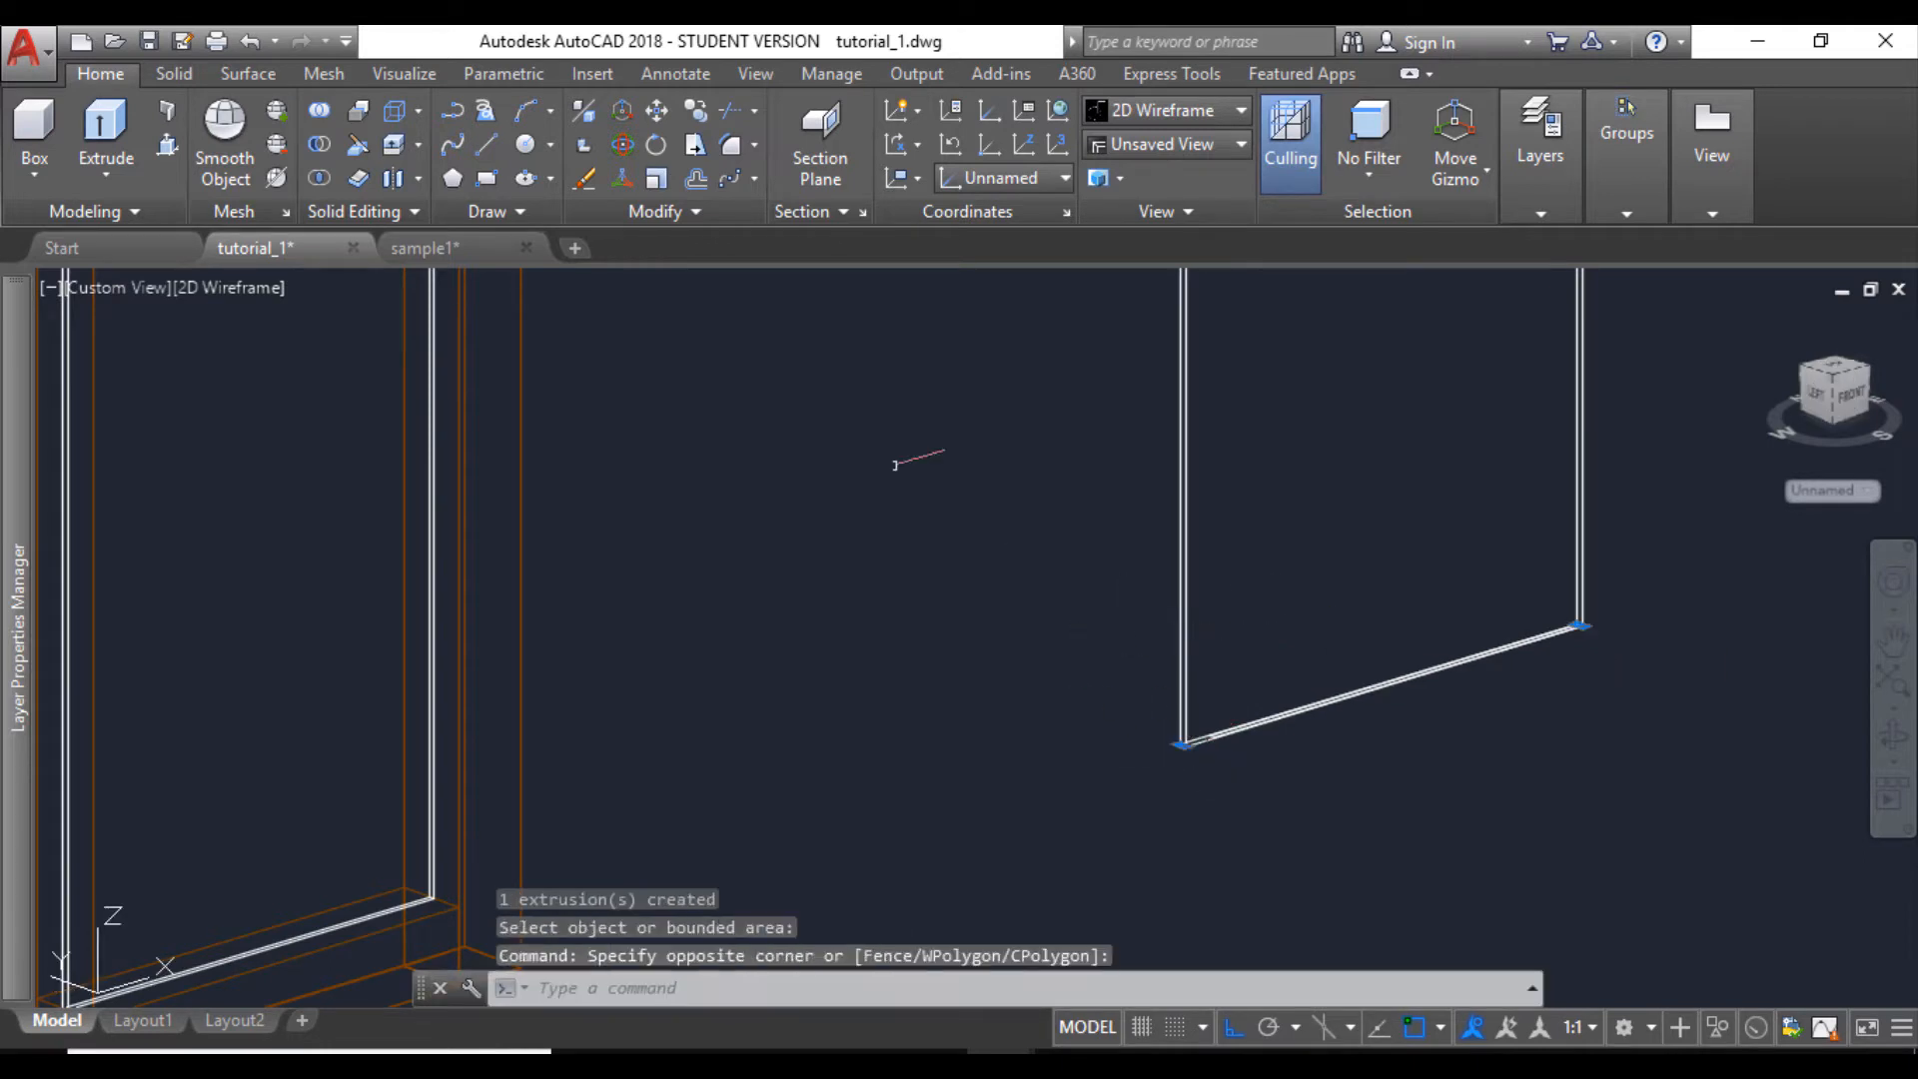
pyautogui.click(695, 110)
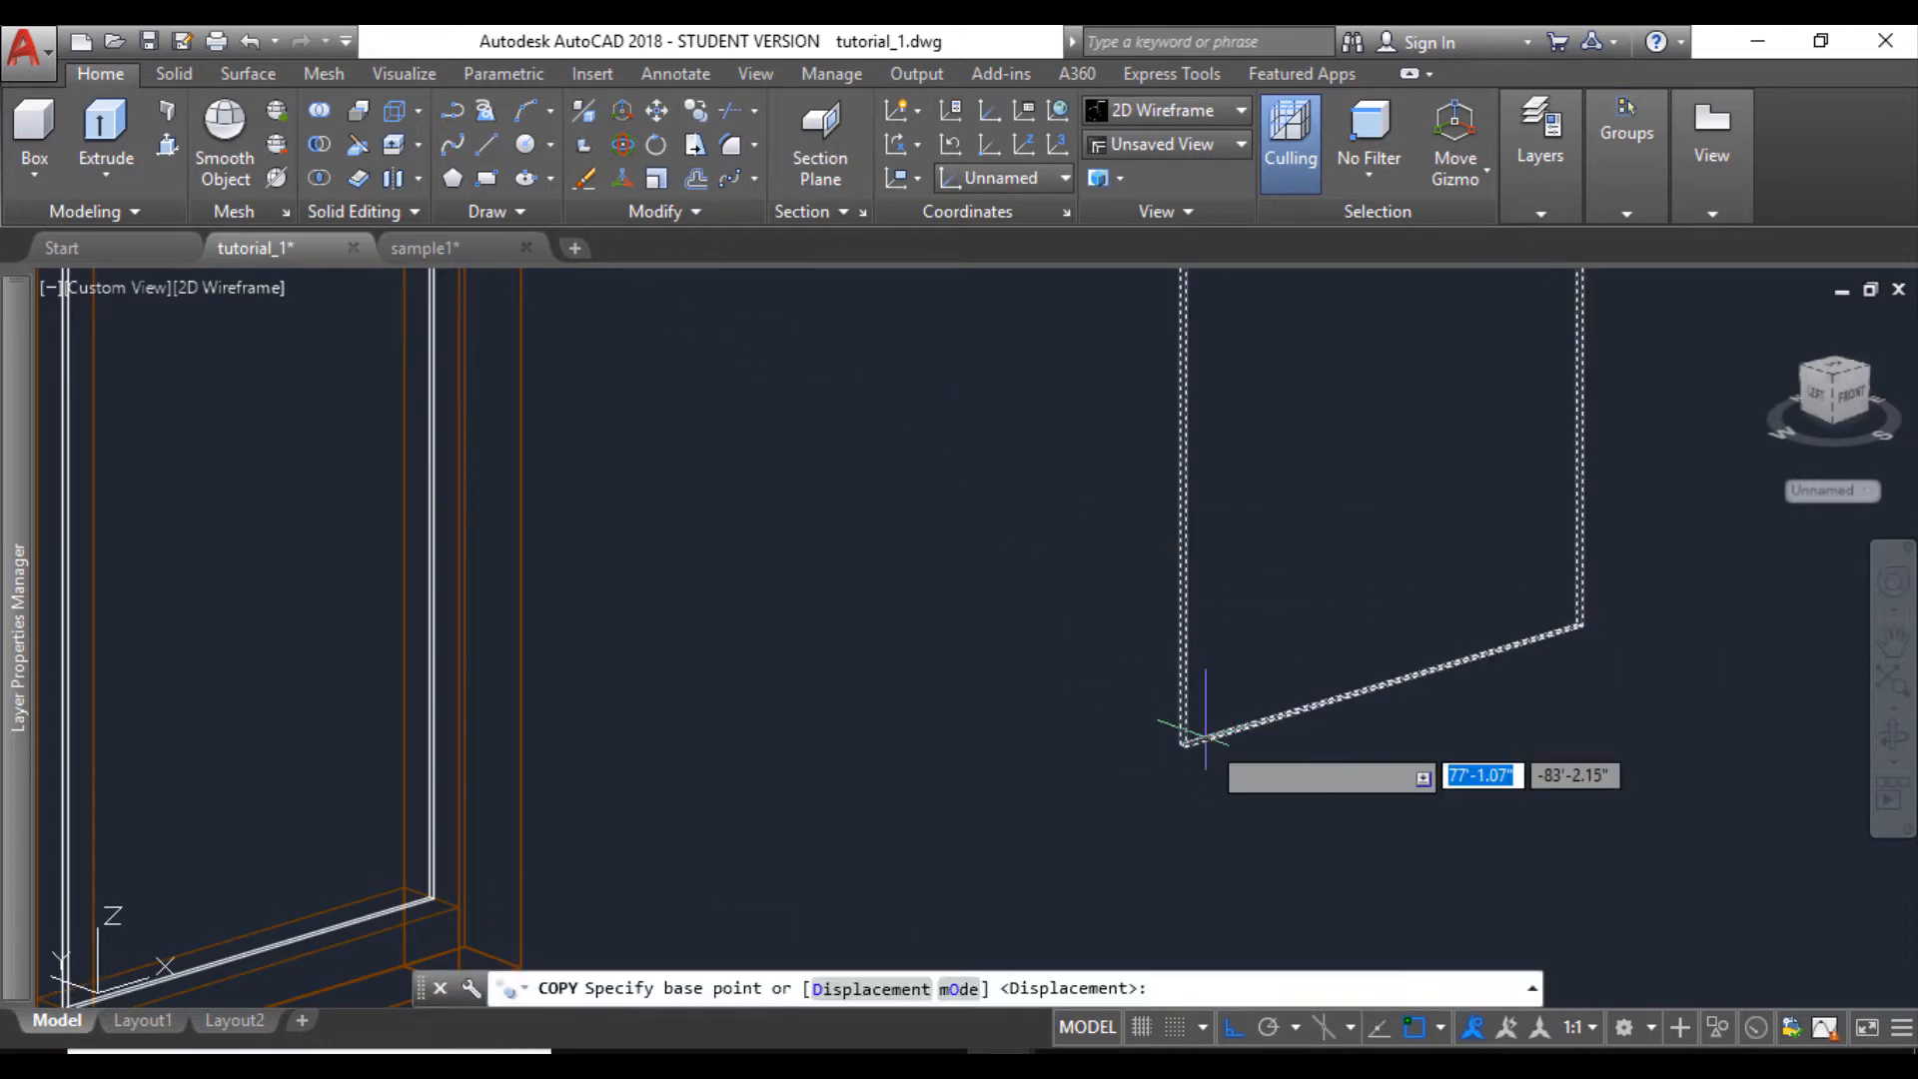
pyautogui.scroll(4, 1198, 737)
pyautogui.click(1378, 756)
pyautogui.scroll(-4, 1348, 747)
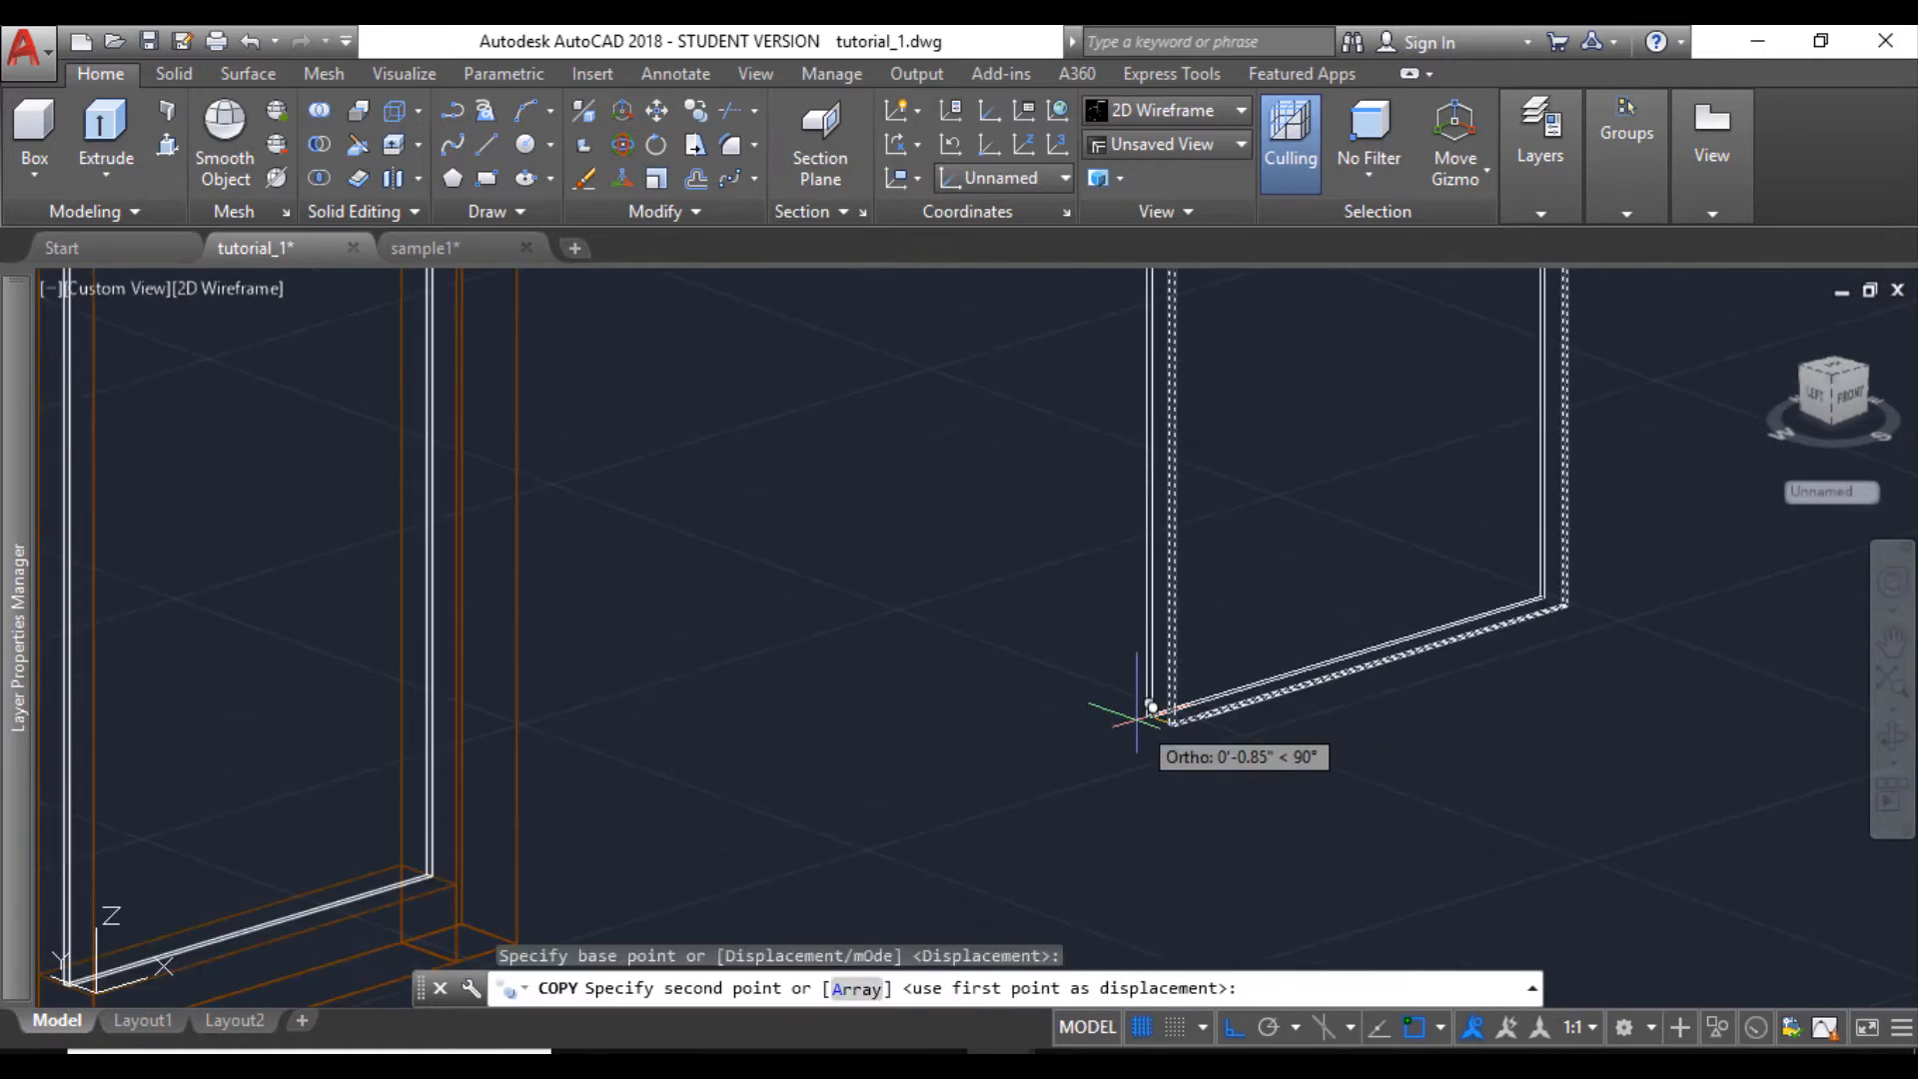
pyautogui.scroll(5, 548, 859)
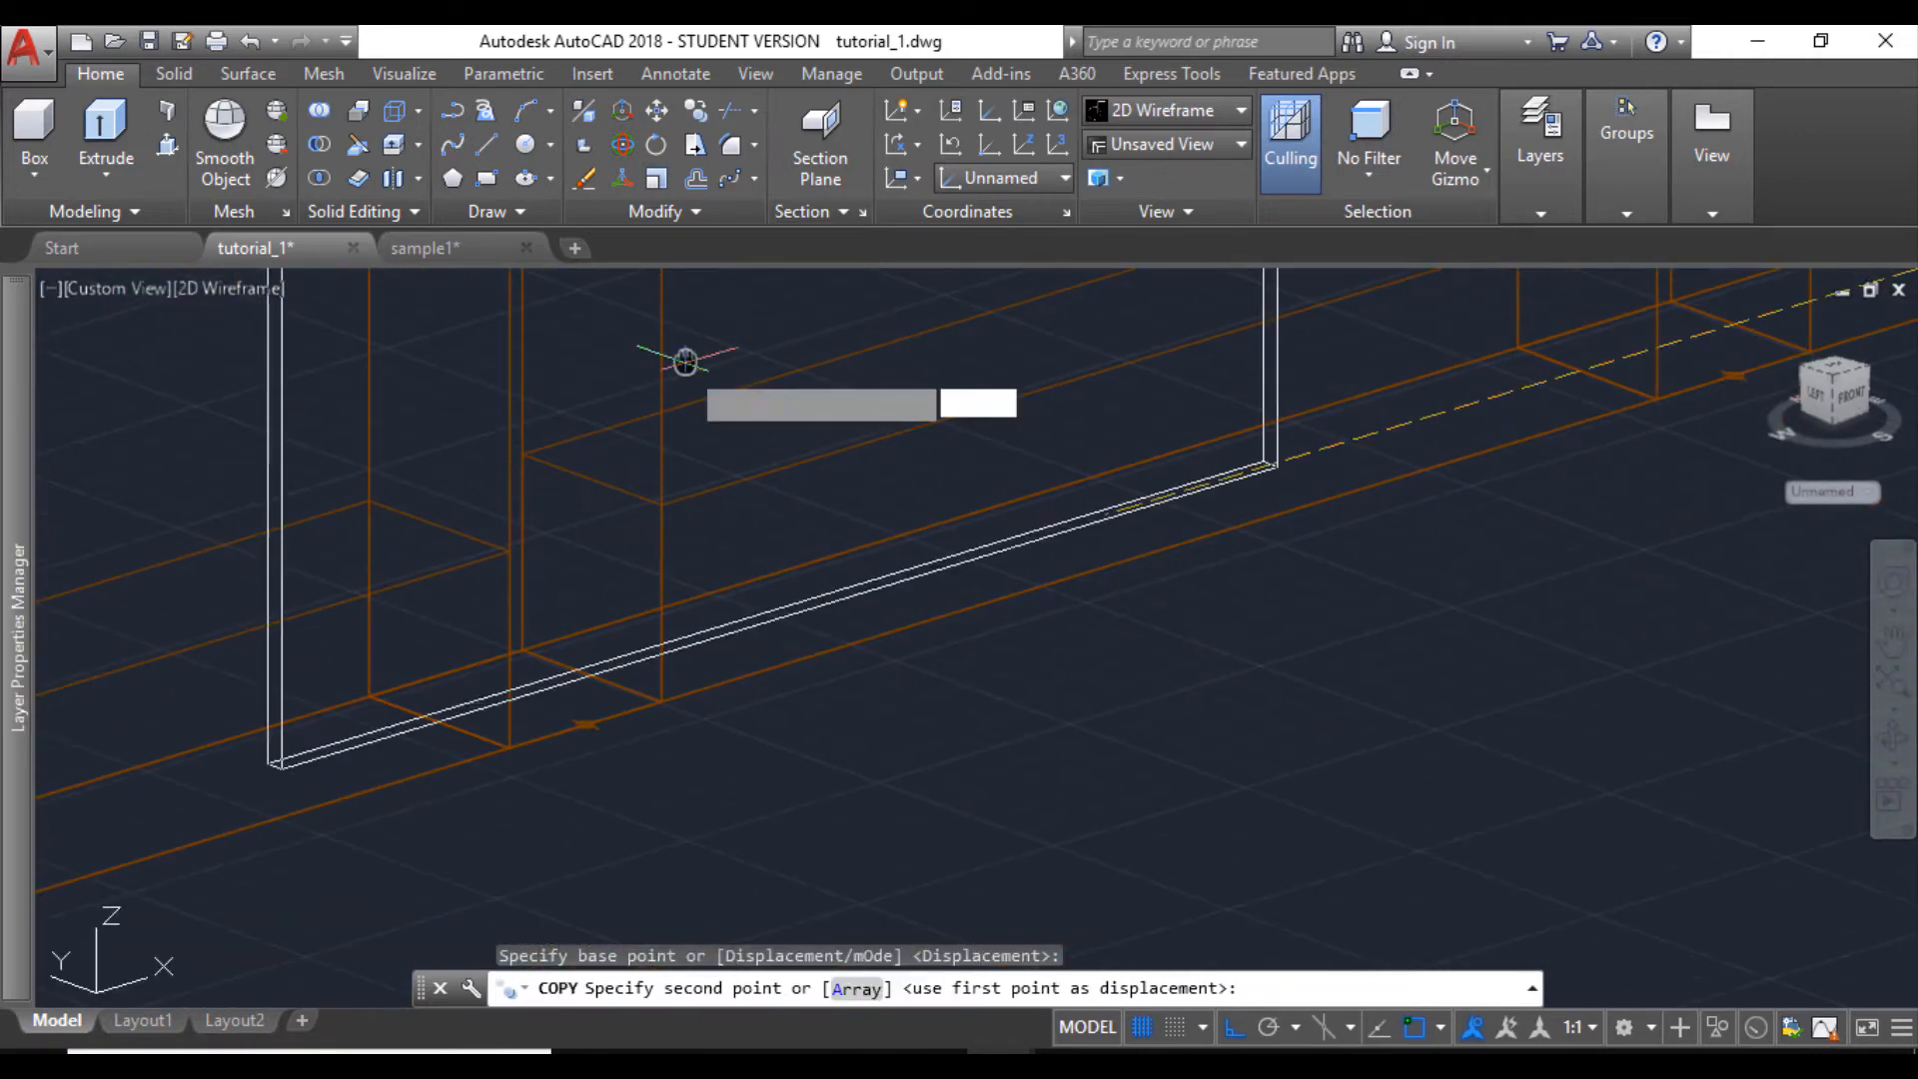
pyautogui.click(593, 479)
# - Place another copy of the widened panel in the remaining empty middle opening and end the copy
pyautogui.scroll(-5, 570, 565)
pyautogui.moveTo(492, 638); pyautogui.dragTo(680, 650, button='middle')
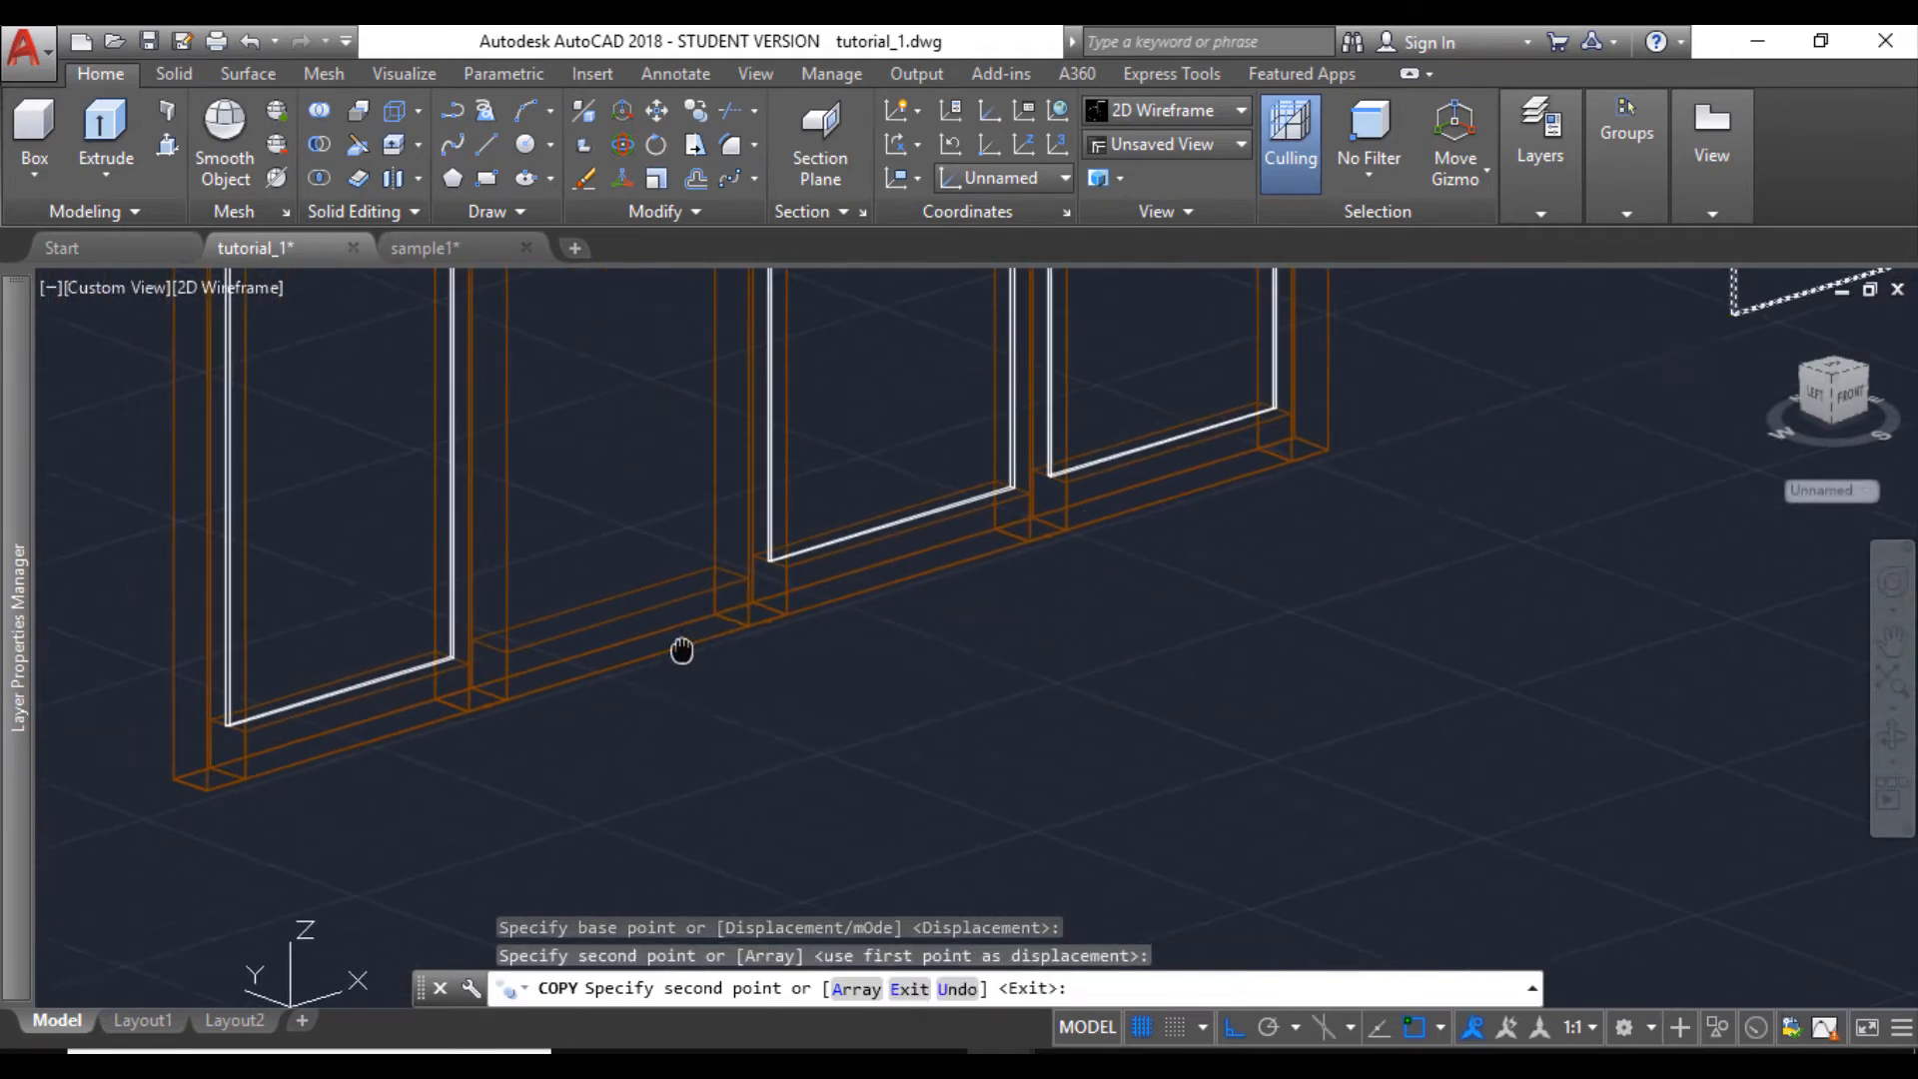
pyautogui.scroll(4, 491, 638)
pyautogui.click(501, 642)
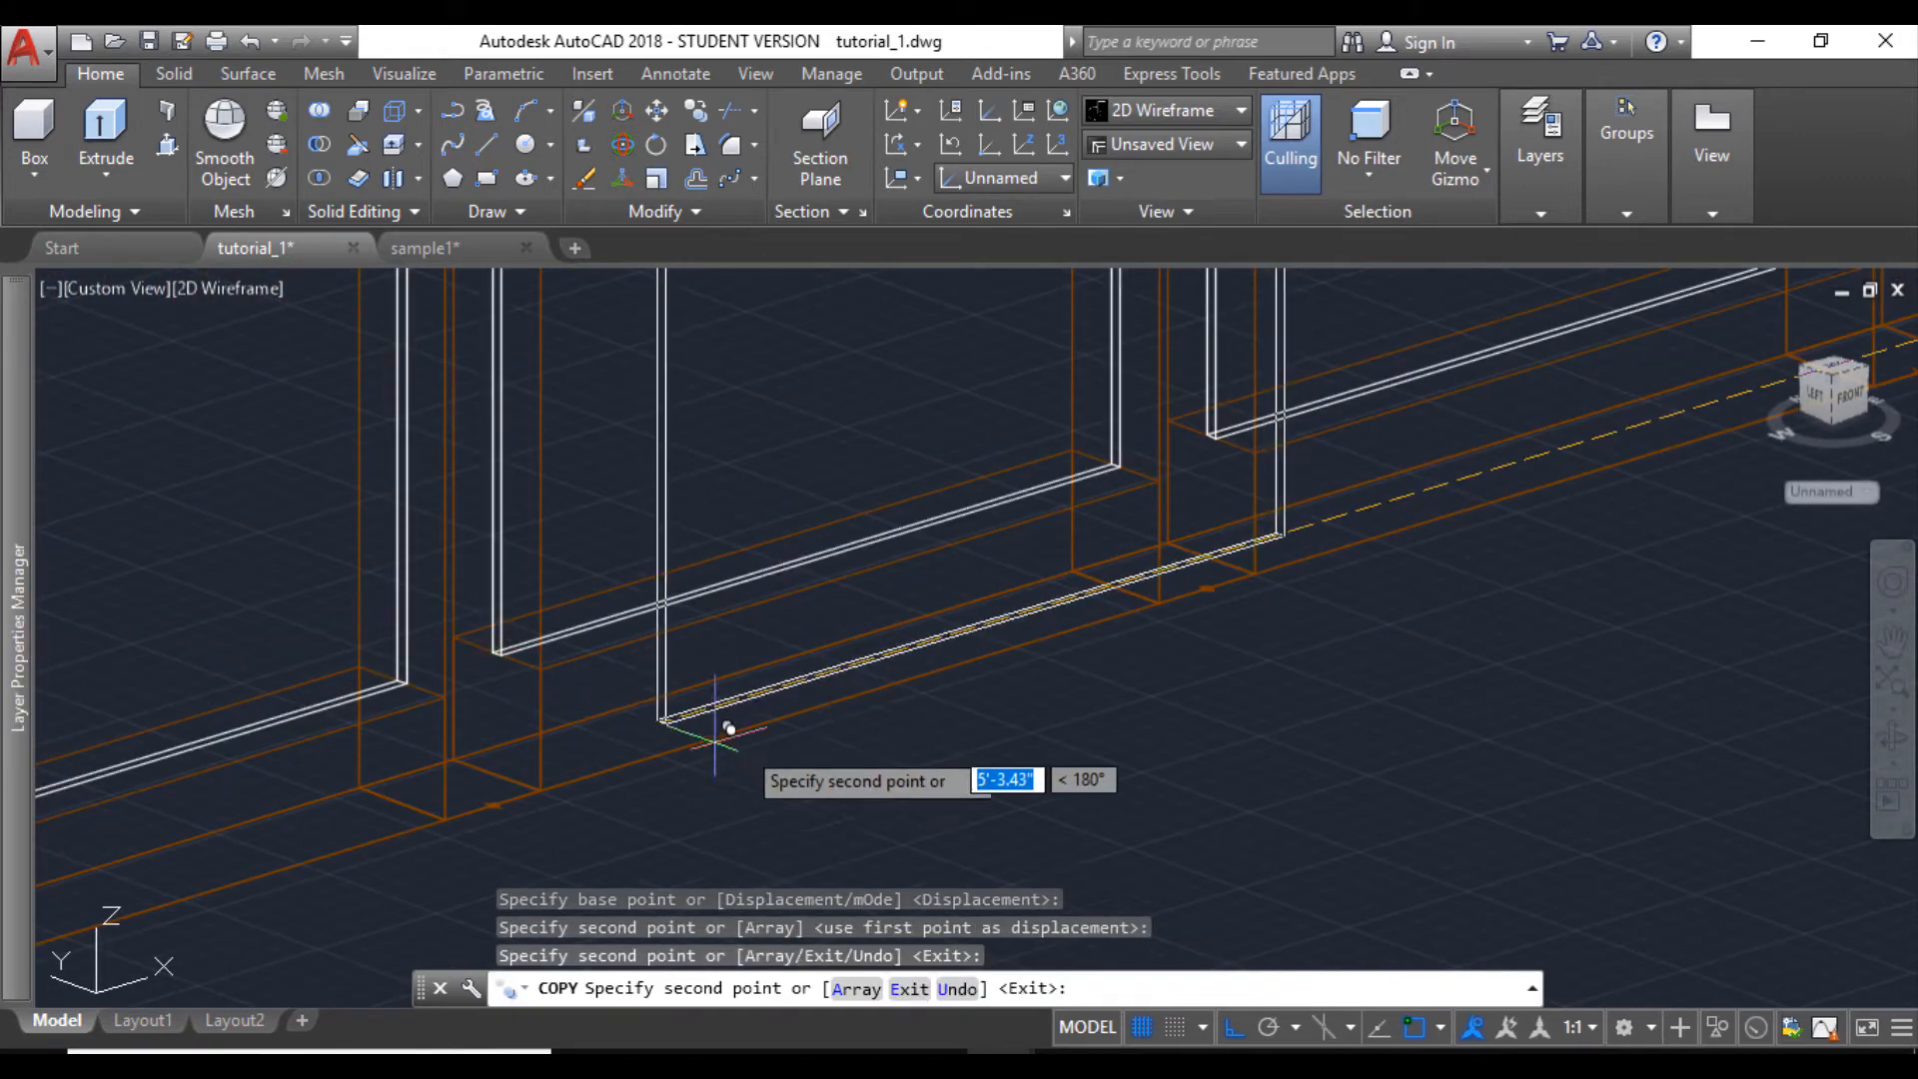
pyautogui.press('Escape')
# - Set the visual style to Shaded with edges and look over the glazed window beside the house model
pyautogui.scroll(-6, 769, 742)
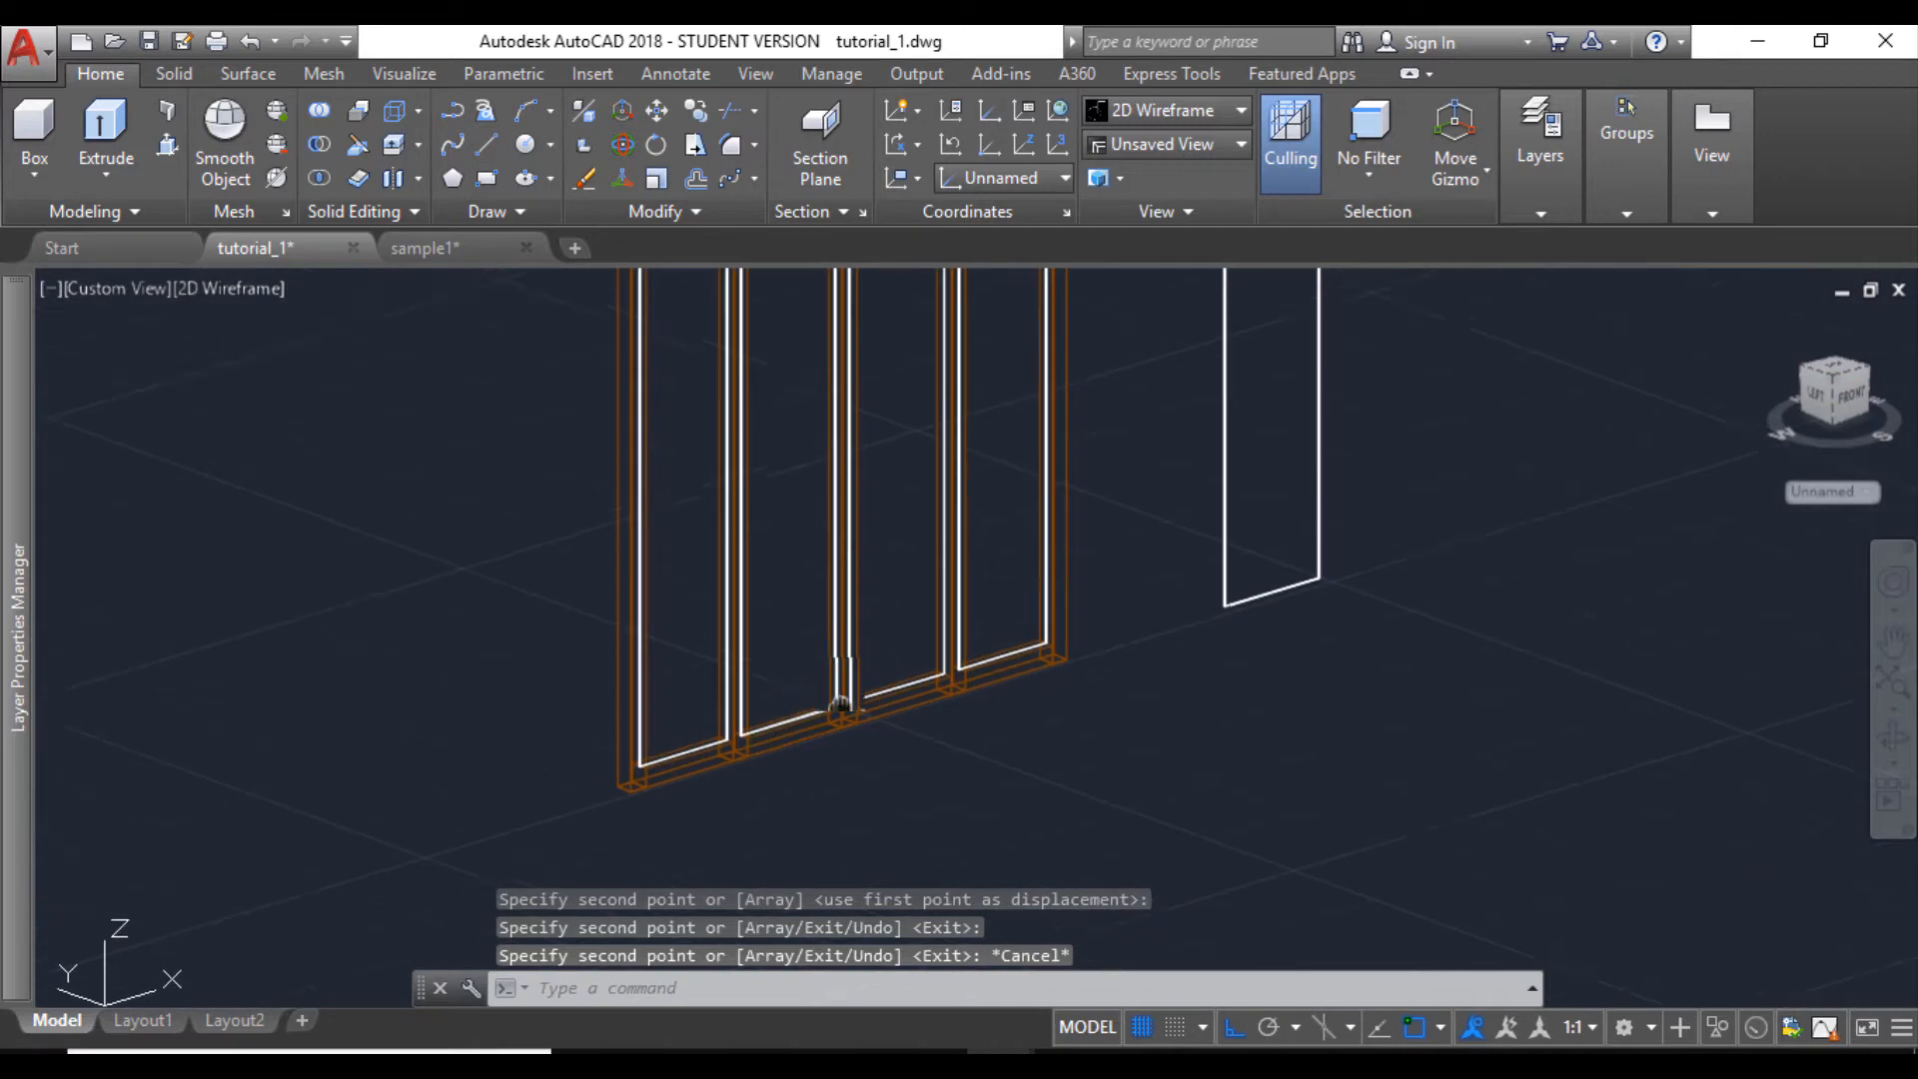
pyautogui.click(259, 296)
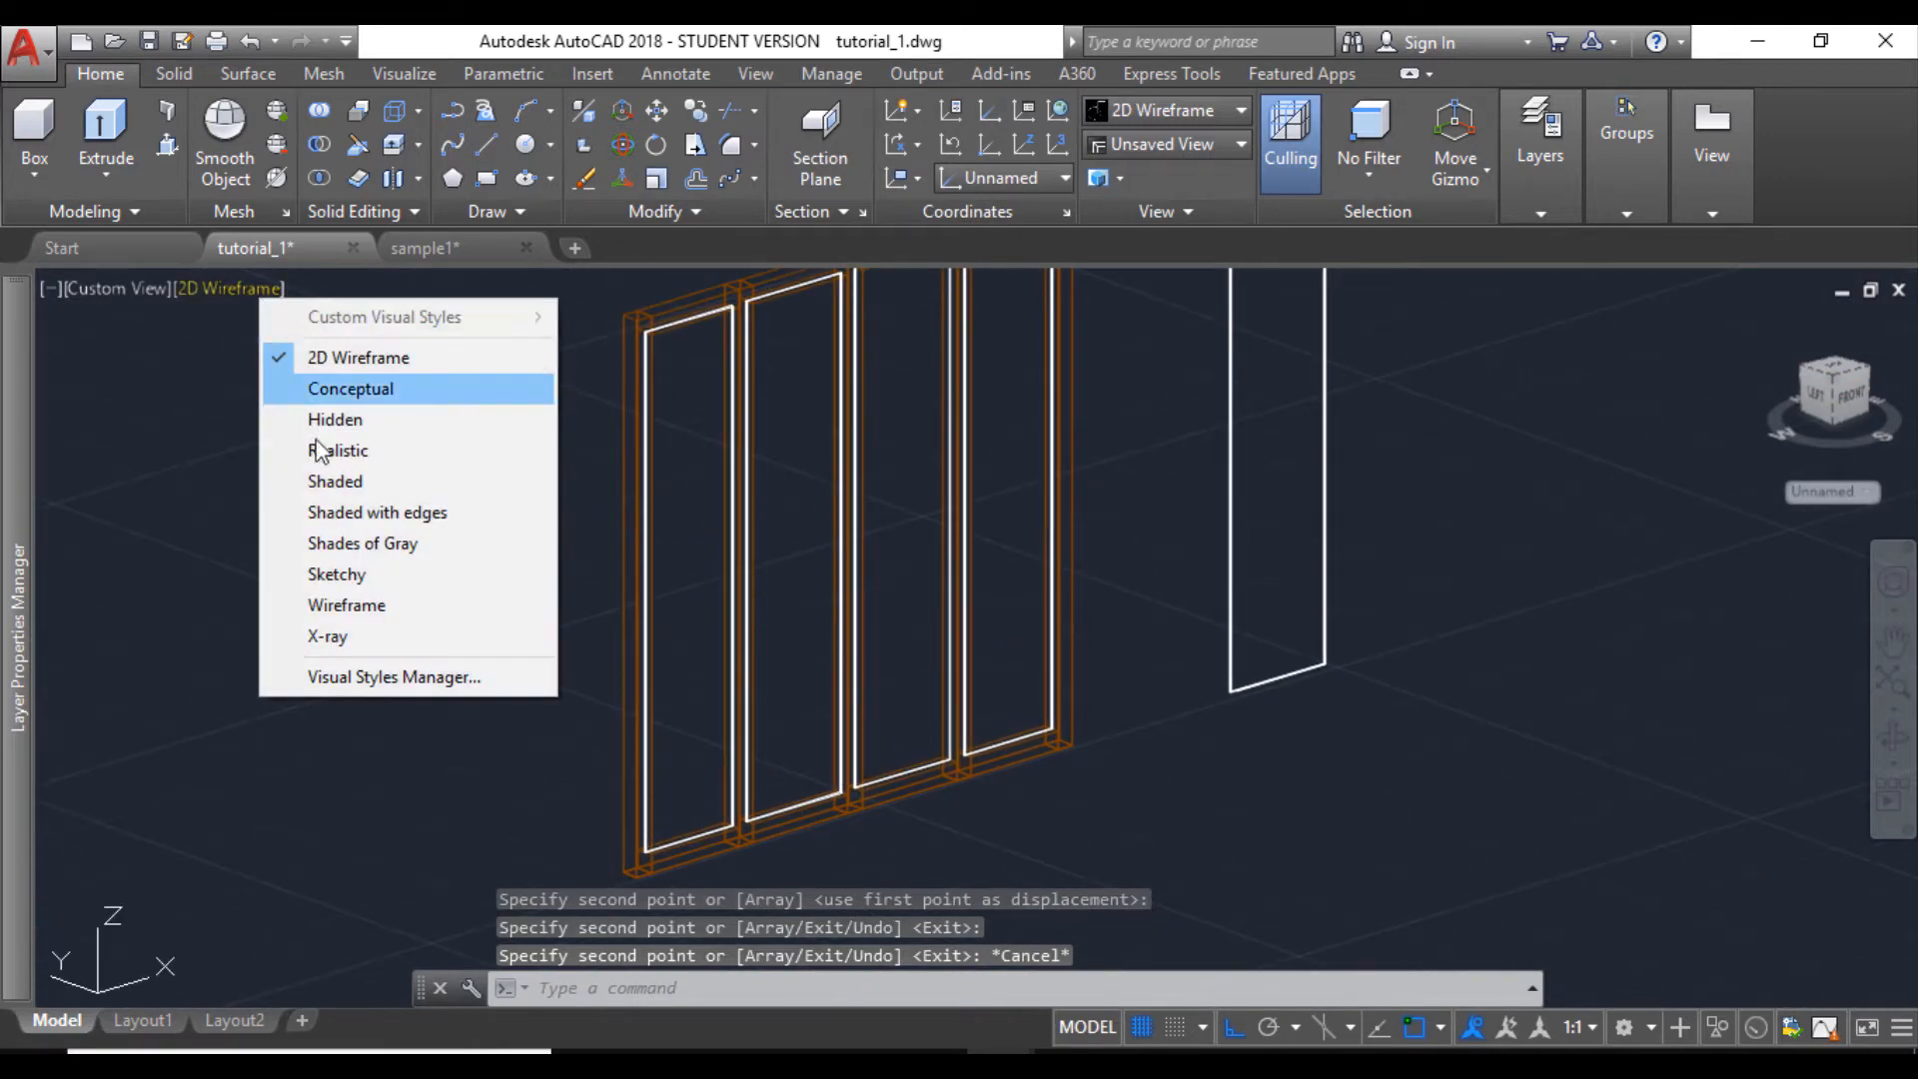
pyautogui.click(354, 507)
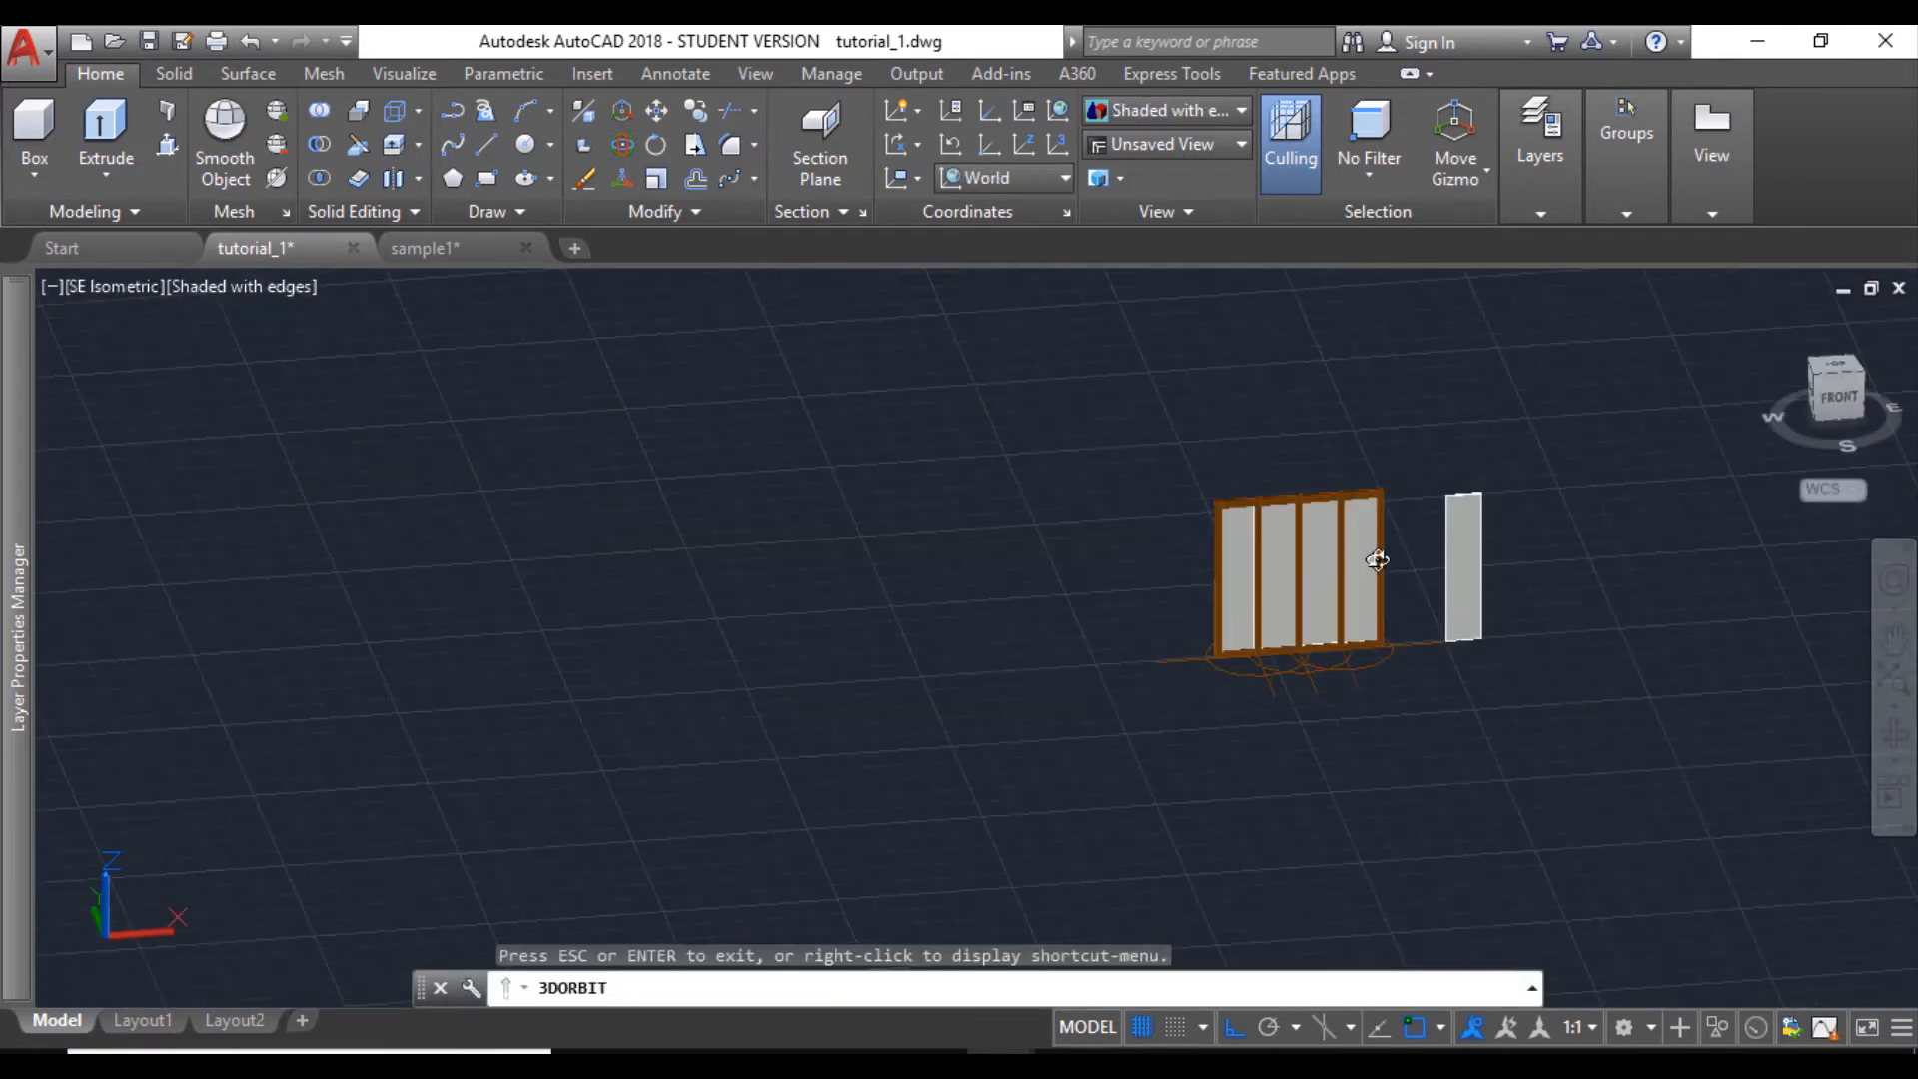
pyautogui.scroll(5, 1358, 559)
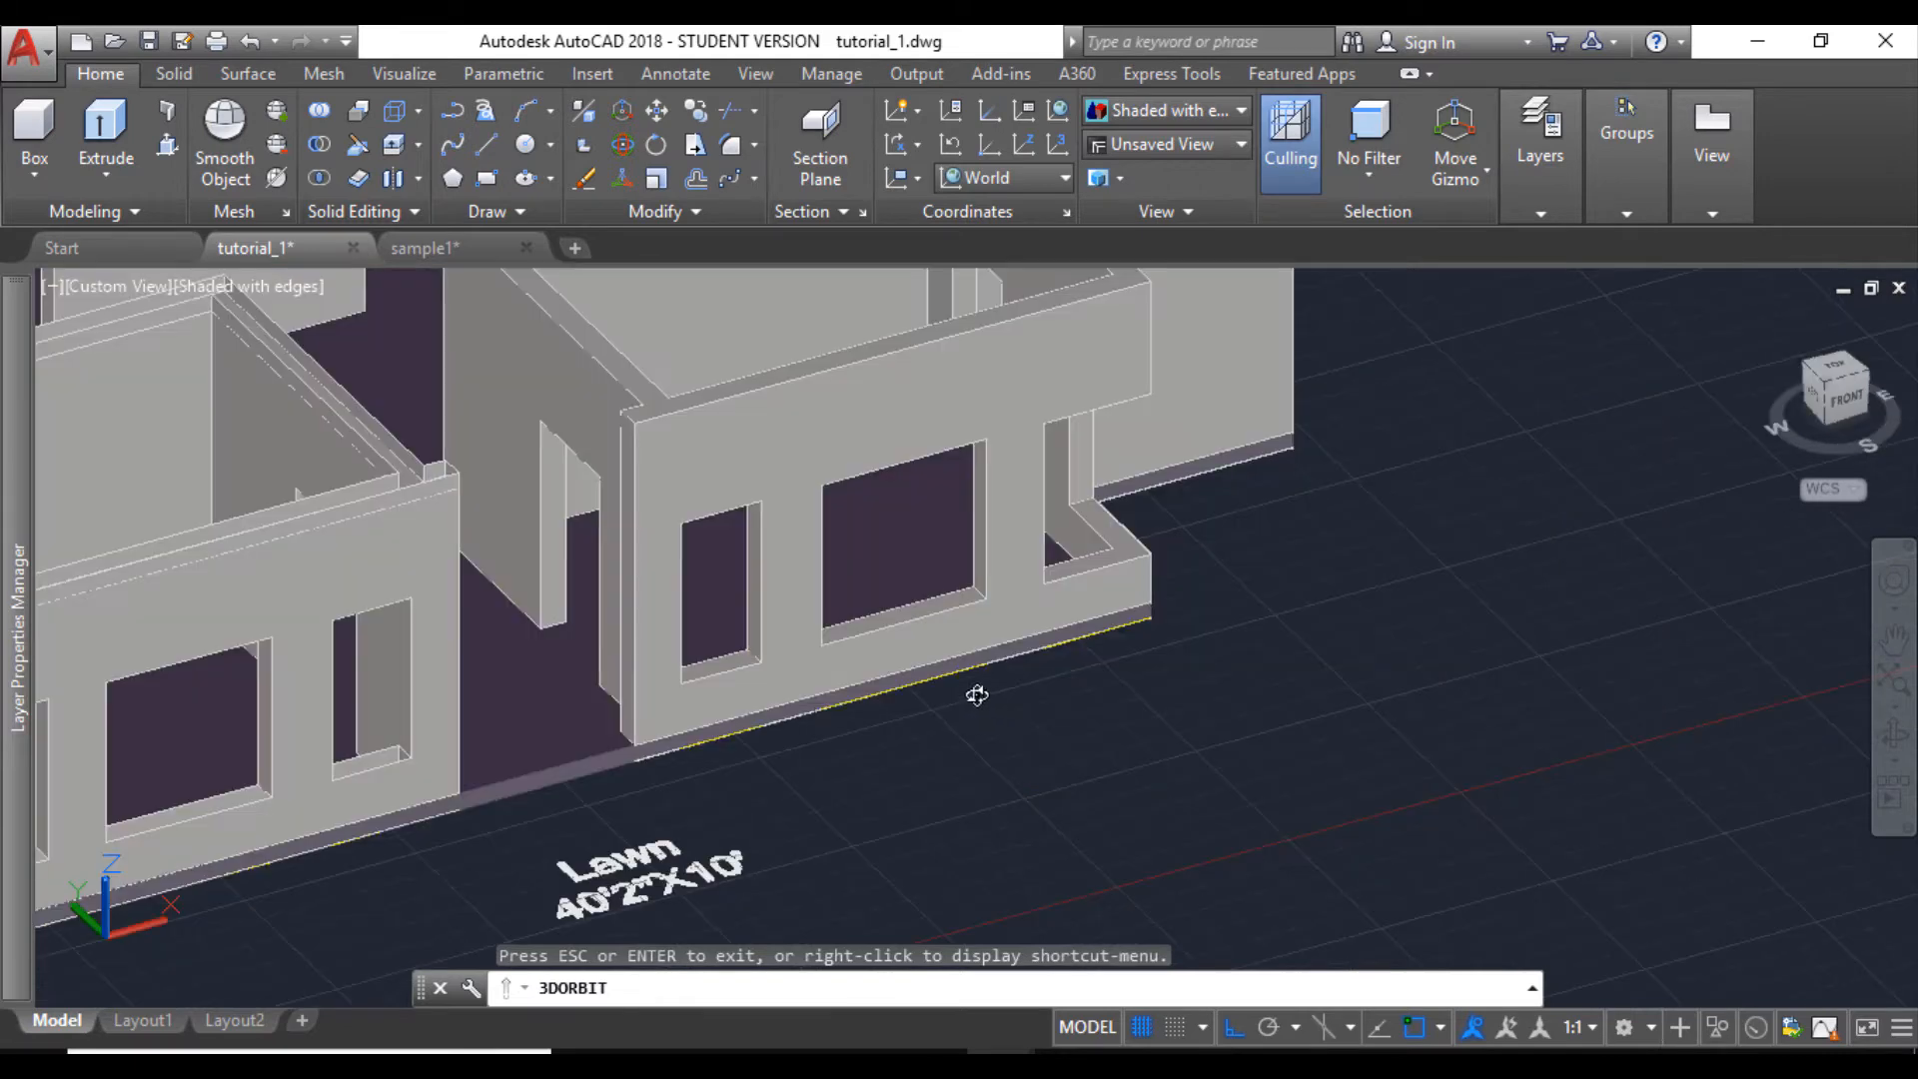
pyautogui.moveTo(976, 694); pyautogui.dragTo(792, 642)
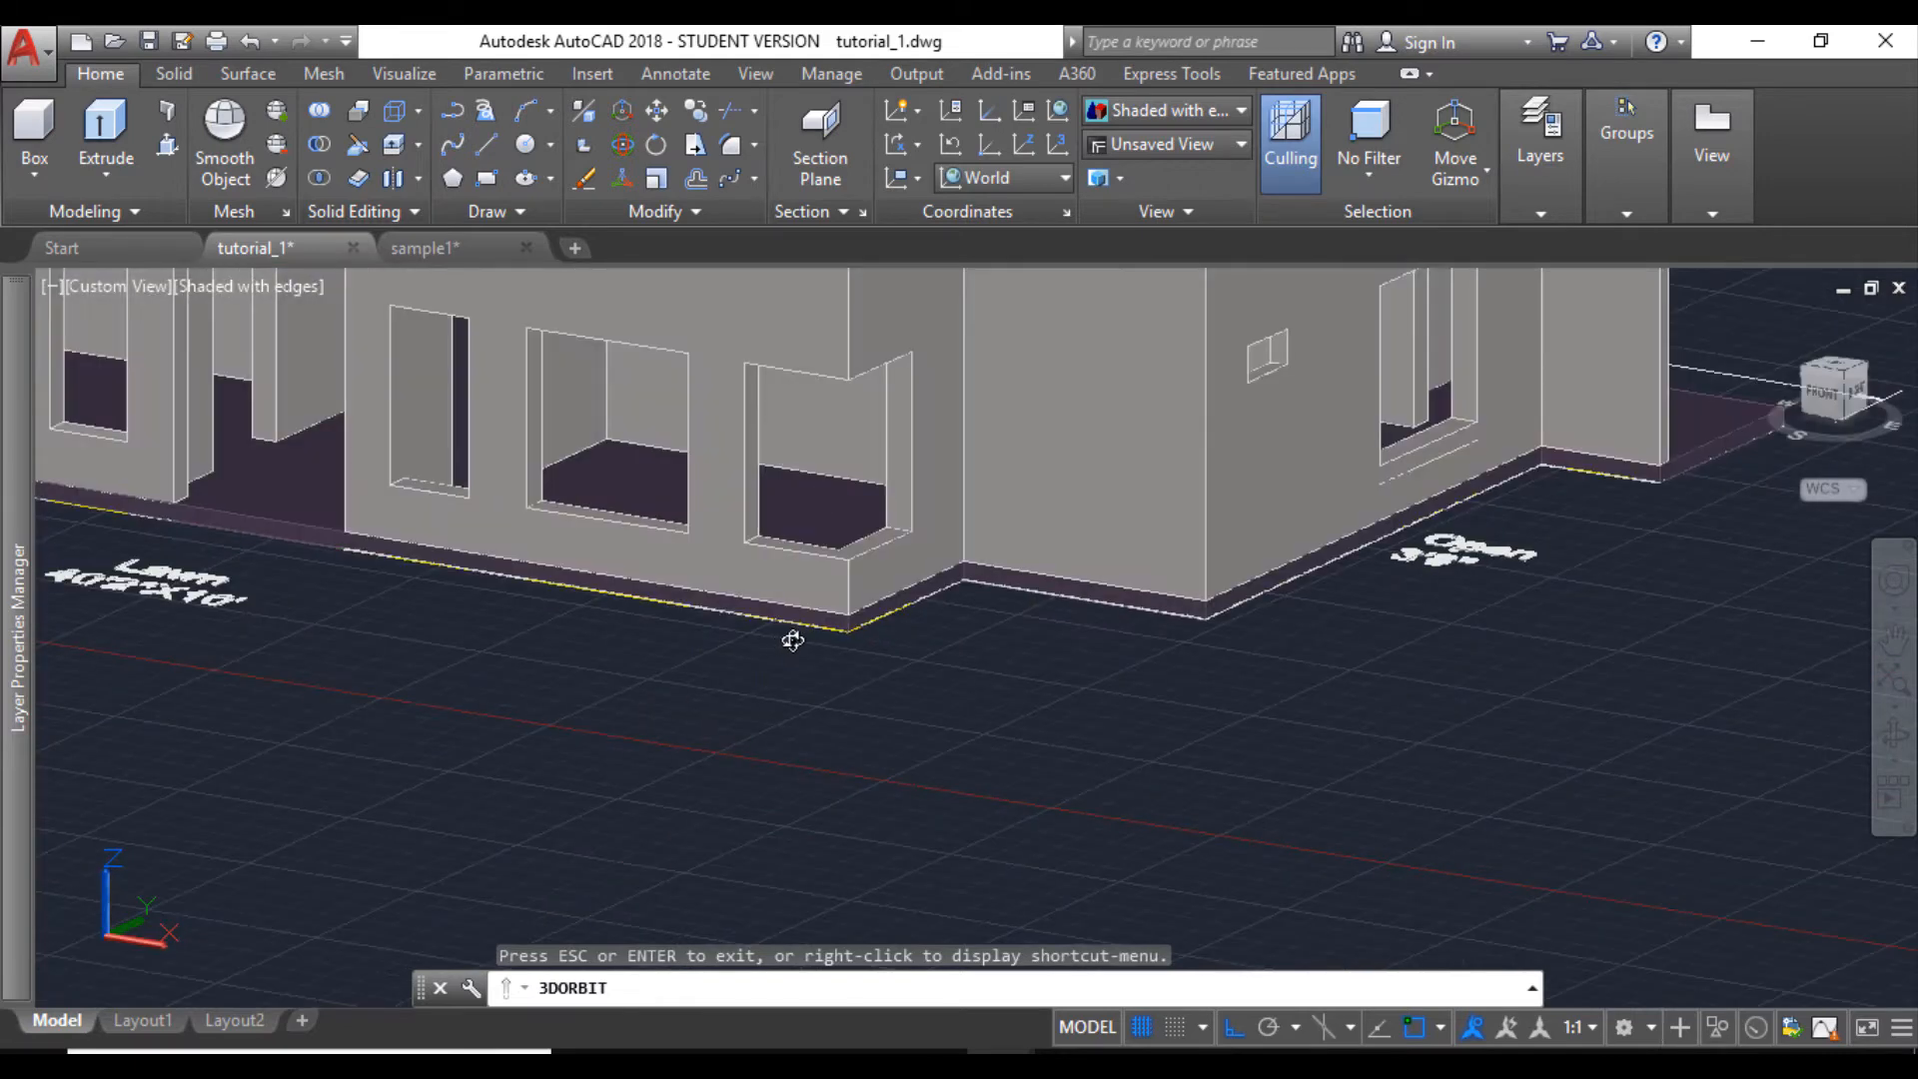
pyautogui.press('Escape')
pyautogui.scroll(-5, 792, 642)
pyautogui.moveTo(1049, 764); pyautogui.dragTo(1046, 695, button='middle')
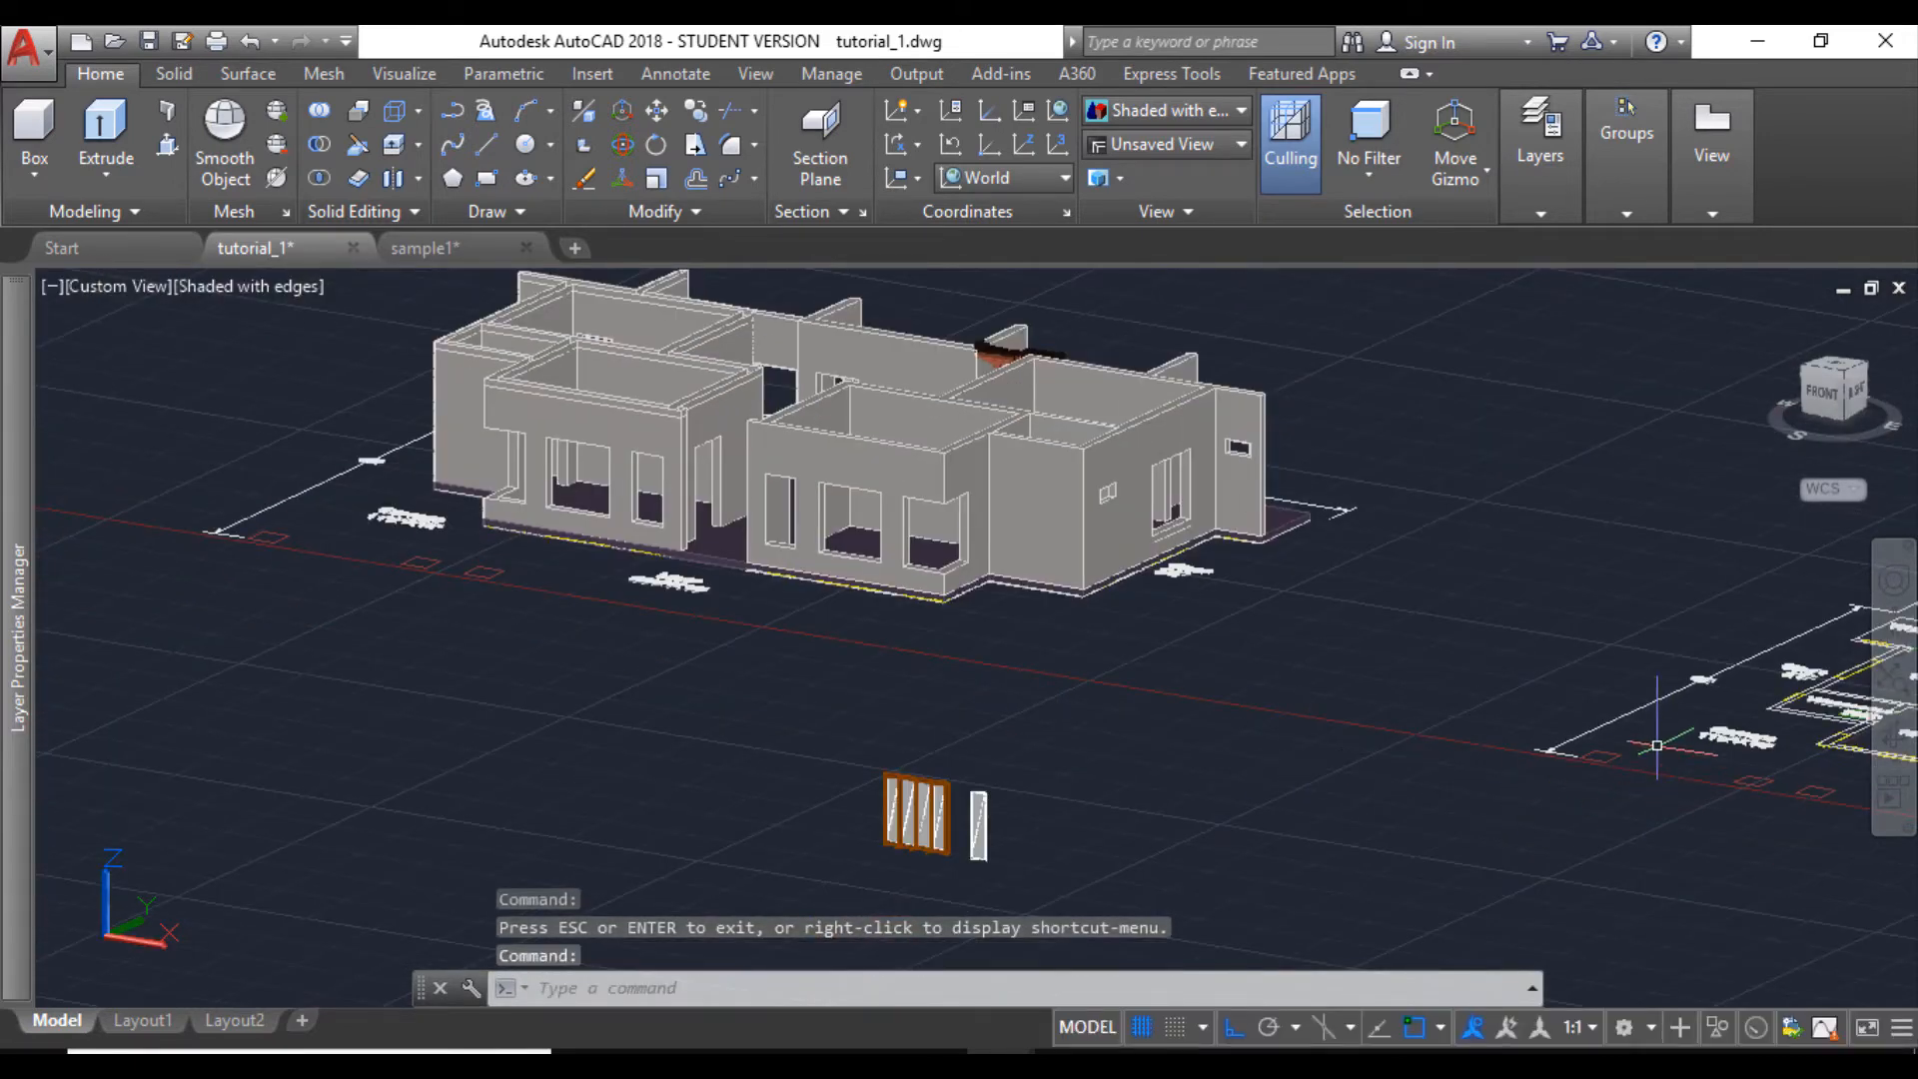
# - Copy the complete four-part glazed window by its lower corner to the empty area on the side away from the loose panel
pyautogui.click(1896, 759)
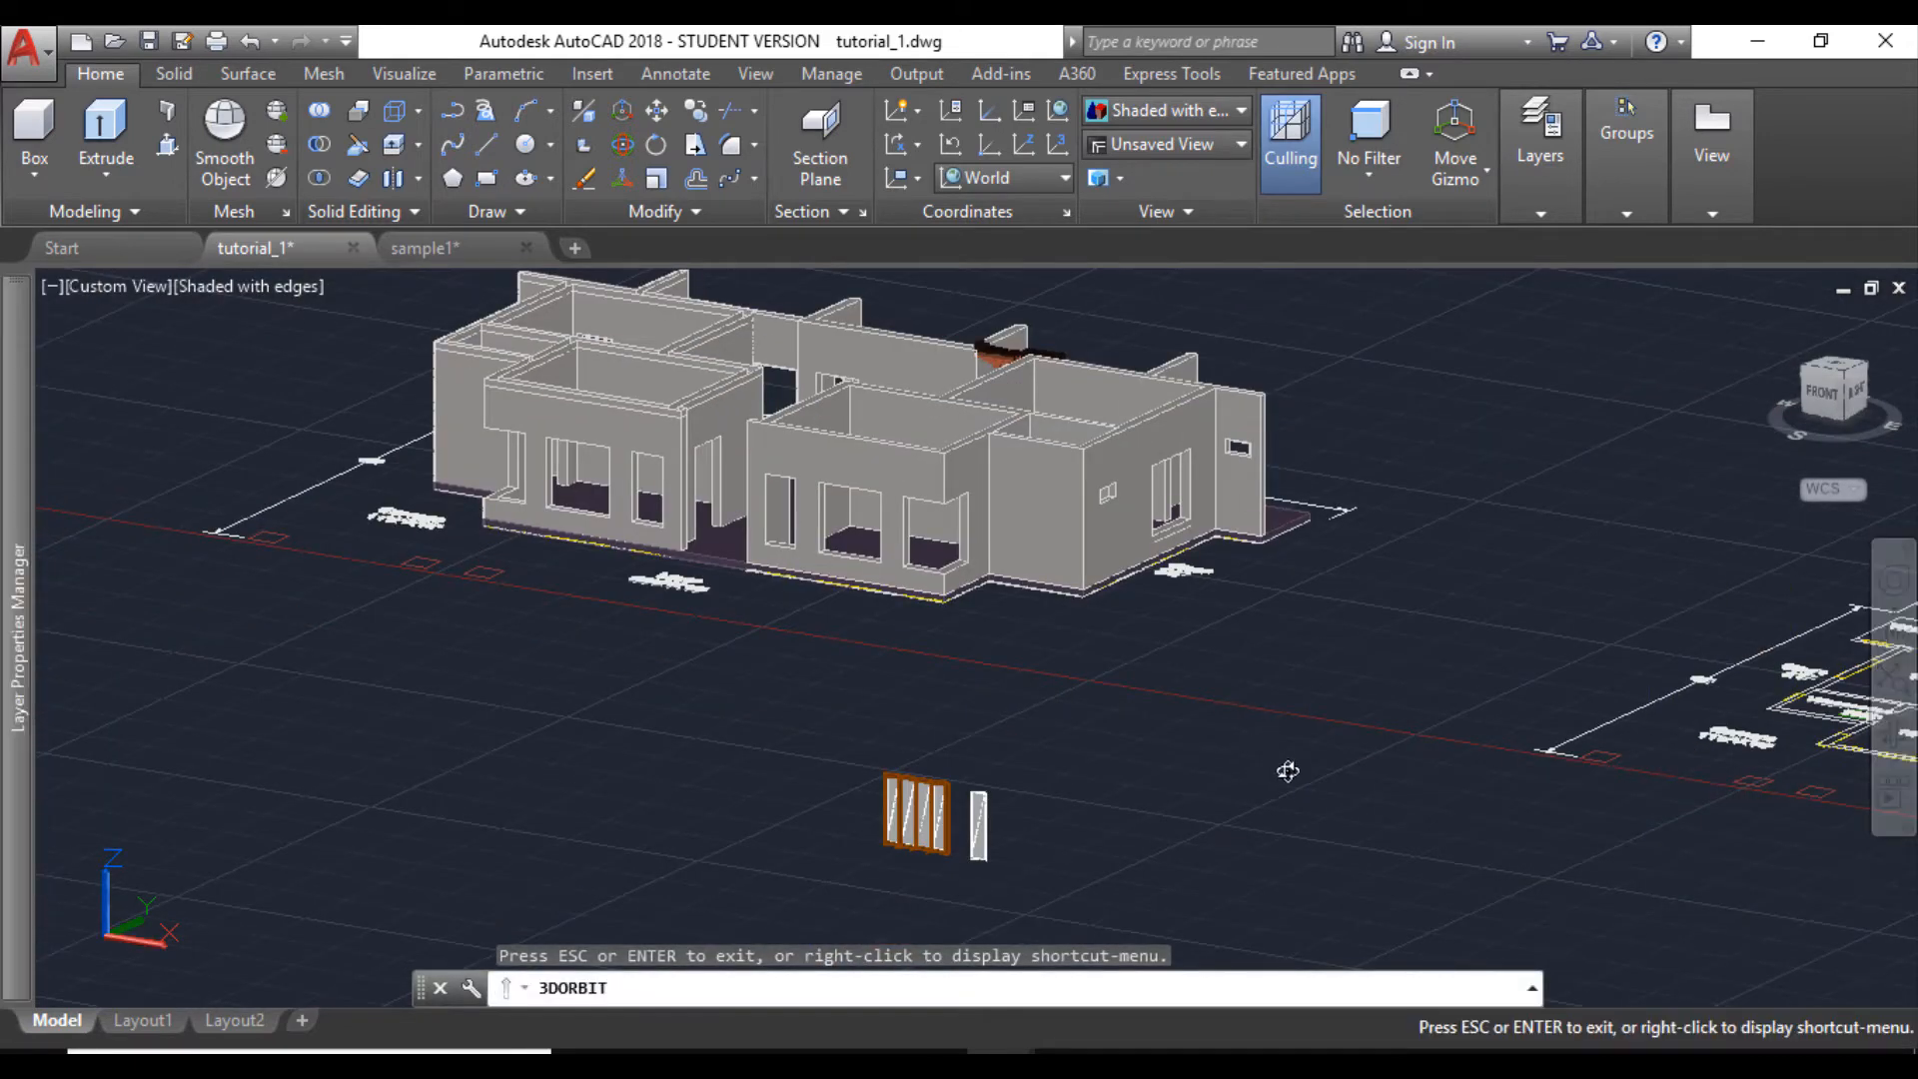
pyautogui.moveTo(1284, 770); pyautogui.dragTo(1287, 701)
pyautogui.press('Escape')
pyautogui.scroll(4, 1610, 732)
pyautogui.click(1122, 556)
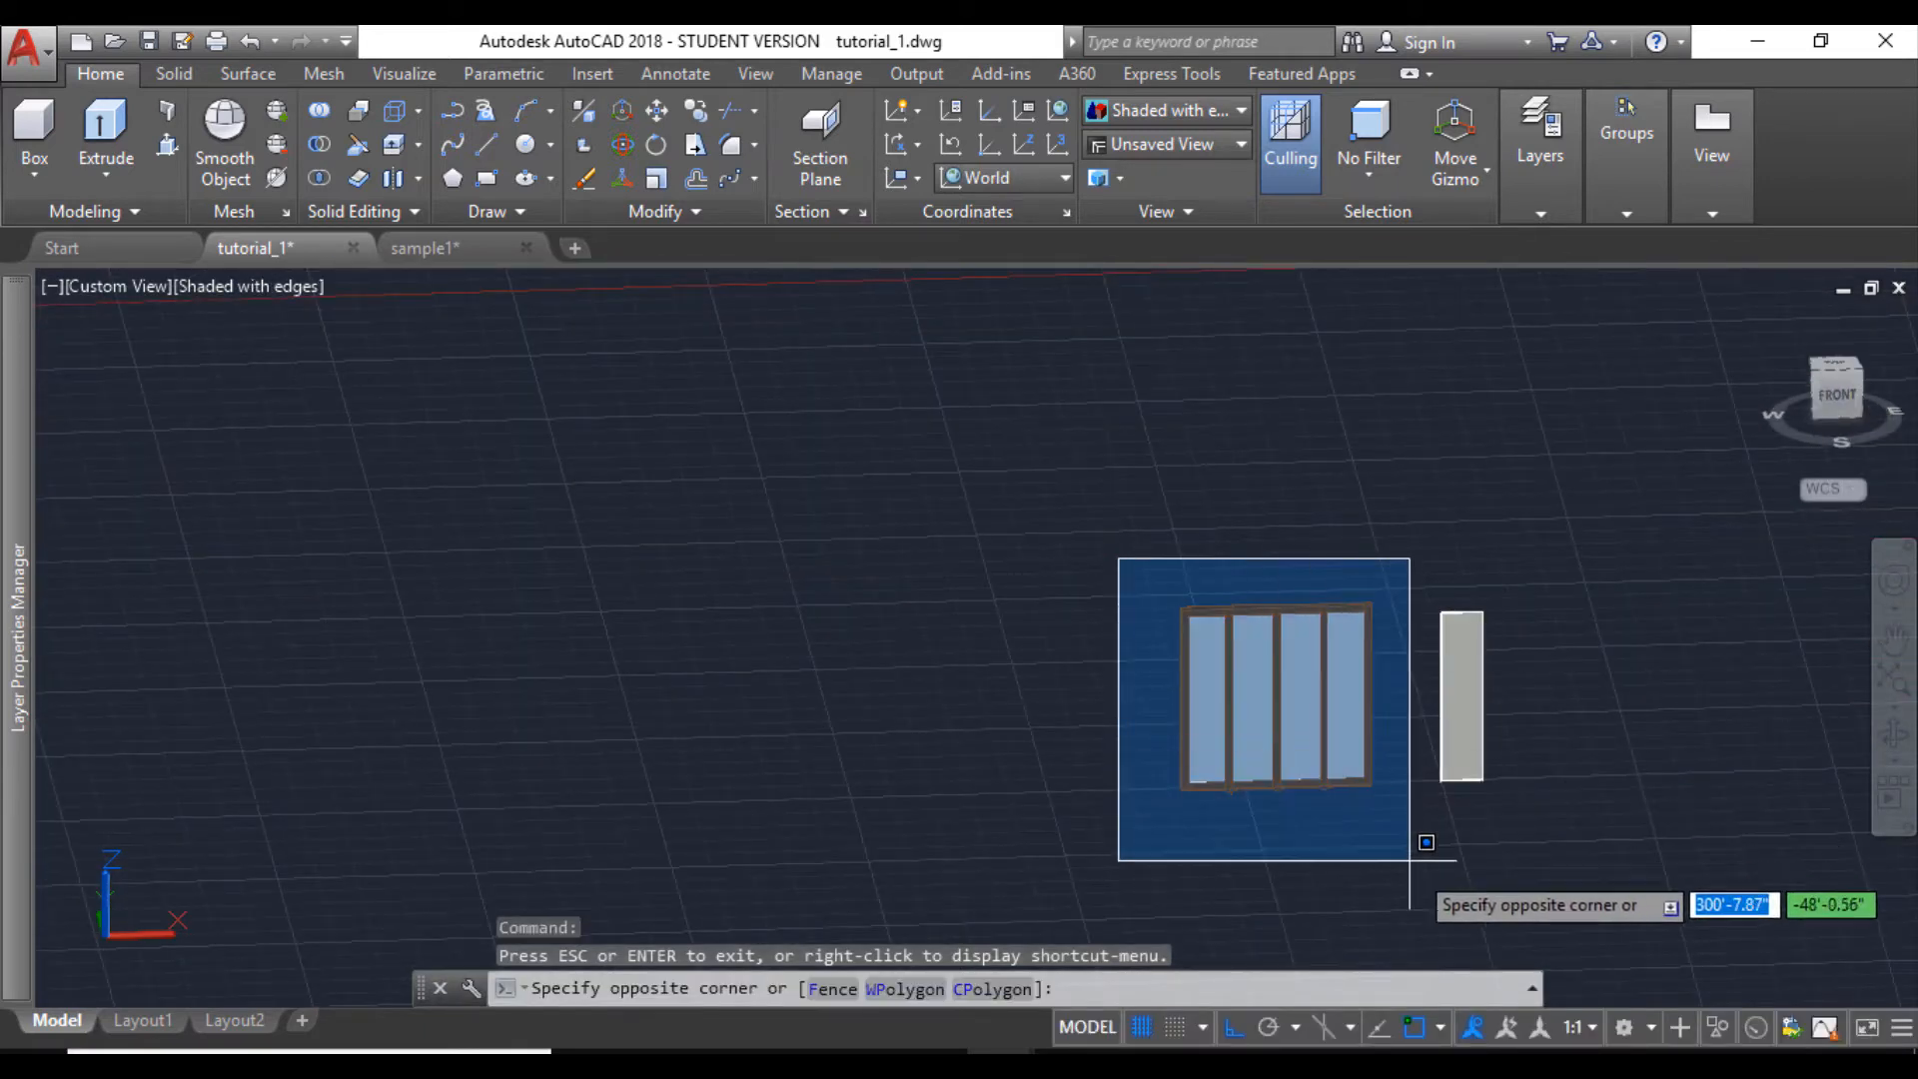
pyautogui.click(1421, 839)
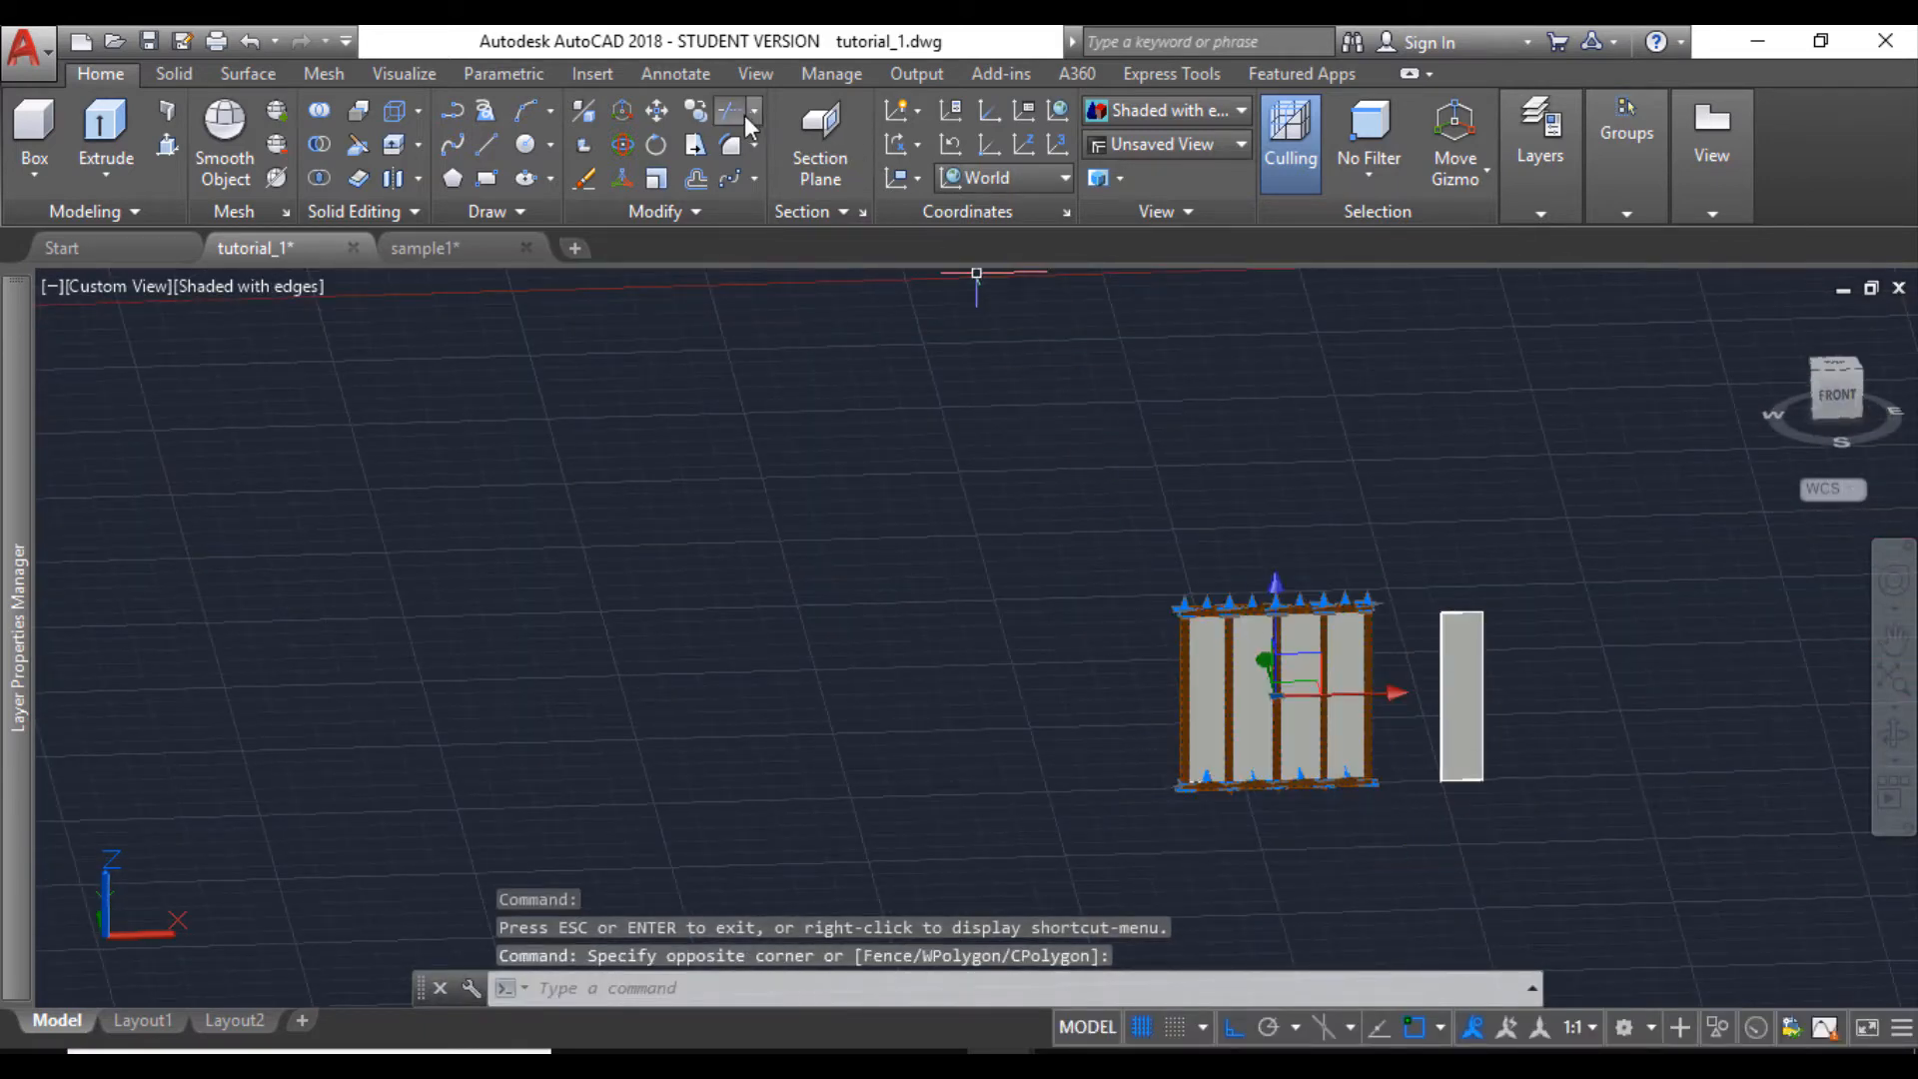
pyautogui.click(696, 112)
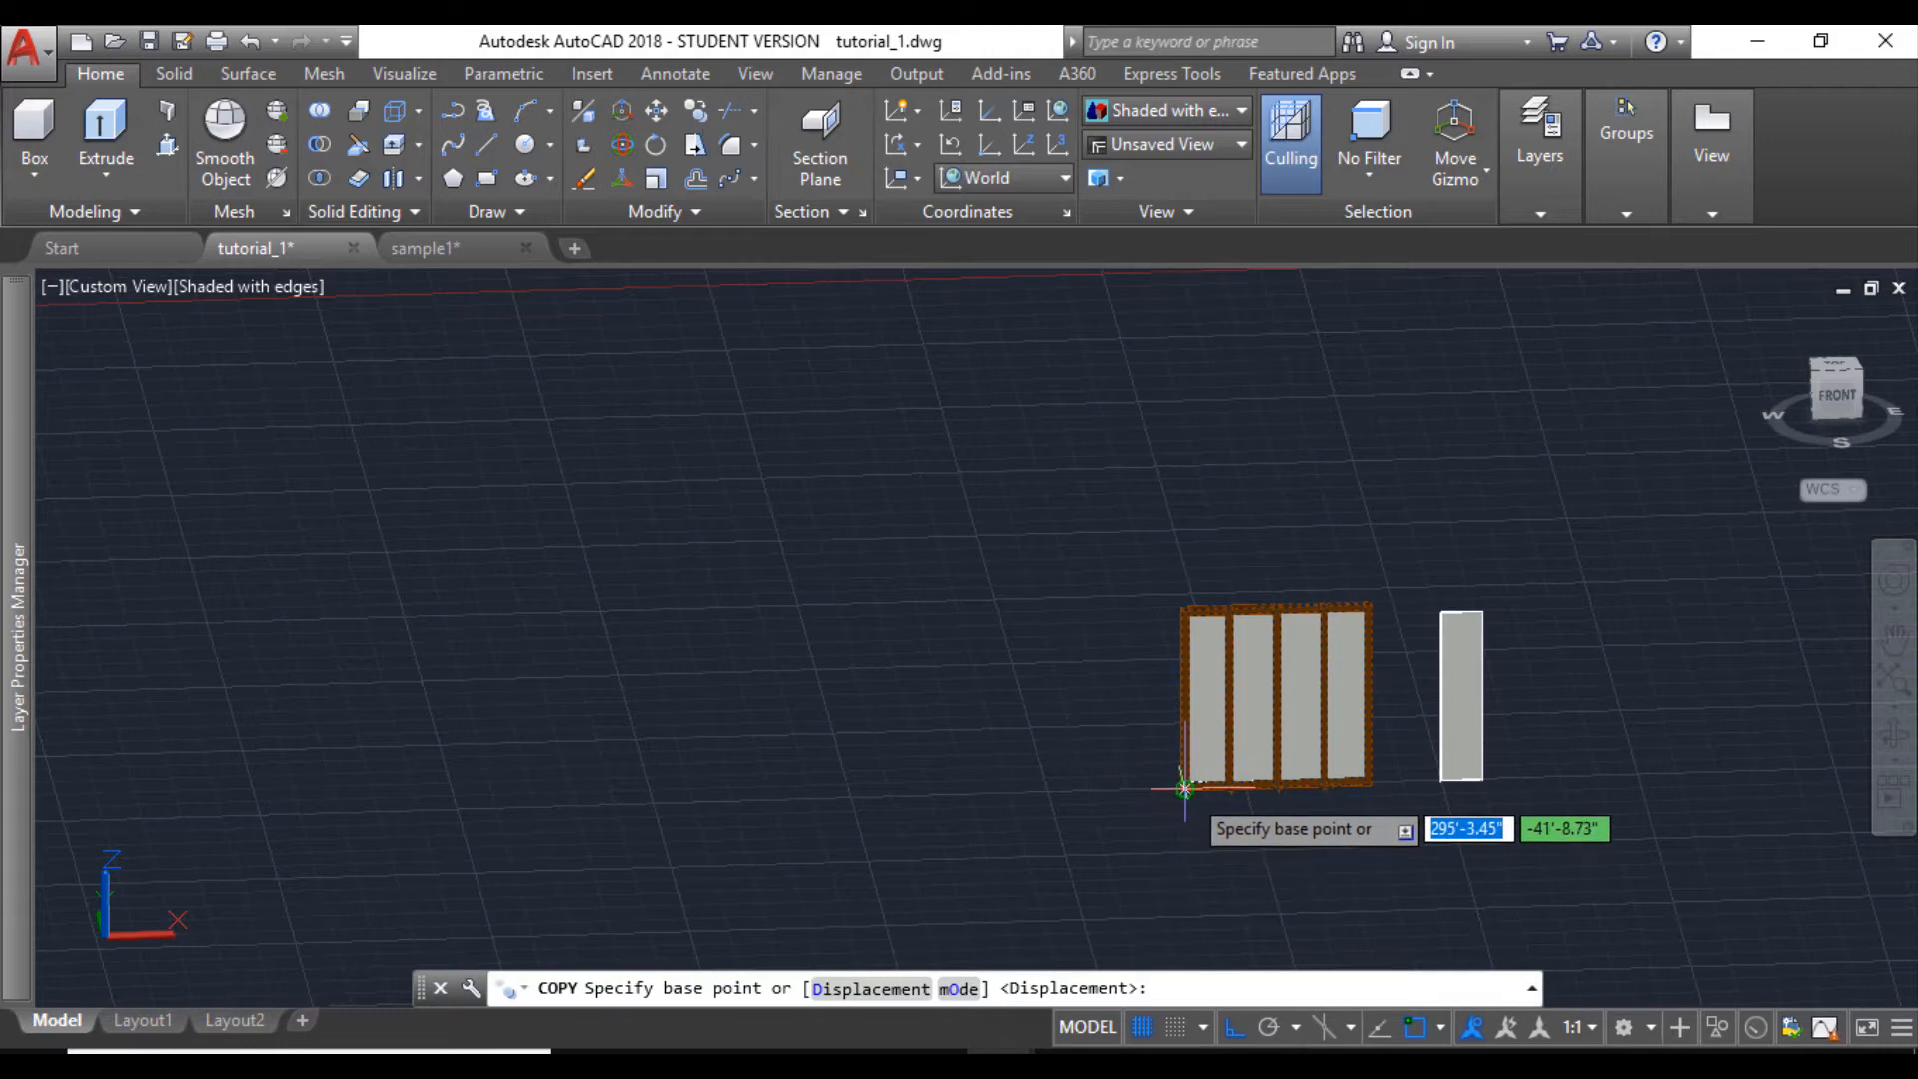
pyautogui.click(1183, 789)
pyautogui.click(879, 602)
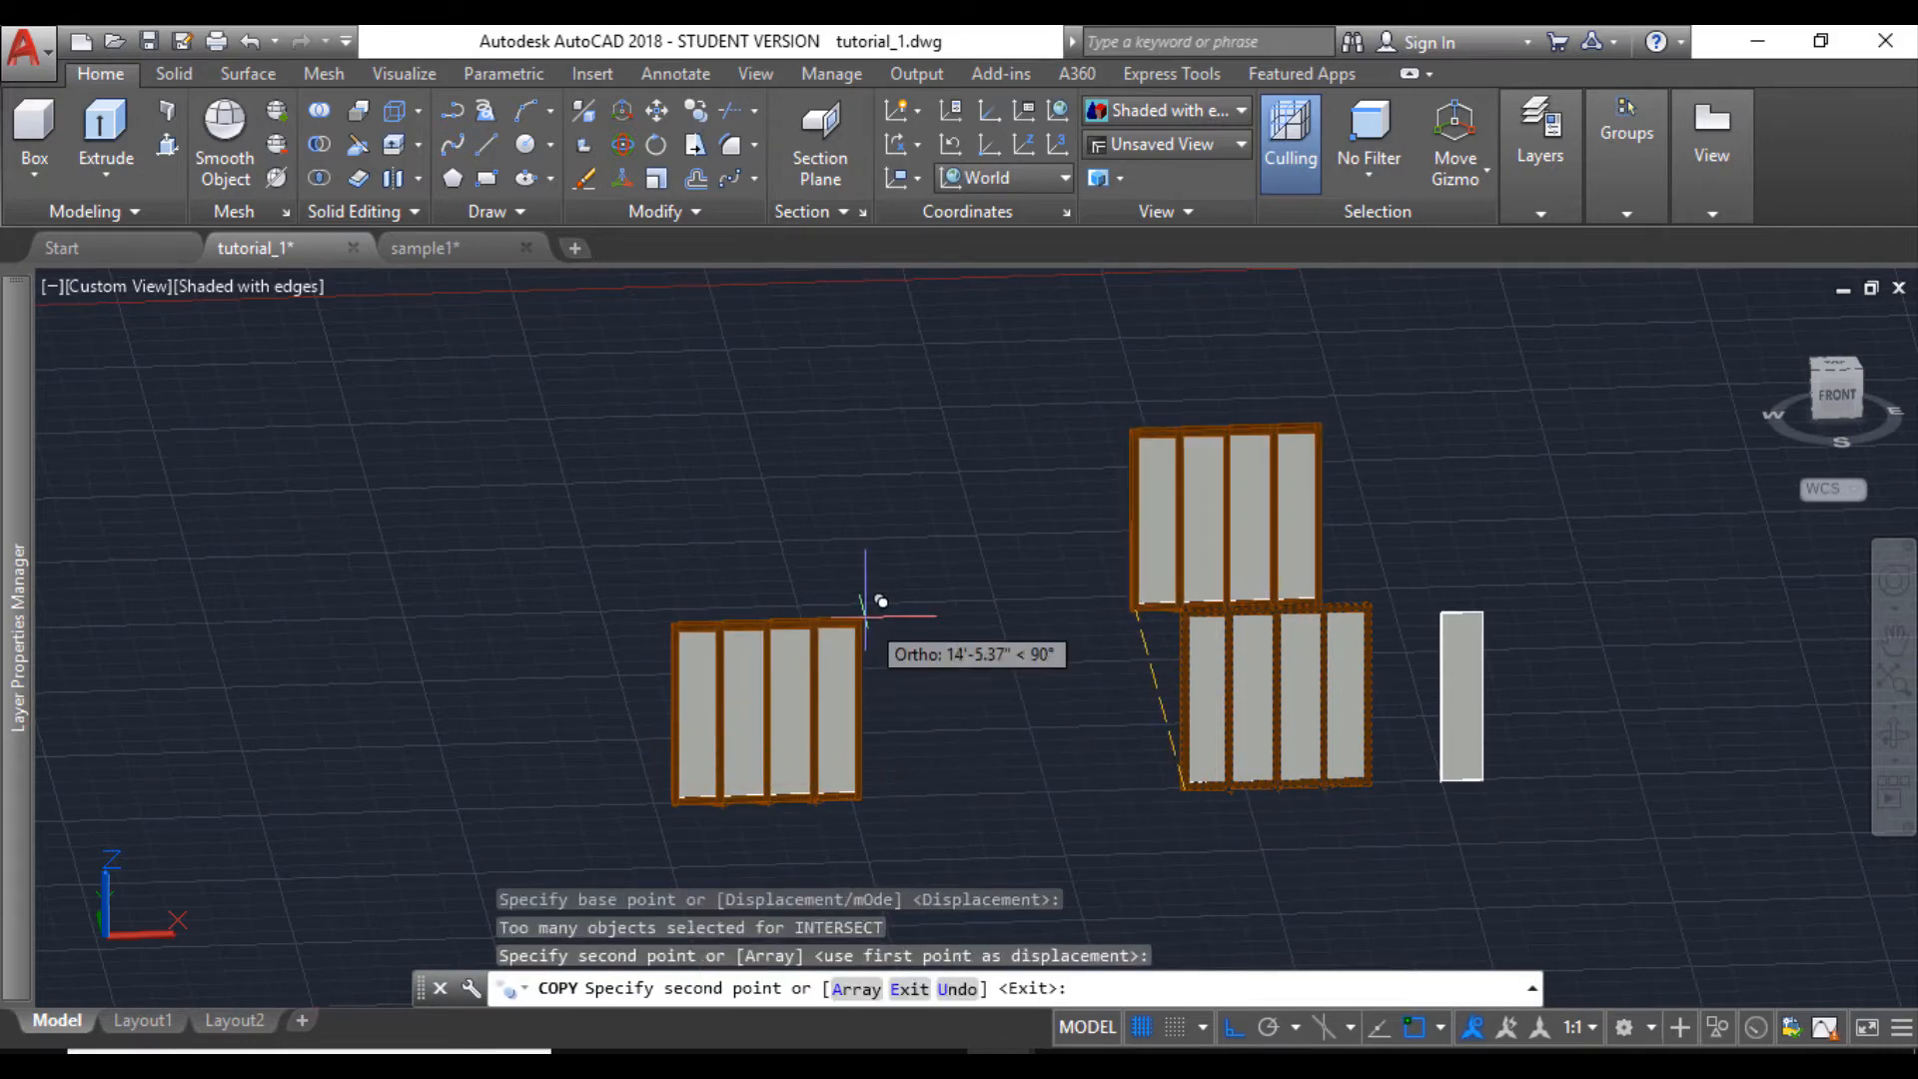
pyautogui.press('Escape')
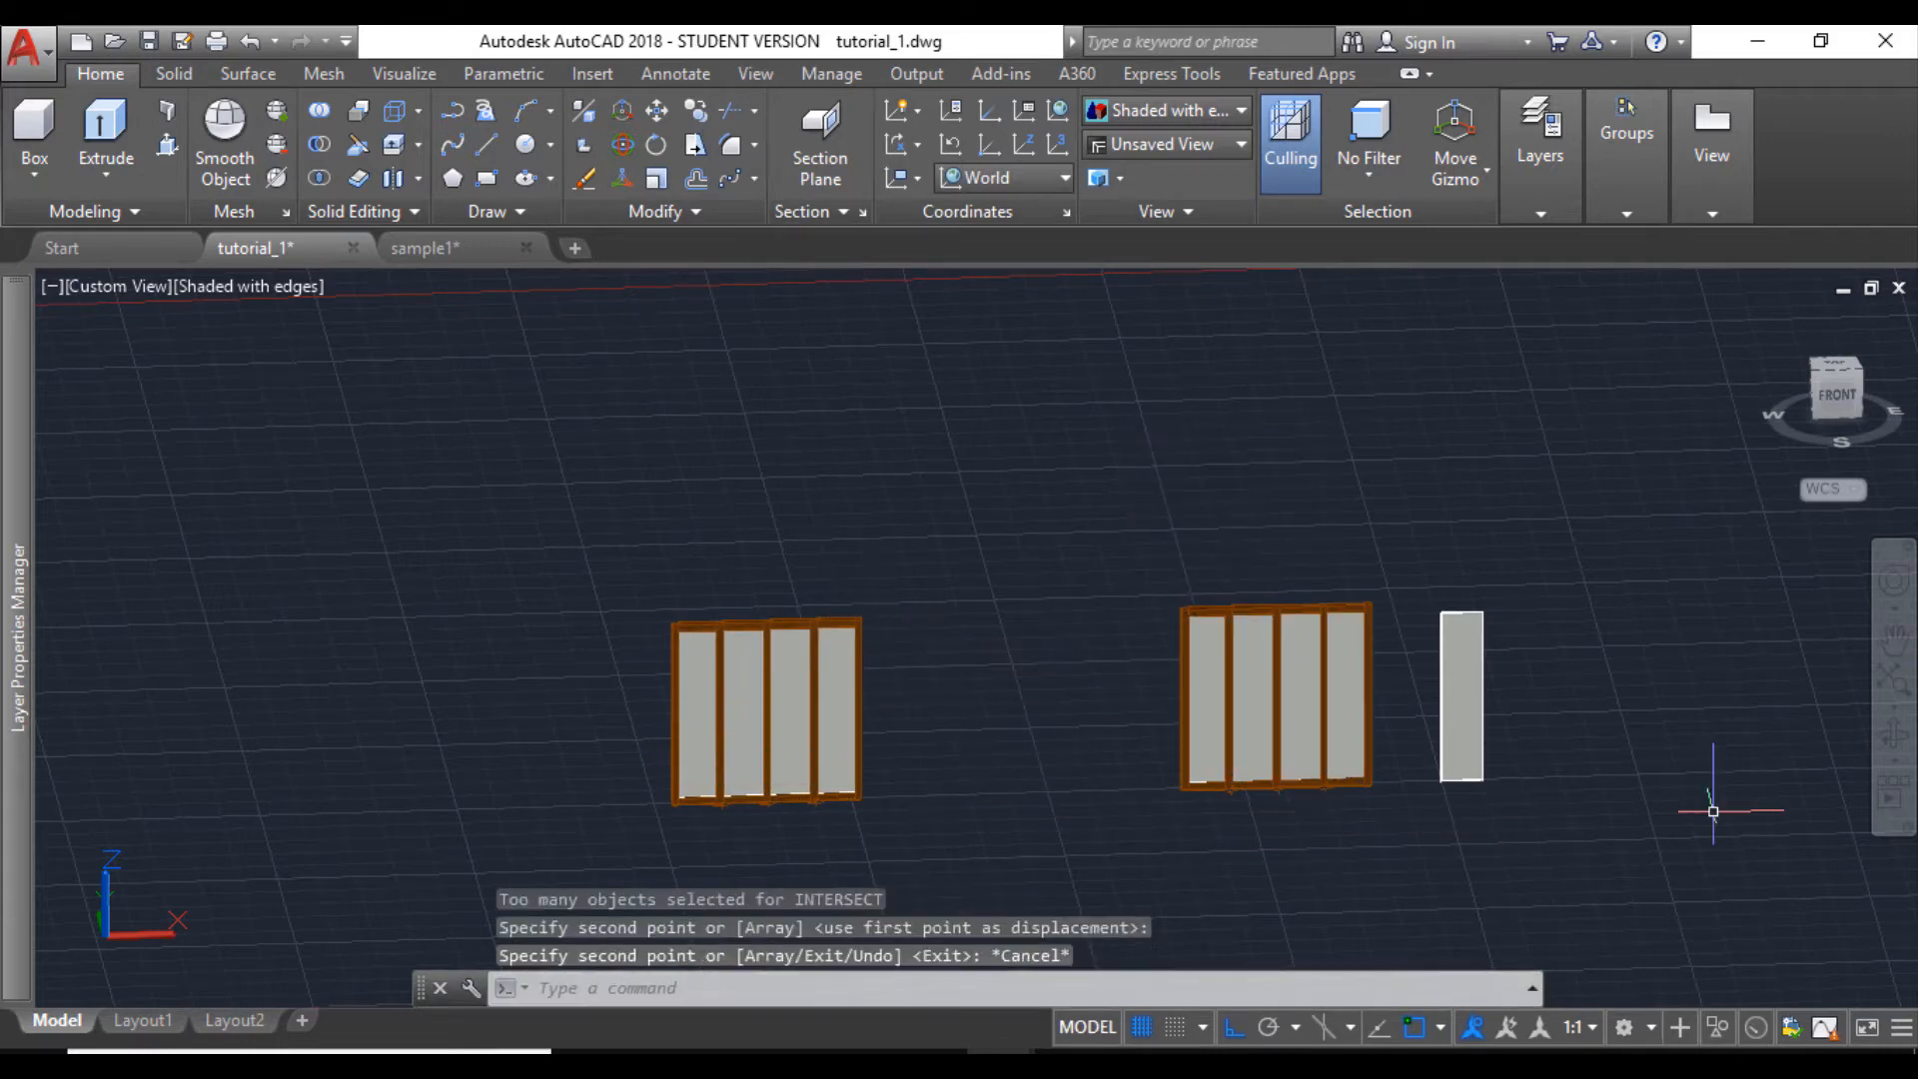
# - Examine the copied window's lower outer corner, where the end post meets the bottom rail
pyautogui.click(1893, 744)
pyautogui.moveTo(912, 796); pyautogui.dragTo(783, 640)
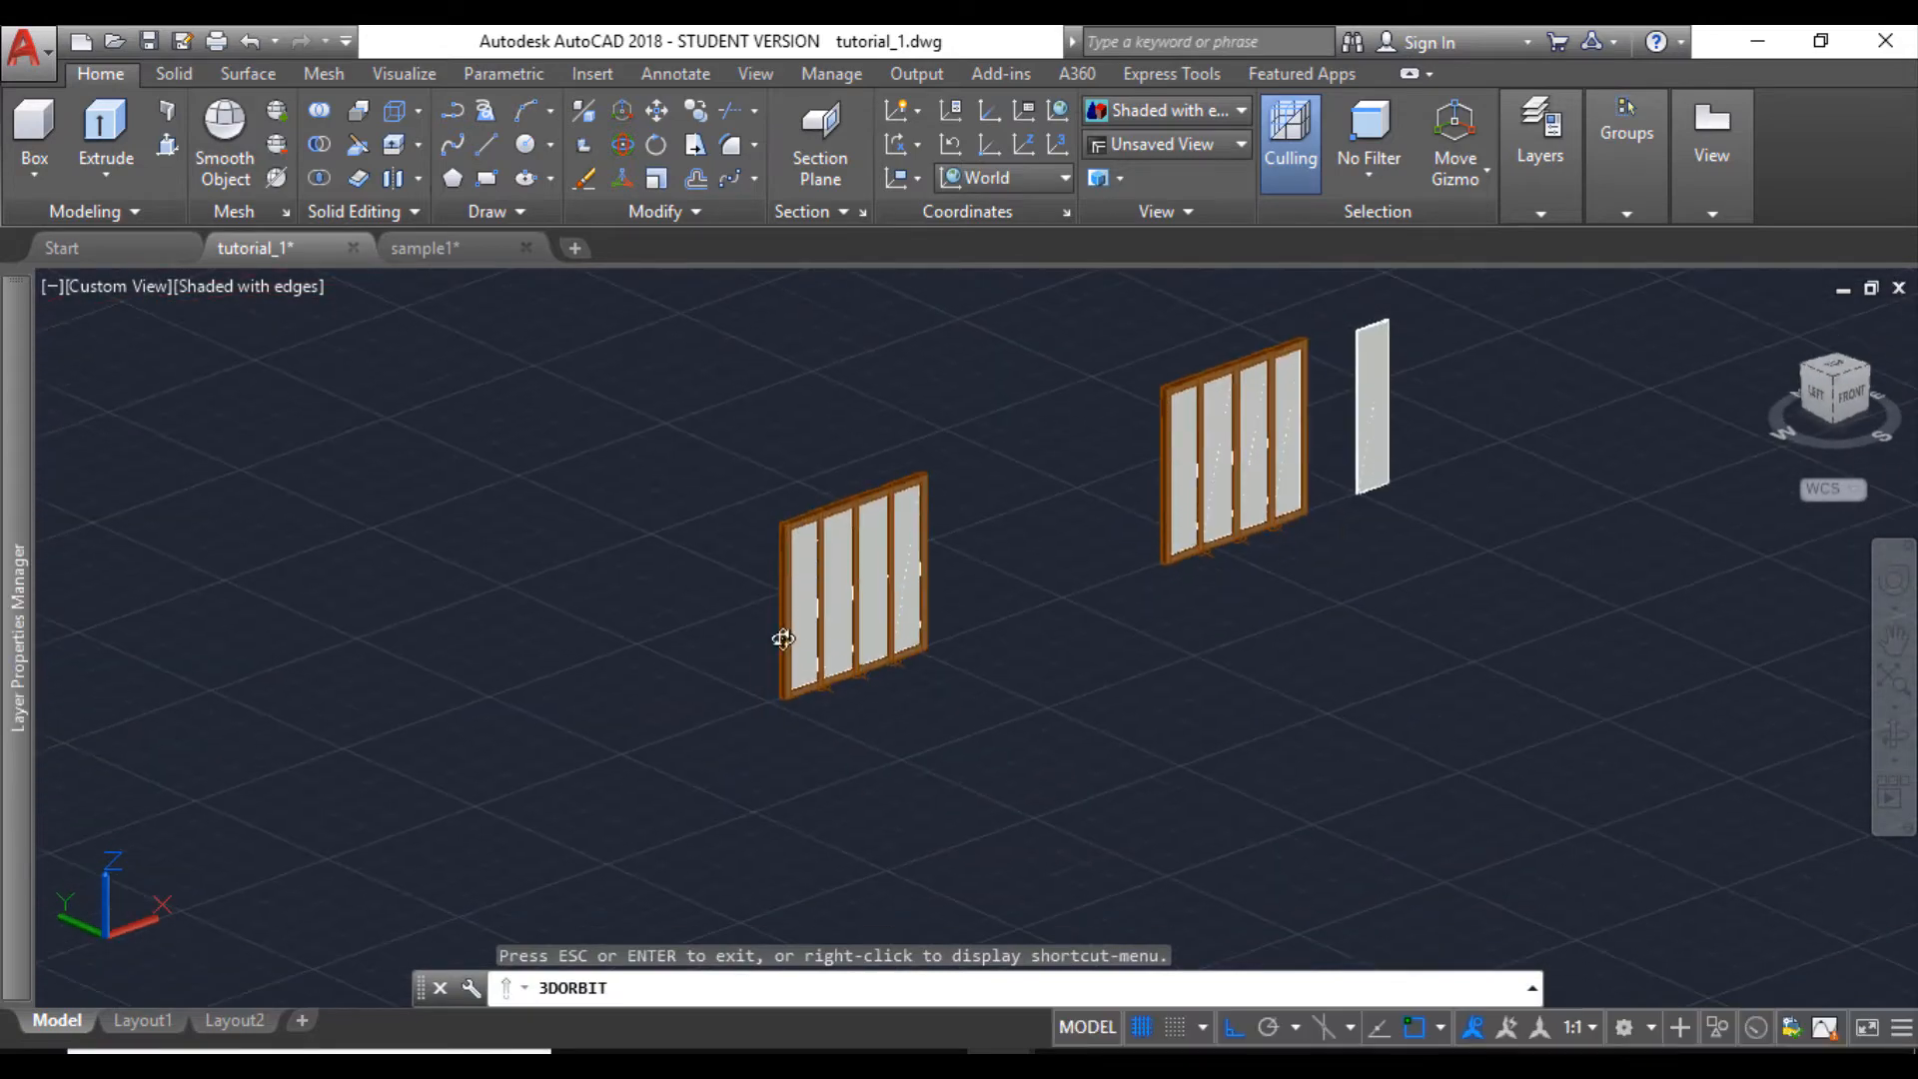
pyautogui.scroll(6, 783, 639)
pyautogui.moveTo(818, 766); pyautogui.dragTo(799, 732, button='middle')
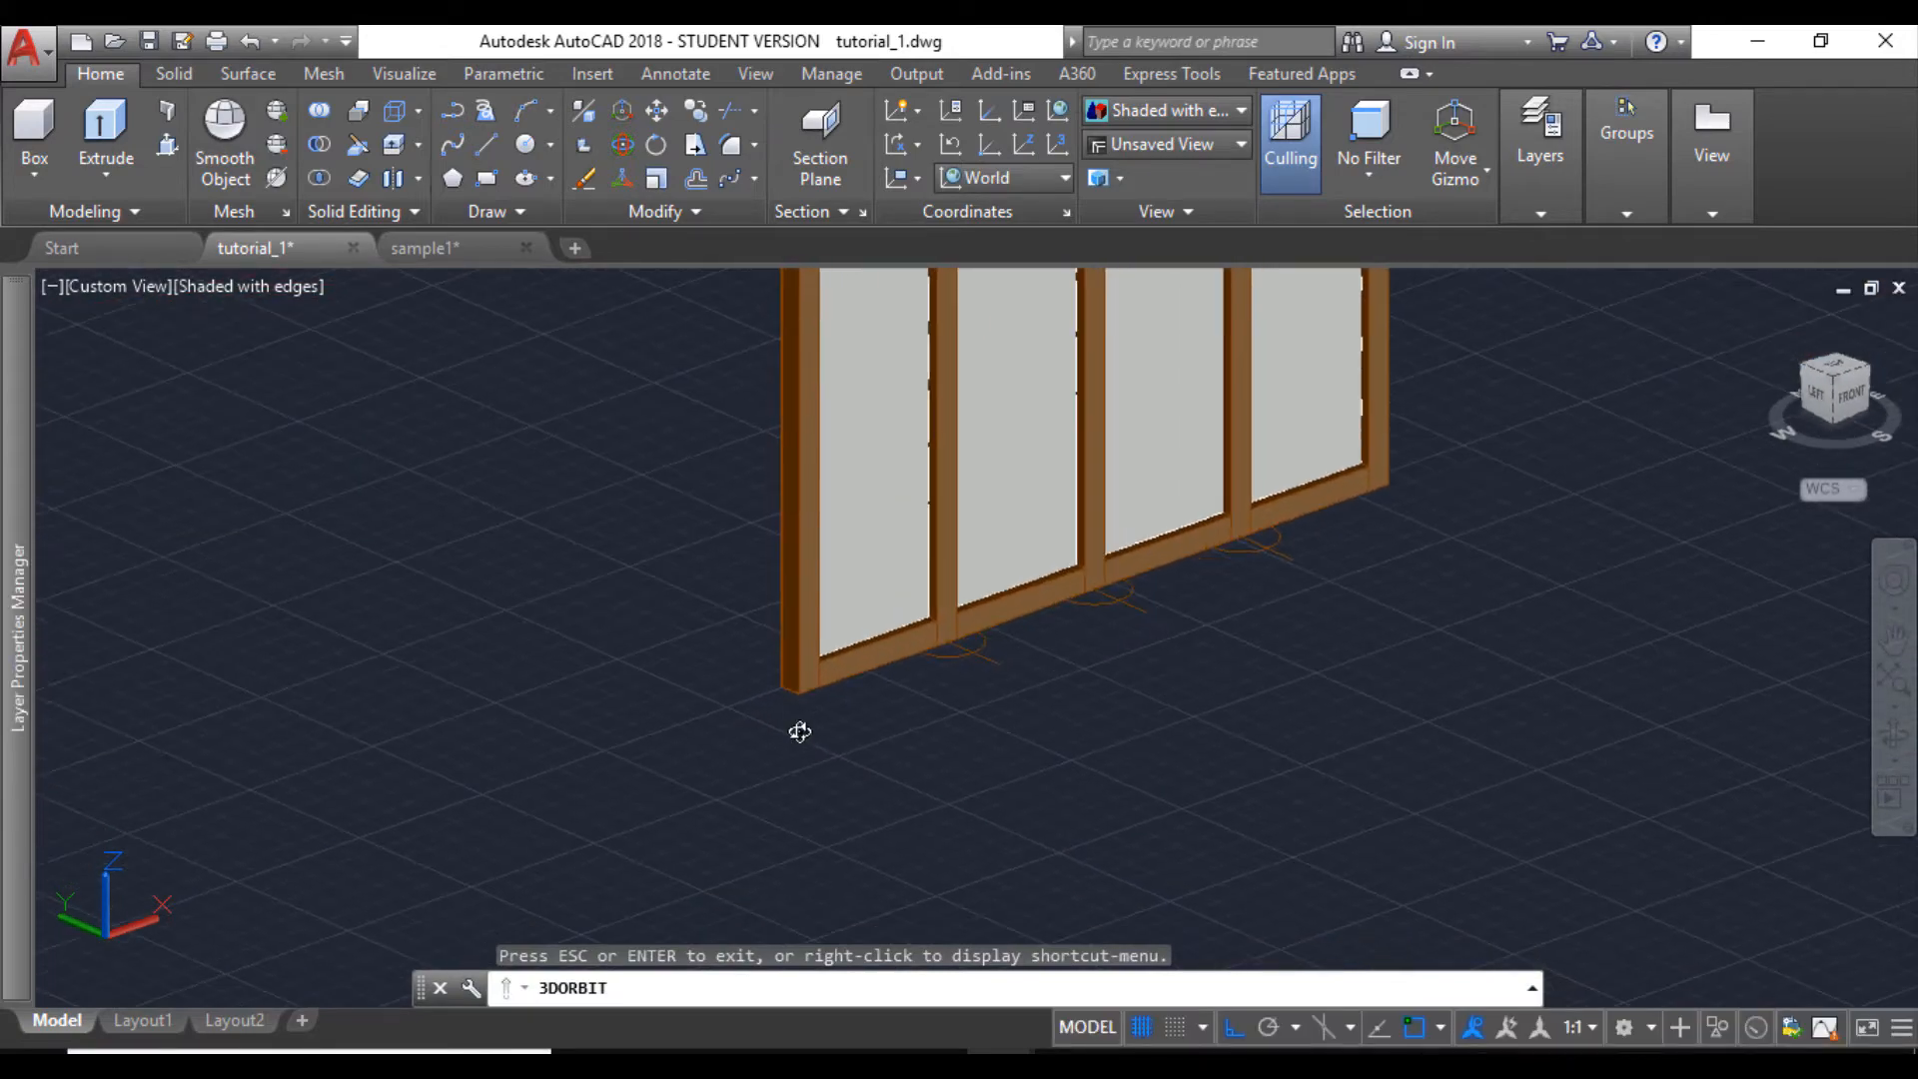
pyautogui.scroll(3, 807, 707)
pyautogui.press('Escape')
pyautogui.scroll(4, 784, 686)
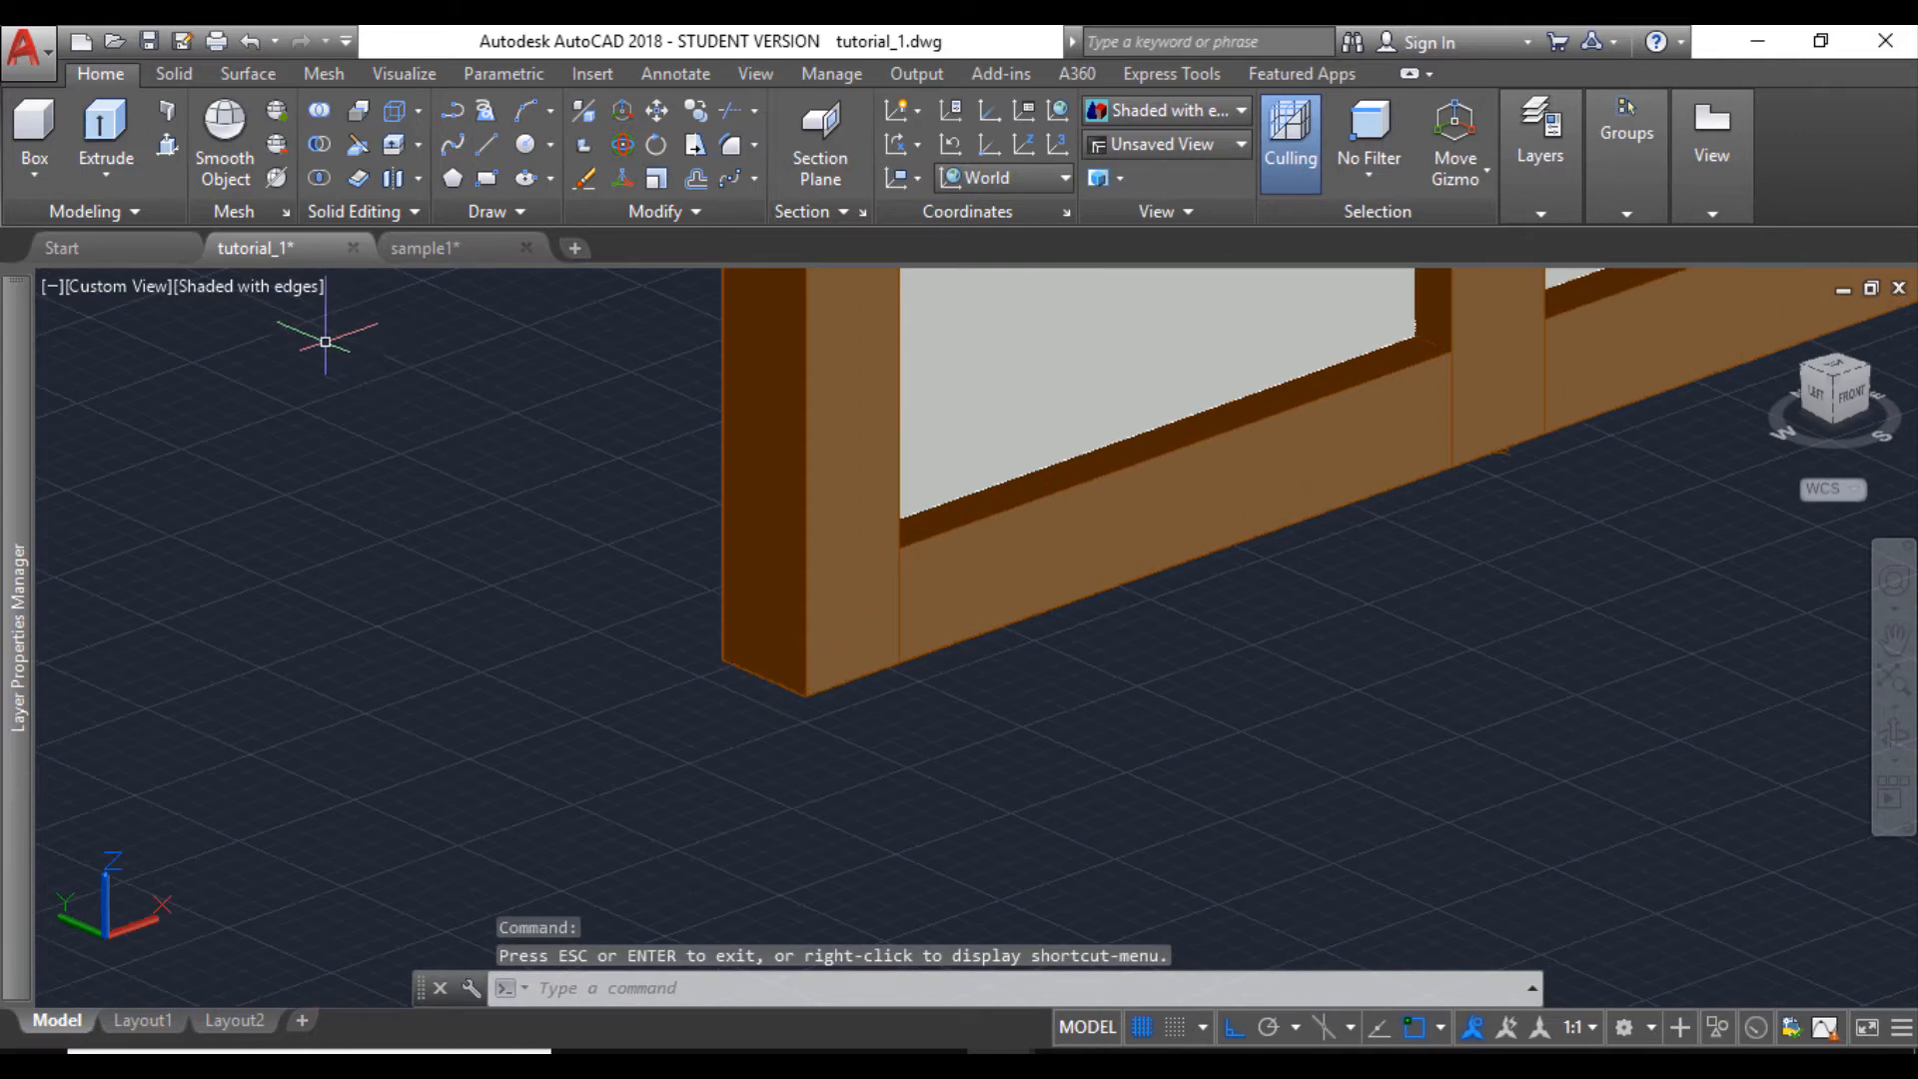
# - Set the visual style to 2D Wireframe and start copying the spare four-part window from the midpoint of its end post's lower edge
pyautogui.click(266, 287)
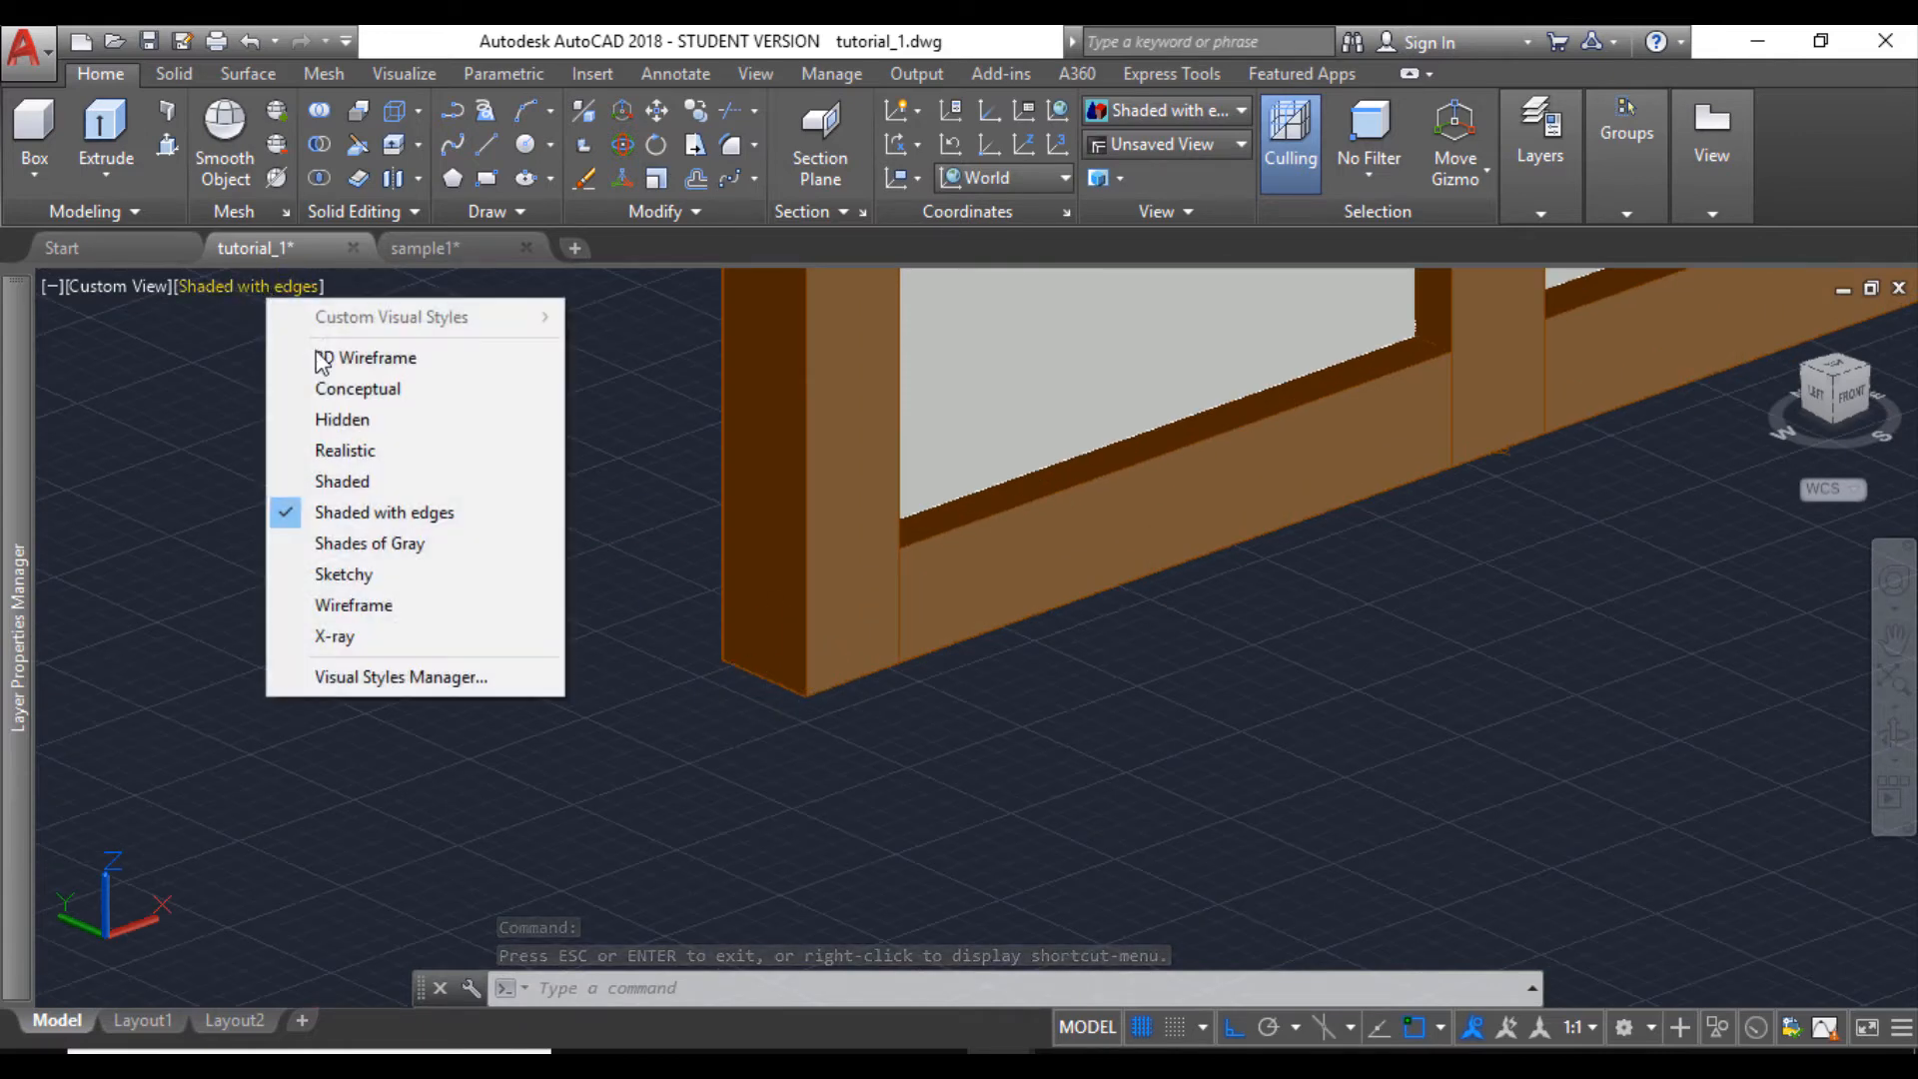
pyautogui.click(318, 353)
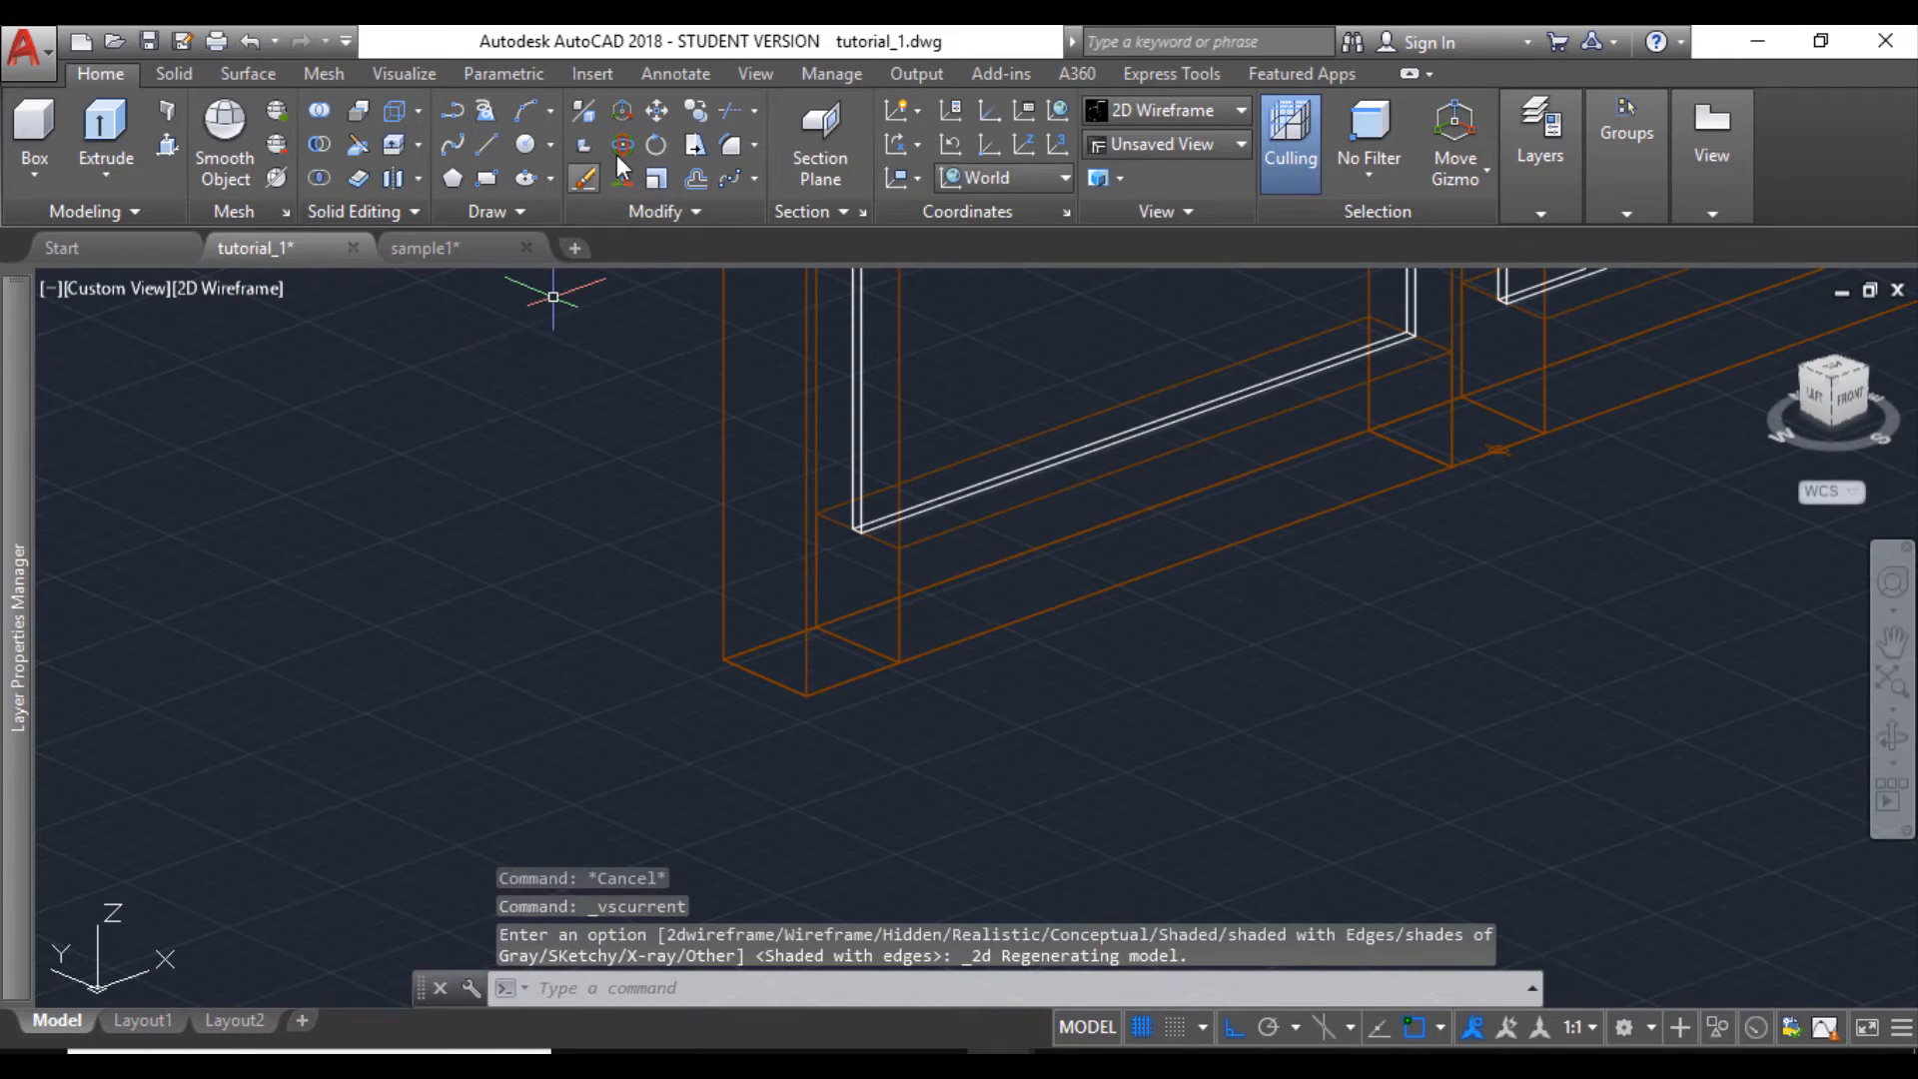
pyautogui.scroll(-5, 927, 749)
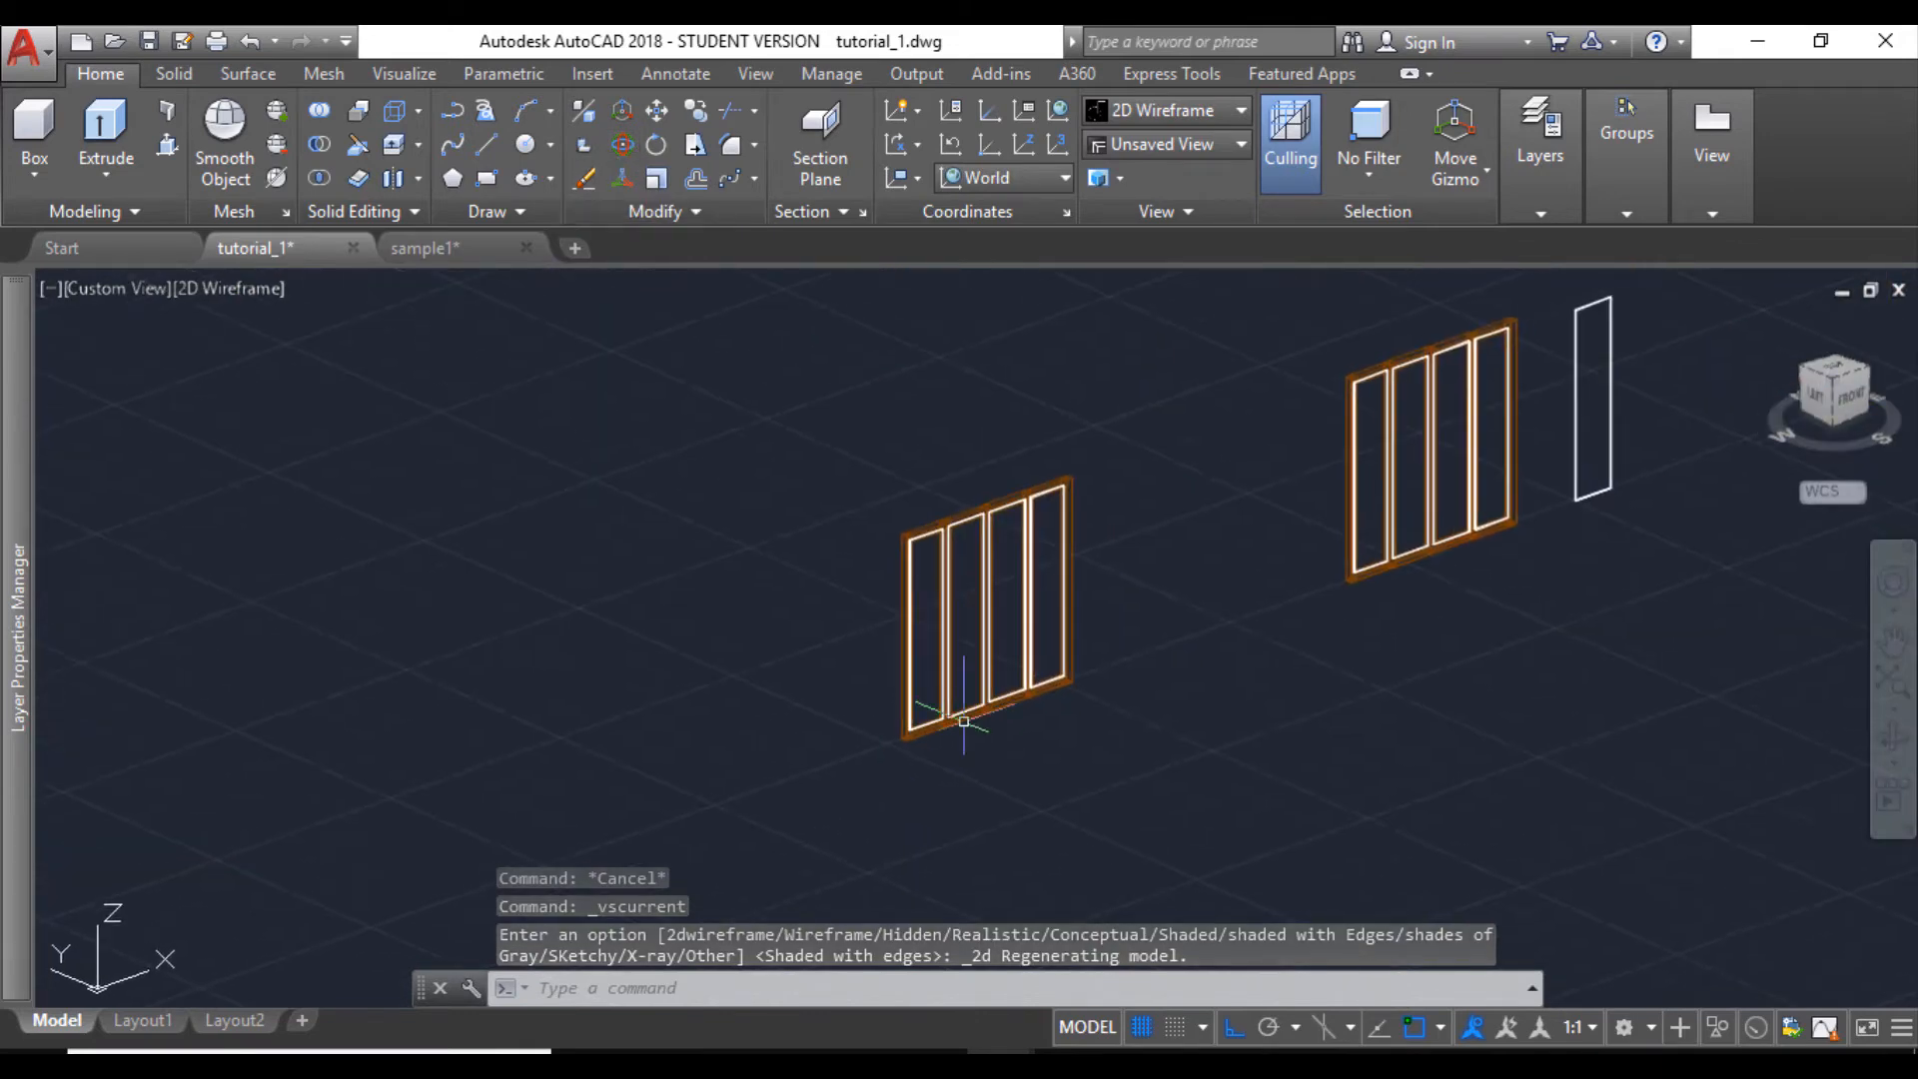
pyautogui.click(1127, 759)
pyautogui.click(834, 449)
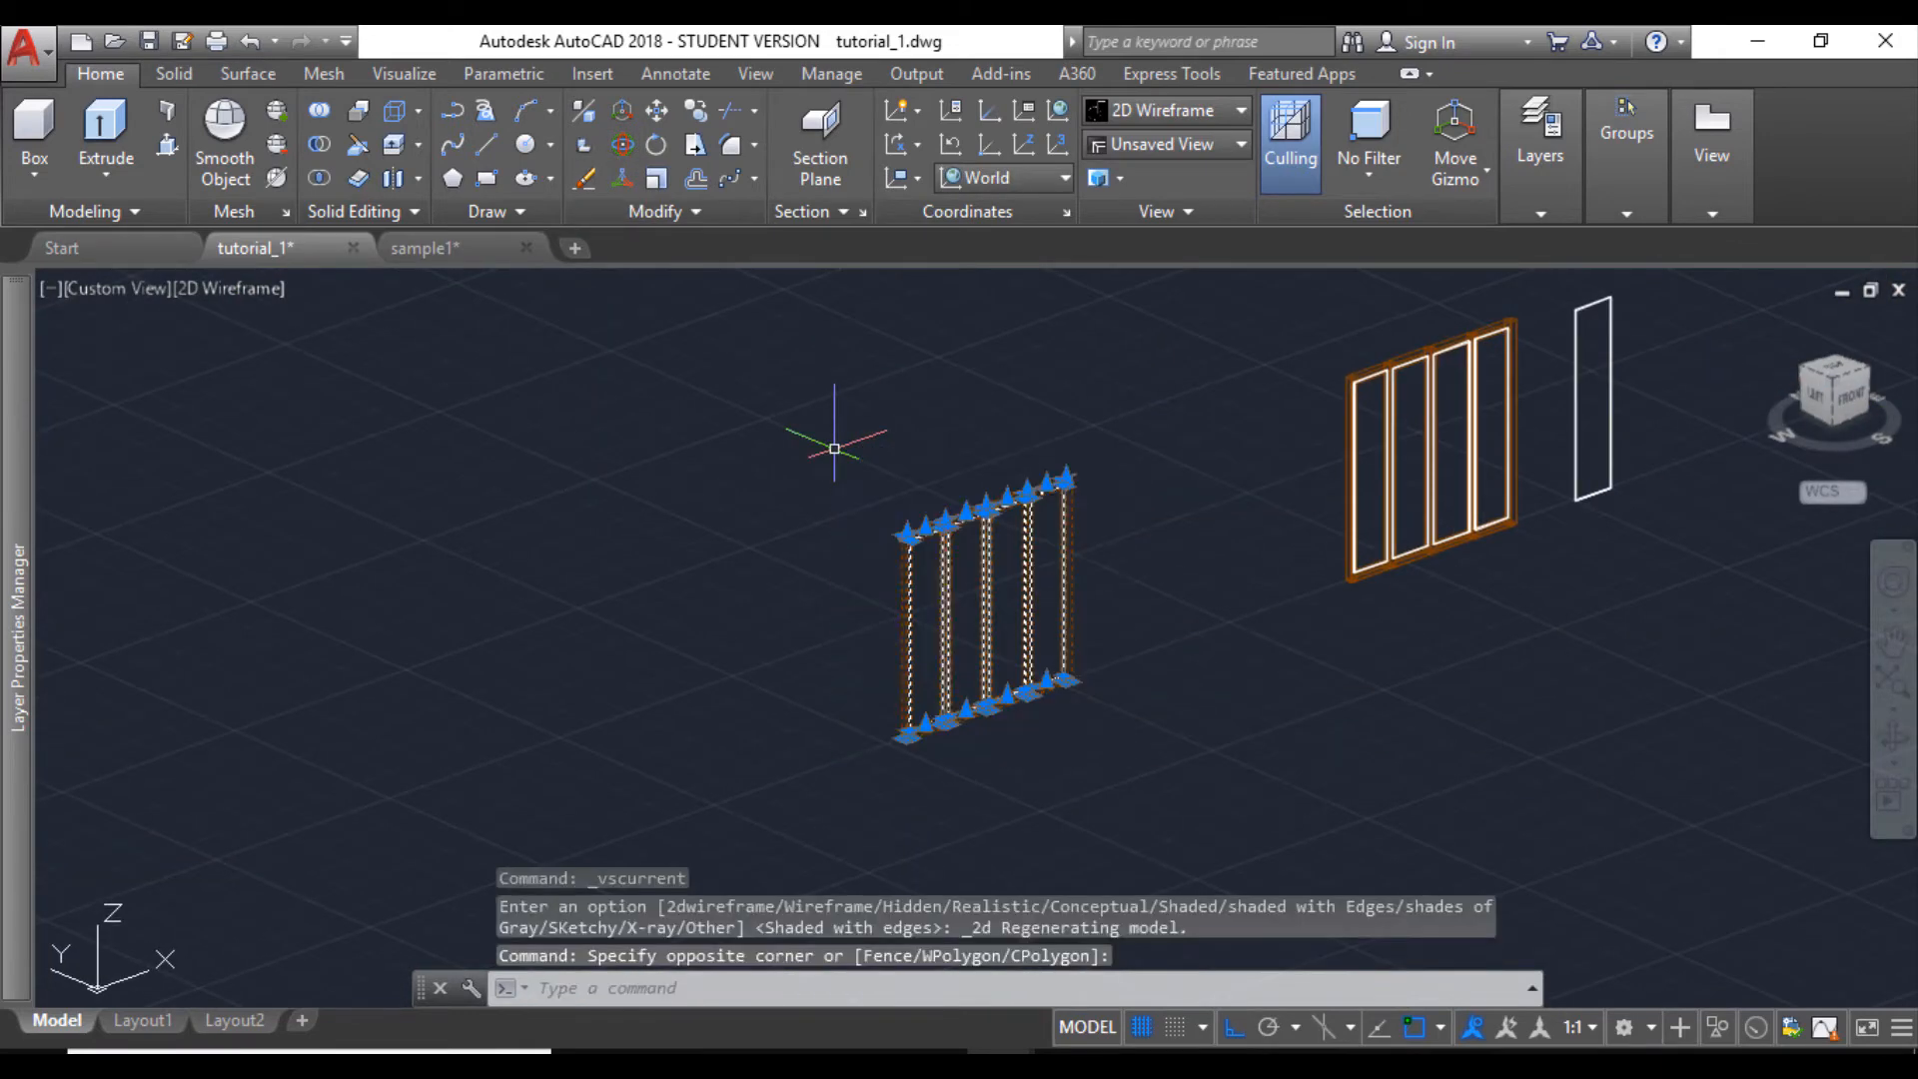
pyautogui.click(692, 107)
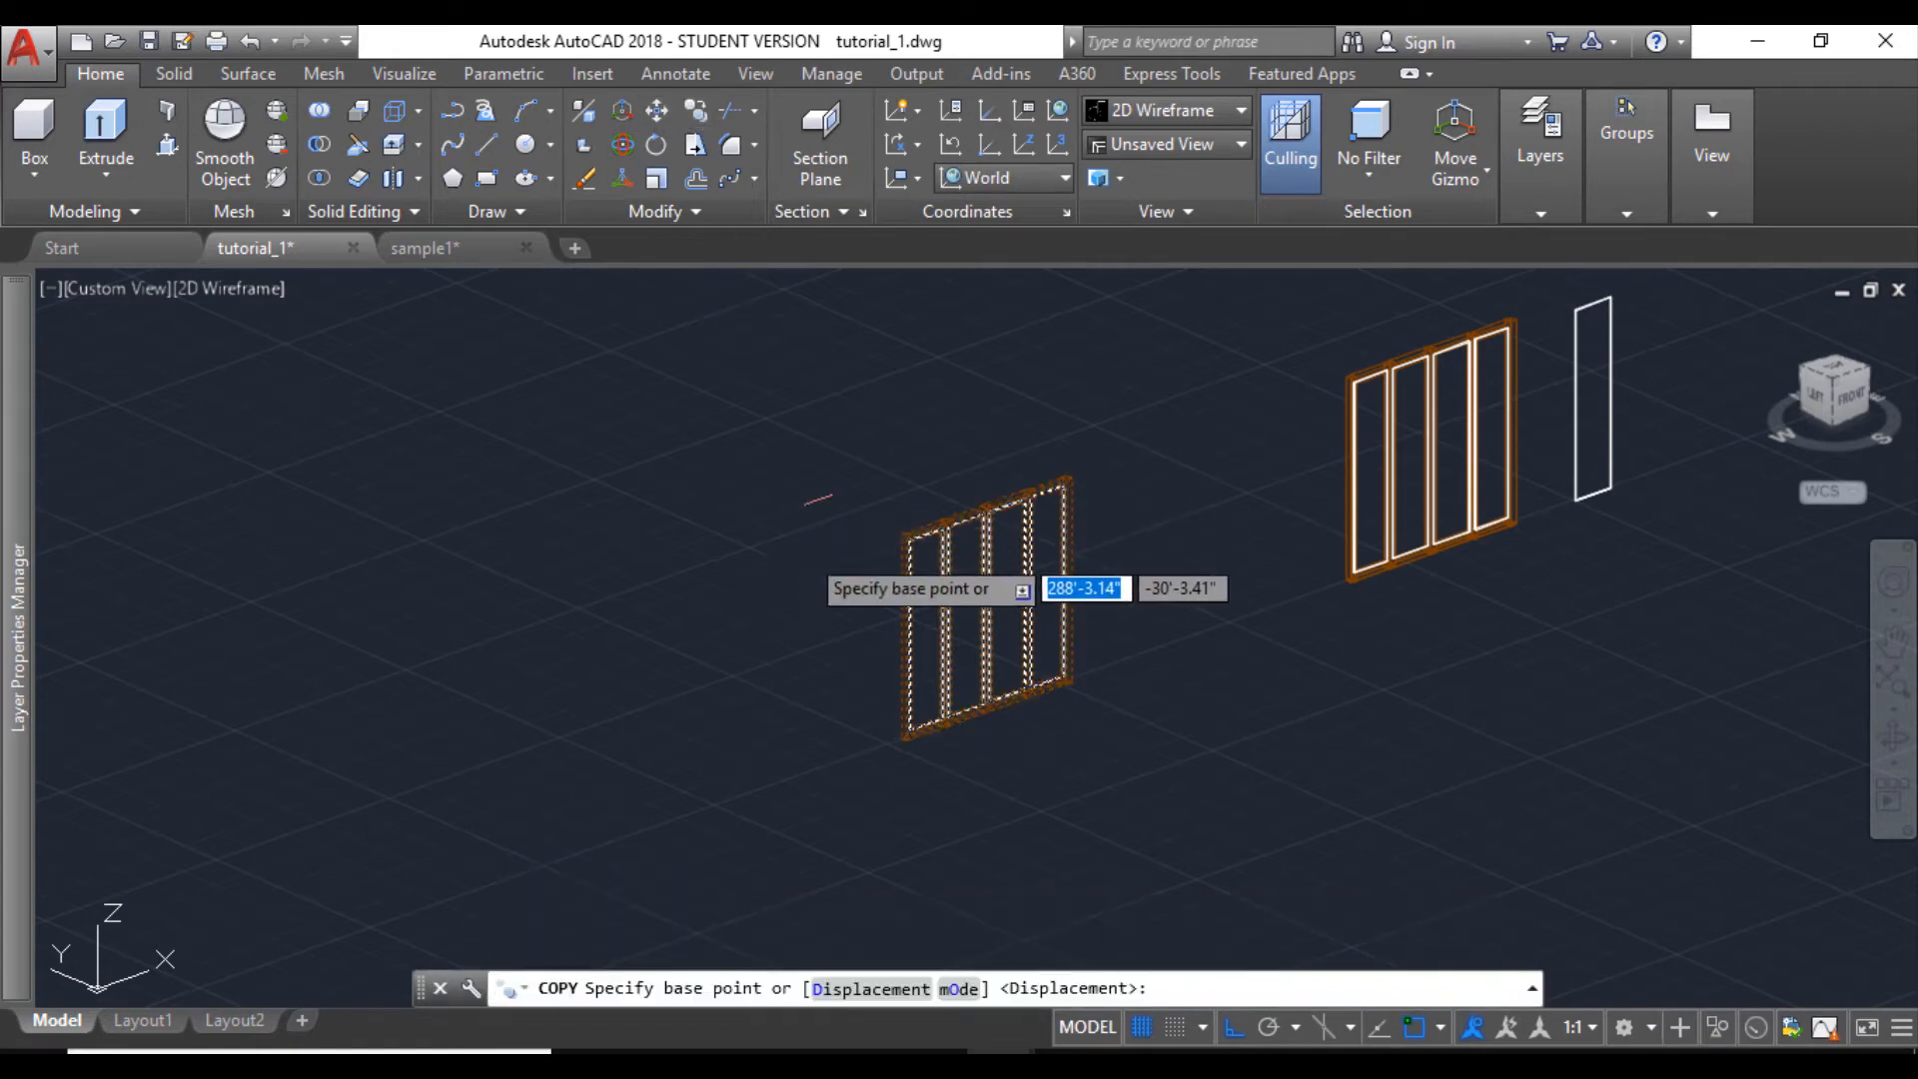
pyautogui.scroll(5, 896, 741)
pyautogui.scroll(2, 896, 745)
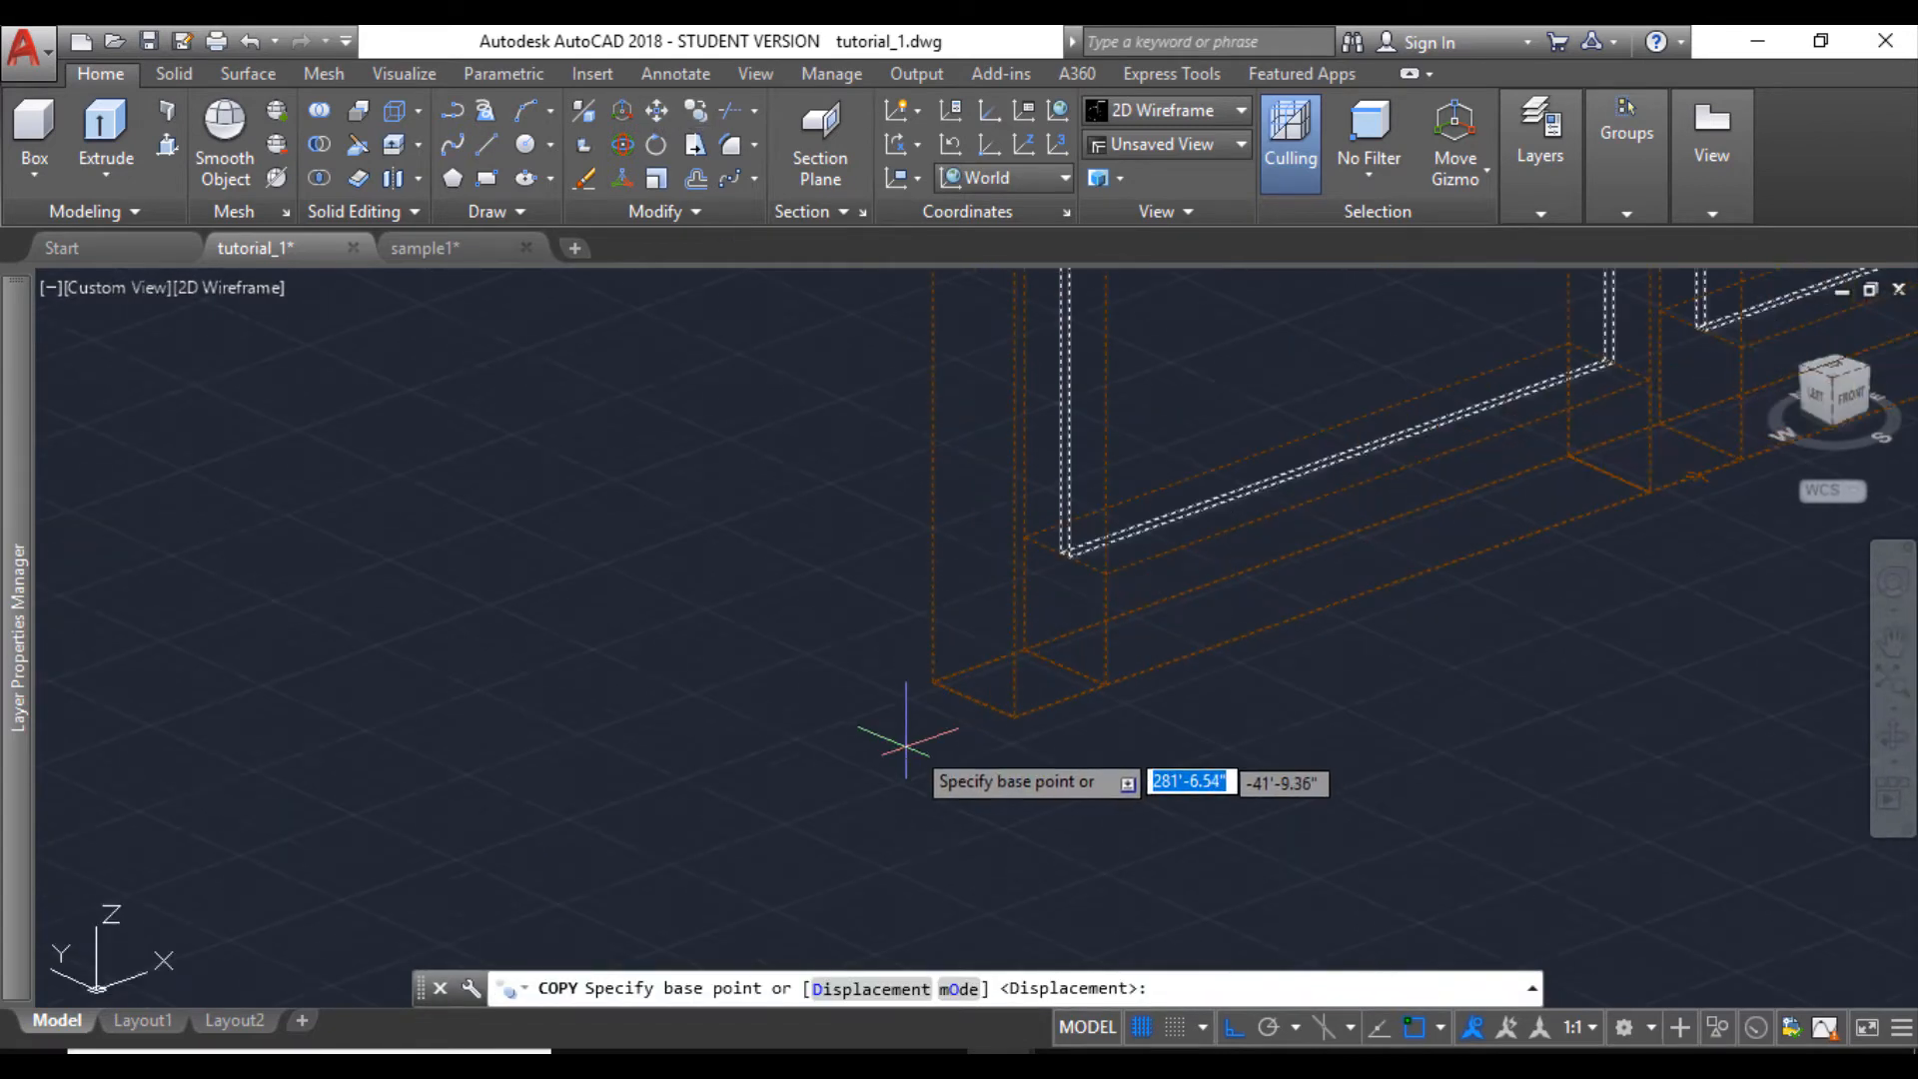
pyautogui.click(969, 699)
# - Place the window copy at the midpoint of the lower end edge of the 13'6"X10'6" room's front opening and end the copy
pyautogui.scroll(-10, 969, 700)
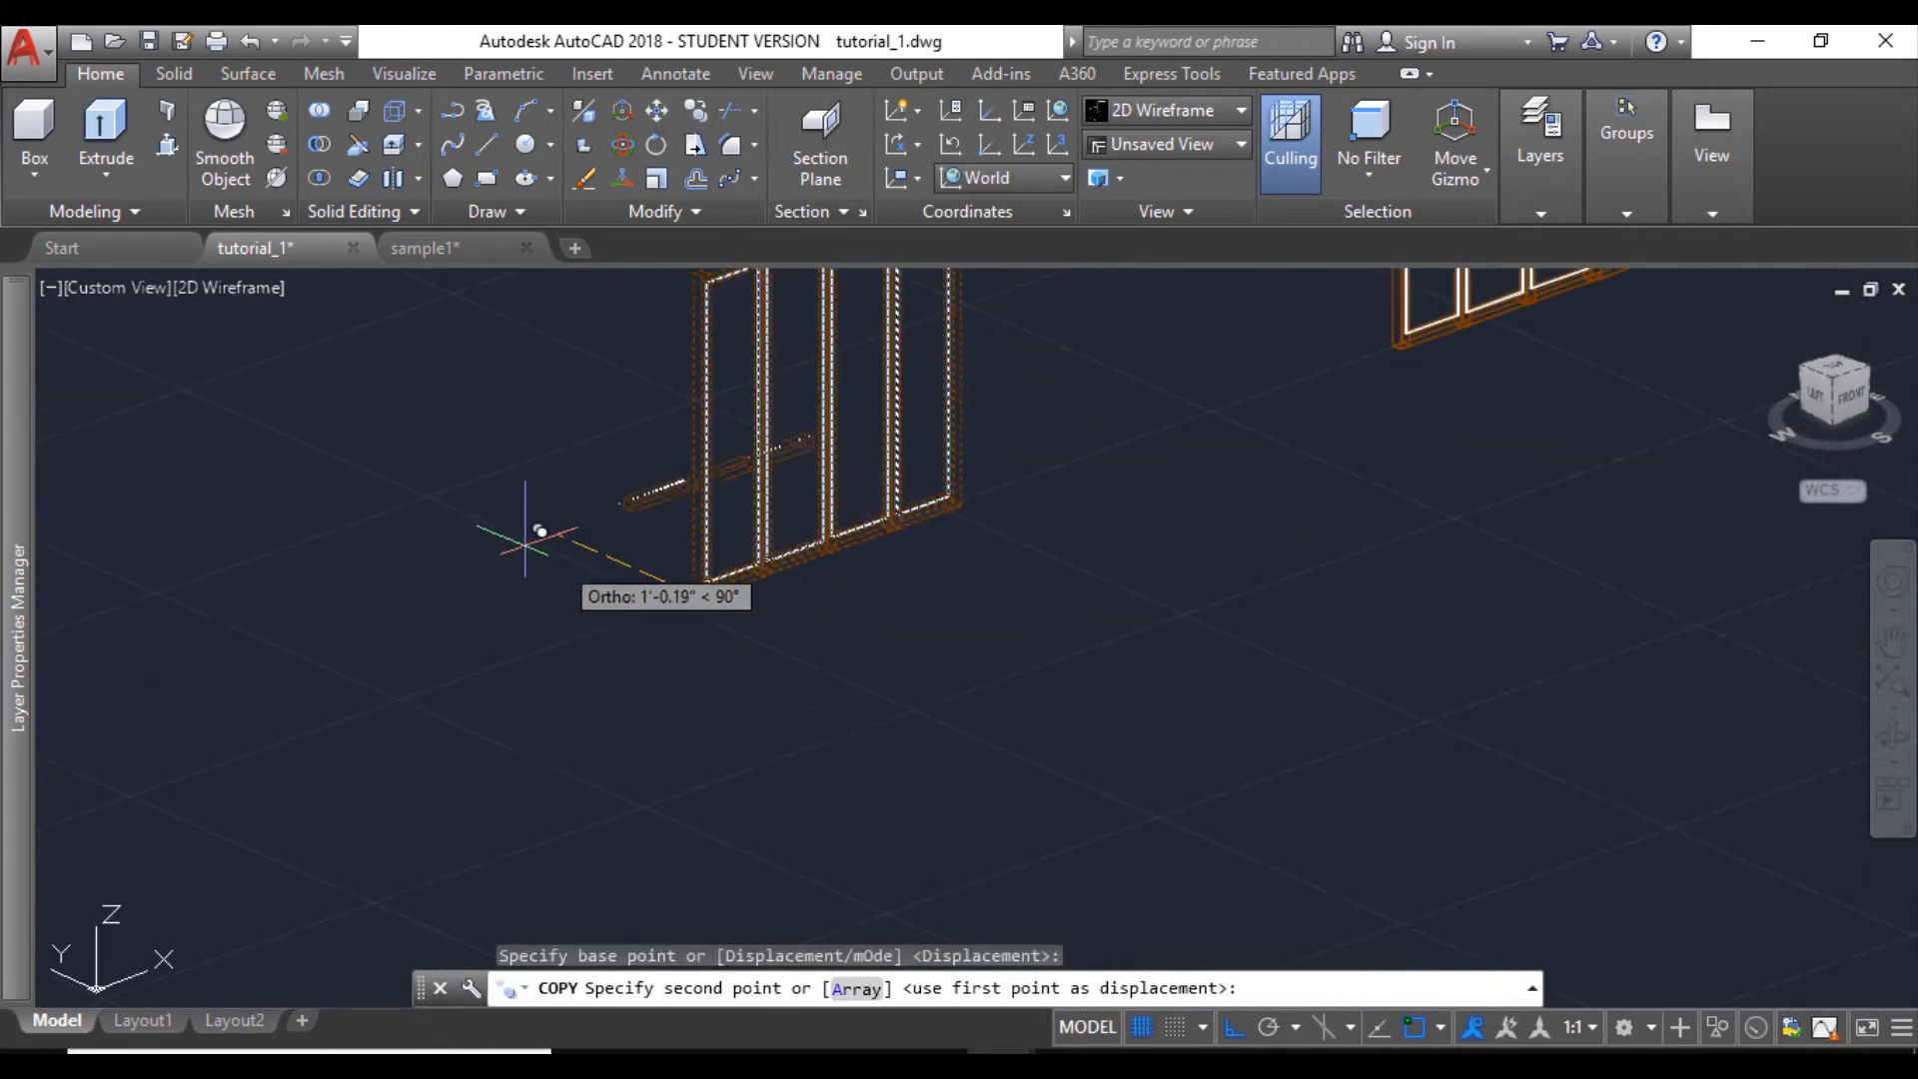
pyautogui.scroll(-3, 885, 692)
pyautogui.moveTo(703, 640); pyautogui.dragTo(755, 623, button='middle')
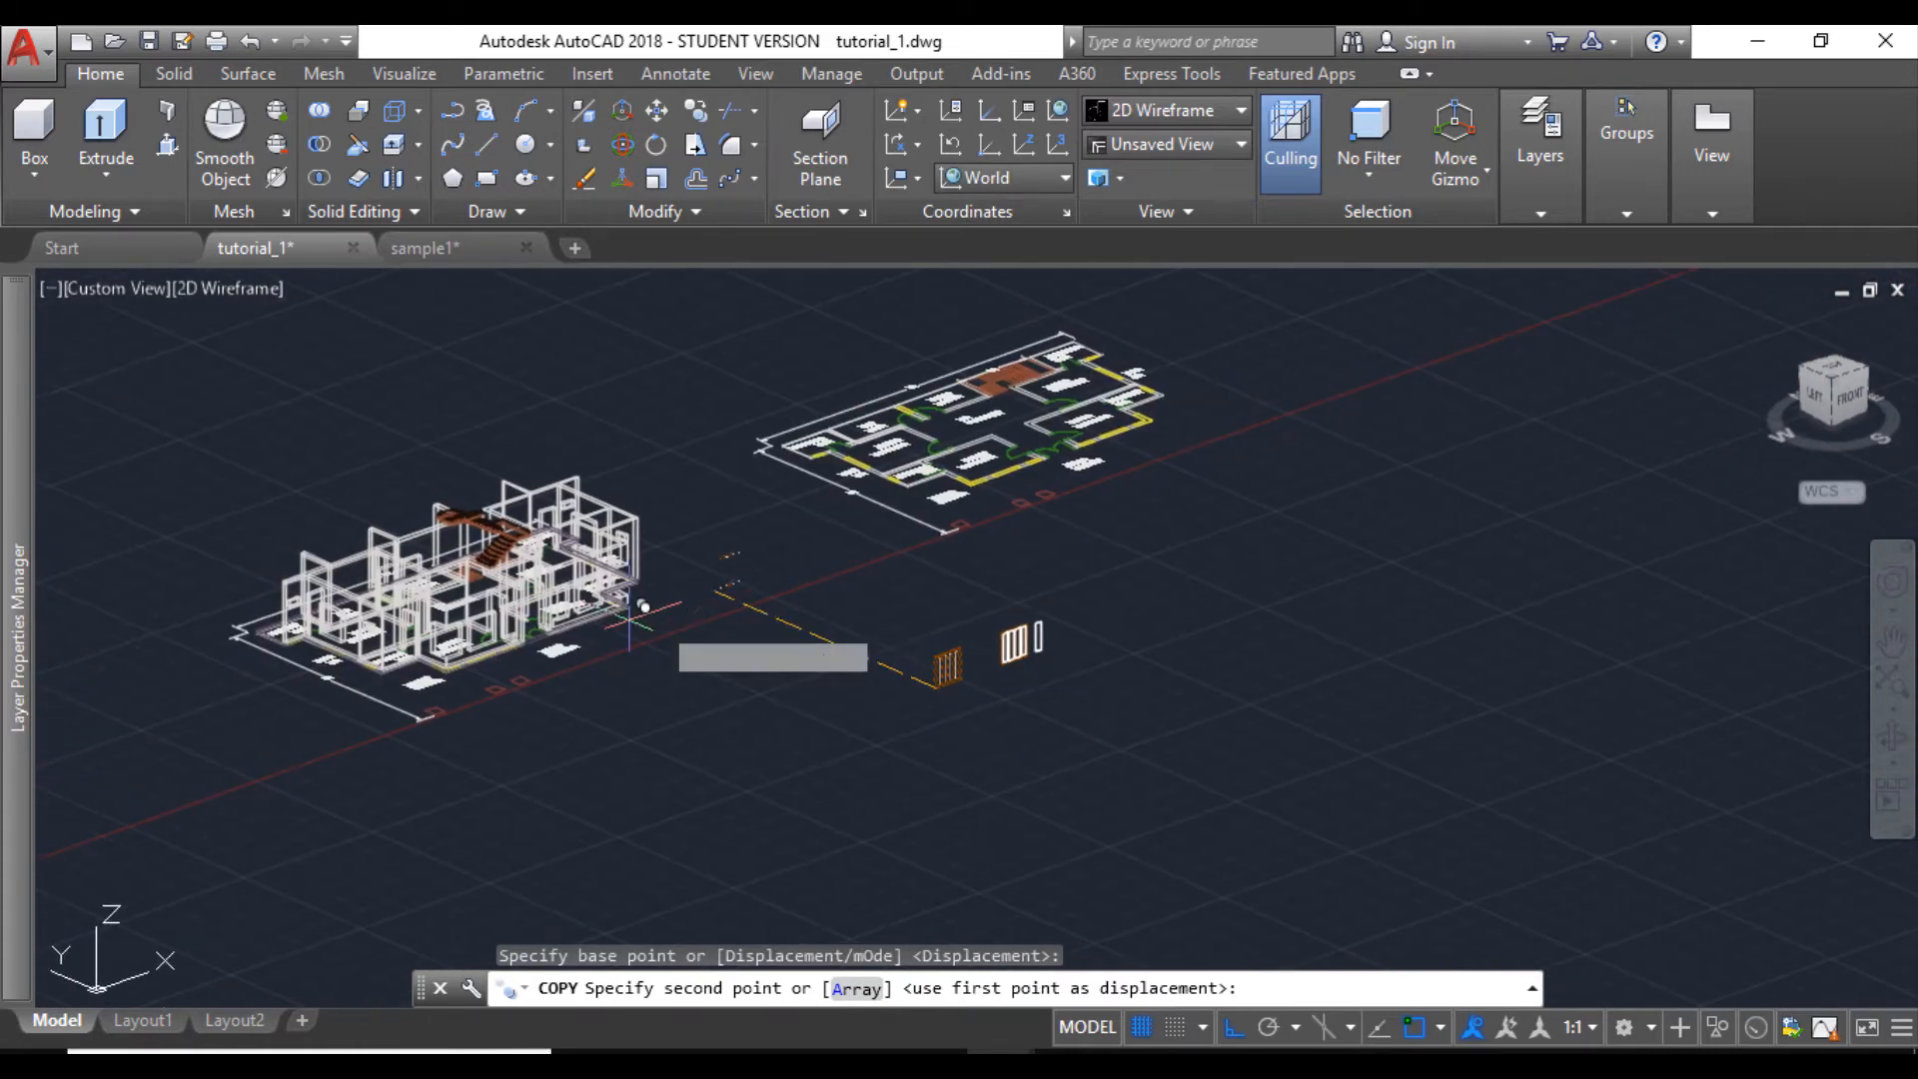
pyautogui.scroll(10, 649, 607)
pyautogui.moveTo(187, 624); pyautogui.dragTo(268, 657, button='middle')
pyautogui.scroll(5, 268, 659)
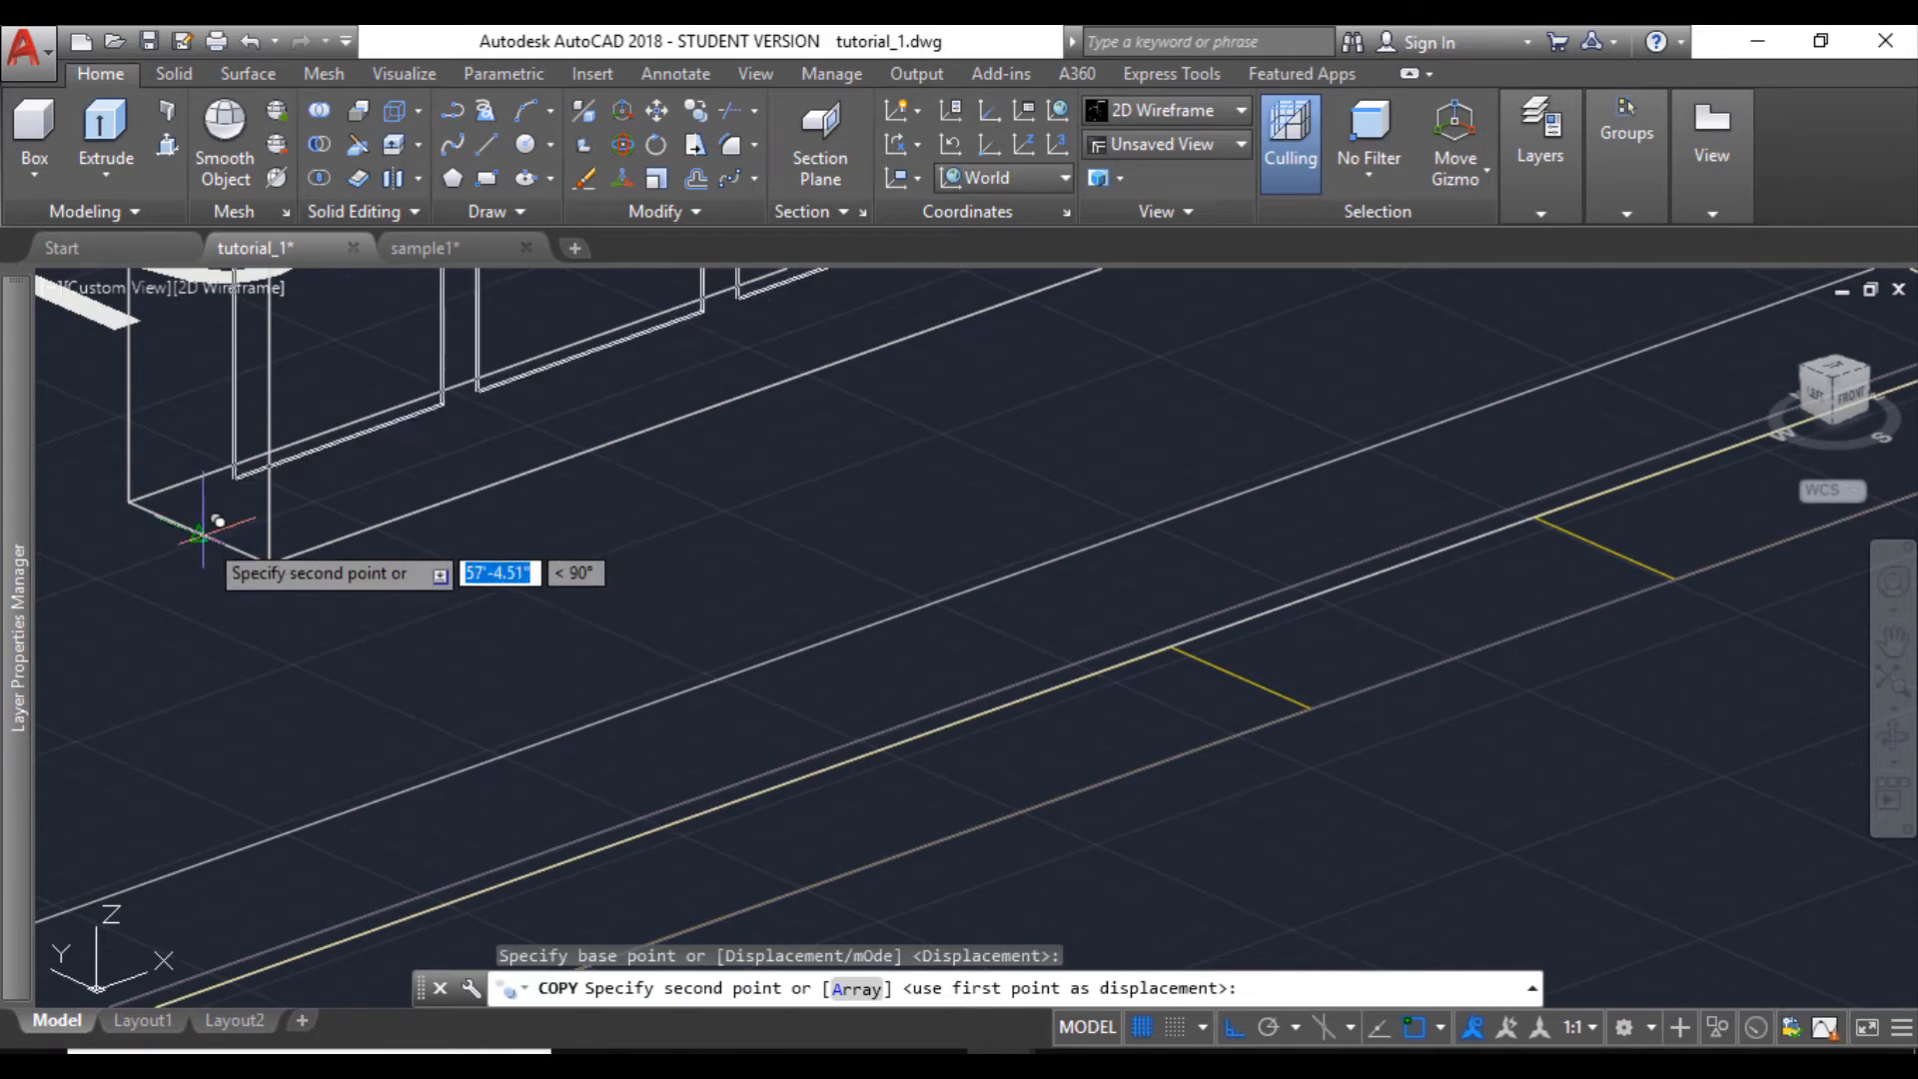
pyautogui.click(214, 520)
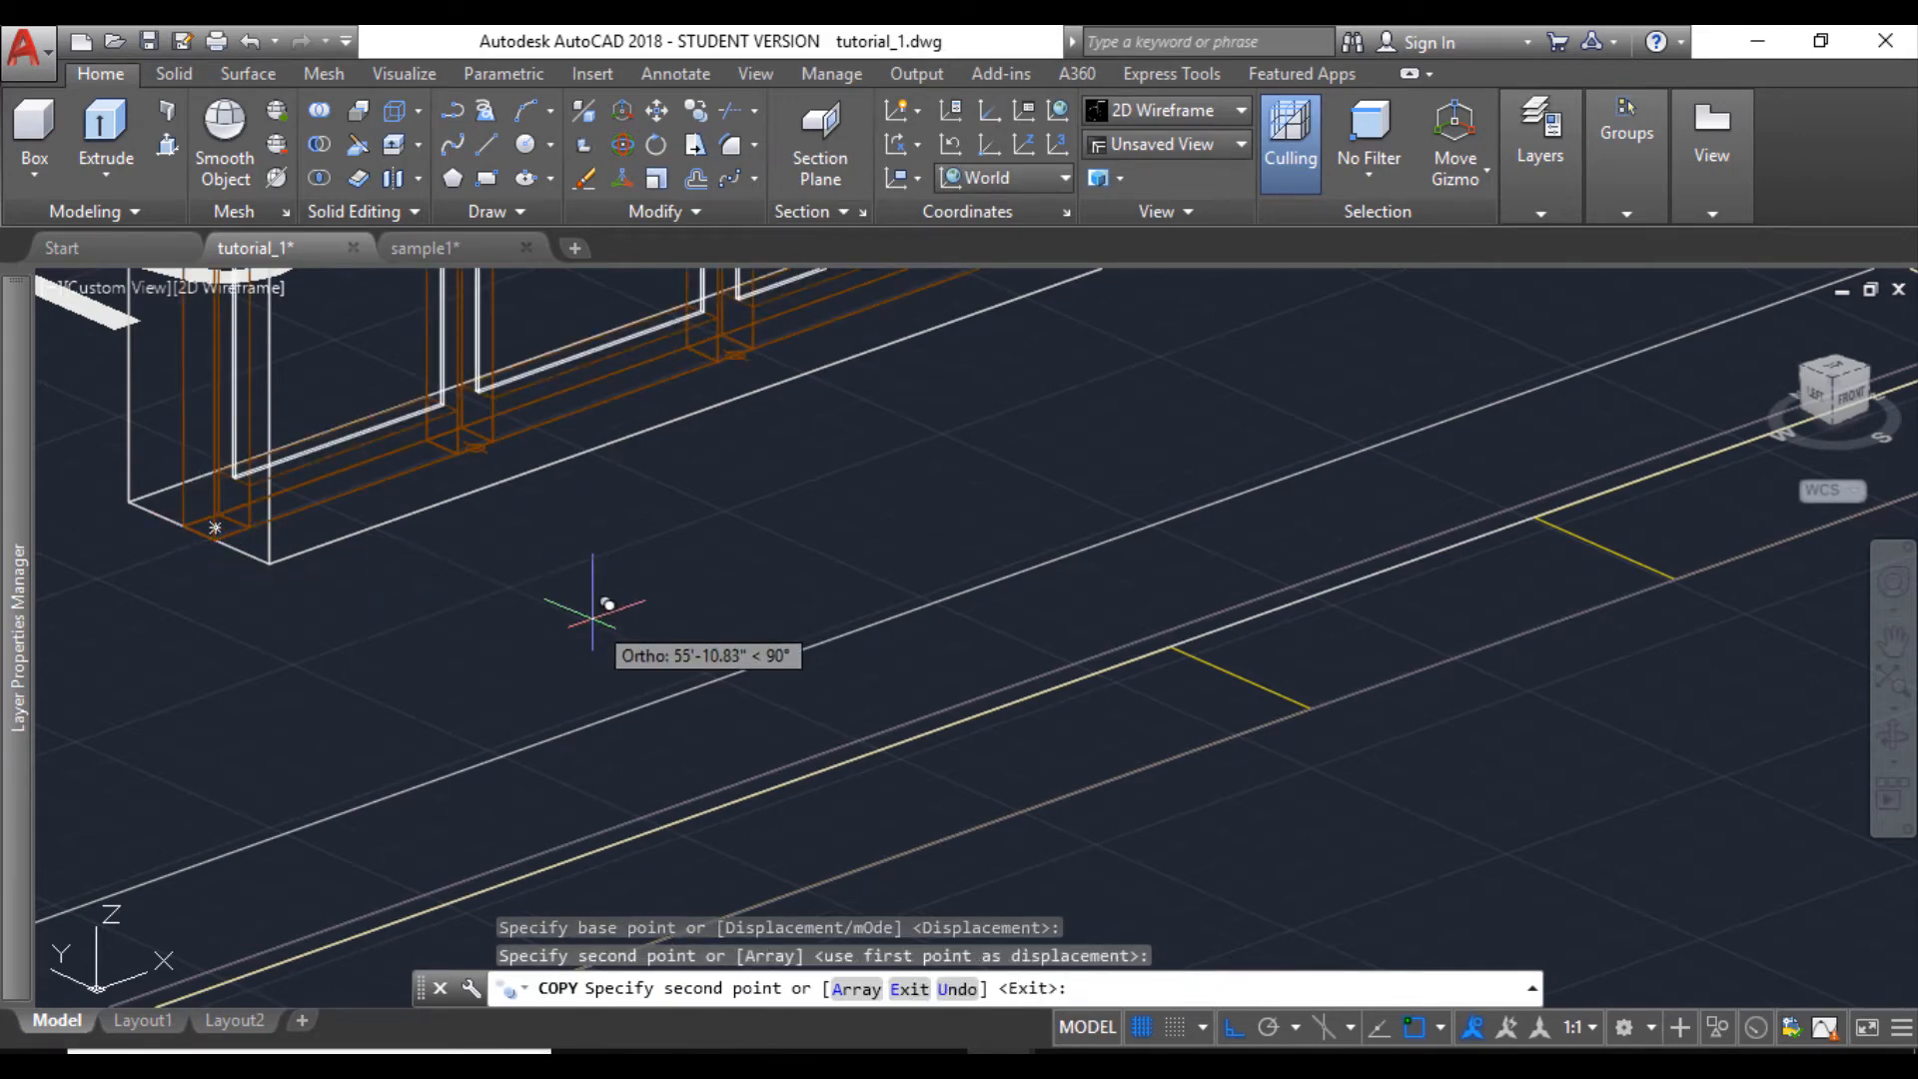
pyautogui.press('Escape')
pyautogui.scroll(-5, 589, 612)
pyautogui.scroll(3, 827, 762)
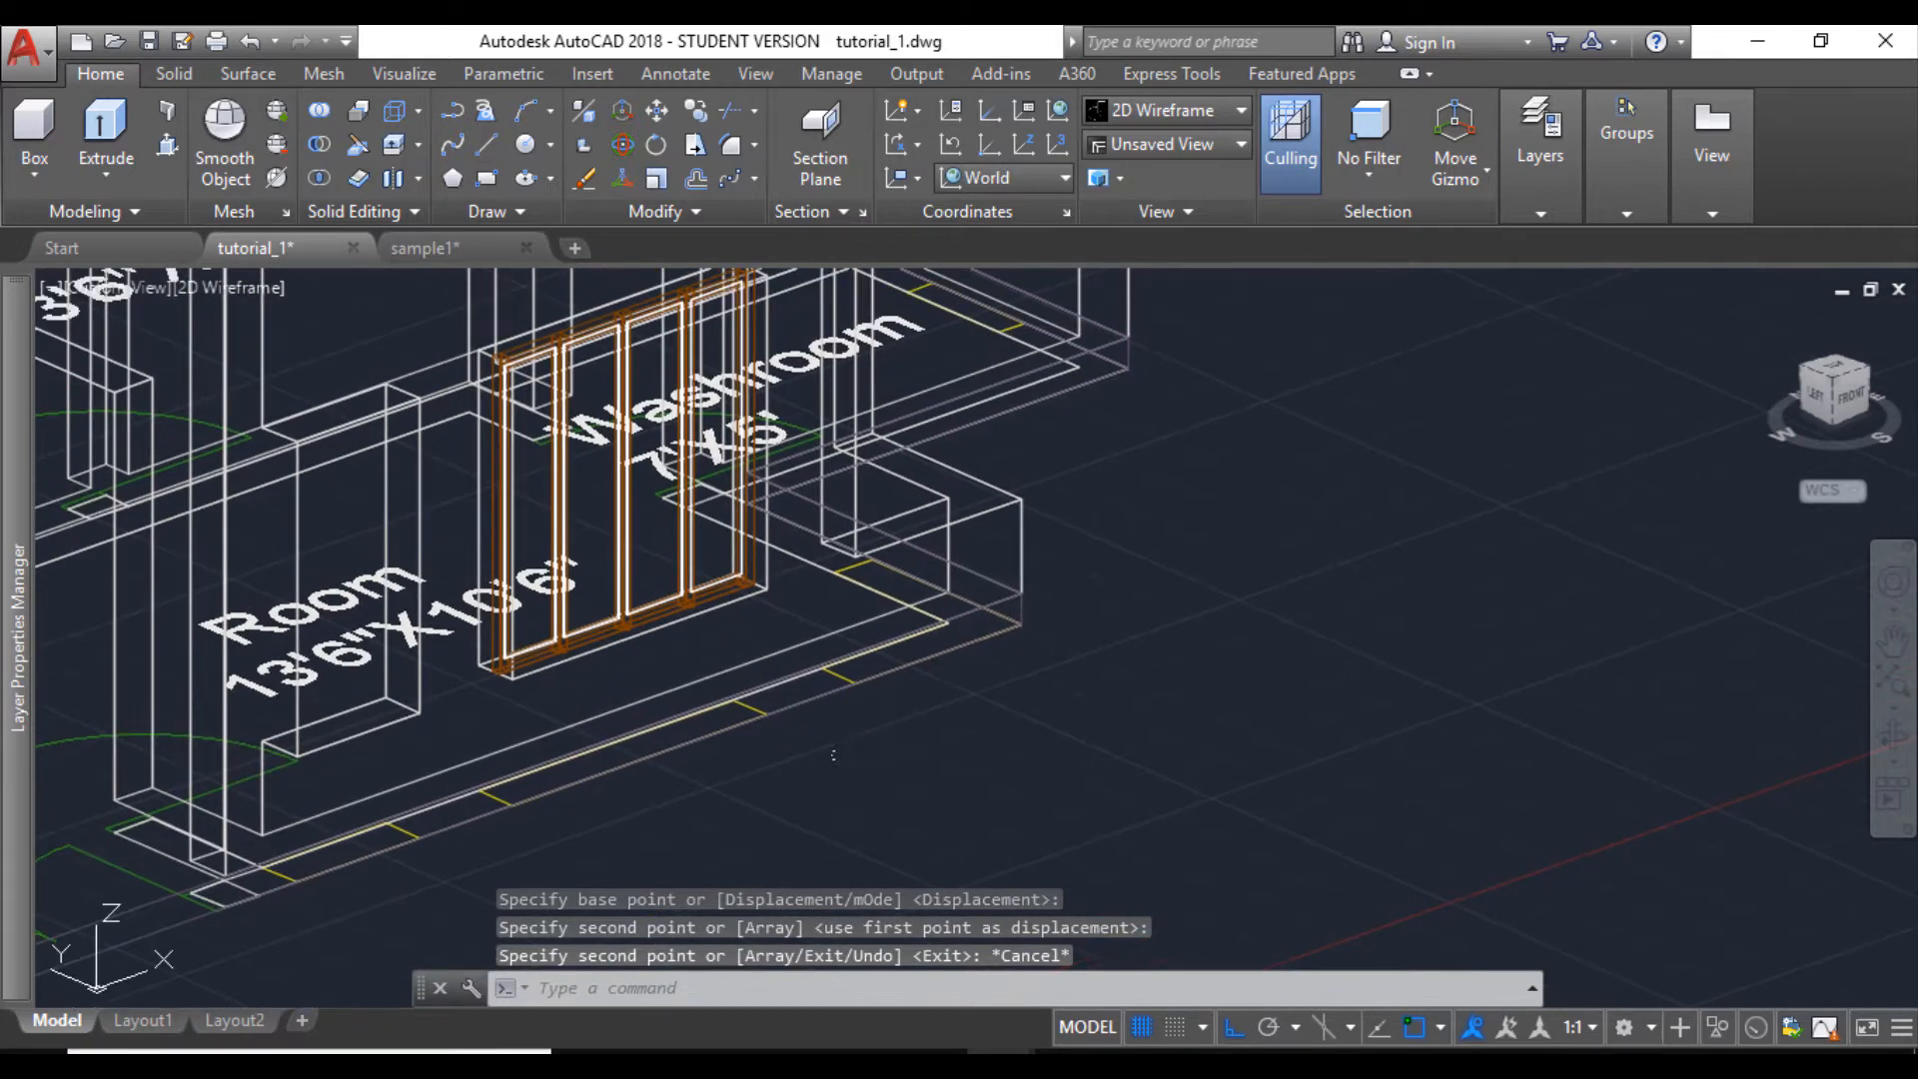
pyautogui.scroll(-2, 833, 754)
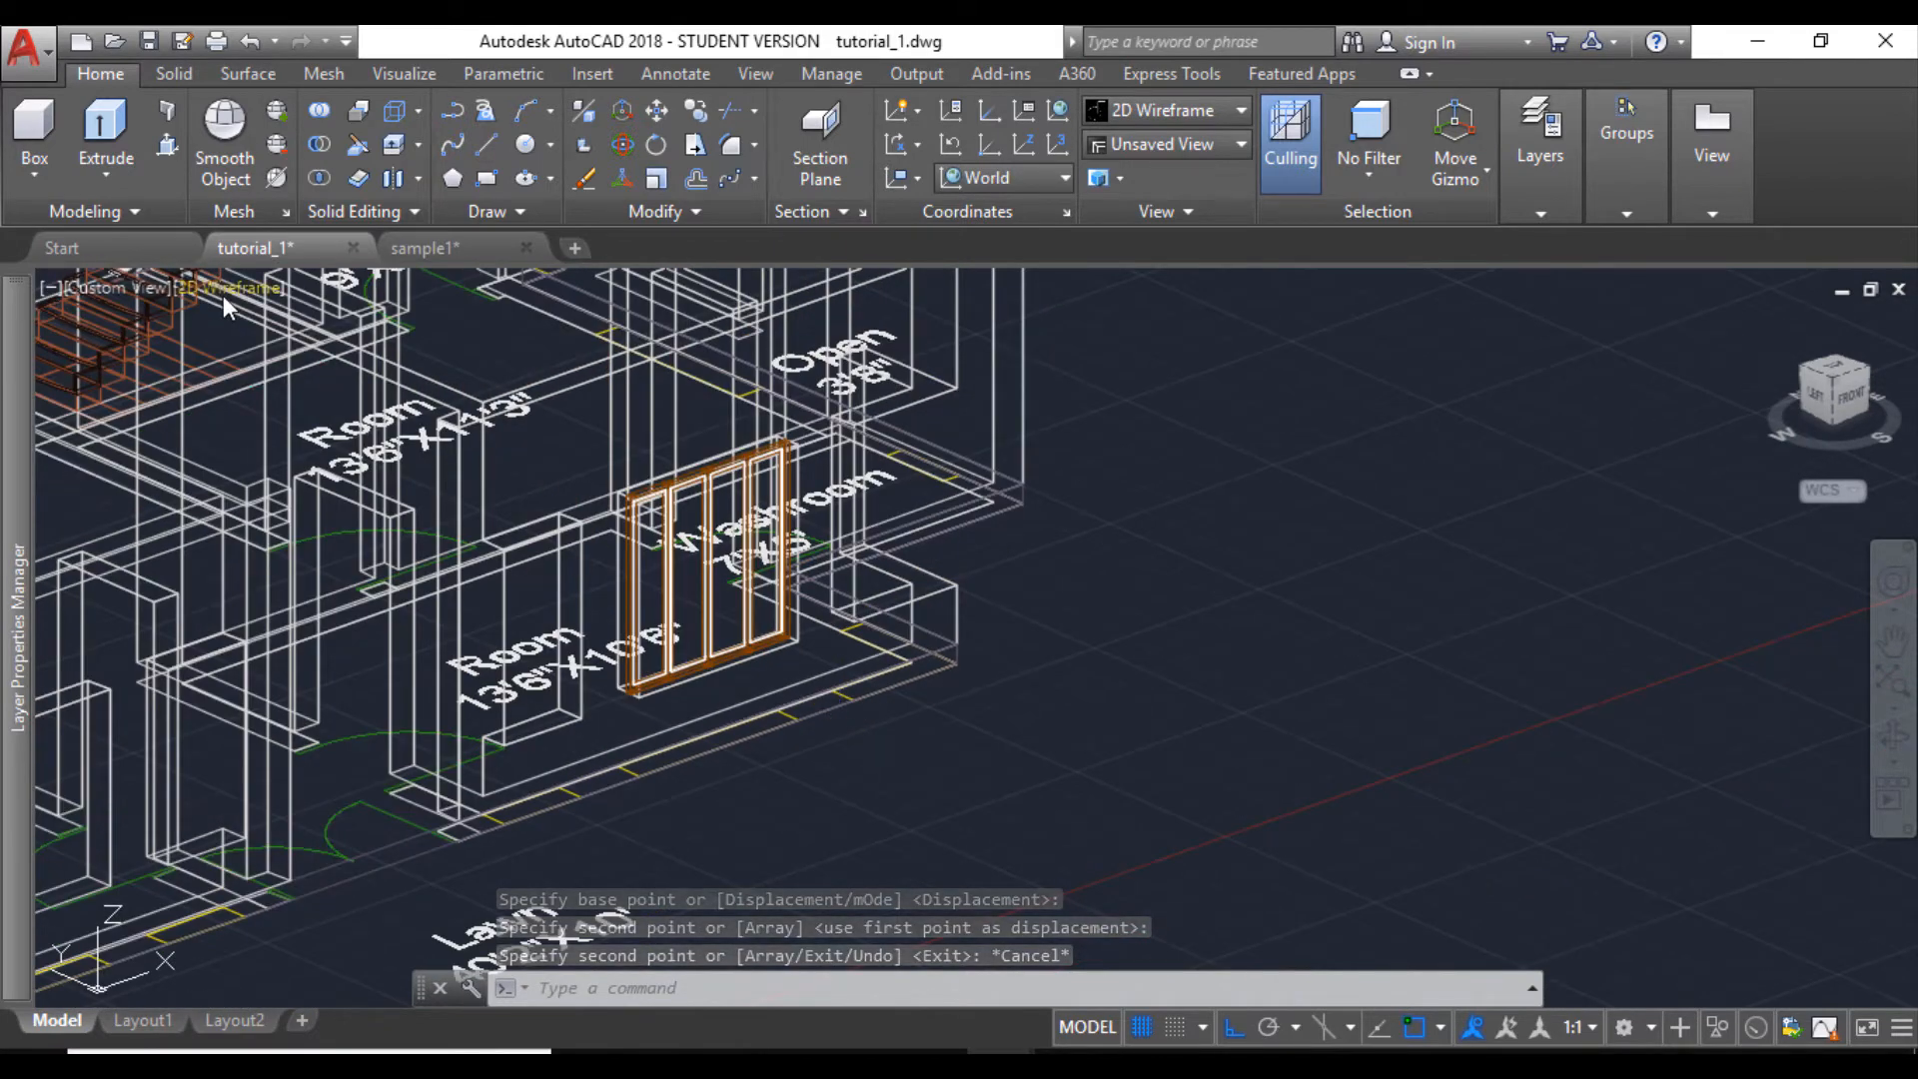
# - Set the visual style to Shaded with edges and look over the installed front window and the loose windows from the front
pyautogui.click(224, 295)
pyautogui.click(315, 515)
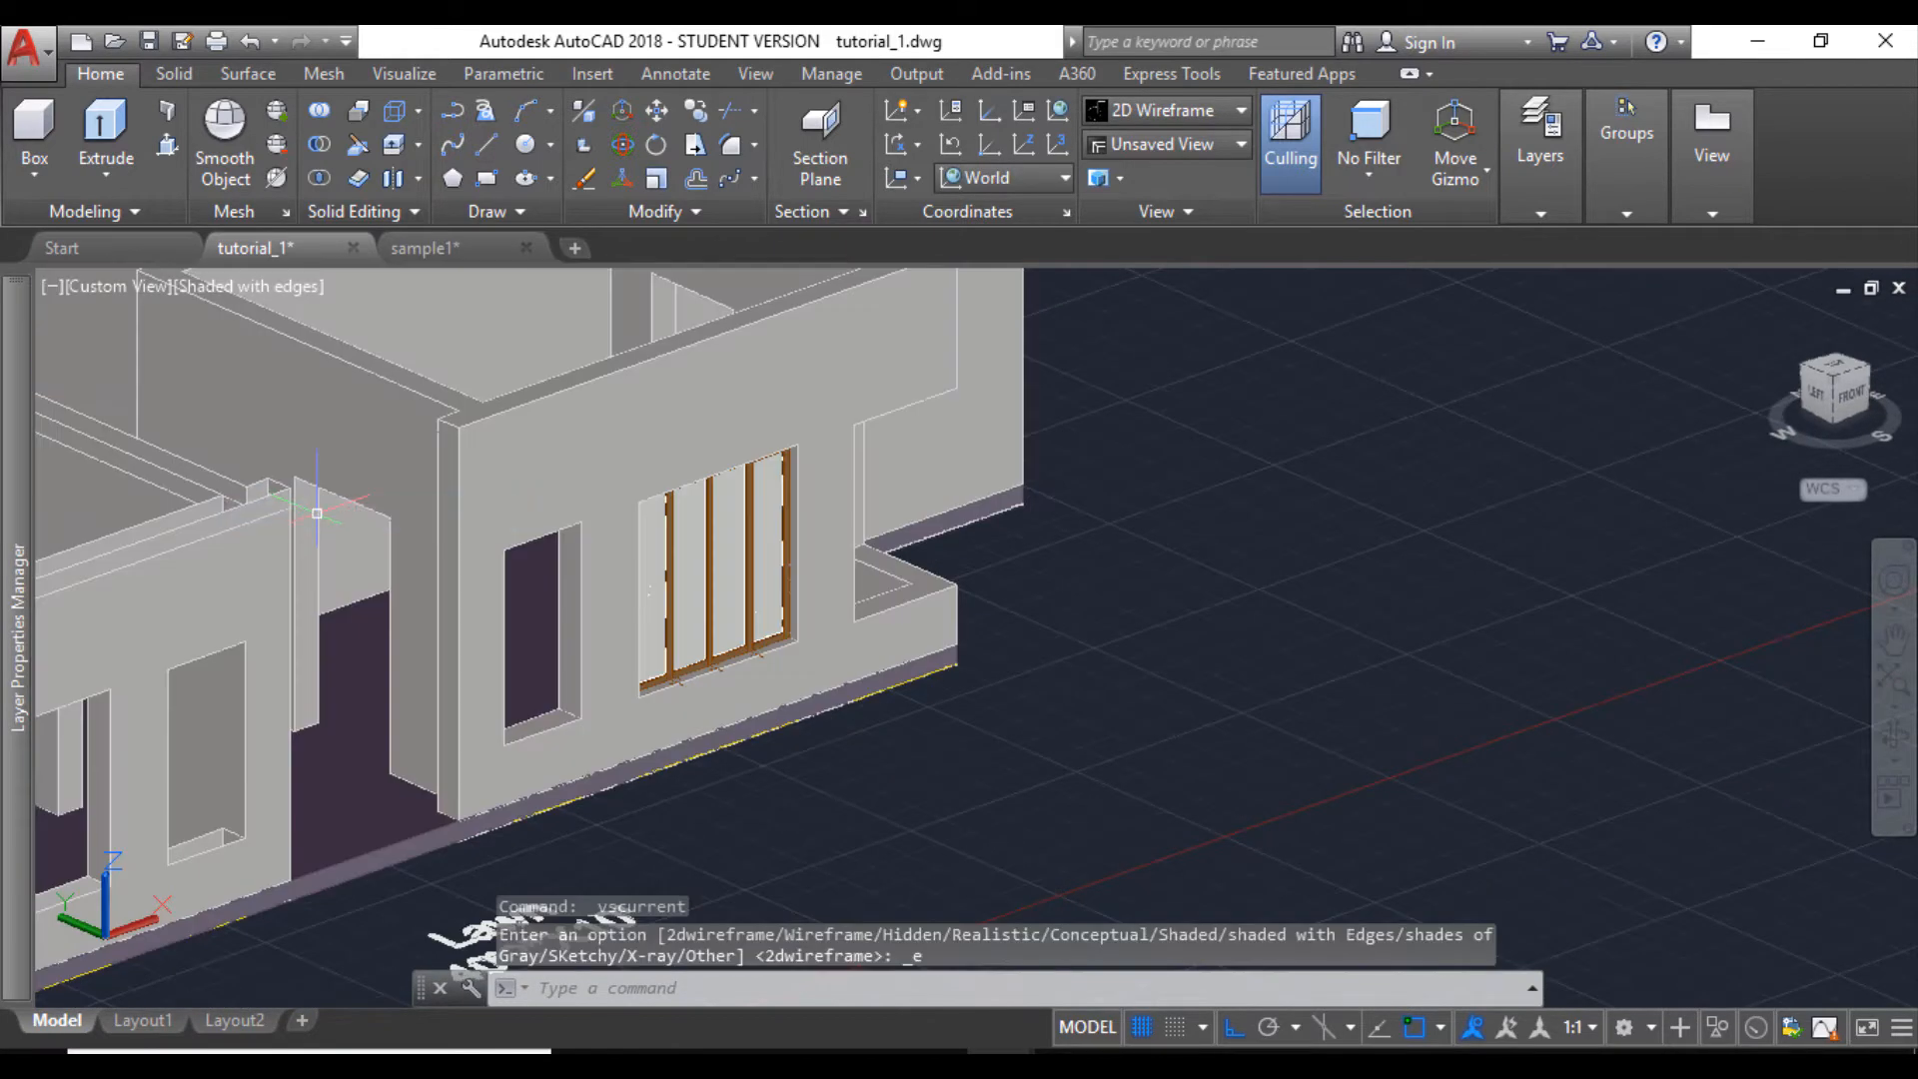
pyautogui.click(1894, 736)
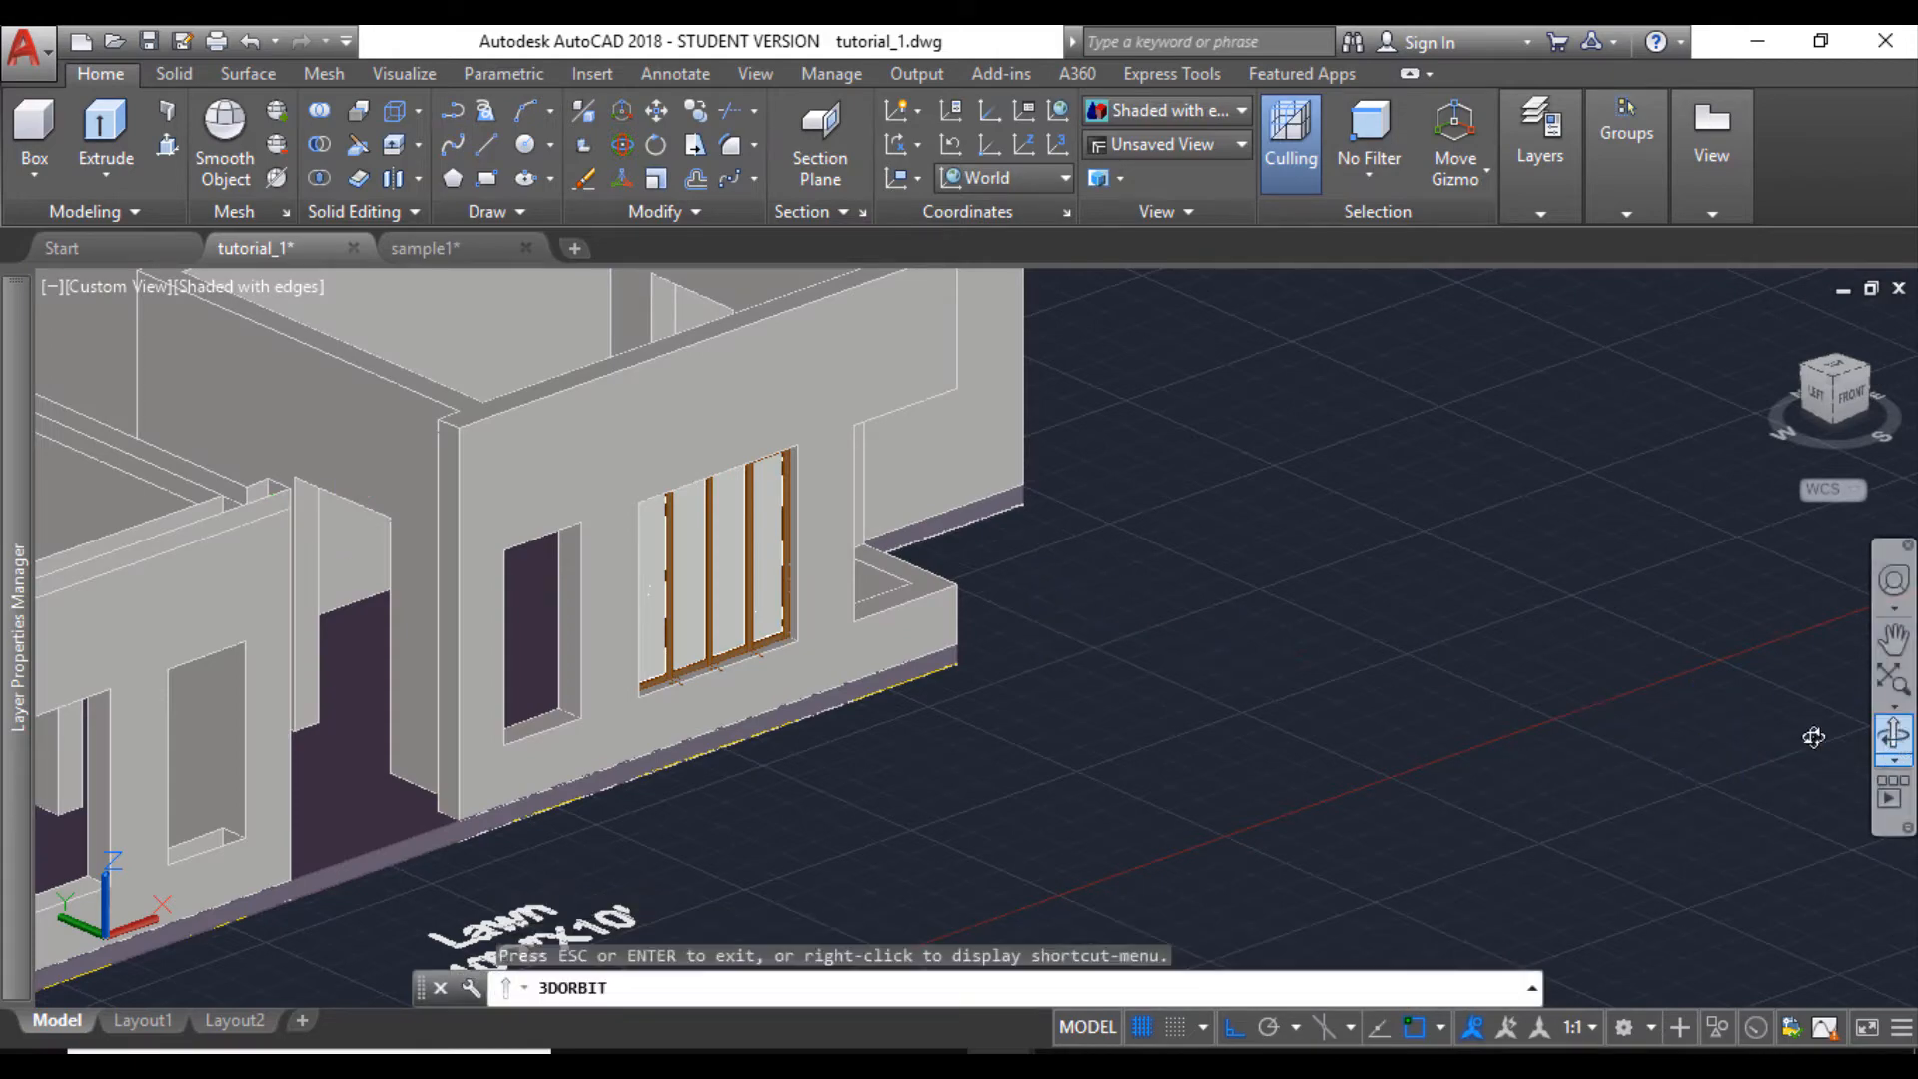
pyautogui.moveTo(911, 685); pyautogui.dragTo(660, 611)
pyautogui.moveTo(778, 638); pyautogui.dragTo(865, 663)
pyautogui.moveTo(865, 663); pyautogui.dragTo(1042, 525, button='middle')
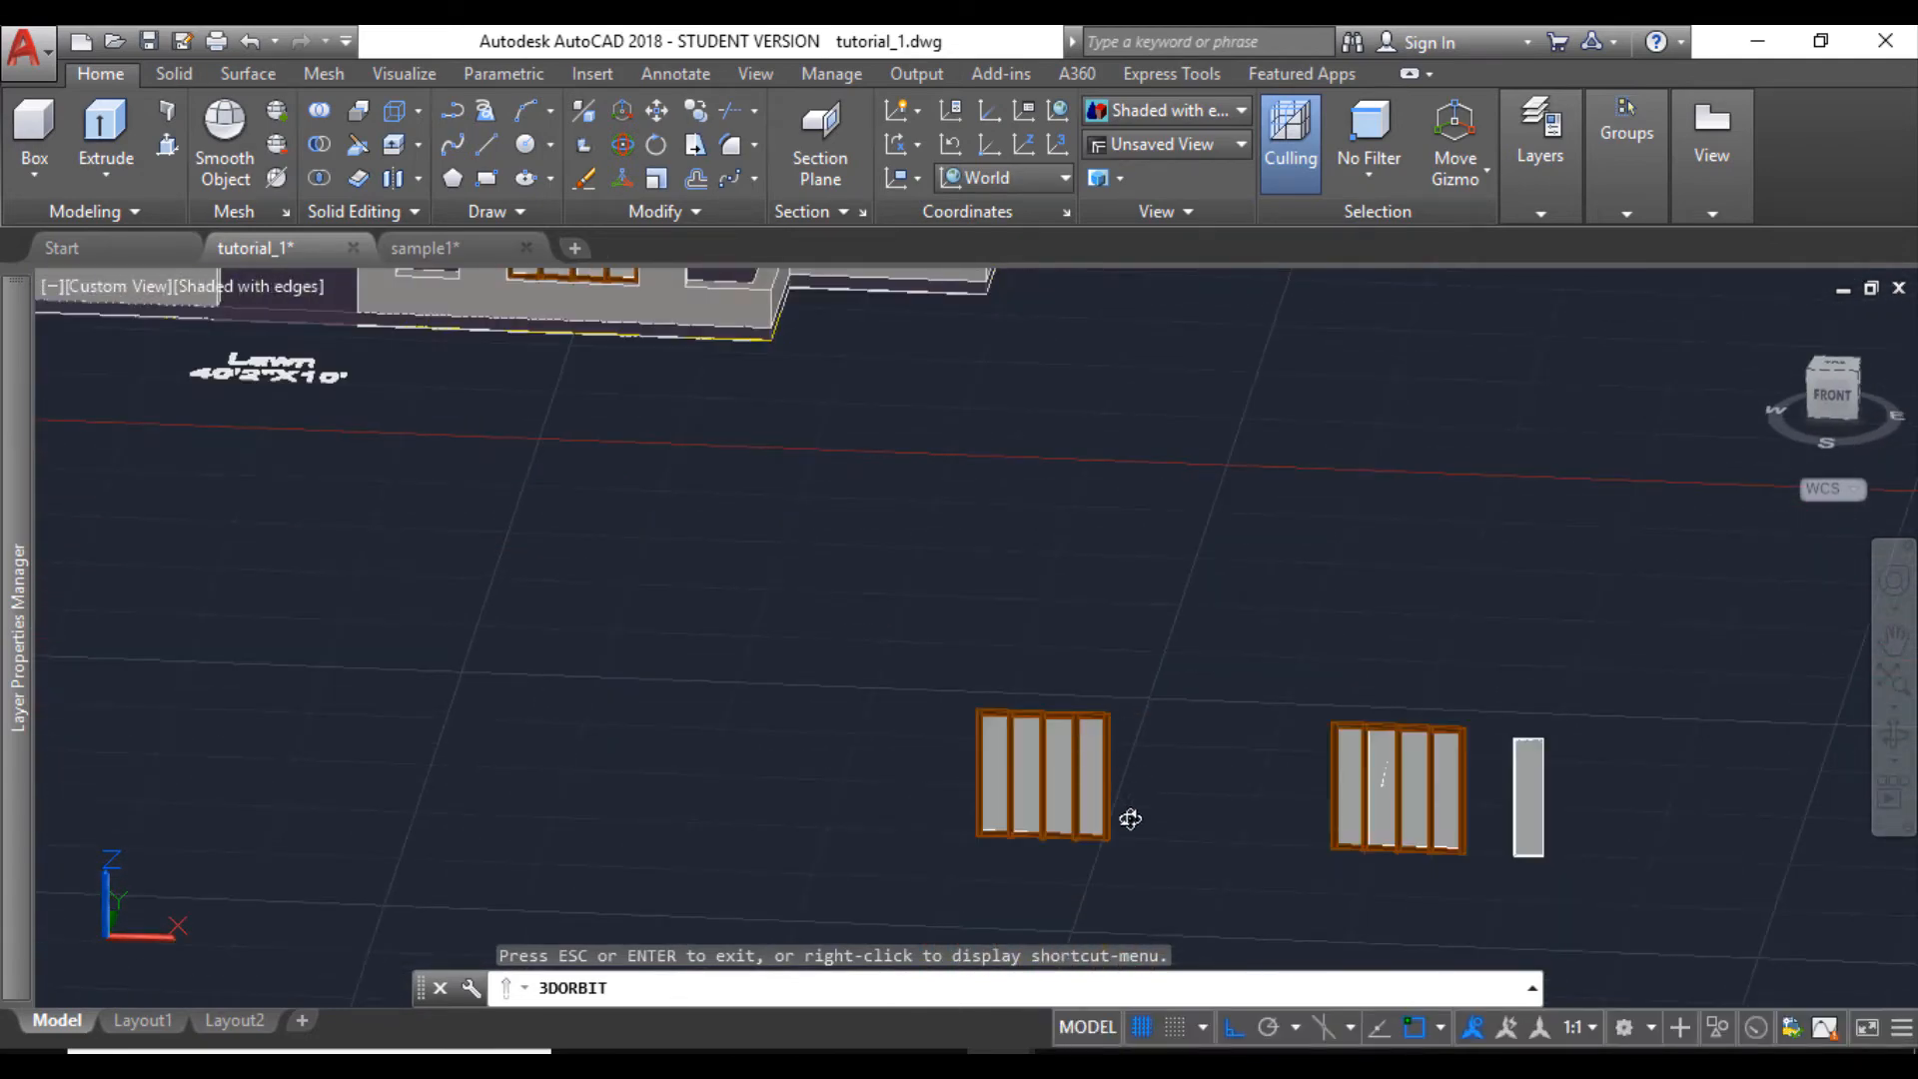
pyautogui.press('Escape')
# - Rotate the spare four-part window a quarter turn about its lower end corner nearest the other window
pyautogui.click(932, 684)
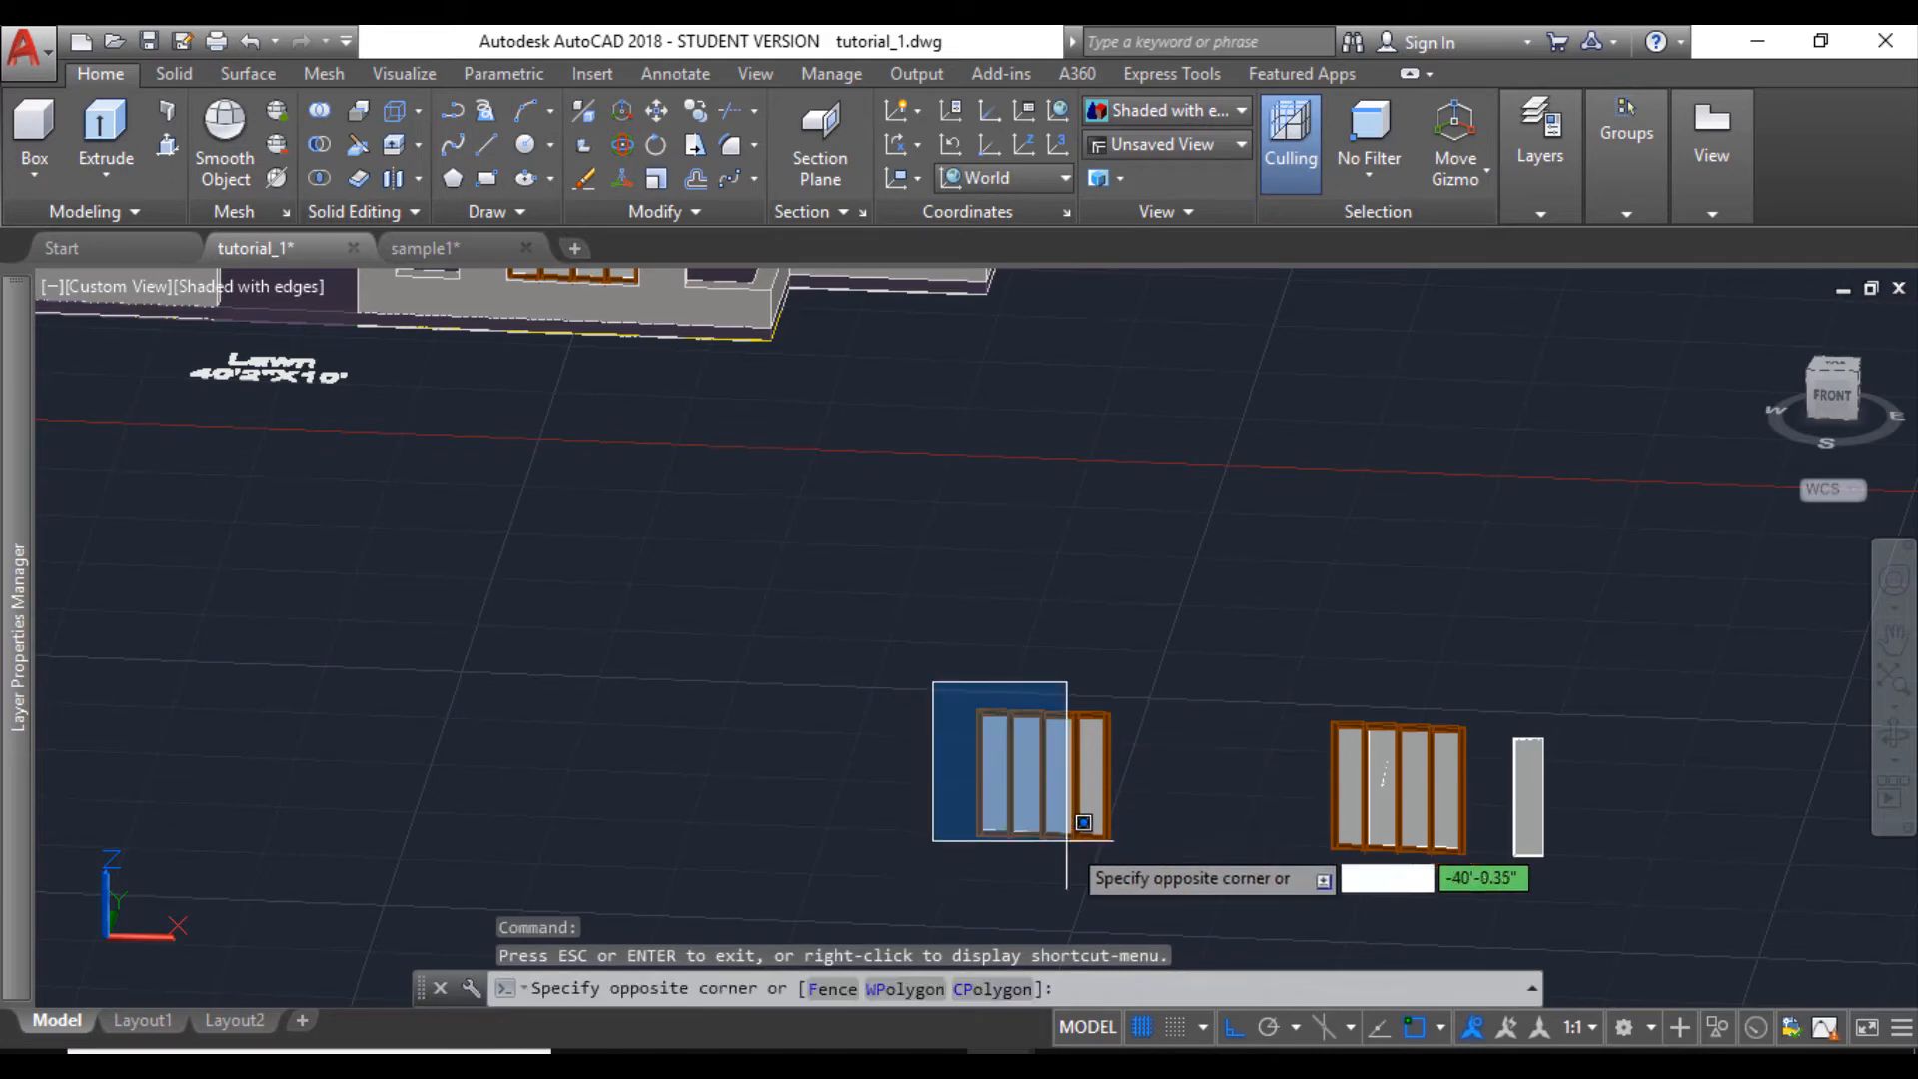
pyautogui.click(1177, 892)
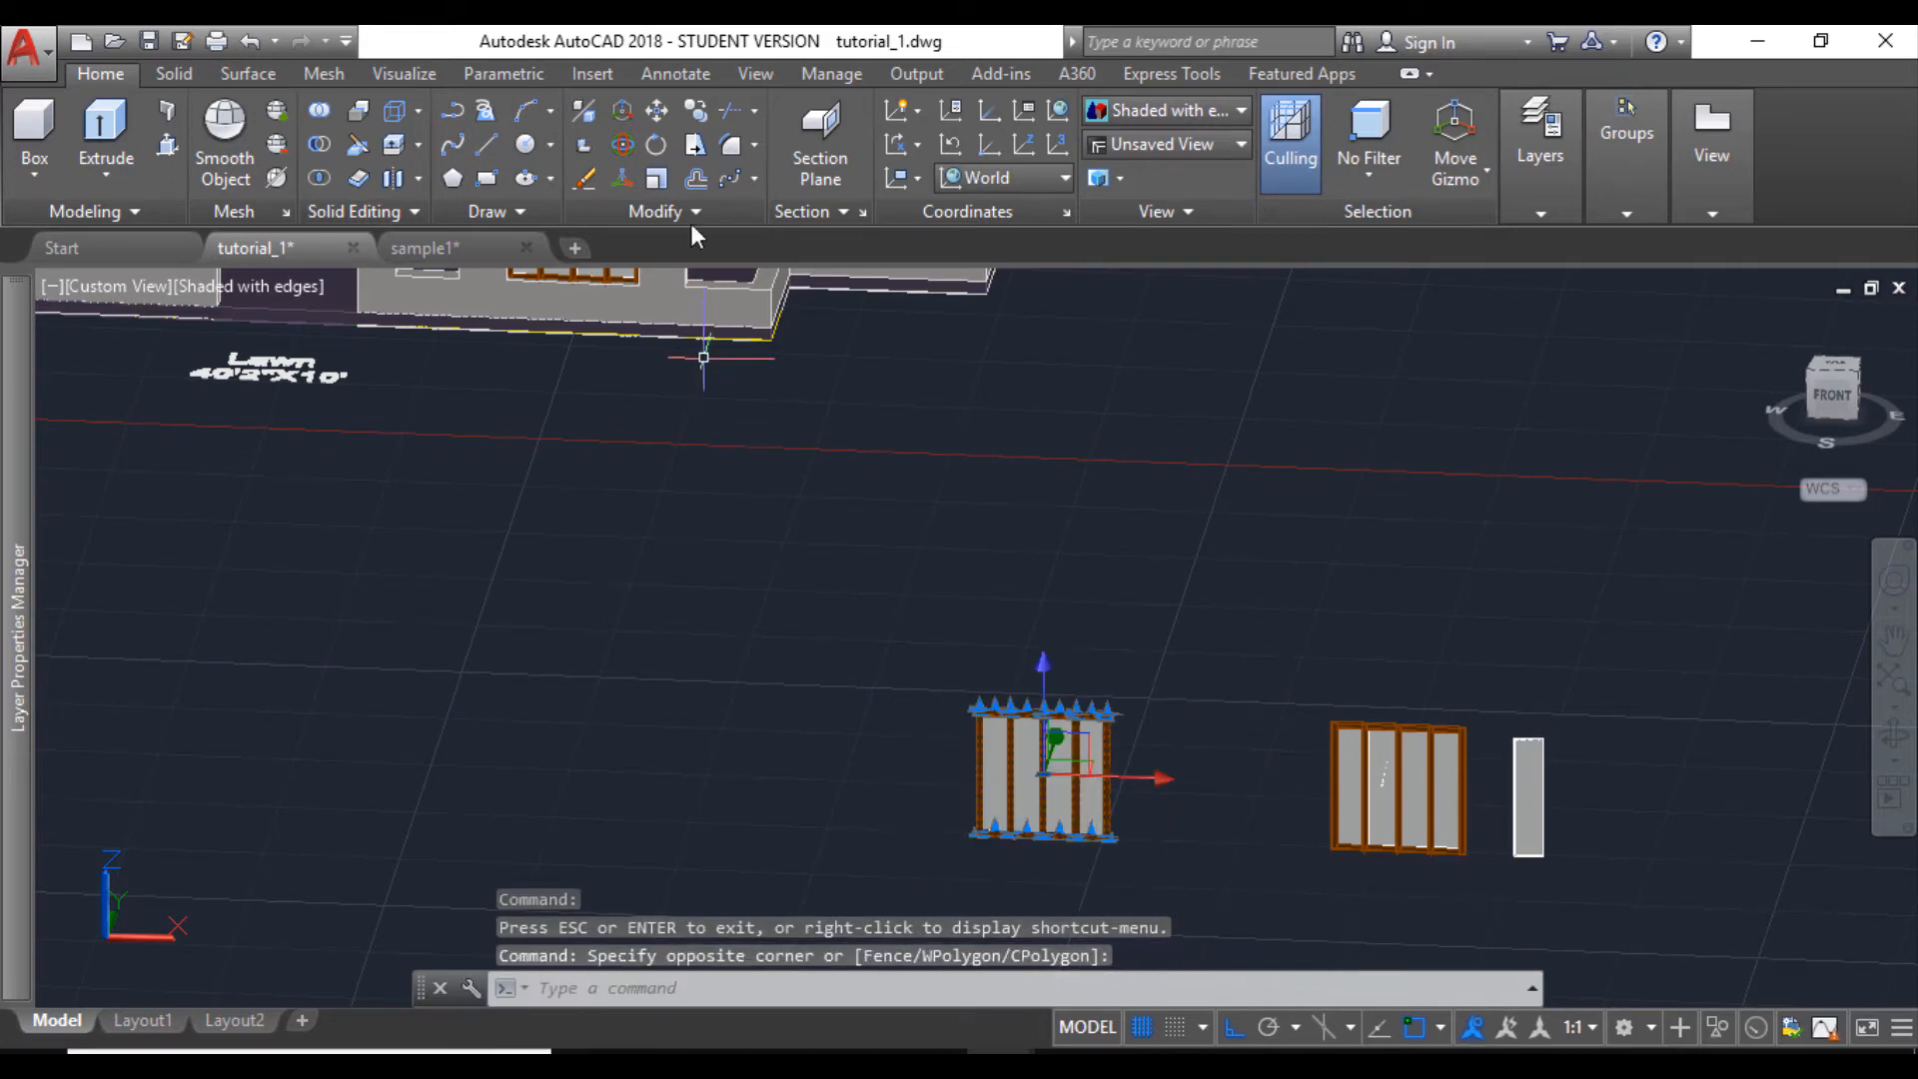
pyautogui.click(656, 150)
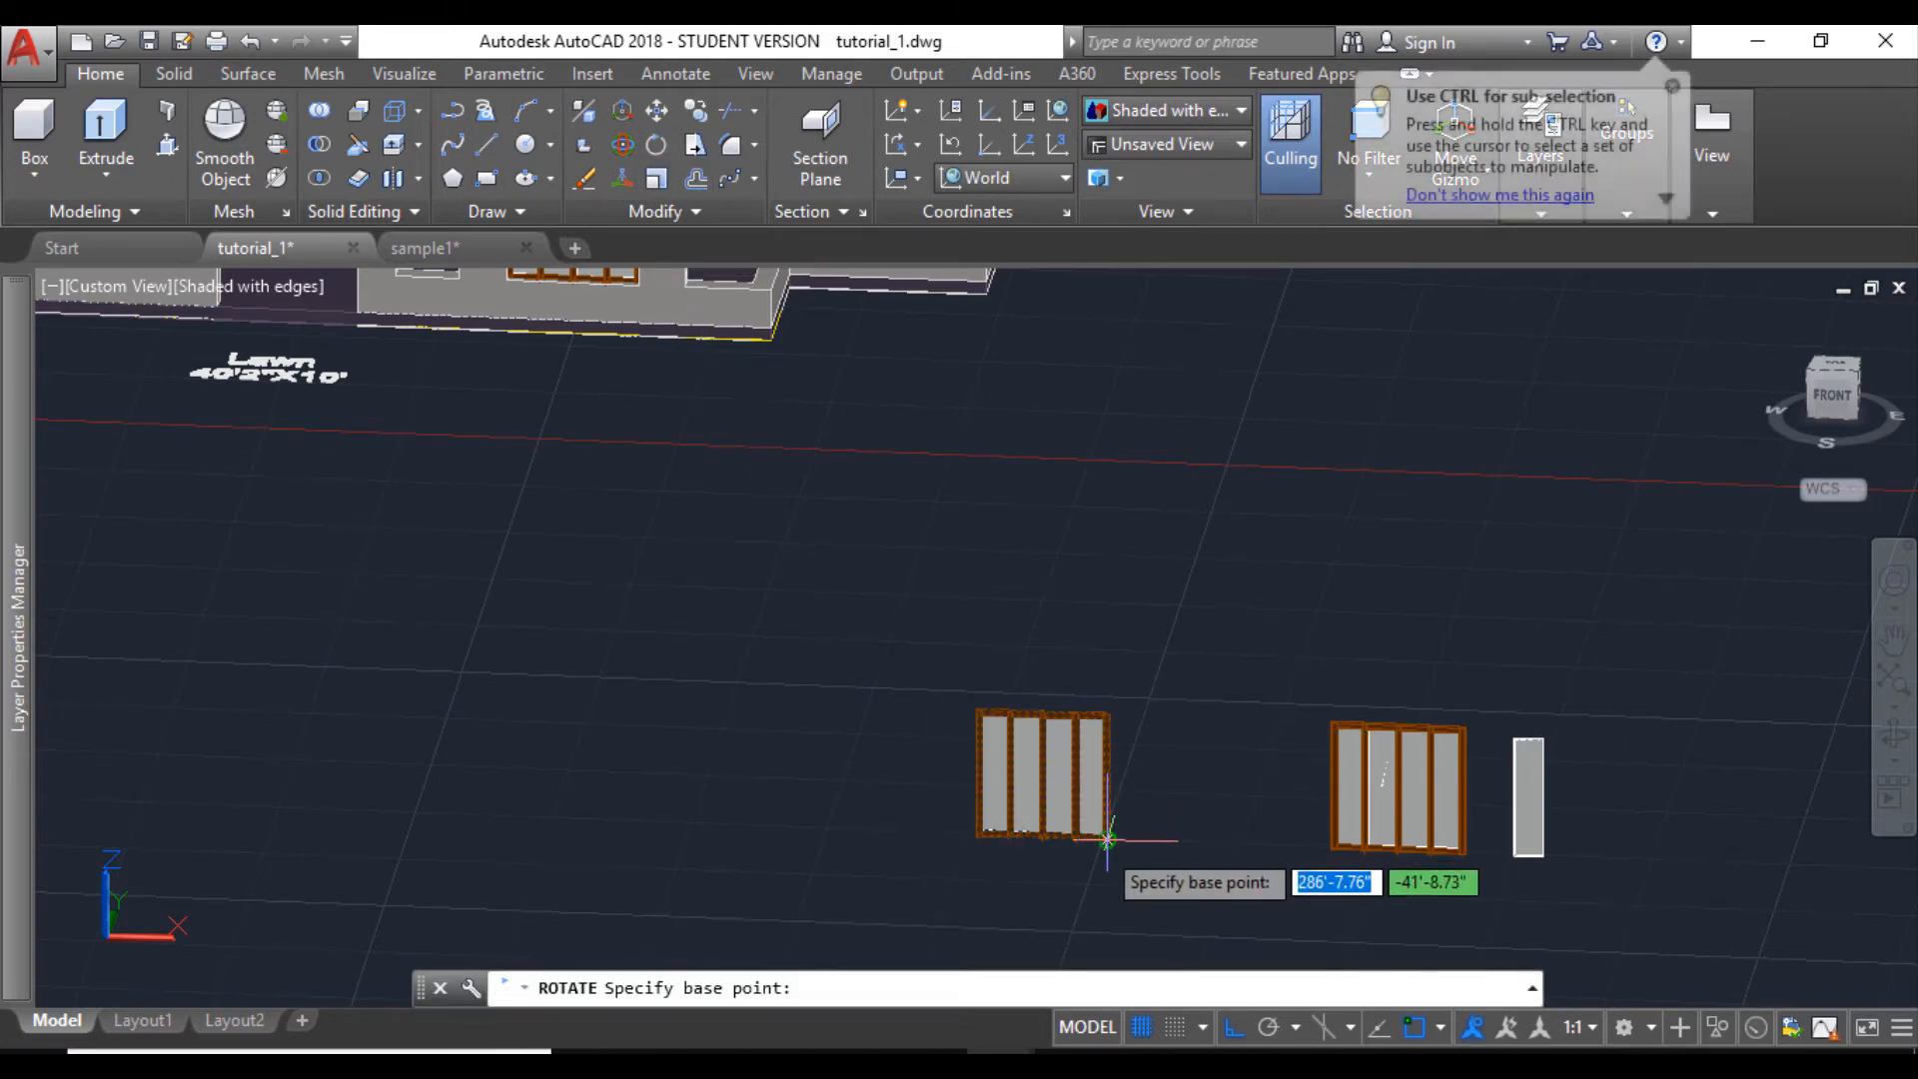
pyautogui.click(1104, 859)
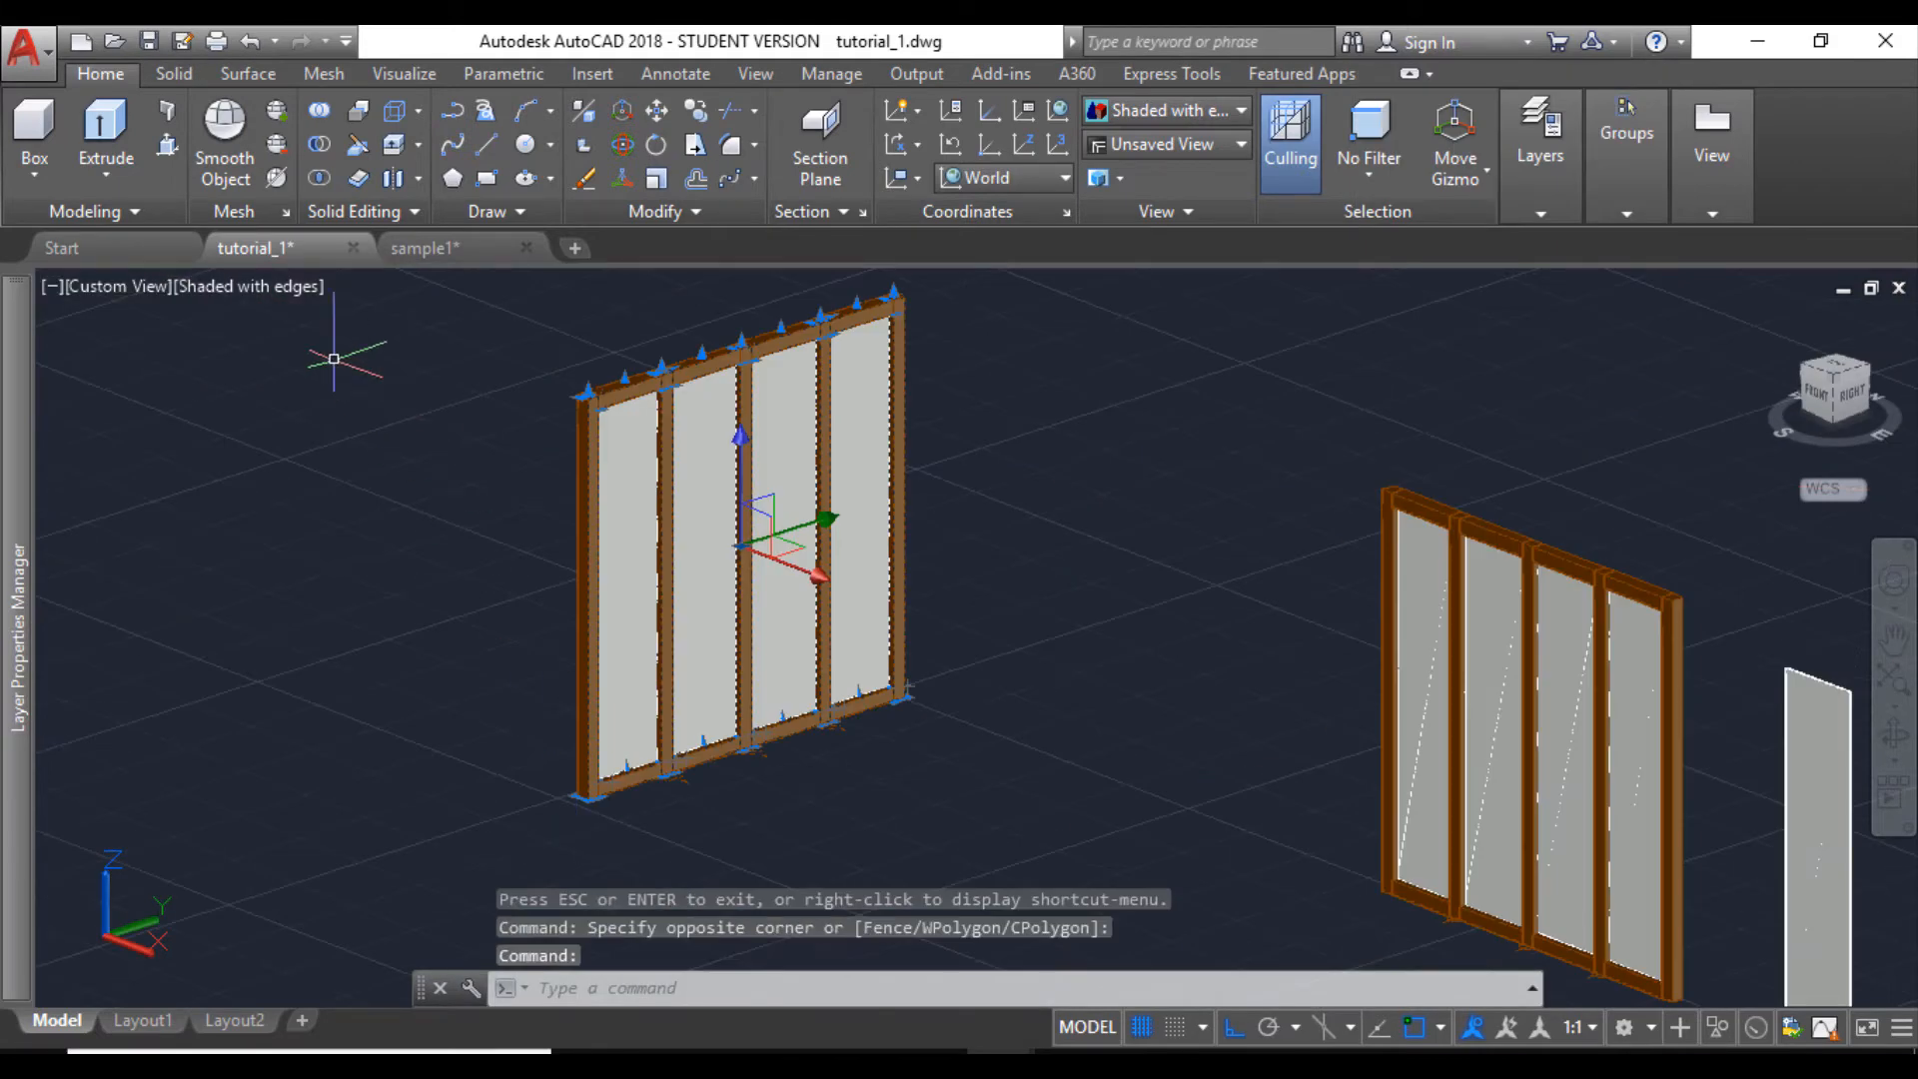
# - Set the visual style to 2D Wireframe and start copying the rotated window from the midpoint of its end post's lower edge
pyautogui.click(285, 287)
pyautogui.click(350, 353)
pyautogui.click(1000, 801)
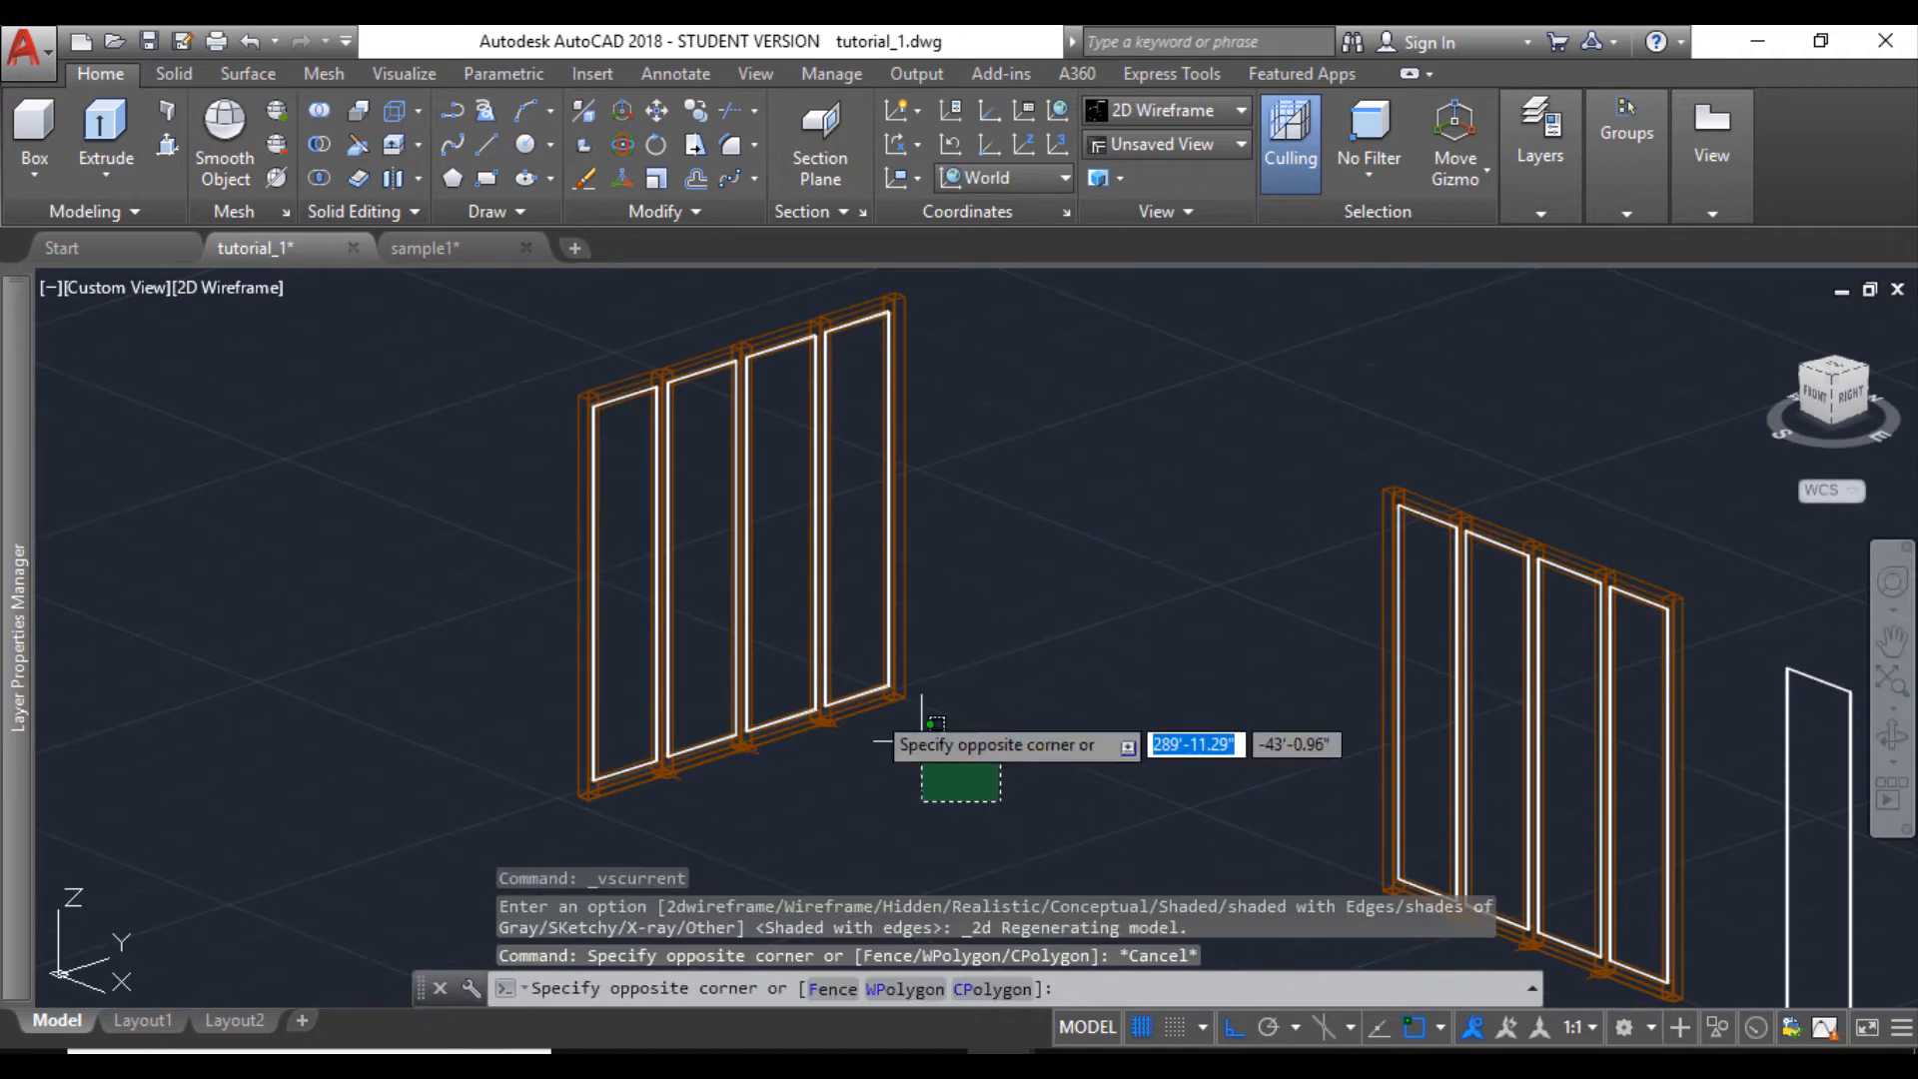
pyautogui.click(483, 295)
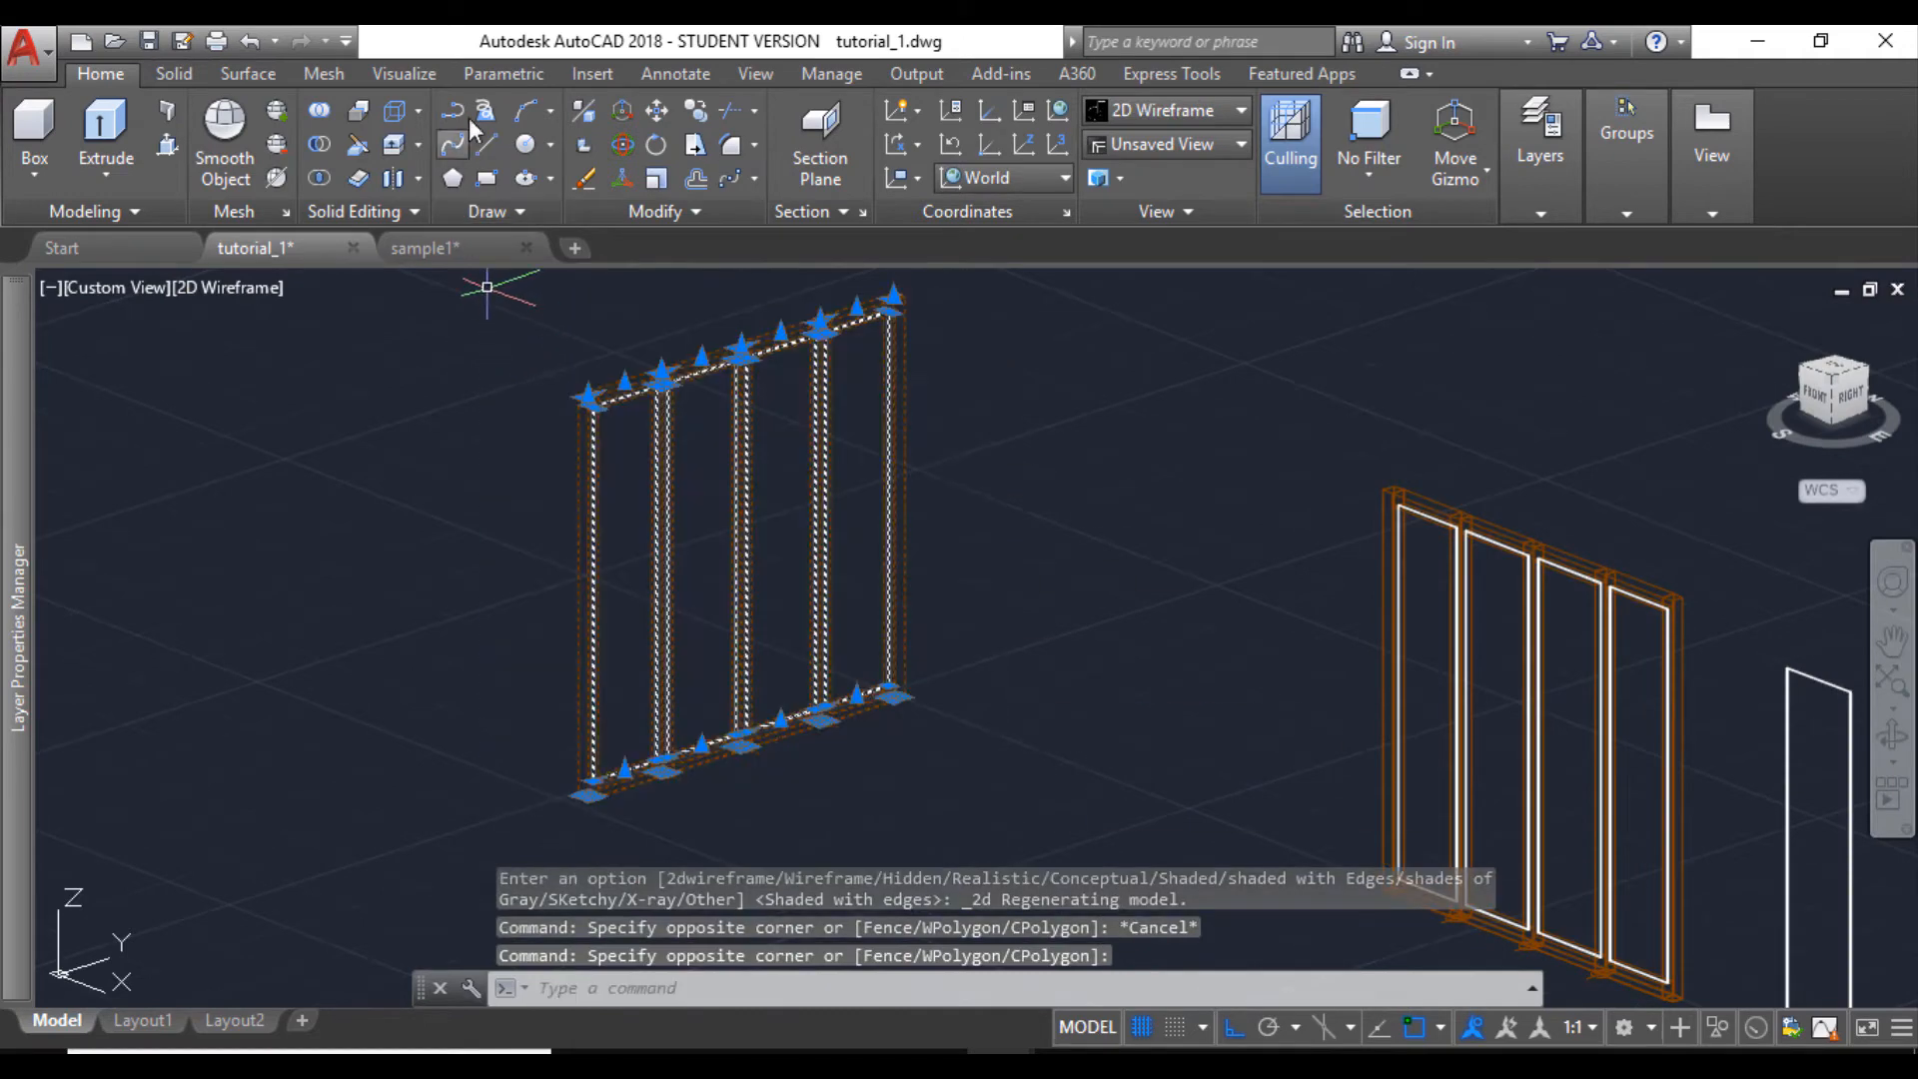
pyautogui.click(695, 112)
pyautogui.scroll(9, 898, 696)
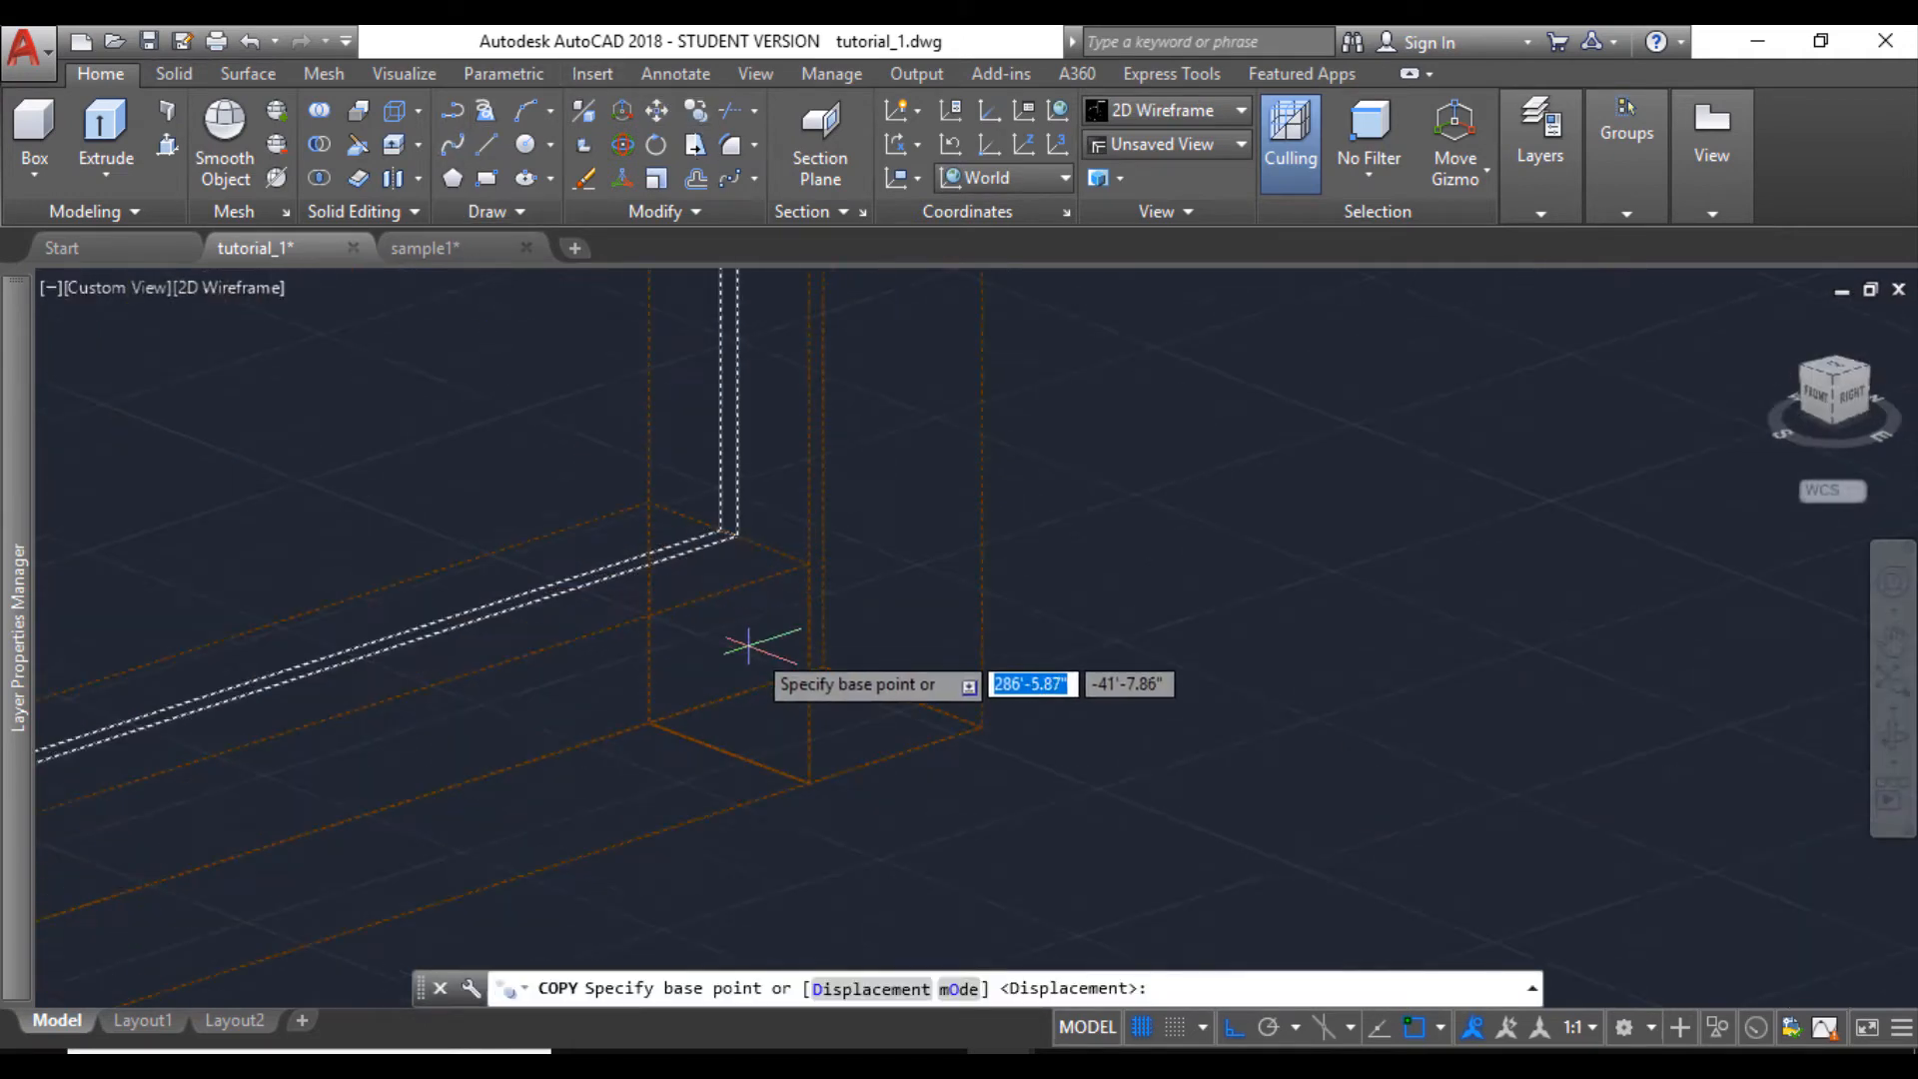
pyautogui.click(905, 699)
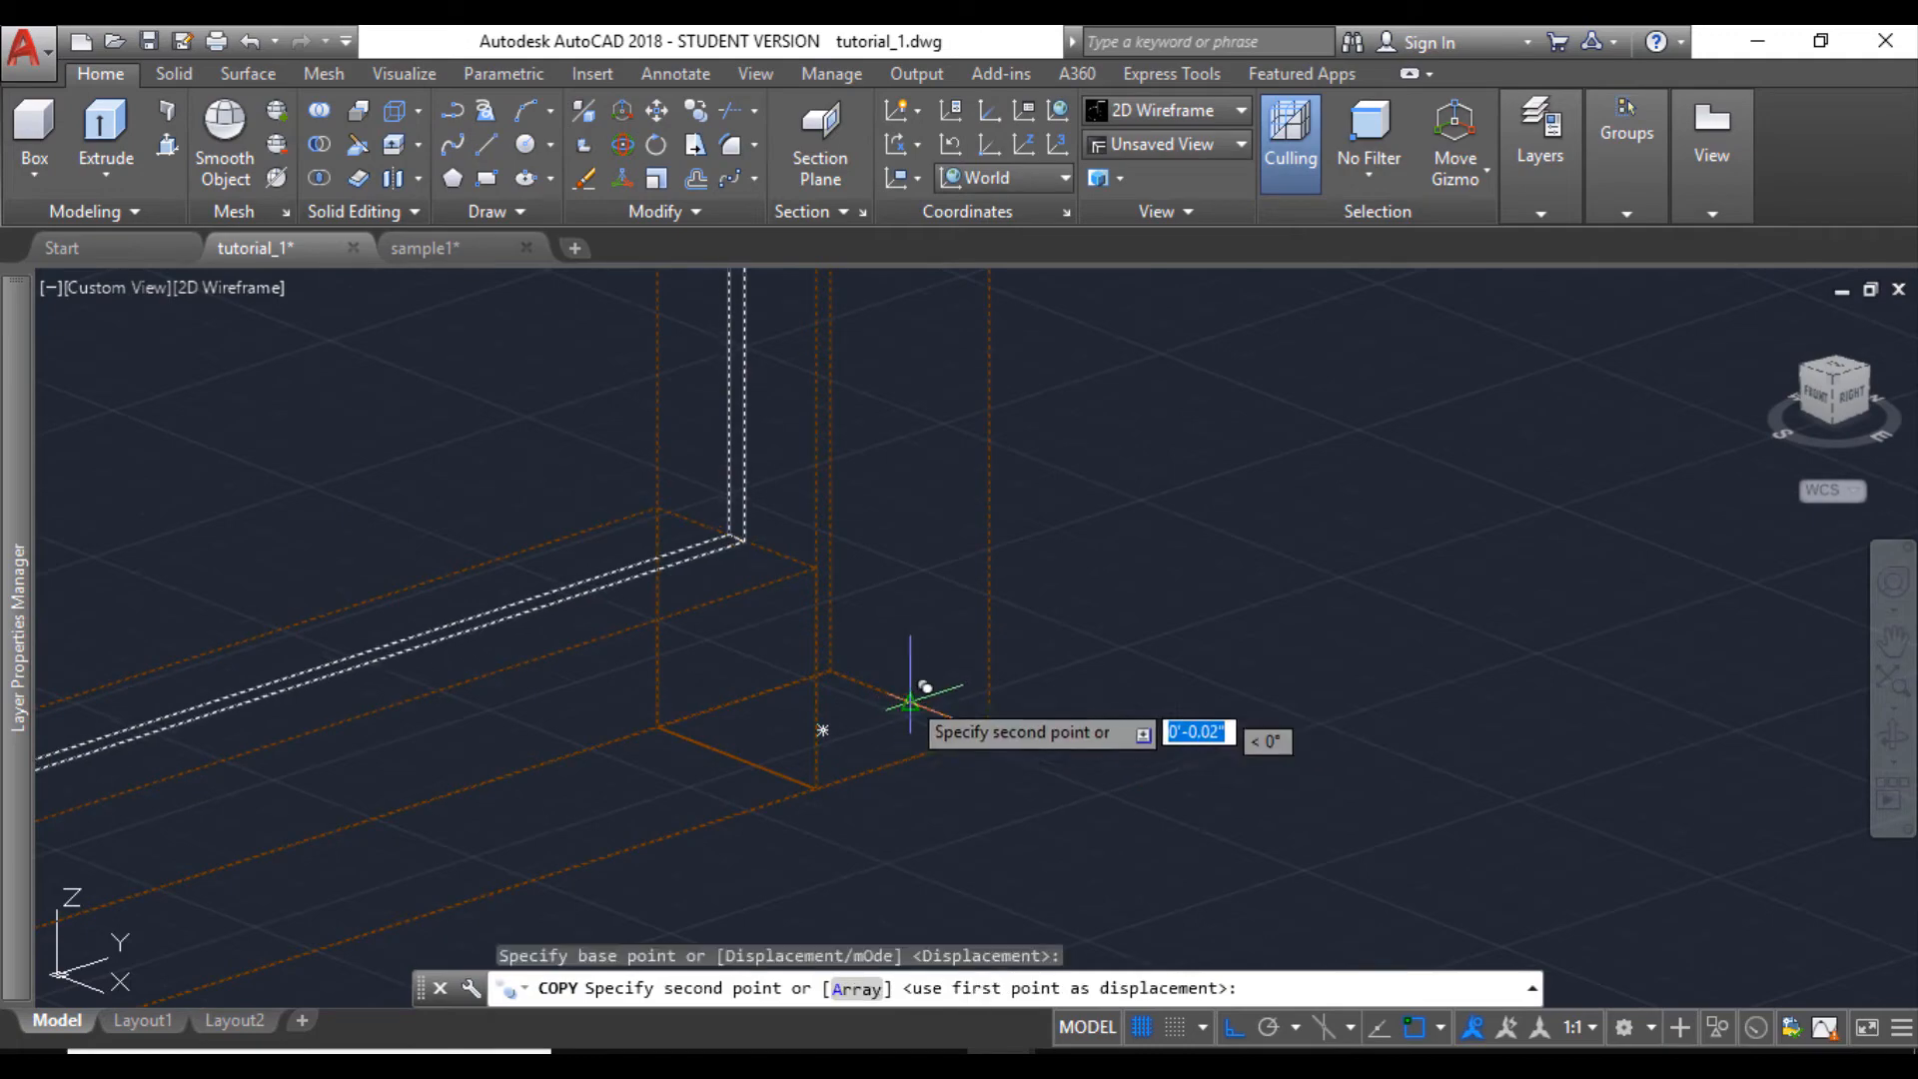
# - Place the rotated window copy in the side-wall opening of the 13'6"X11'3" room, aligned with the opening's lower end edge
pyautogui.scroll(-5, 912, 690)
pyautogui.scroll(-10, 974, 581)
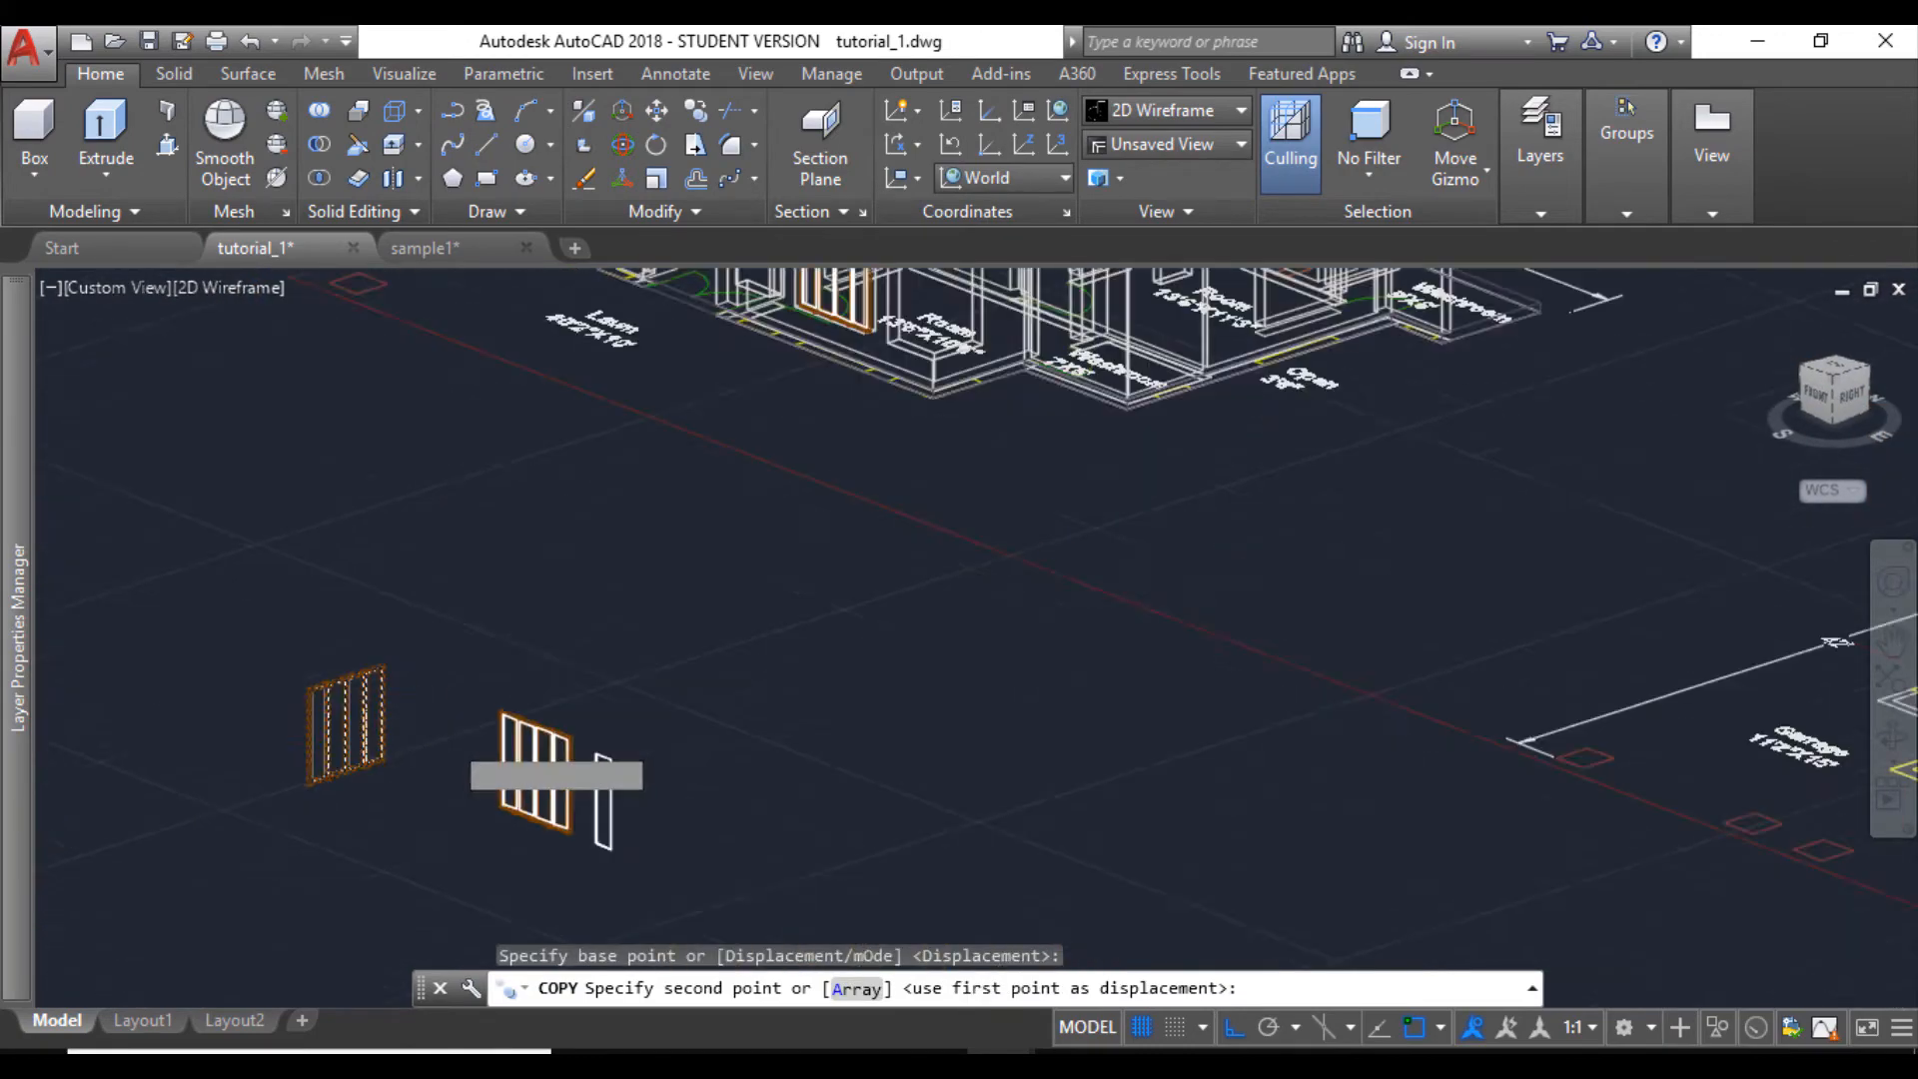
pyautogui.moveTo(556, 663); pyautogui.dragTo(593, 726, button='middle')
pyautogui.scroll(10, 787, 631)
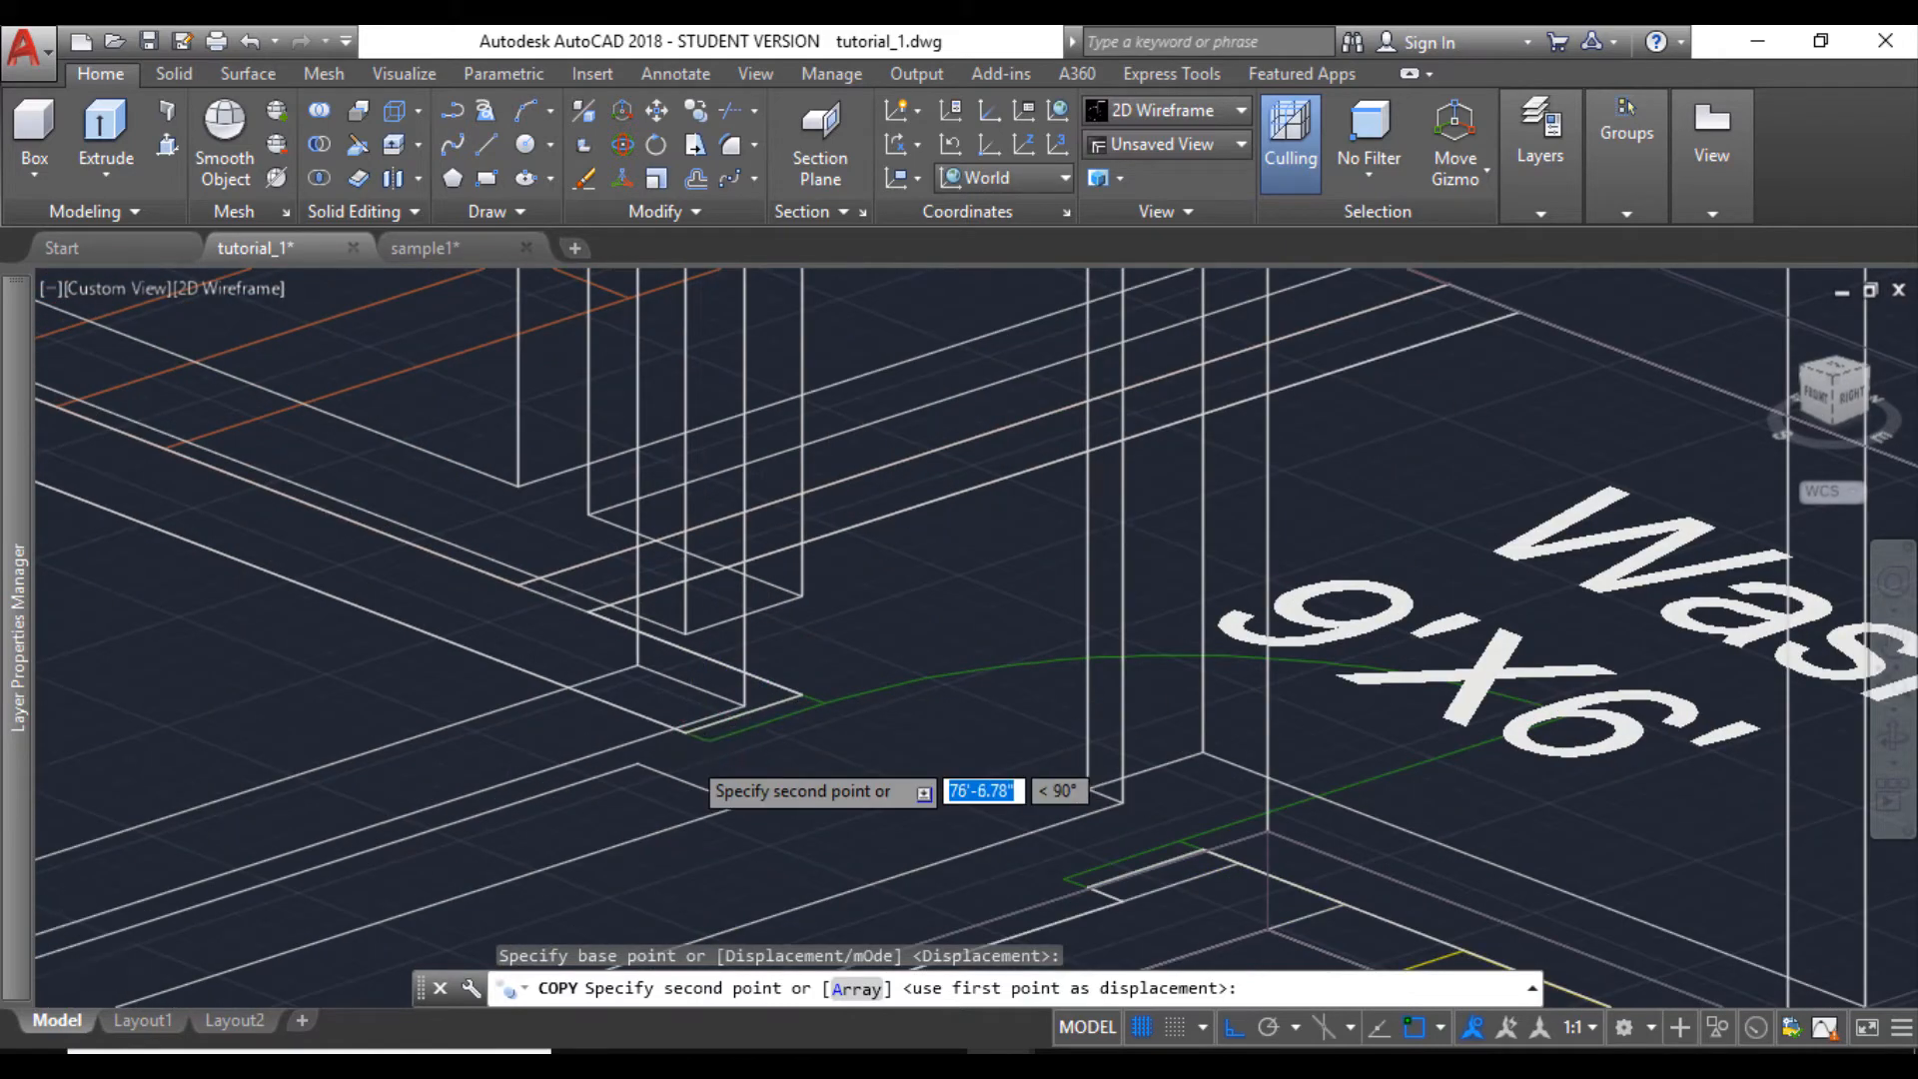
pyautogui.scroll(3, 699, 700)
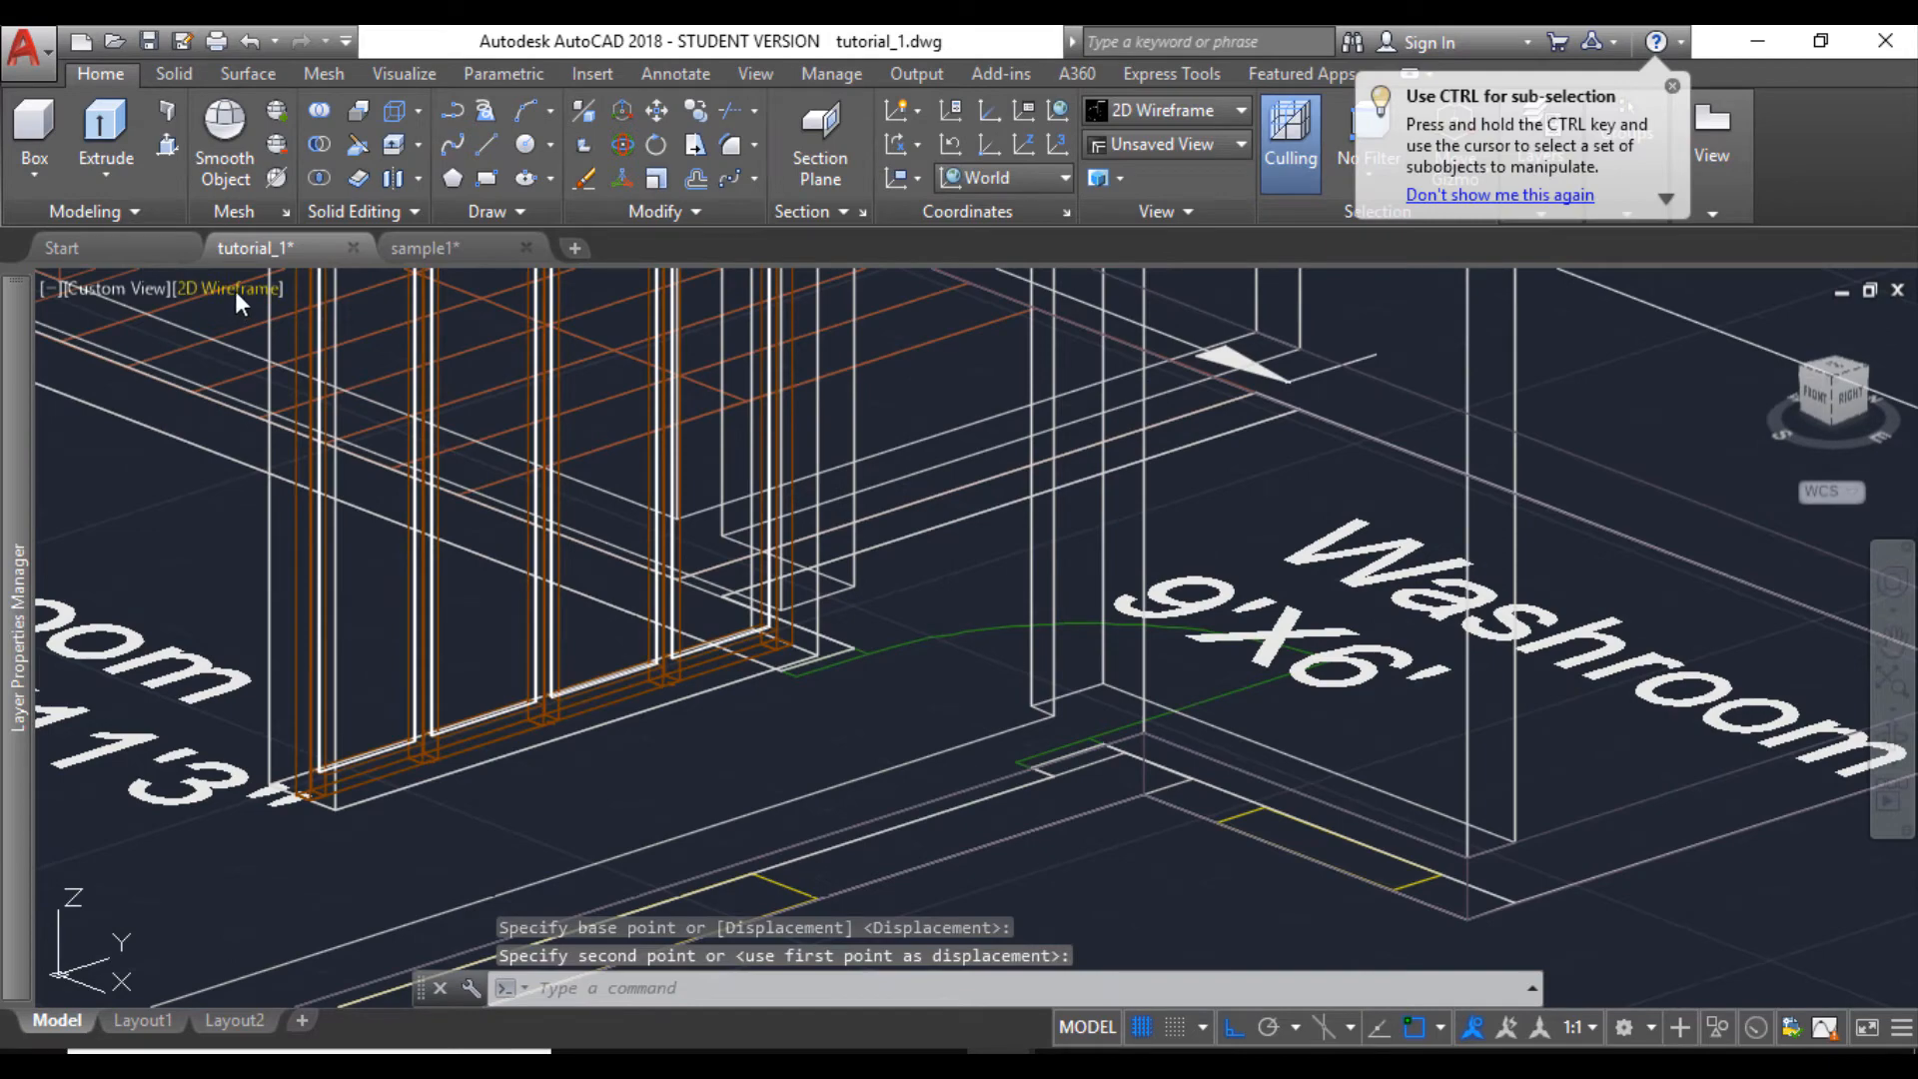
# - Set the visual style to Shaded with edges and examine the installed side and front windows around the house
pyautogui.click(236, 291)
pyautogui.click(347, 502)
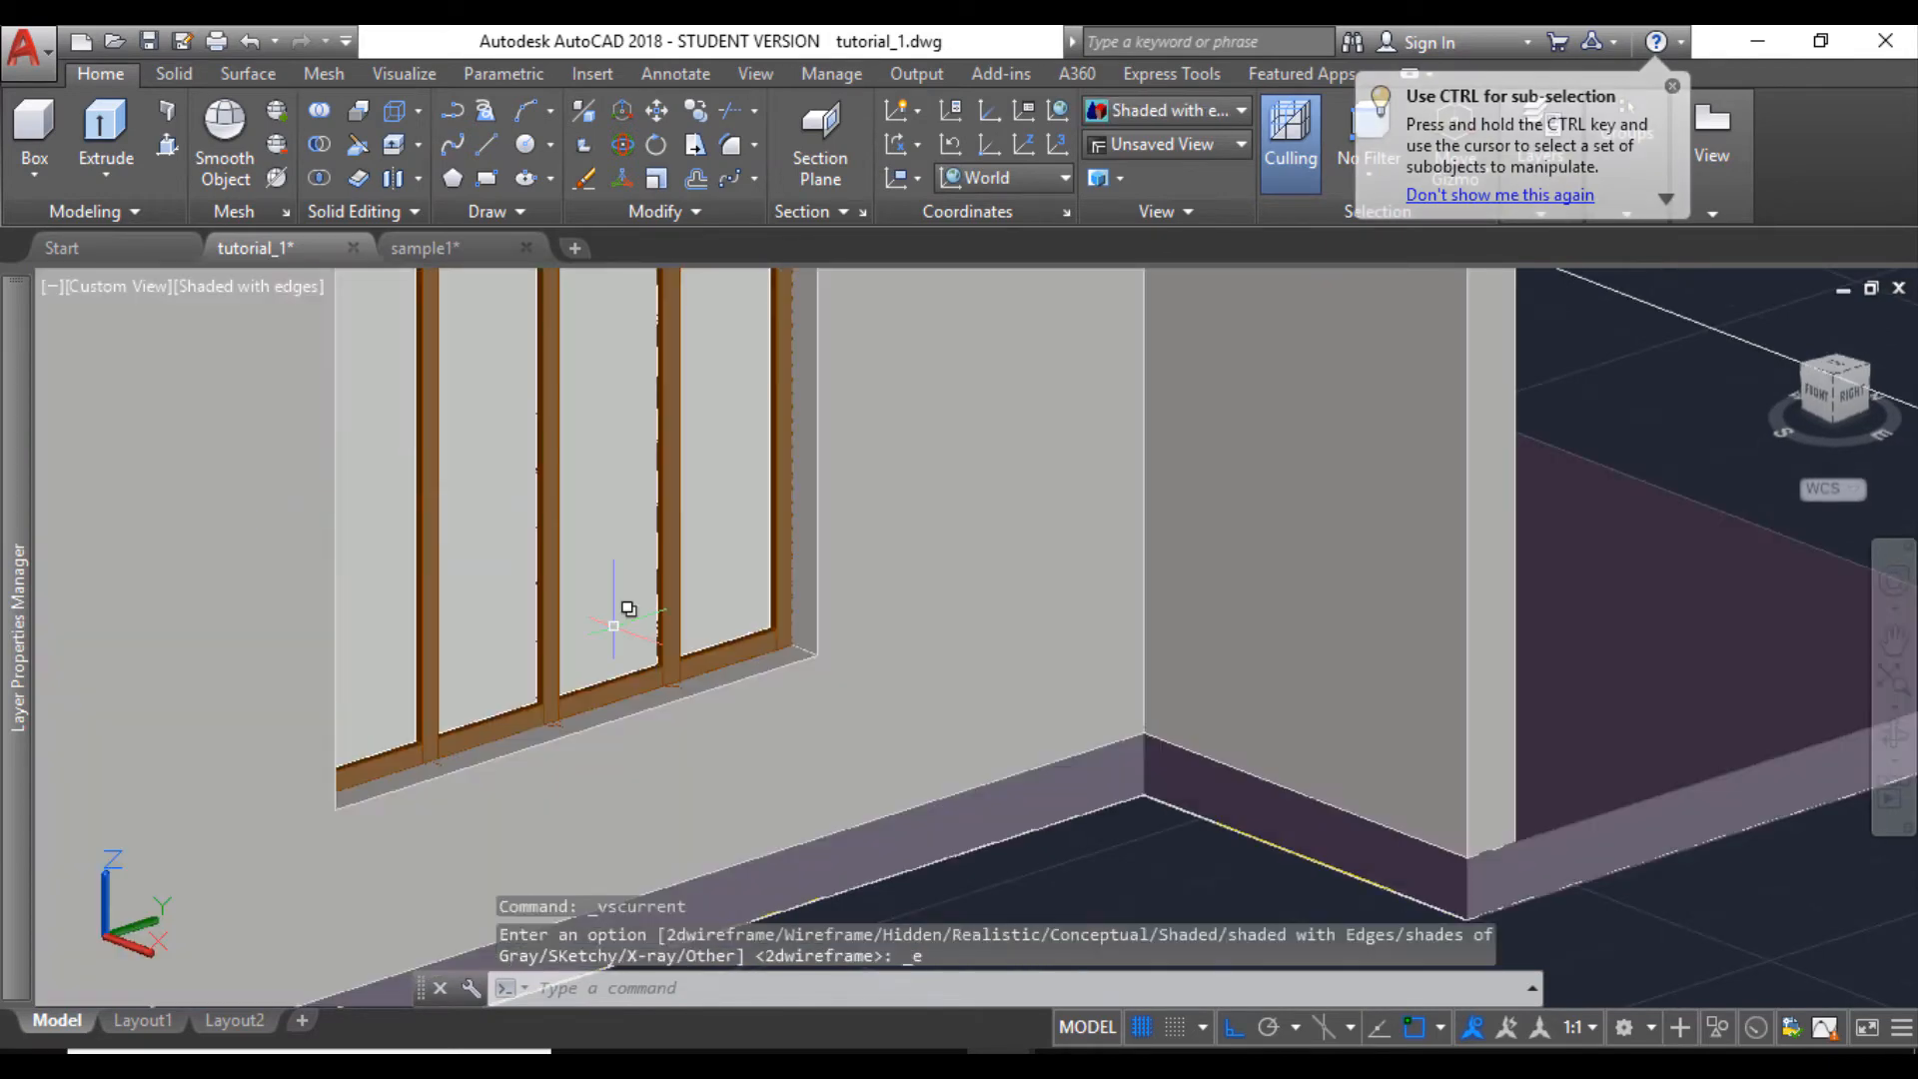
pyautogui.scroll(-5, 626, 604)
pyautogui.keyDown('shift'); pyautogui.moveTo(673, 606); pyautogui.dragTo(540, 636, button='middle'); pyautogui.keyUp('shift')
pyautogui.scroll(-3, 540, 636)
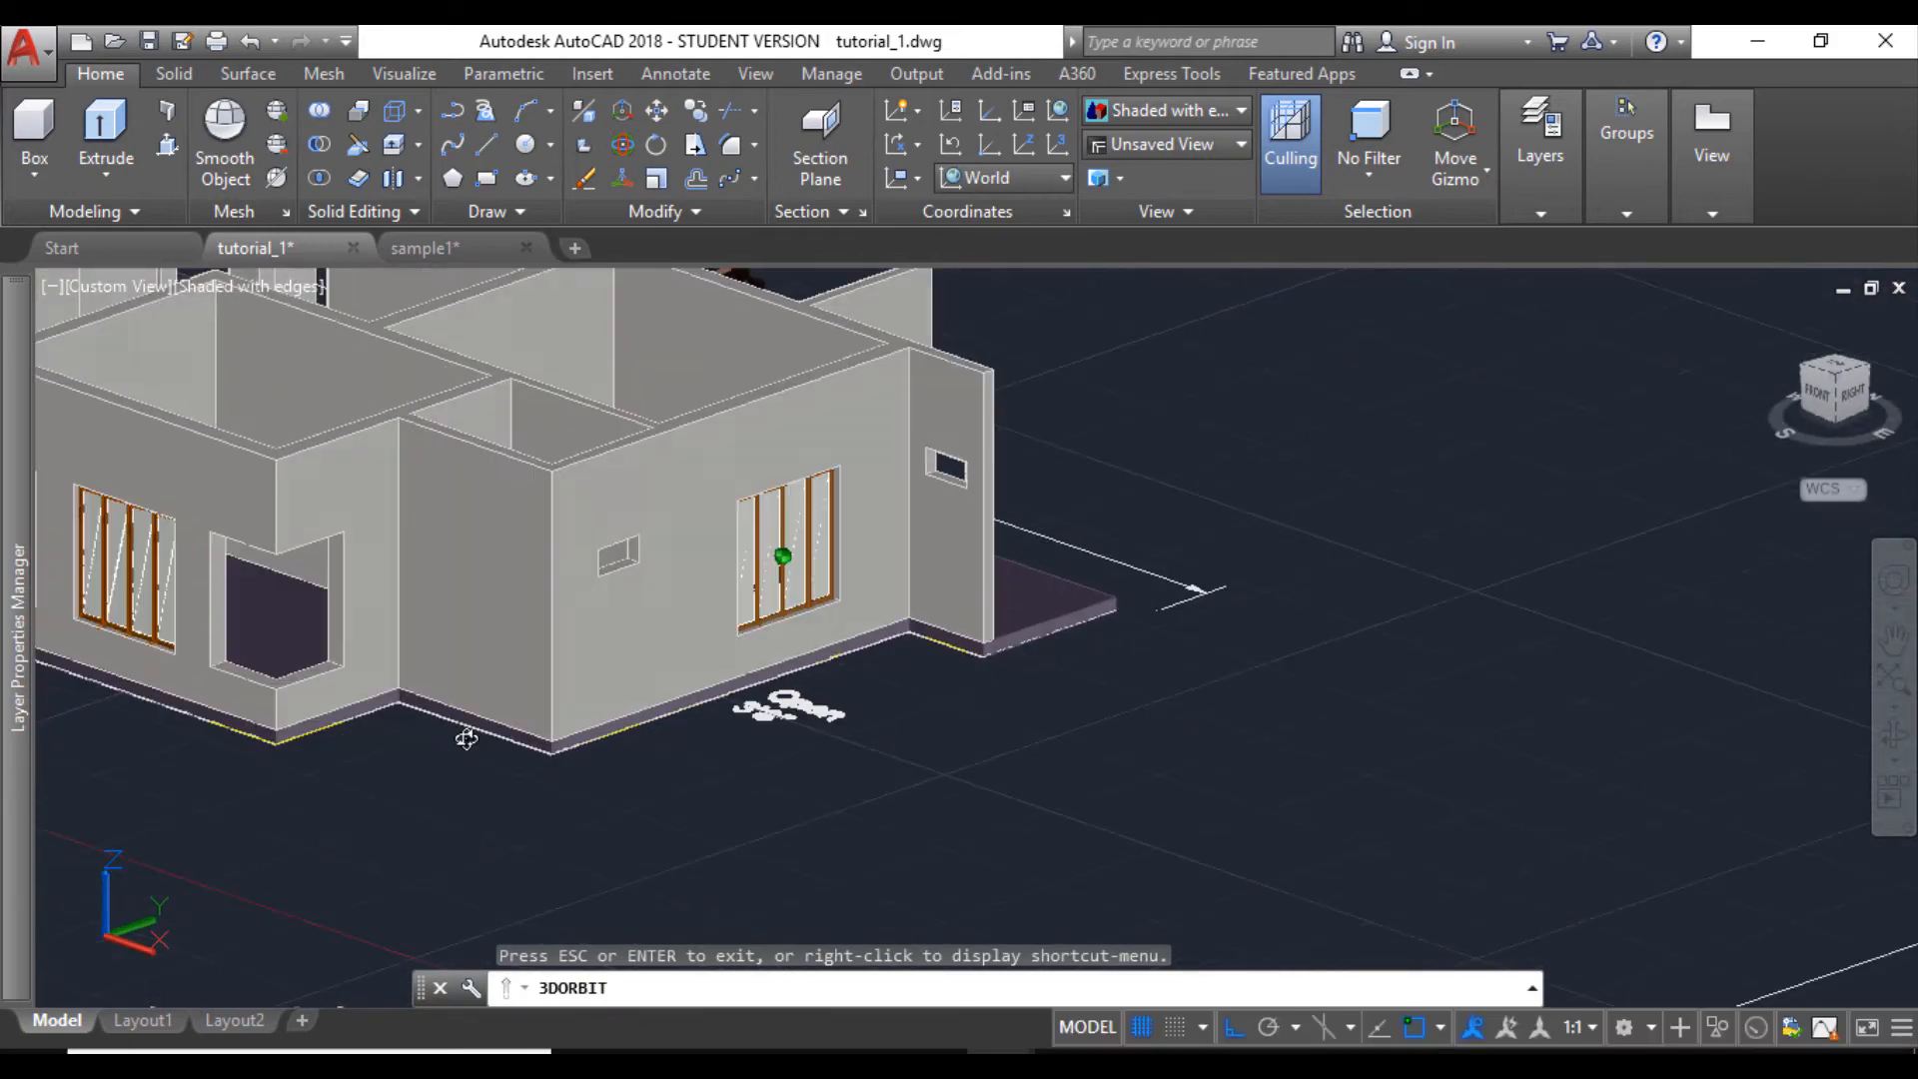
pyautogui.keyDown('shift'); pyautogui.moveTo(466, 737); pyautogui.dragTo(690, 691, button='middle'); pyautogui.keyUp('shift')
pyautogui.scroll(6, 701, 645)
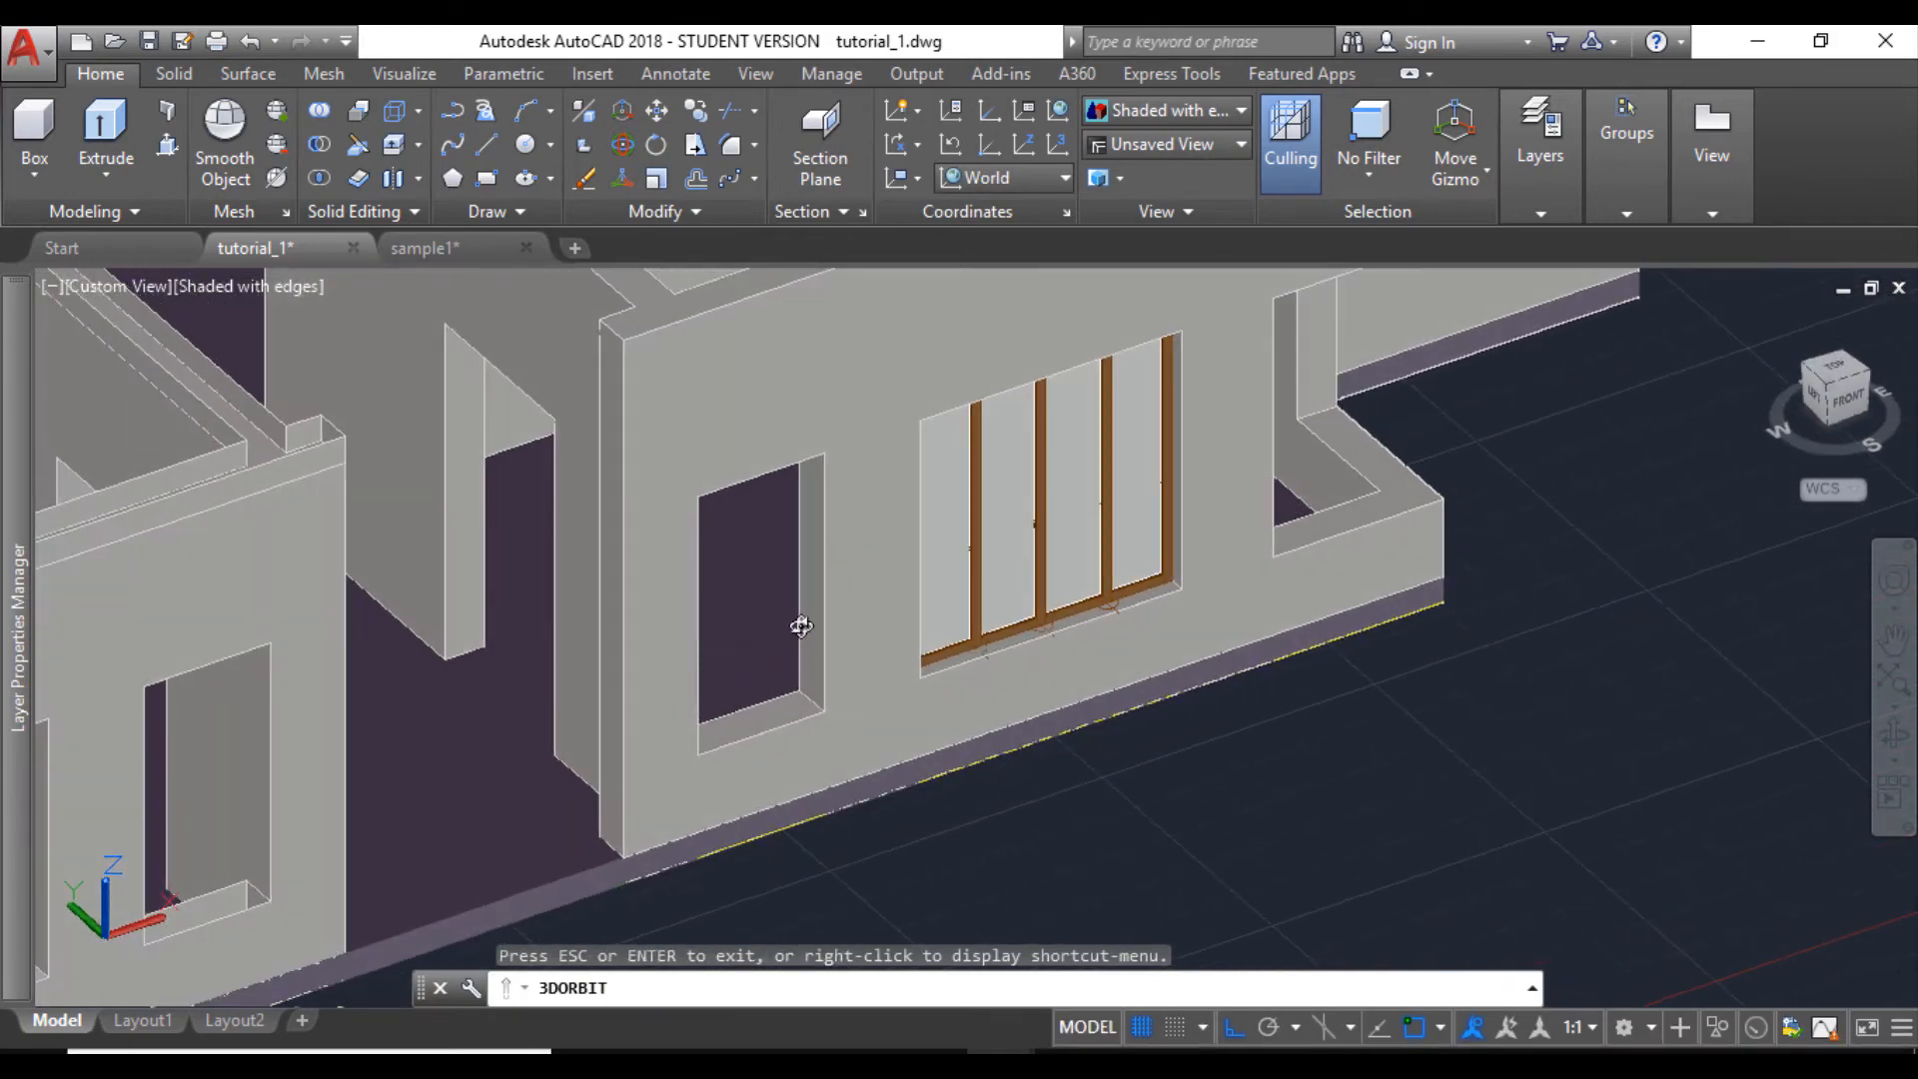
pyautogui.moveTo(801, 626)
pyautogui.keyDown('shift'); pyautogui.mouseDown(button='middle')
pyautogui.moveTo(823, 603)
pyautogui.moveTo(450, 607)
pyautogui.moveTo(441, 695)
pyautogui.moveTo(527, 609)
pyautogui.moveTo(822, 672)
pyautogui.mouseUp(button='middle'); pyautogui.keyUp('shift')
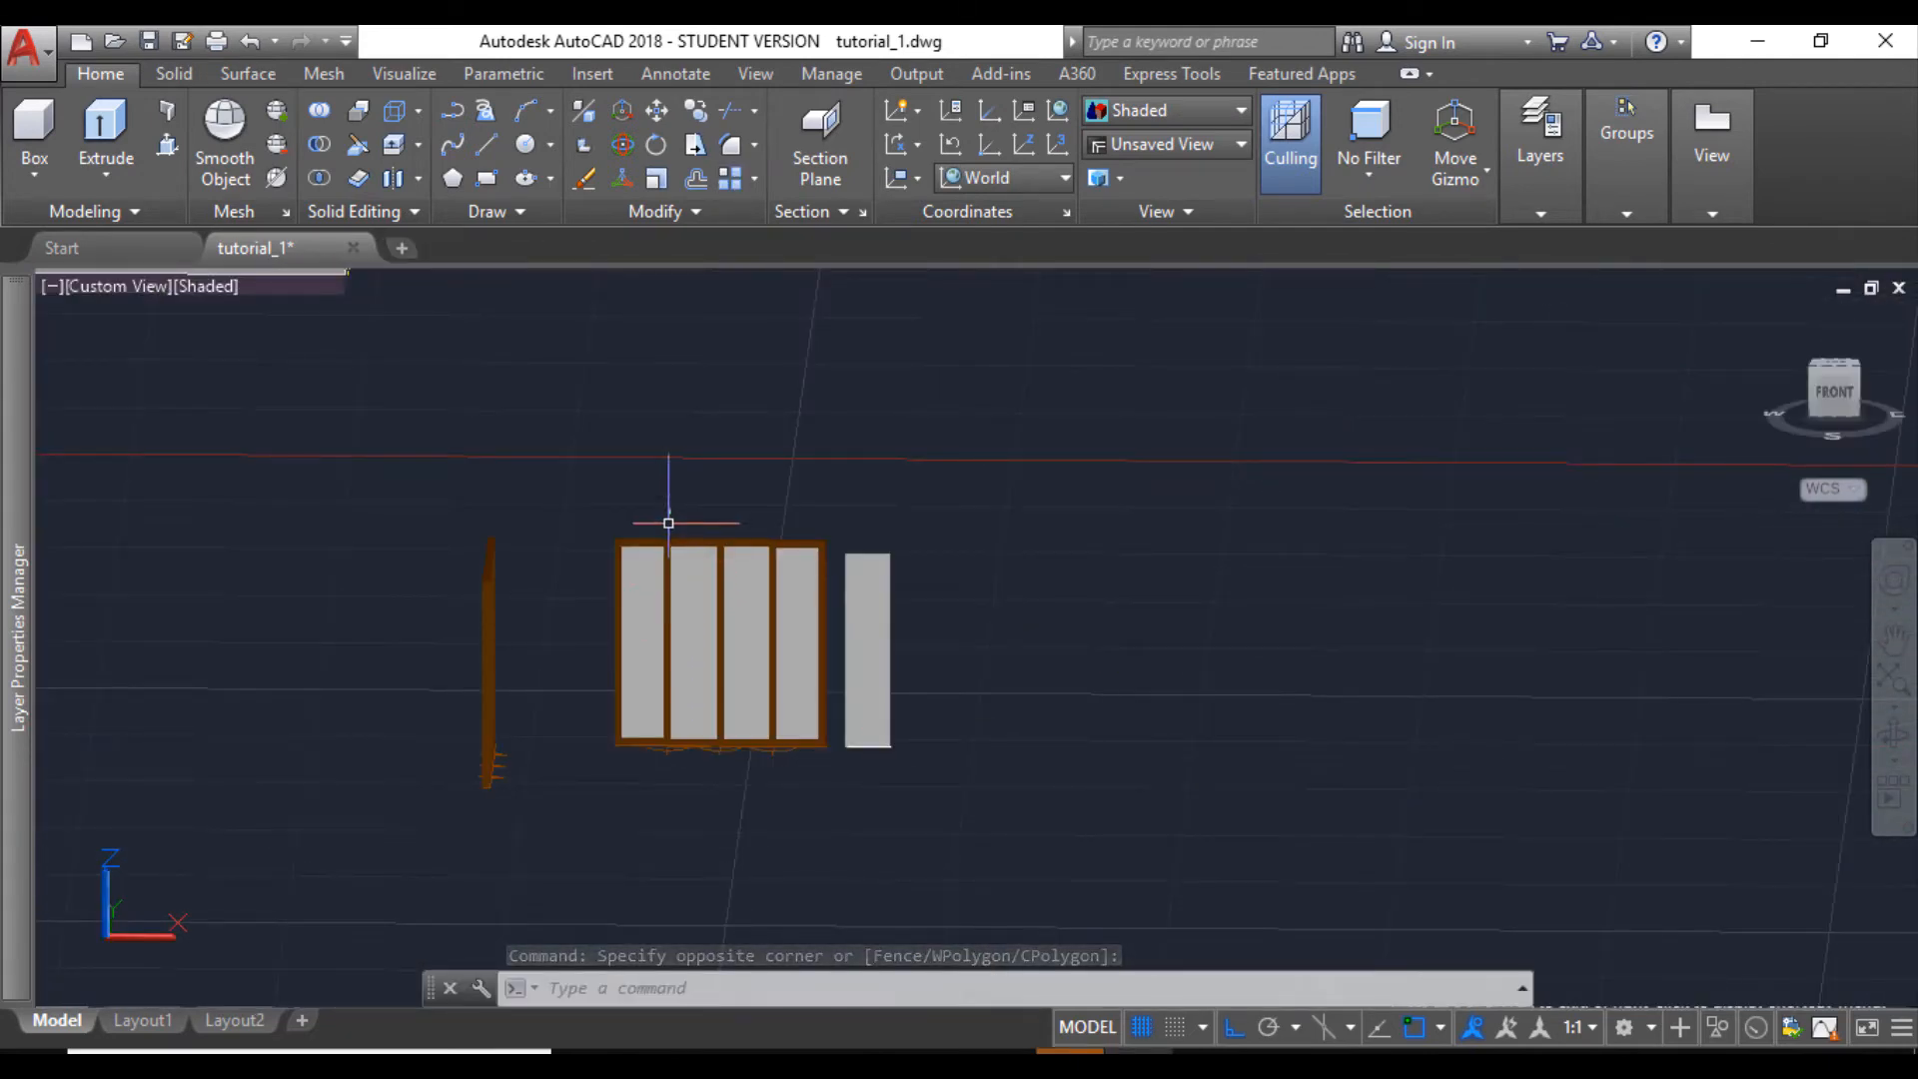
# - Delete the front-facing spare window's two middle glass panels, their rails and the posts beside them, keeping the centre post
pyautogui.click(648, 511)
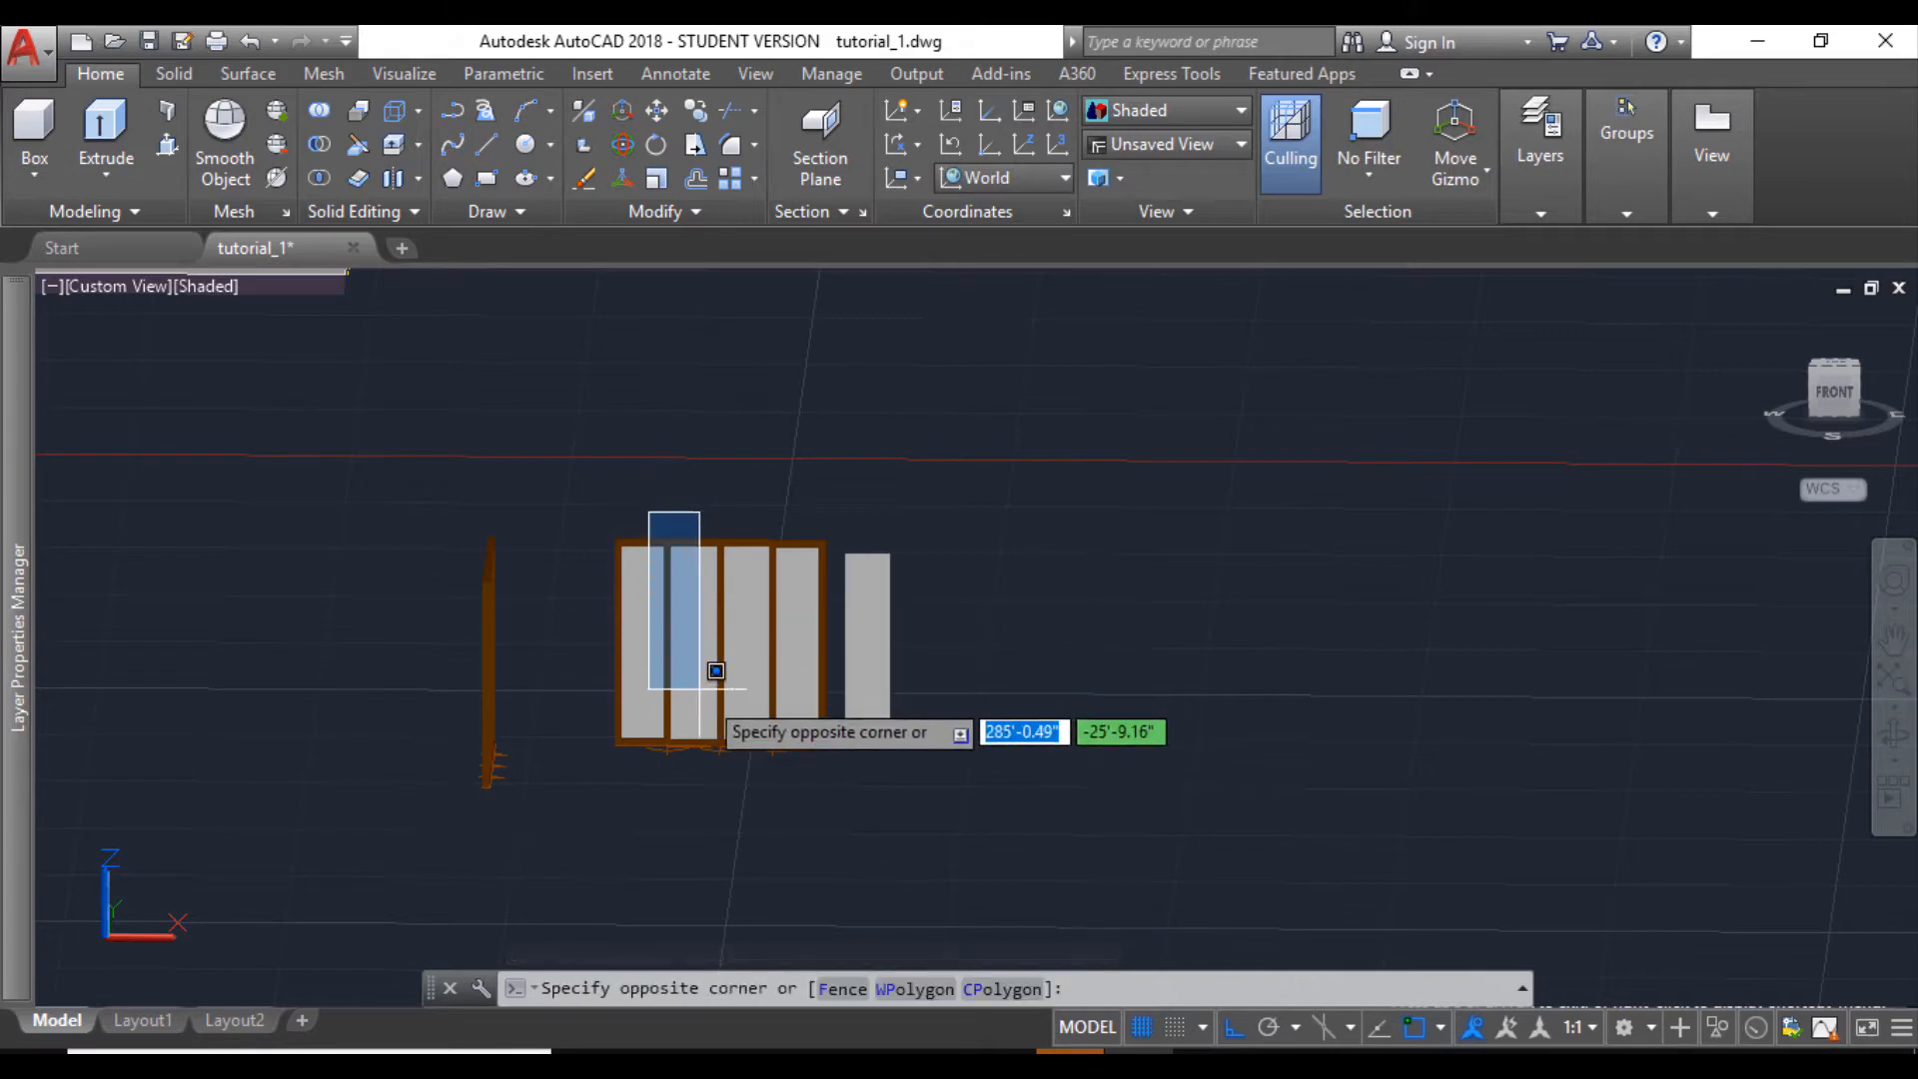
pyautogui.click(792, 777)
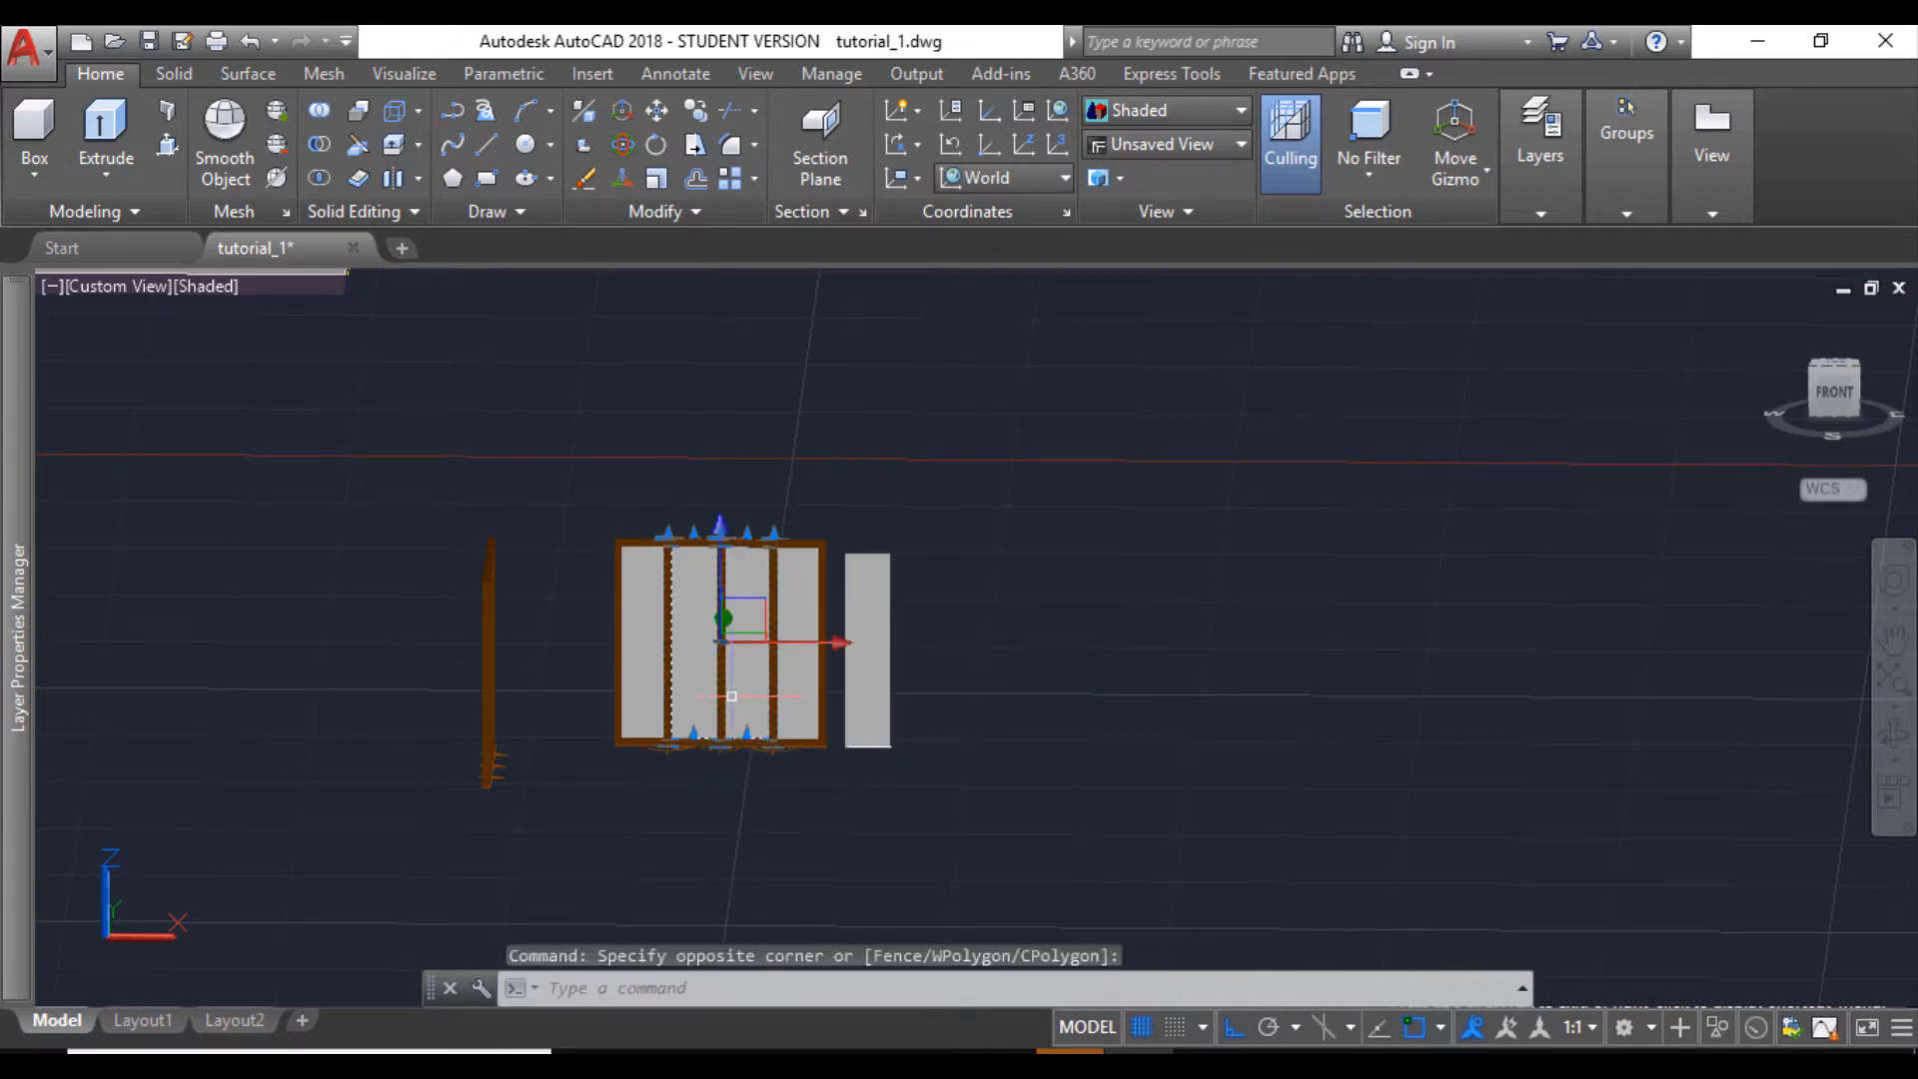
pyautogui.scroll(5, 731, 696)
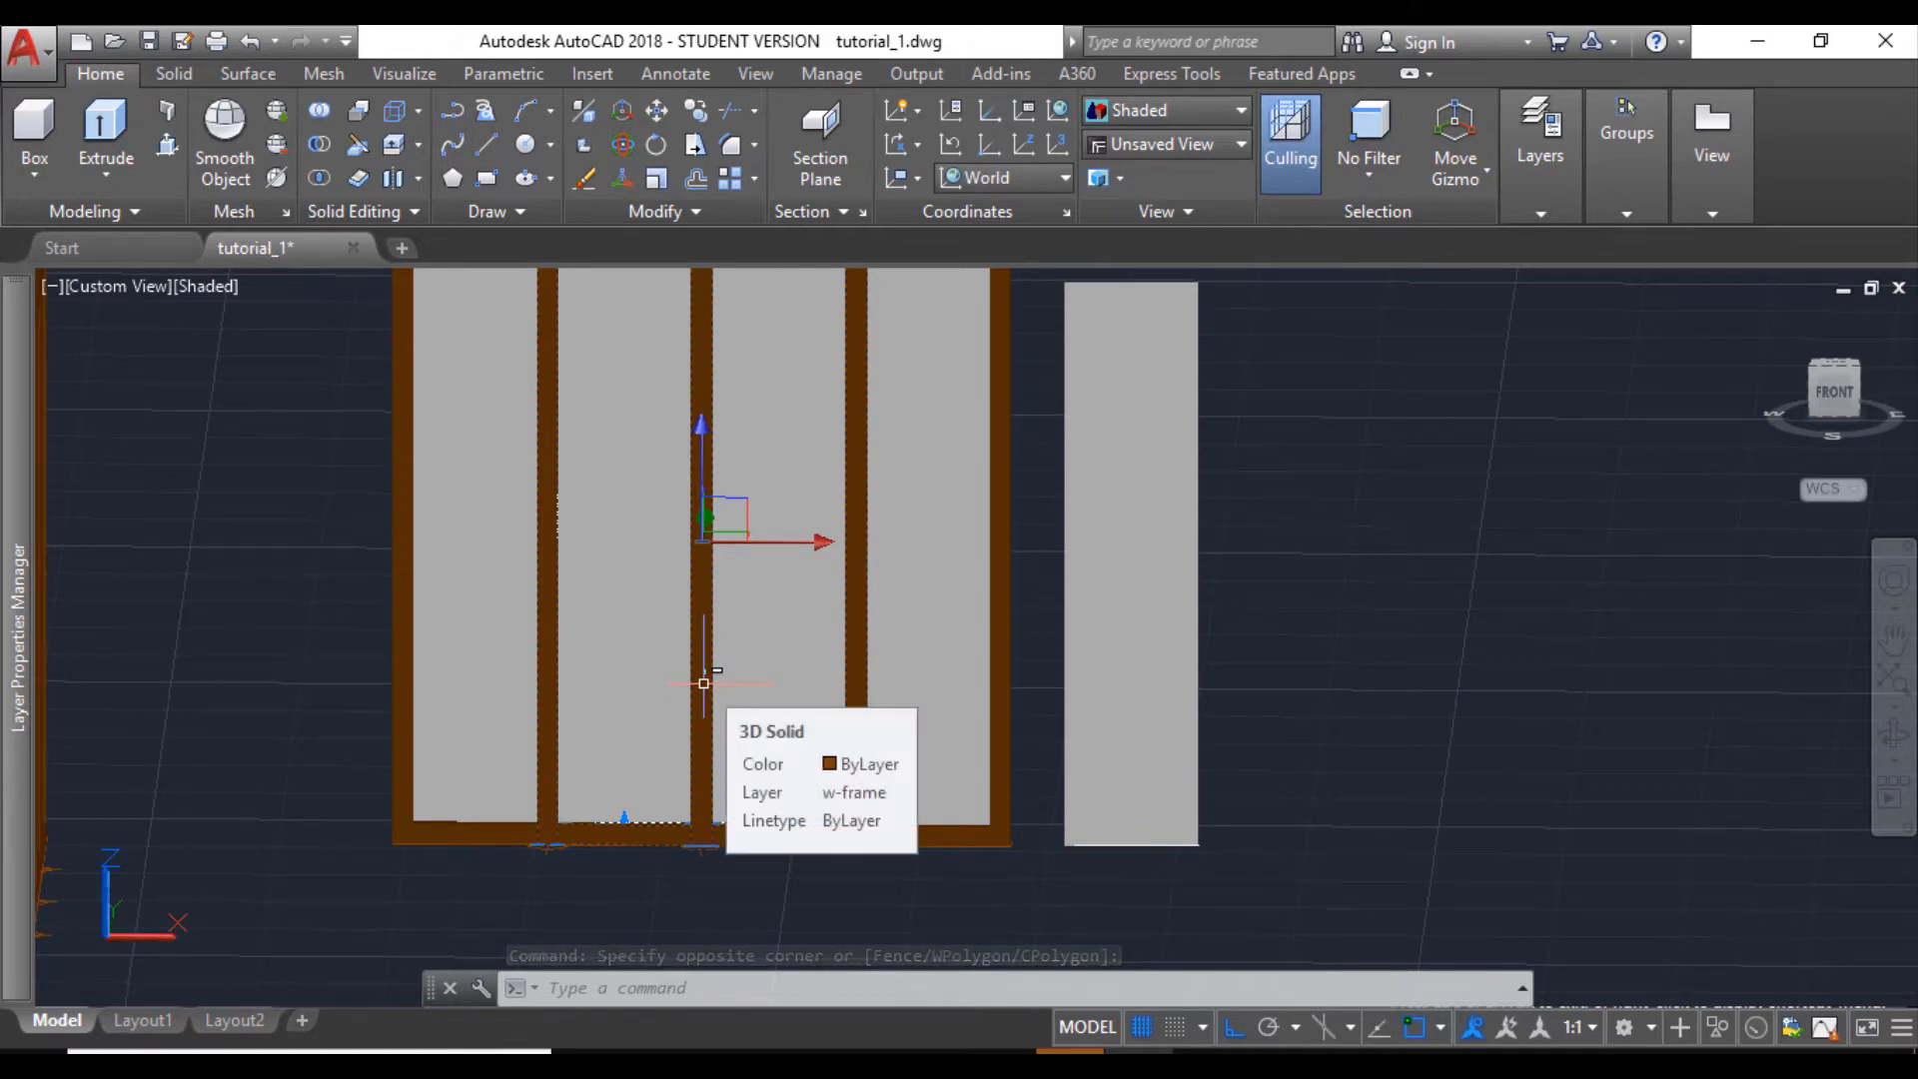
pyautogui.click(703, 684)
pyautogui.scroll(-2, 888, 658)
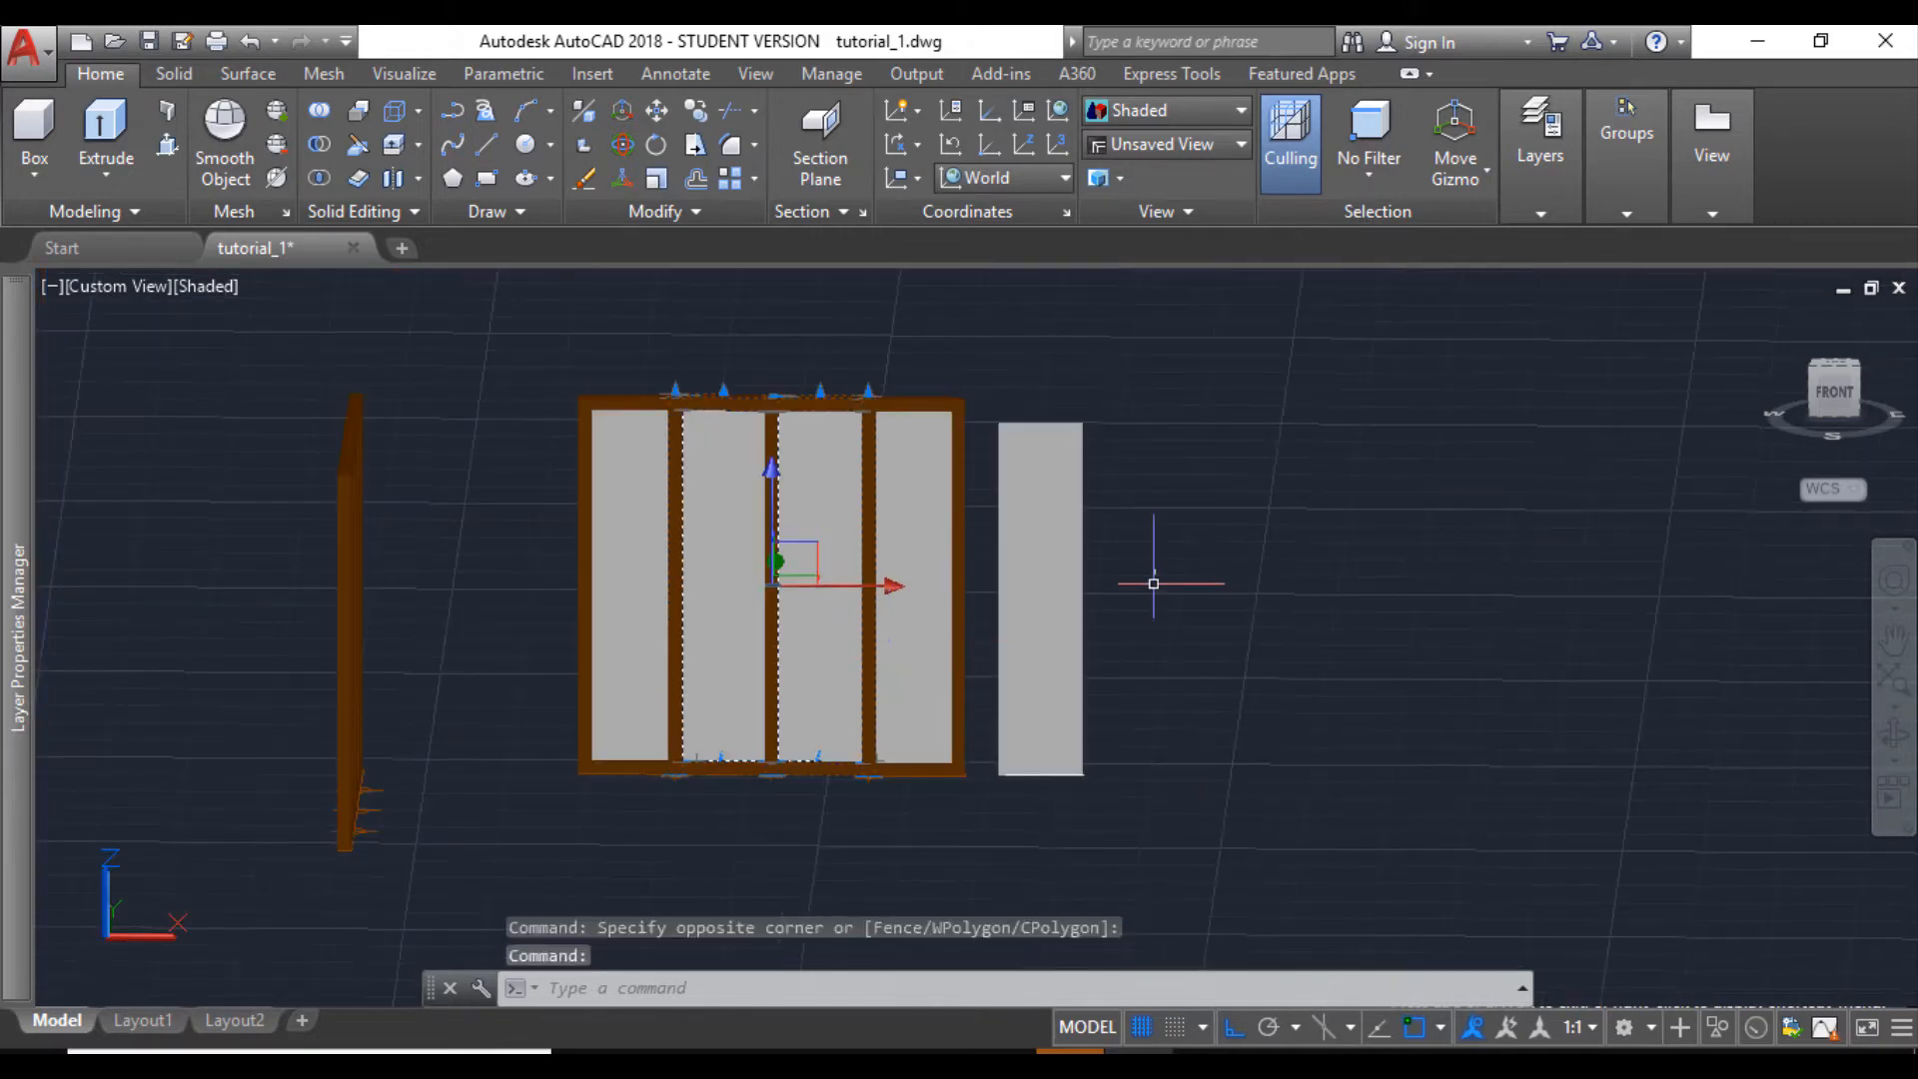
pyautogui.press('Delete')
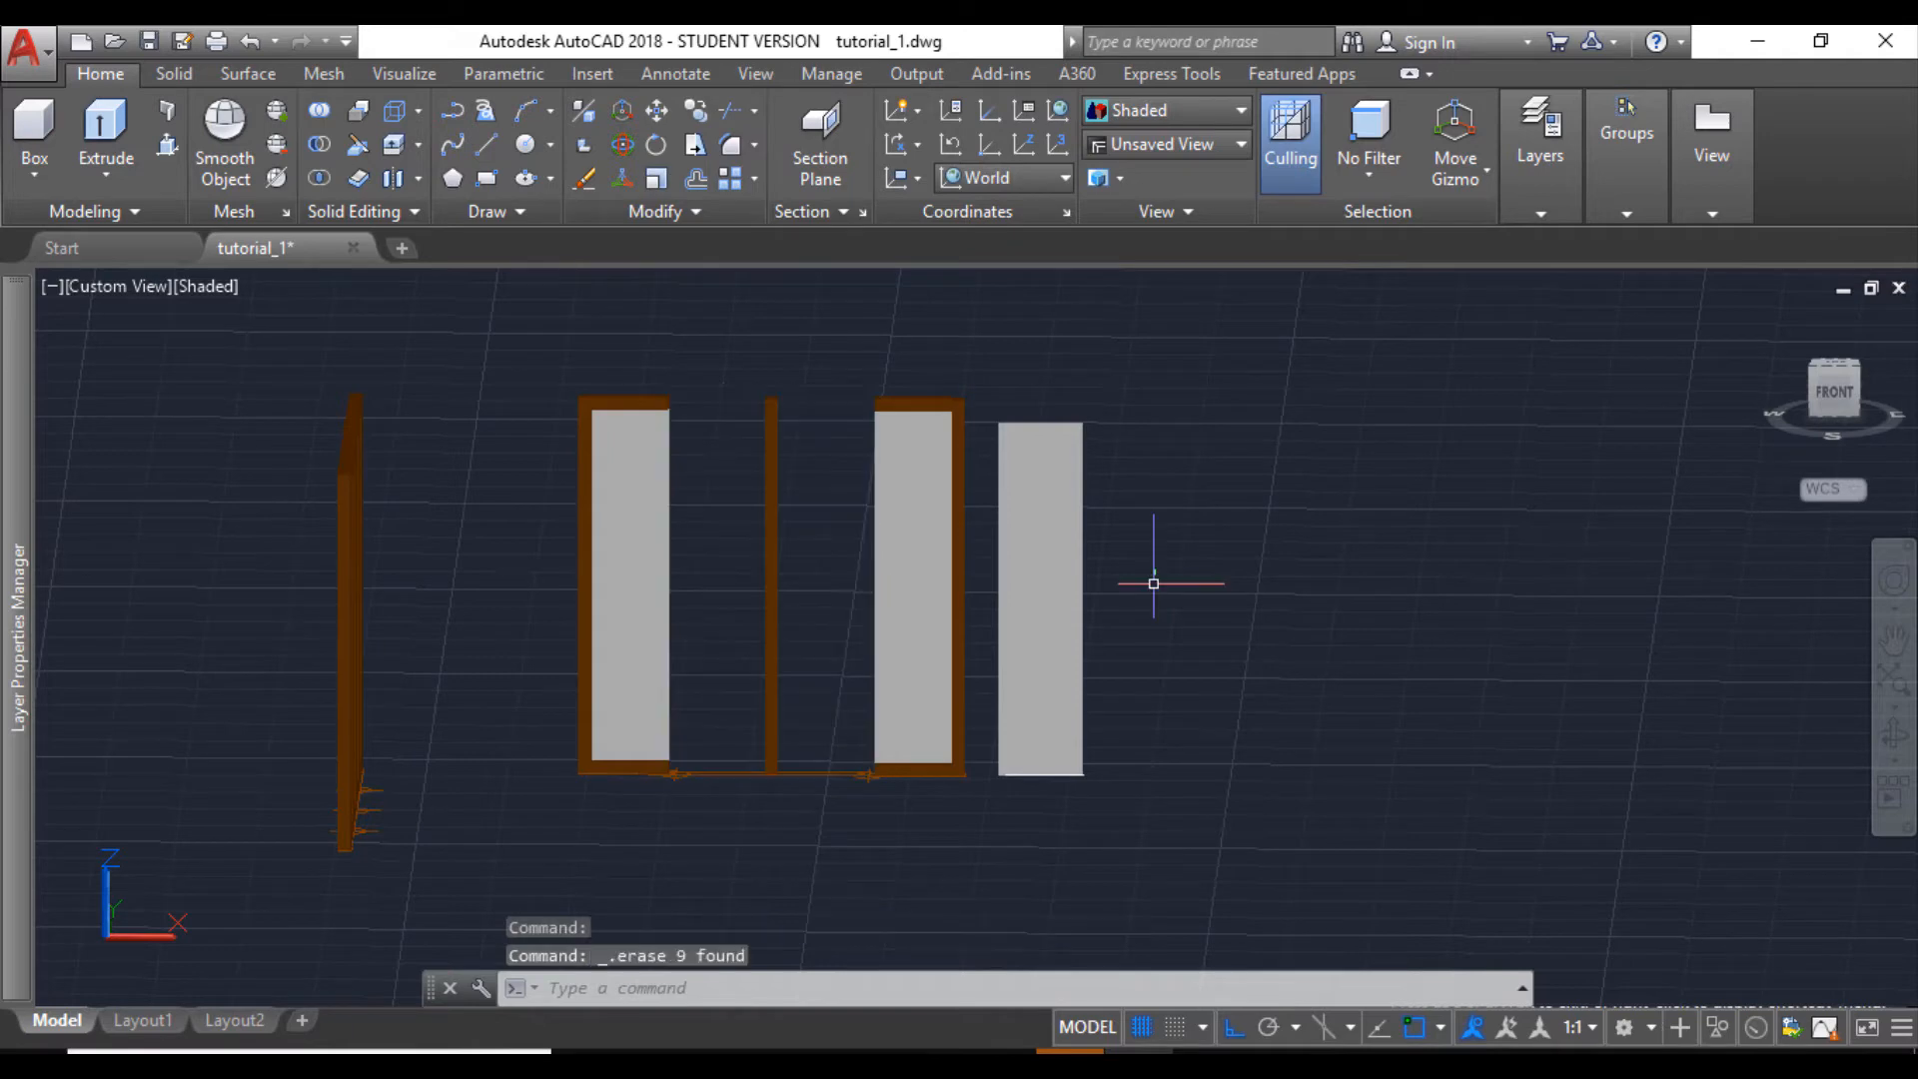
# - Move the spare window's right glazed part against the centre post, snapping its lower inner corner to the post's lower corner
pyautogui.click(852, 374)
pyautogui.click(987, 804)
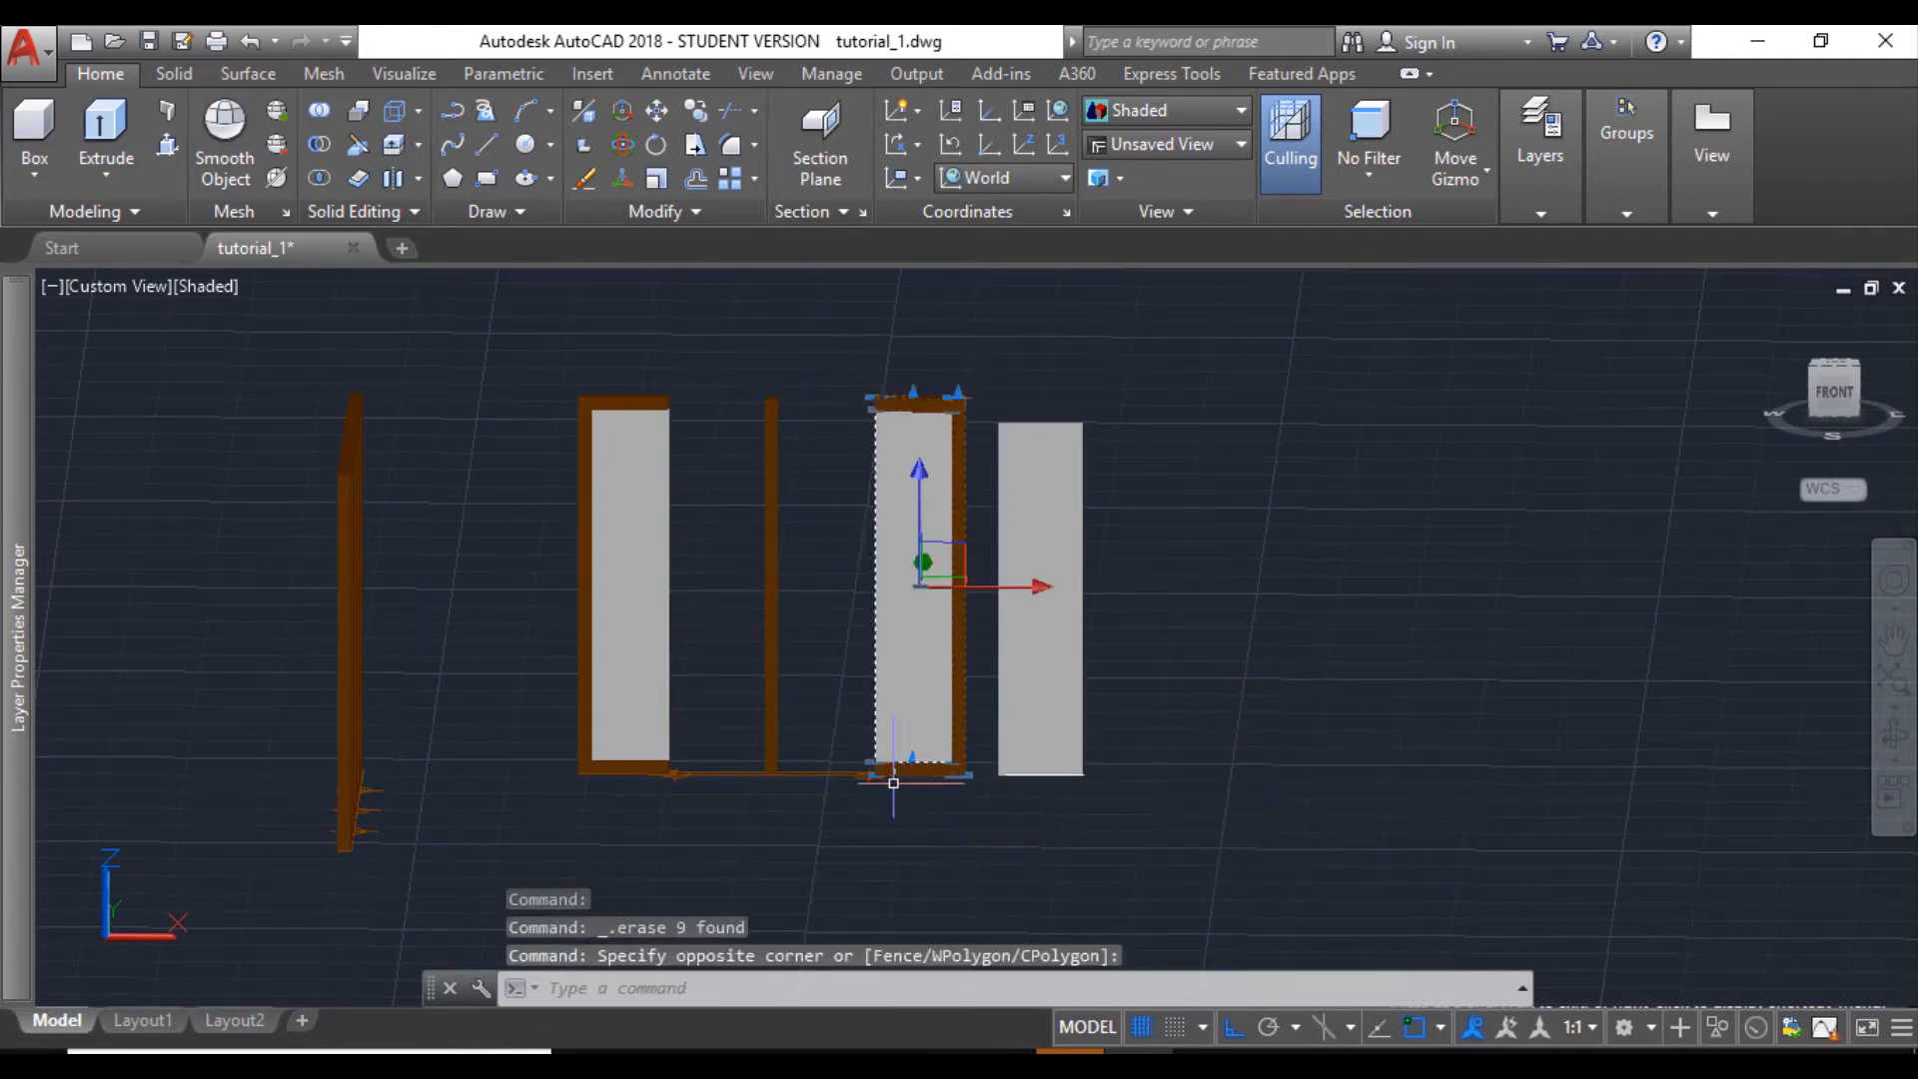
pyautogui.scroll(2, 893, 782)
pyautogui.click(656, 113)
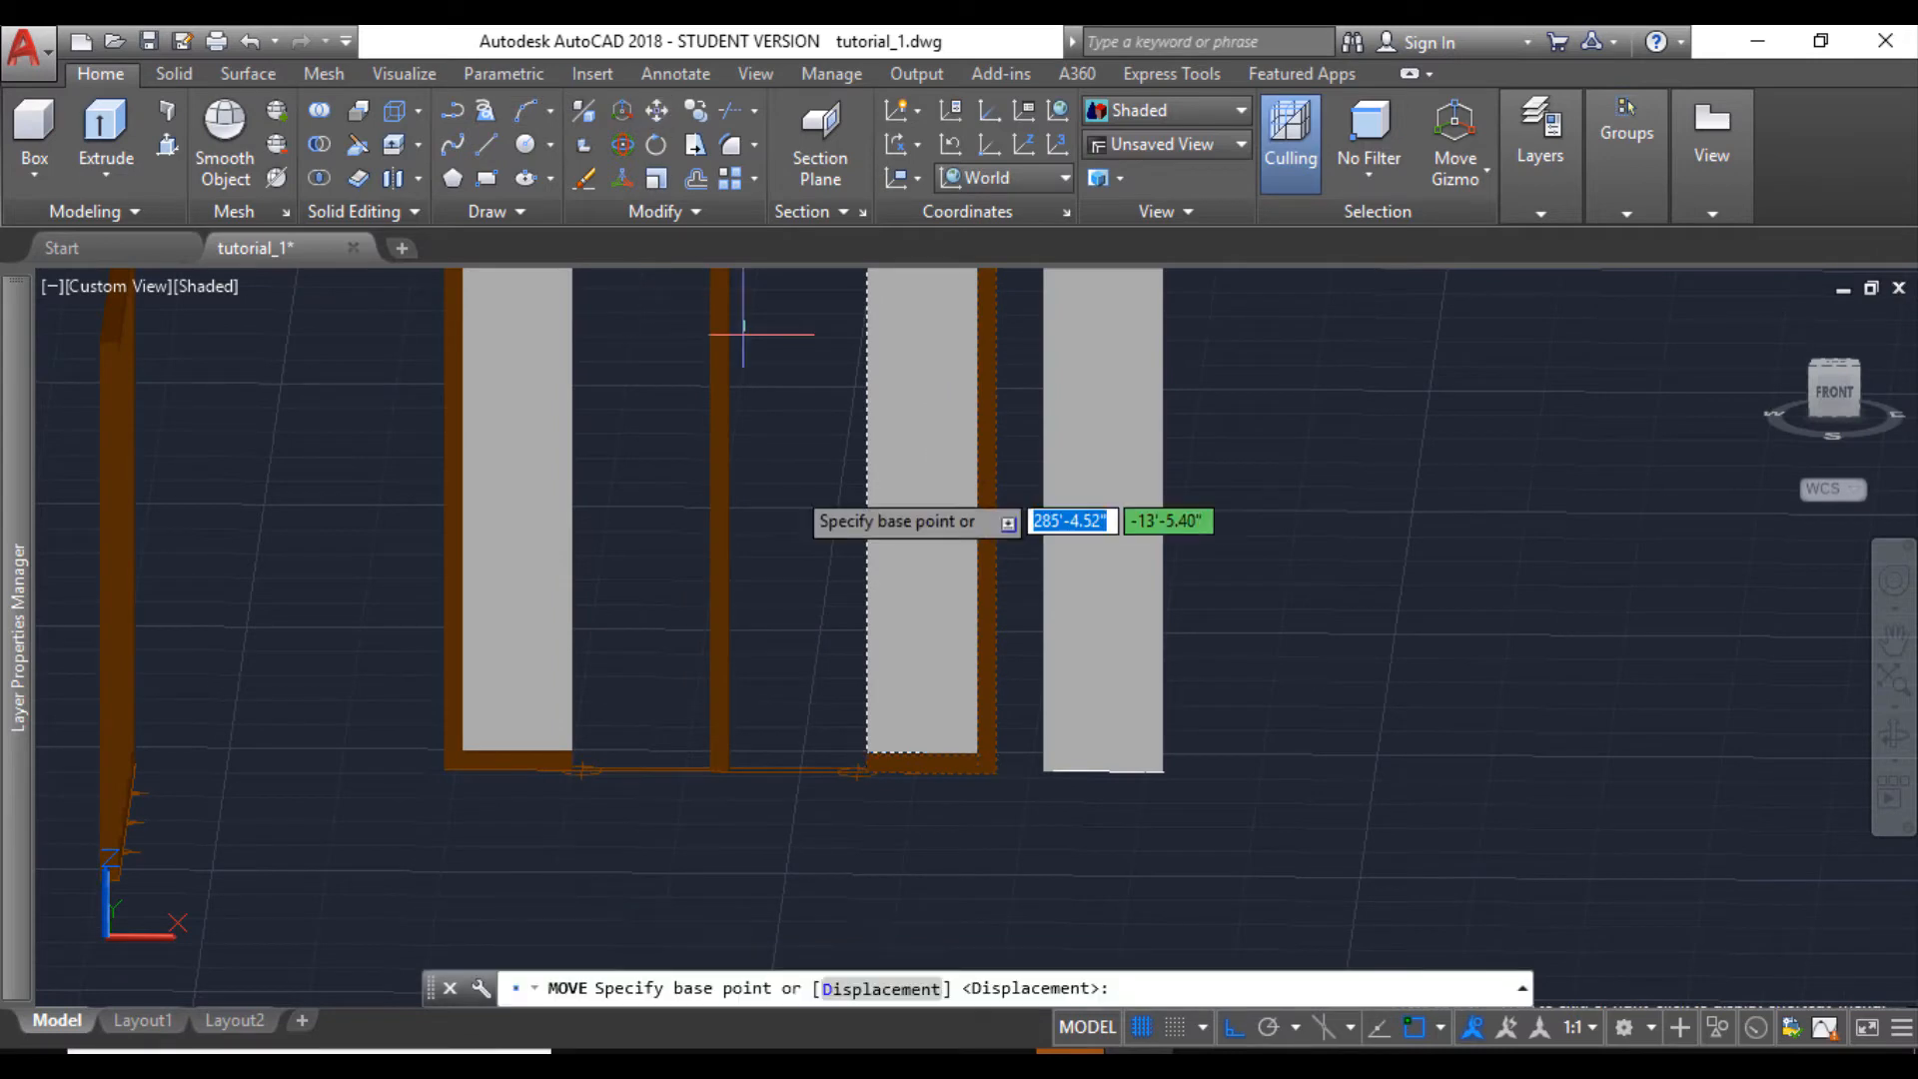
pyautogui.scroll(2, 890, 813)
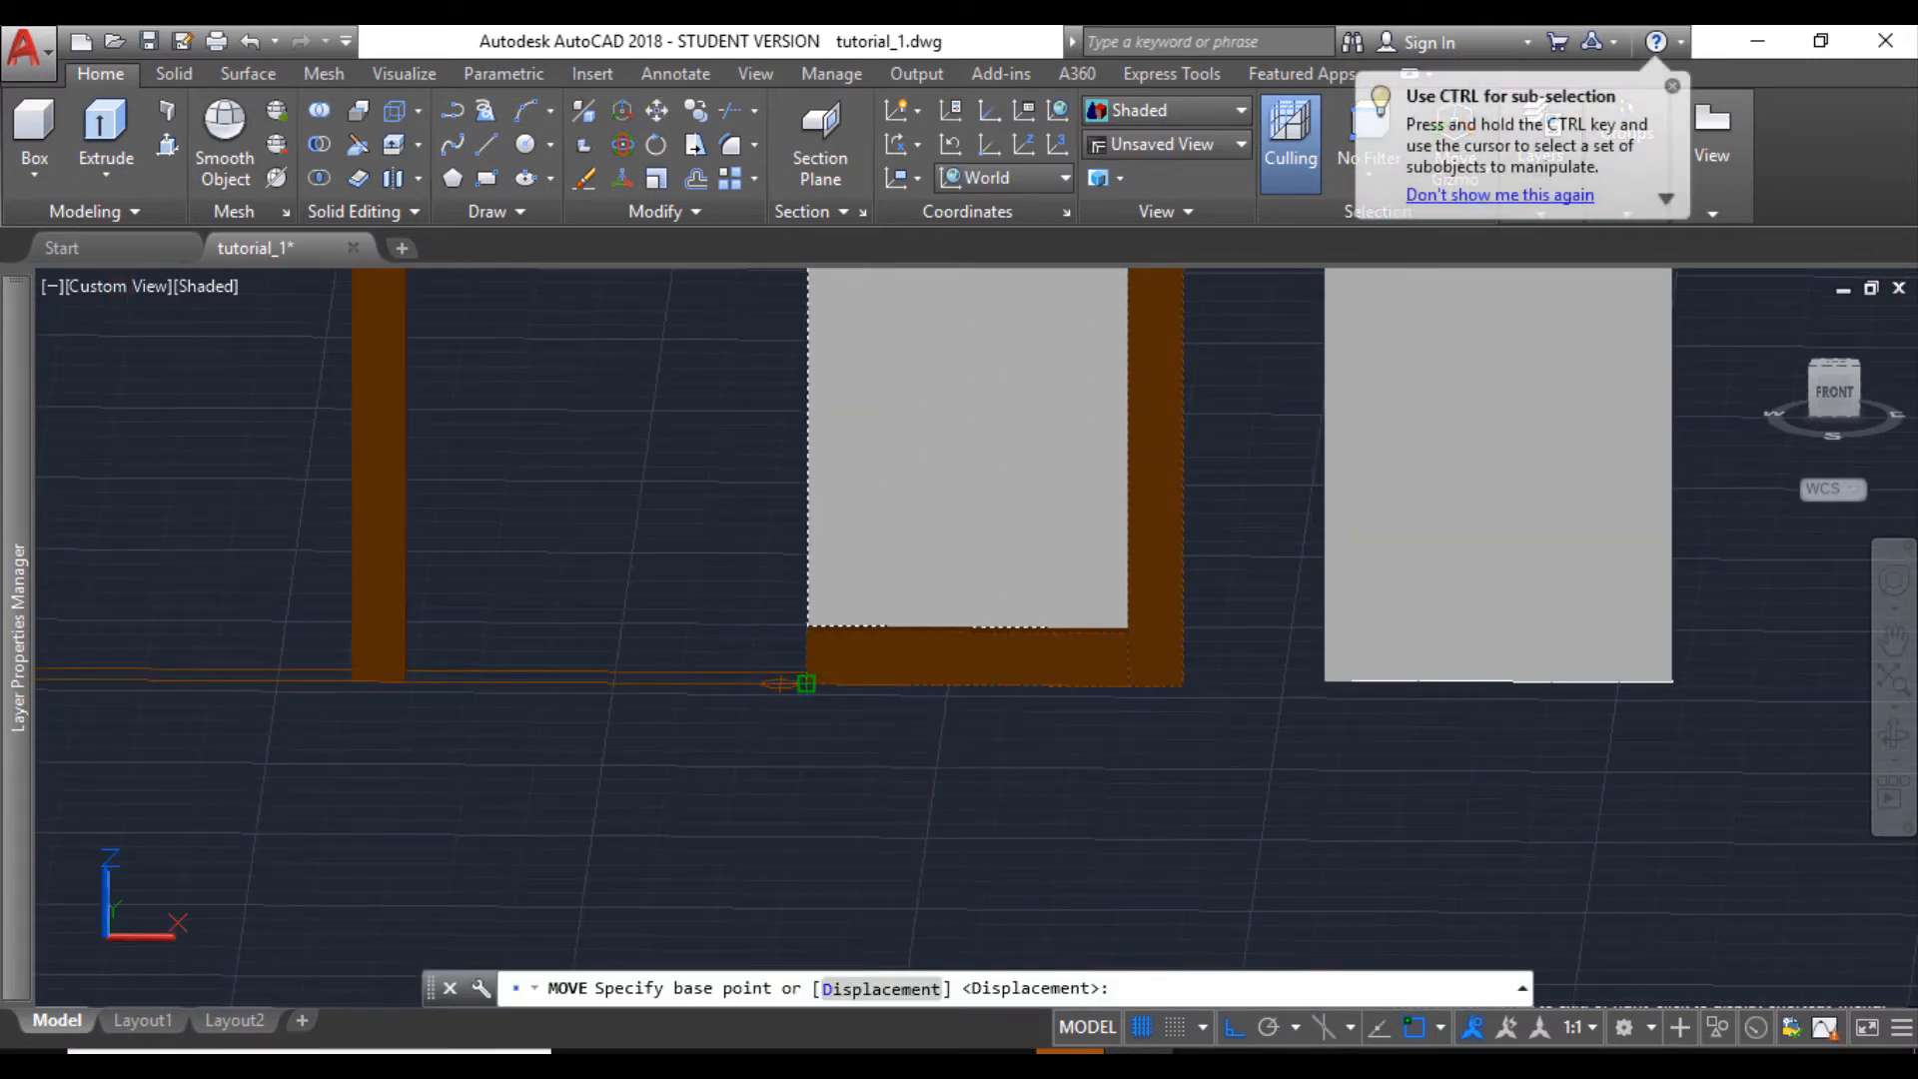
pyautogui.click(805, 681)
pyautogui.click(405, 683)
pyautogui.scroll(-7, 484, 719)
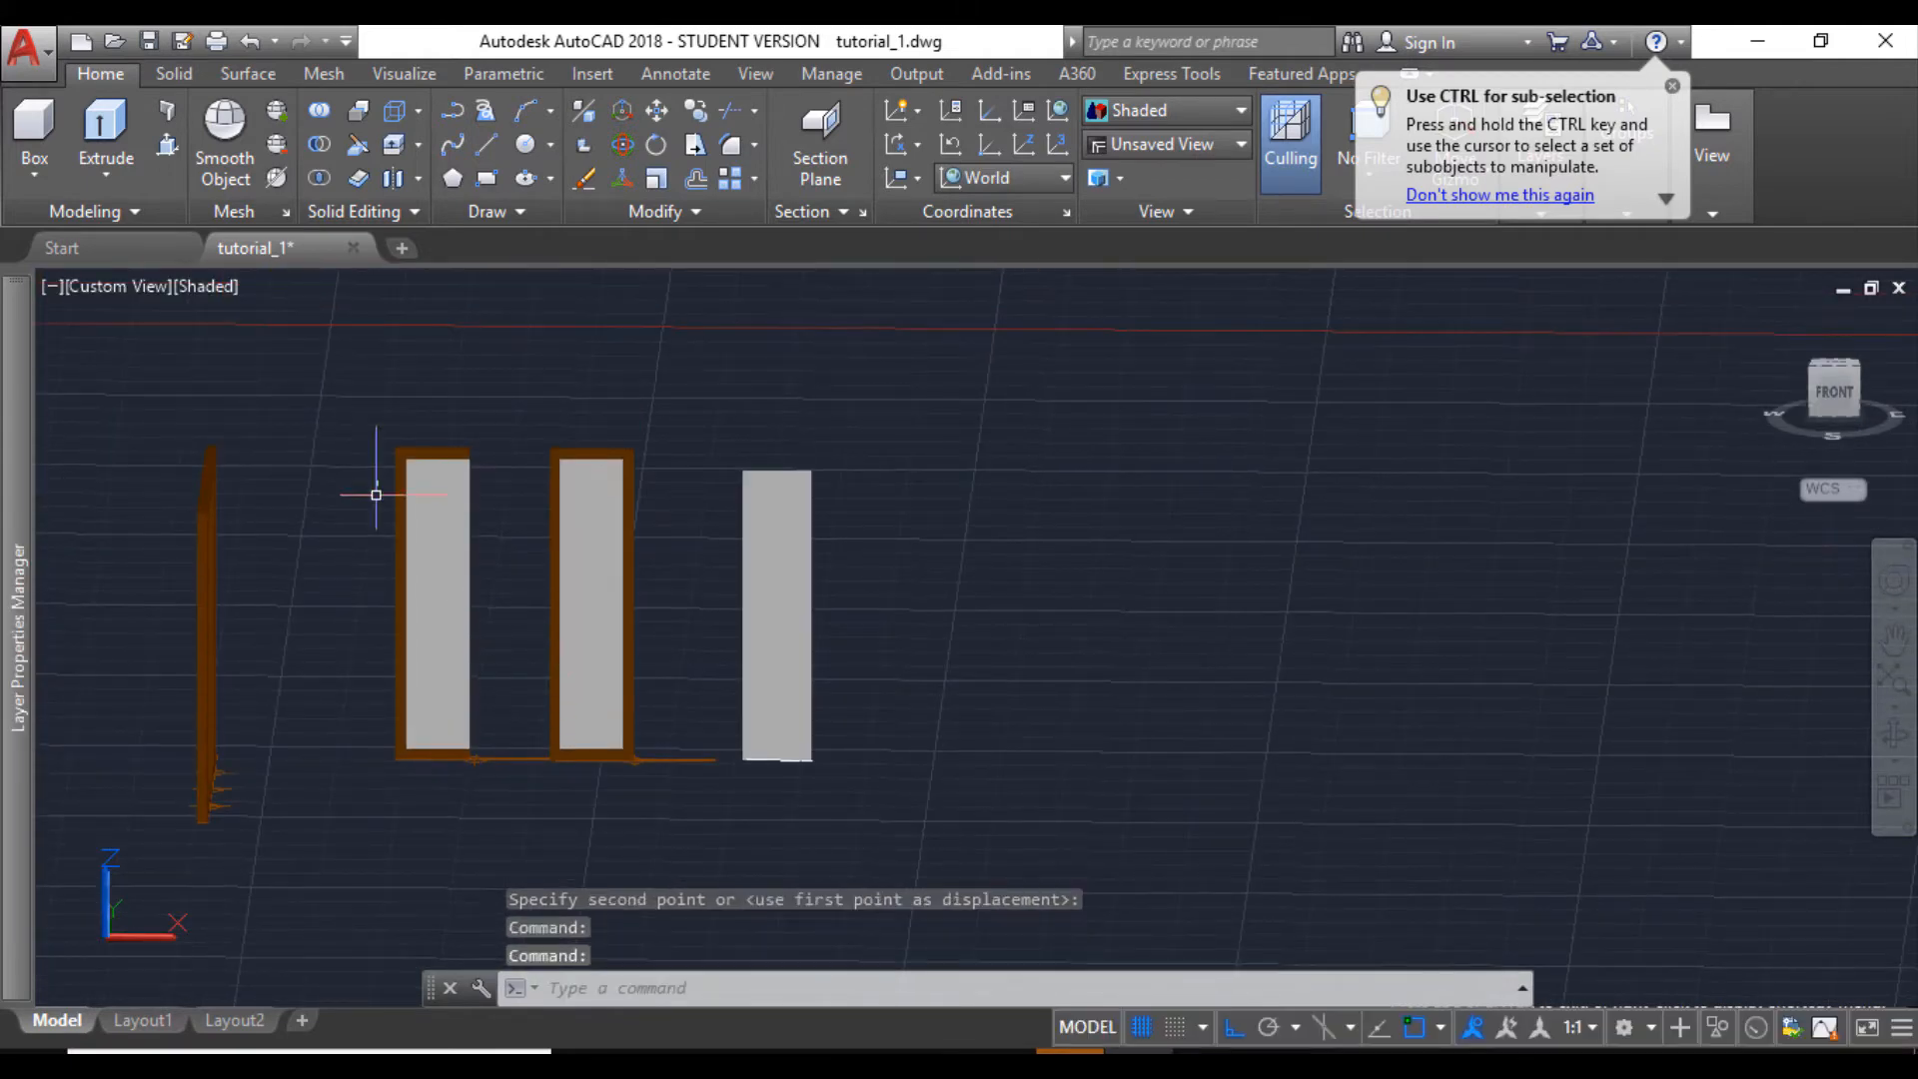
# - Move the spare window's left glazed part against the centre post's other side, closing the frame into a two-part window
pyautogui.click(377, 399)
pyautogui.click(499, 805)
pyautogui.scroll(2, 473, 771)
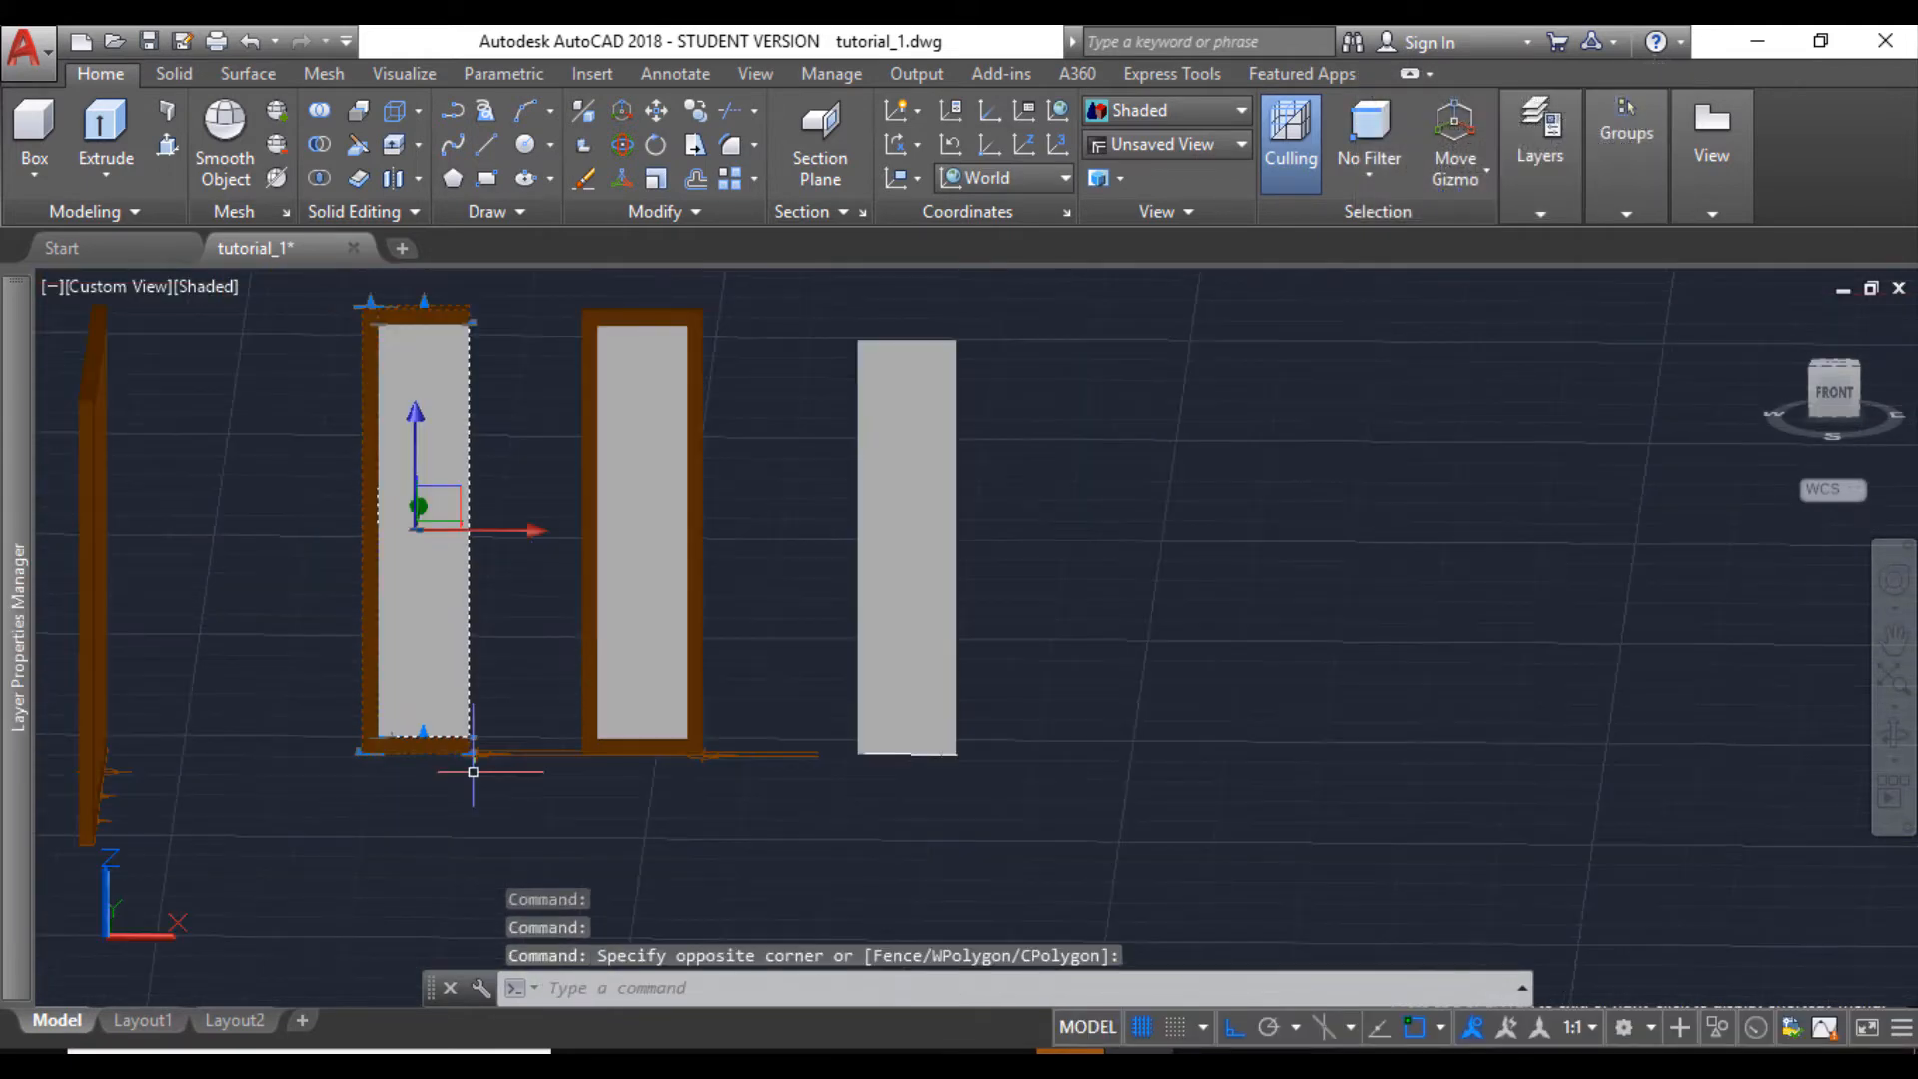
pyautogui.click(654, 125)
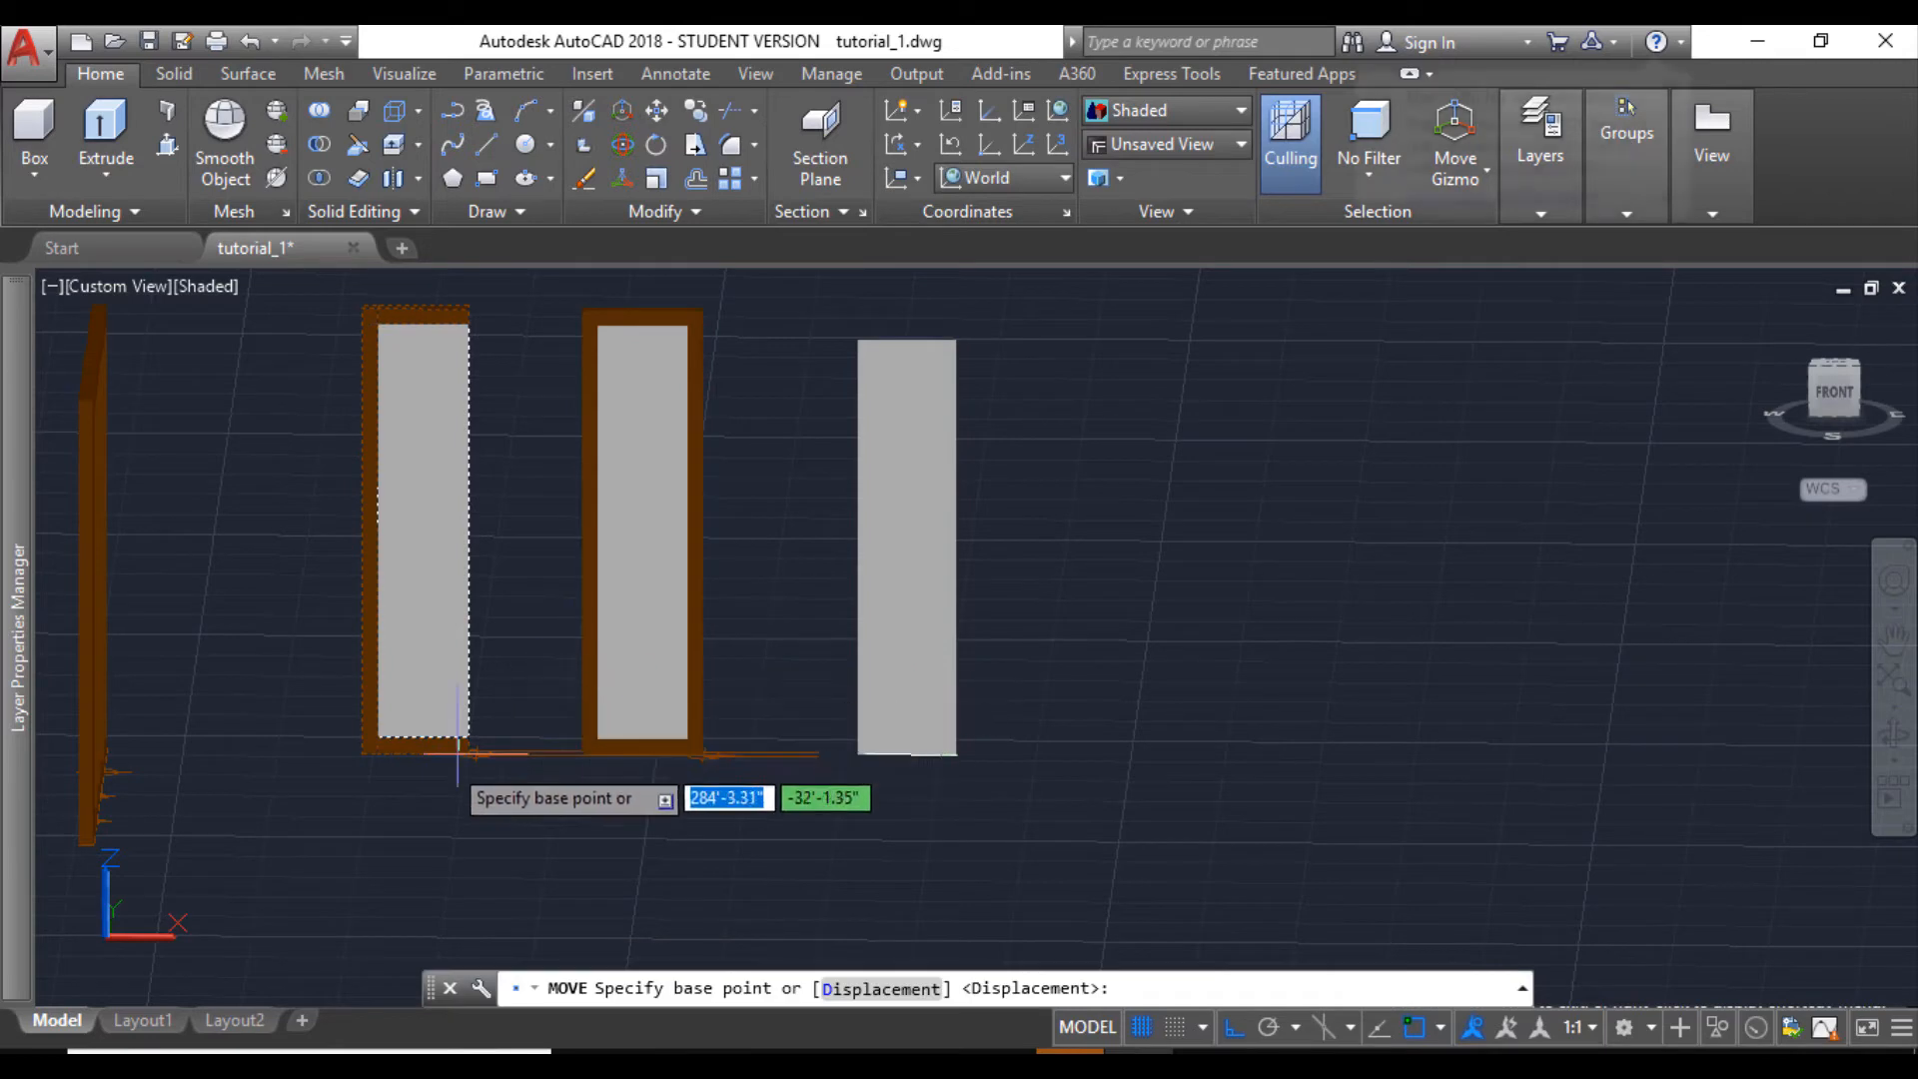
pyautogui.scroll(3, 490, 744)
pyautogui.click(501, 737)
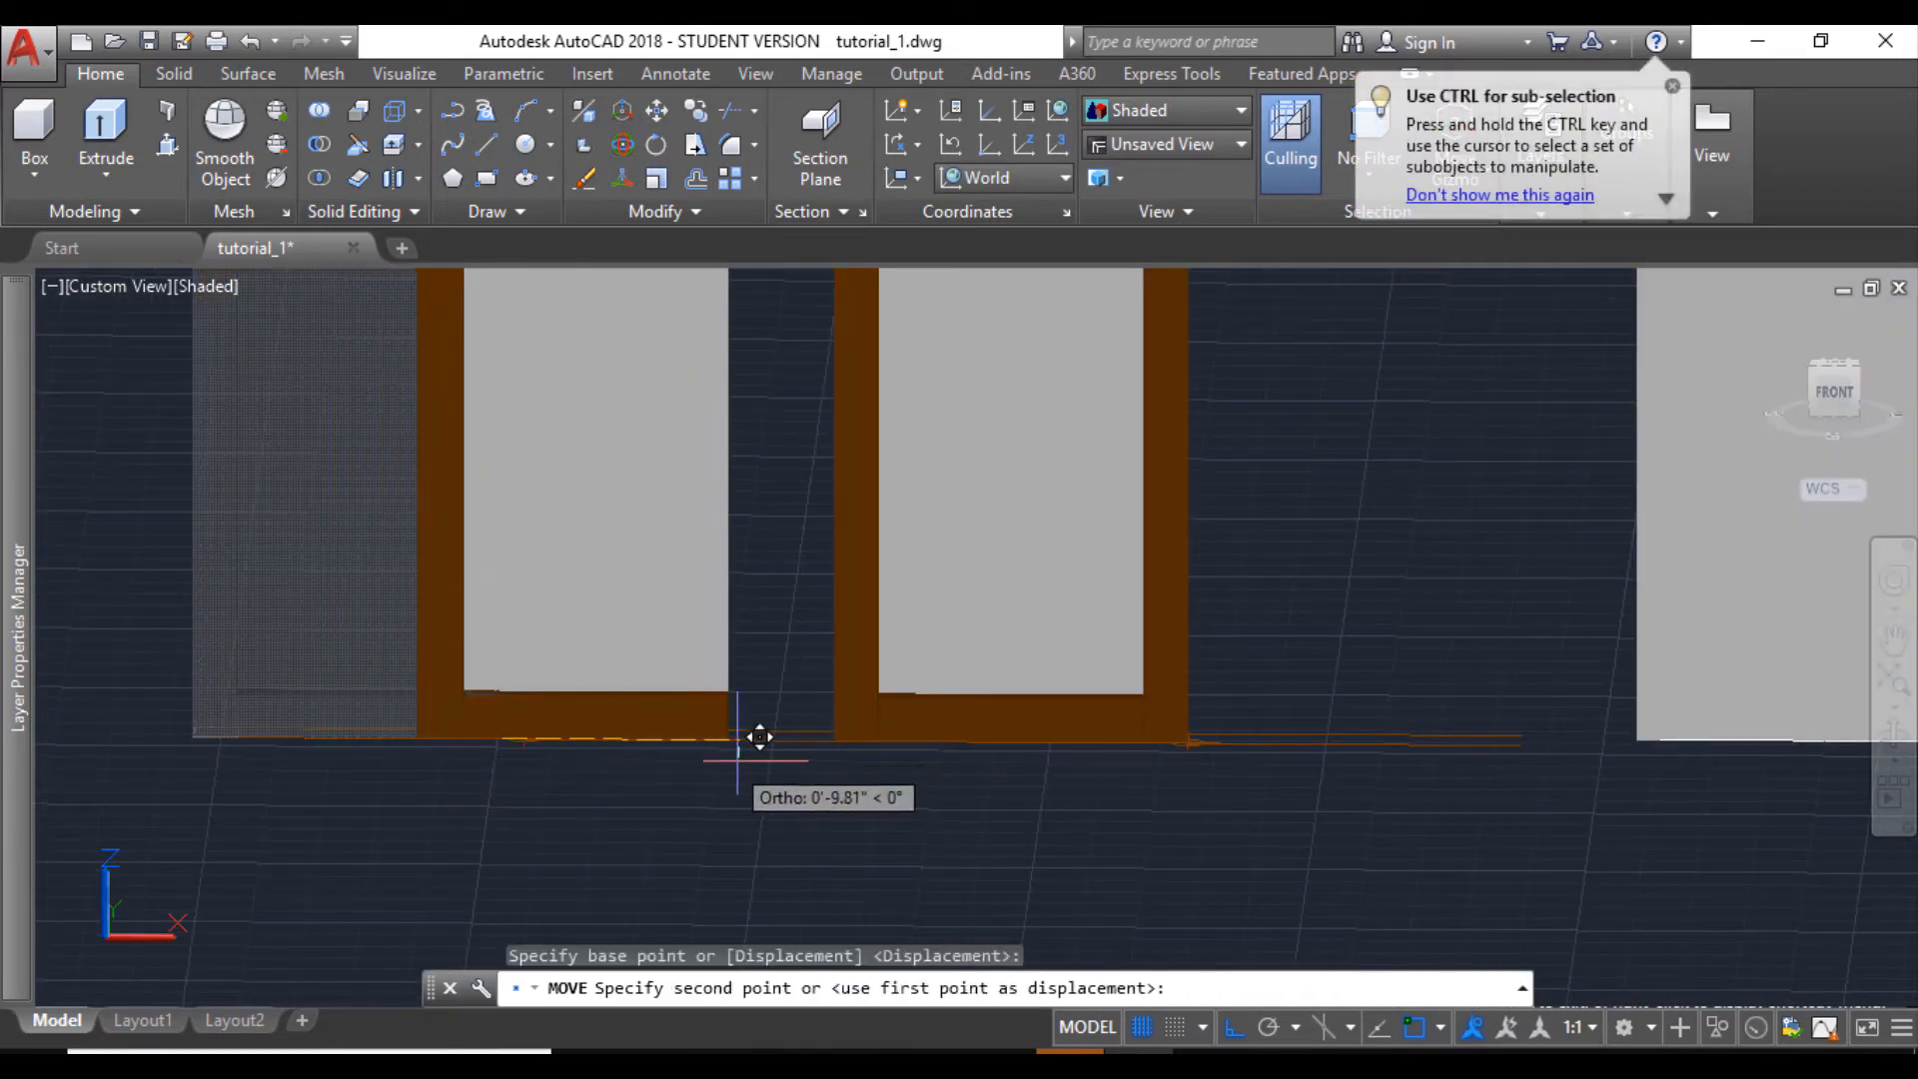
pyautogui.click(857, 715)
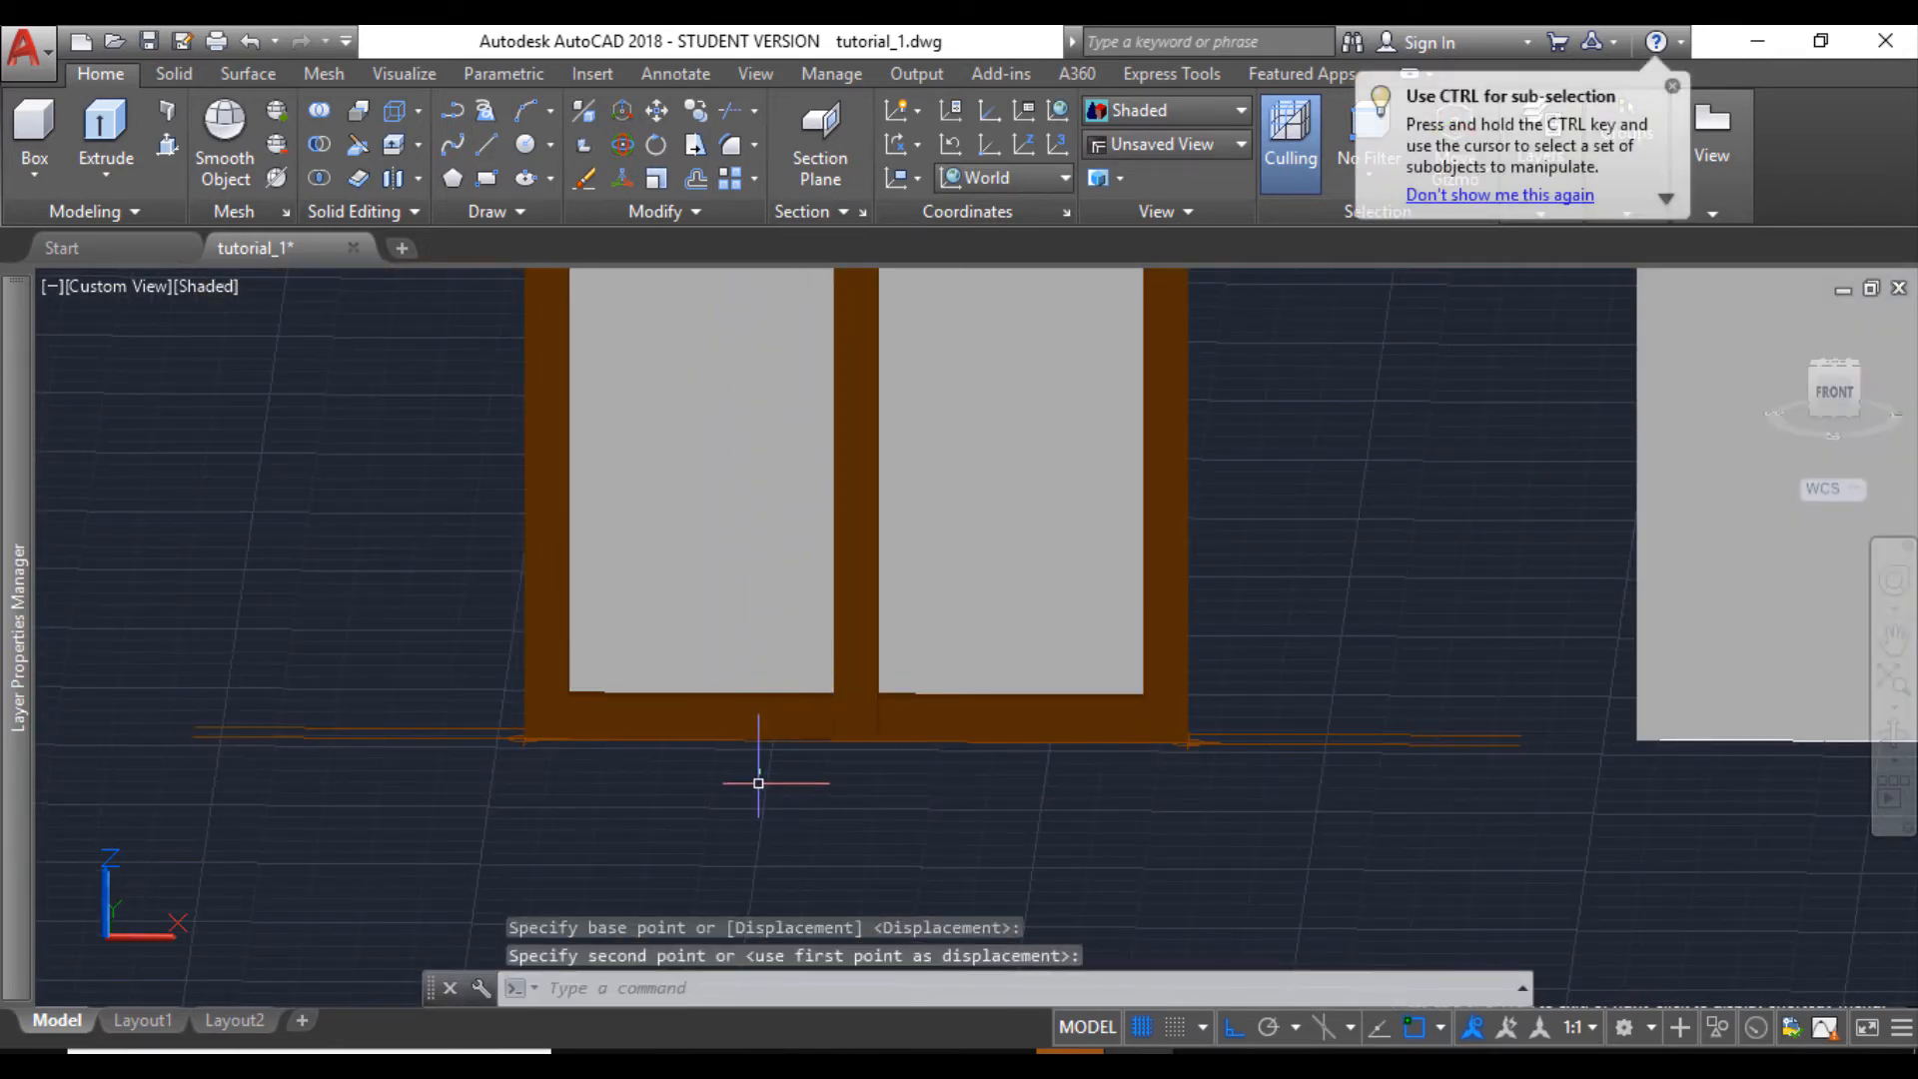
pyautogui.press('Escape')
# - Measure the two-part window's overall width along its lower edge with DIST
pyautogui.scroll(-2, 736, 762)
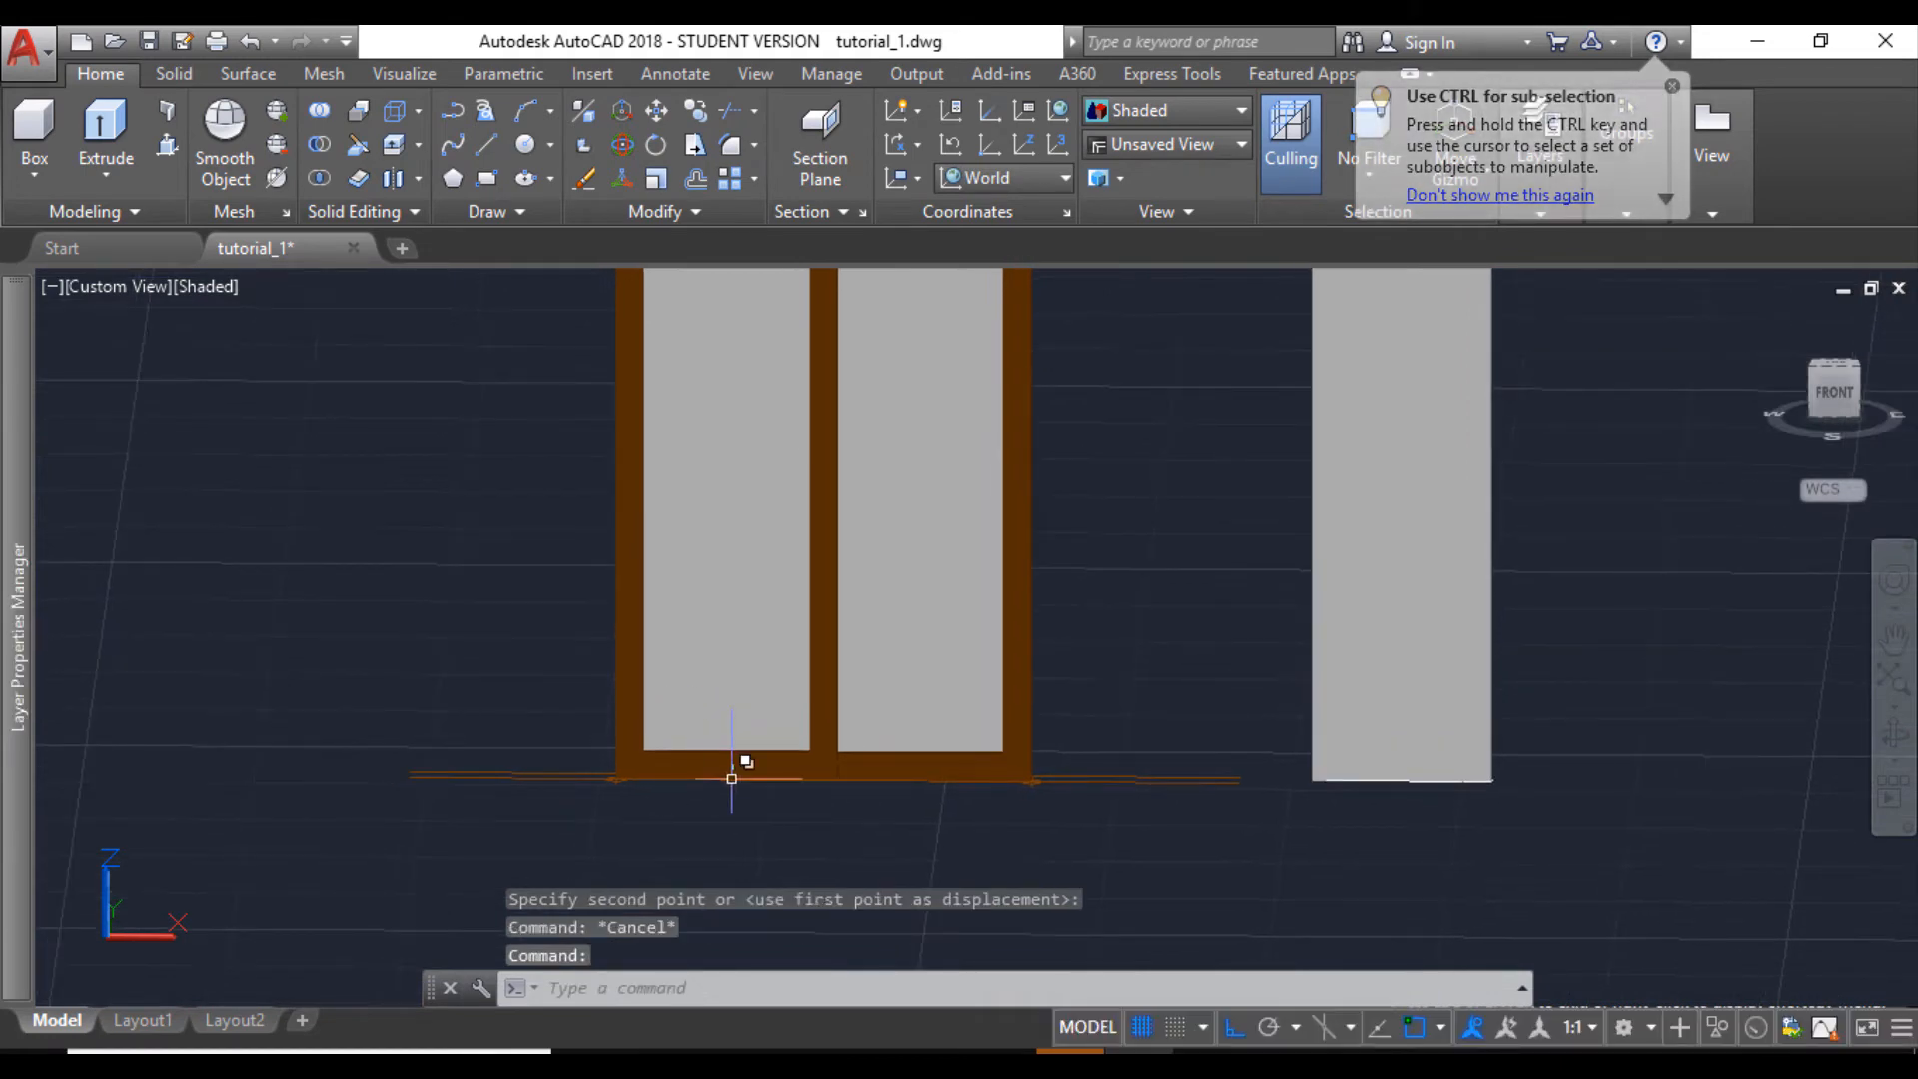
pyautogui.write('di')
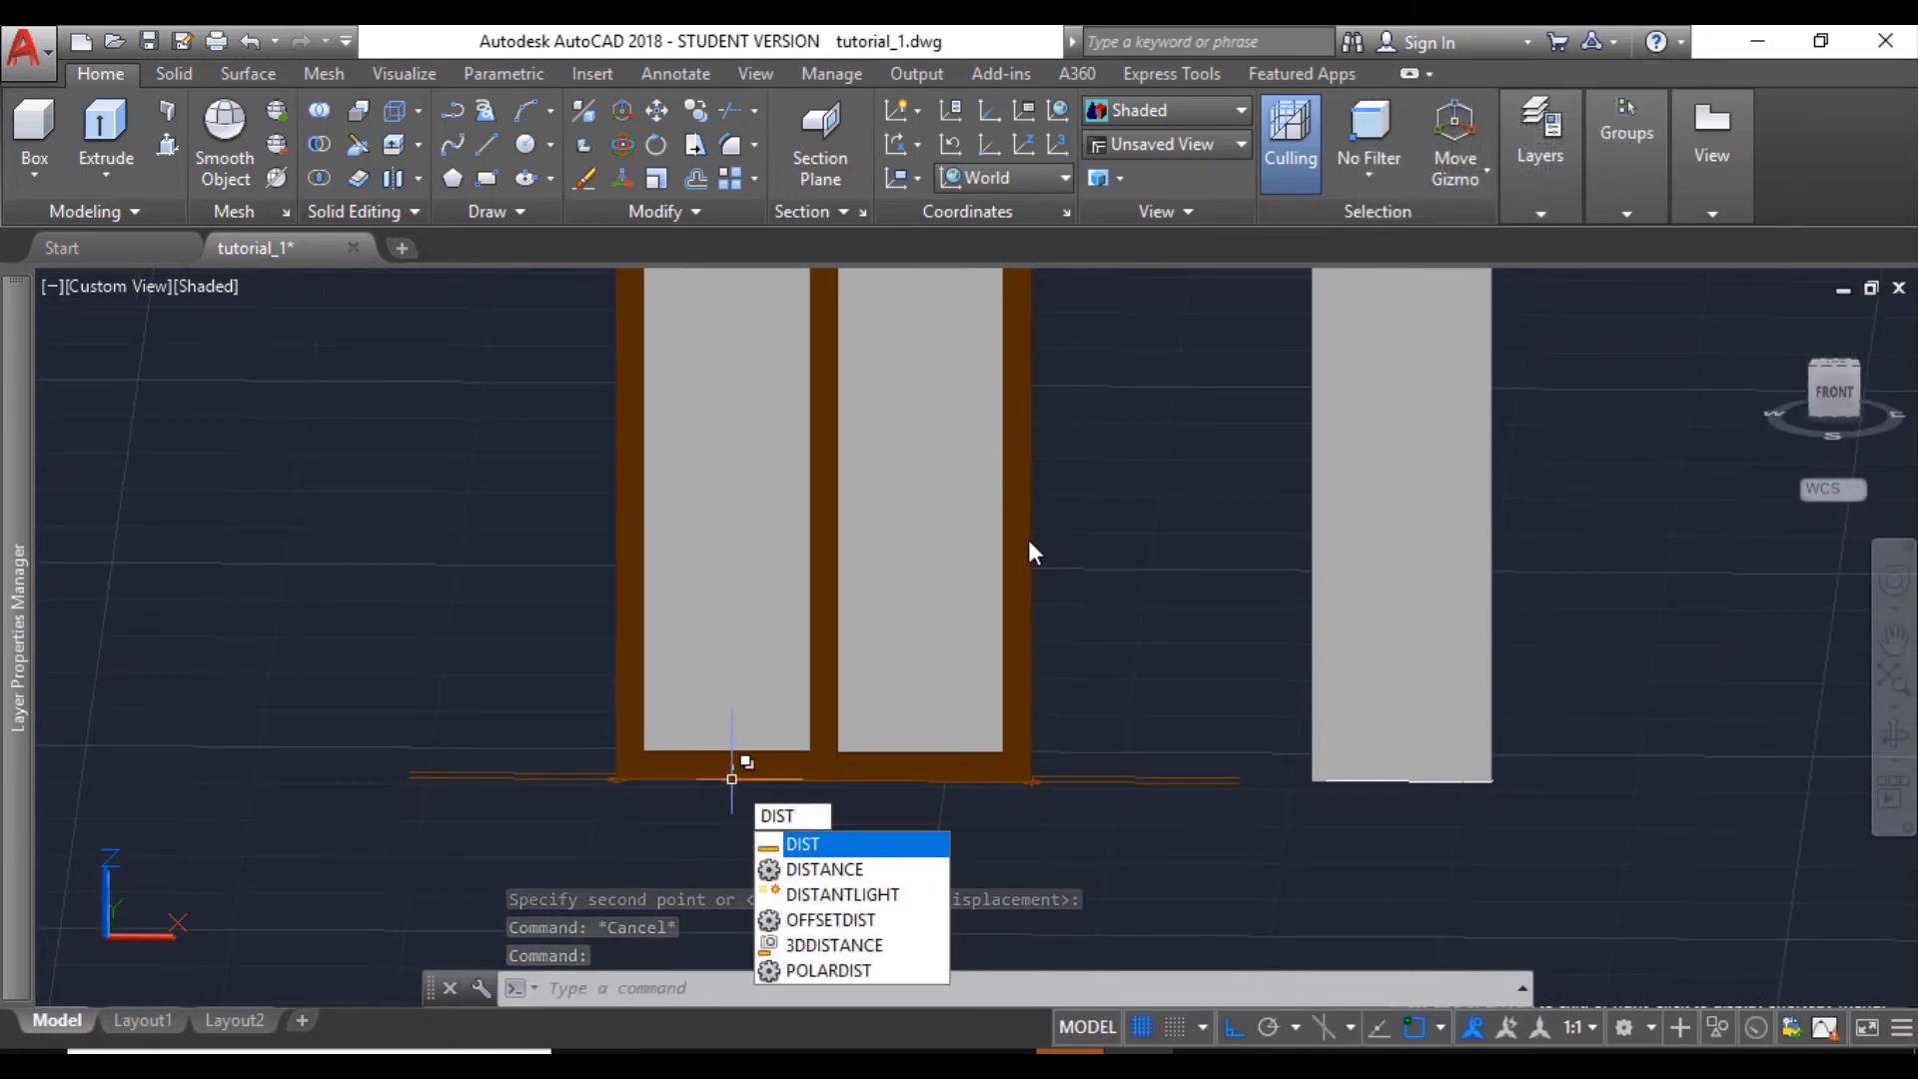
pyautogui.press('Return')
pyautogui.scroll(5, 656, 796)
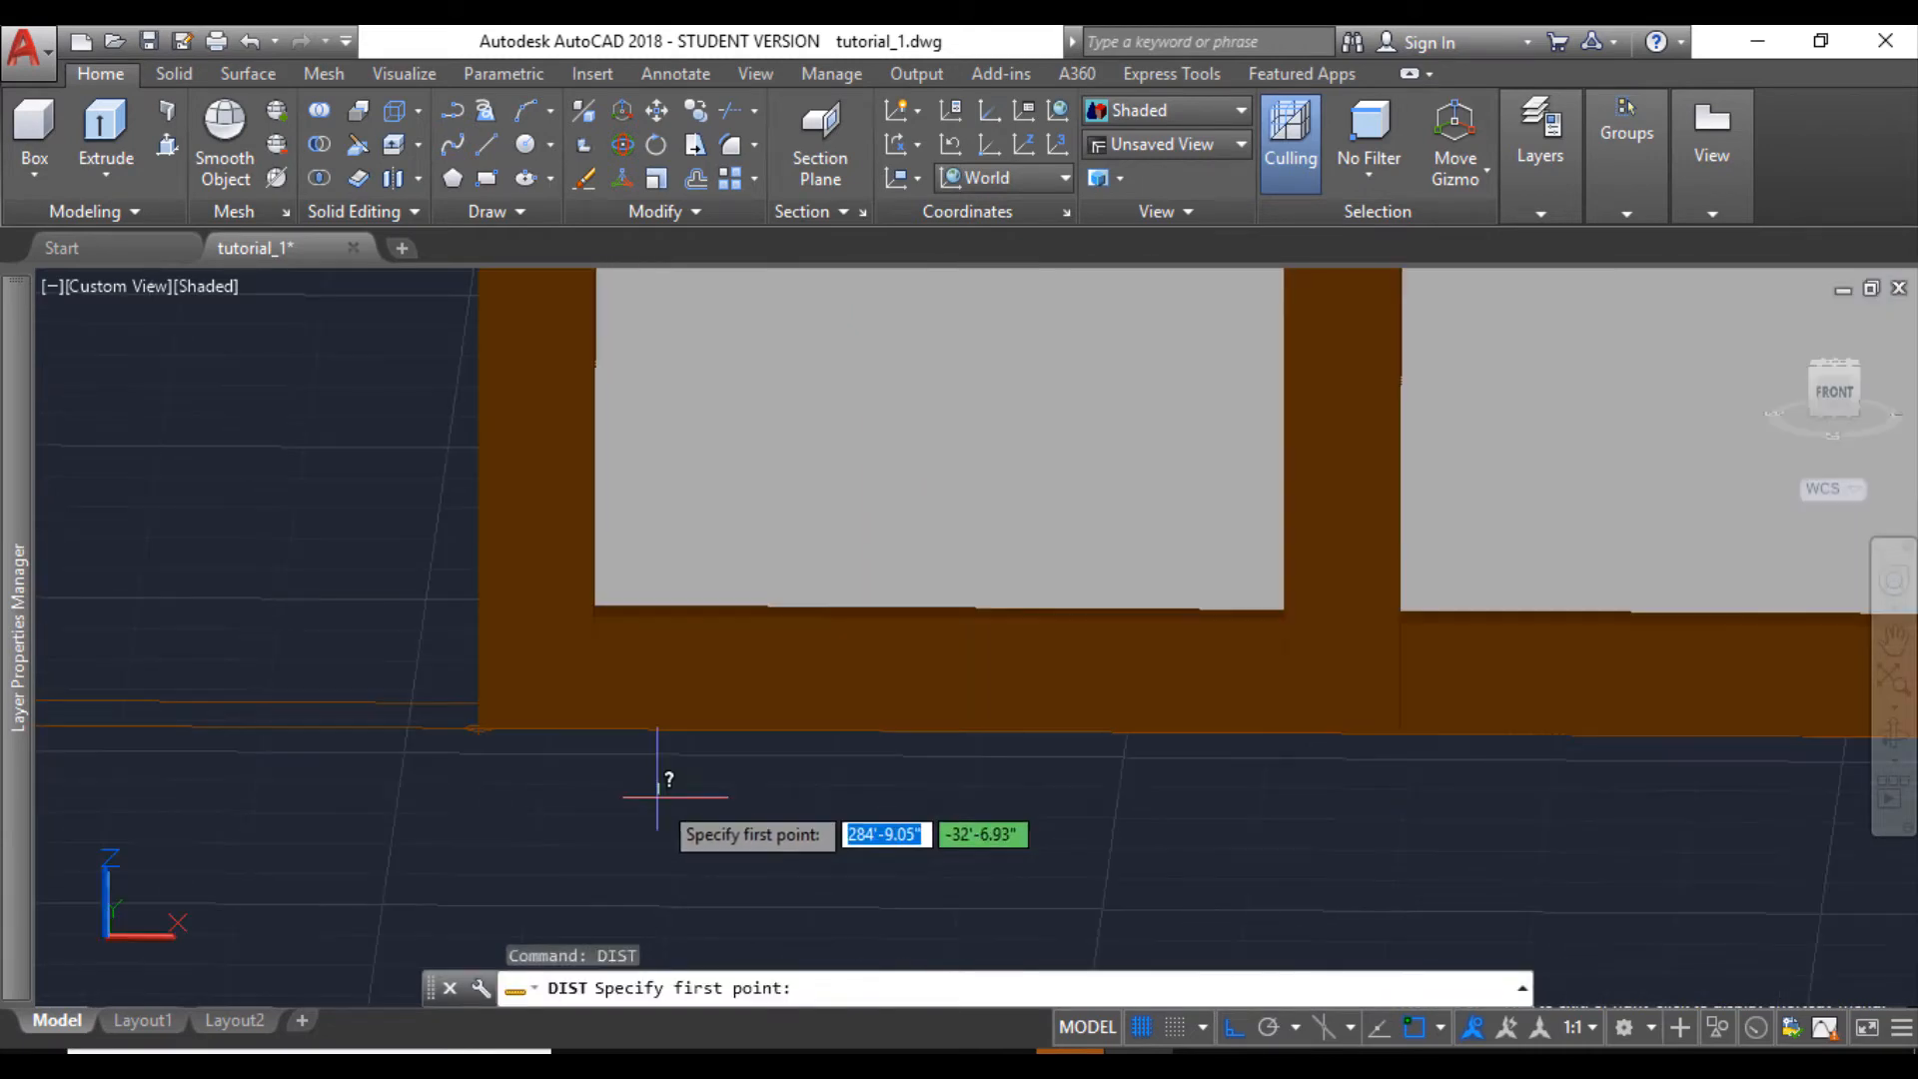
pyautogui.click(478, 728)
pyautogui.scroll(-3, 478, 728)
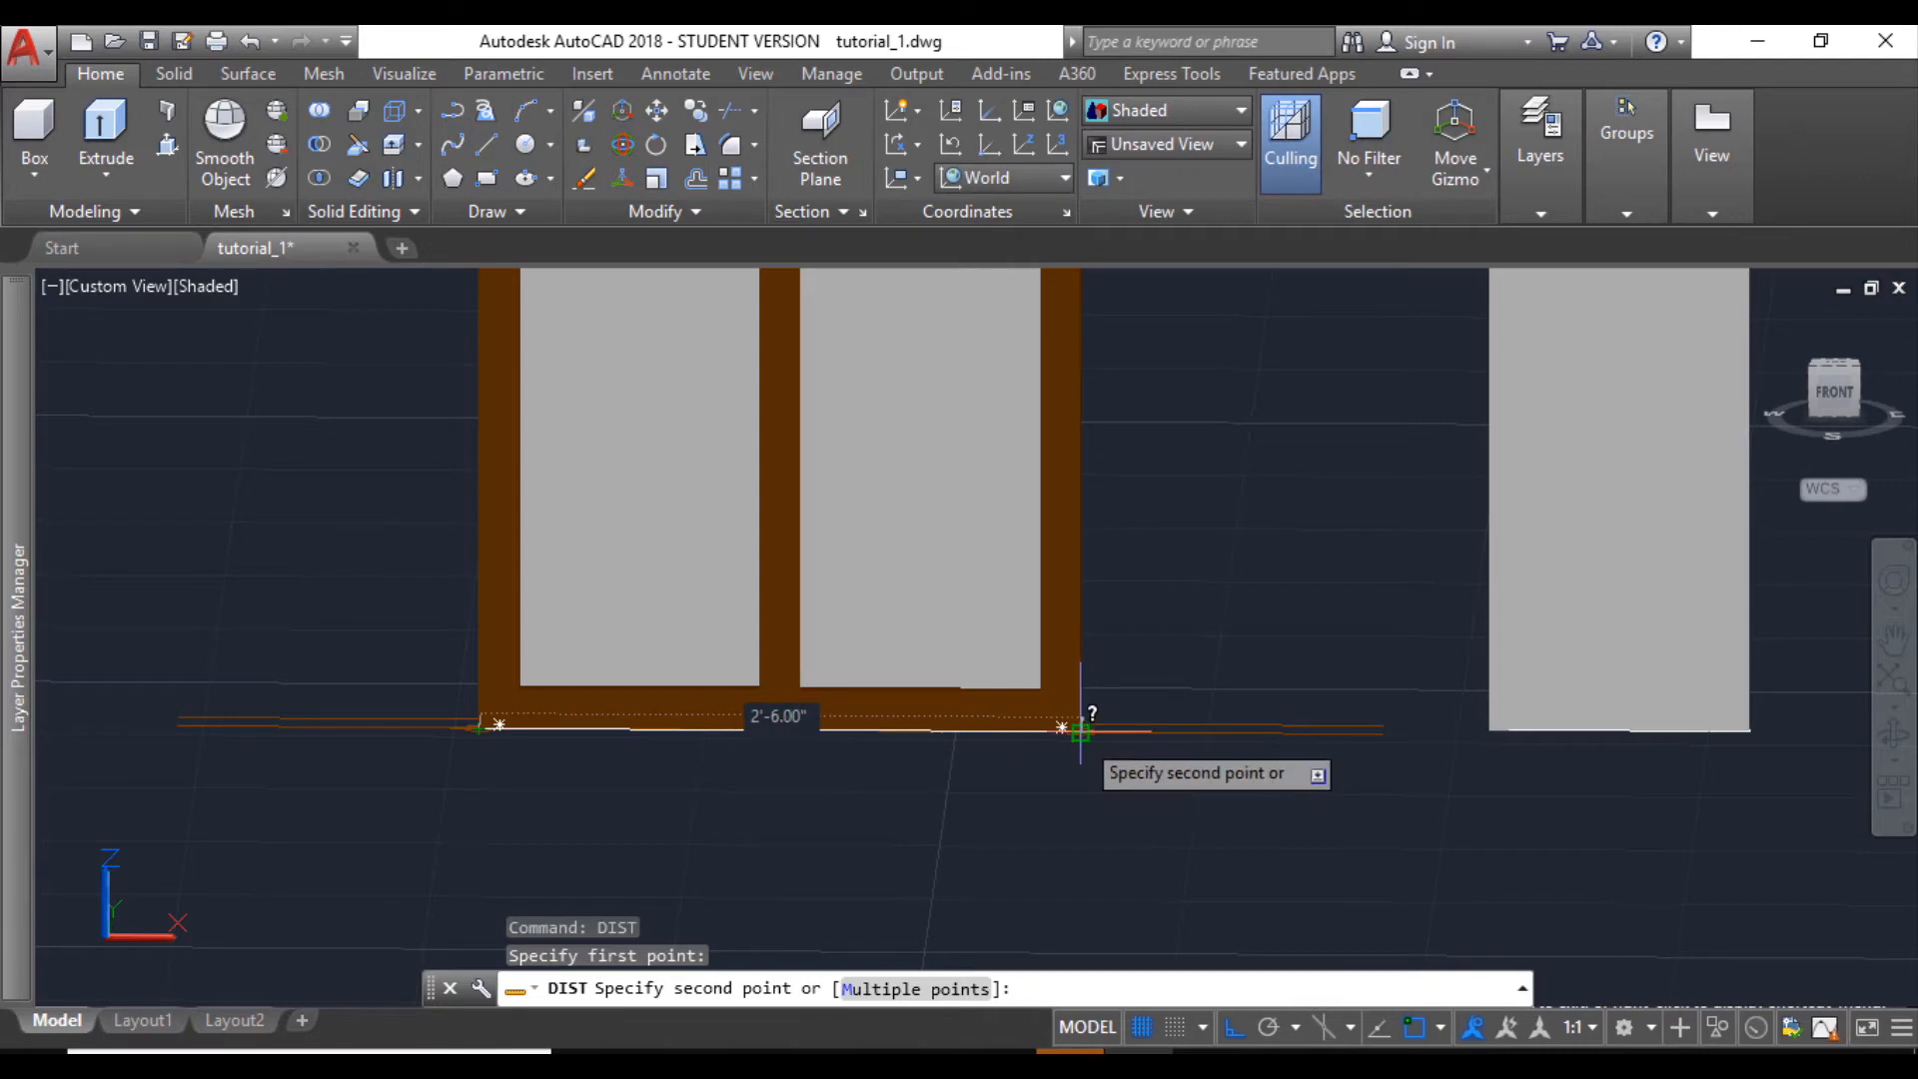
pyautogui.click(1079, 731)
pyautogui.scroll(-3, 539, 569)
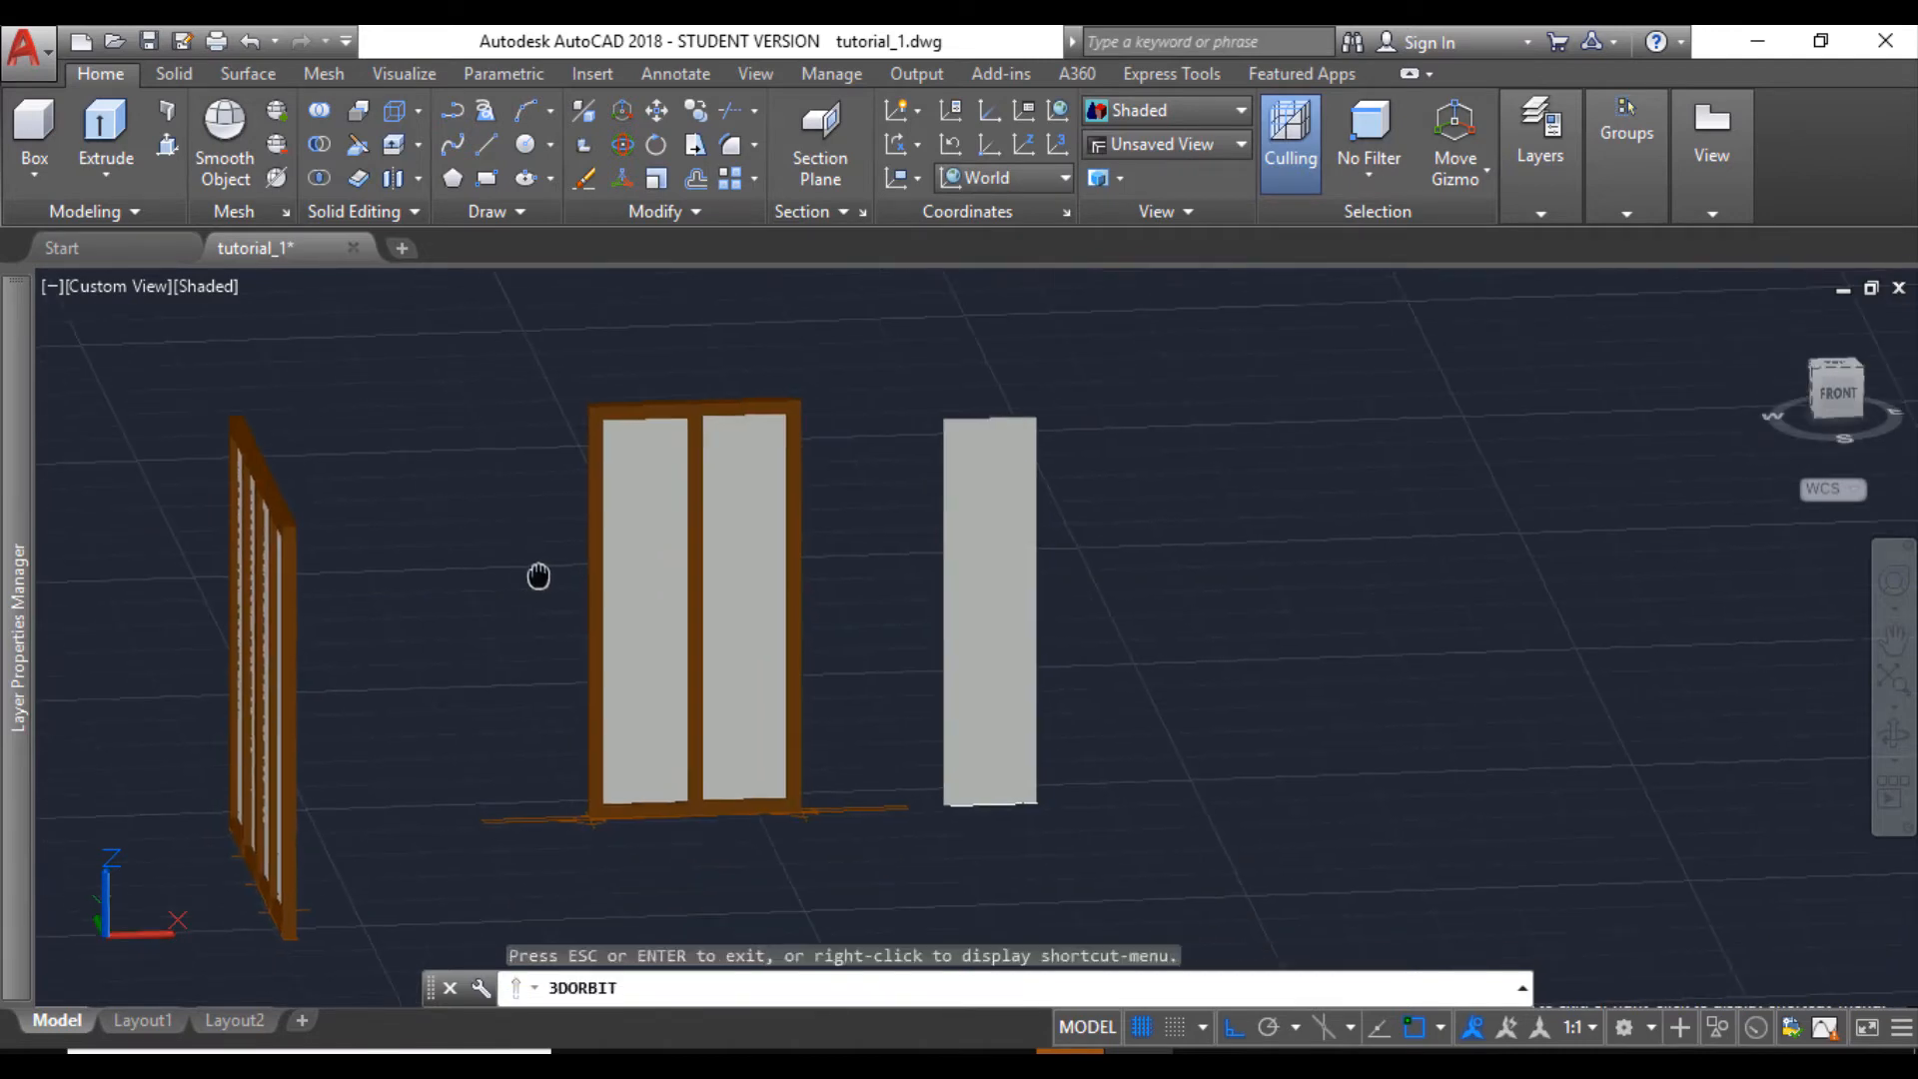
# - Set the visual style to 2D Wireframe and start copying the two-part window from the midpoint of its left post's lower edge
pyautogui.click(198, 296)
pyautogui.click(256, 357)
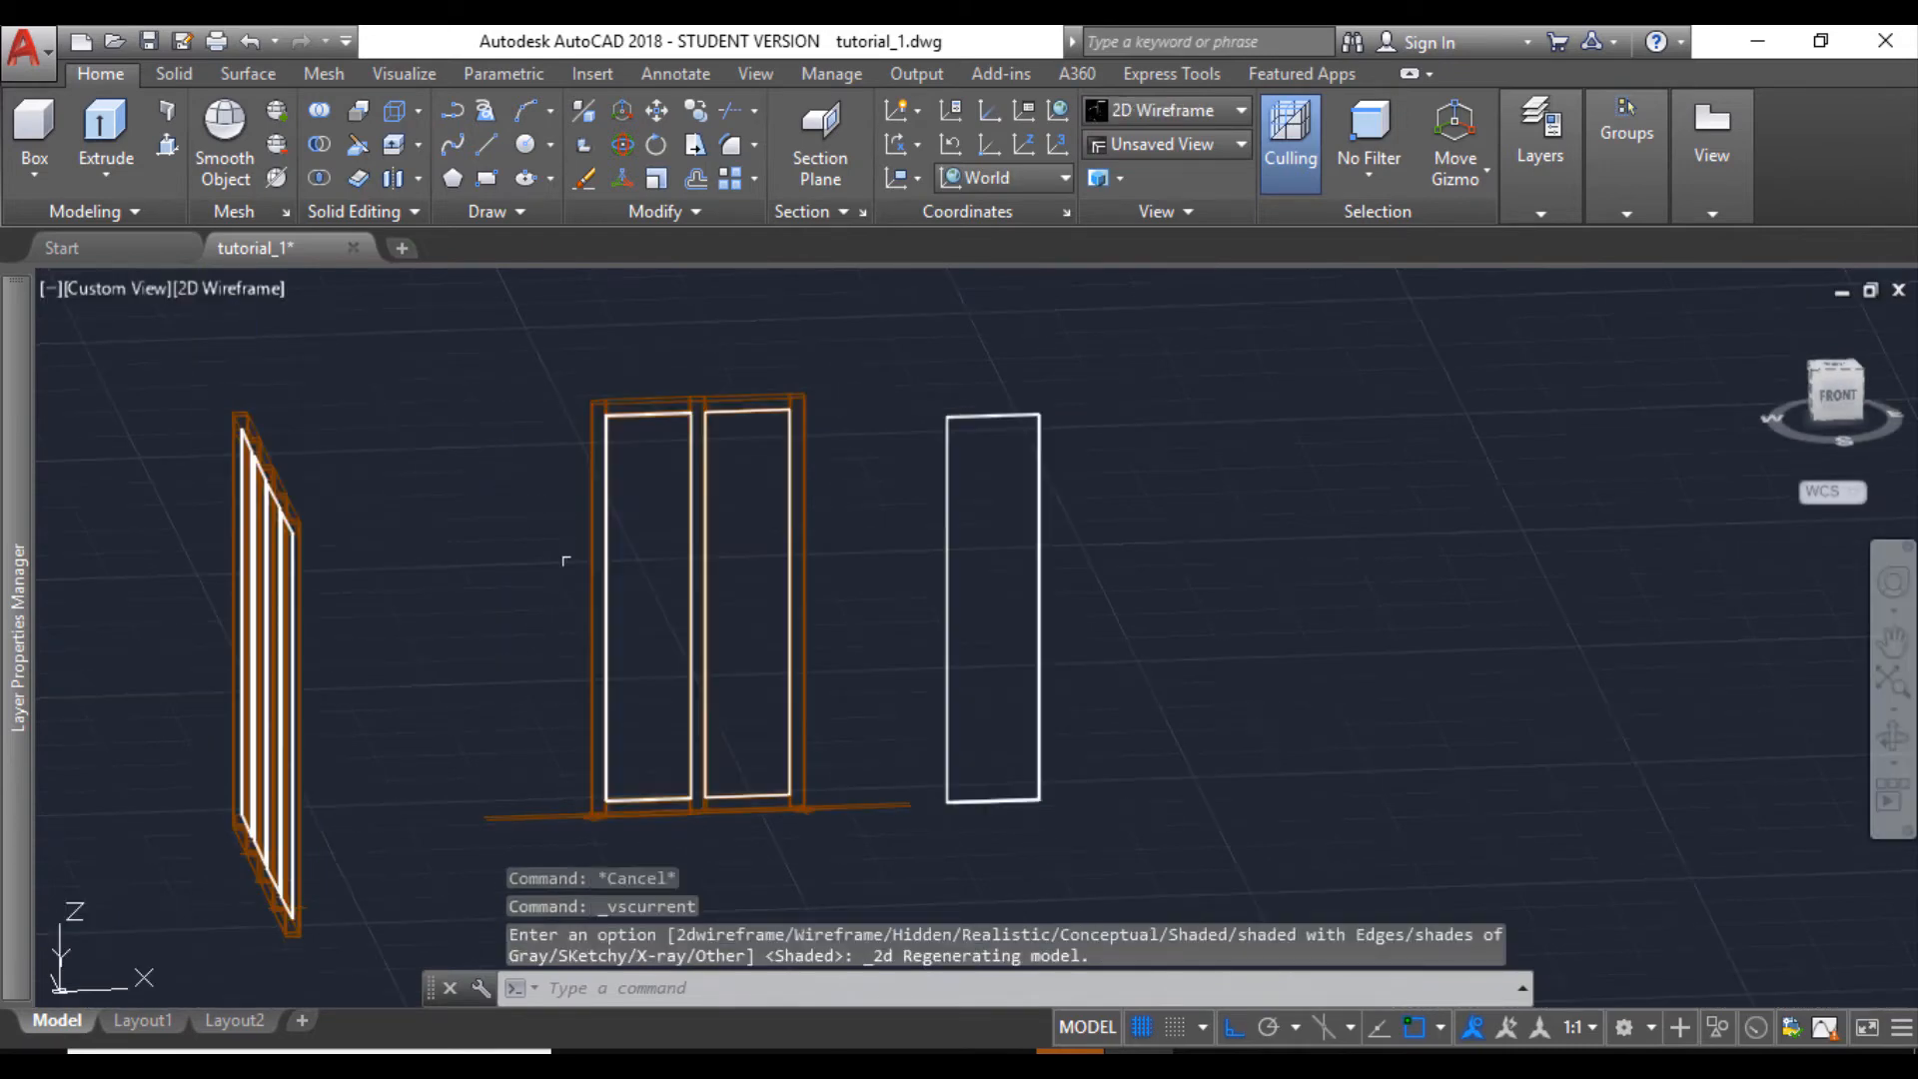
pyautogui.click(551, 349)
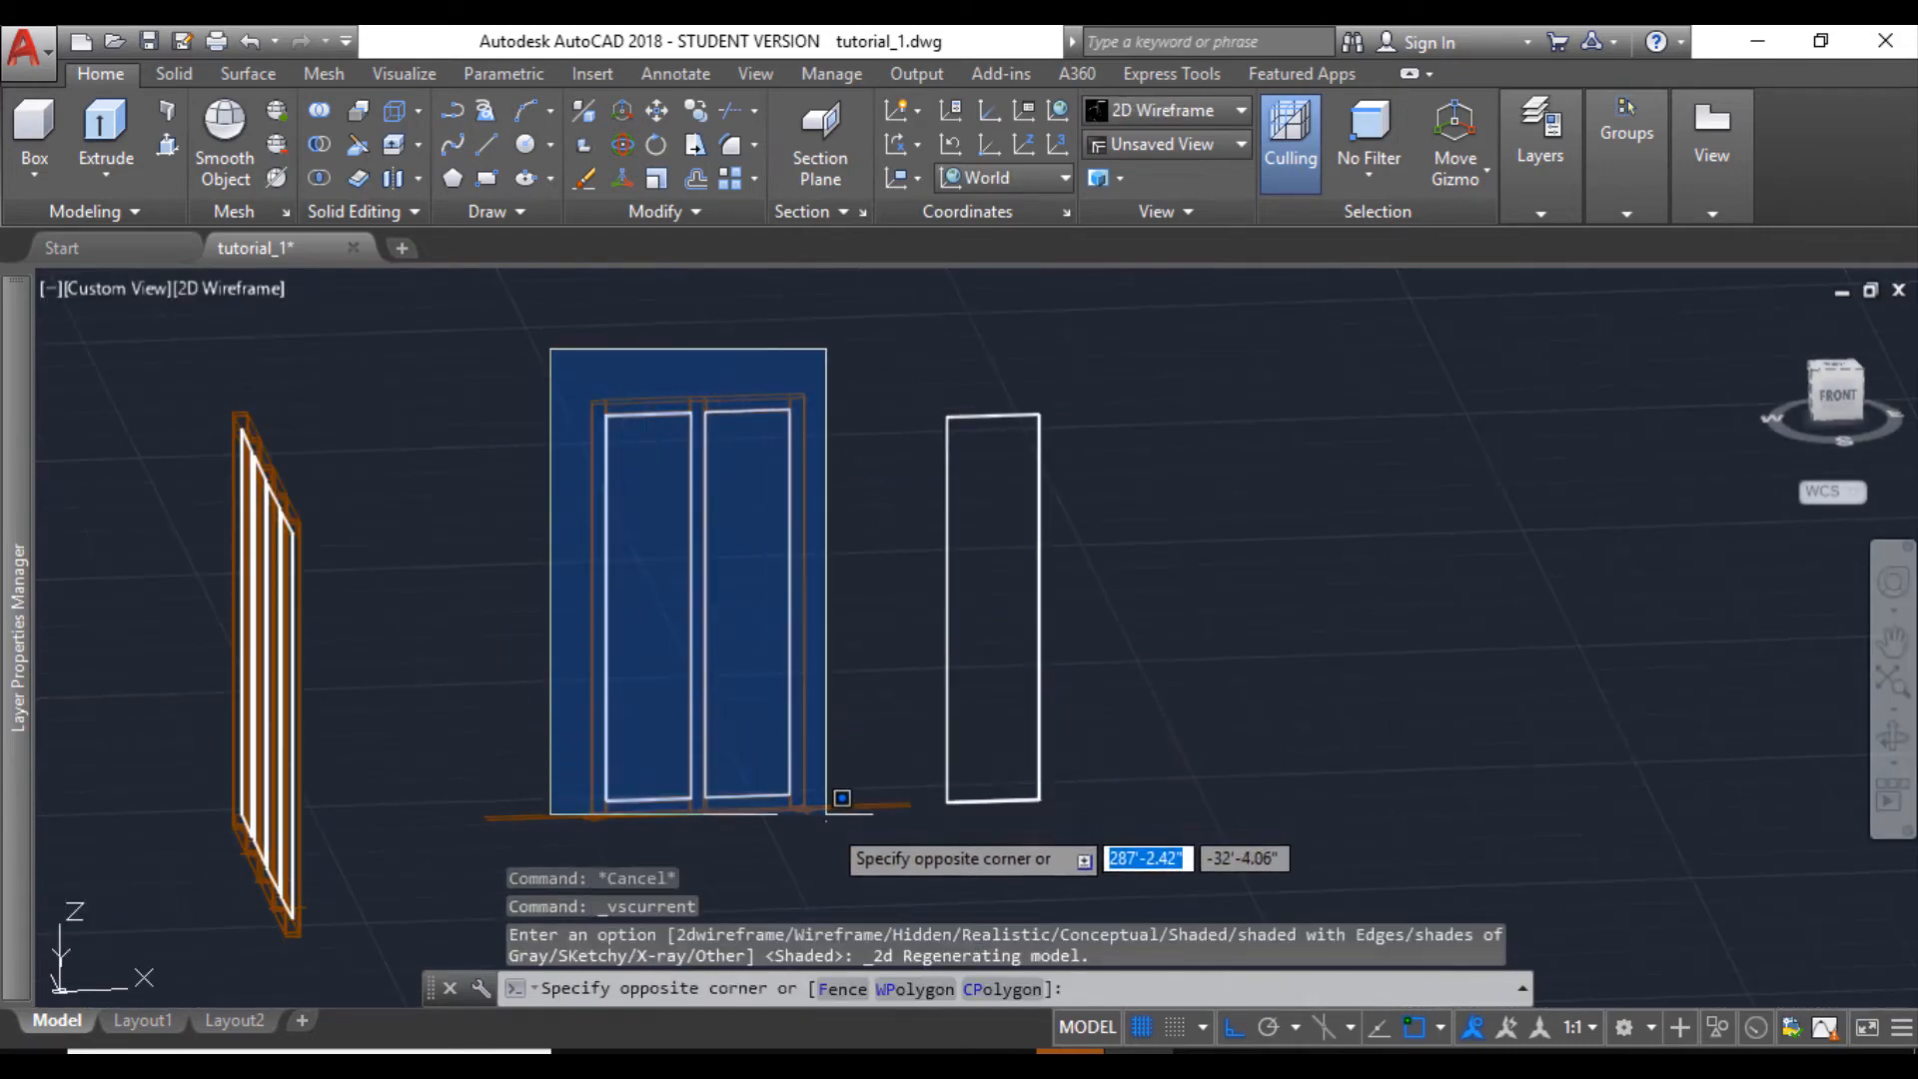
pyautogui.click(828, 842)
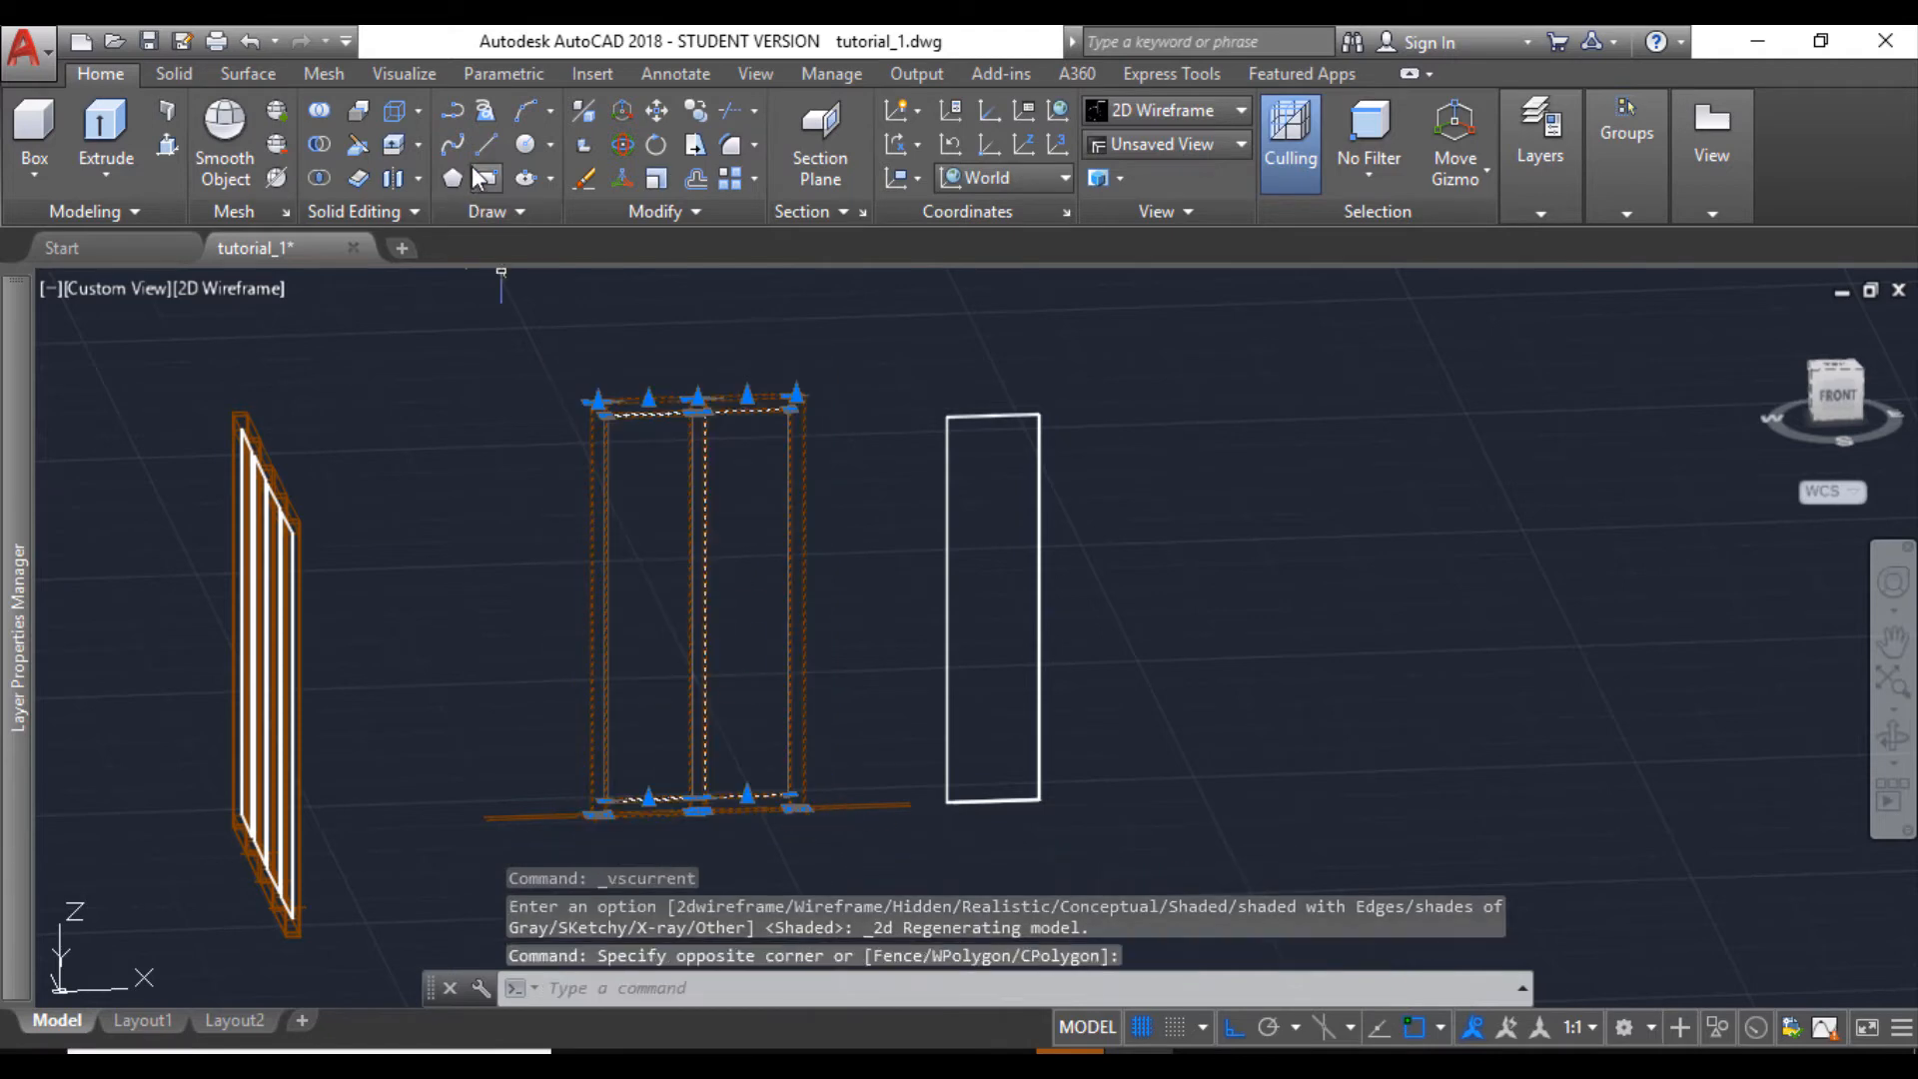
pyautogui.click(695, 112)
pyautogui.scroll(5, 624, 849)
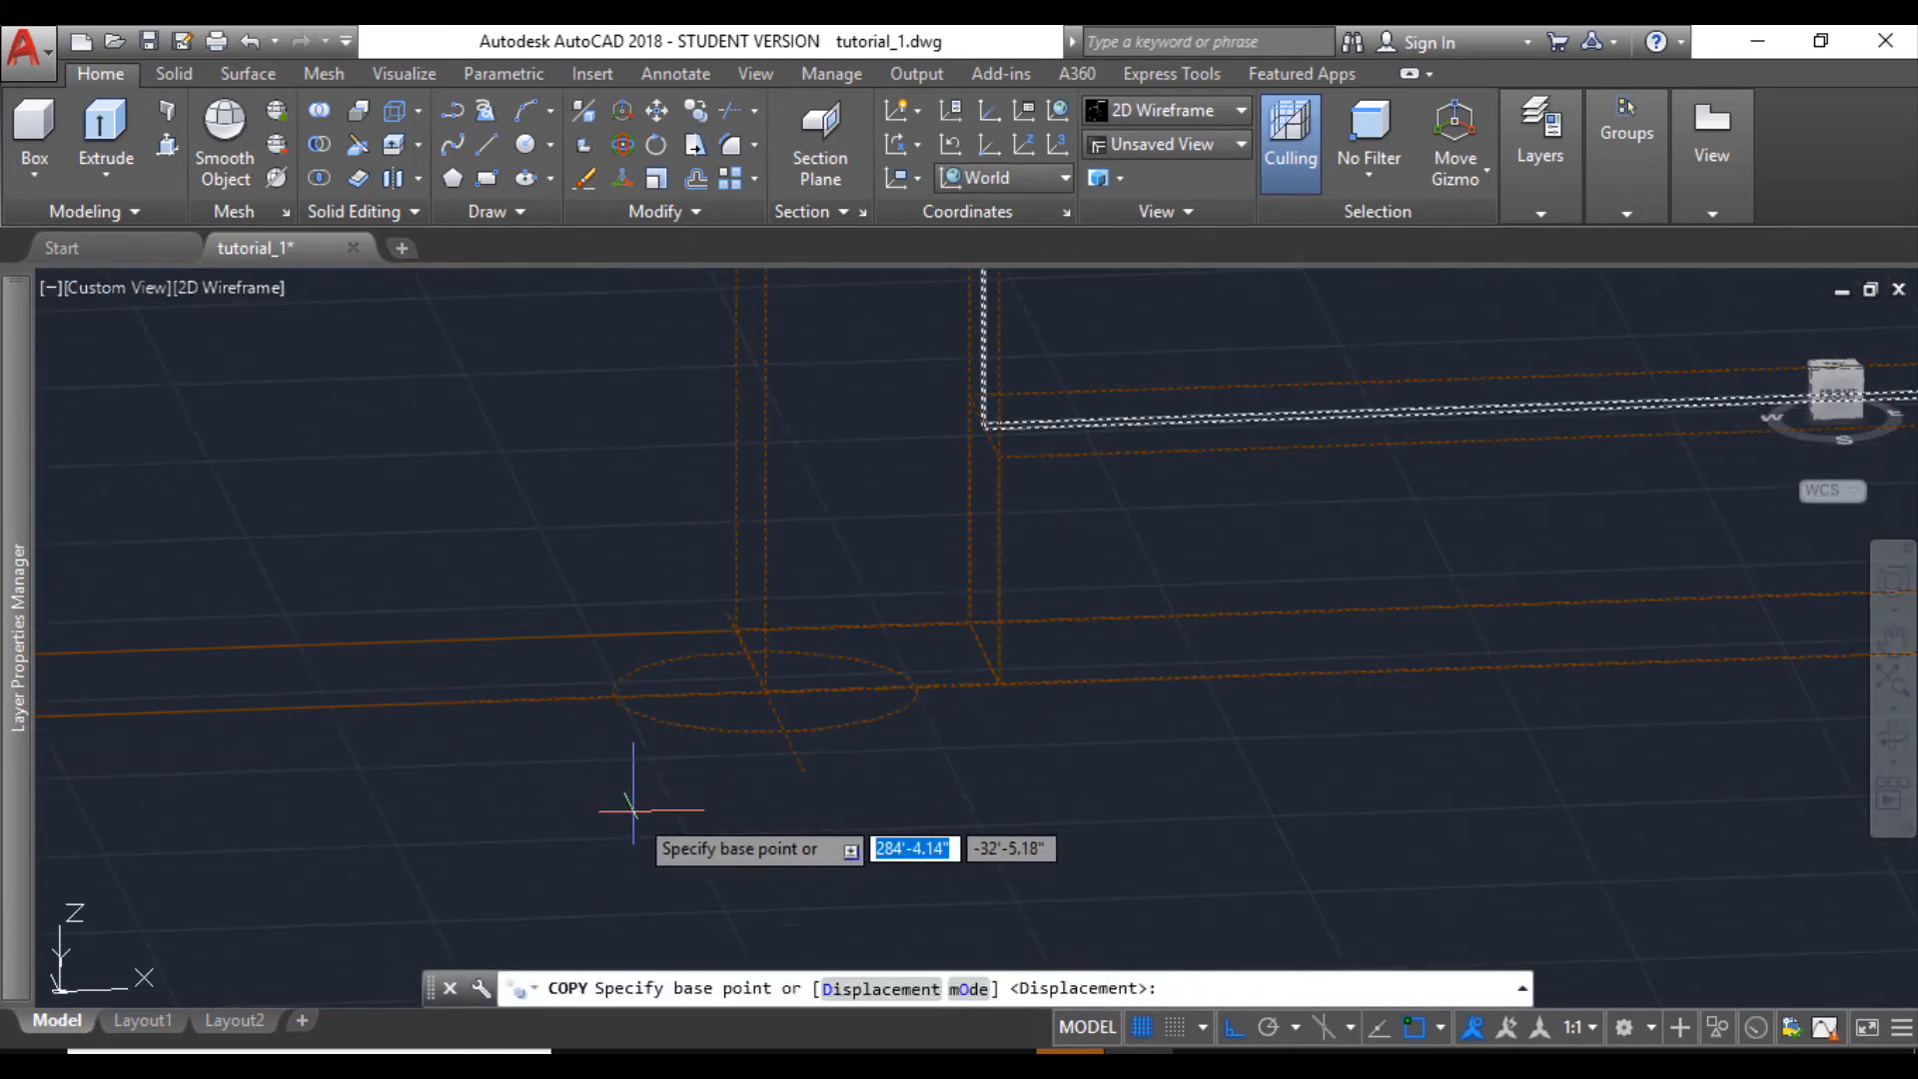
pyautogui.click(749, 659)
# - Place the two-part window copy in the small front-wall opening beside the four-part window, at the midpoint of the opening's lower left edge
pyautogui.scroll(-4, 758, 639)
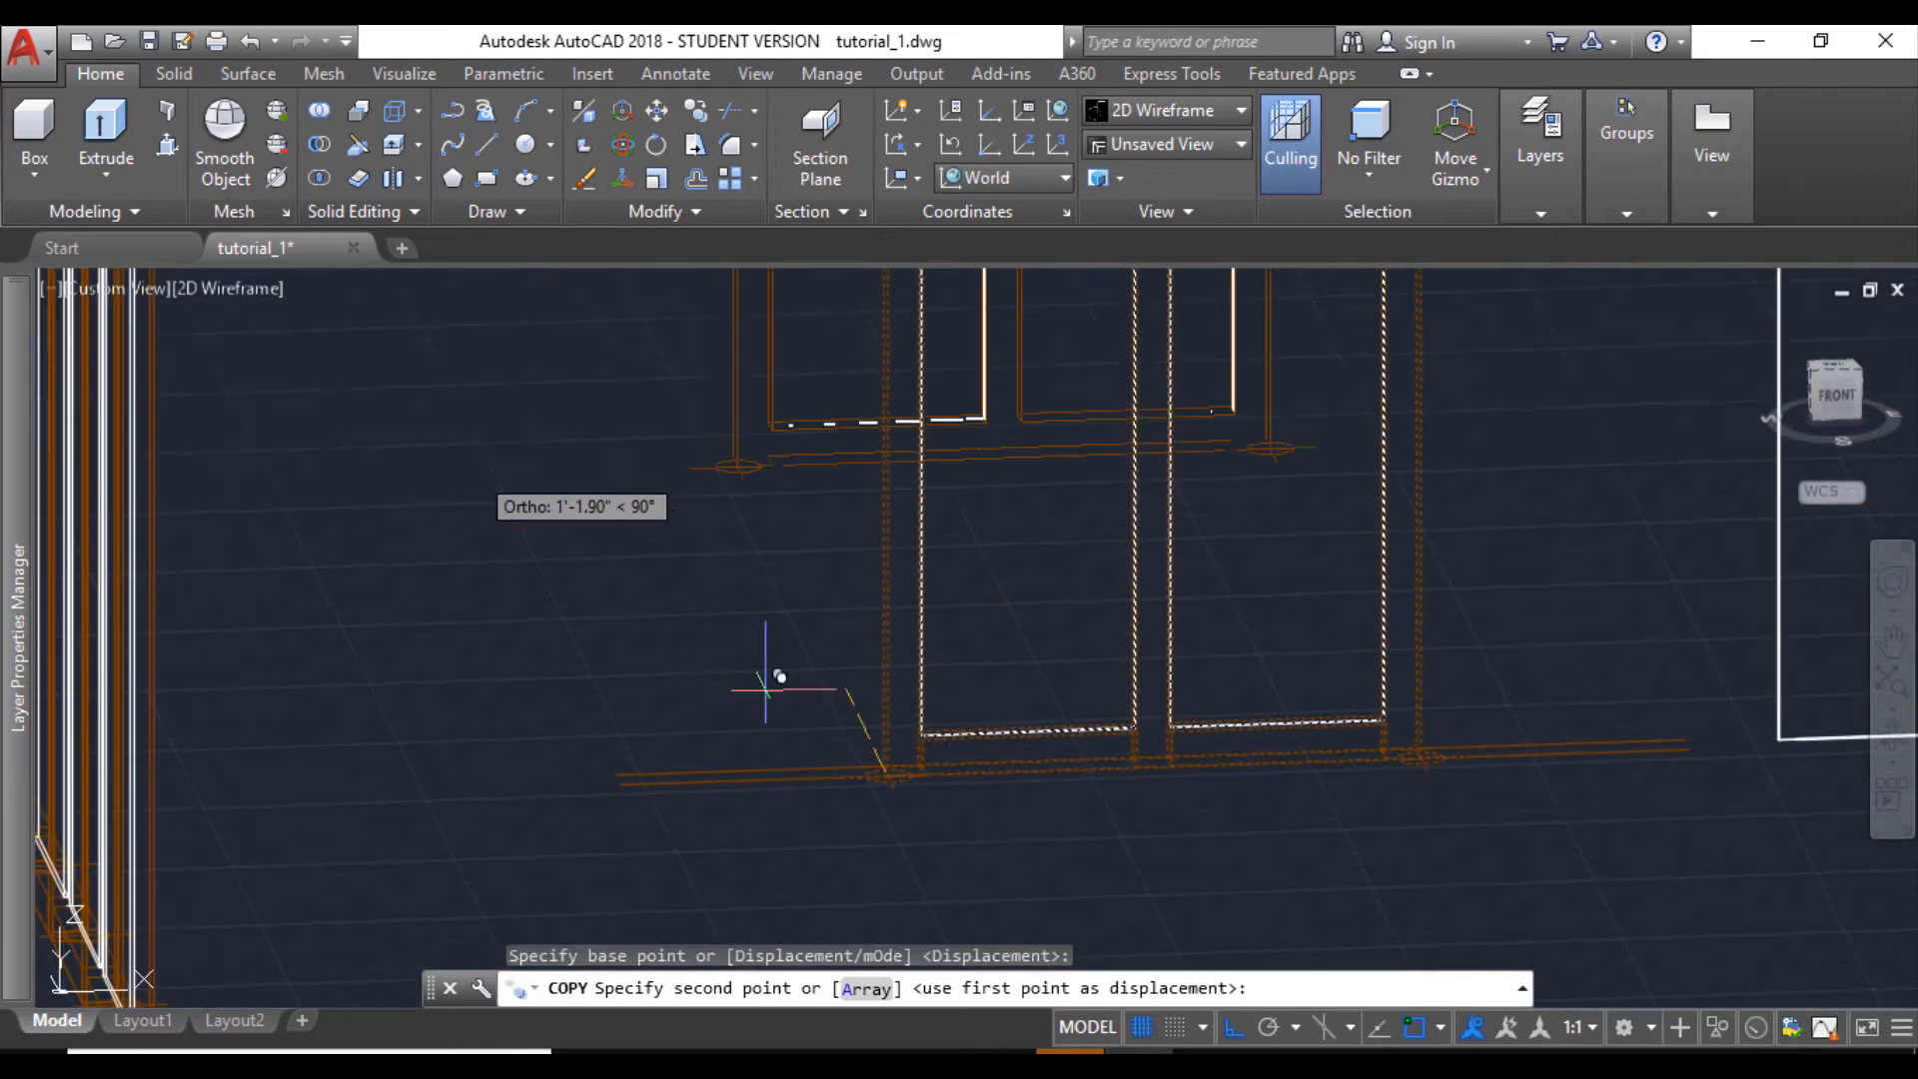
pyautogui.scroll(-6, 765, 689)
pyautogui.moveTo(548, 539); pyautogui.dragTo(689, 1044, button='middle')
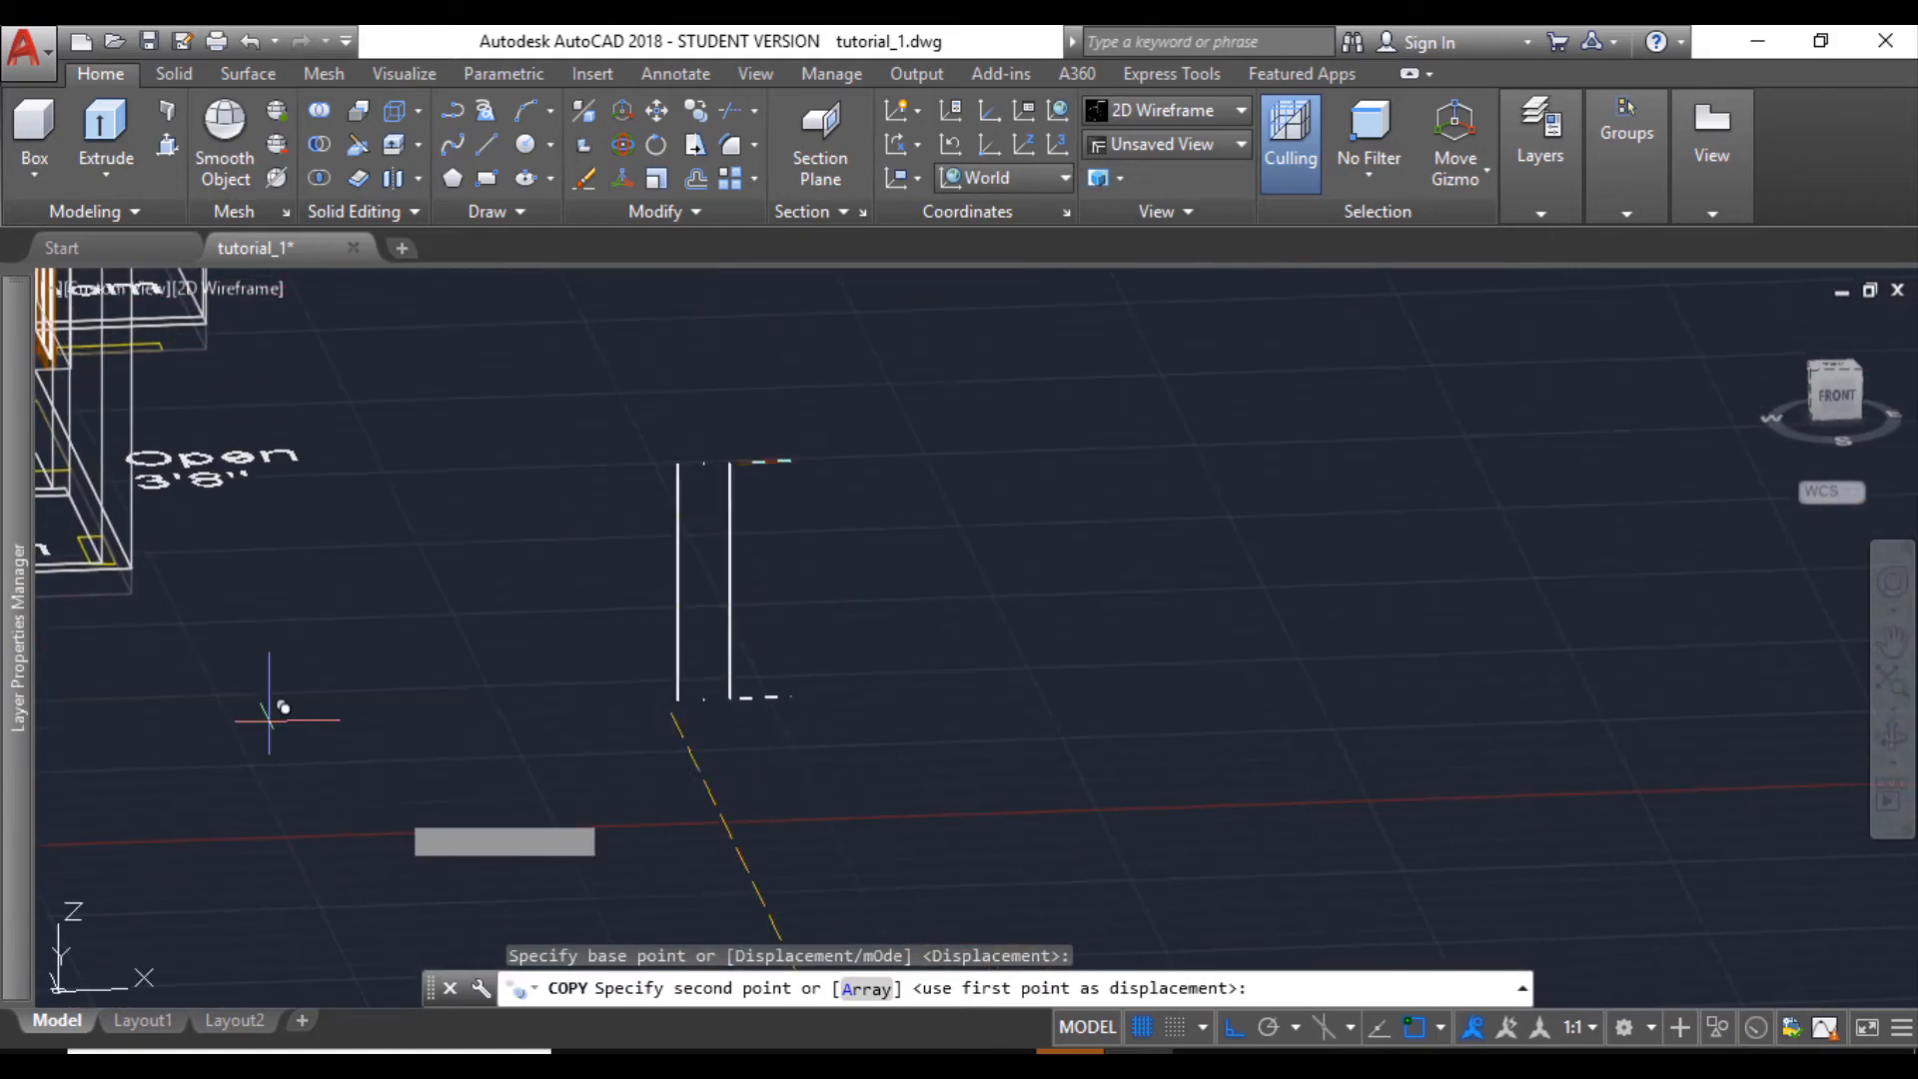
pyautogui.scroll(-4, 274, 717)
pyautogui.moveTo(289, 715); pyautogui.dragTo(879, 604, button='middle')
pyautogui.scroll(5, 586, 408)
pyautogui.scroll(3, 264, 409)
pyautogui.moveTo(266, 424); pyautogui.dragTo(328, 660, button='middle')
pyautogui.scroll(6, 308, 592)
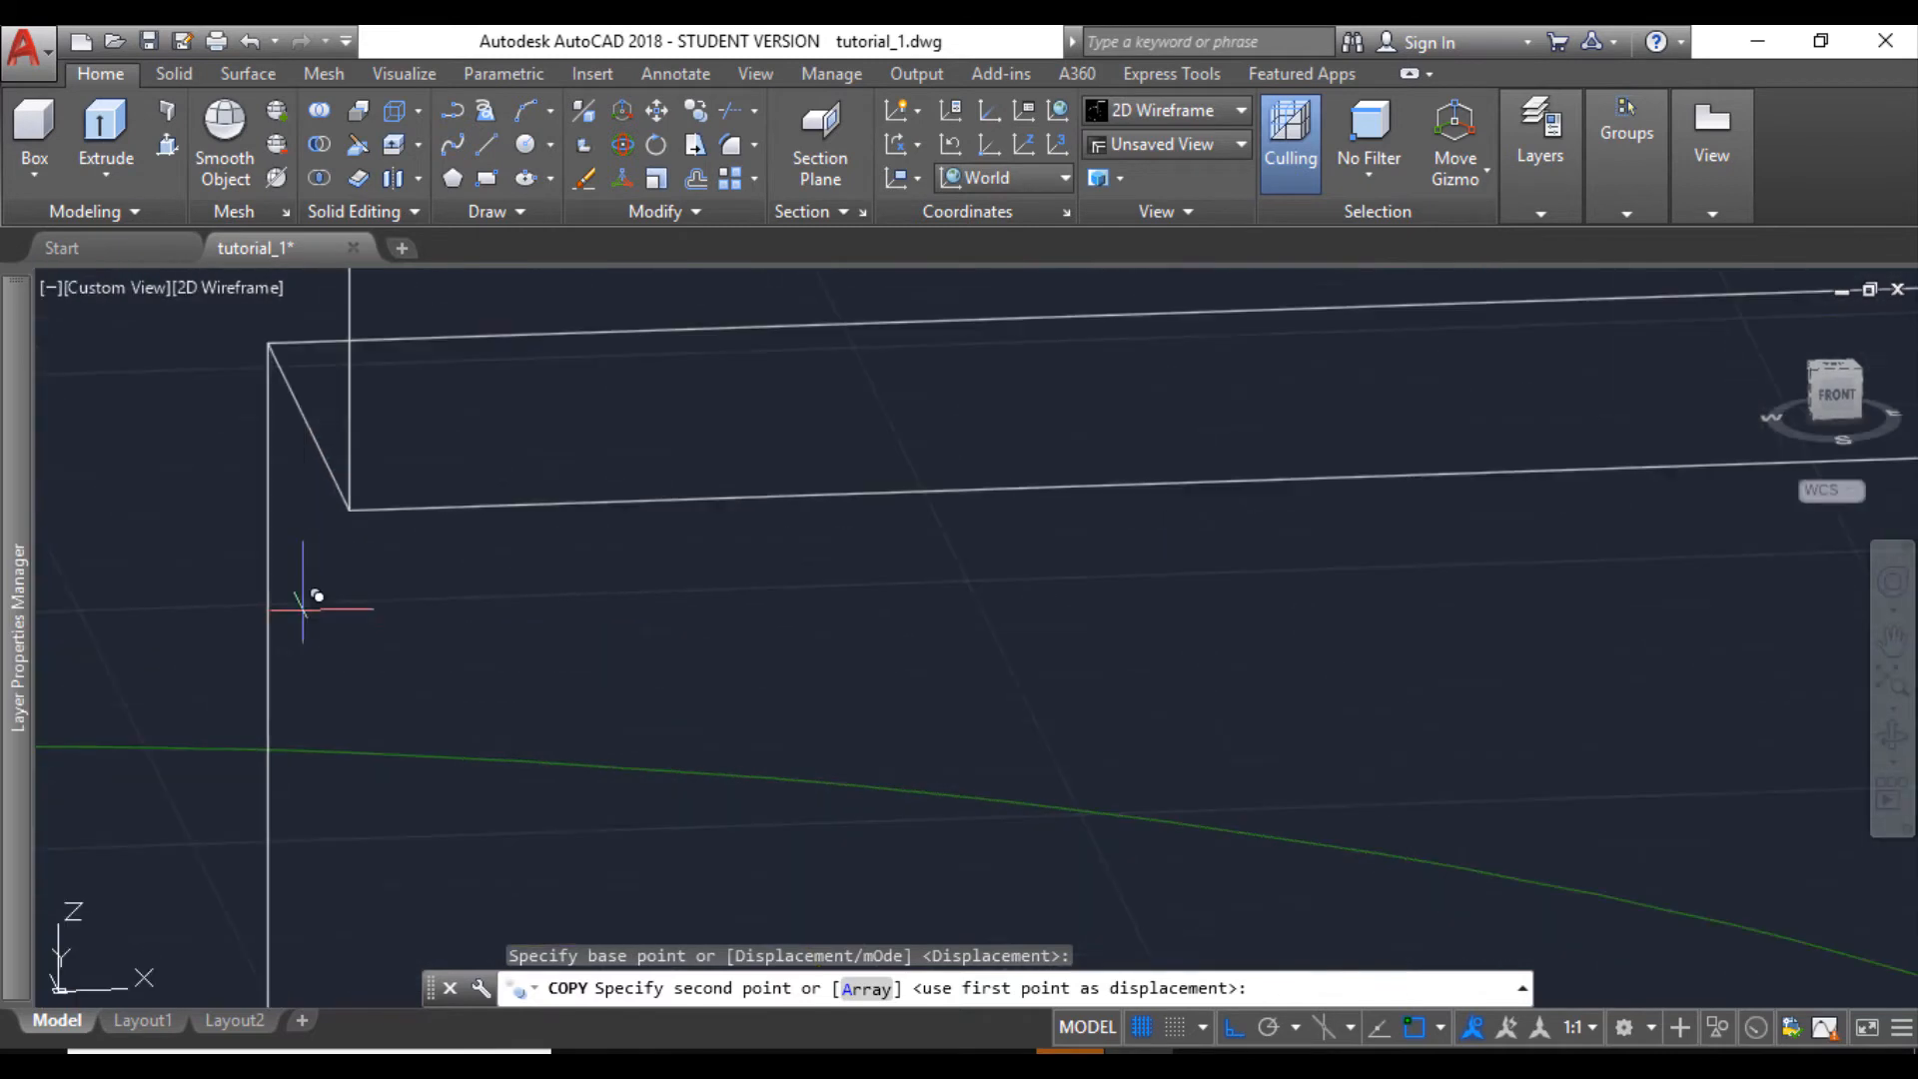
pyautogui.click(308, 428)
pyautogui.scroll(-5, 463, 609)
pyautogui.scroll(4, 459, 620)
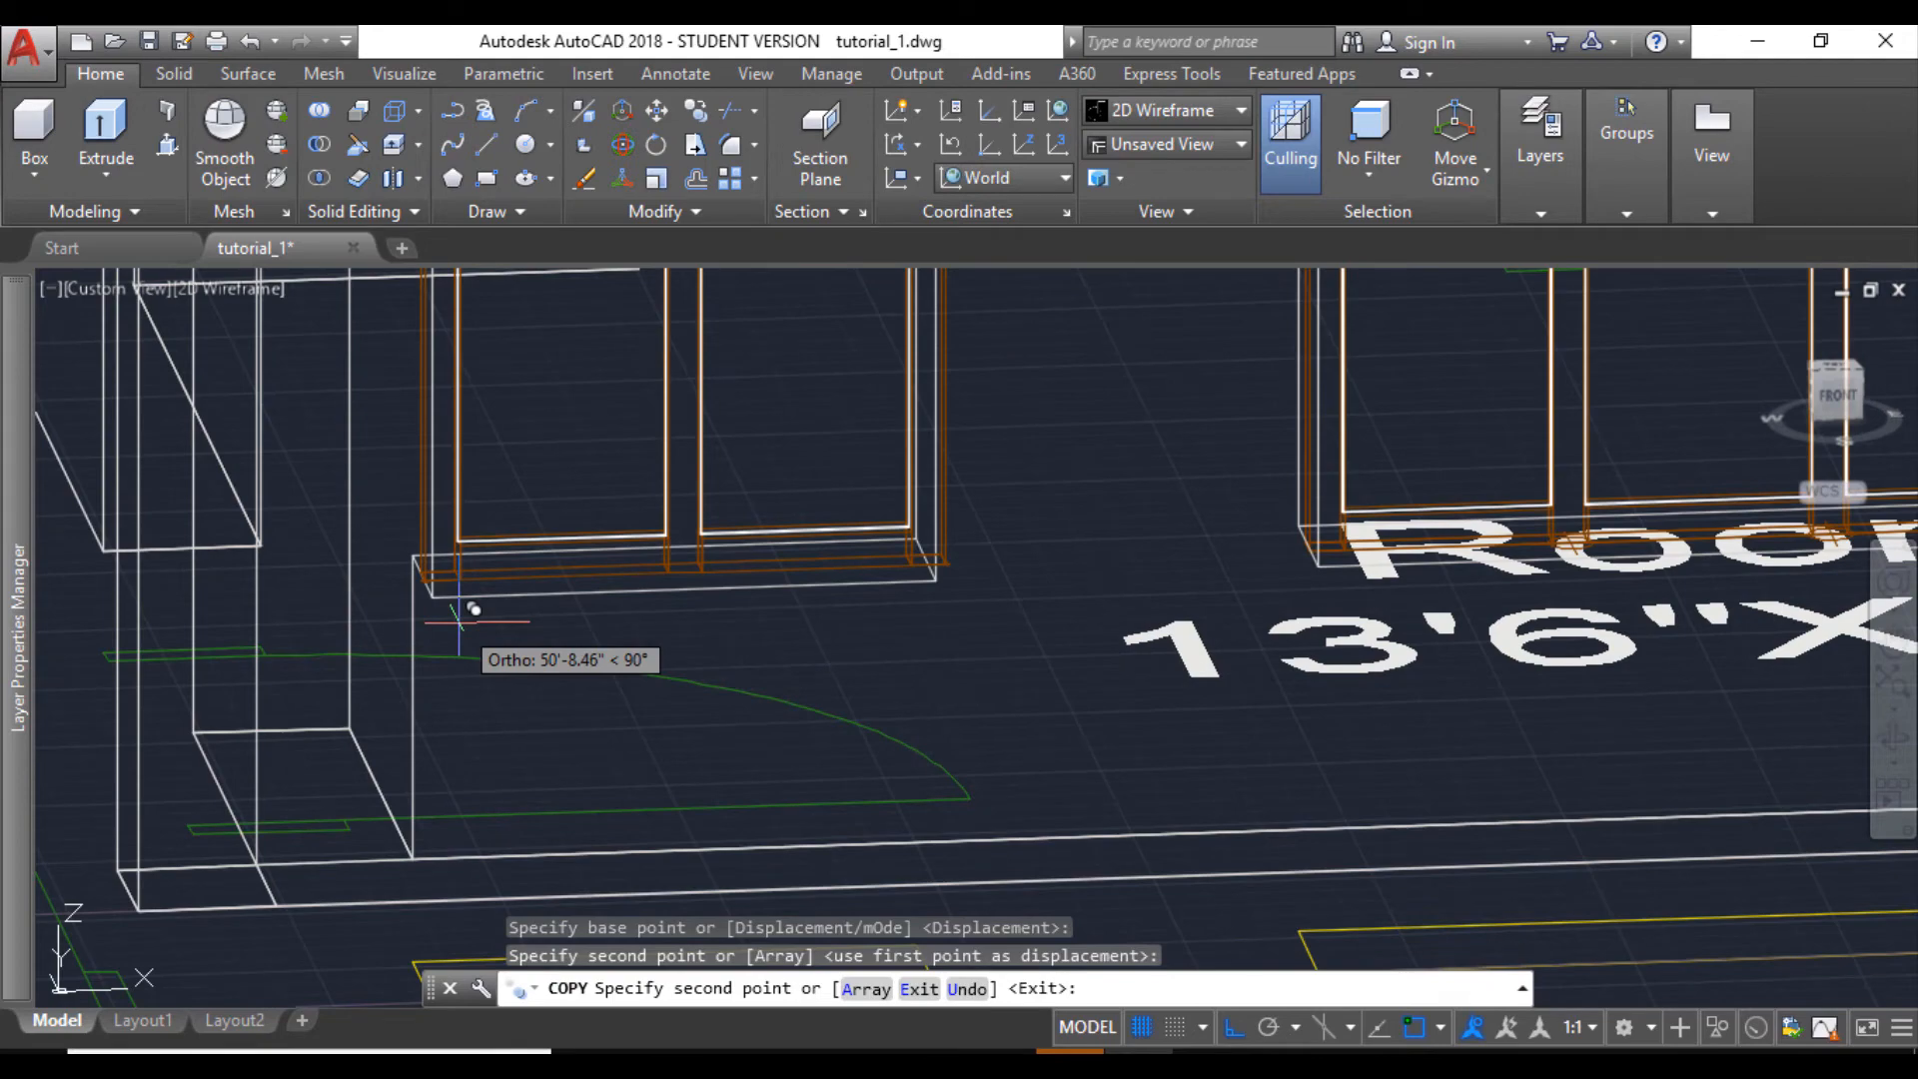
pyautogui.press('Escape')
# - Check the copied window's lower corners against the opening and set the visual style to Shaded with edges
pyautogui.scroll(2, 913, 569)
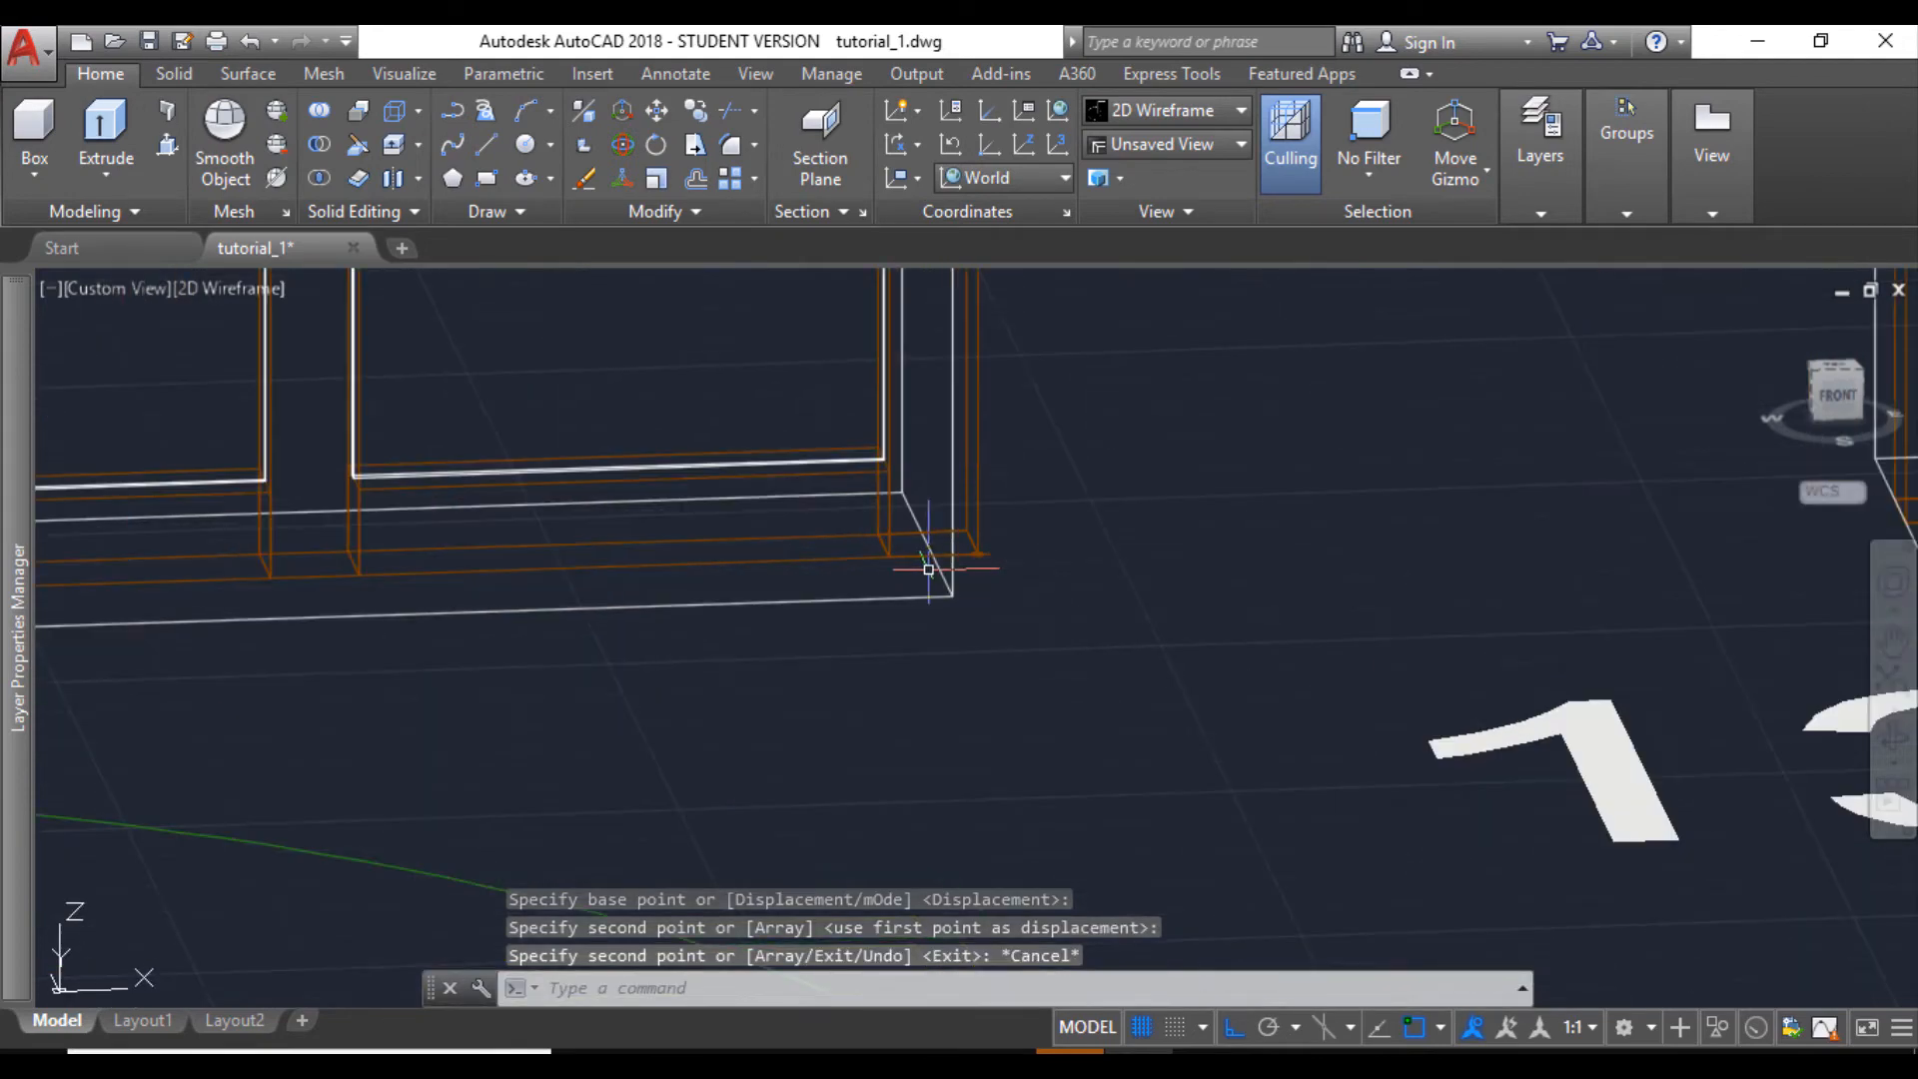
pyautogui.scroll(-2, 836, 584)
pyautogui.scroll(3, 412, 614)
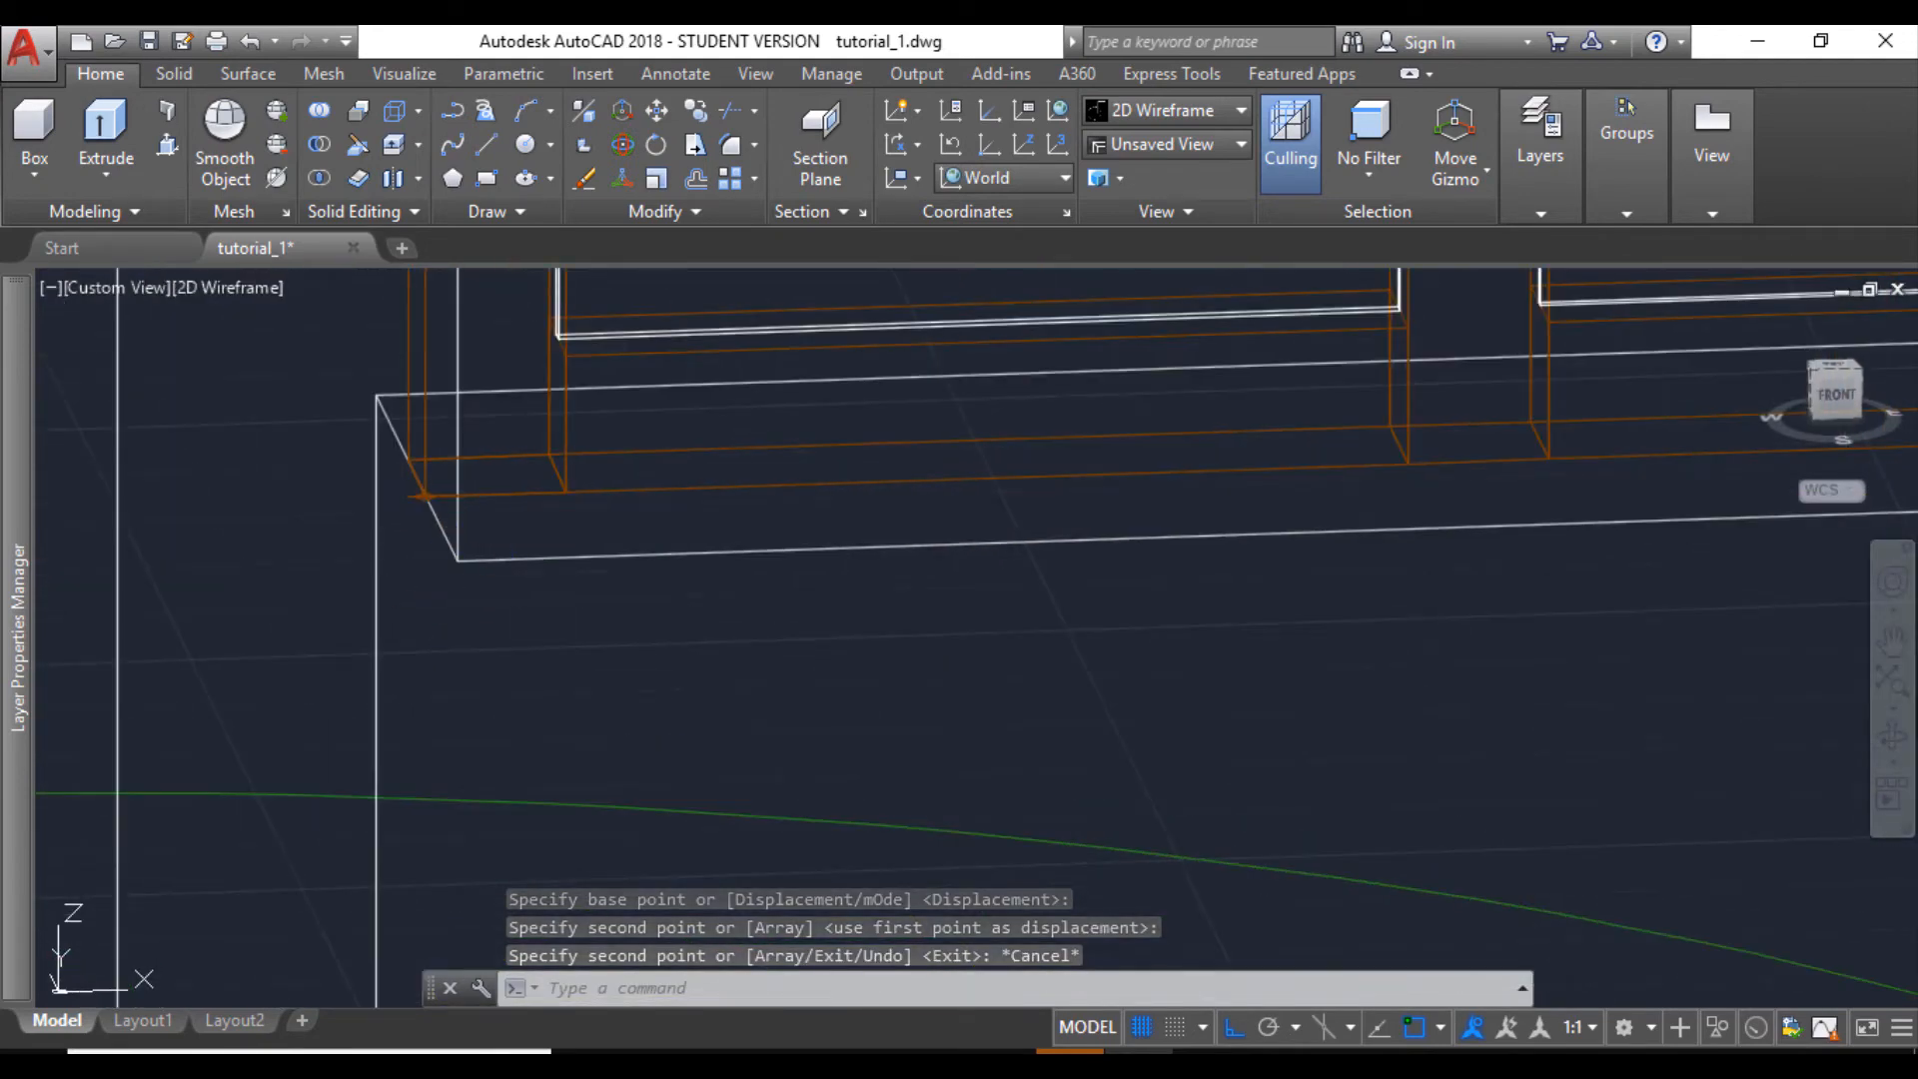
pyautogui.scroll(-3, 514, 602)
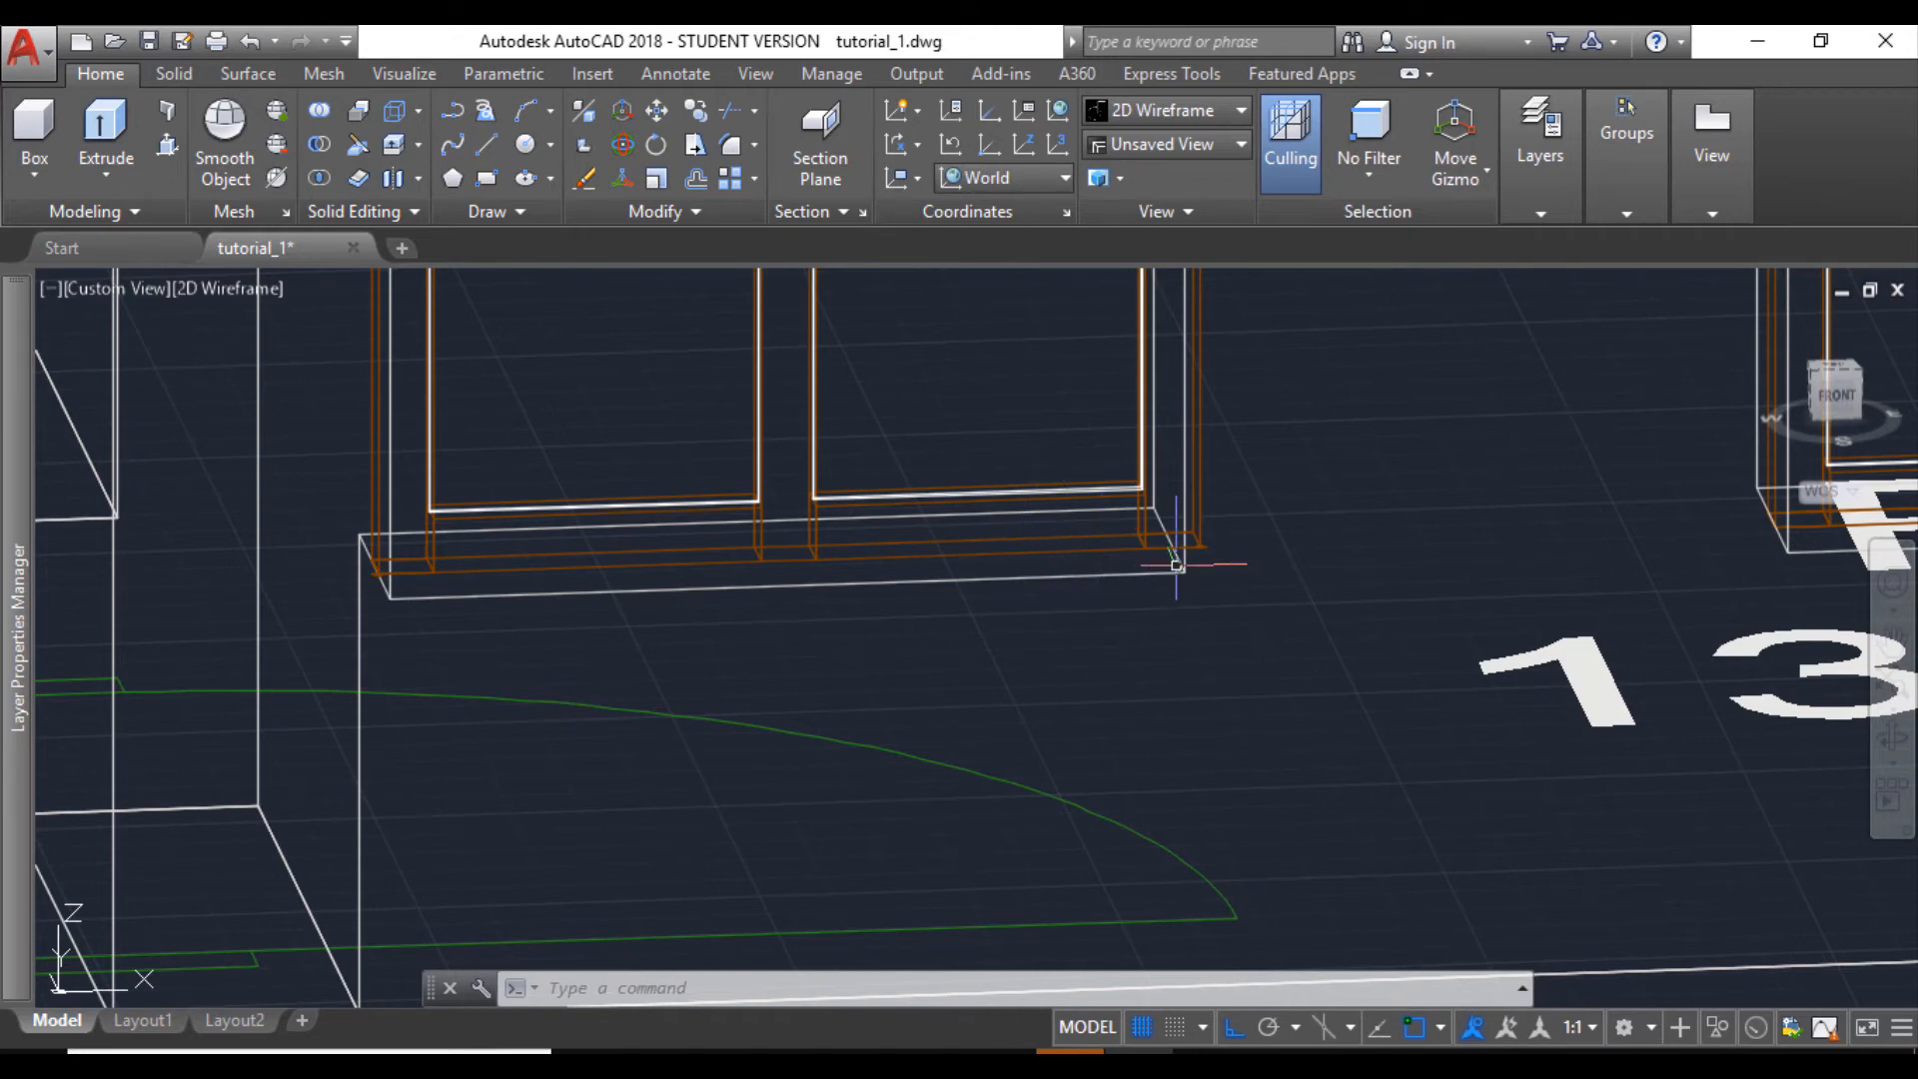
pyautogui.click(220, 295)
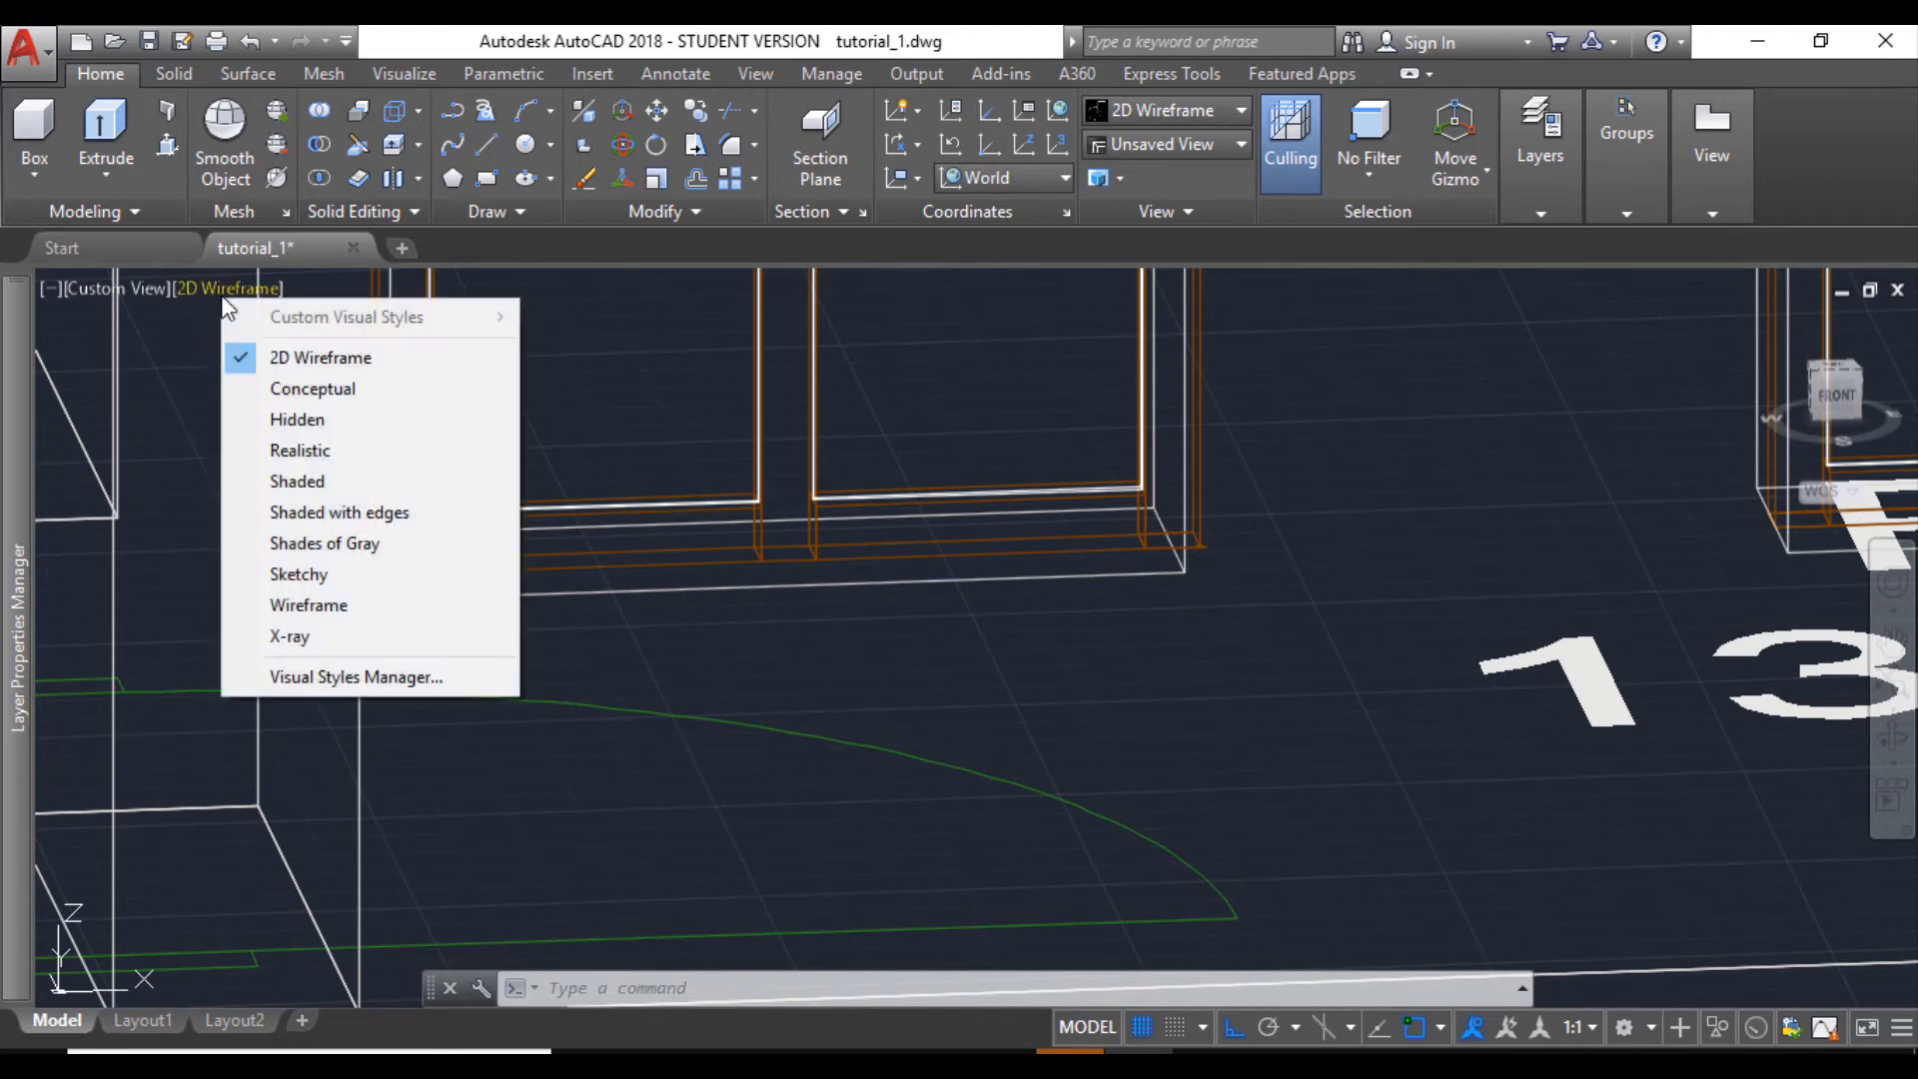
pyautogui.click(321, 510)
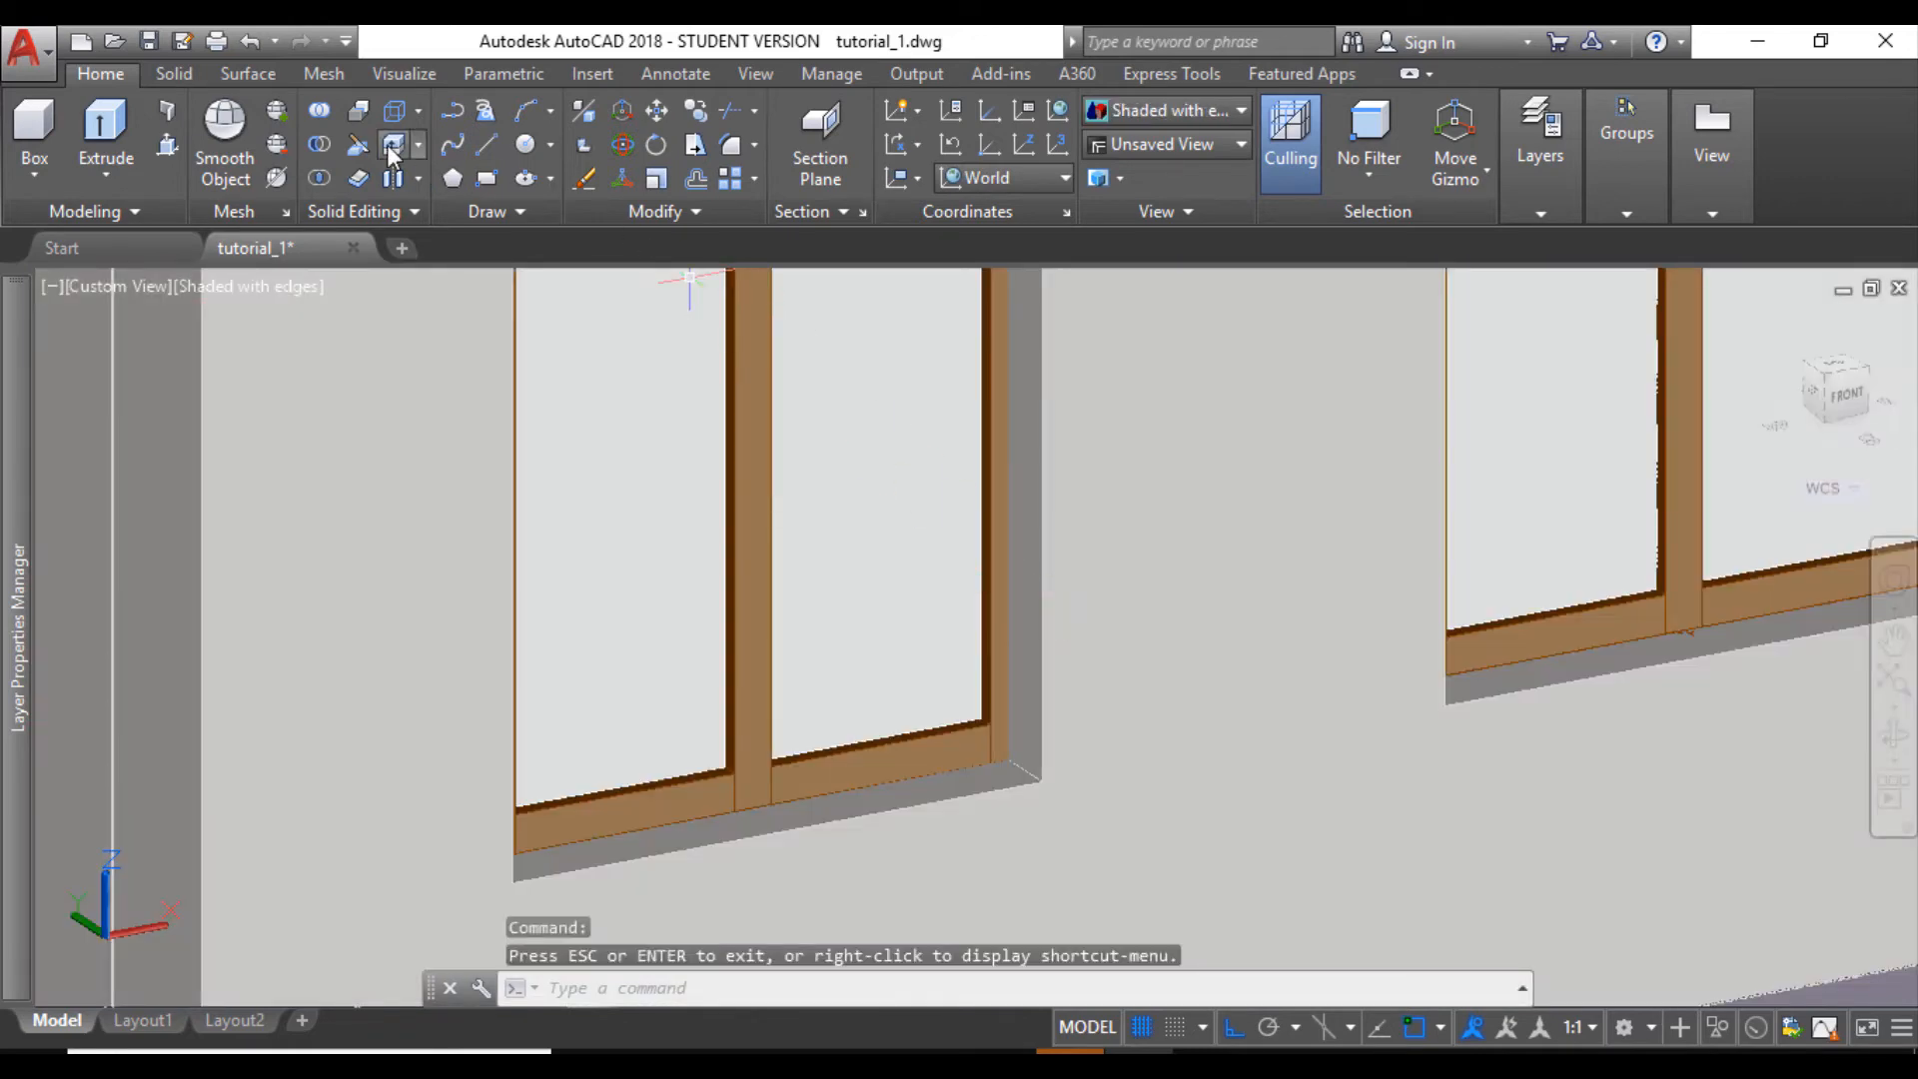
# - Move the small opening's right side face 1" outward along the wall with Move Faces
pyautogui.click(418, 146)
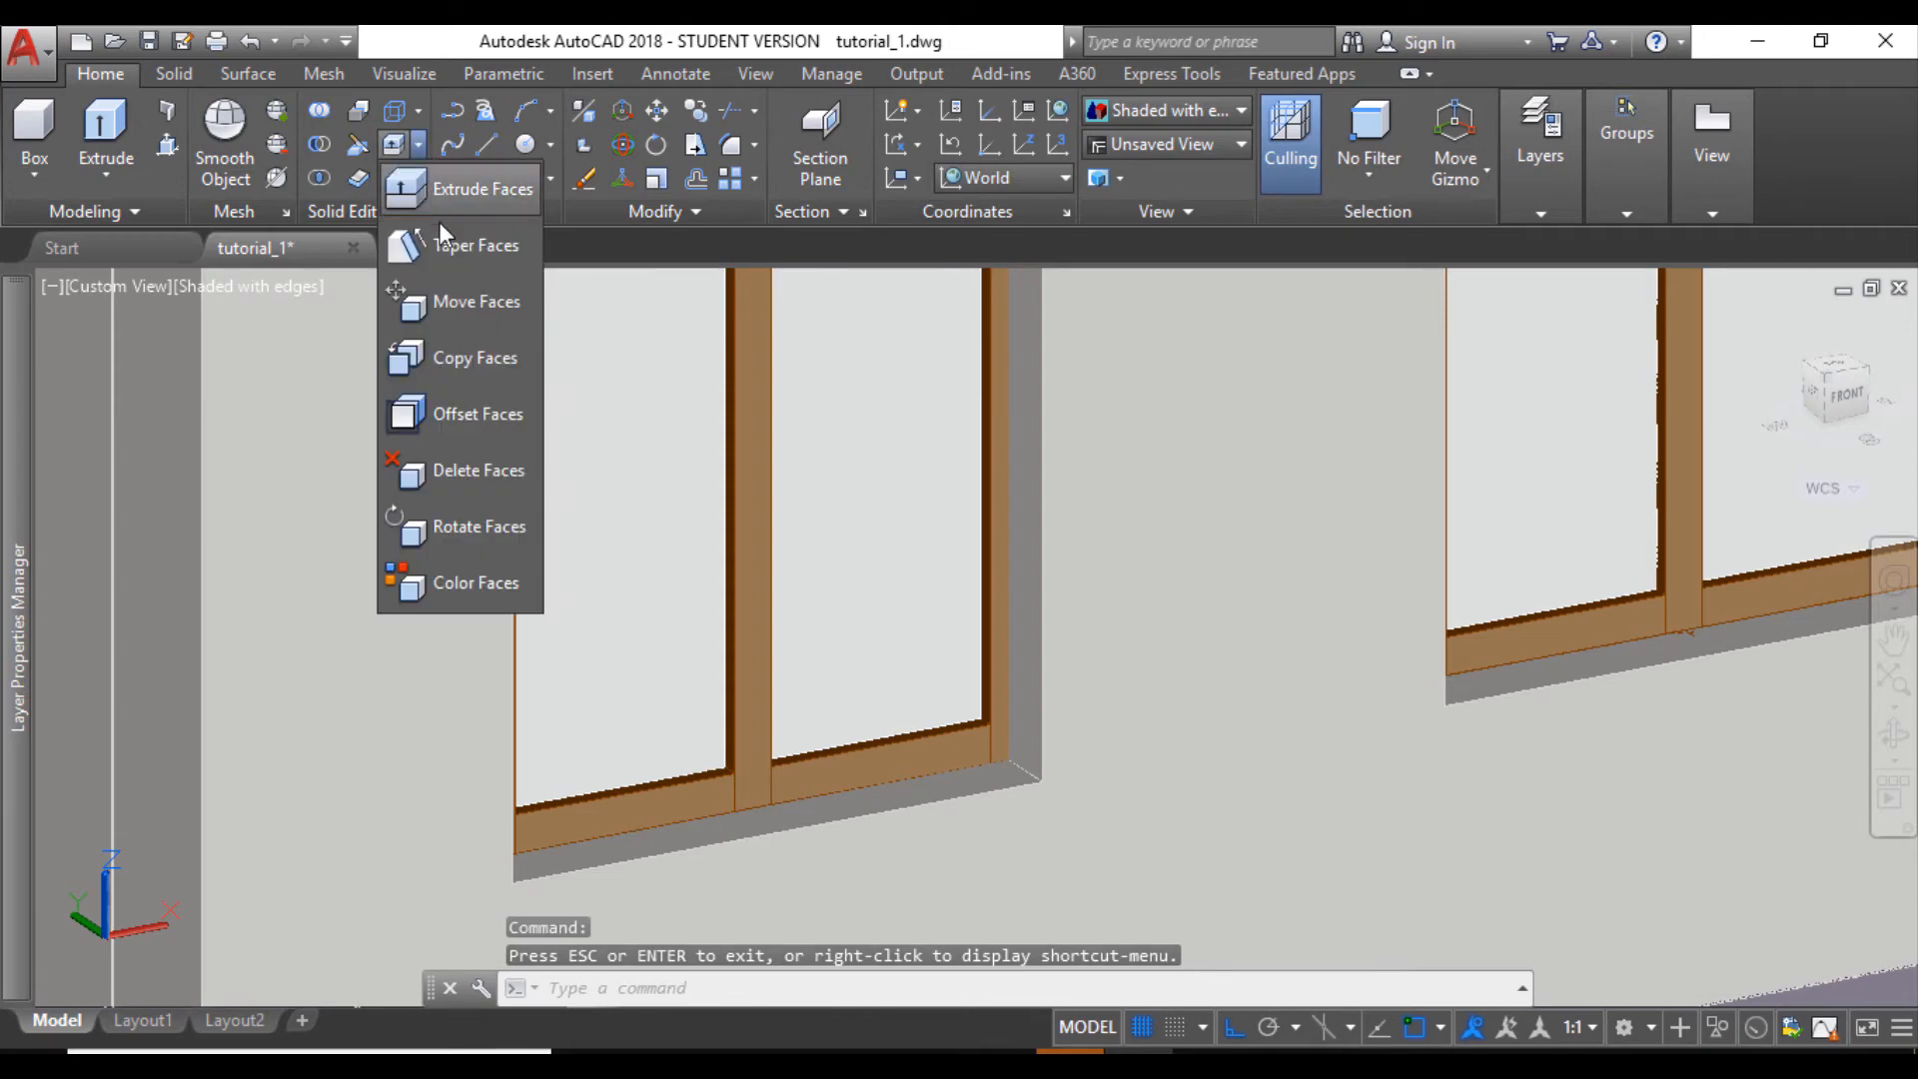
pyautogui.click(446, 302)
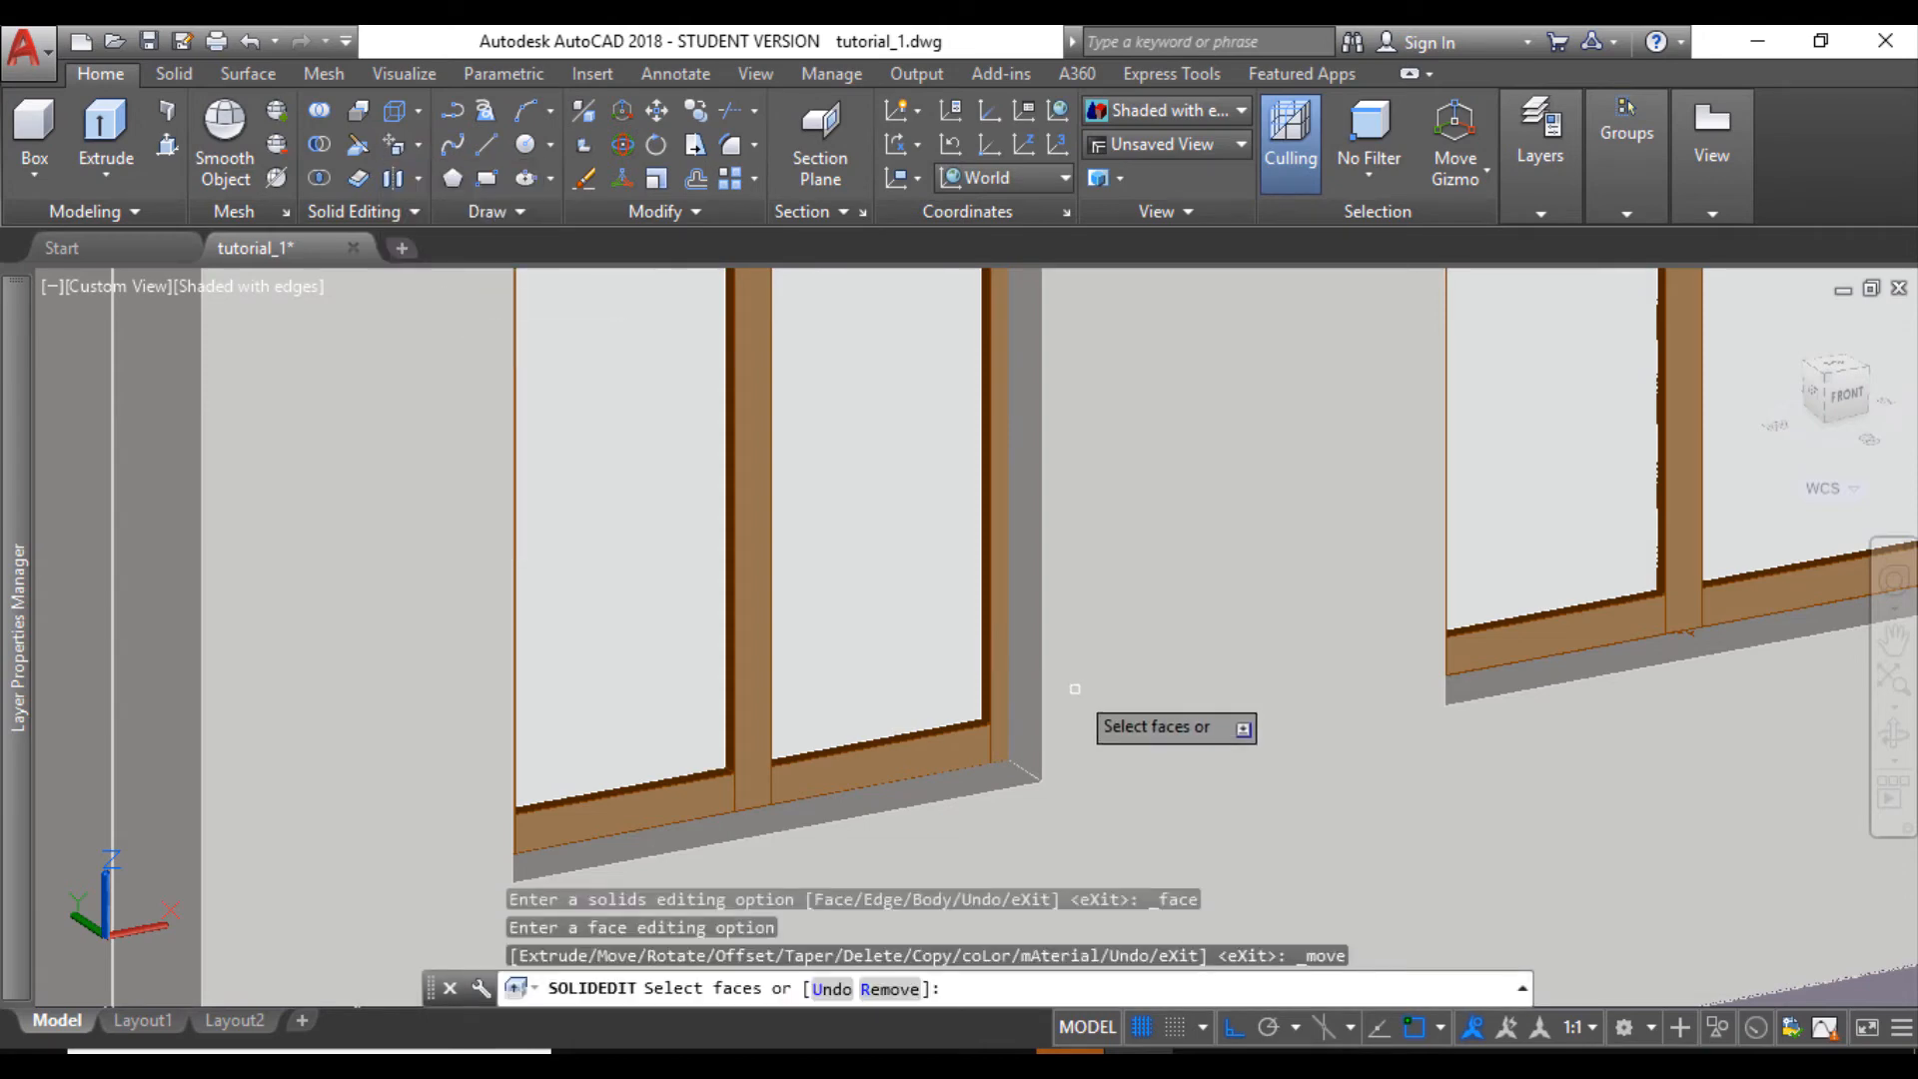
pyautogui.scroll(3, 1010, 659)
pyautogui.click(1049, 618)
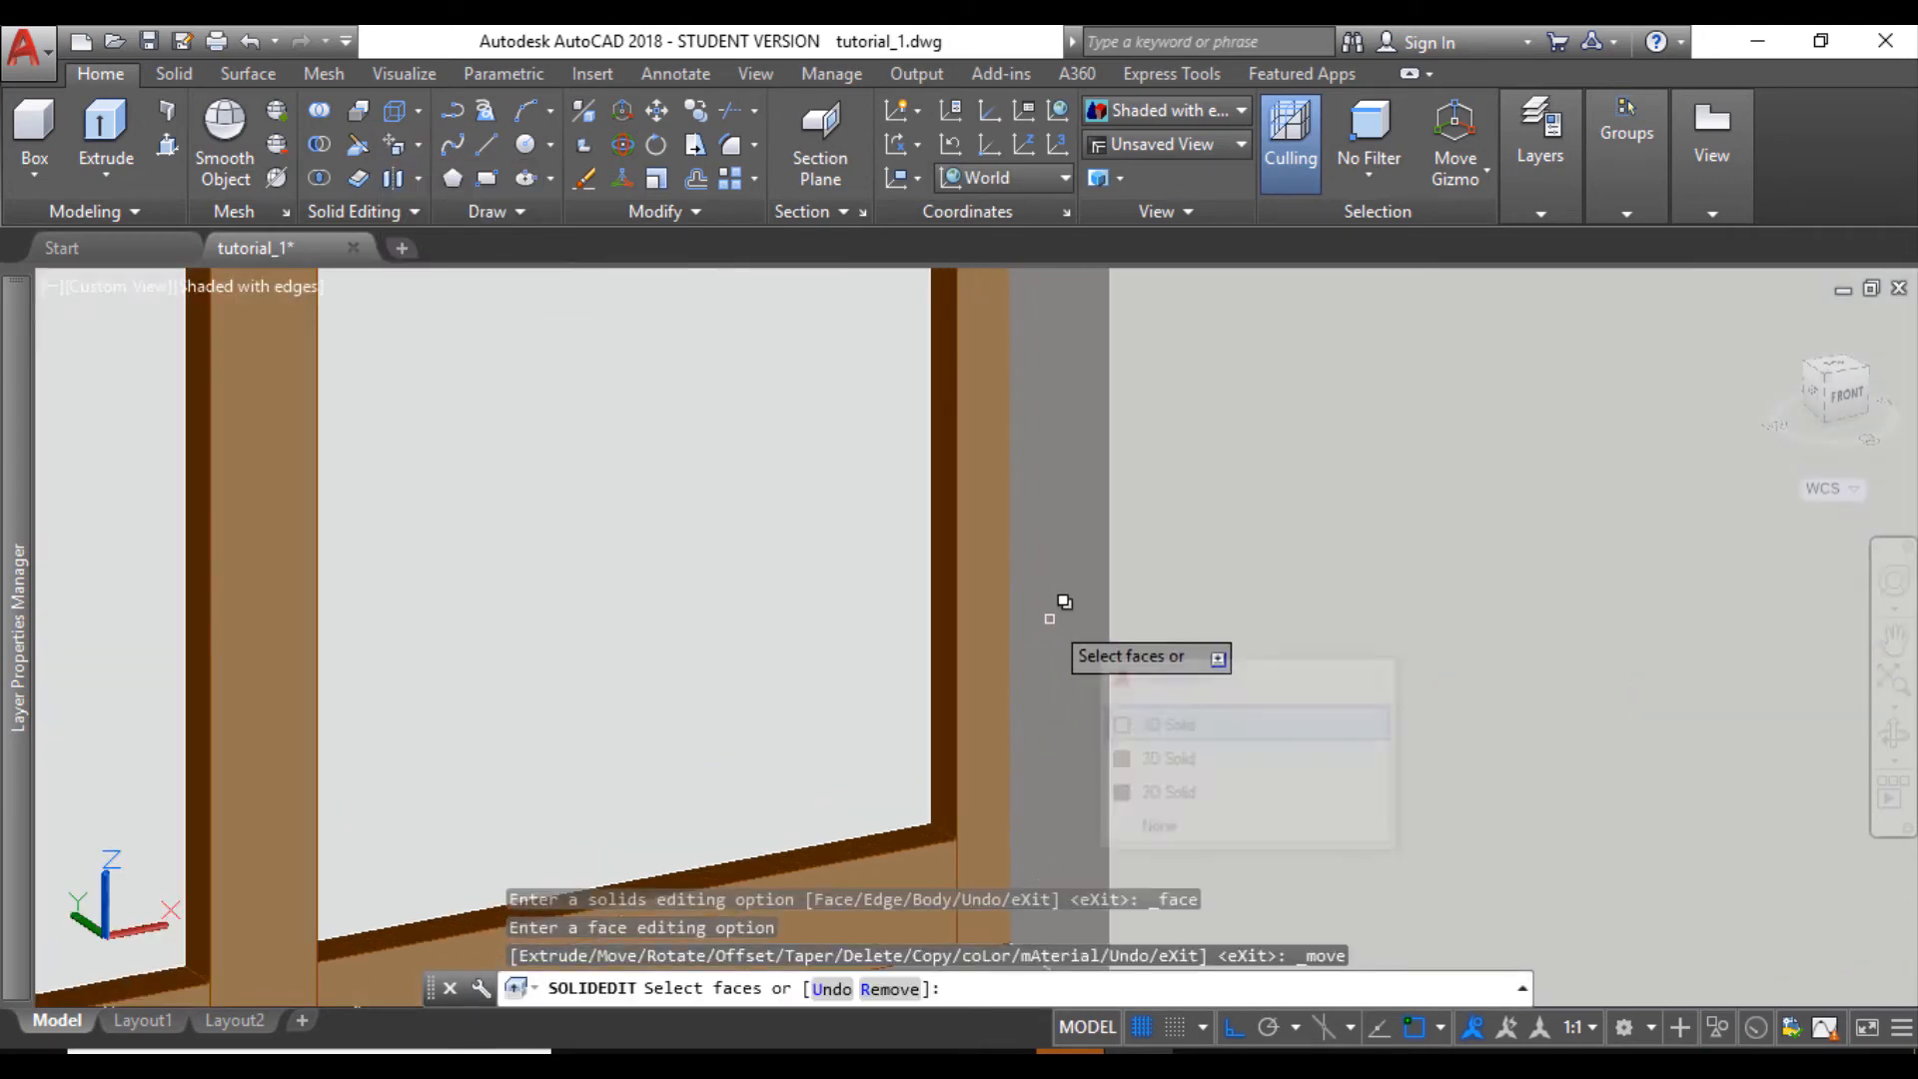
pyautogui.scroll(-2, 1049, 620)
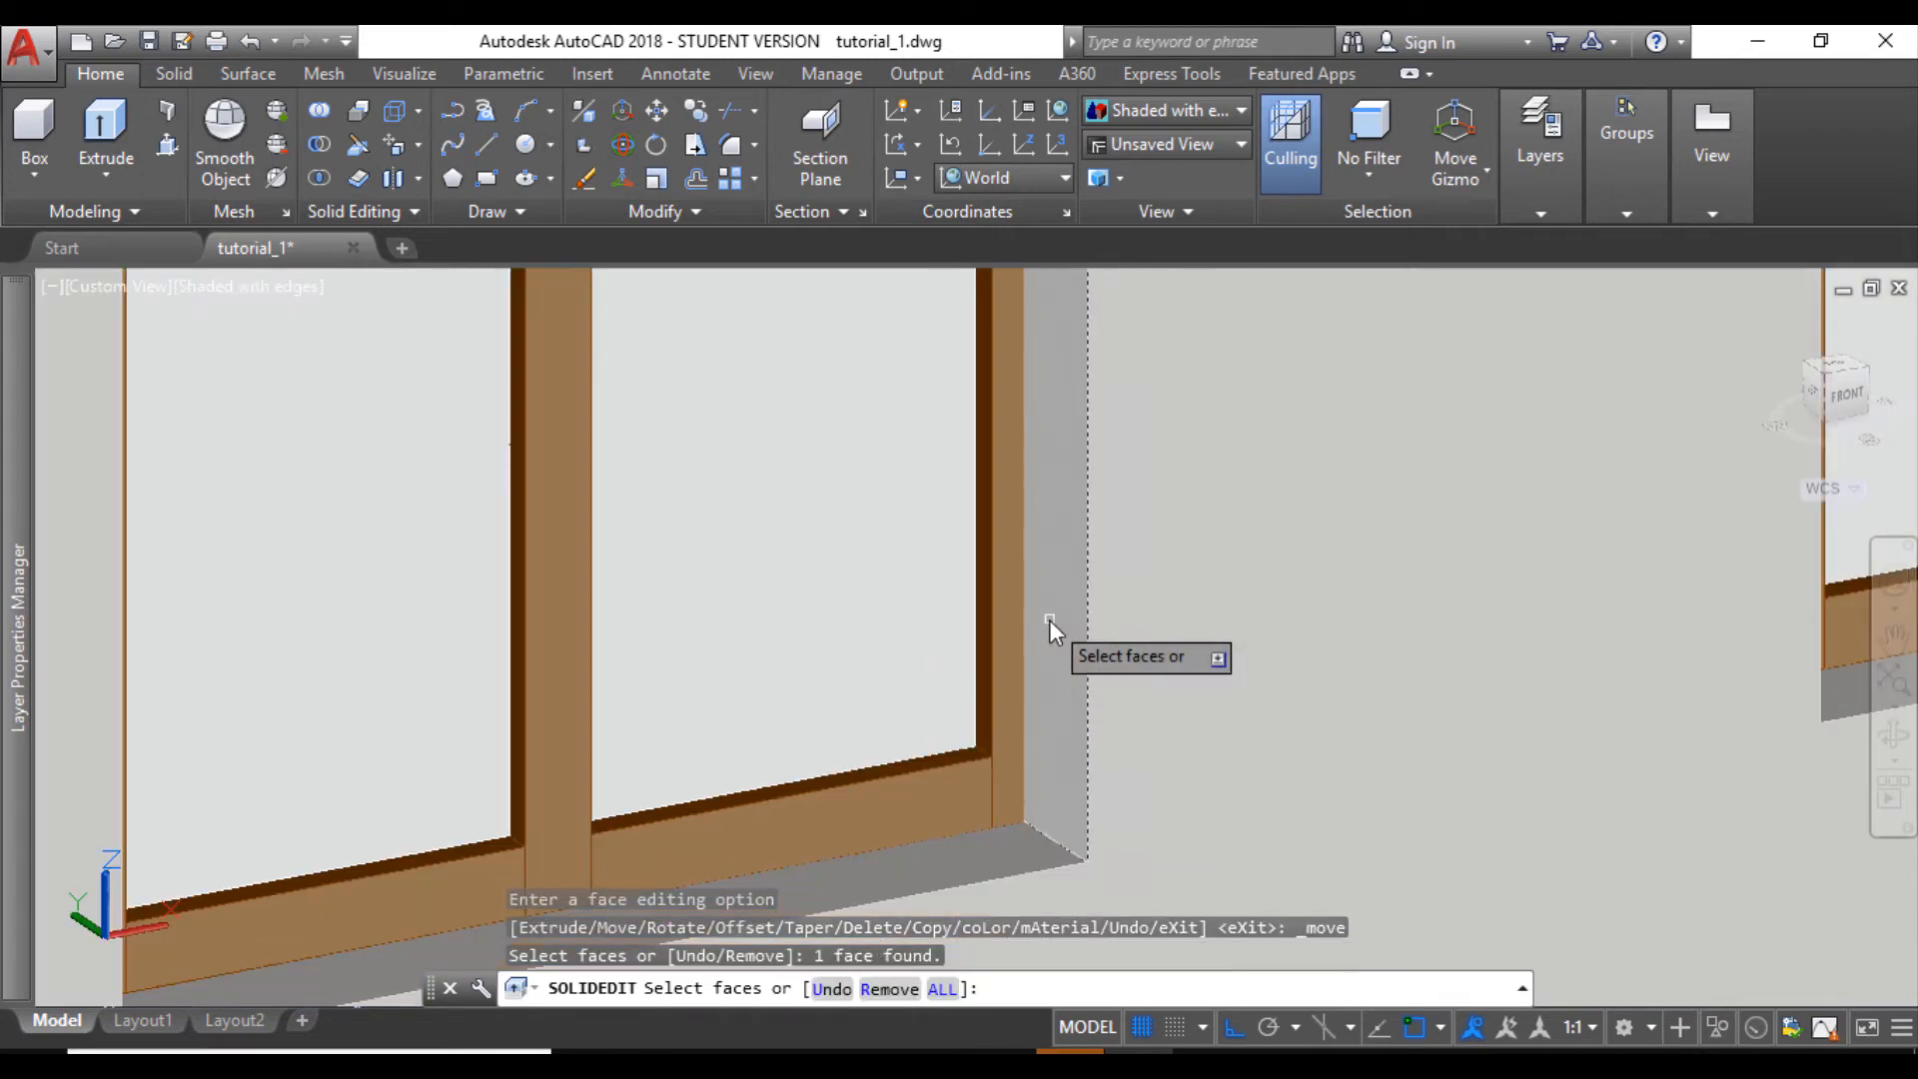
pyautogui.press('Return')
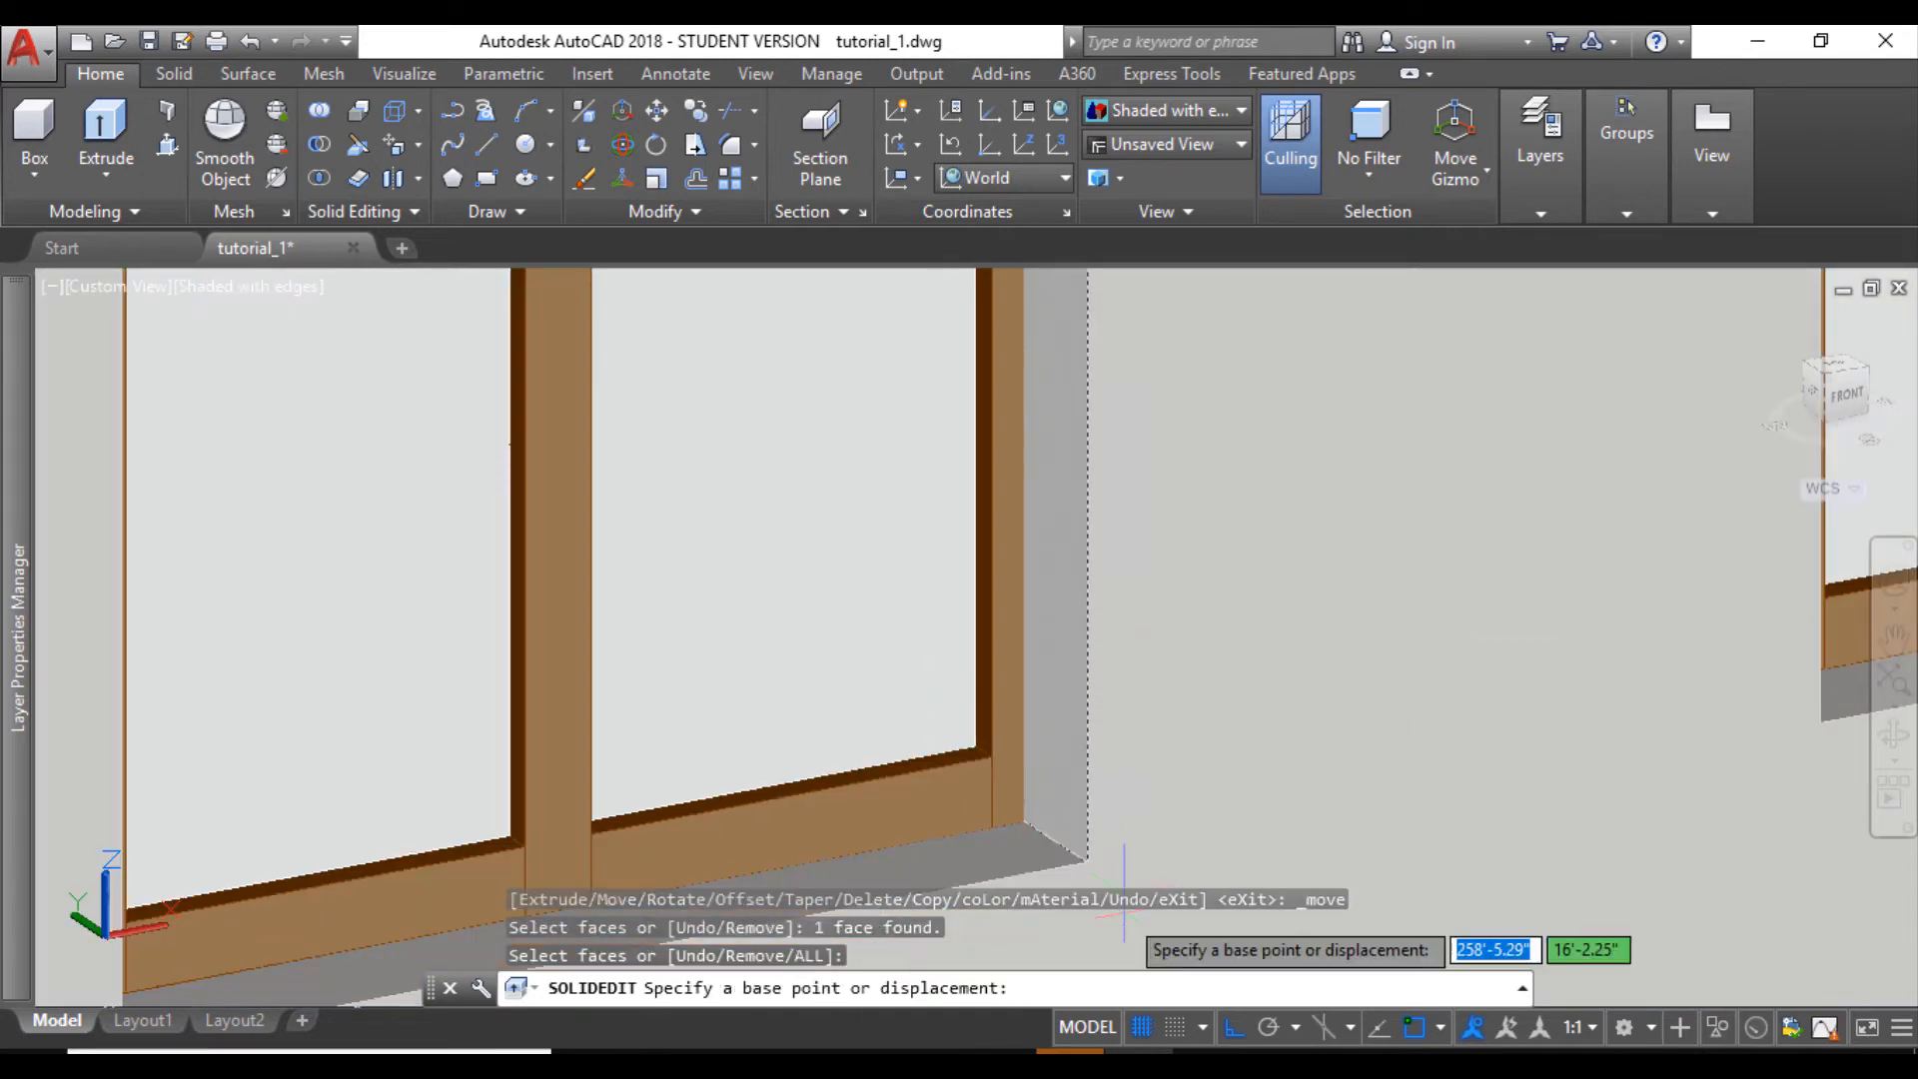
pyautogui.moveTo(1086, 857); pyautogui.dragTo(1079, 822, button='middle')
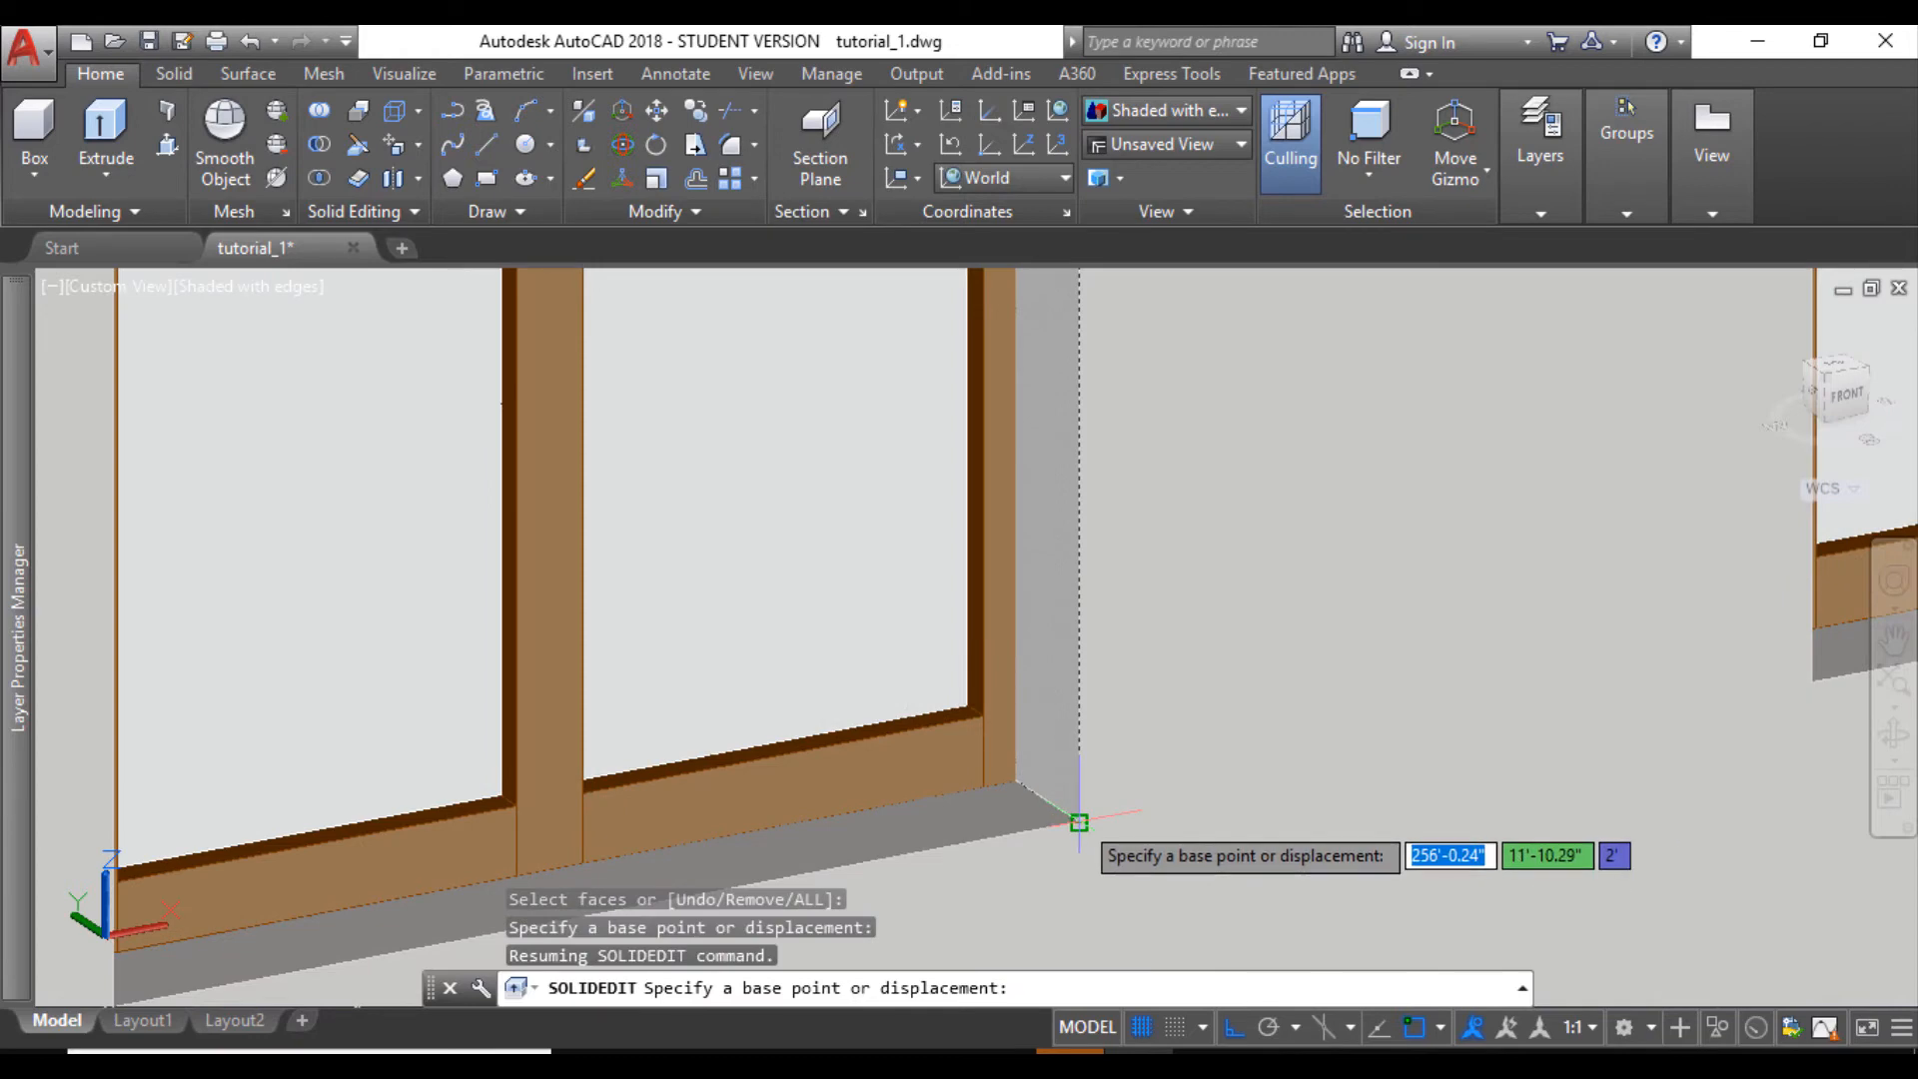
pyautogui.click(1079, 822)
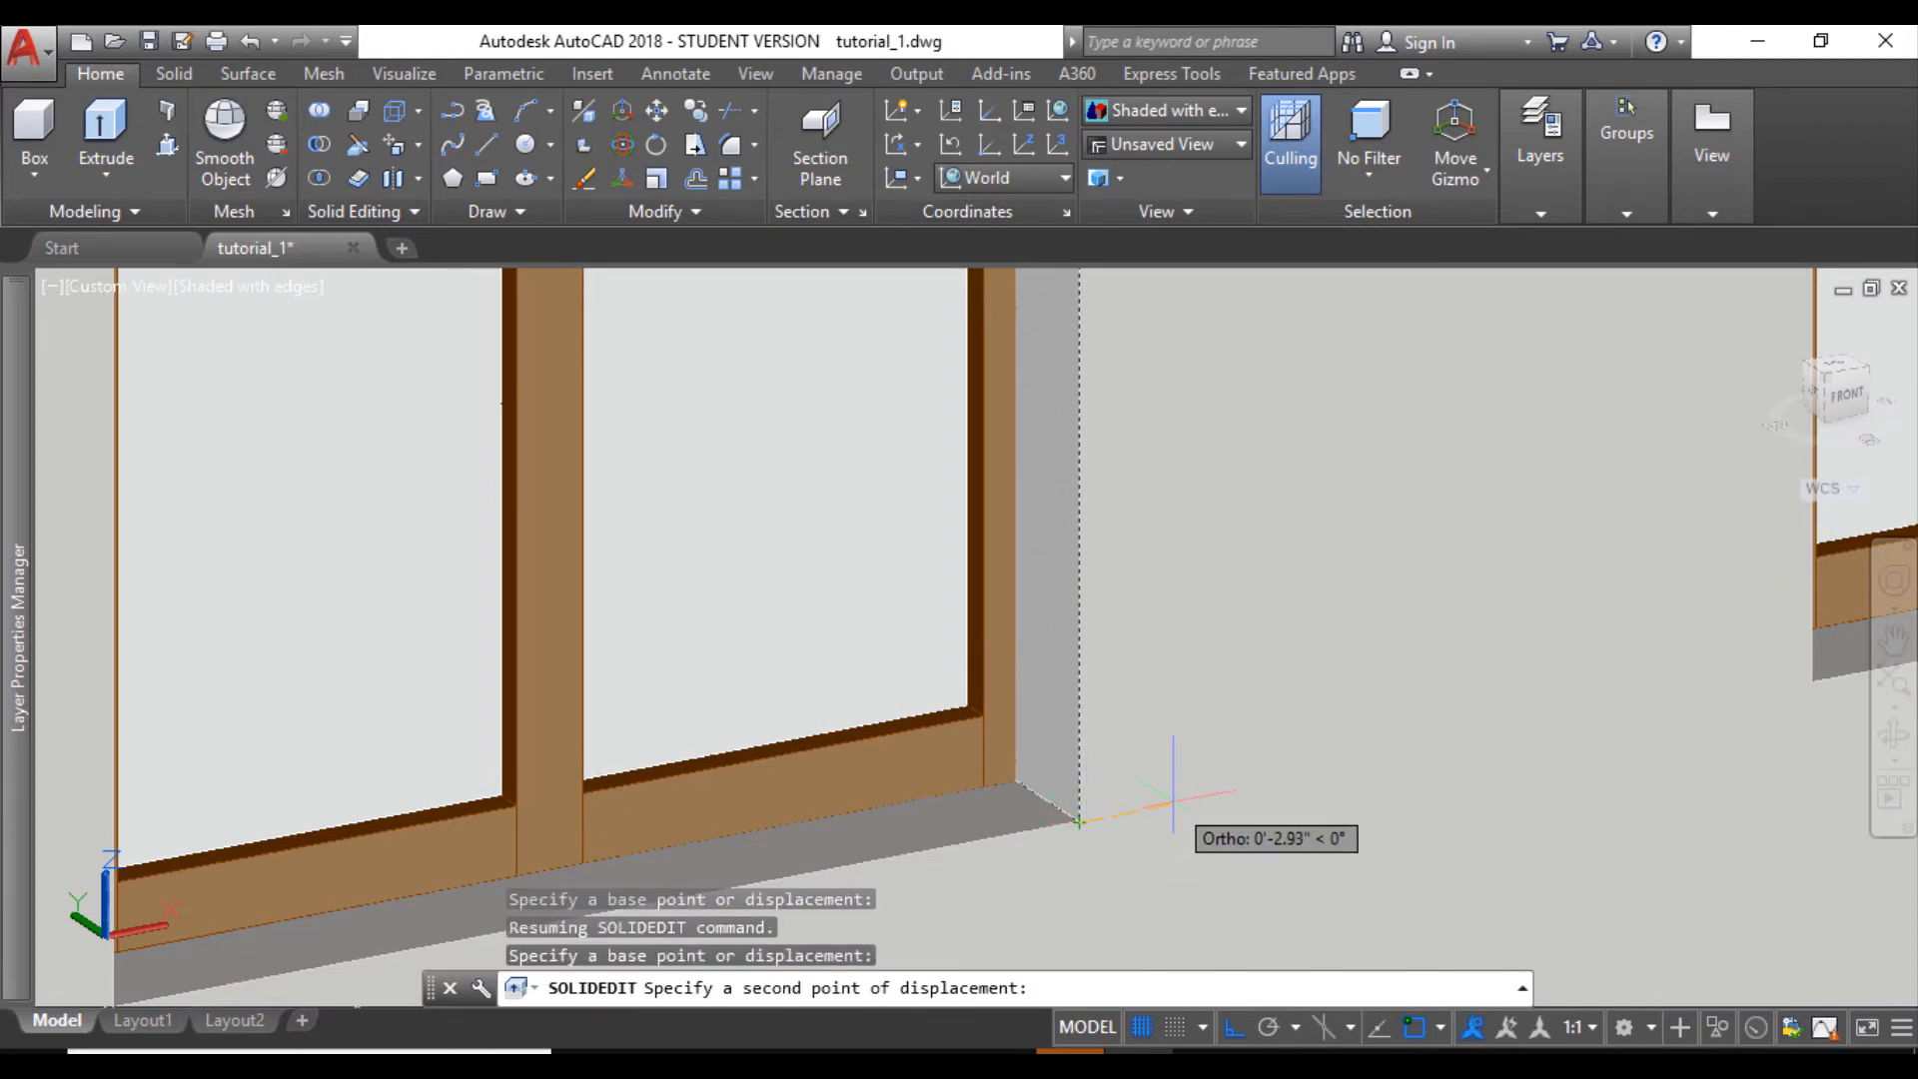
pyautogui.write('1')
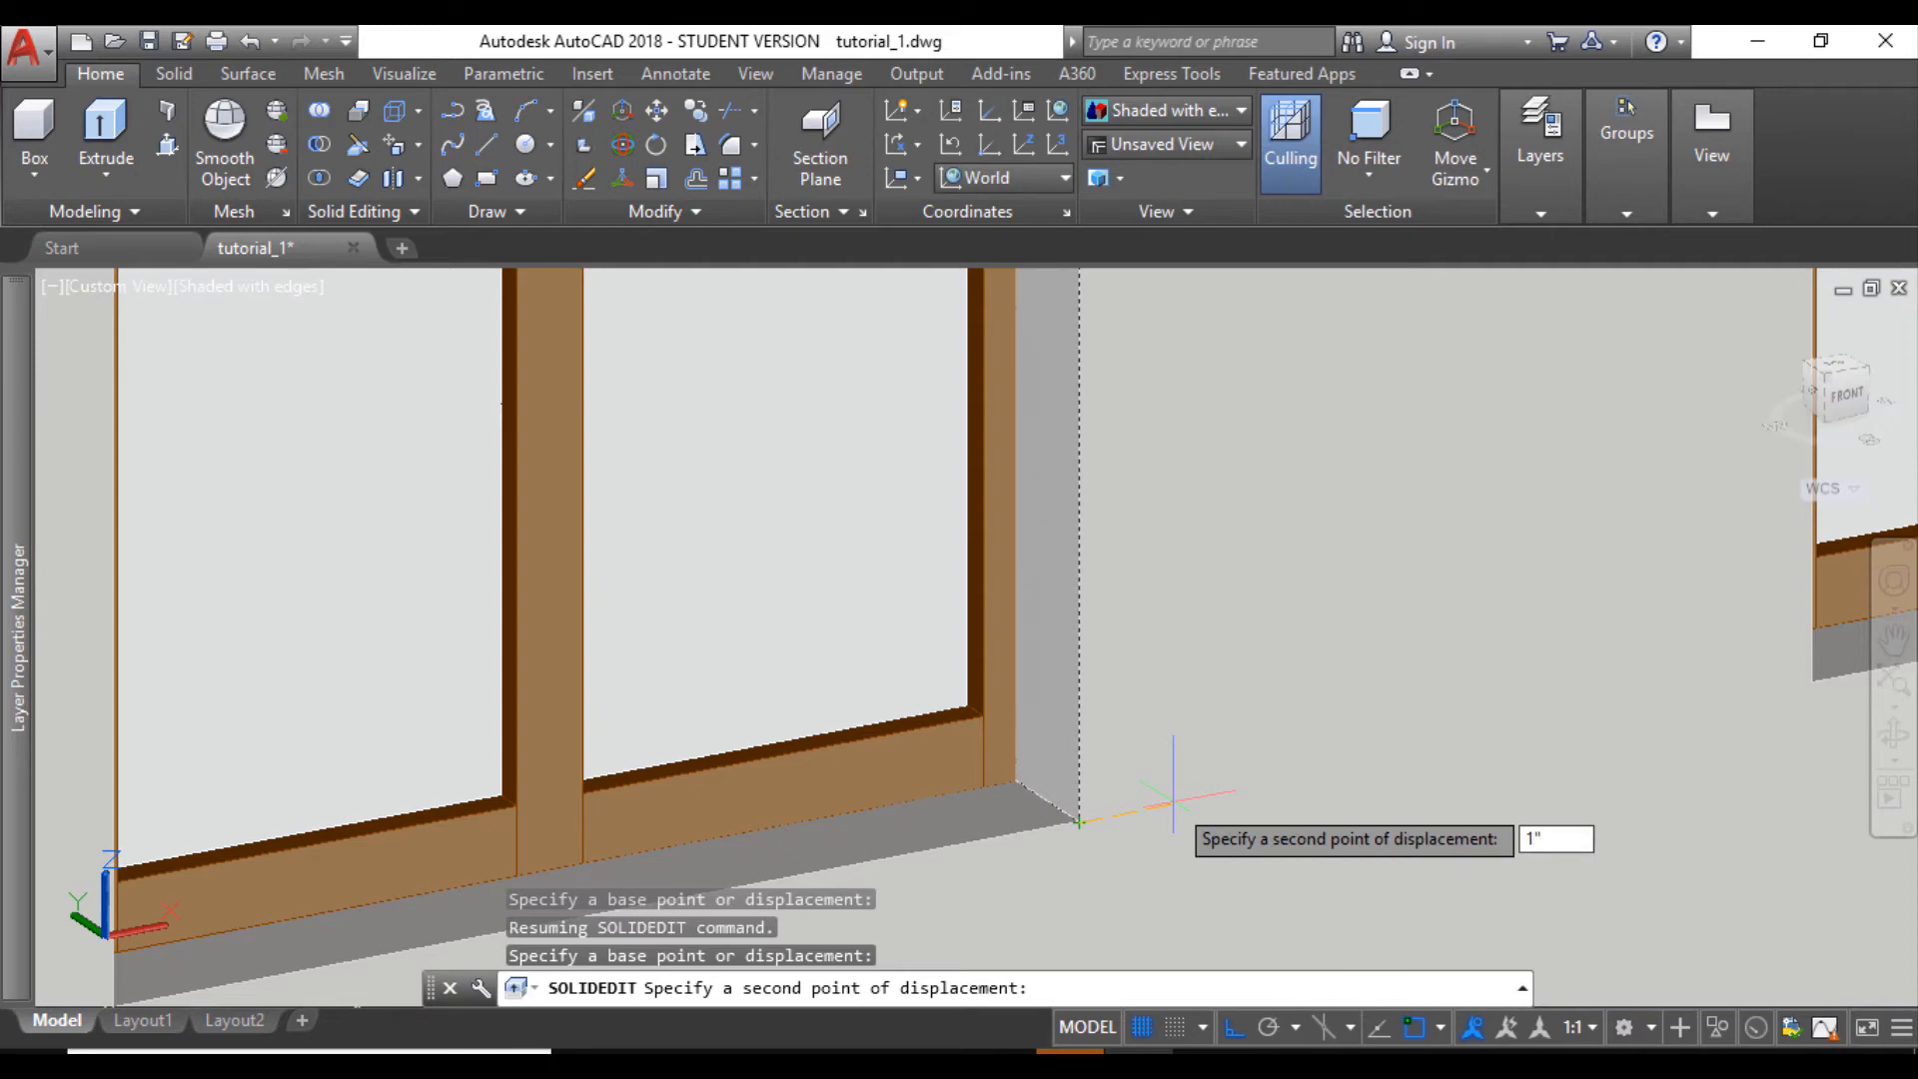
pyautogui.press('Return')
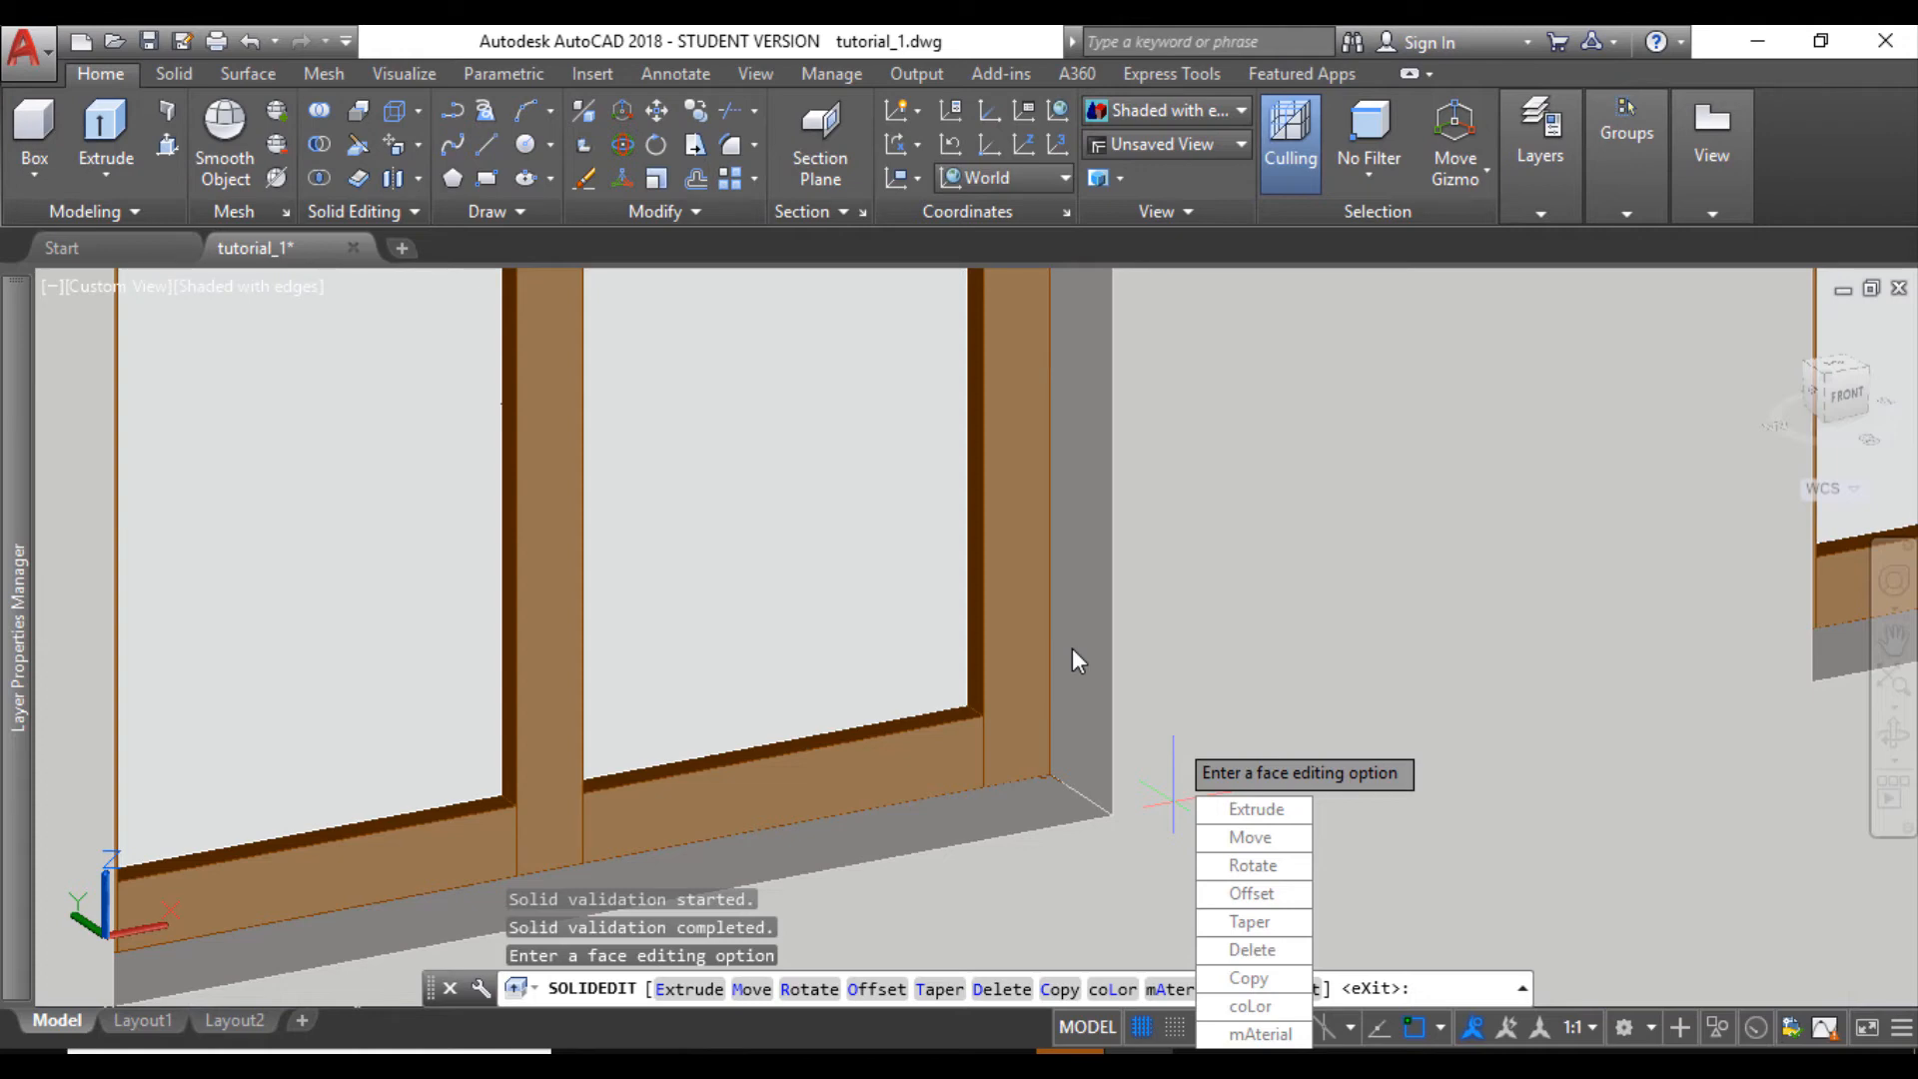
# - Set the visual style to 2D Wireframe and inspect how both ends of the two-part window sit in the widened opening
pyautogui.press('Escape')
pyautogui.click(278, 294)
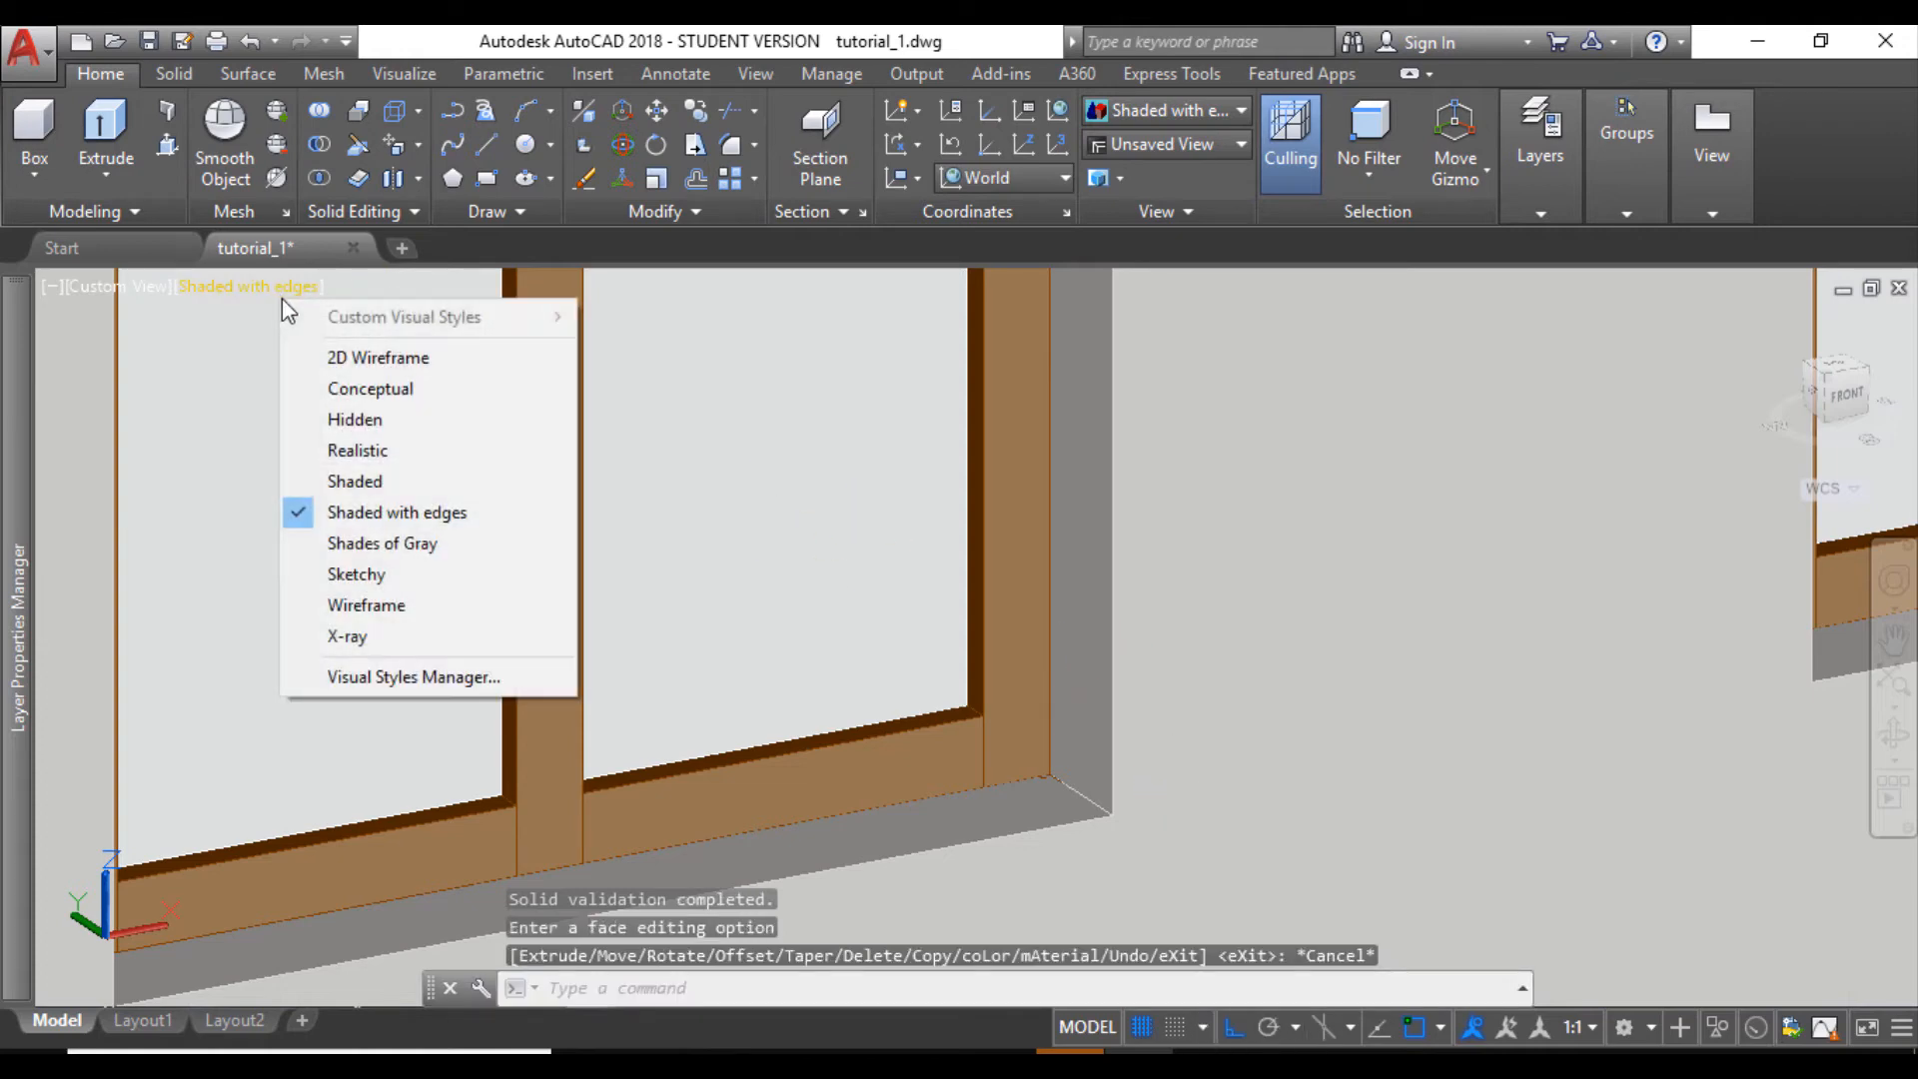
pyautogui.click(335, 356)
pyautogui.scroll(5, 1059, 824)
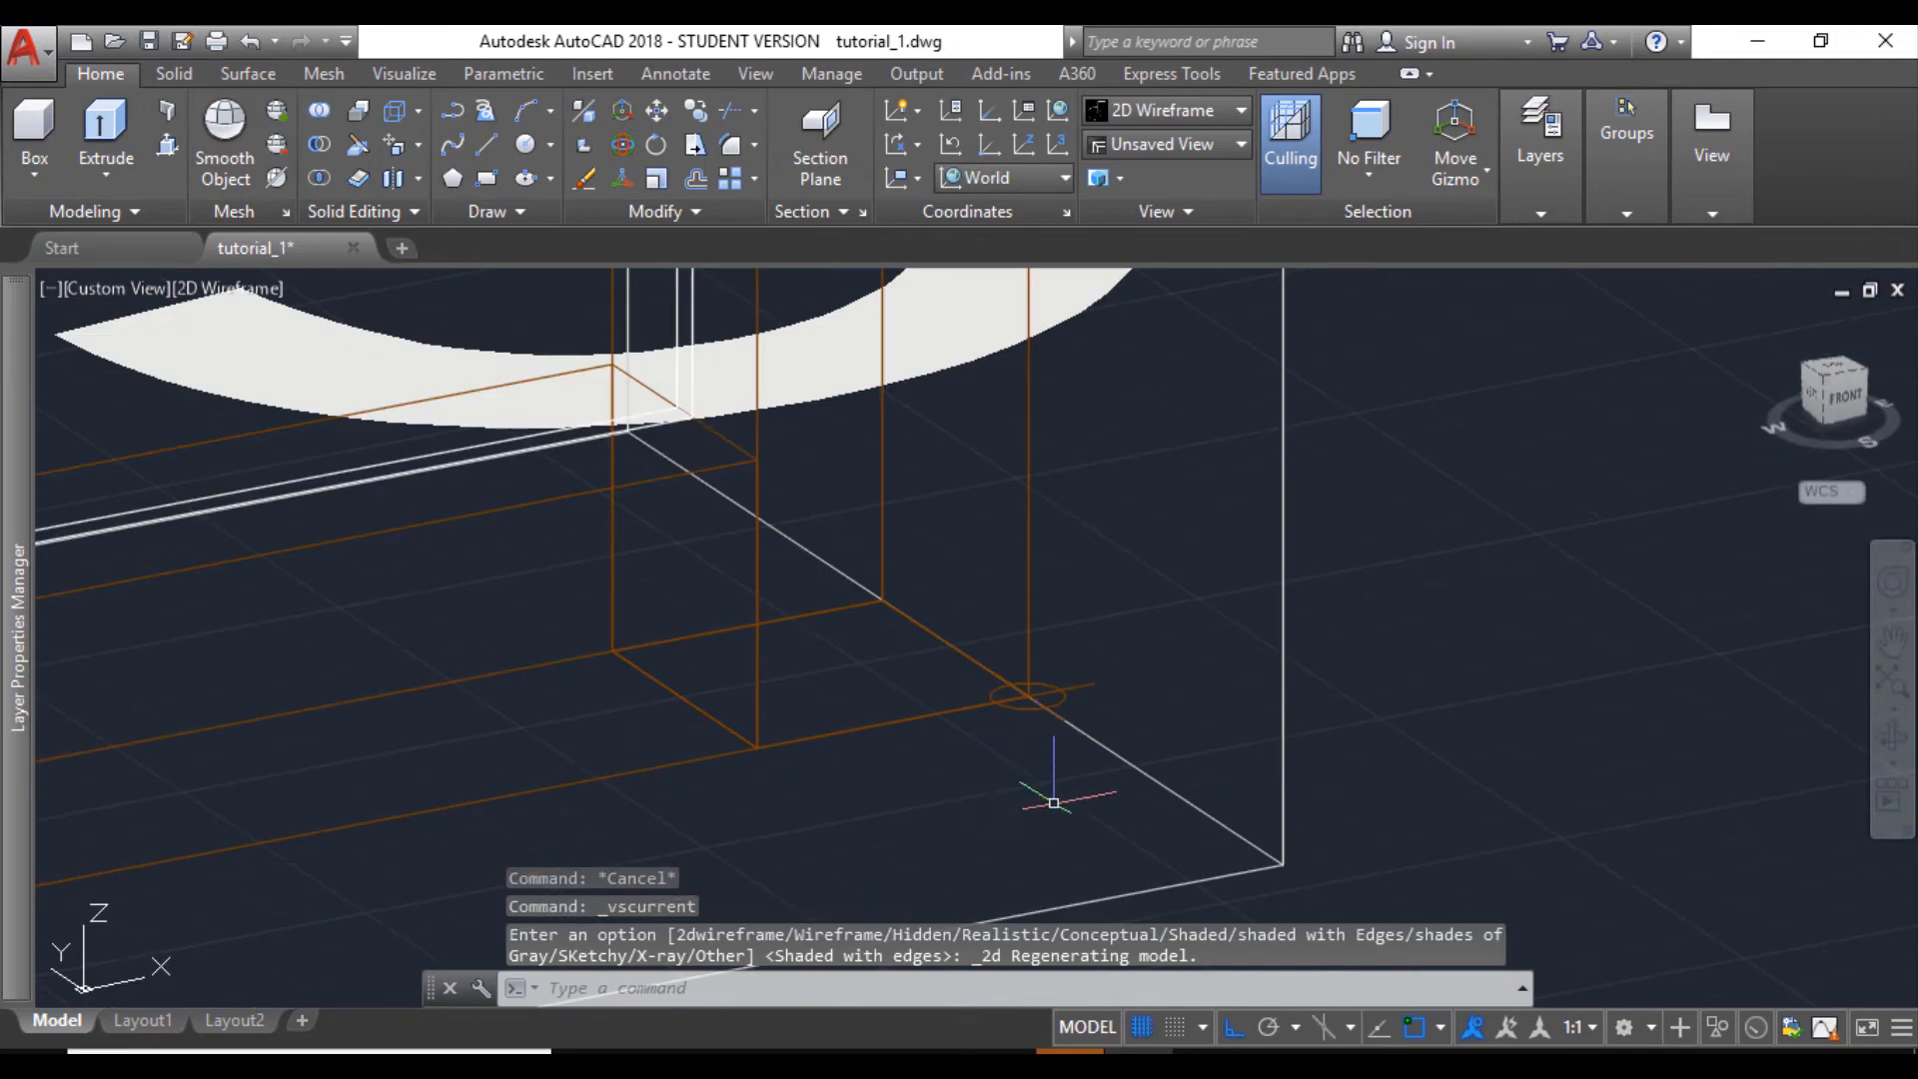
pyautogui.scroll(-3, 980, 650)
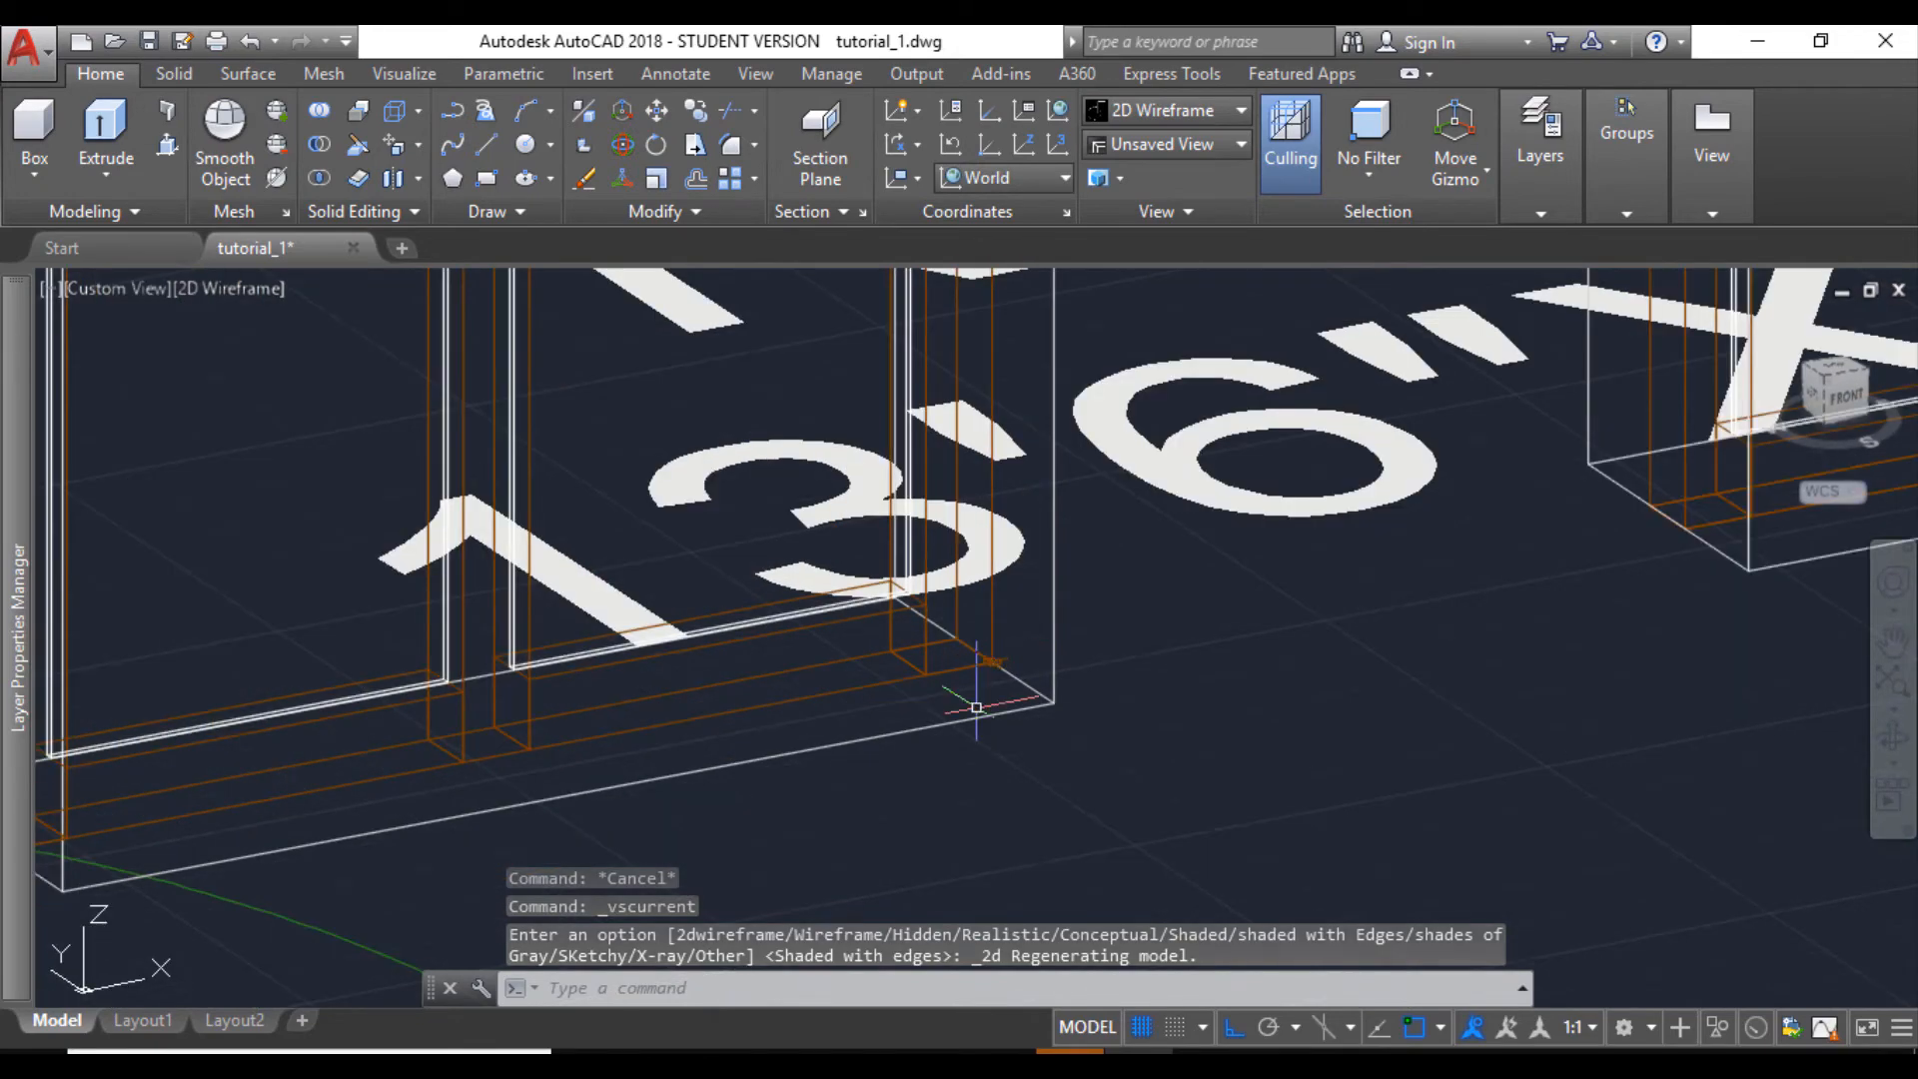
pyautogui.scroll(-3, 894, 699)
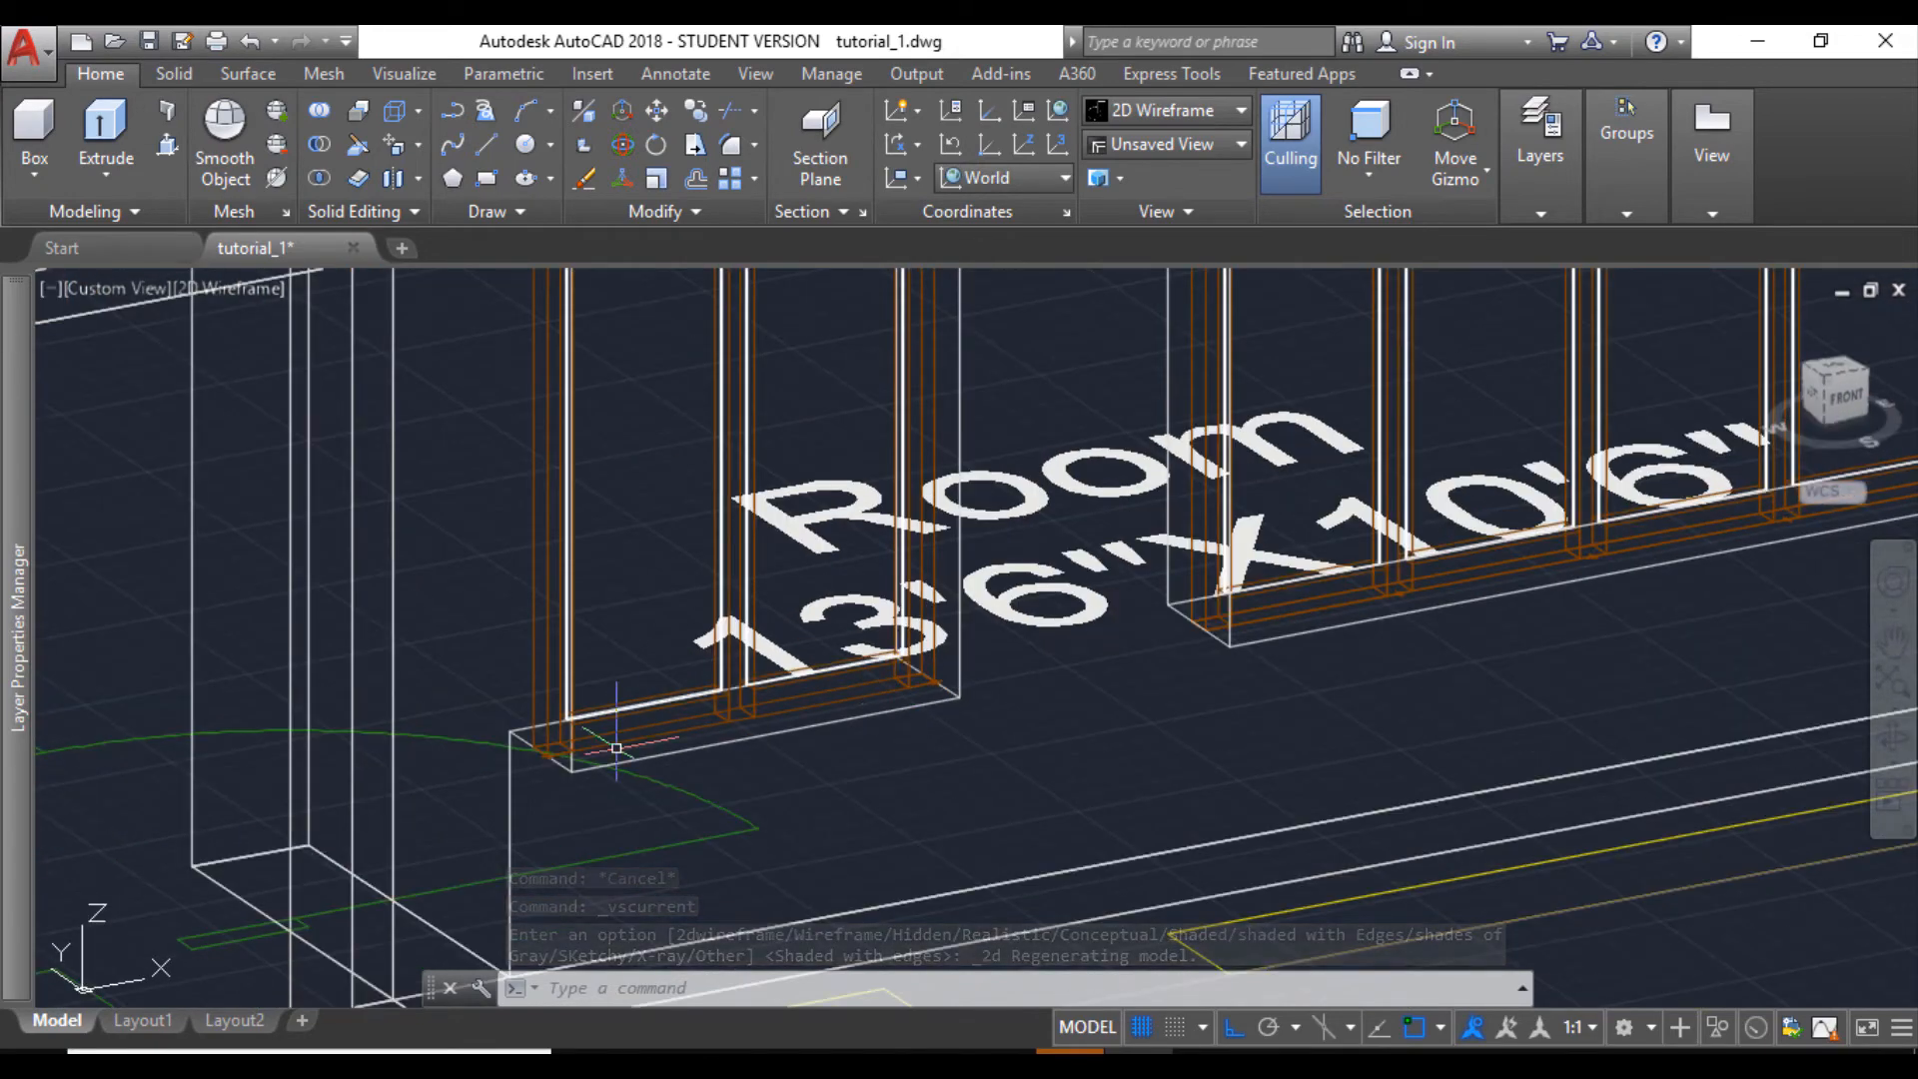
pyautogui.scroll(3, 616, 747)
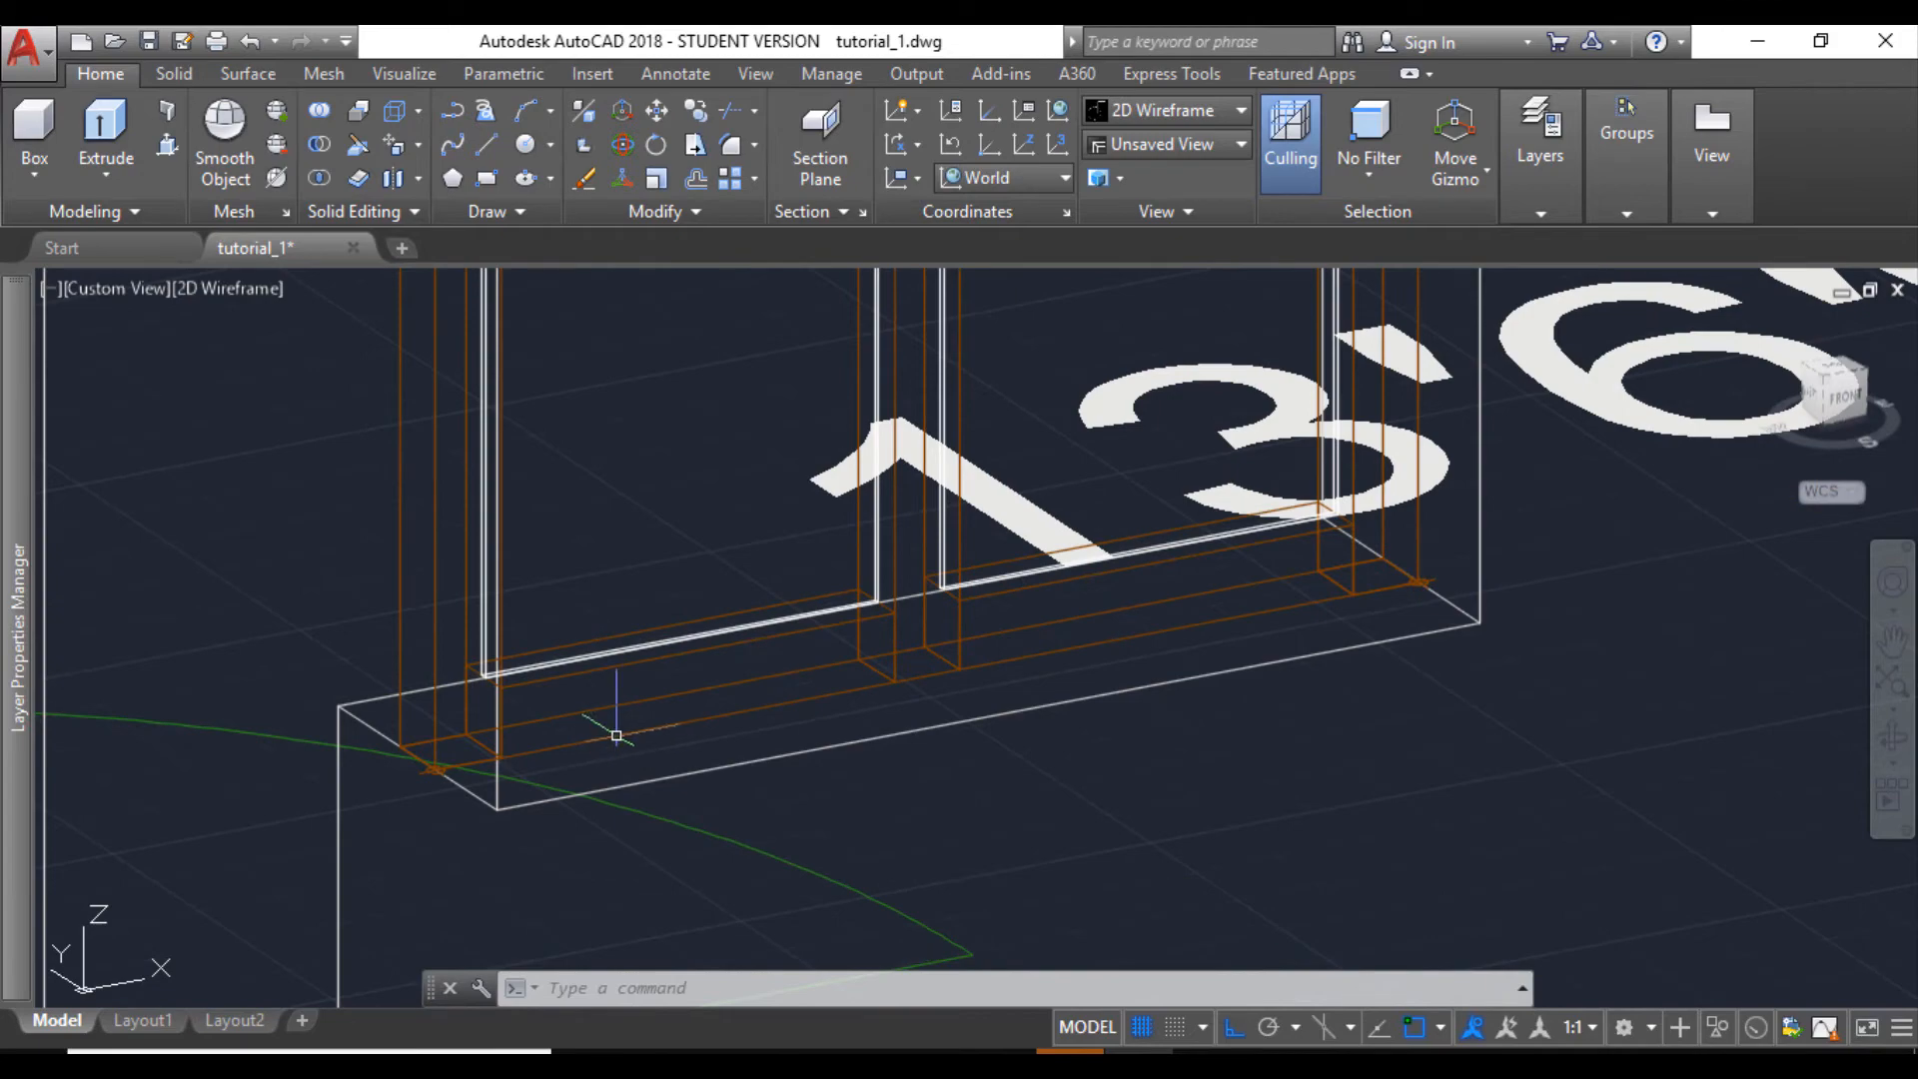
pyautogui.scroll(-5, 616, 736)
pyautogui.scroll(-1, 834, 687)
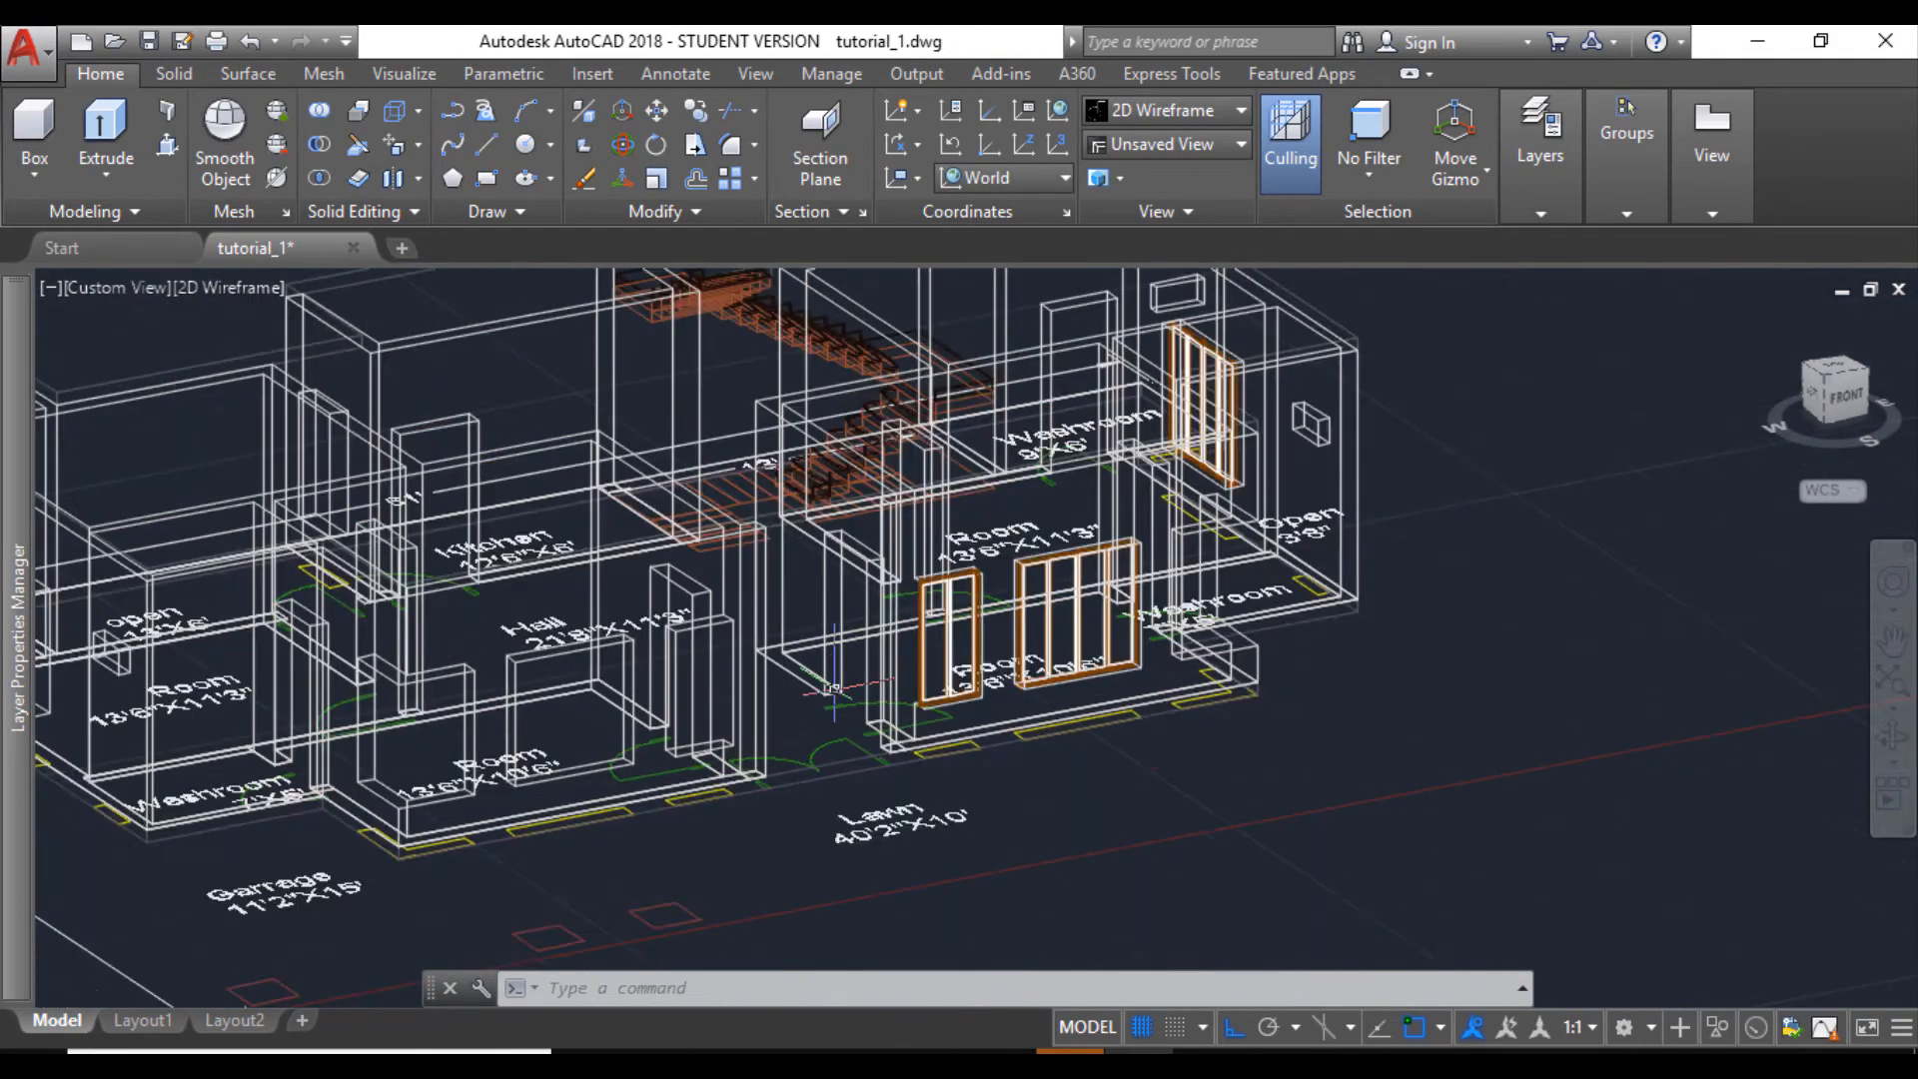
# - Rotate the original two-part window outside the house 90° clockwise about the foot of its right post
pyautogui.scroll(-3, 834, 688)
pyautogui.moveTo(1706, 902); pyautogui.dragTo(1259, 845, button='middle')
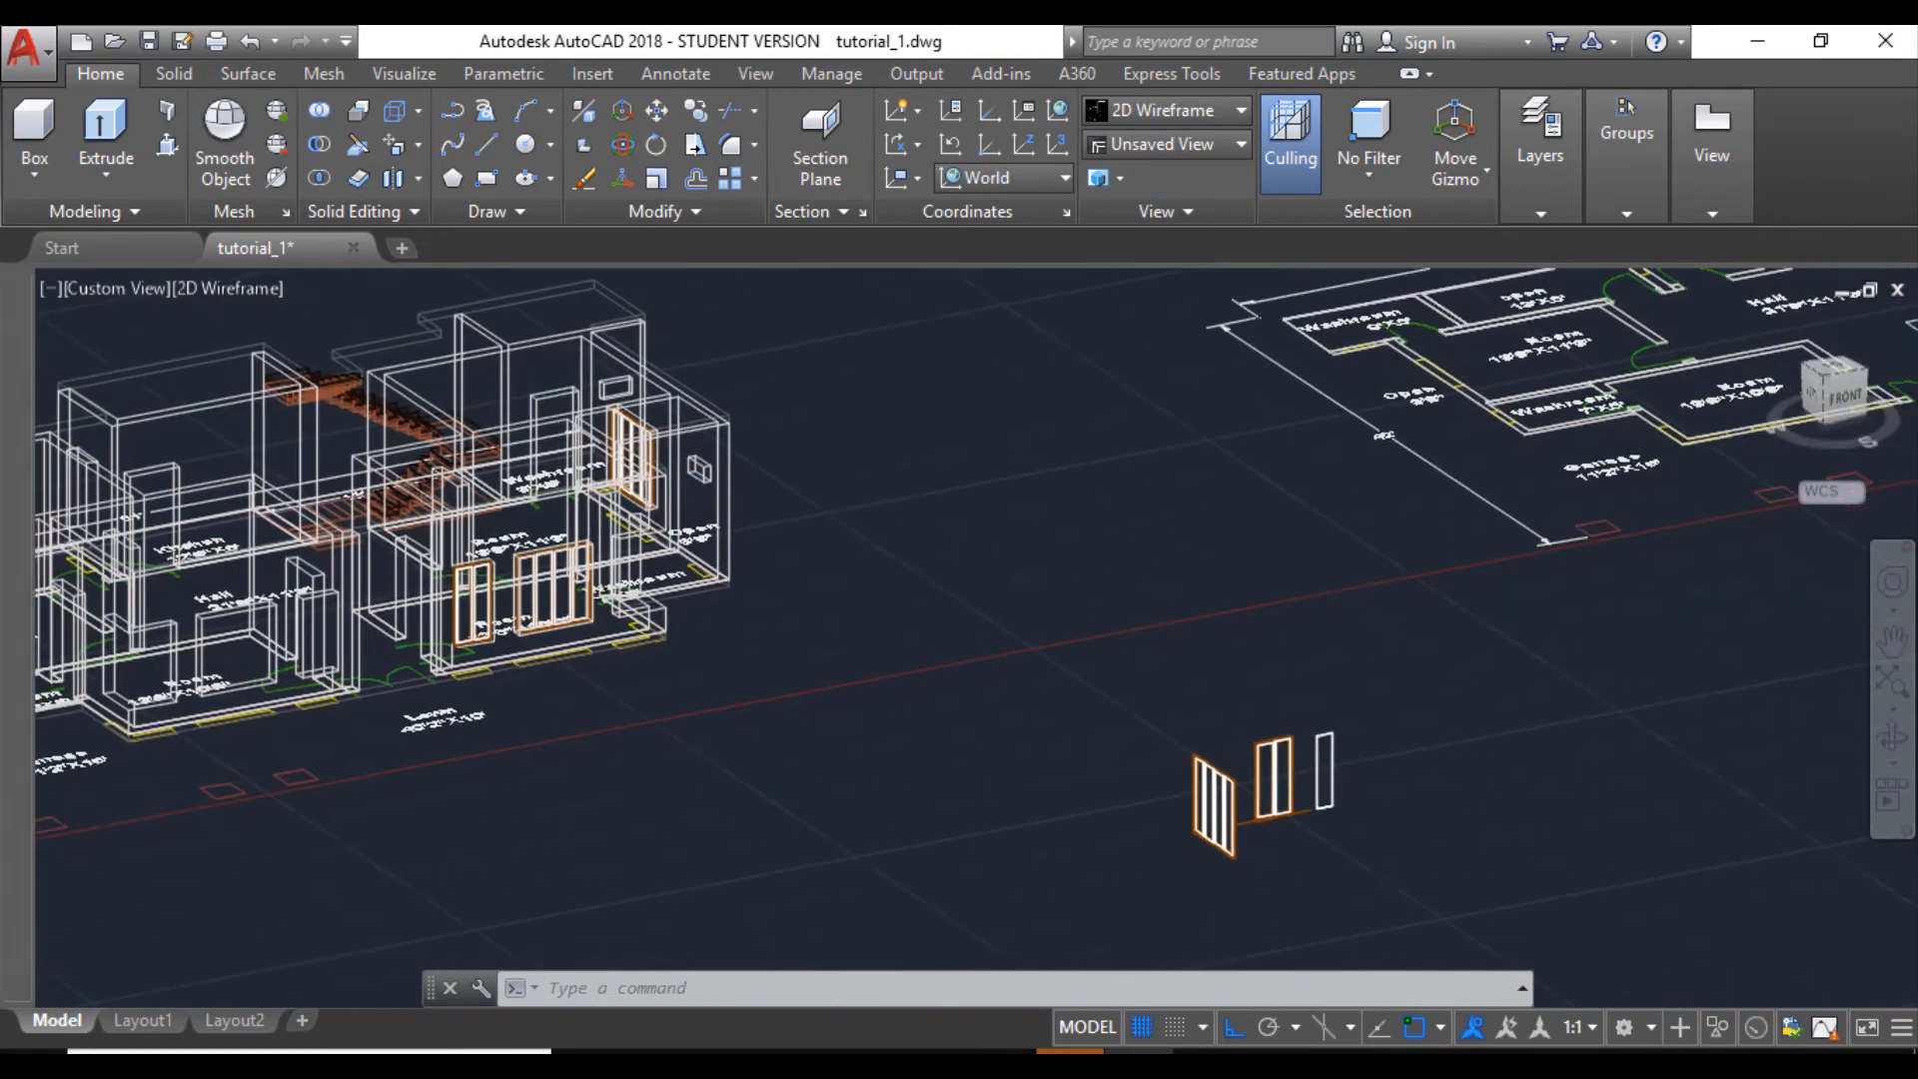
pyautogui.scroll(4, 1334, 807)
pyautogui.scroll(-2, 902, 531)
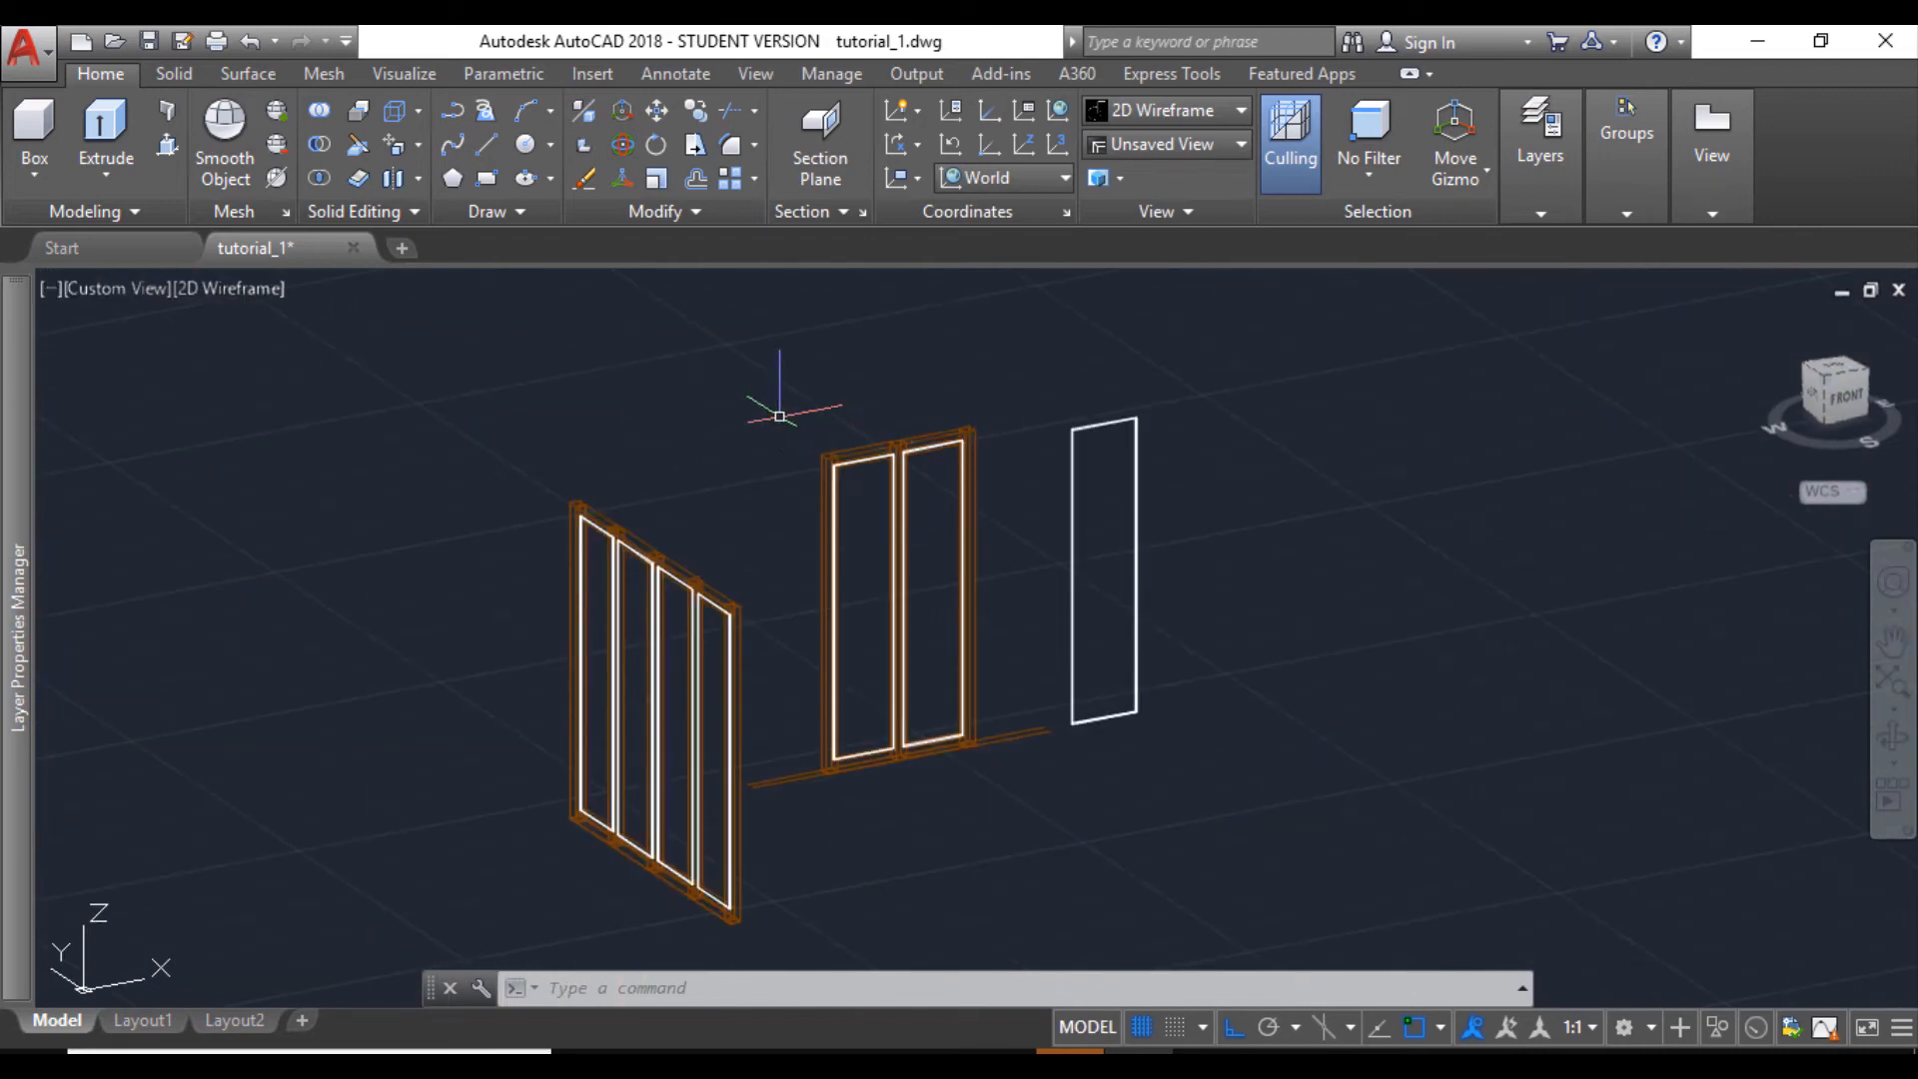
pyautogui.click(780, 414)
pyautogui.click(1032, 813)
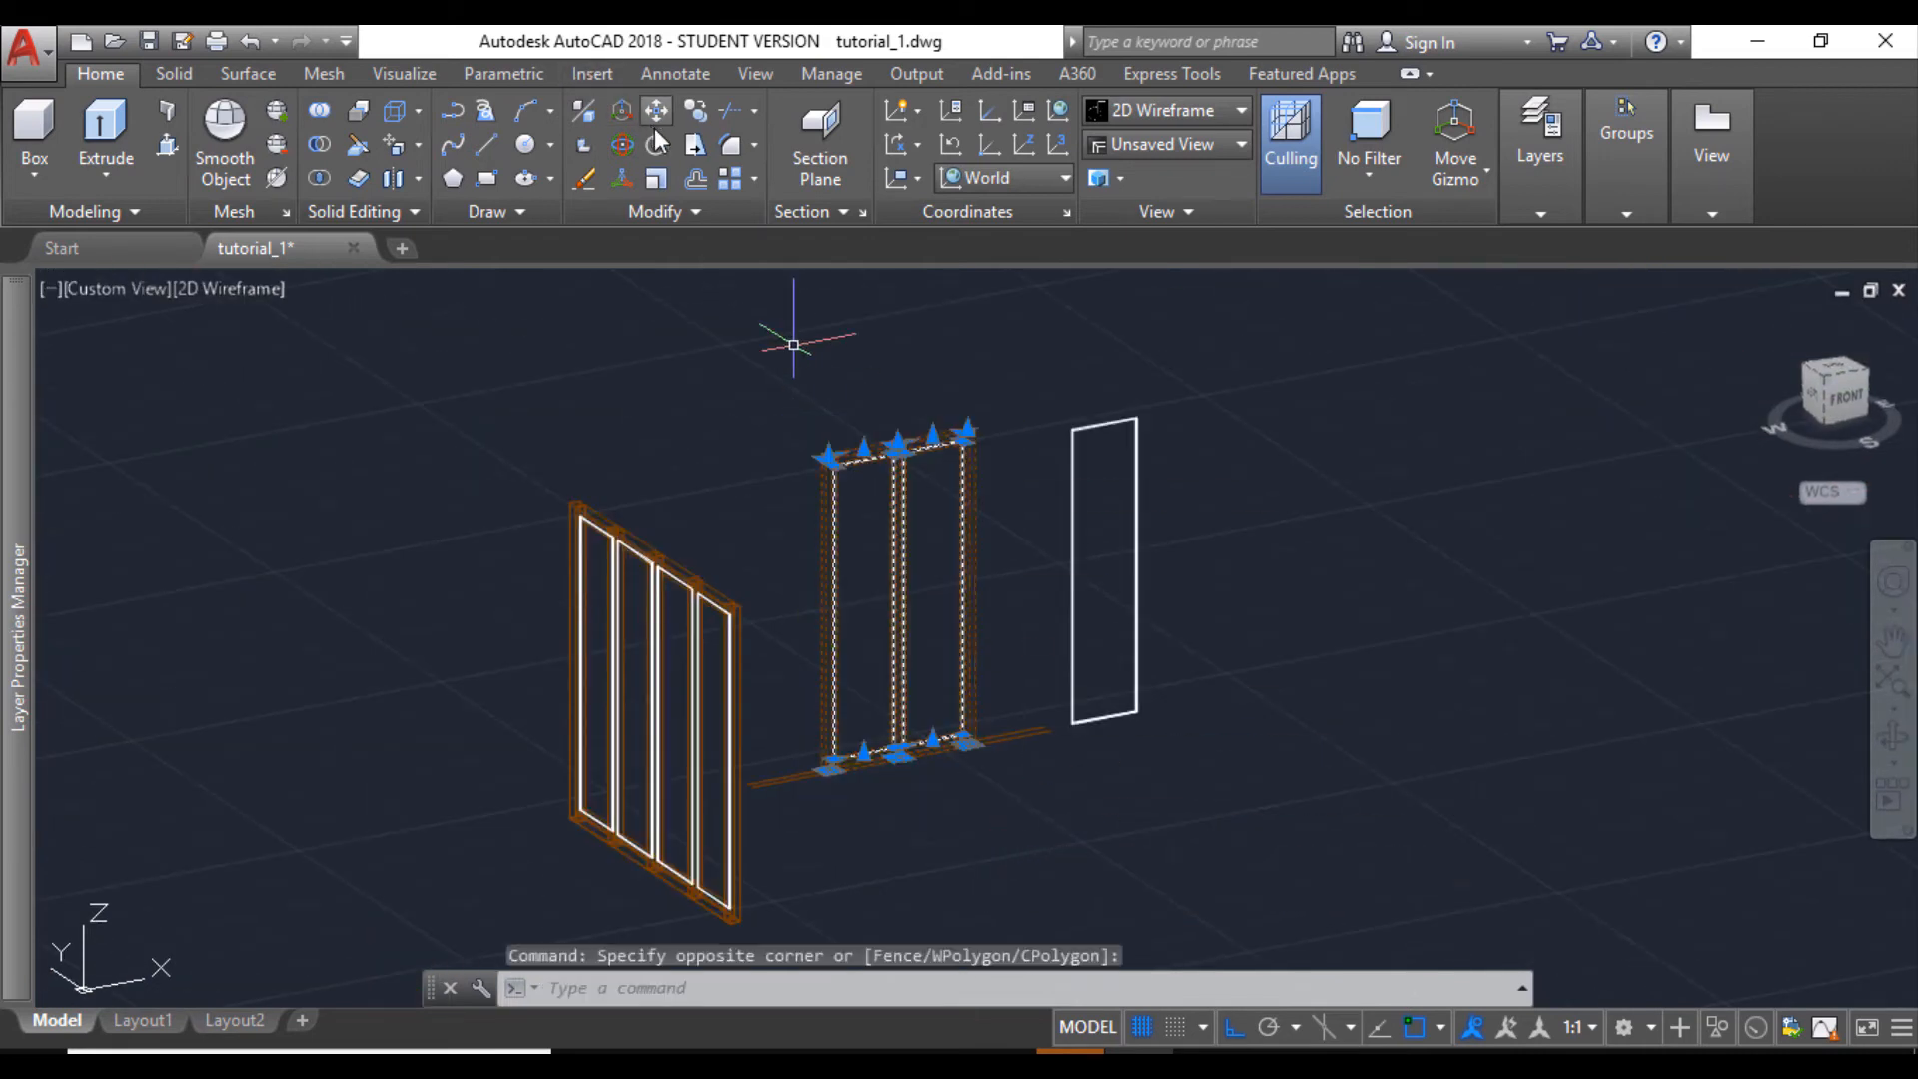
pyautogui.click(657, 142)
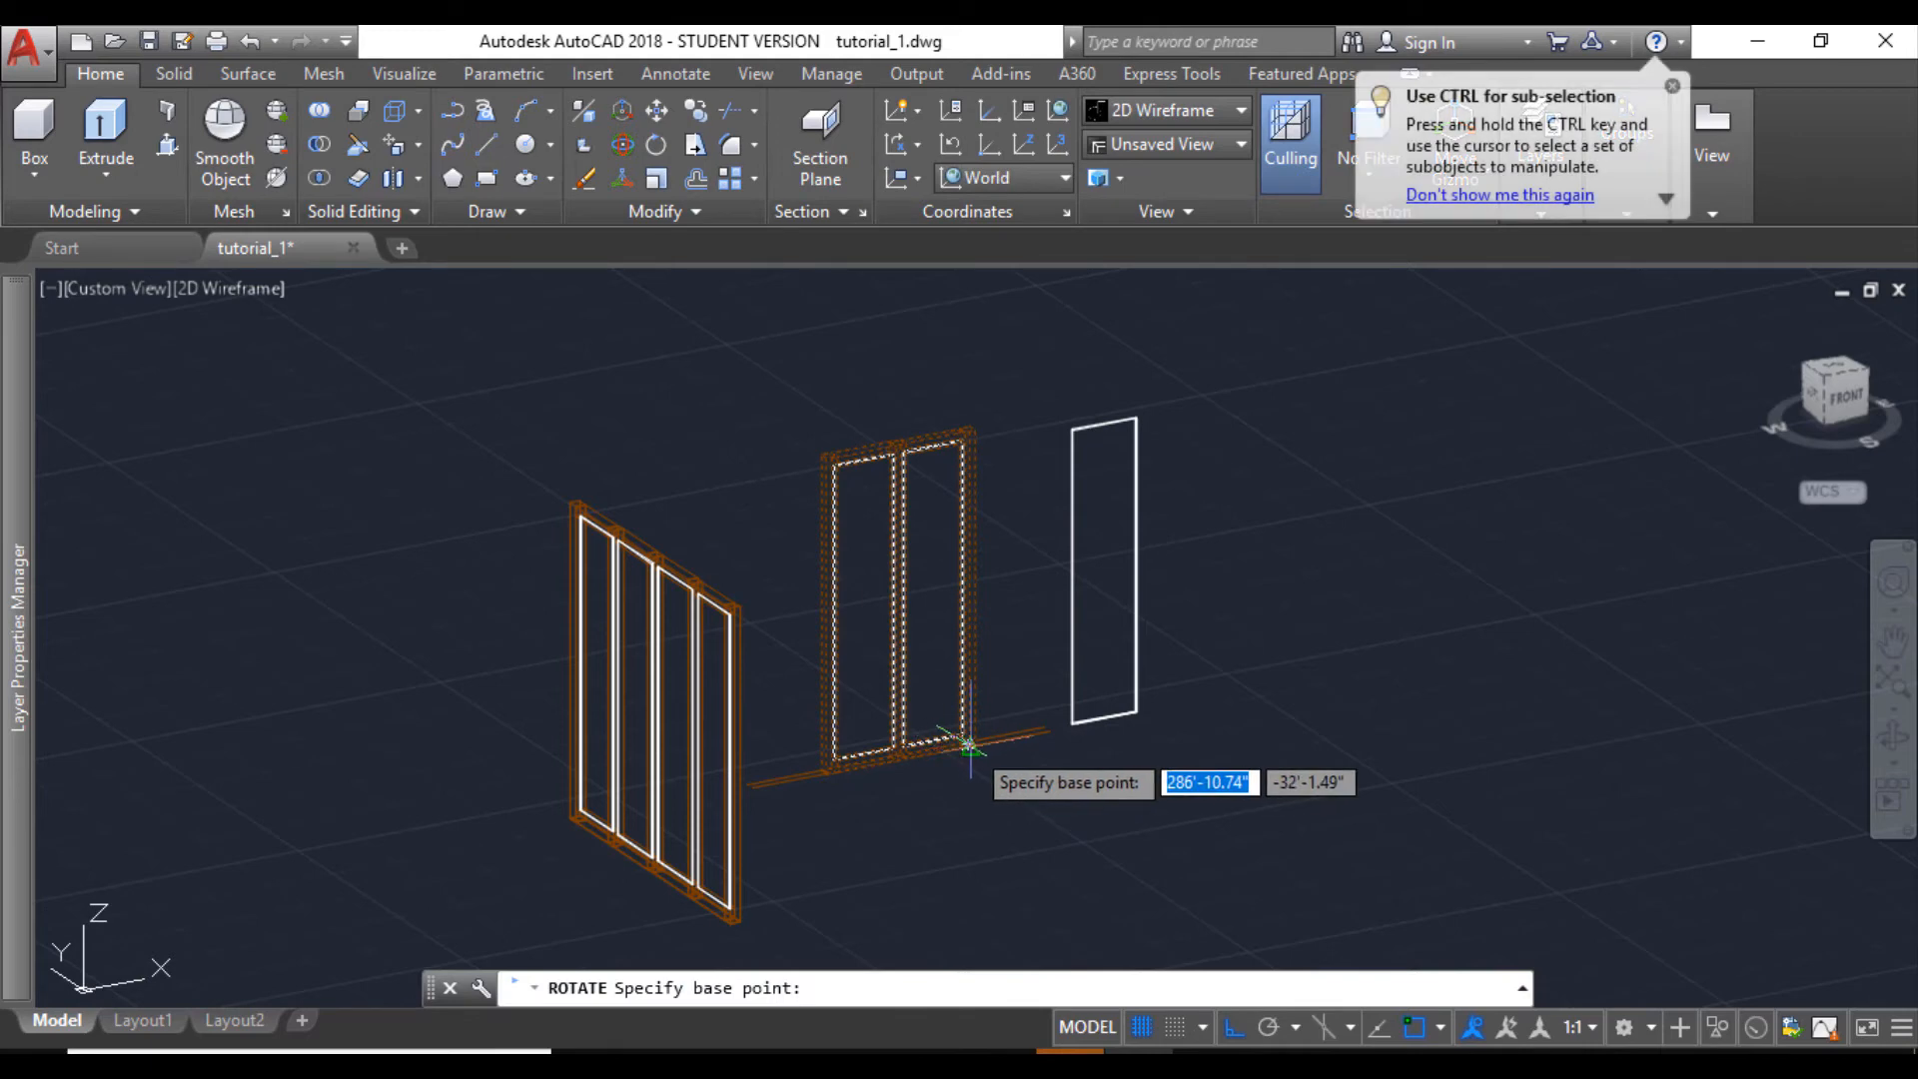
pyautogui.click(967, 745)
pyautogui.click(1178, 879)
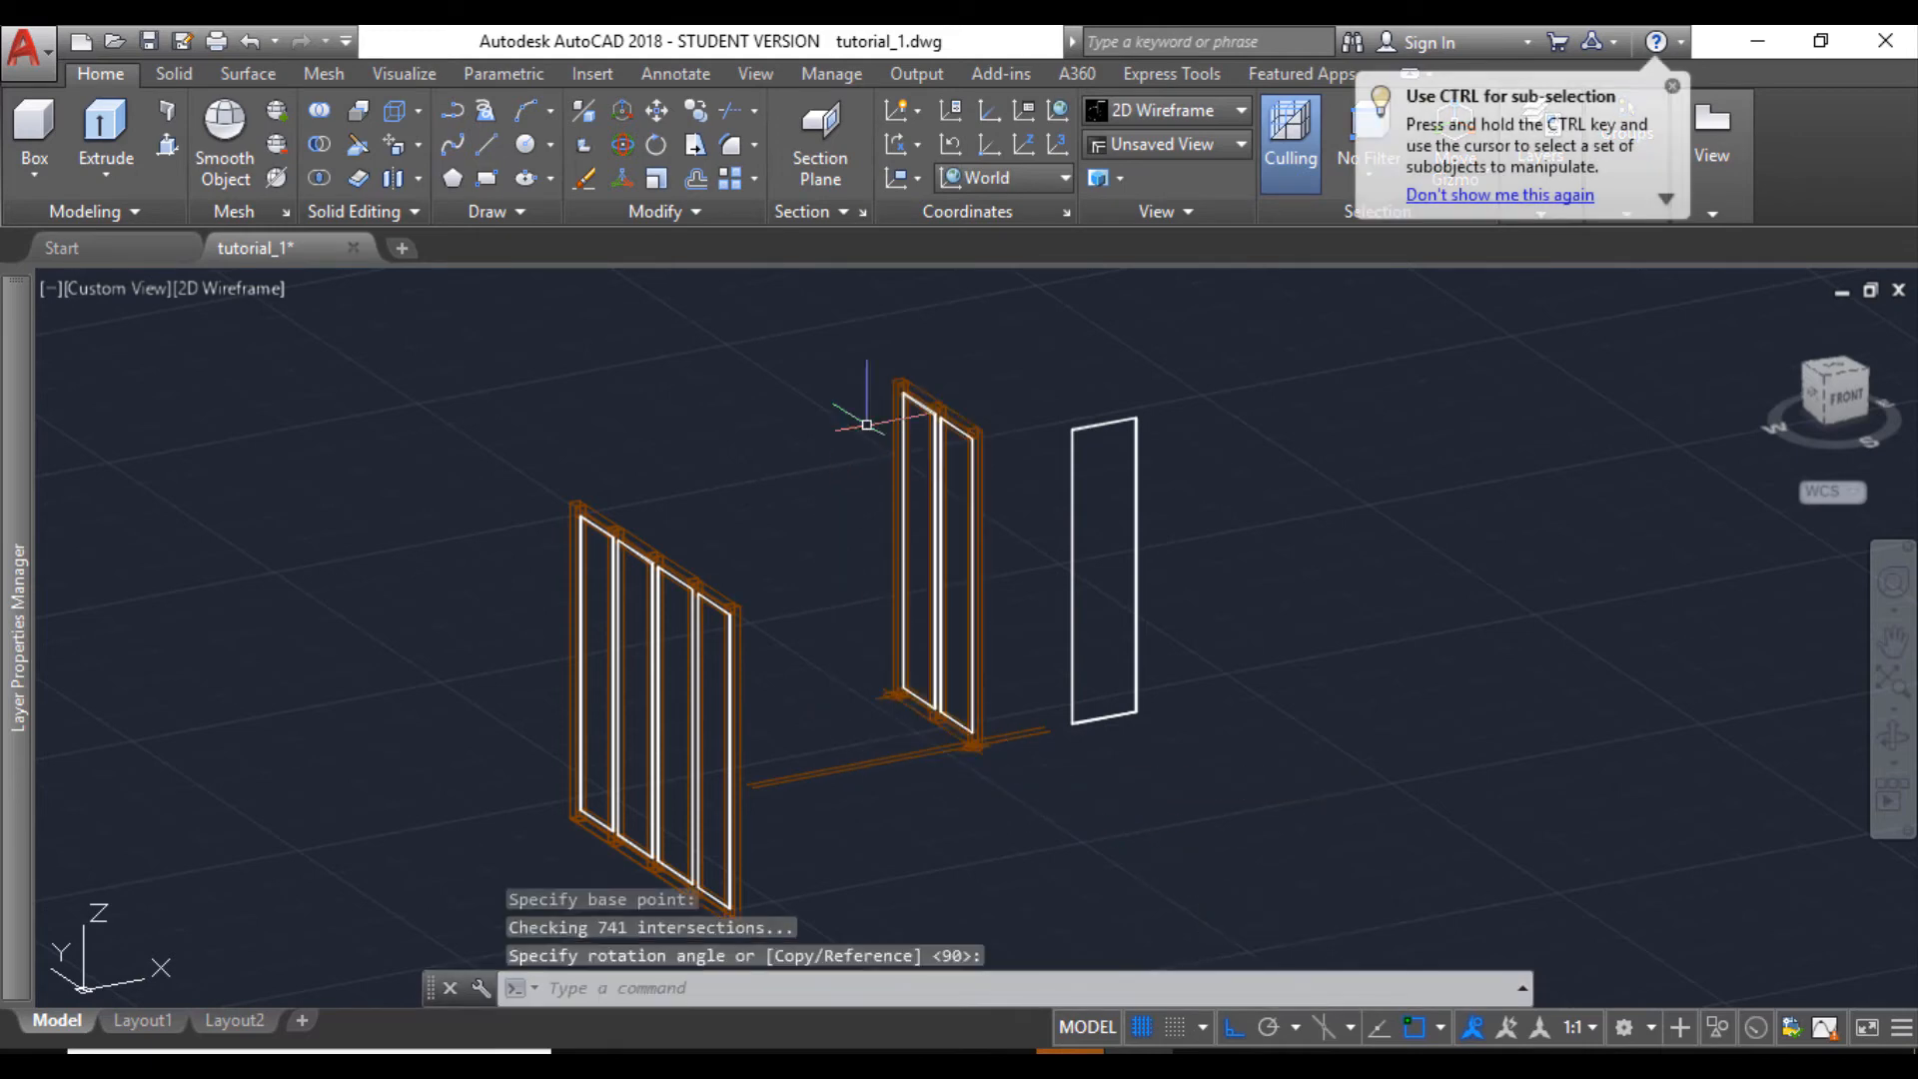
# - Move the rotated two-part window from the midpoint of its rear post's lower edge to the midpoint of the kitchen opening's lower end edge
pyautogui.click(856, 361)
pyautogui.click(1041, 783)
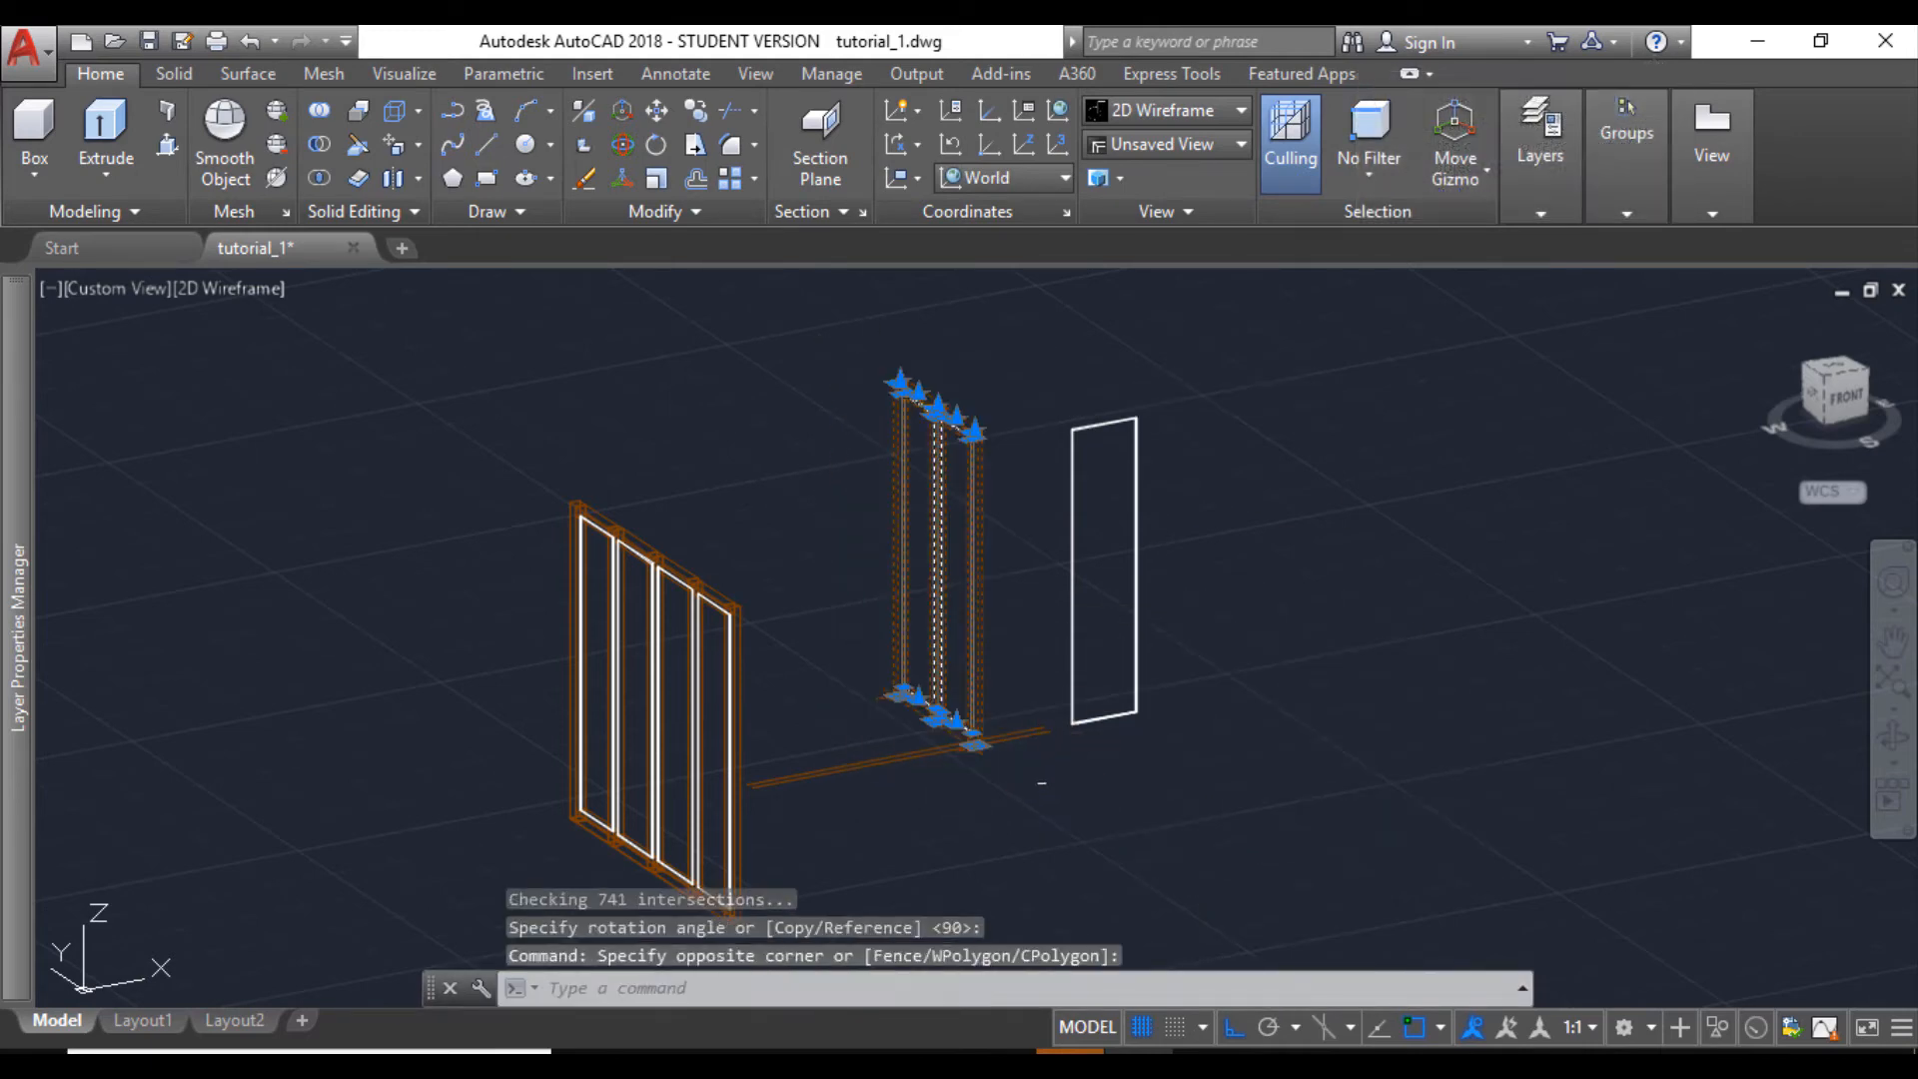
pyautogui.click(657, 110)
pyautogui.scroll(8, 892, 700)
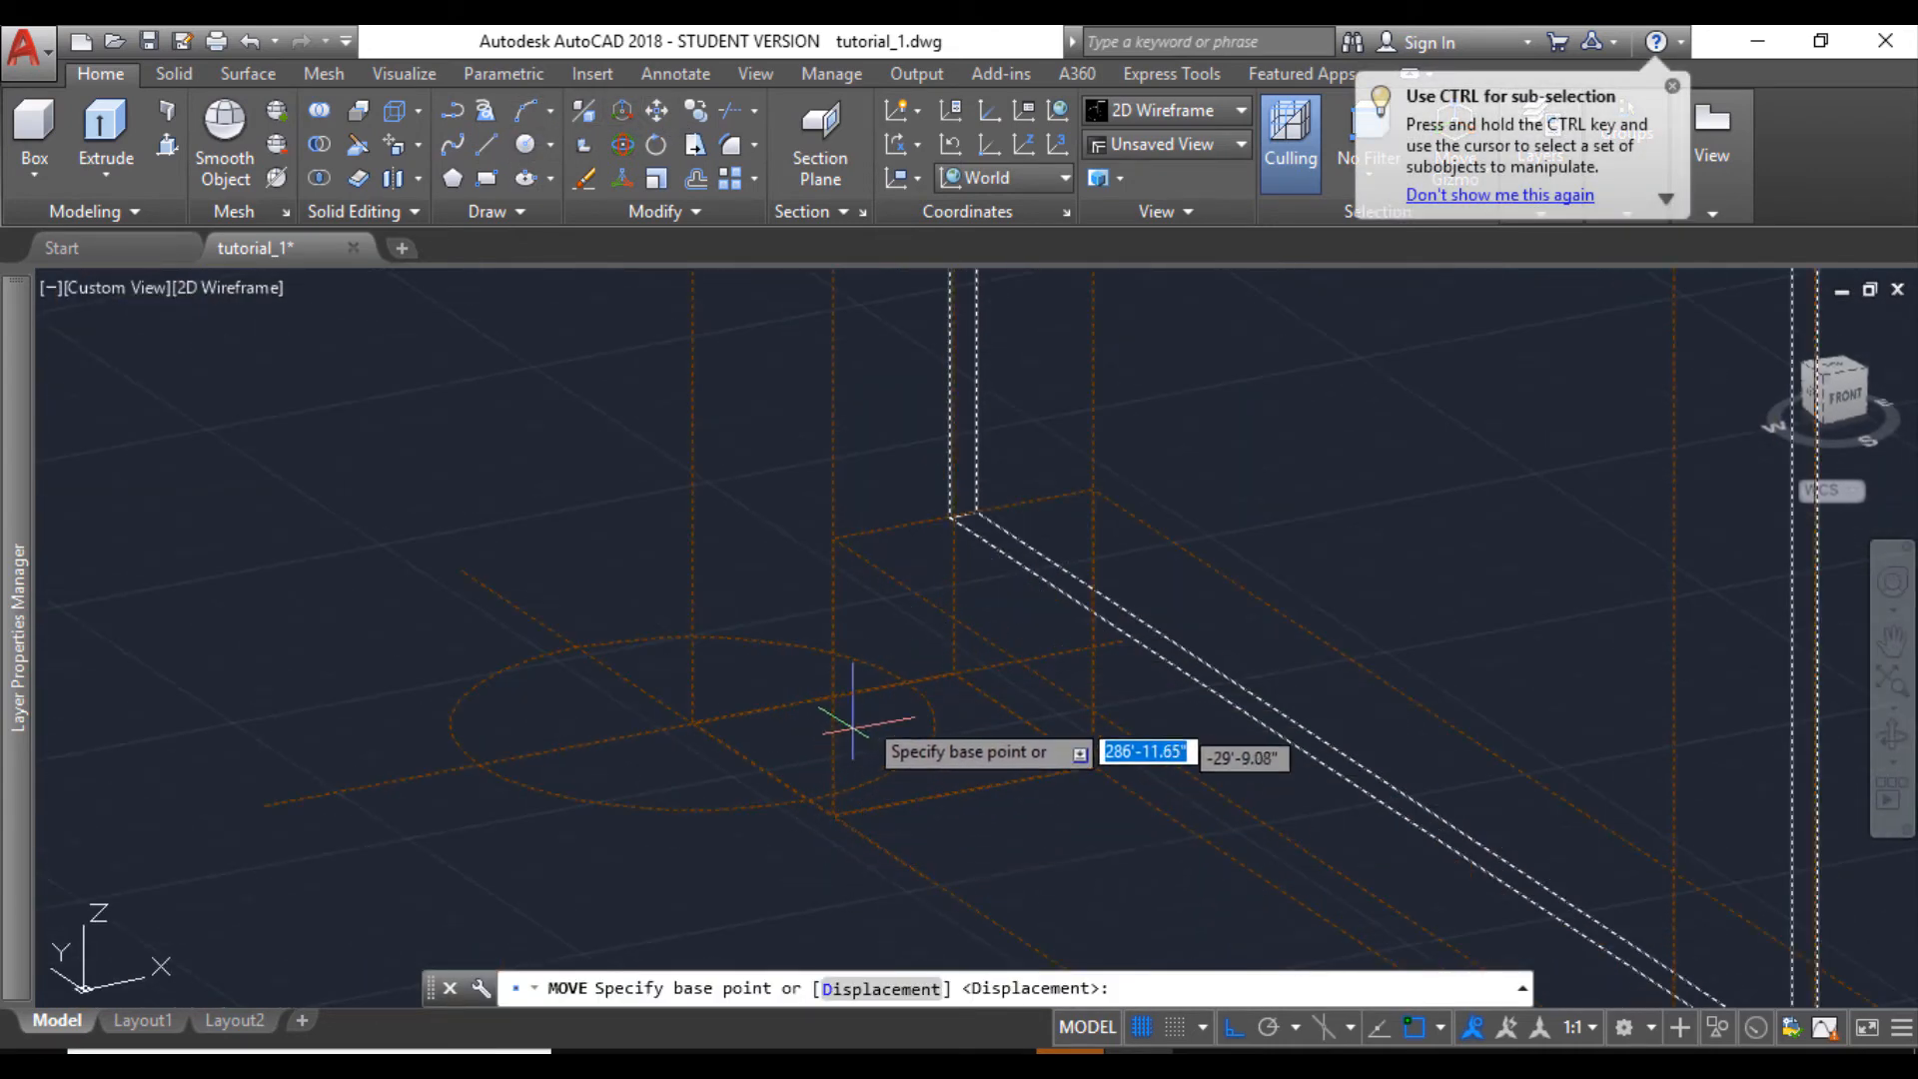
pyautogui.click(817, 691)
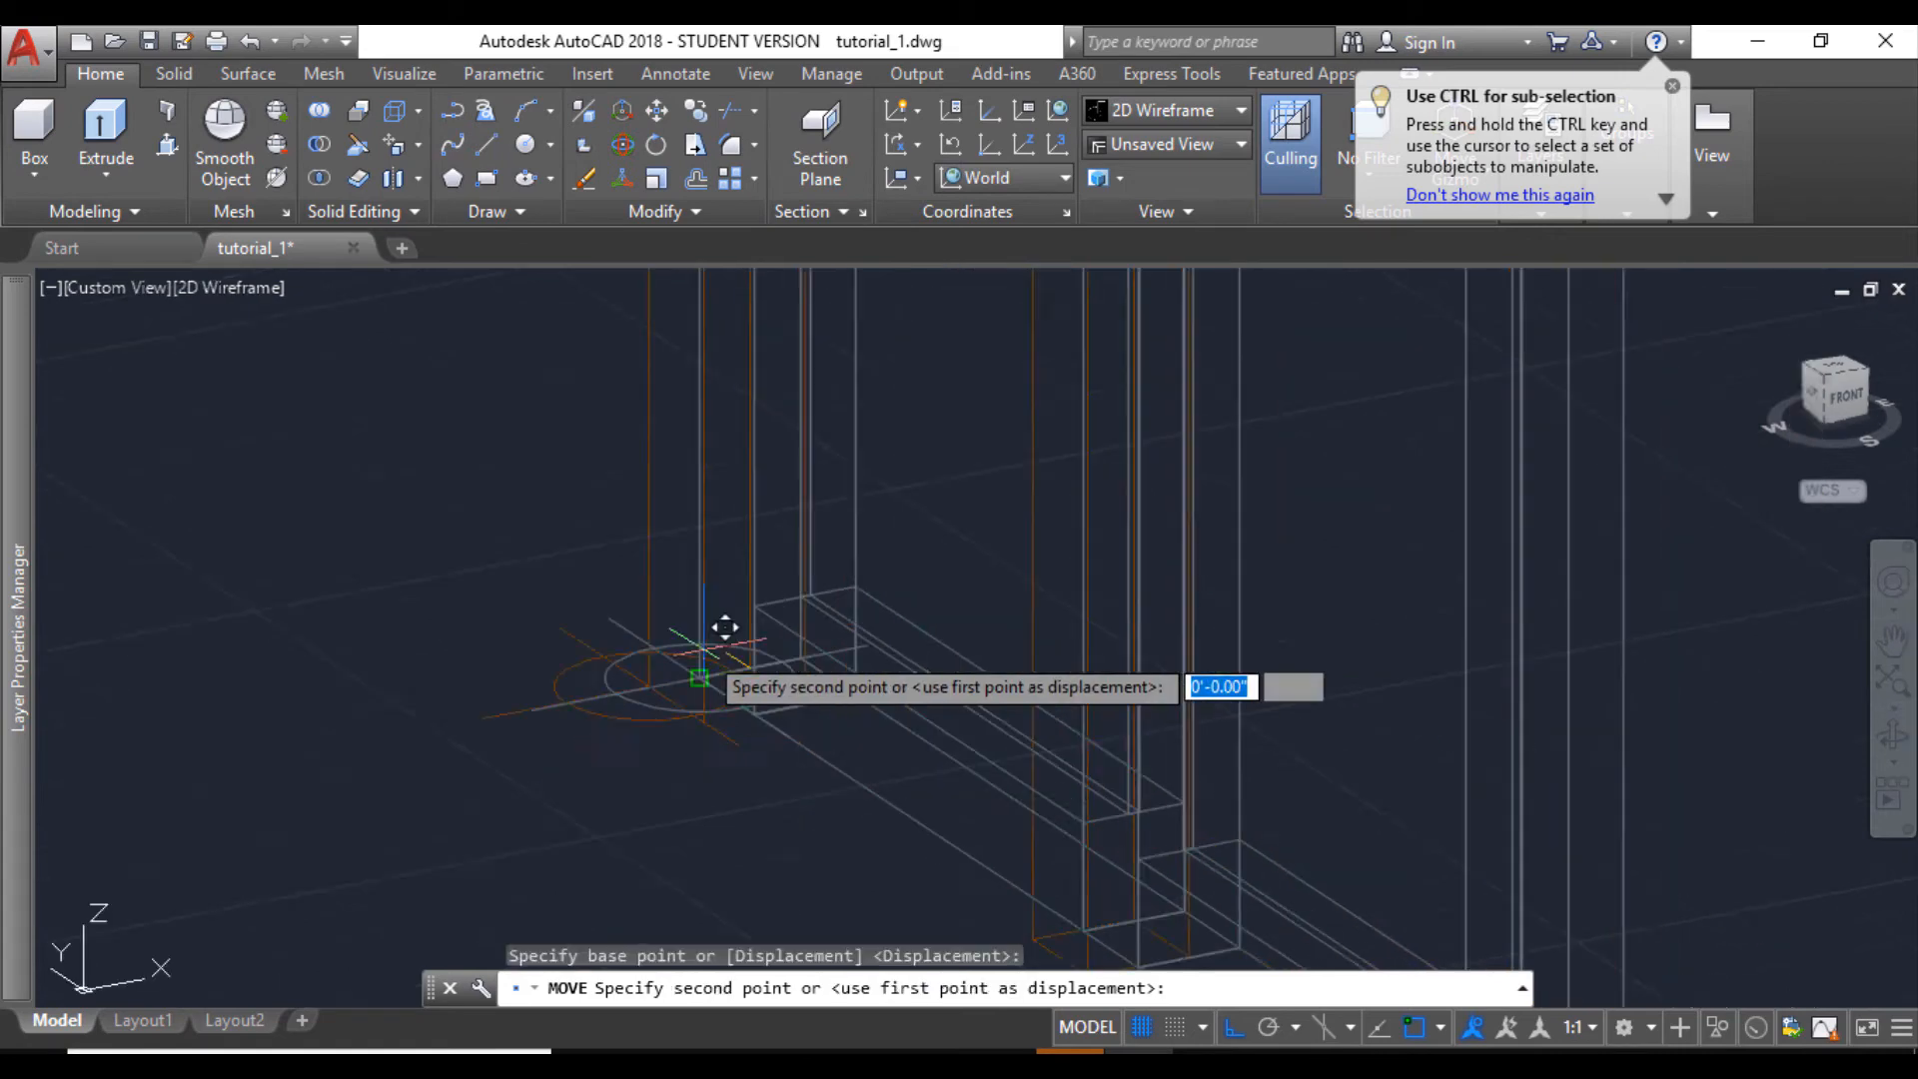
pyautogui.scroll(-8, 714, 627)
pyautogui.scroll(-10, 759, 759)
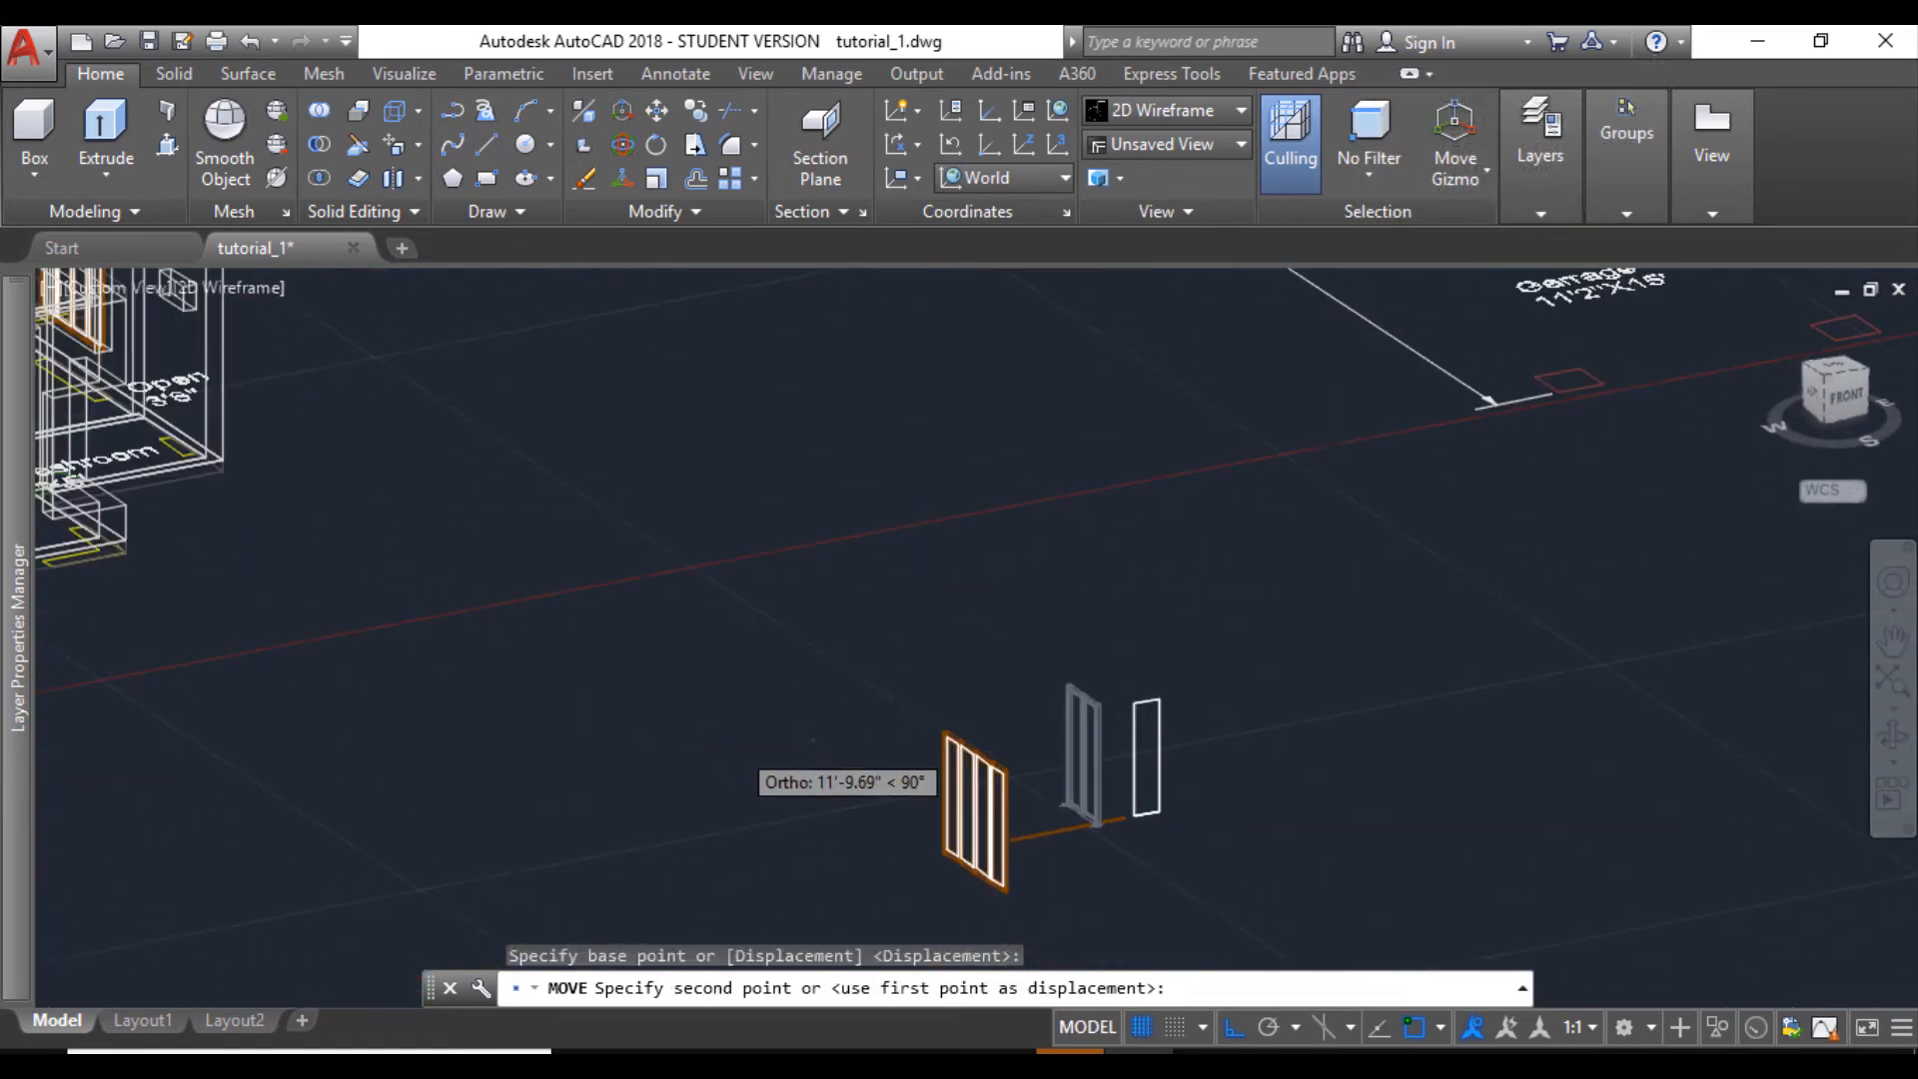
pyautogui.scroll(10, 539, 691)
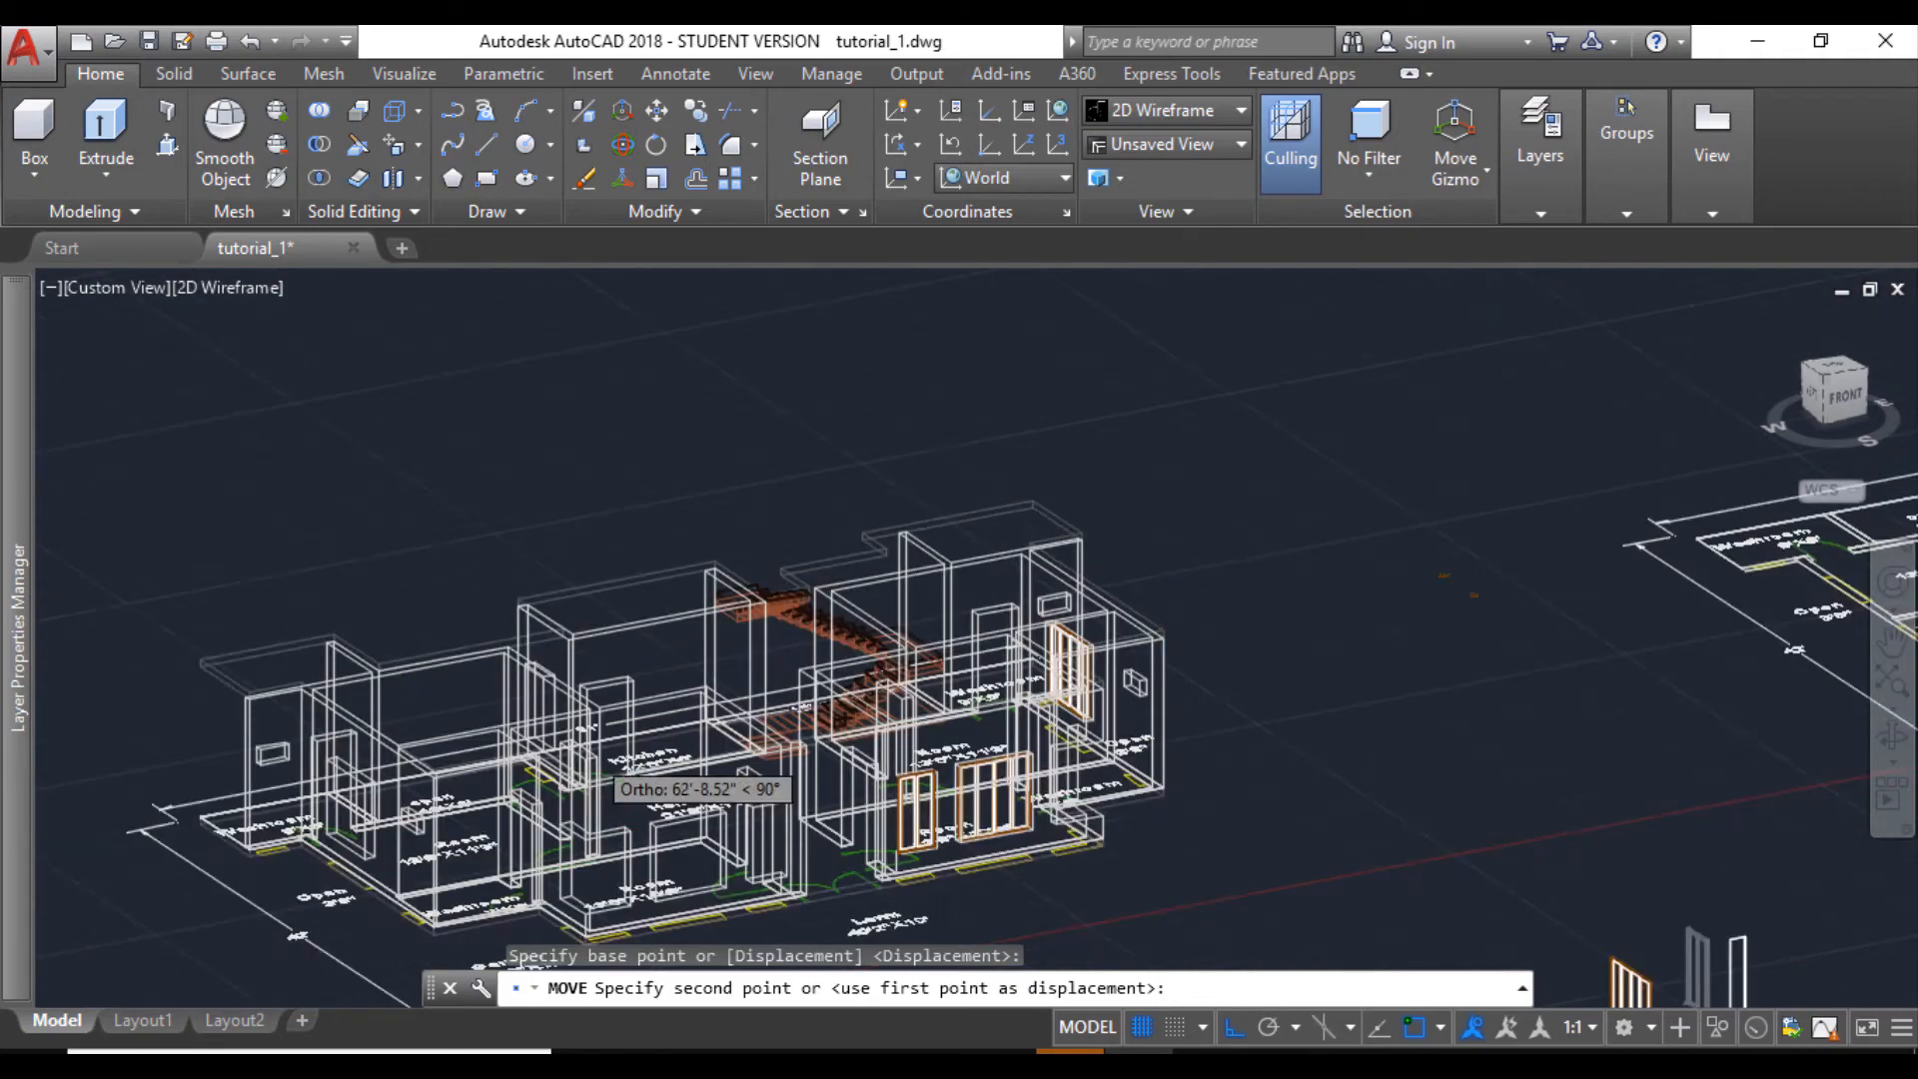
pyautogui.click(1892, 735)
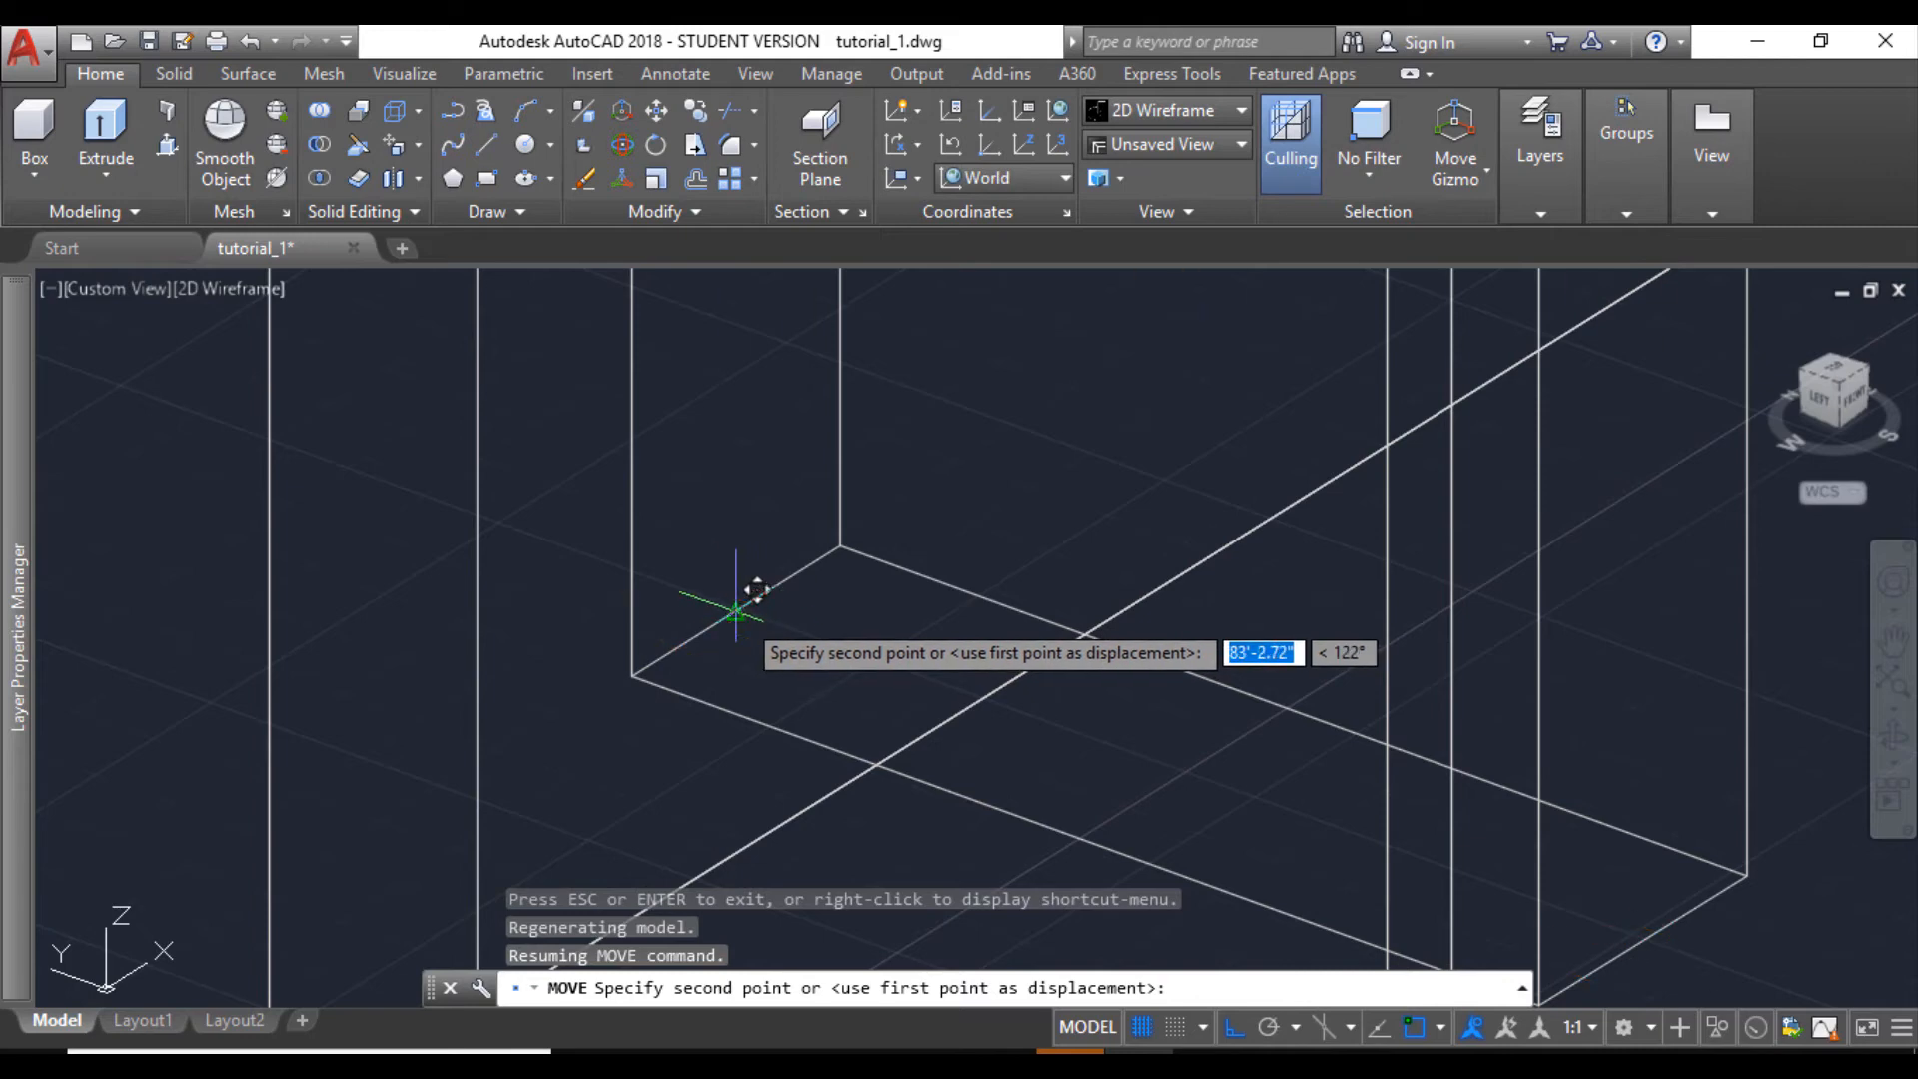
pyautogui.click(741, 615)
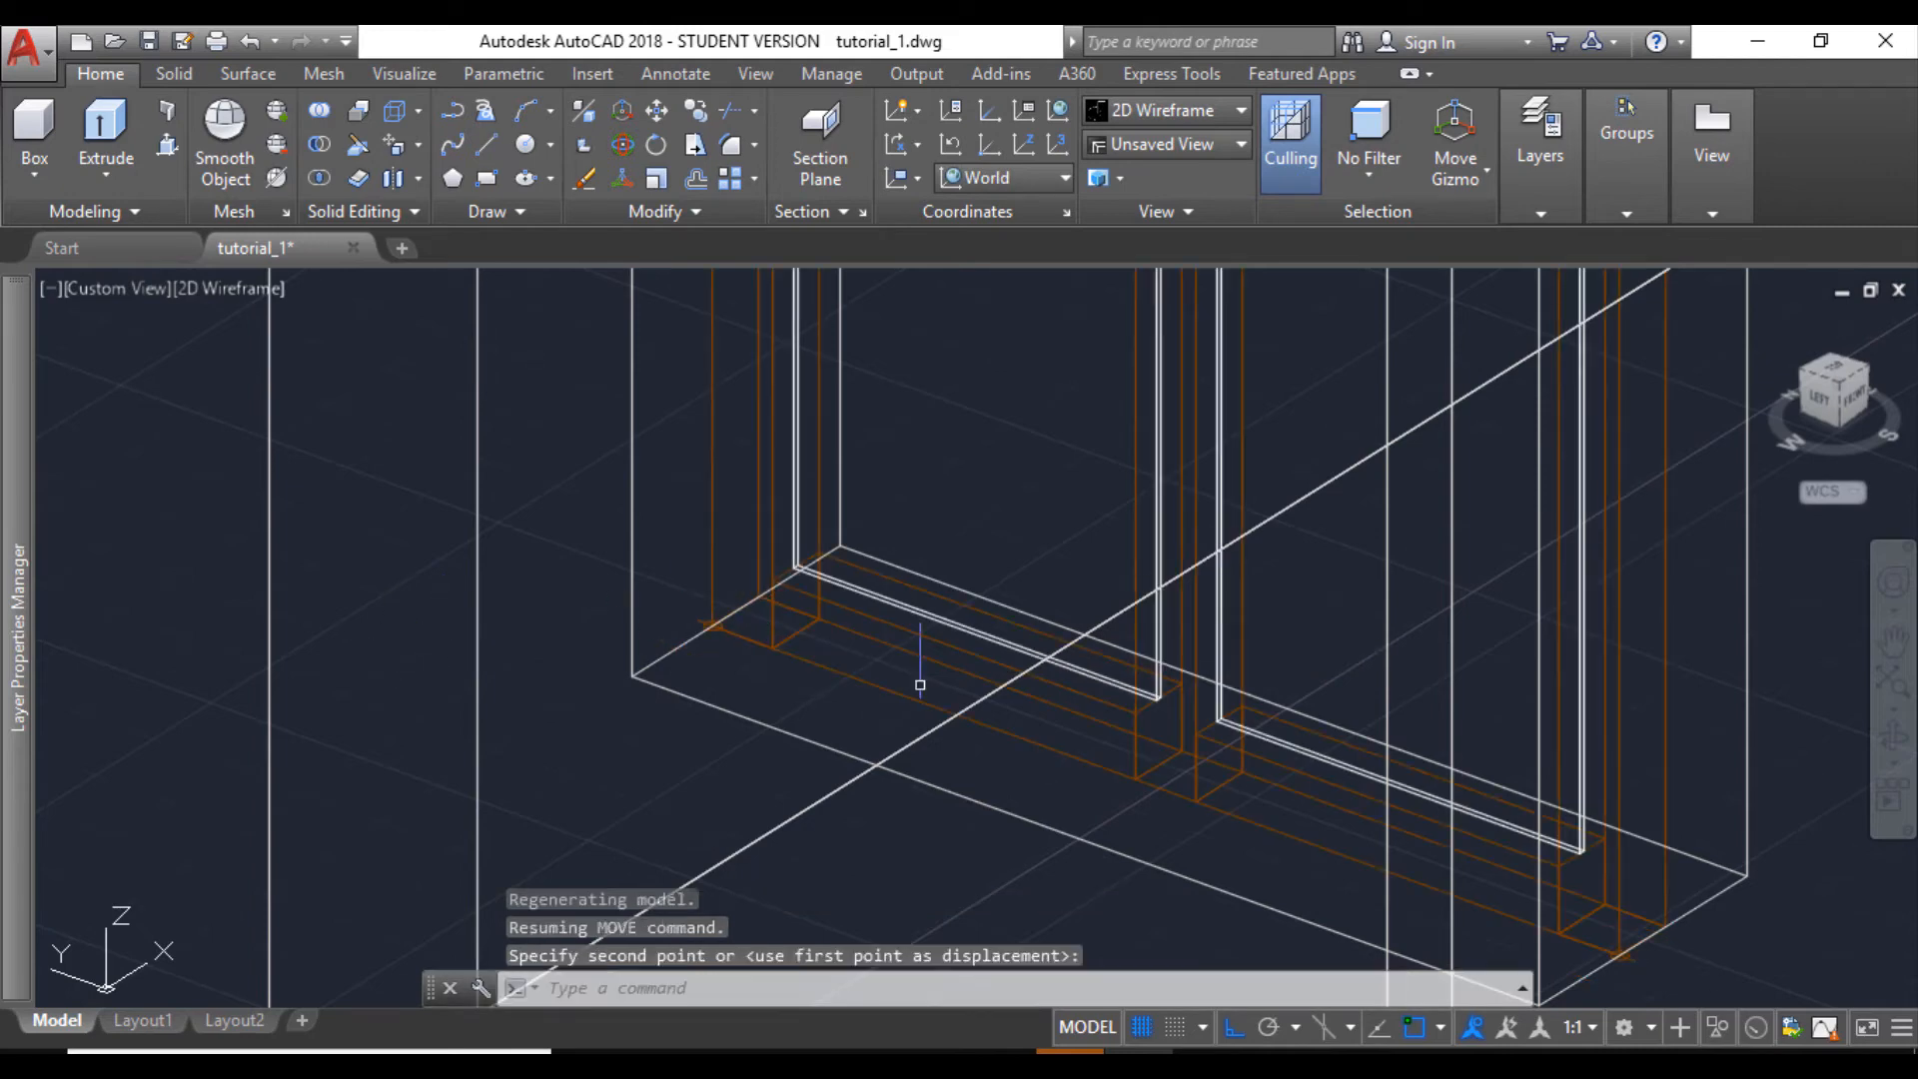
# - Examine the placed kitchen window and the empty corner opening beside the front four-part window, using the Shaded visual style
pyautogui.click(1892, 735)
pyautogui.moveTo(1242, 736); pyautogui.dragTo(872, 766)
pyautogui.scroll(-7, 872, 766)
pyautogui.moveTo(1020, 725); pyautogui.dragTo(489, 595, button='middle')
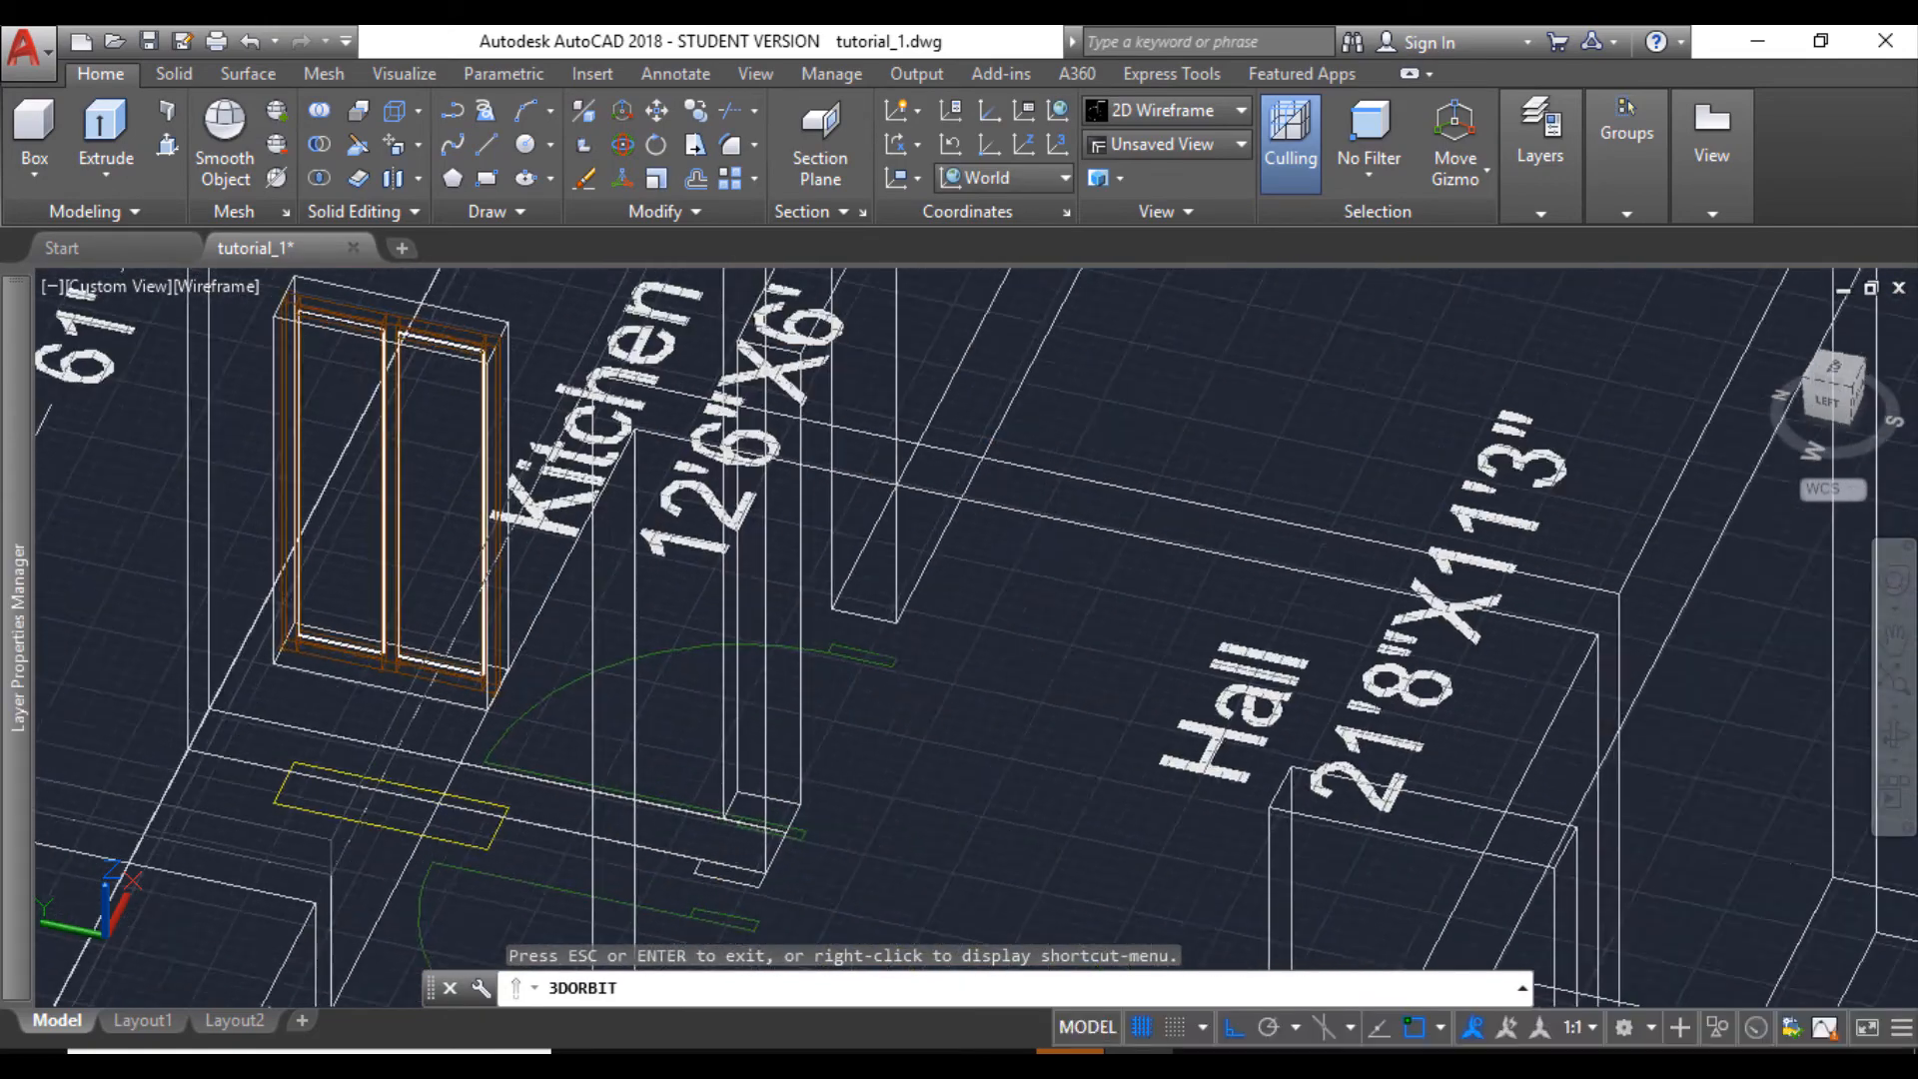
pyautogui.scroll(-4, 489, 596)
pyautogui.scroll(-3, 489, 595)
pyautogui.moveTo(789, 737); pyautogui.dragTo(499, 689)
pyautogui.moveTo(766, 907); pyautogui.dragTo(775, 822, button='middle')
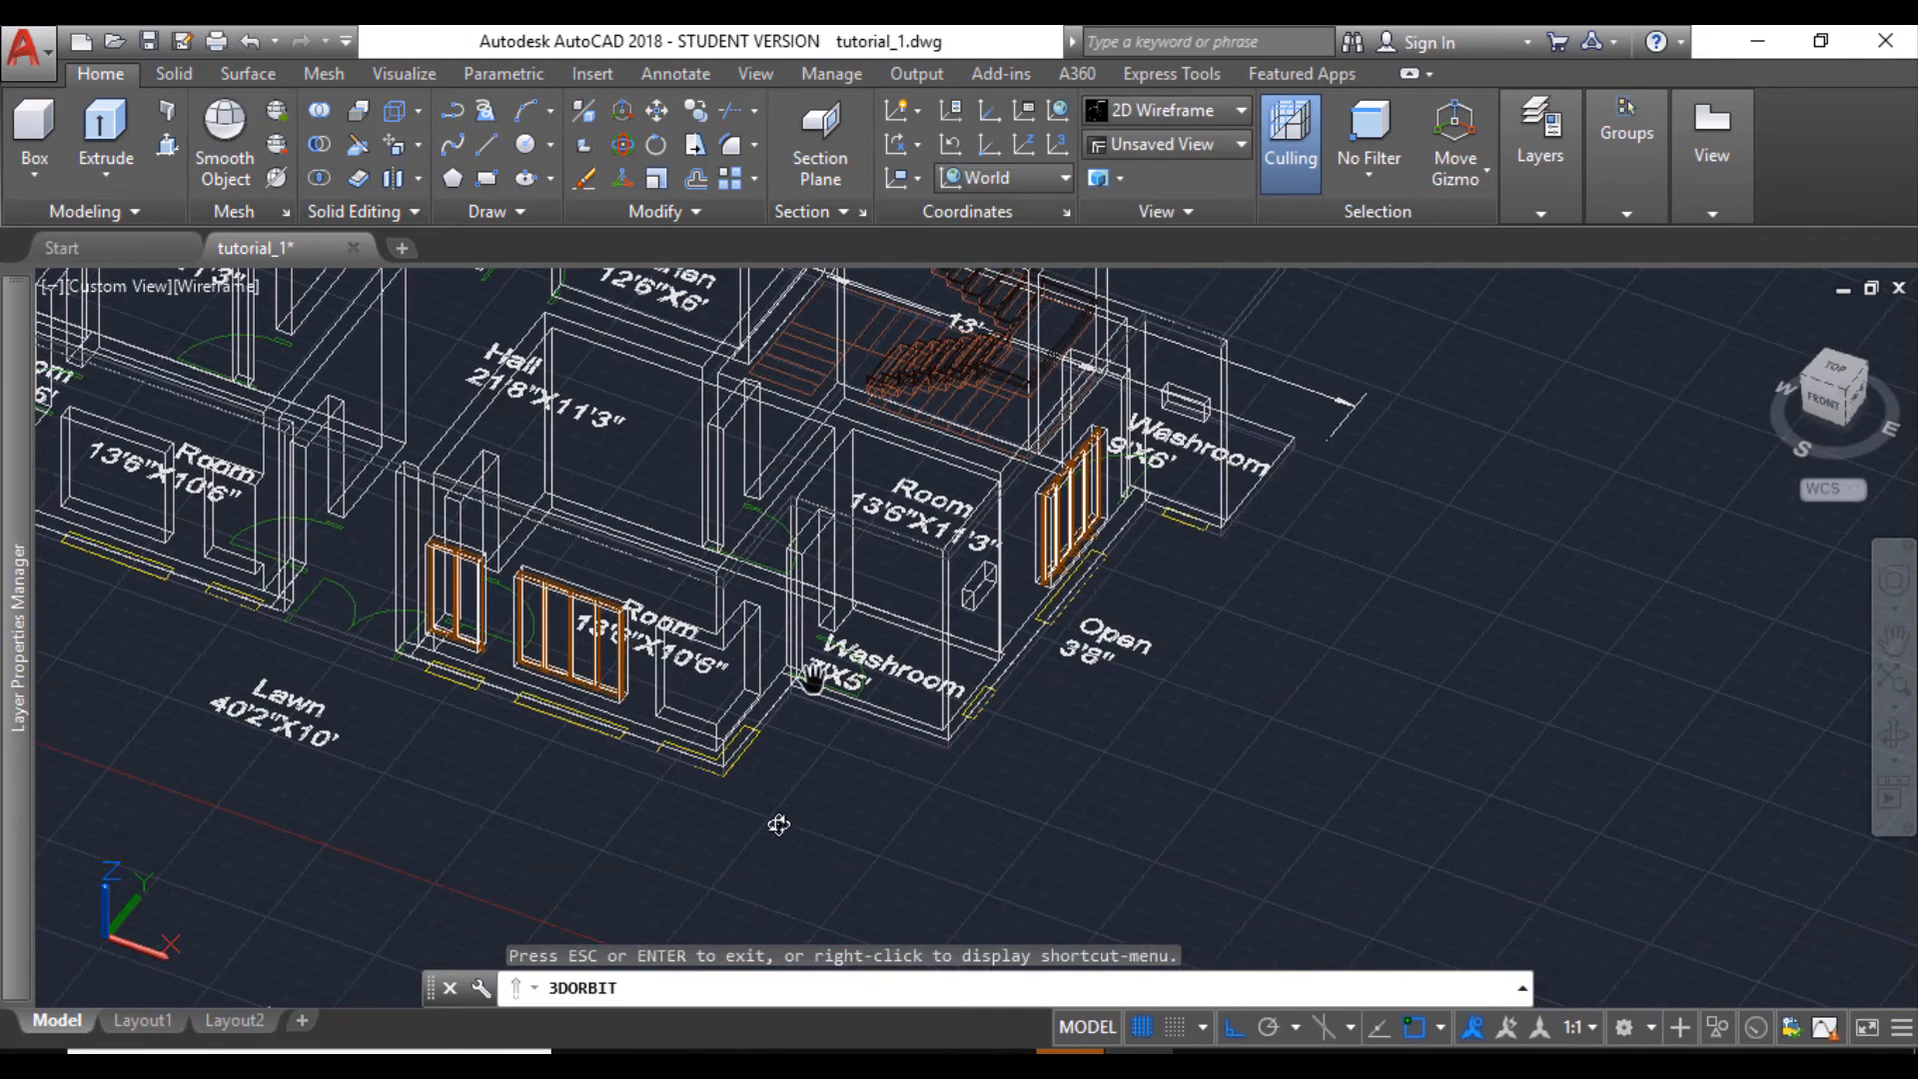
pyautogui.moveTo(685, 650); pyautogui.dragTo(720, 682)
pyautogui.scroll(5, 720, 681)
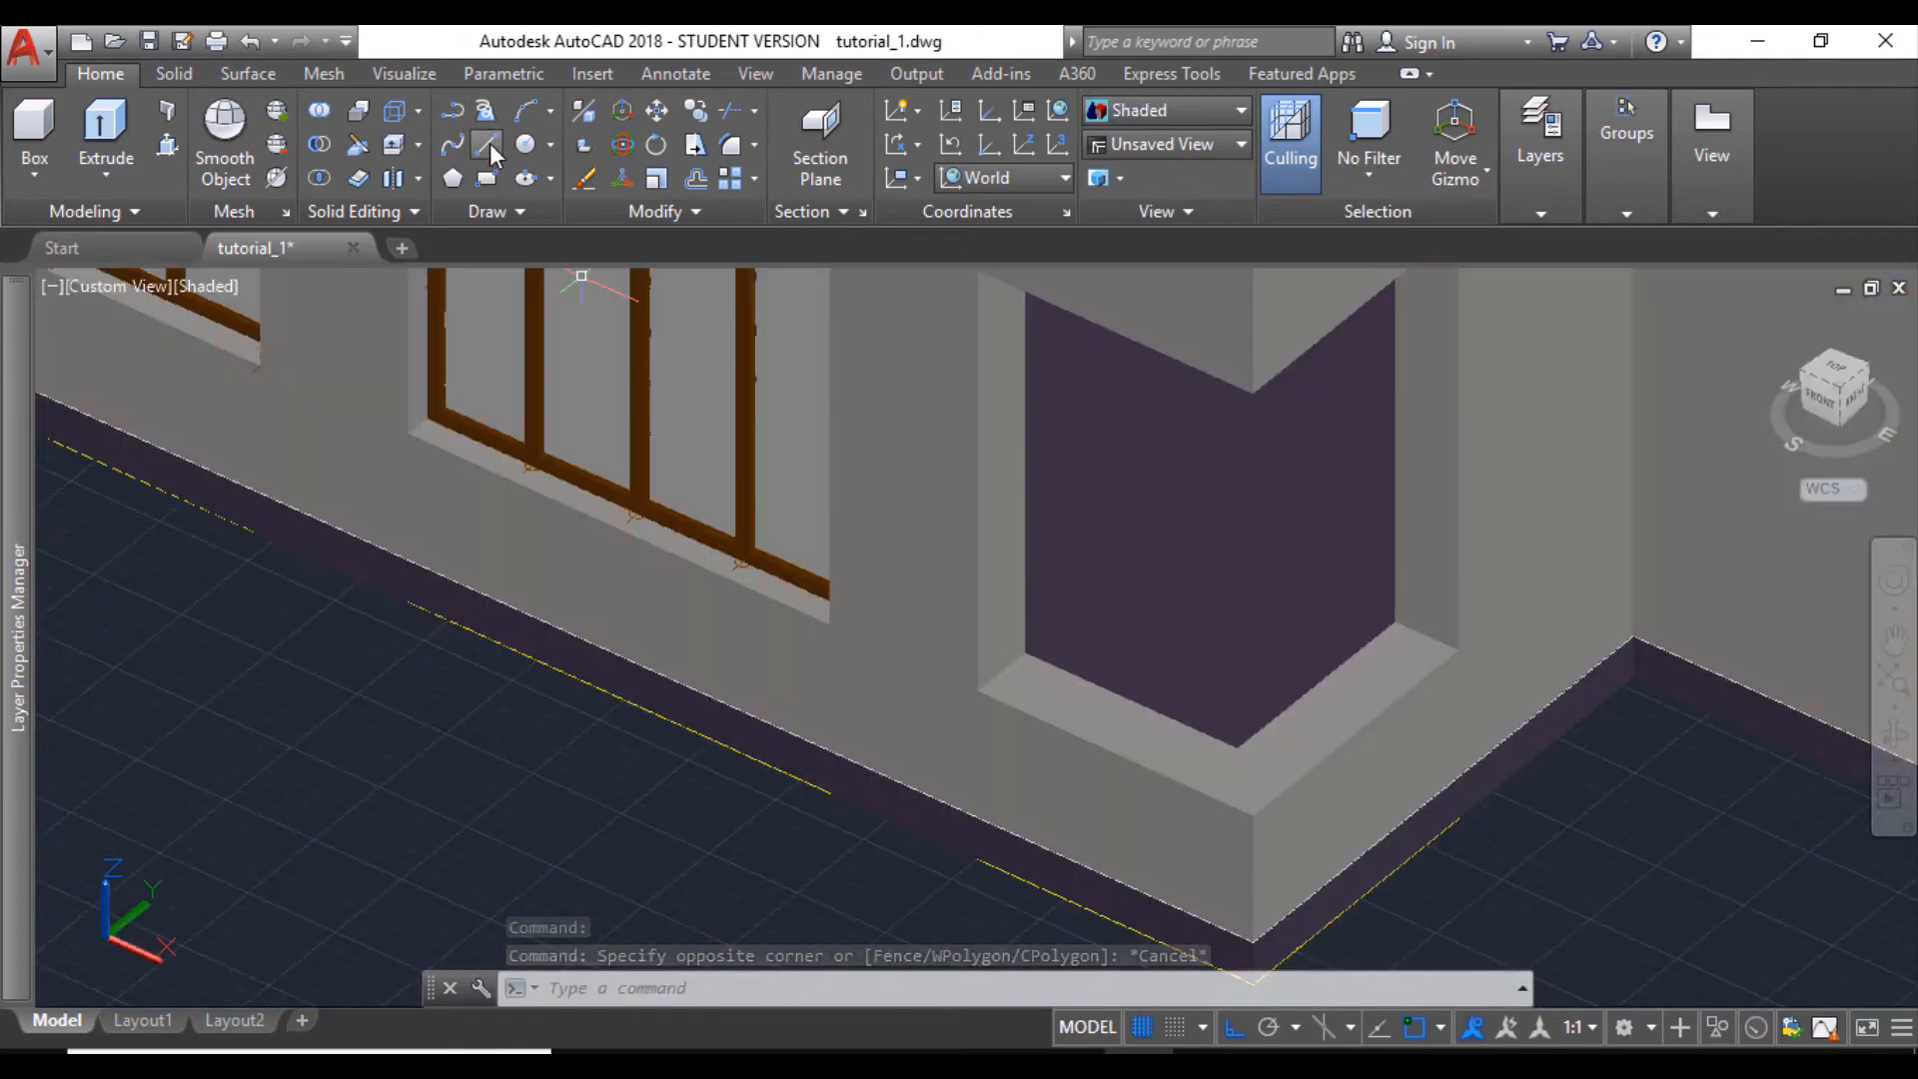
# - Draw a line across the corner opening's sill from its inner corner to its outer corner
pyautogui.click(488, 143)
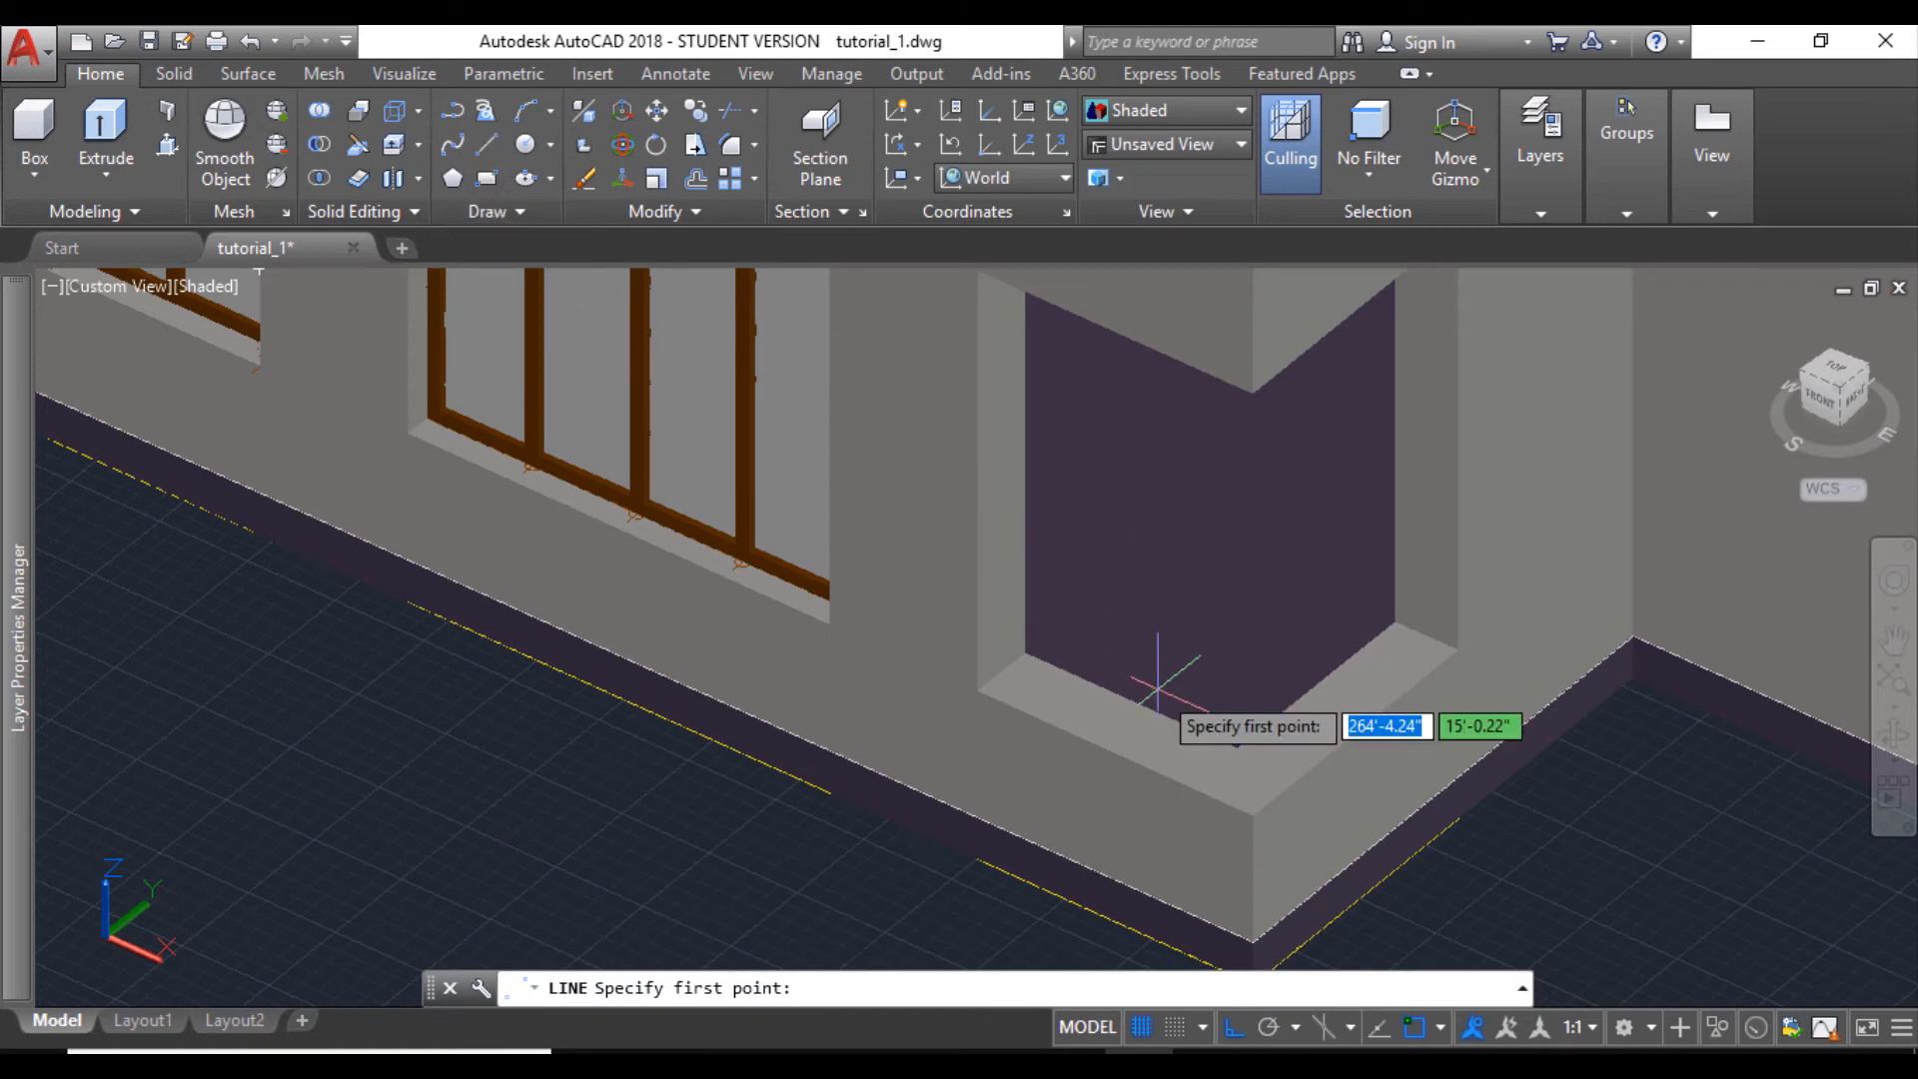
pyautogui.click(1237, 748)
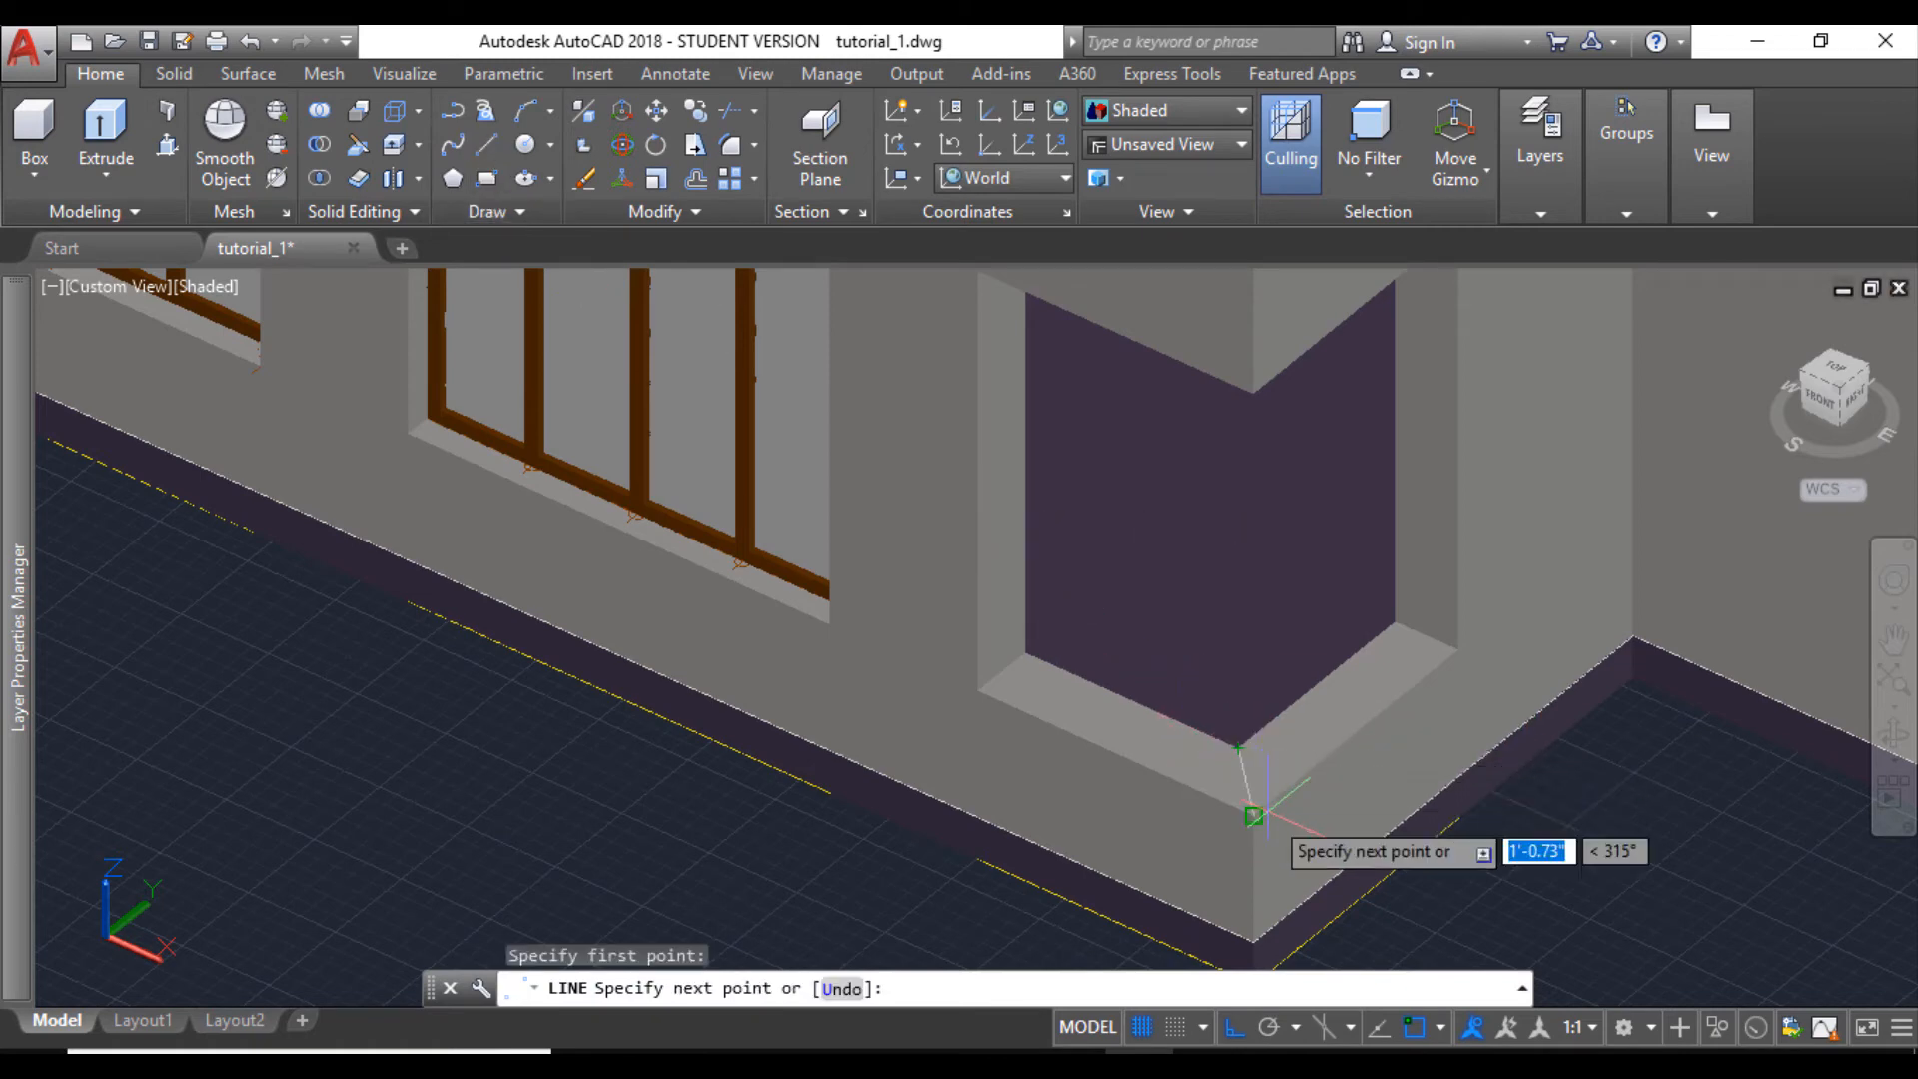
pyautogui.click(1253, 815)
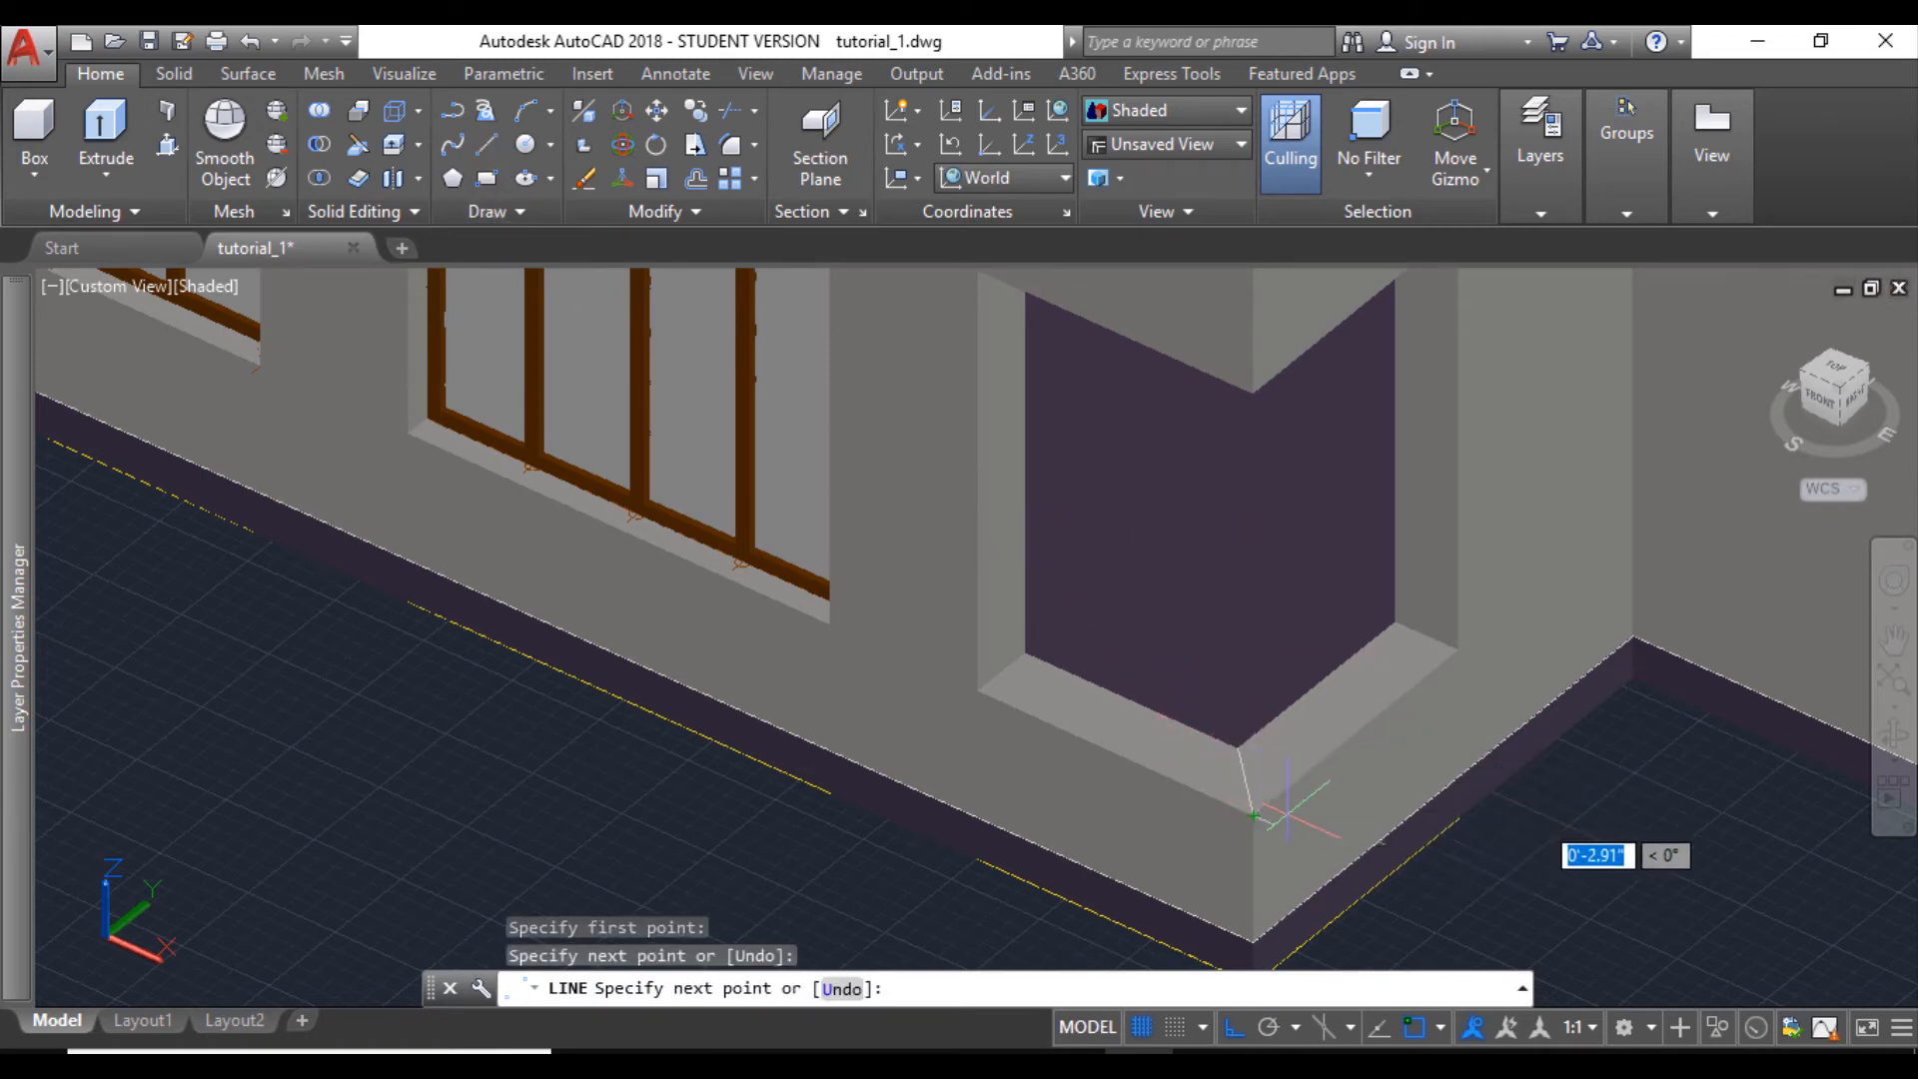
pyautogui.press('Escape')
pyautogui.scroll(2, 1230, 777)
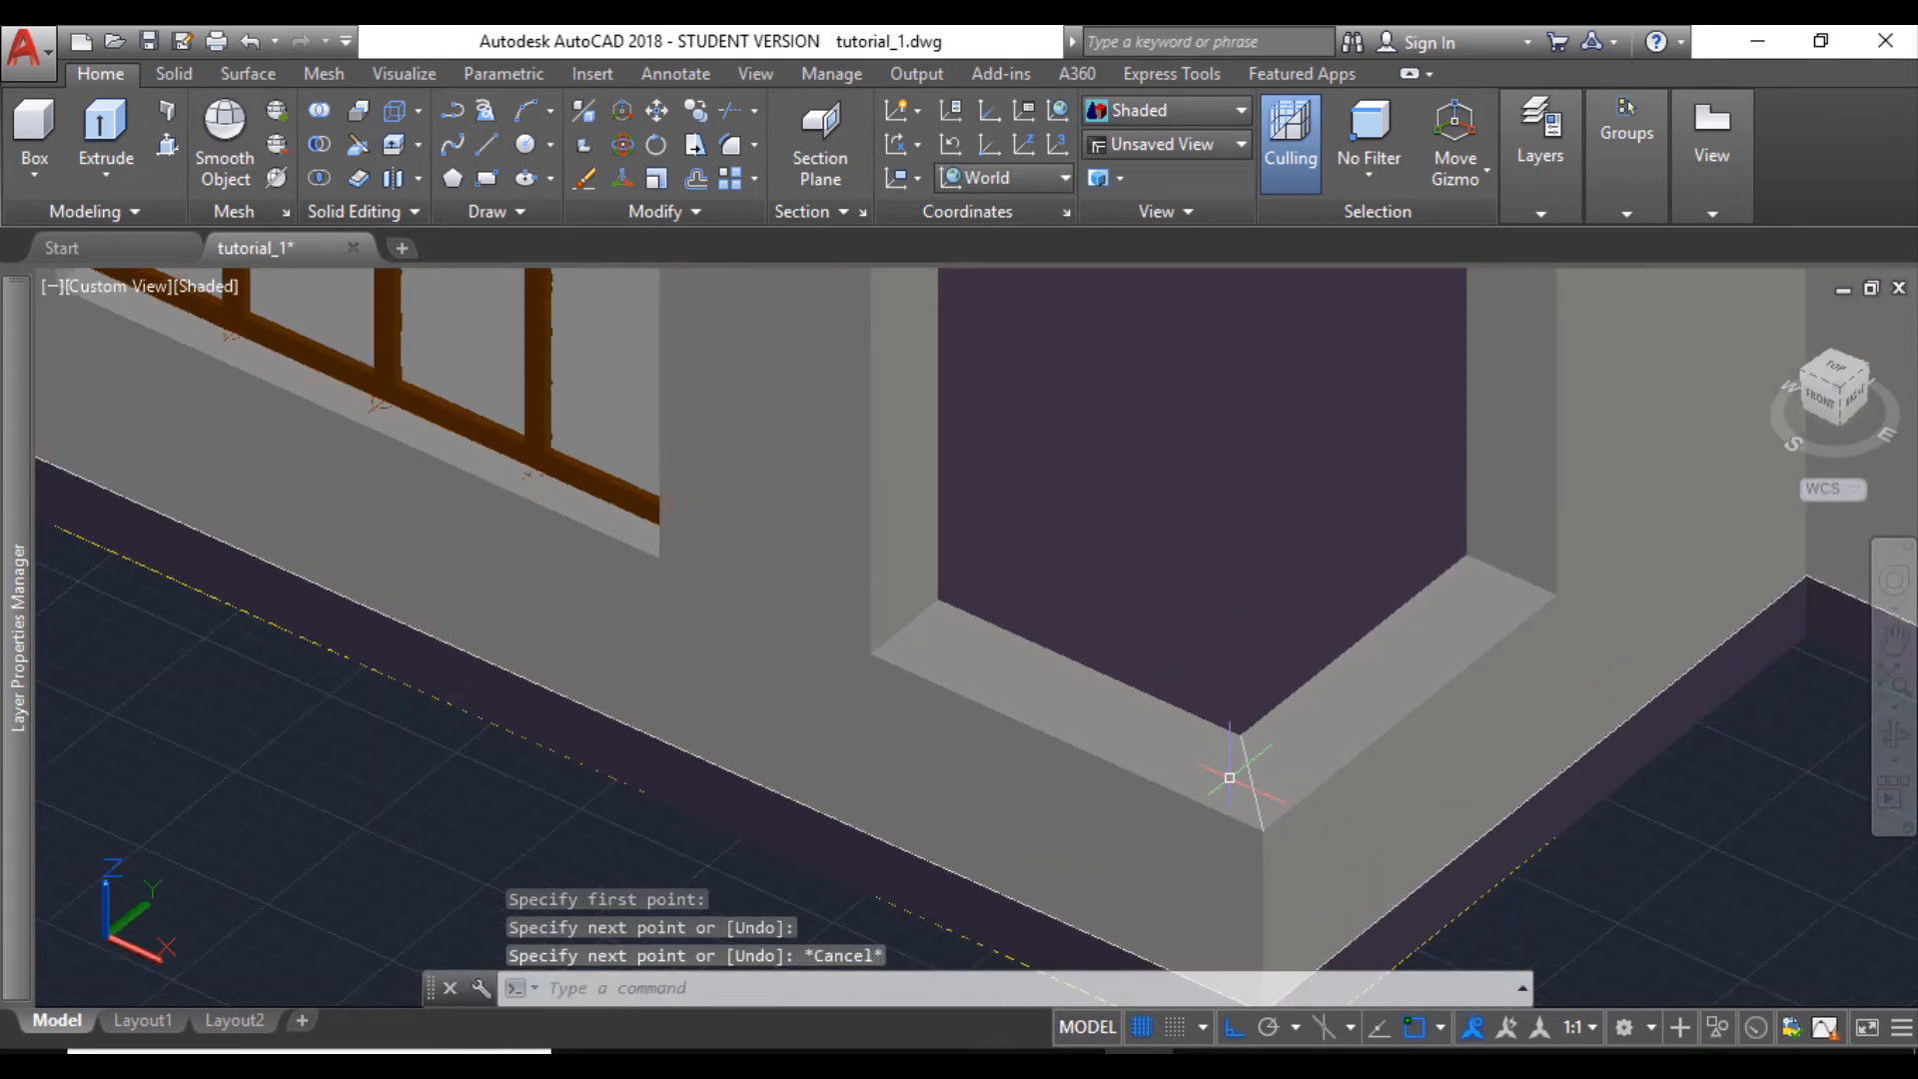
# - Measure with DIST along the corner opening's front sill, starting from the midpoint of its end edge
pyautogui.write('dist')
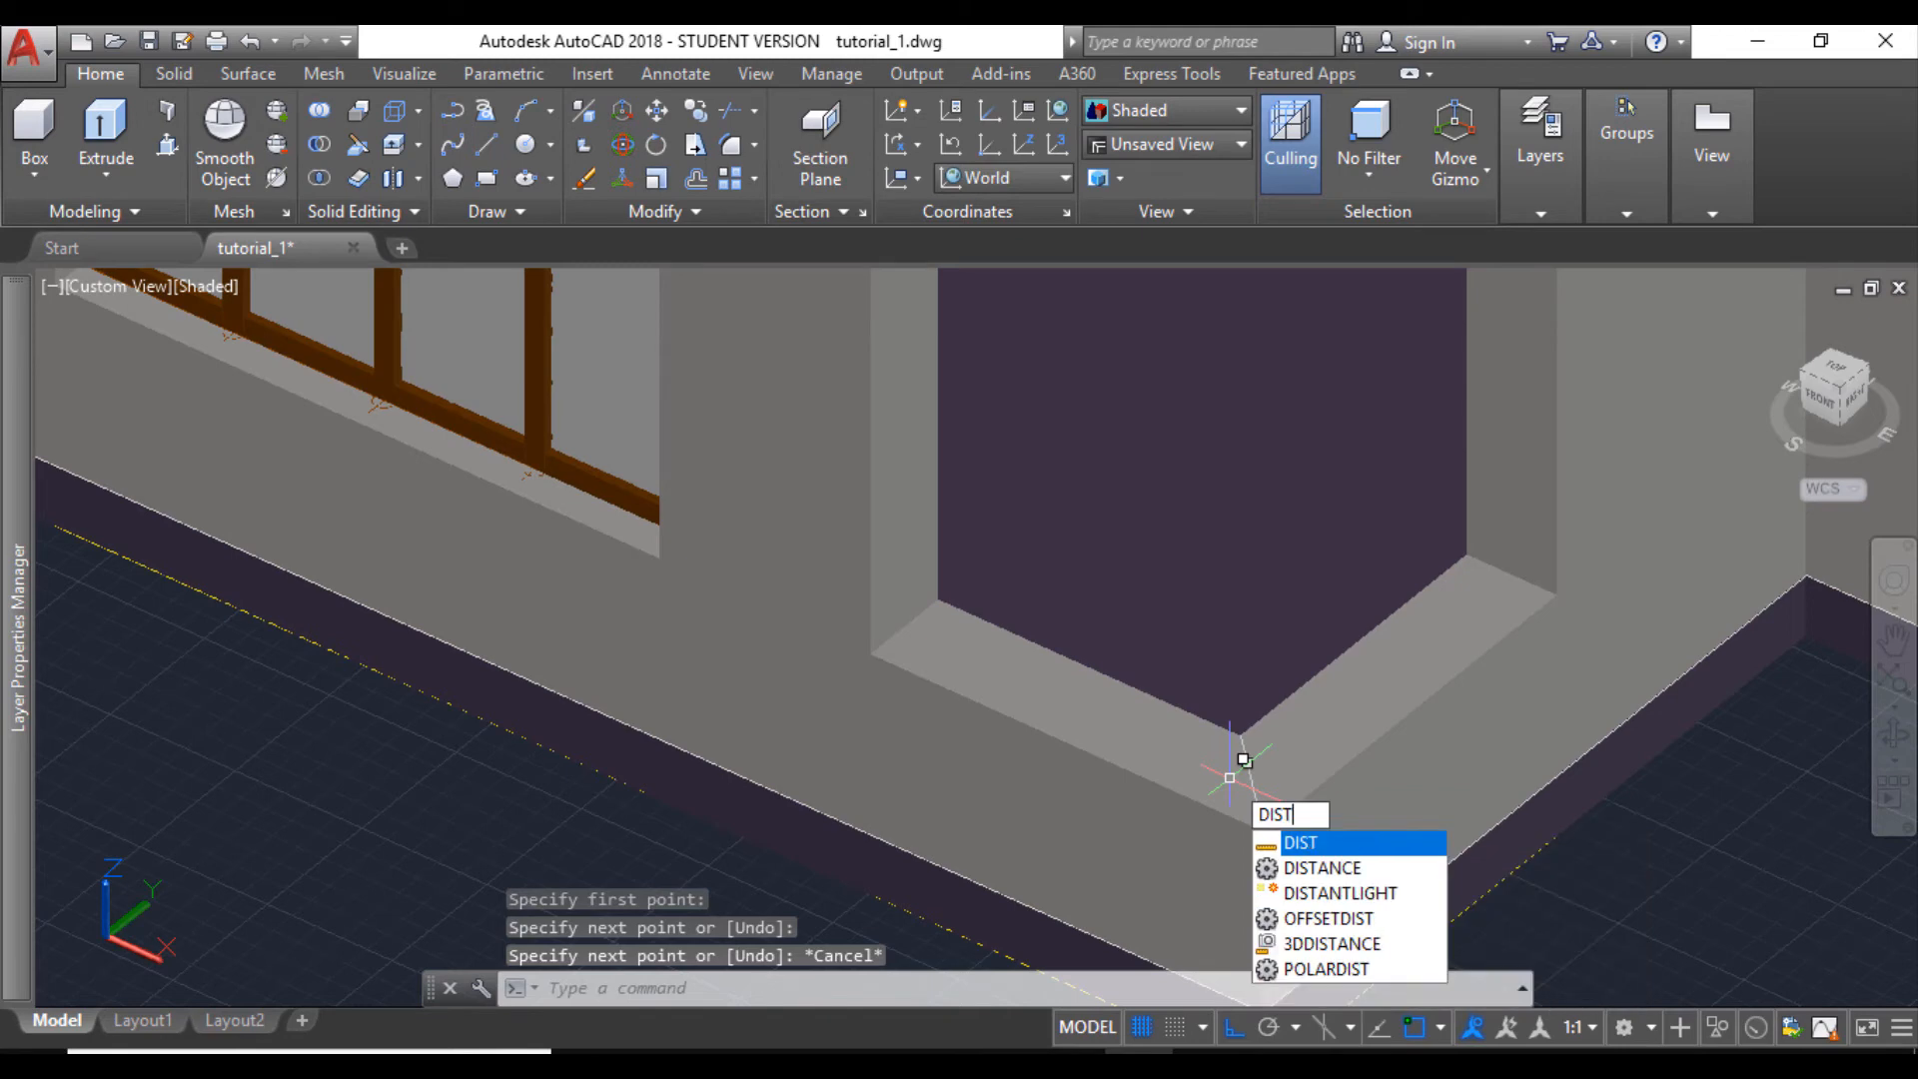
pyautogui.press('Return')
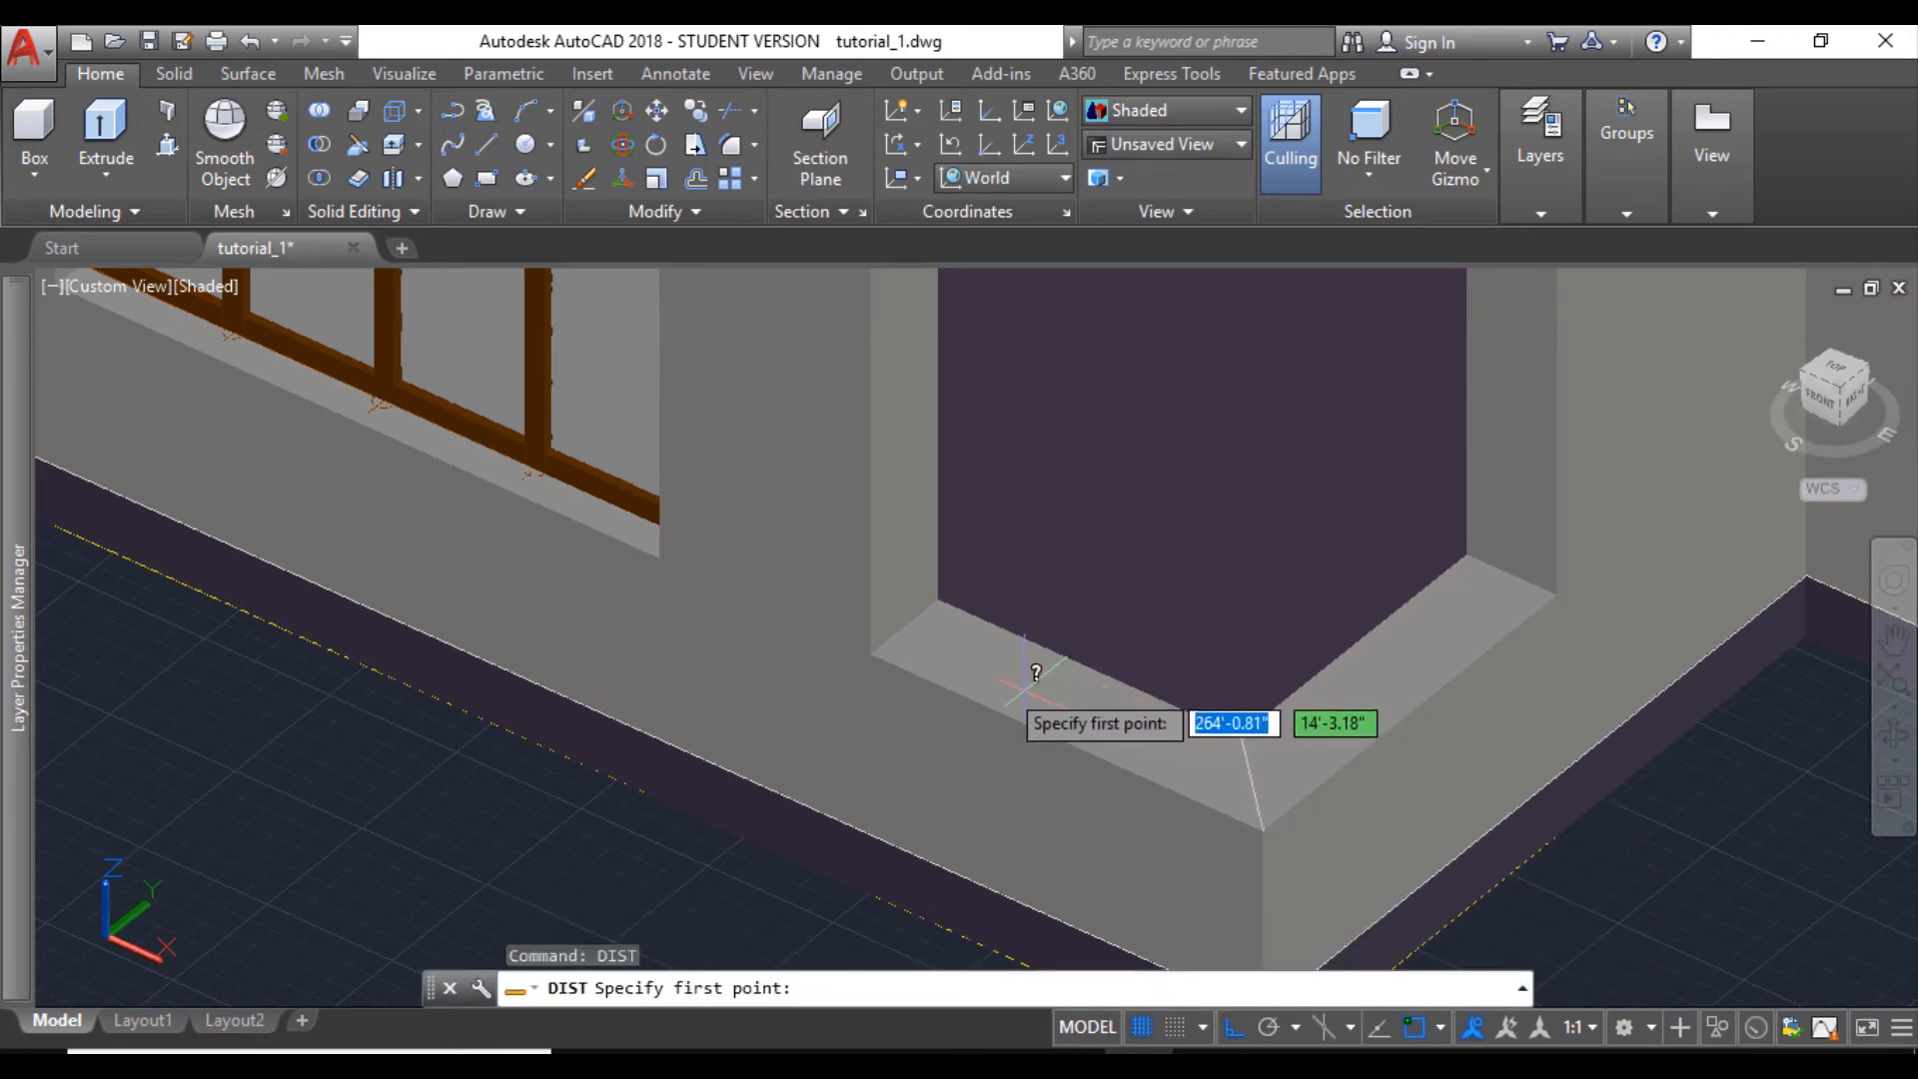
pyautogui.click(904, 627)
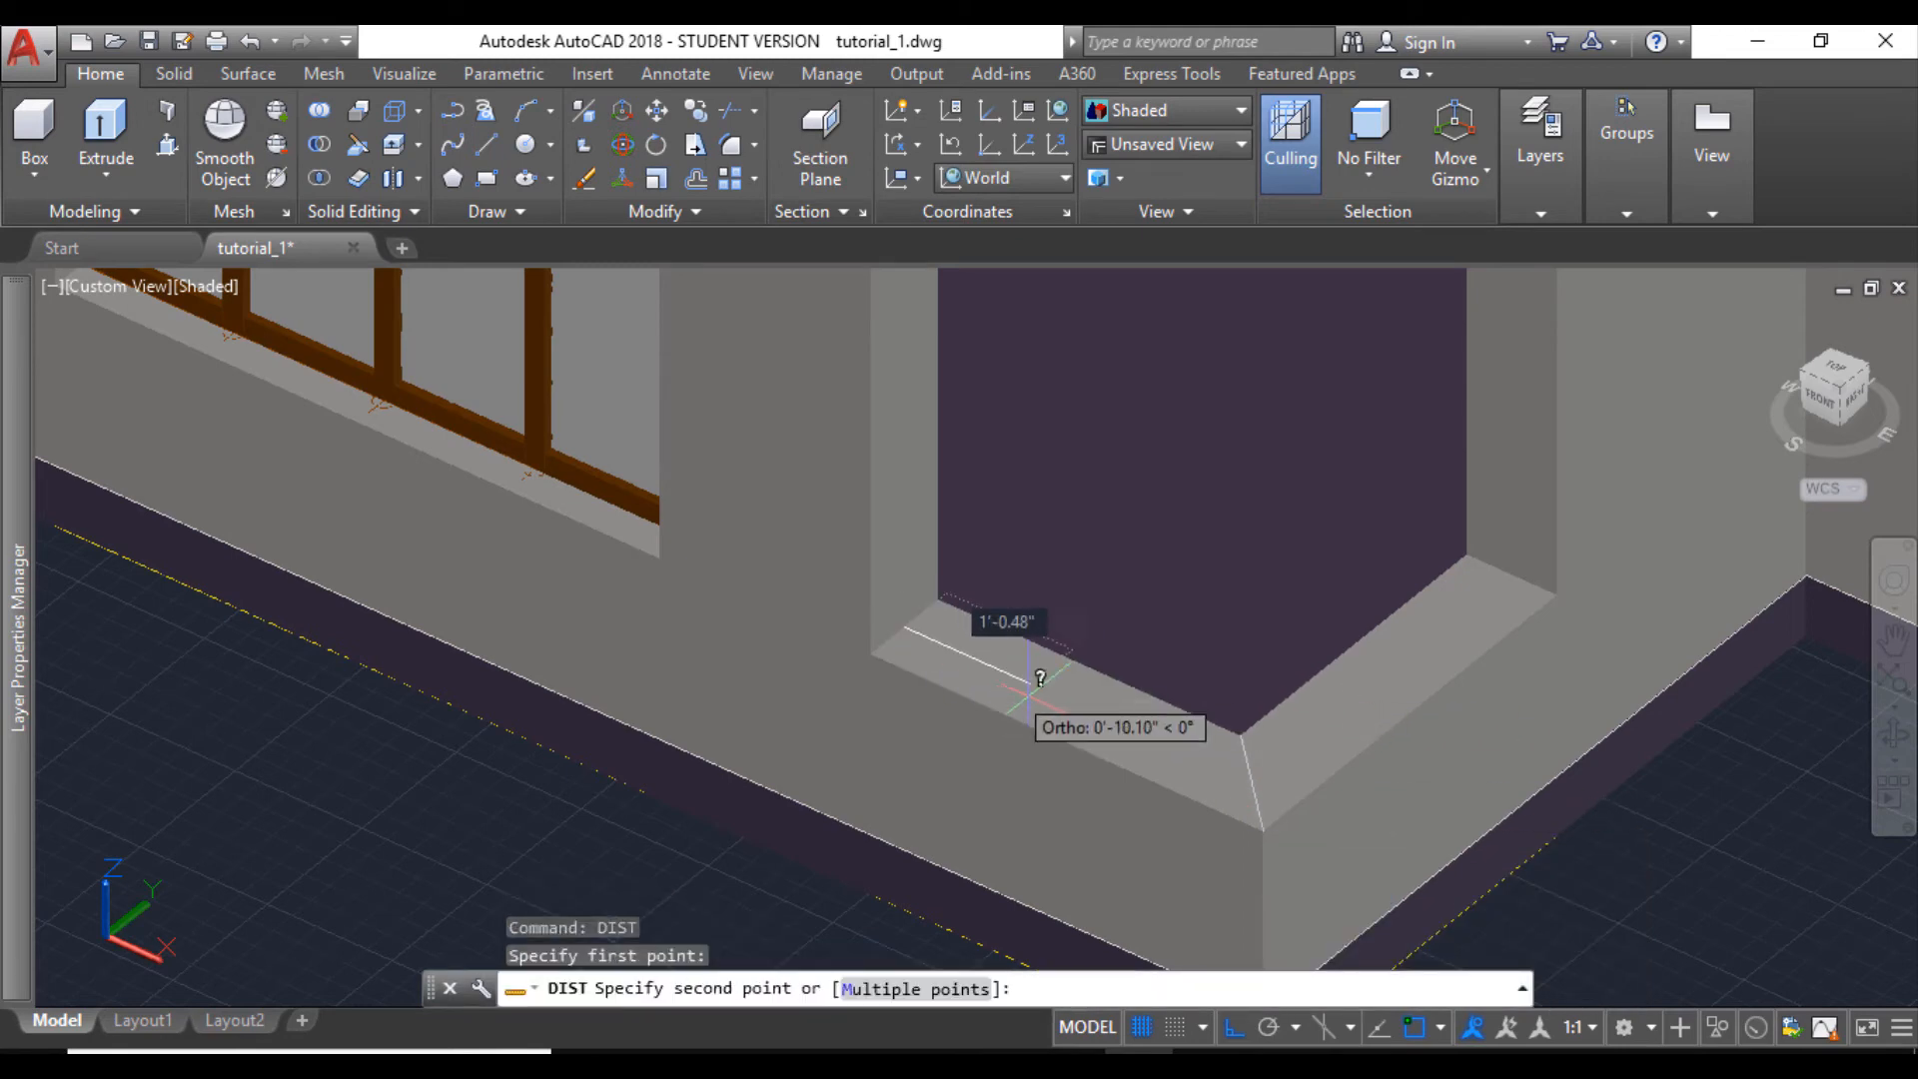
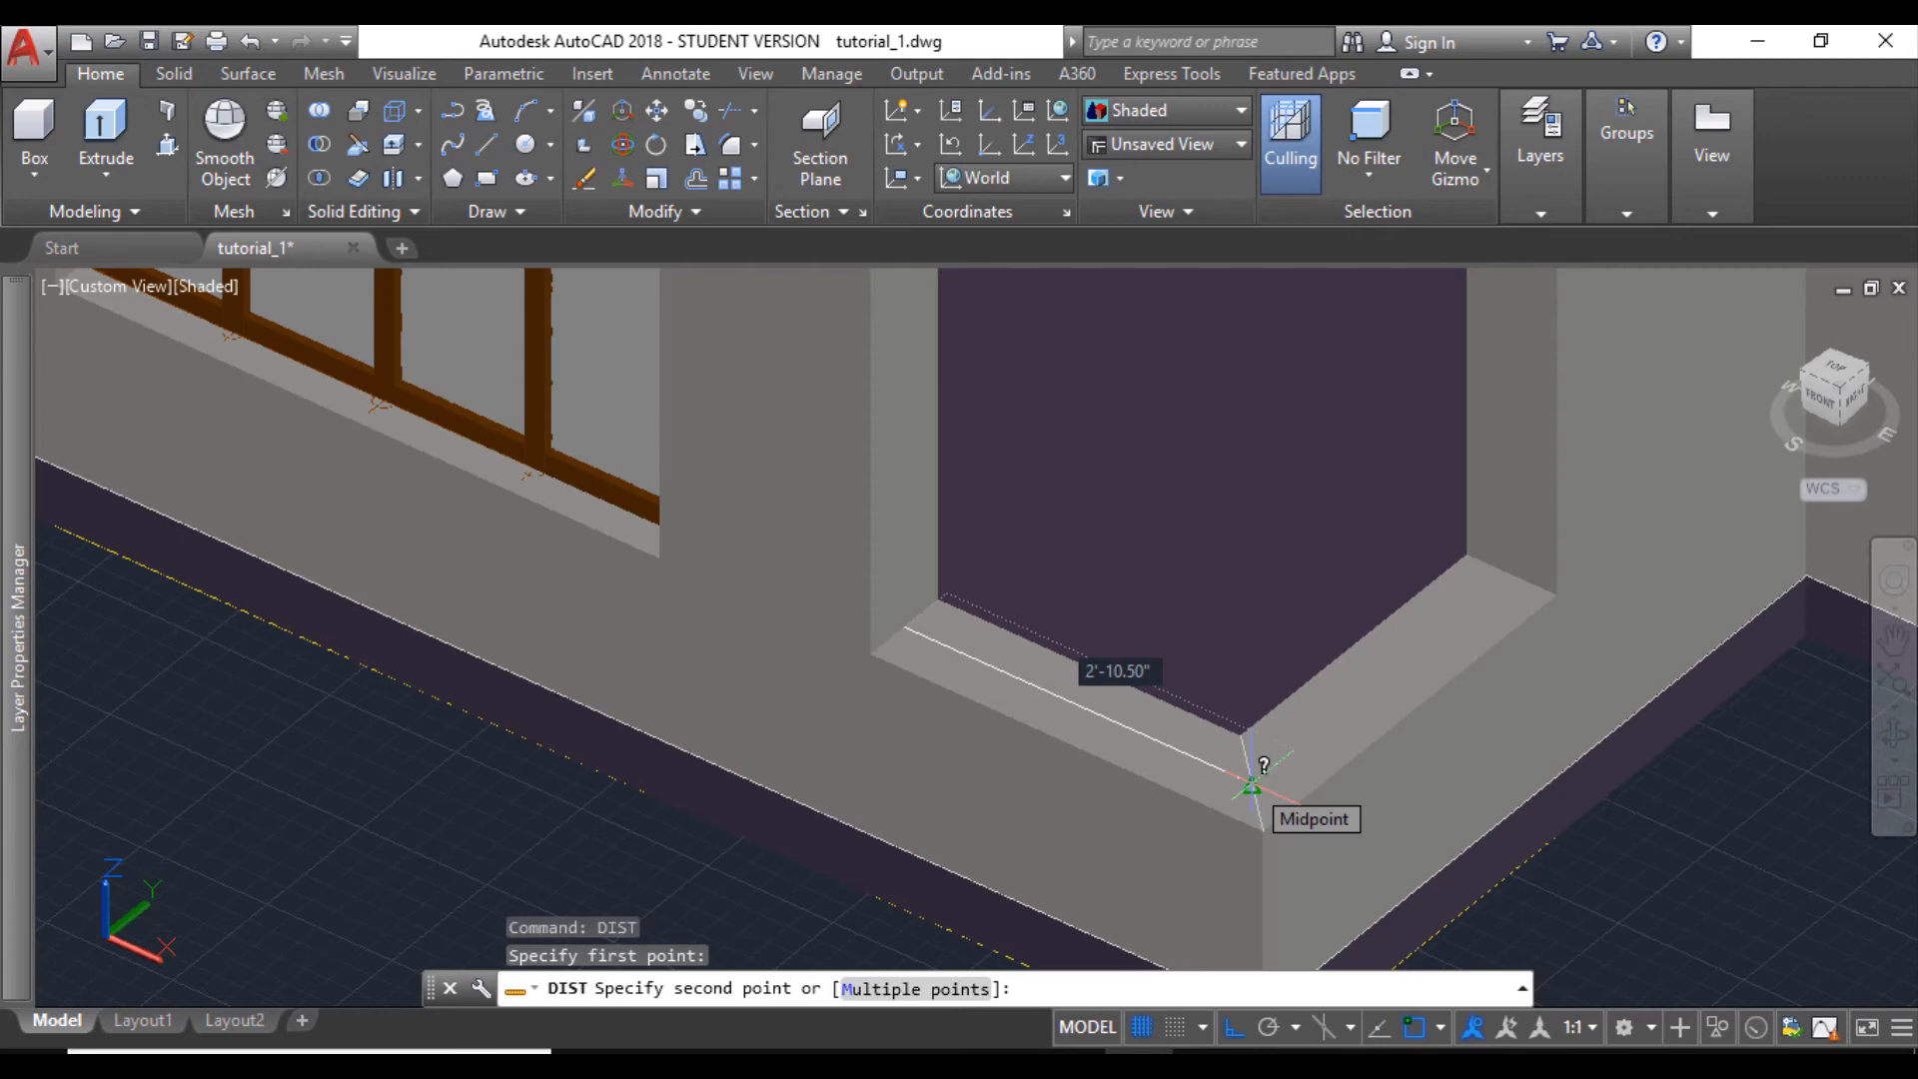
# - Erase the leftover loose glass panel and guide lines beside the spare four-part window outside the house
pyautogui.press('Escape')
pyautogui.scroll(-6, 1252, 786)
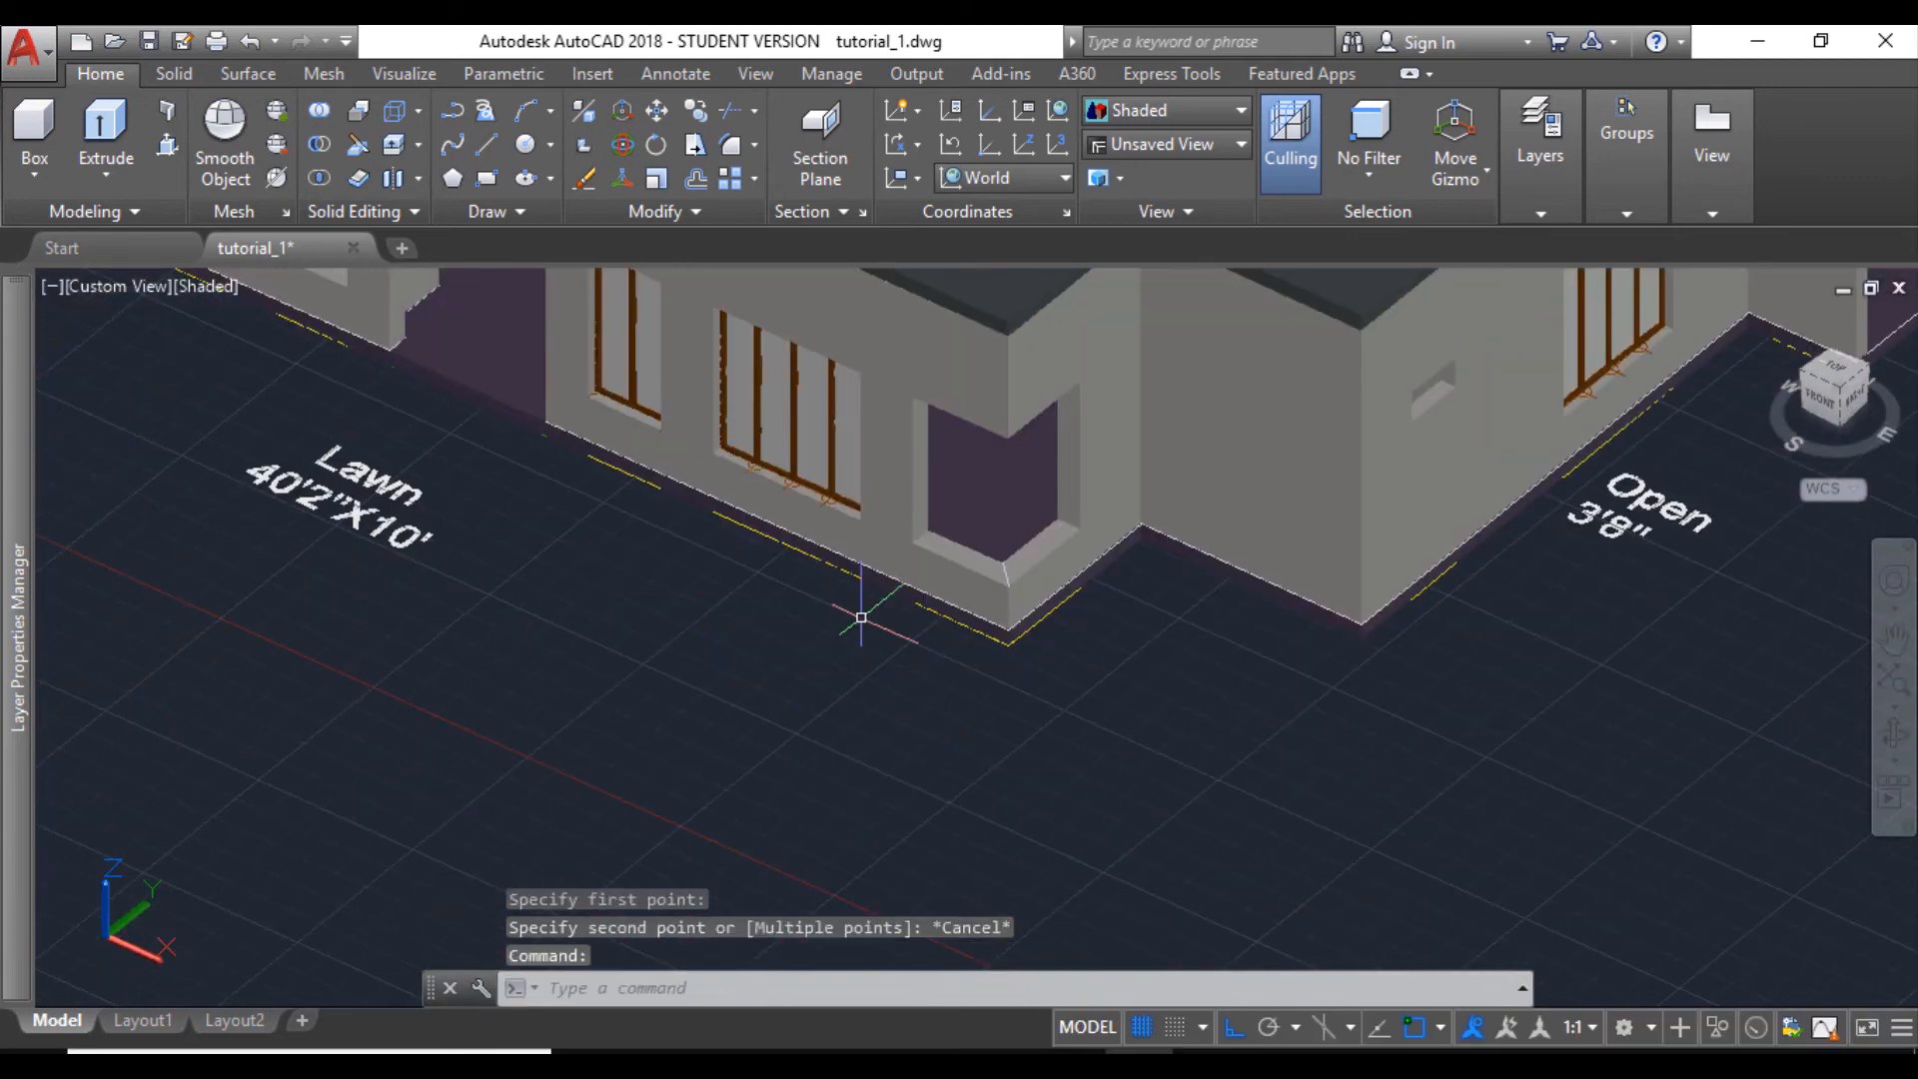
pyautogui.scroll(-6, 861, 617)
pyautogui.moveTo(654, 757); pyautogui.dragTo(740, 663, button='middle')
pyautogui.scroll(6, 820, 760)
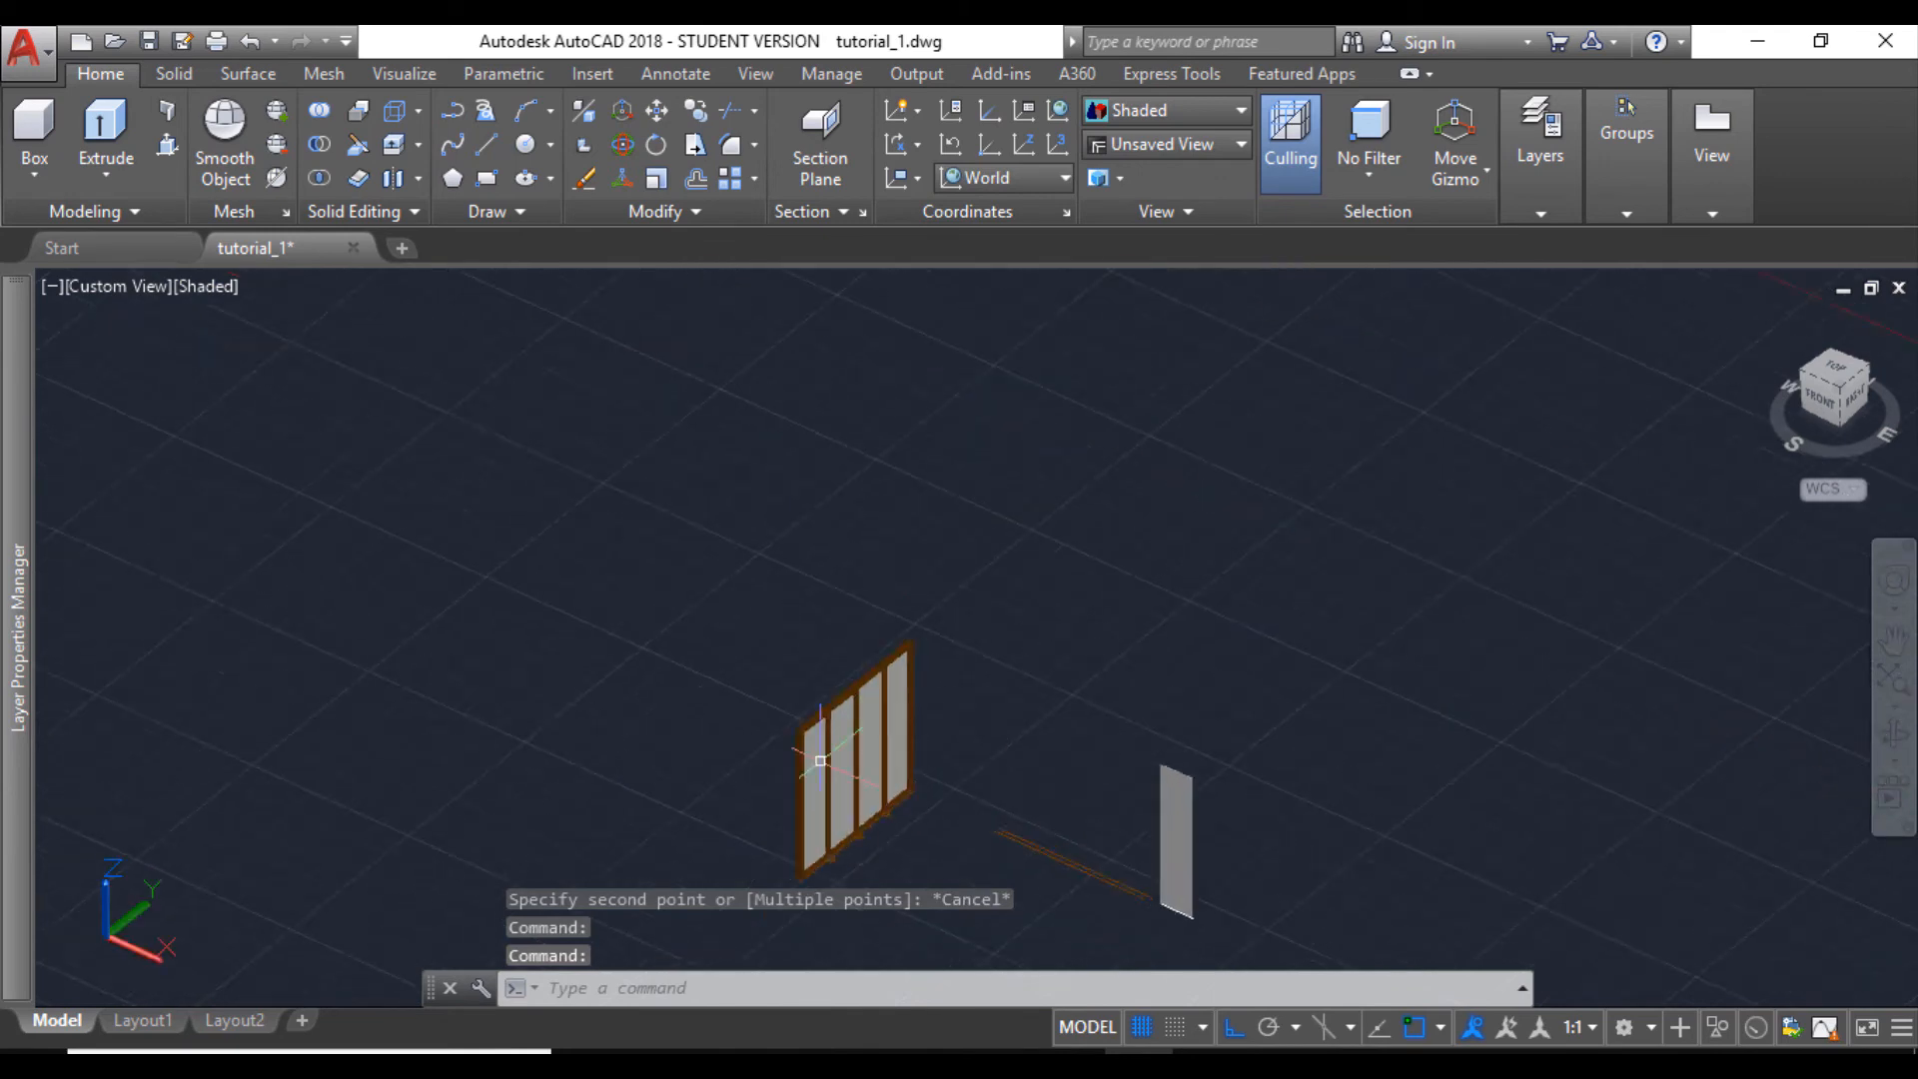
pyautogui.scroll(4, 820, 760)
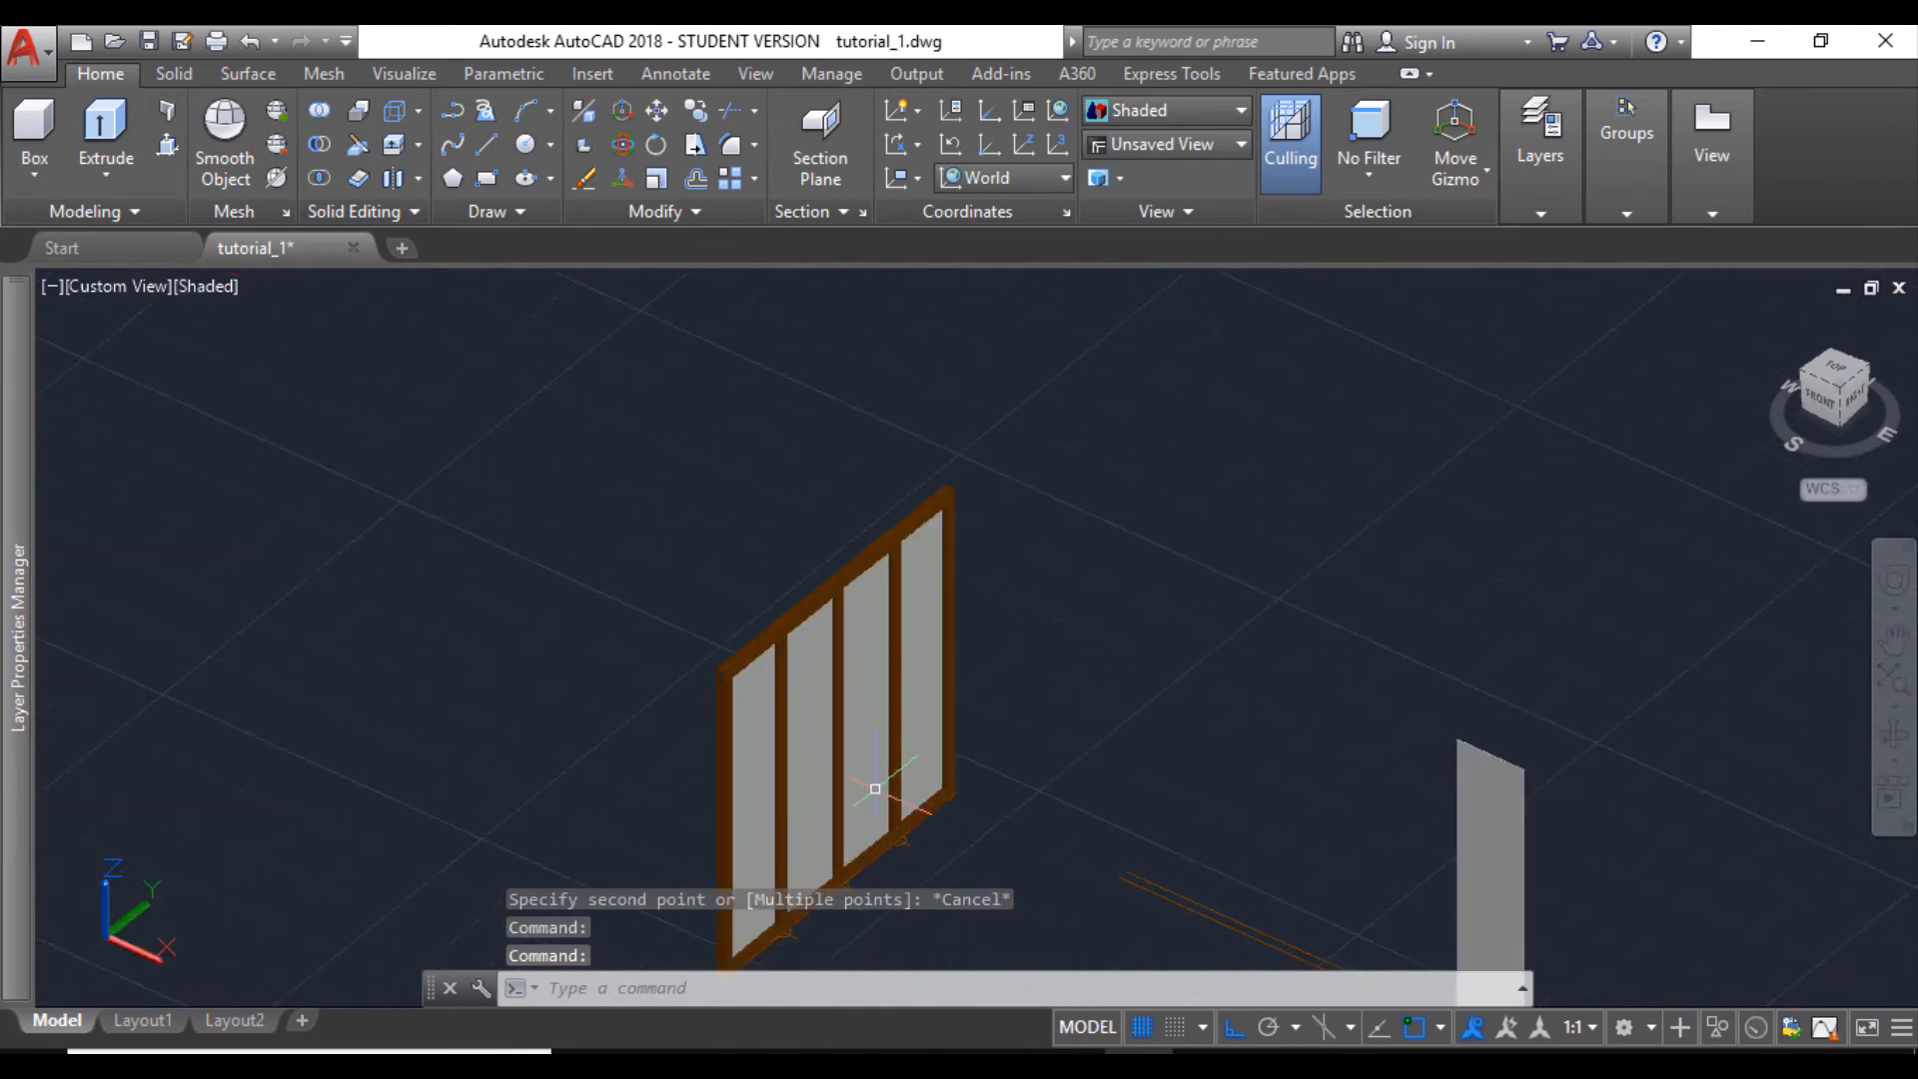
pyautogui.click(1893, 744)
pyautogui.moveTo(979, 741); pyautogui.dragTo(882, 728)
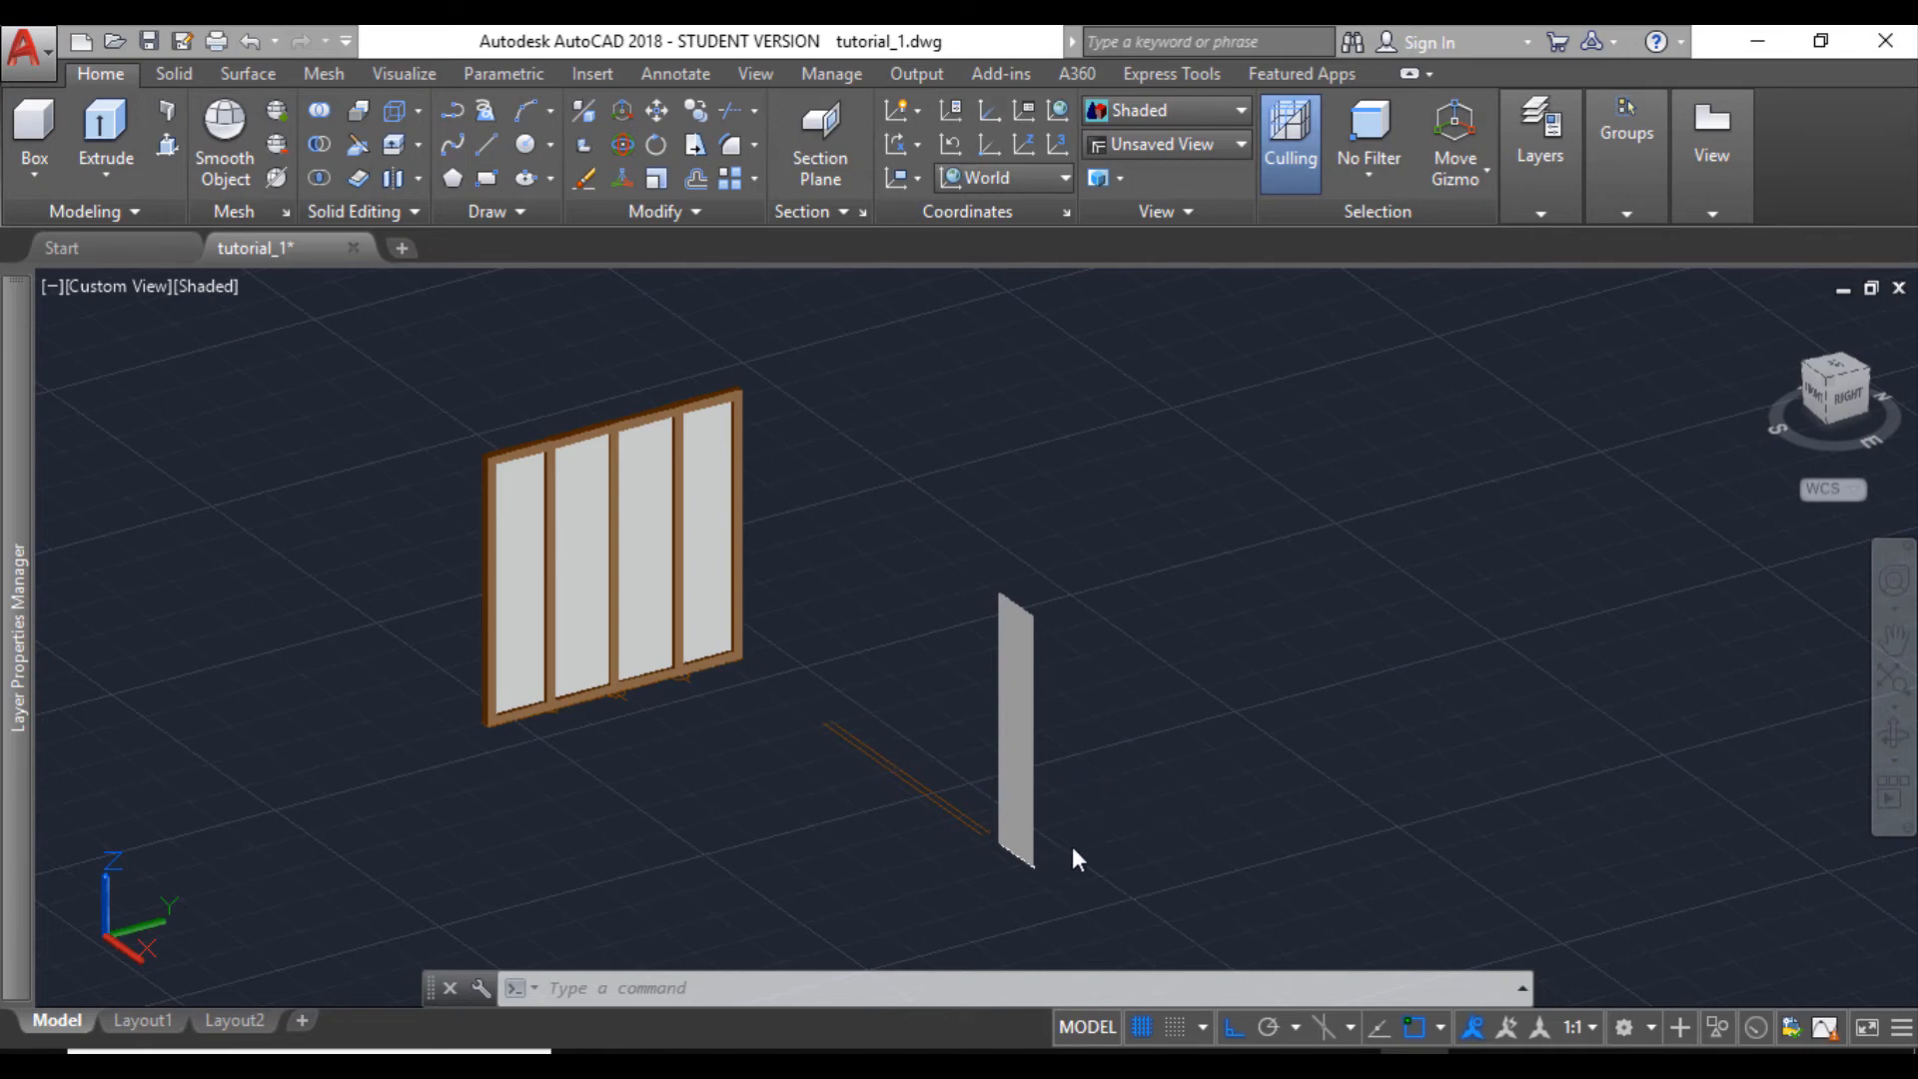
pyautogui.click(1107, 911)
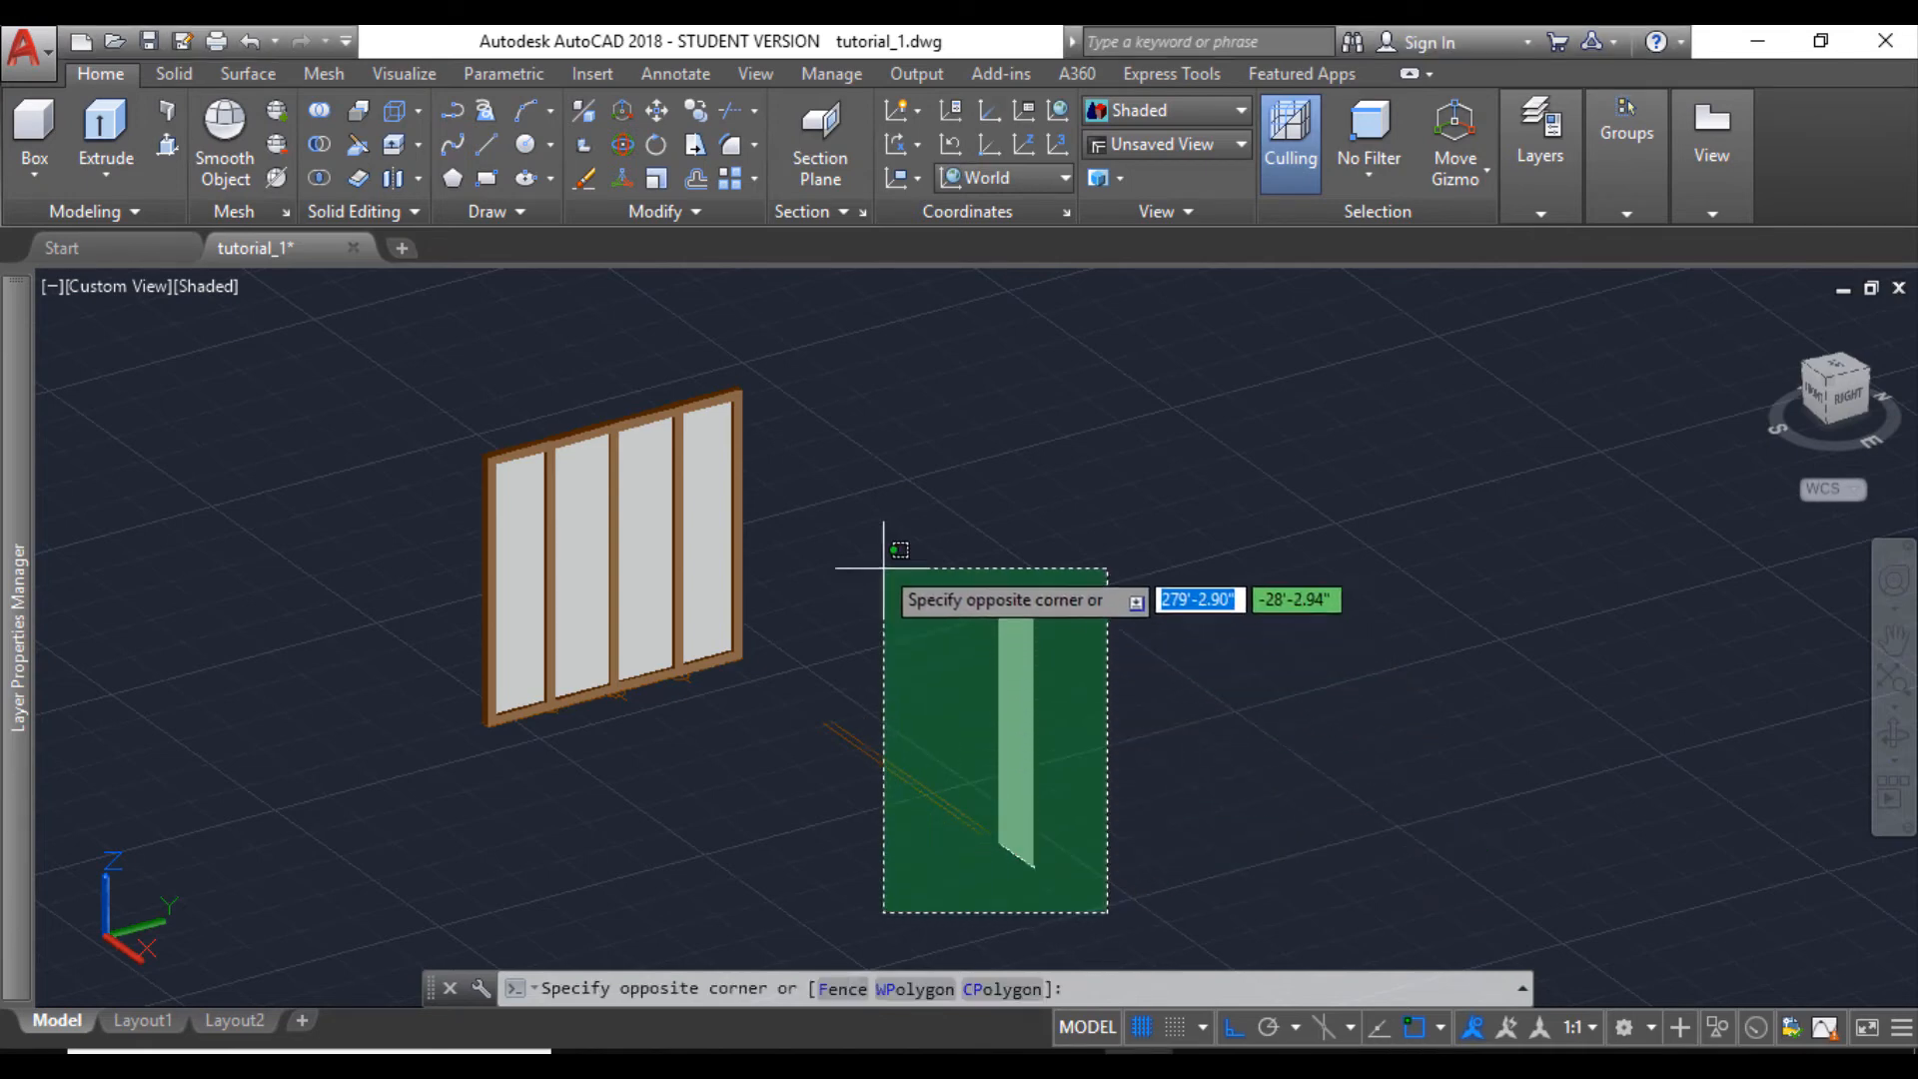
pyautogui.click(822, 540)
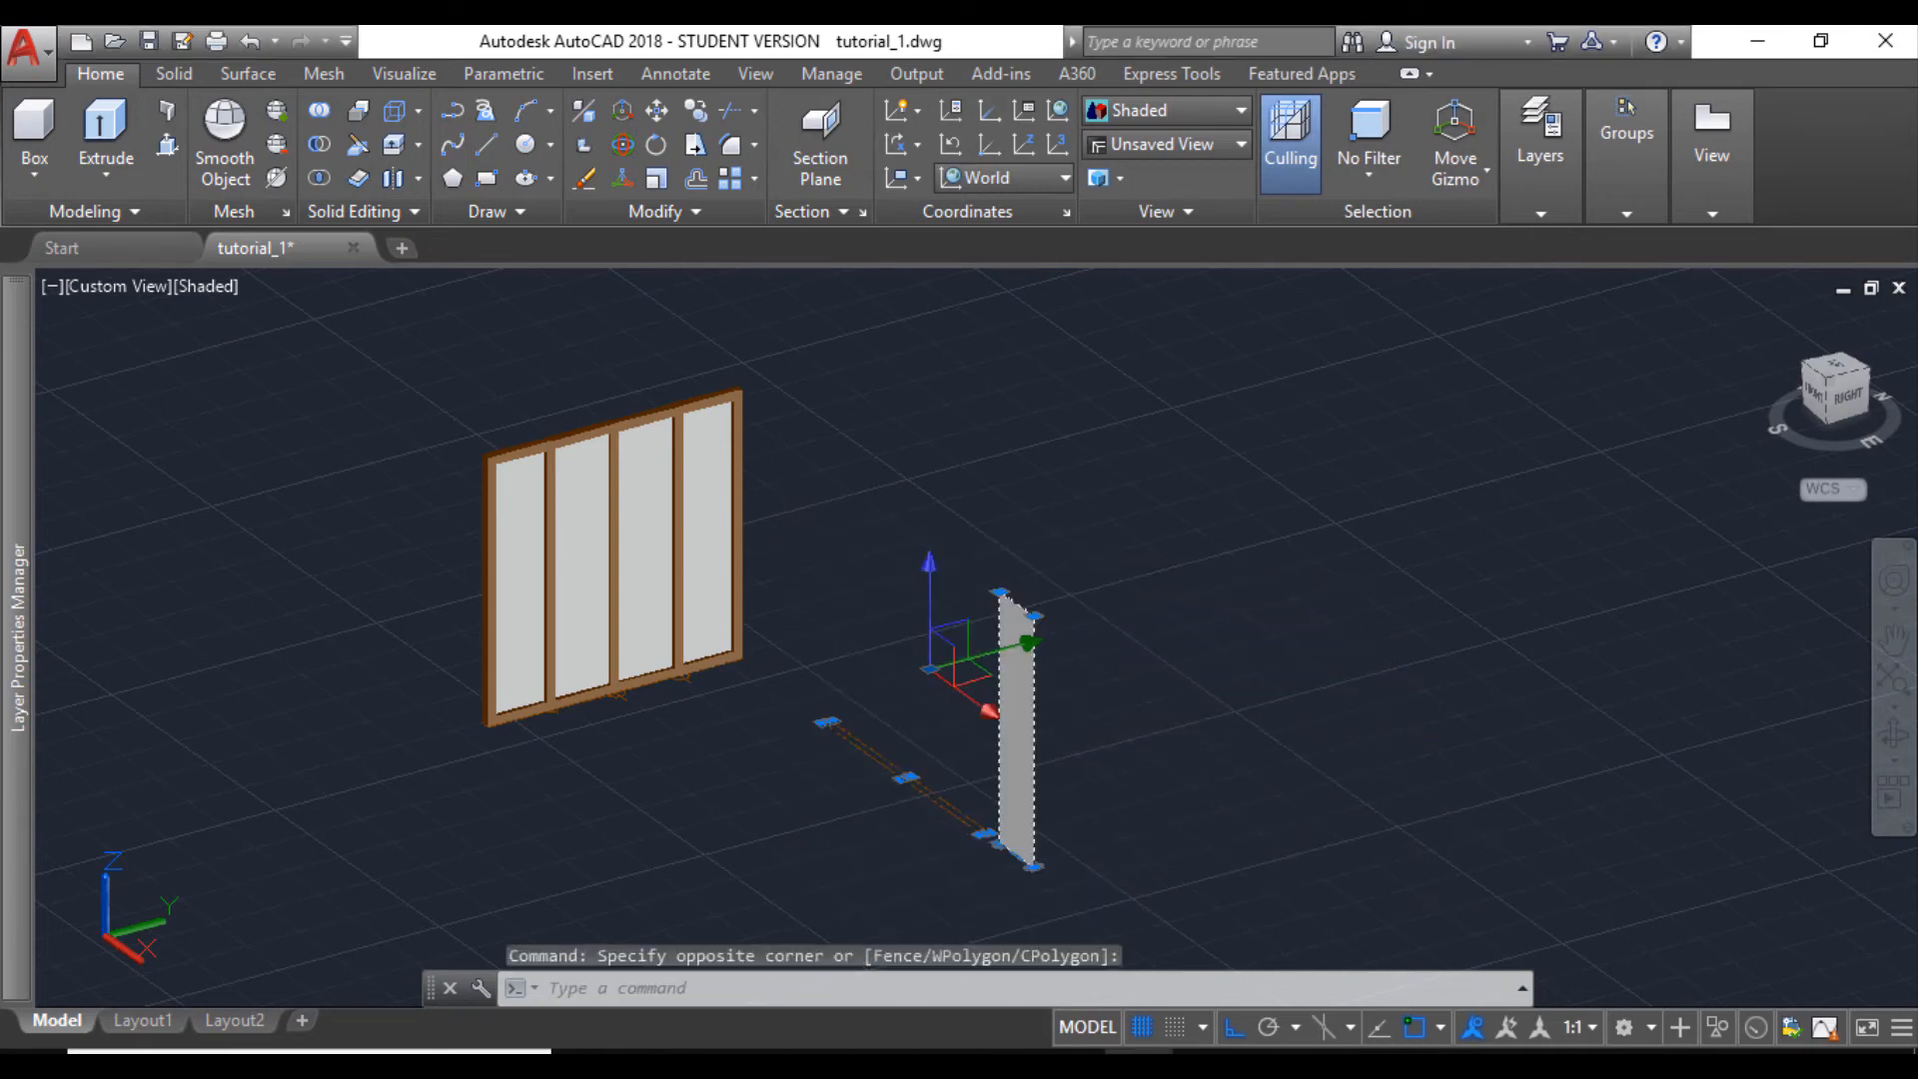
pyautogui.press('Delete')
# - Undo the last erase and remove two adjoining panes with their frame members from the spare four-part window, leaving two parts
pyautogui.scroll(4, 740, 590)
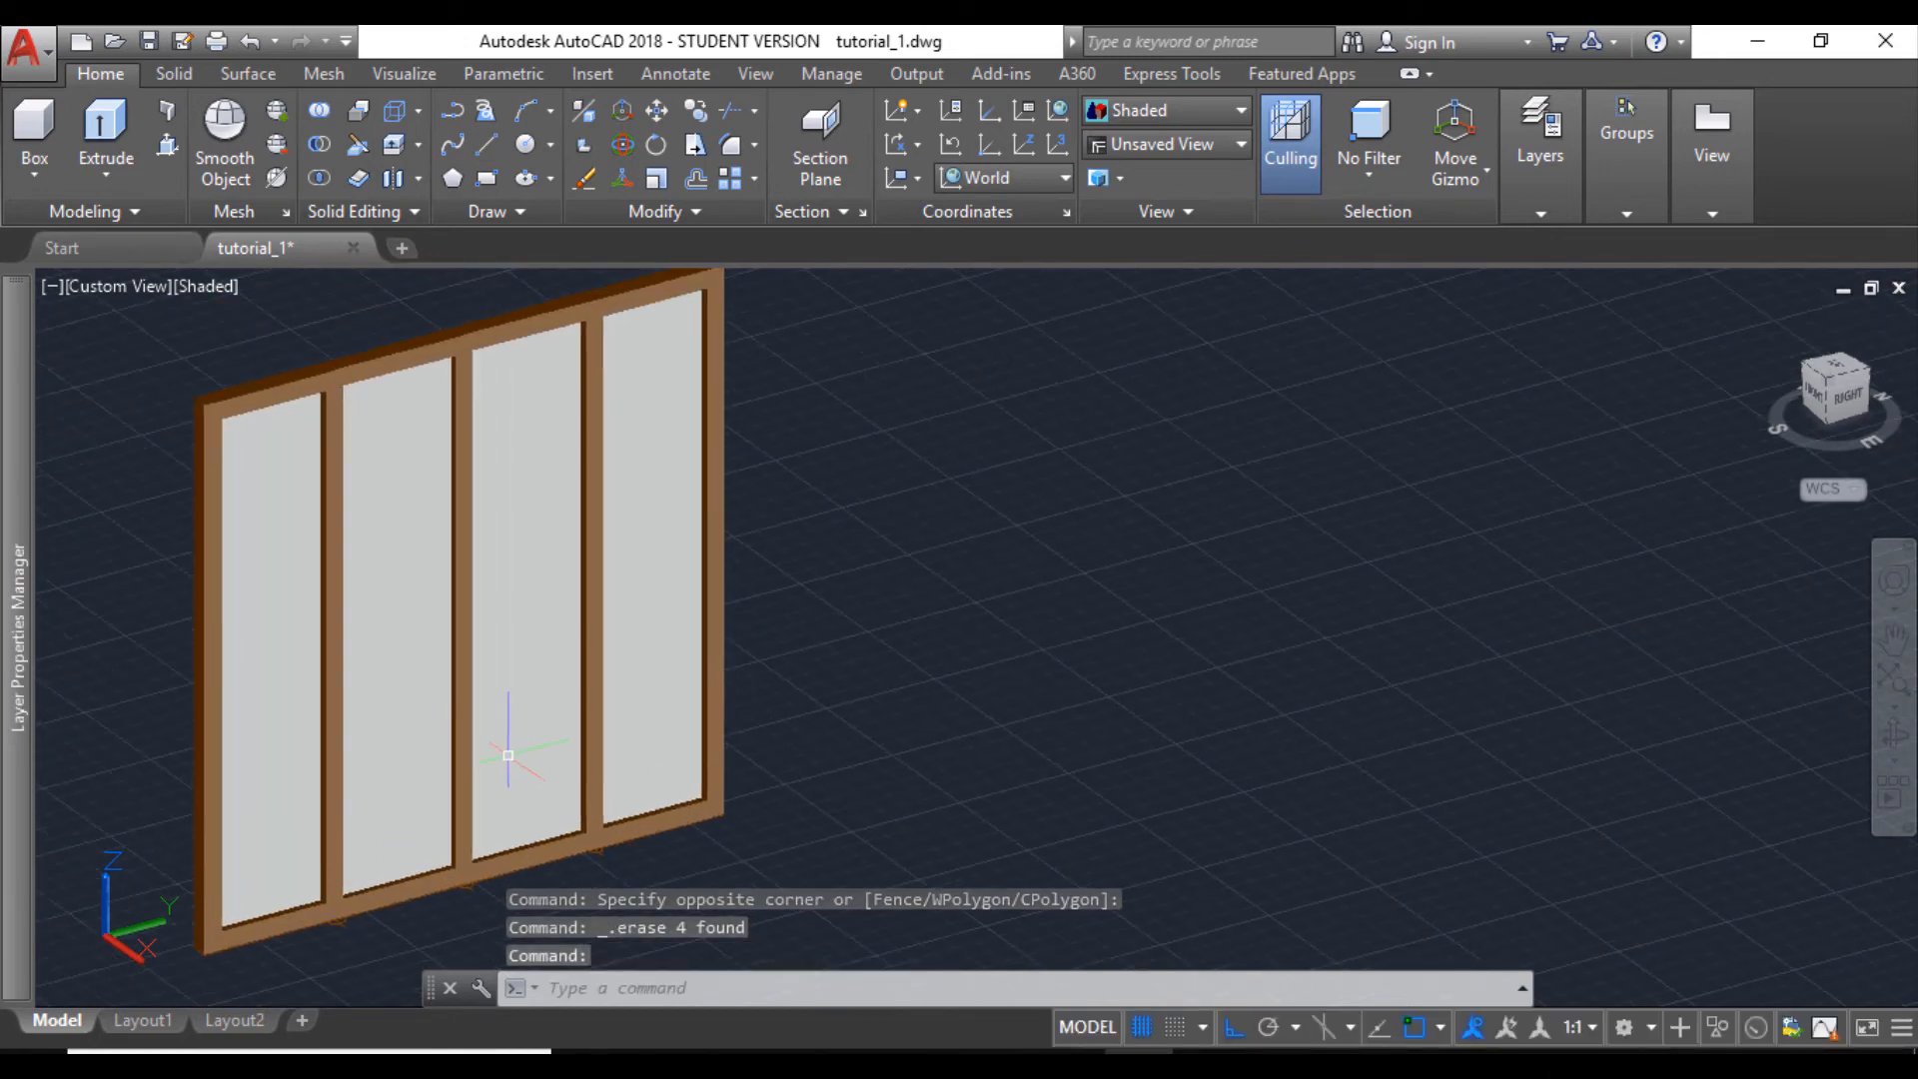
pyautogui.hotkey('ctrl', 'z')
pyautogui.scroll(2, 494, 361)
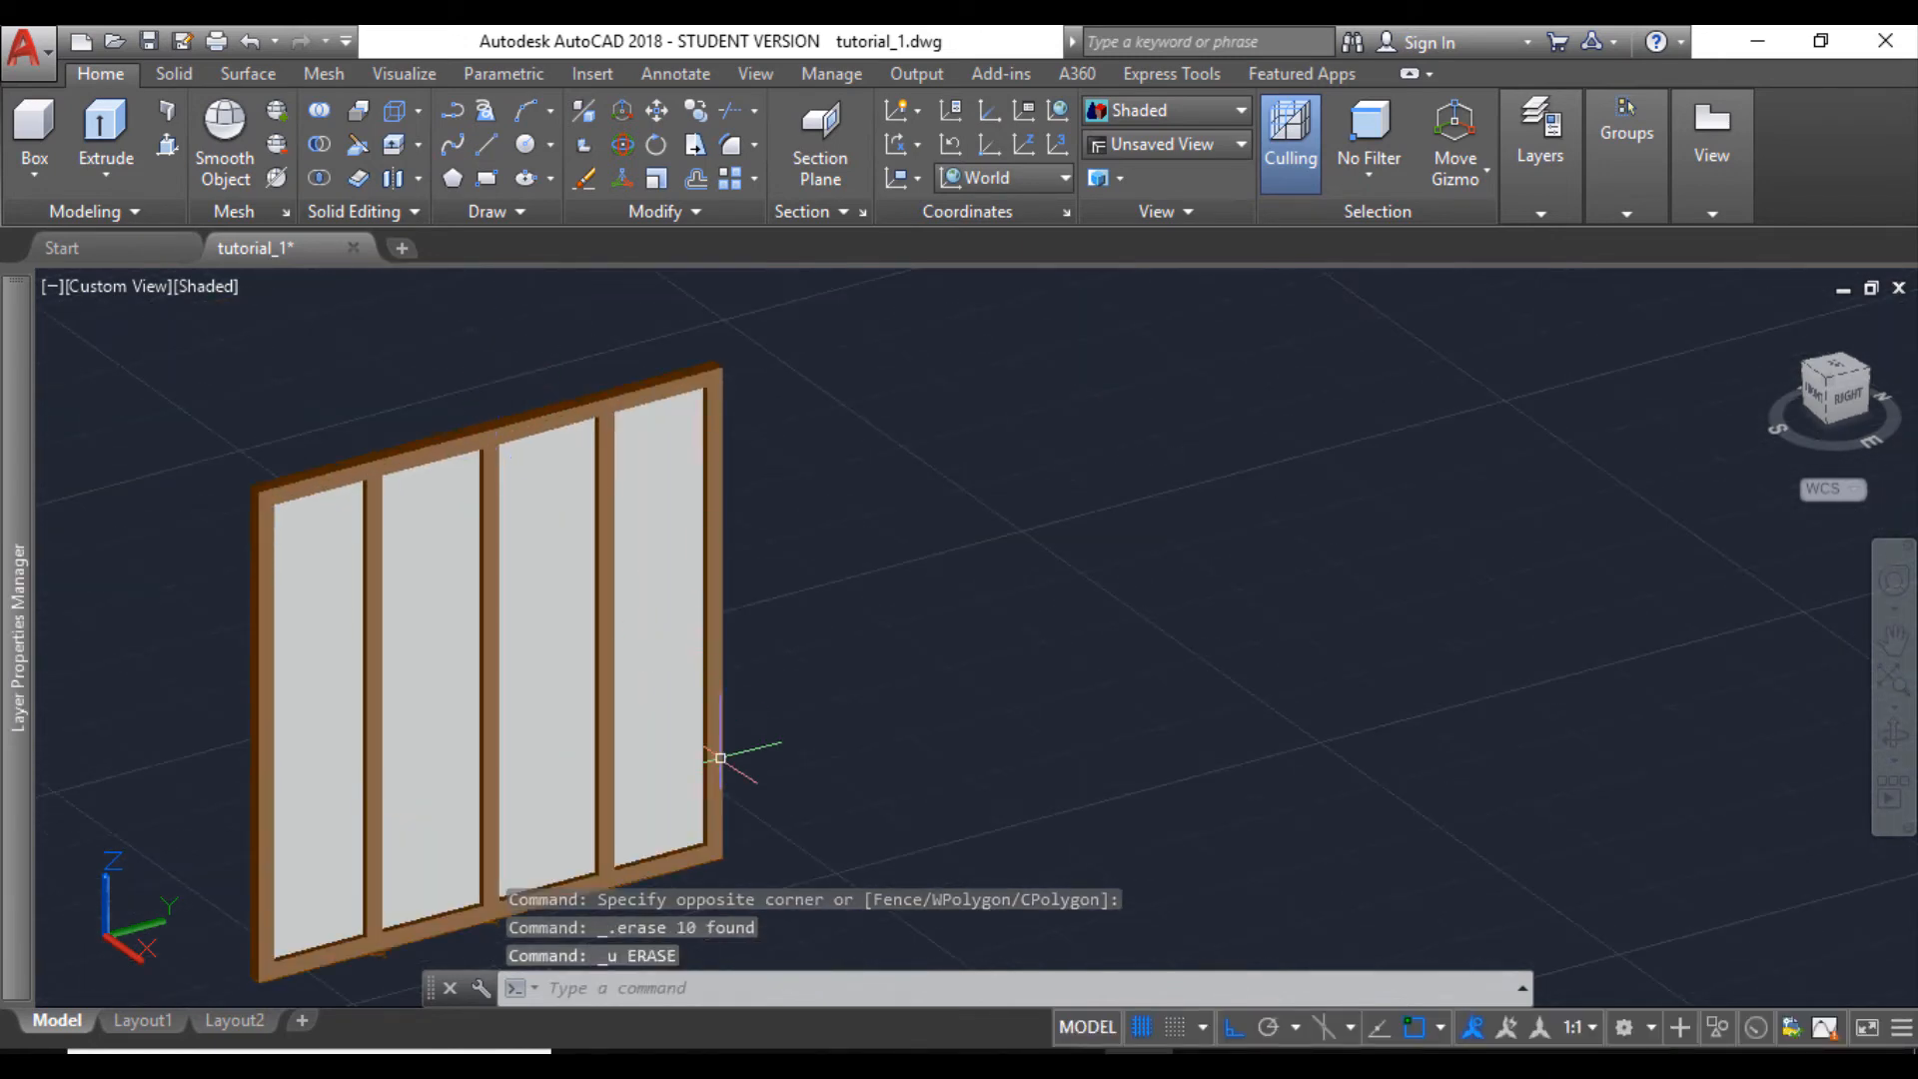
pyautogui.scroll(-2, 757, 828)
pyautogui.click(783, 868)
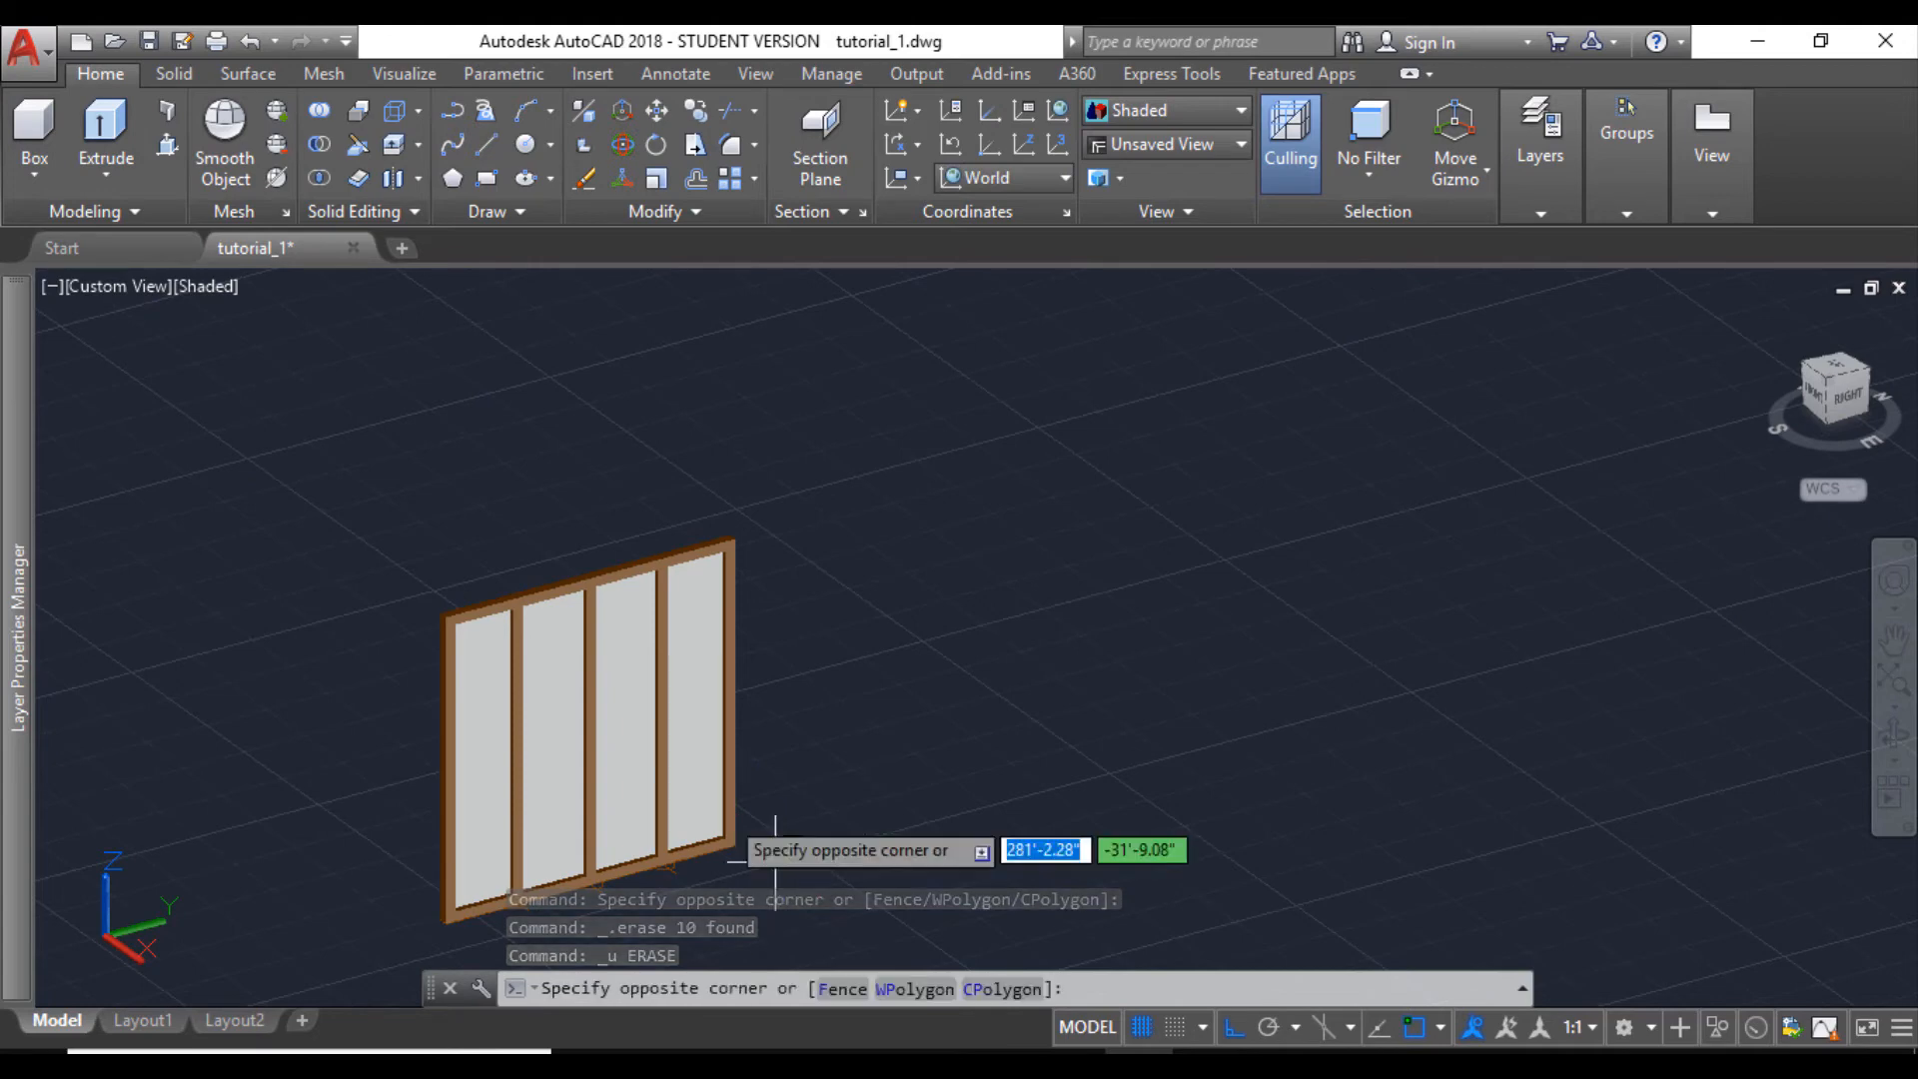
pyautogui.click(612, 530)
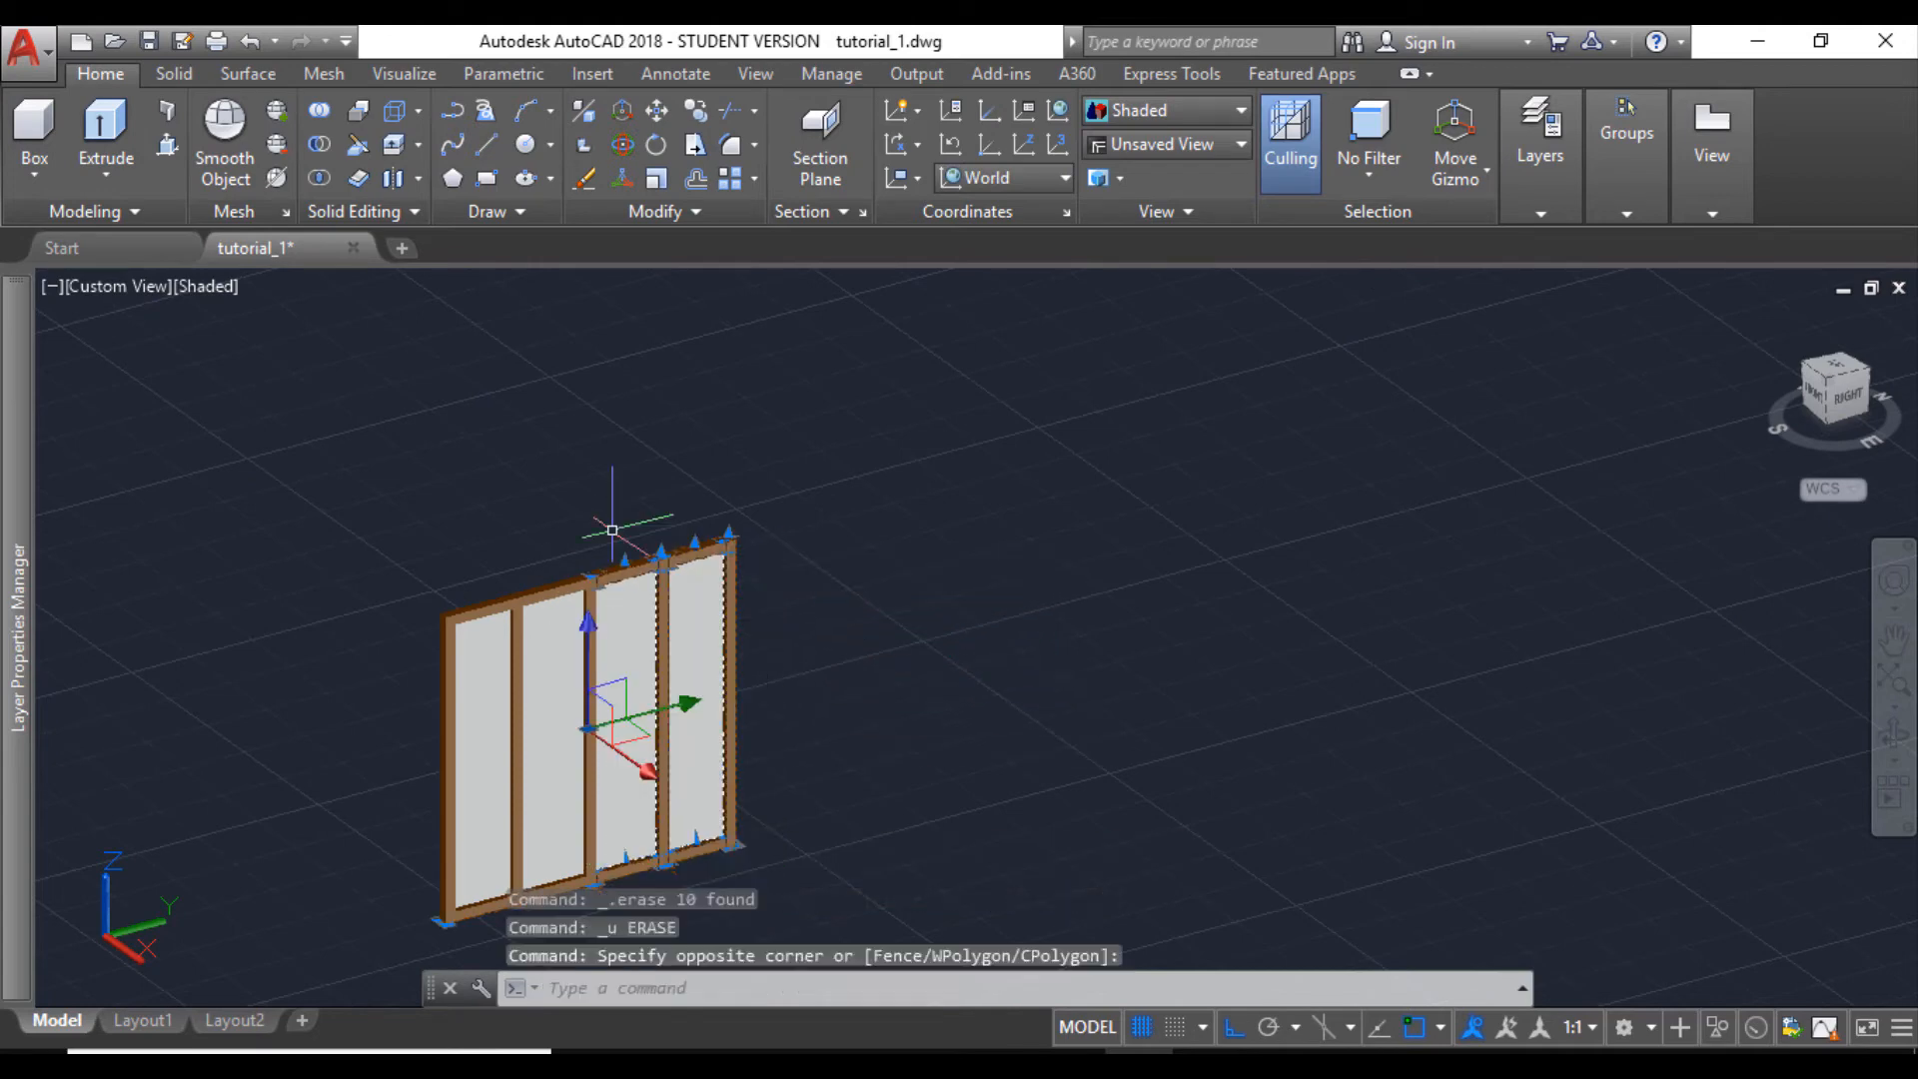
pyautogui.press('Delete')
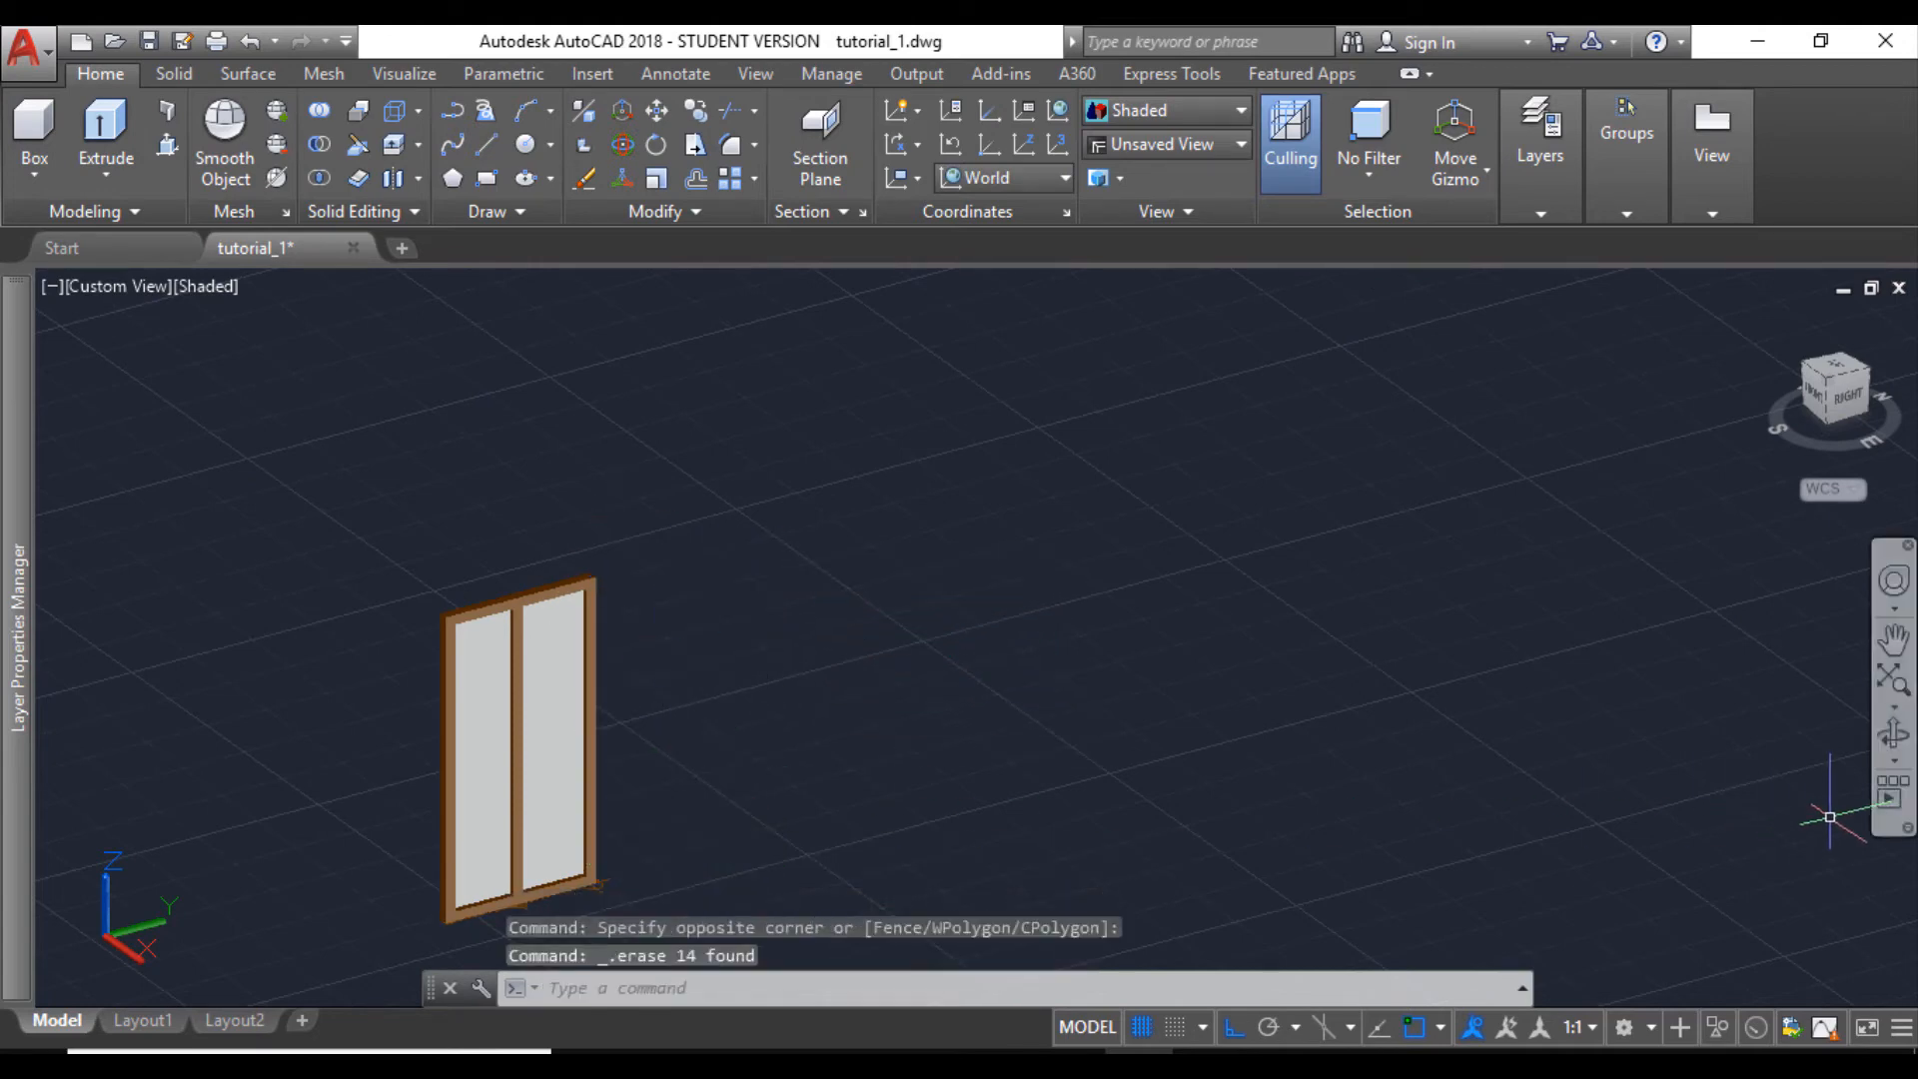
# - Draw a 2'10.5" line along the two-part window's bottom edge, starting from the outer lower corner of its end post
pyautogui.click(1891, 736)
pyautogui.moveTo(1245, 745); pyautogui.dragTo(809, 830)
pyautogui.scroll(3, 664, 807)
pyautogui.press('Escape')
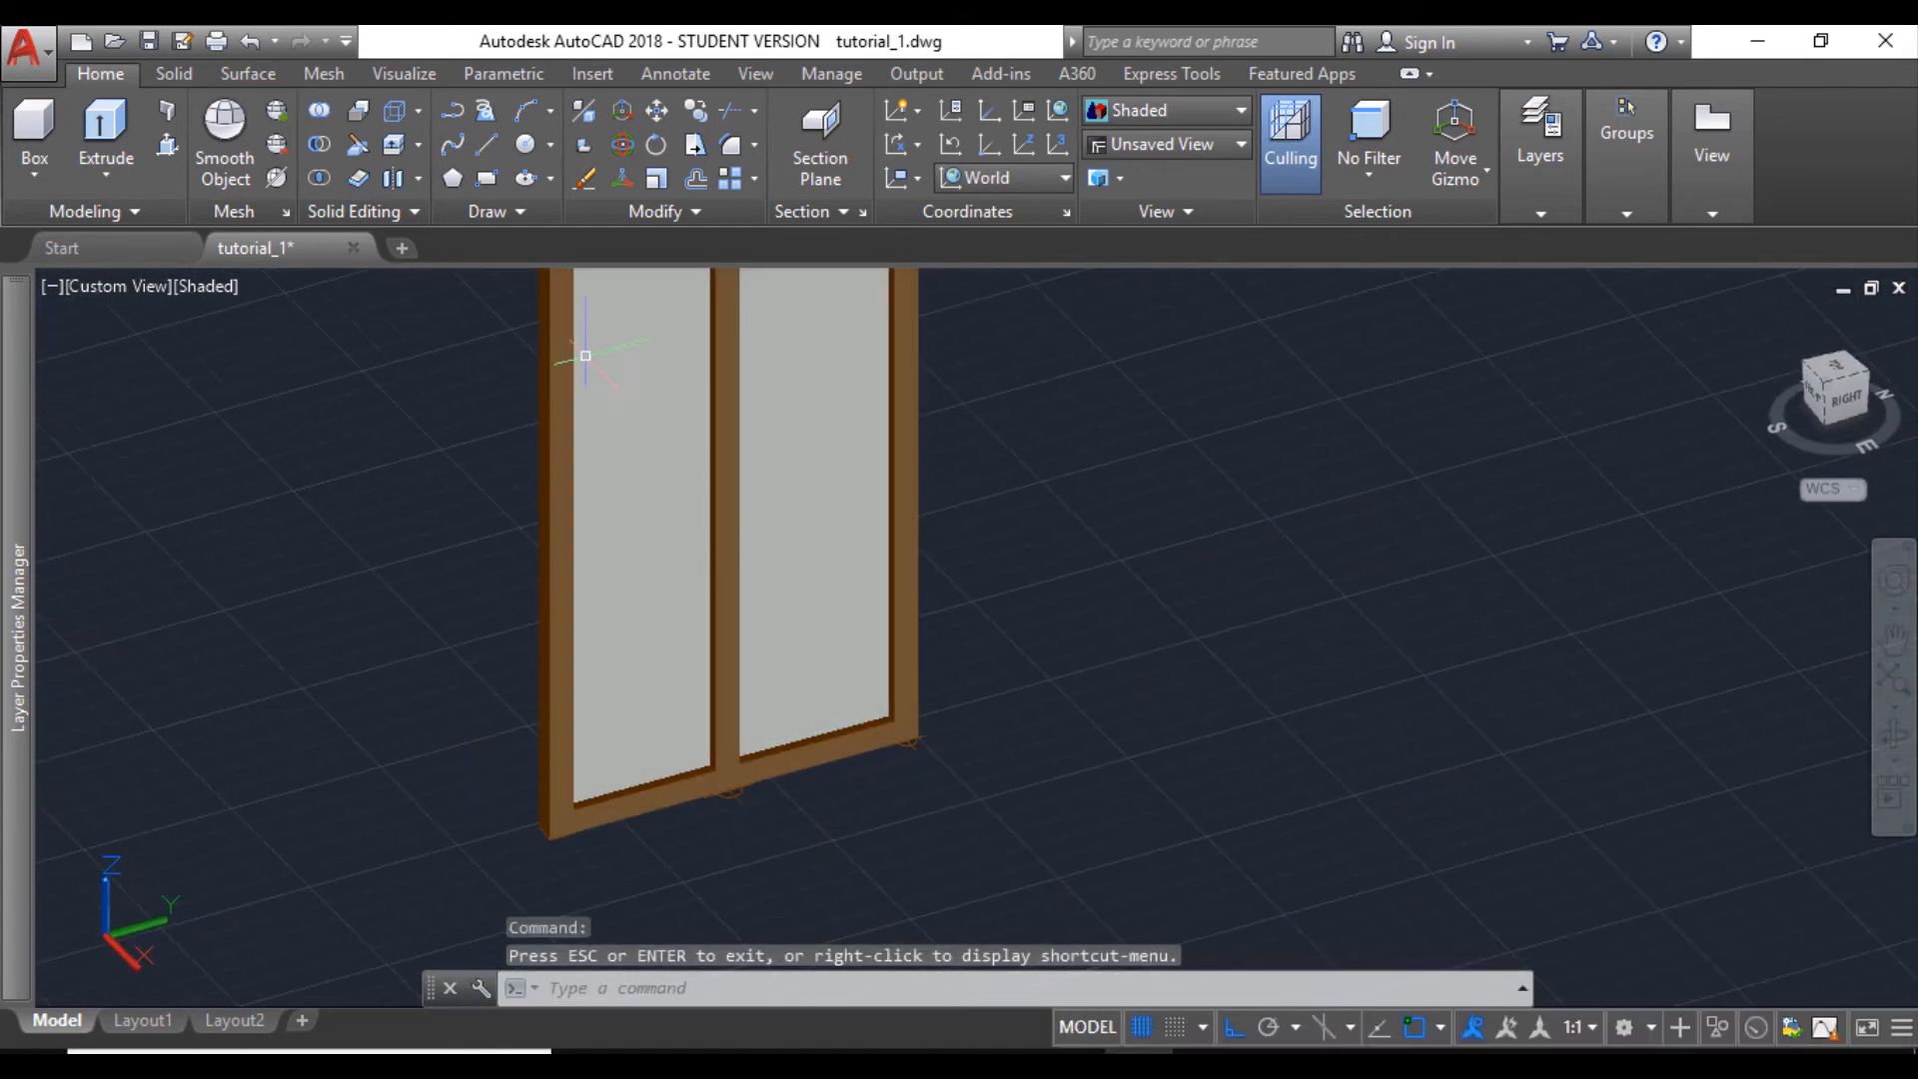
pyautogui.click(487, 146)
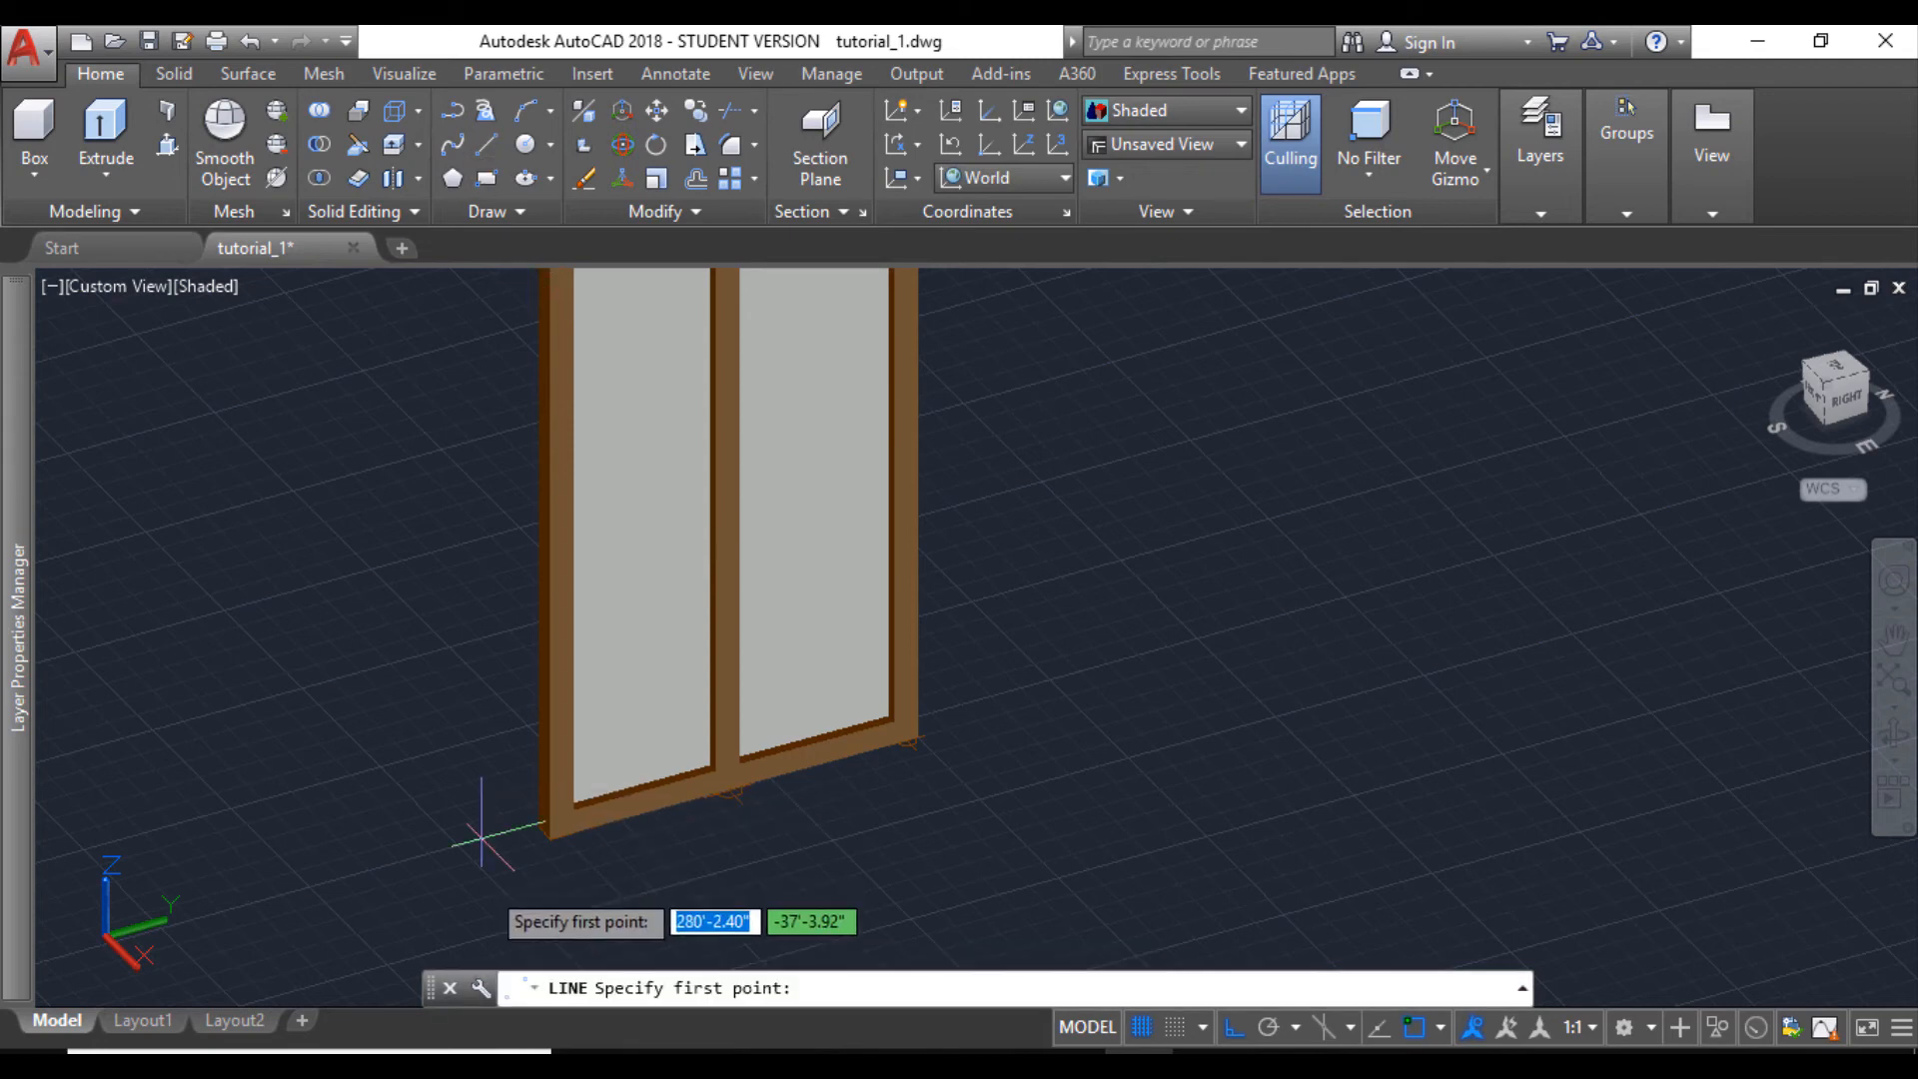
pyautogui.click(555, 832)
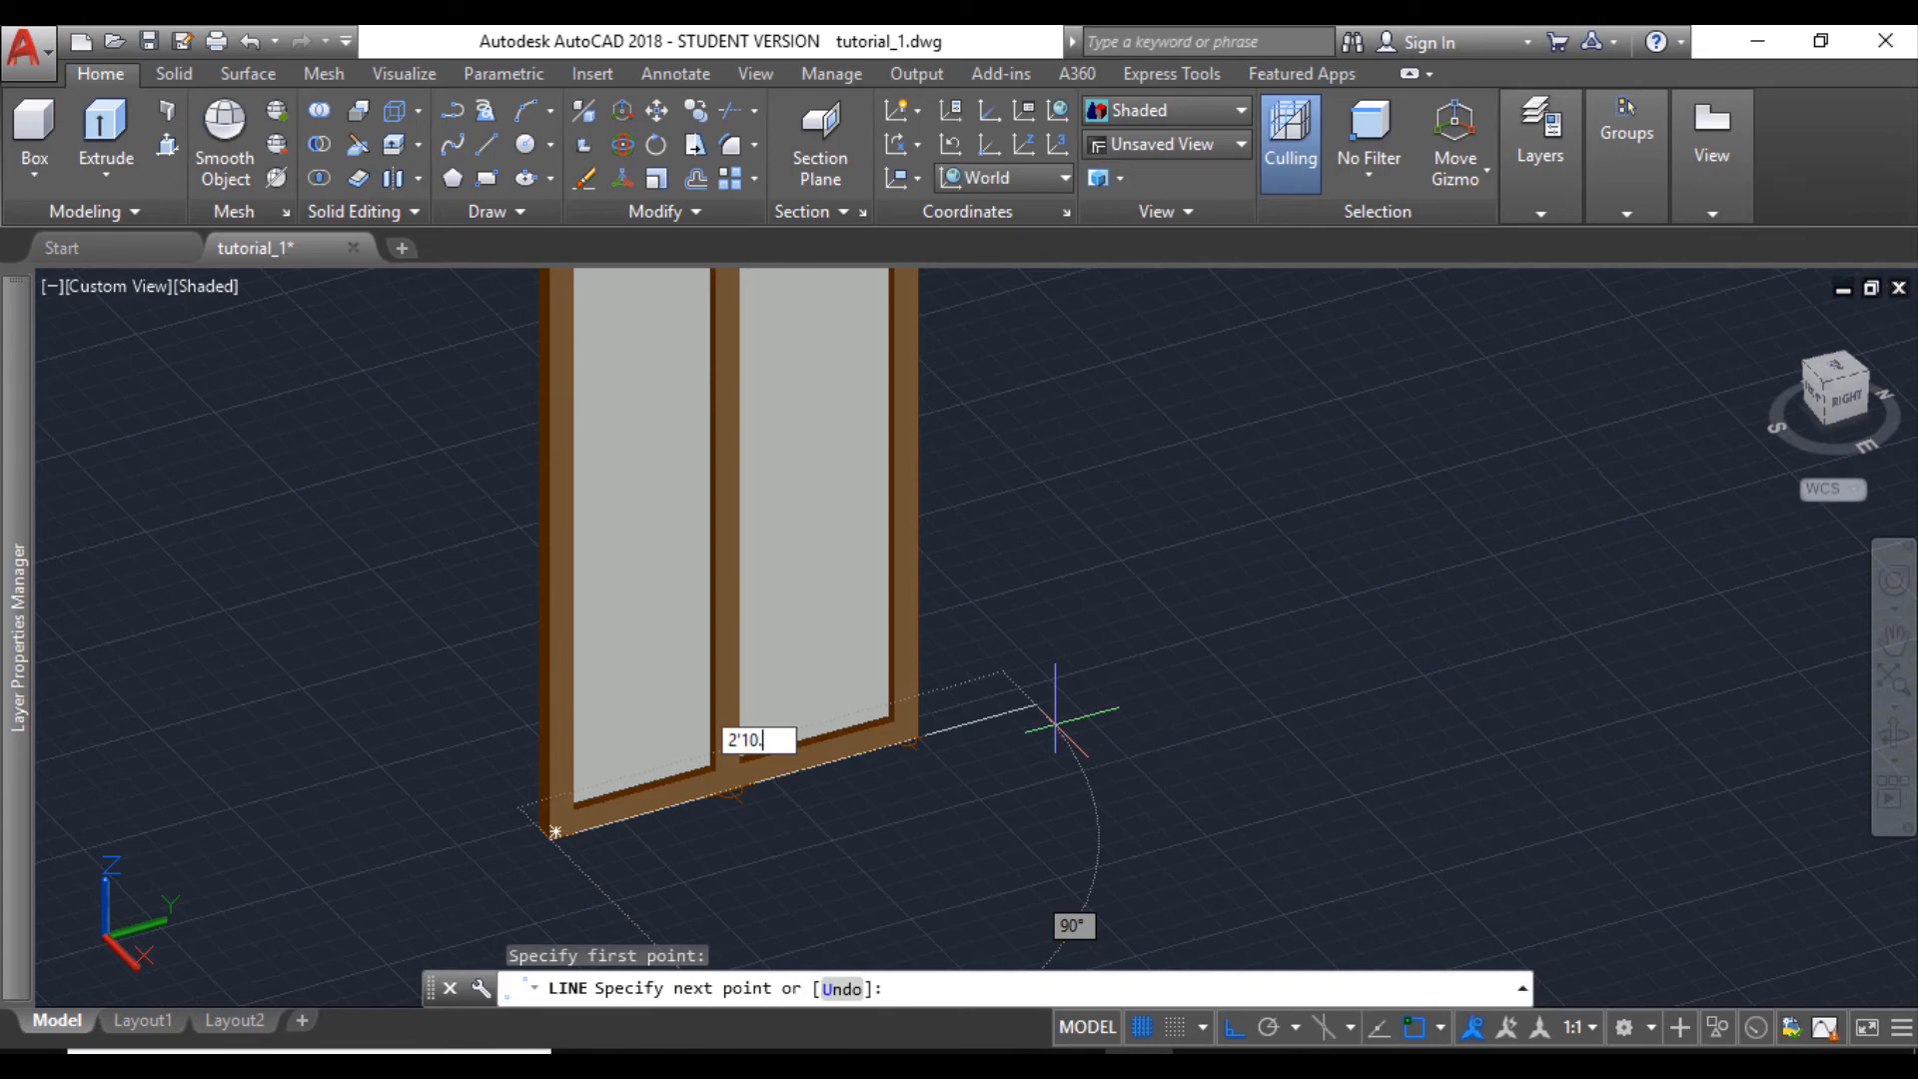
pyautogui.write('2\'10.5"')
pyautogui.press('Return')
pyautogui.press('Escape')
pyautogui.scroll(-1, 903, 643)
pyautogui.scroll(5, 904, 721)
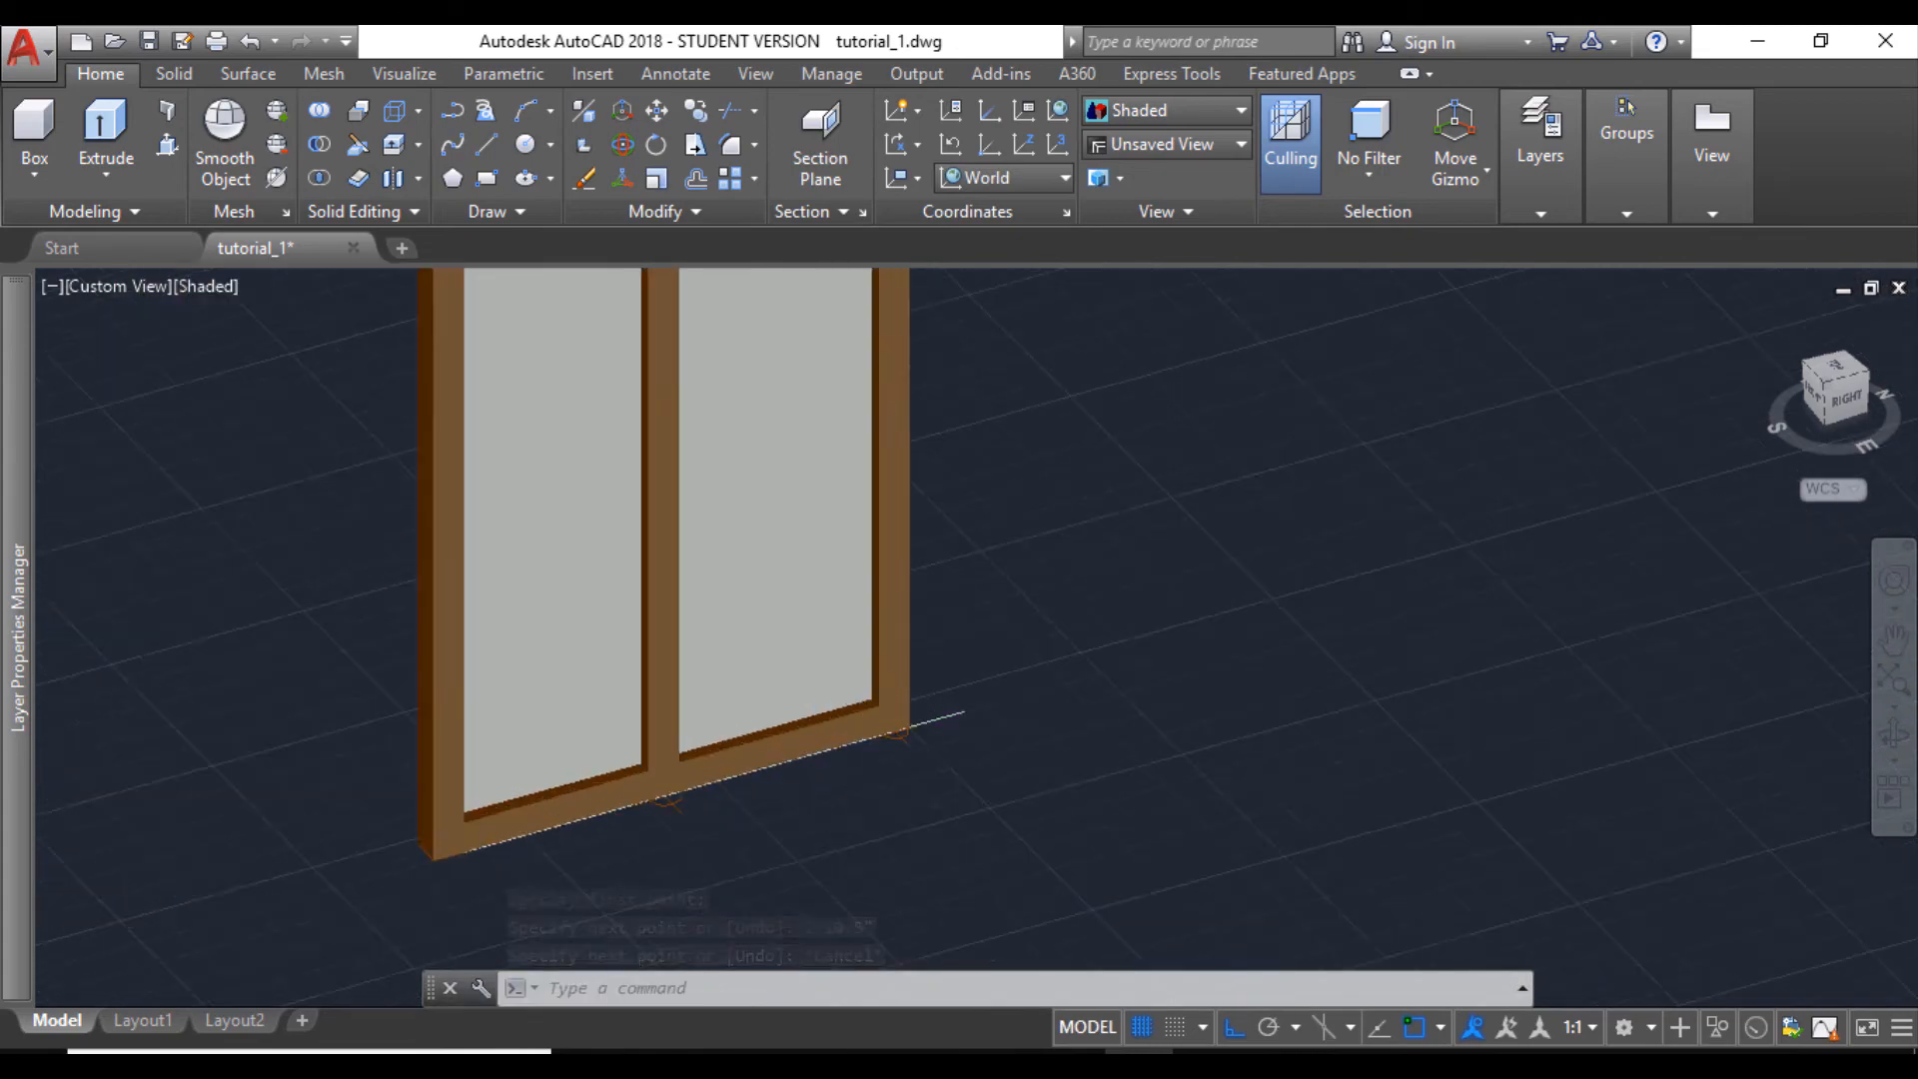
# - Divide the line along the window's bottom edge into 2 segments with DIVIDE
pyautogui.scroll(-4, 923, 731)
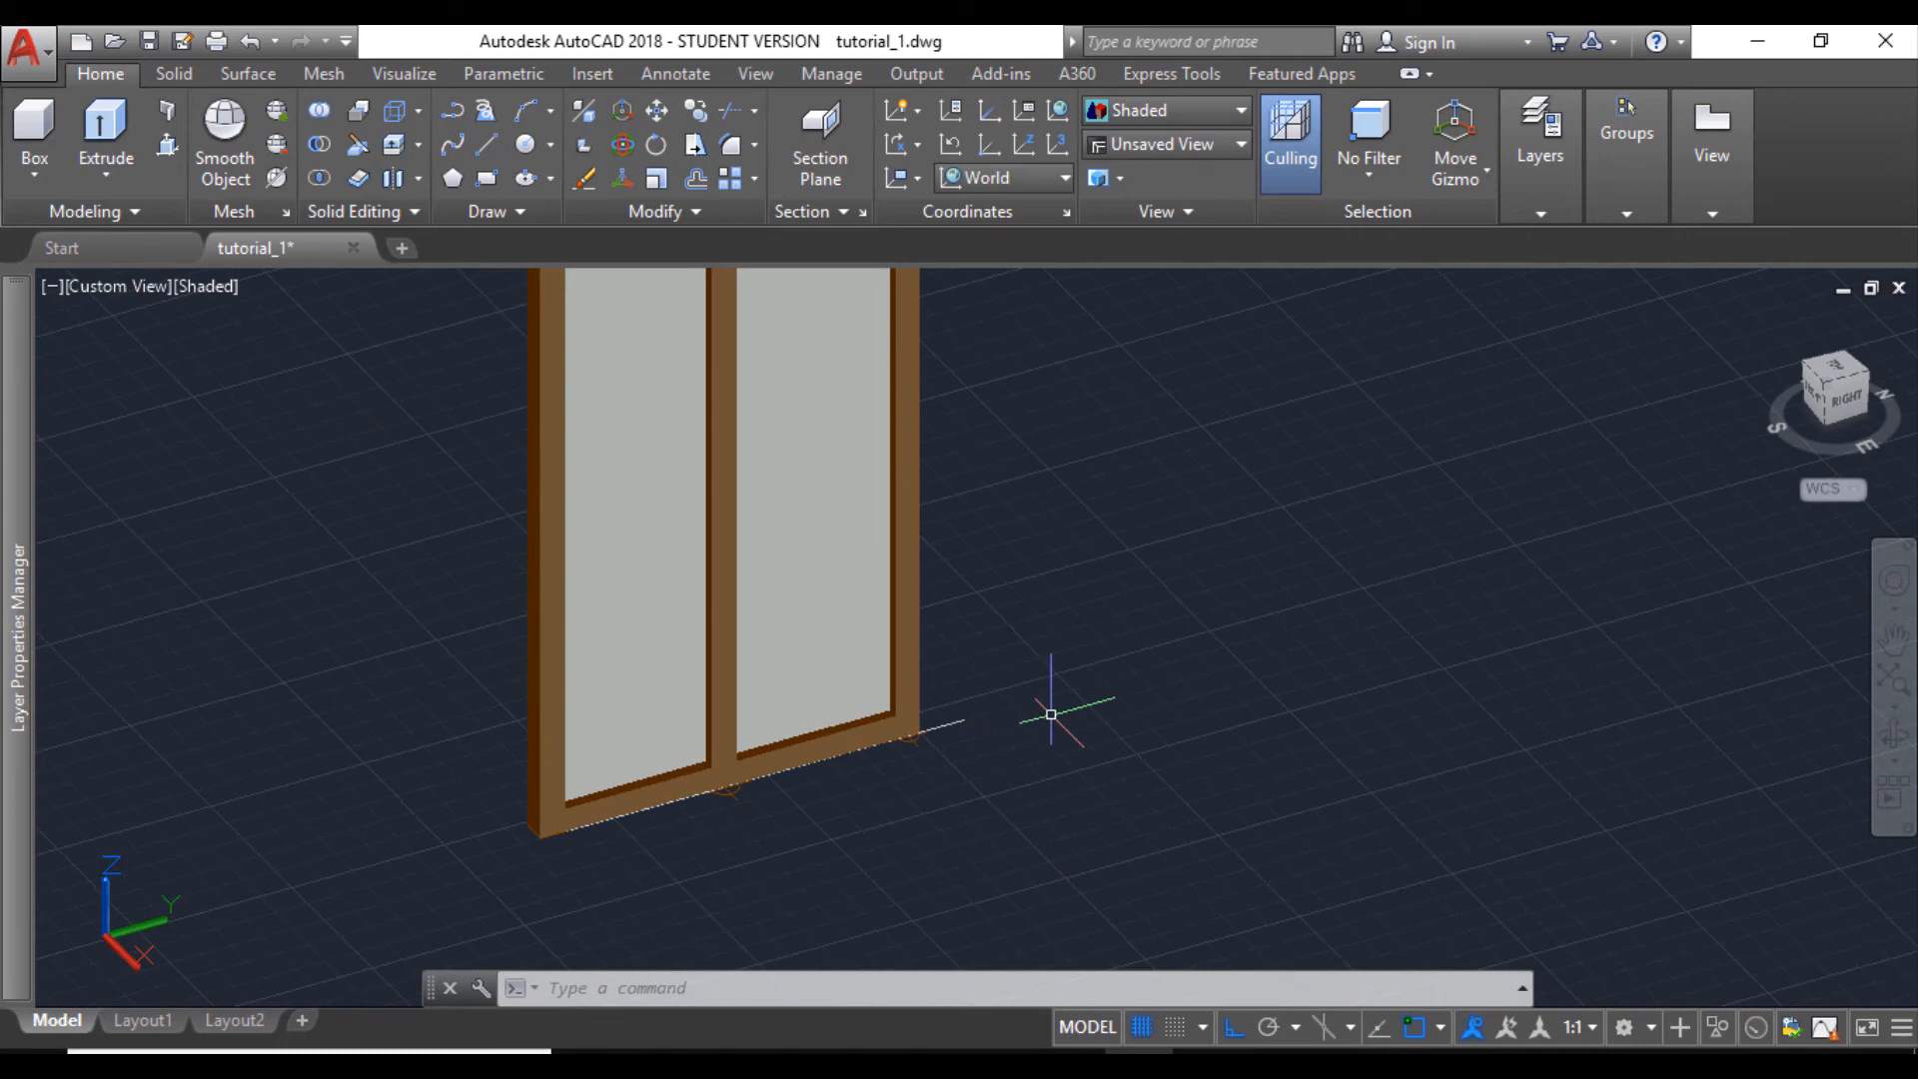
pyautogui.write('div')
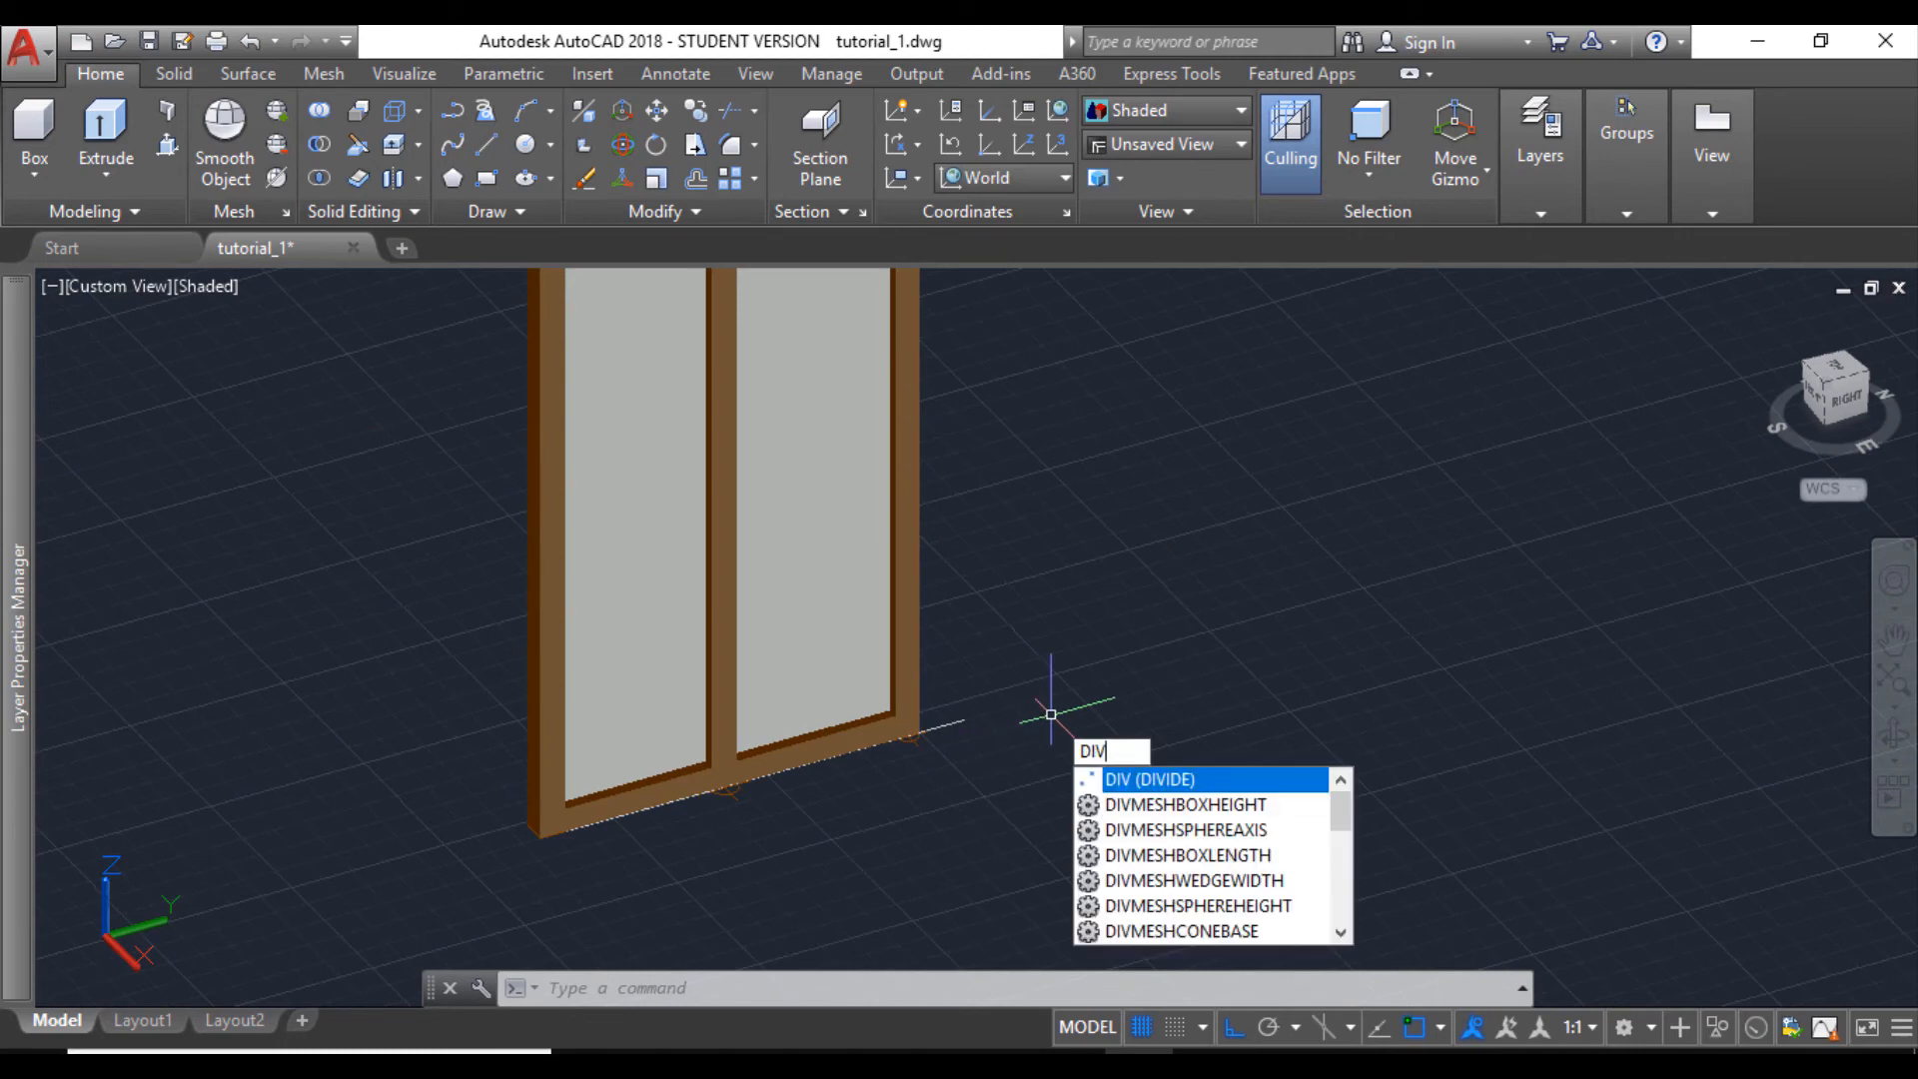
pyautogui.press('Return')
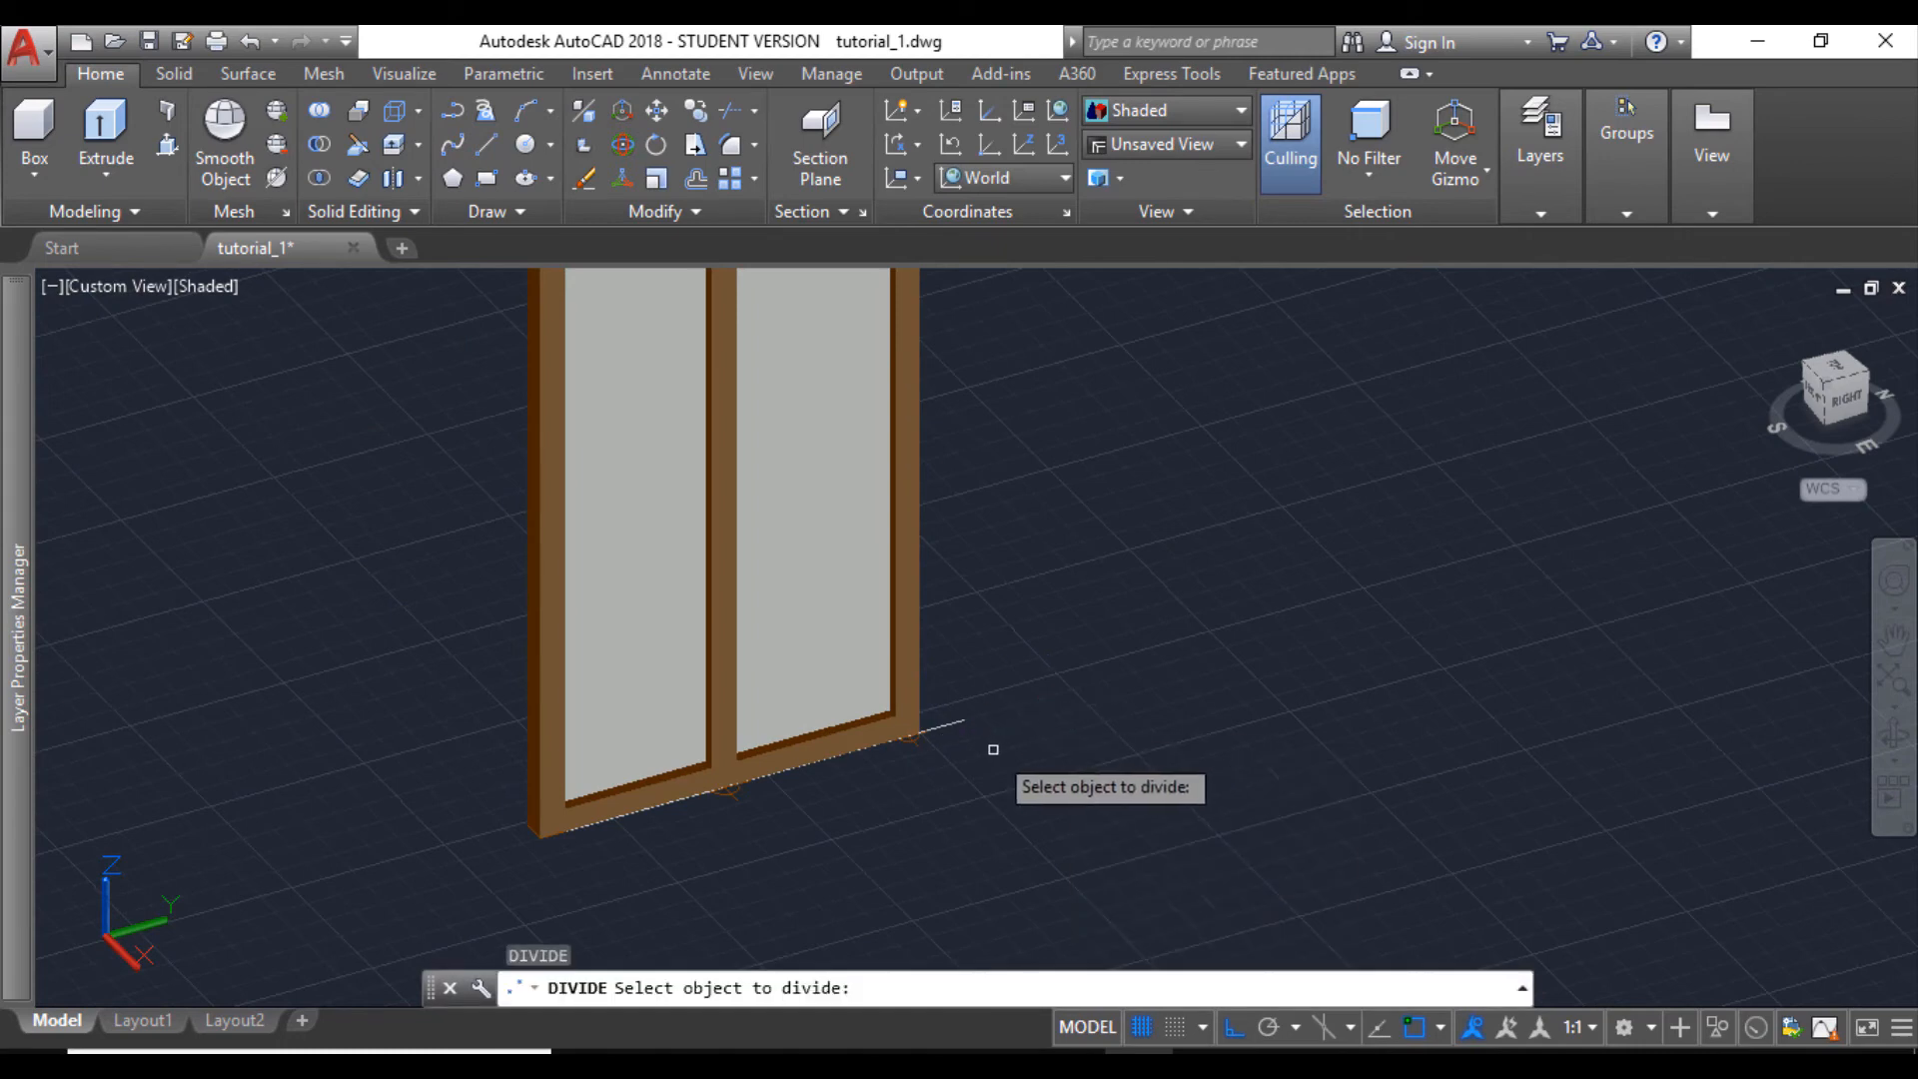
pyautogui.click(951, 724)
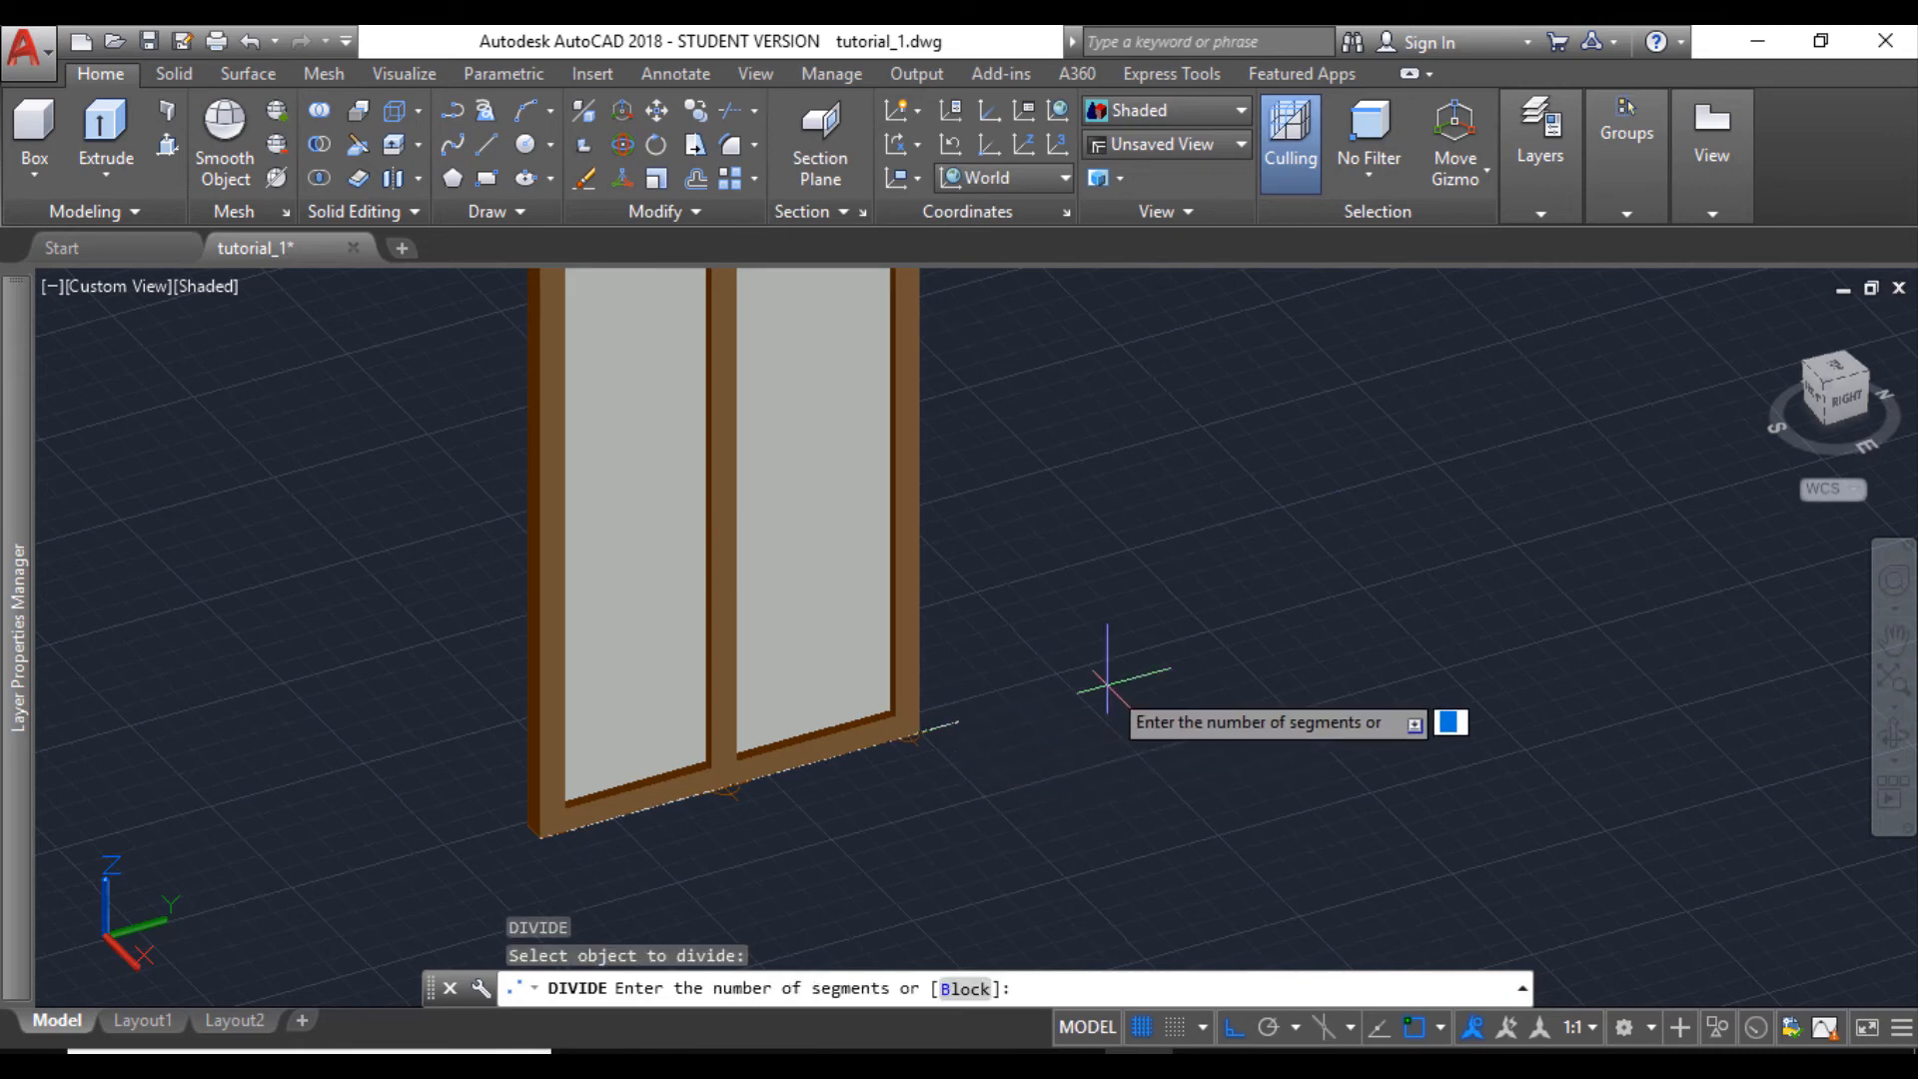
pyautogui.press('Return')
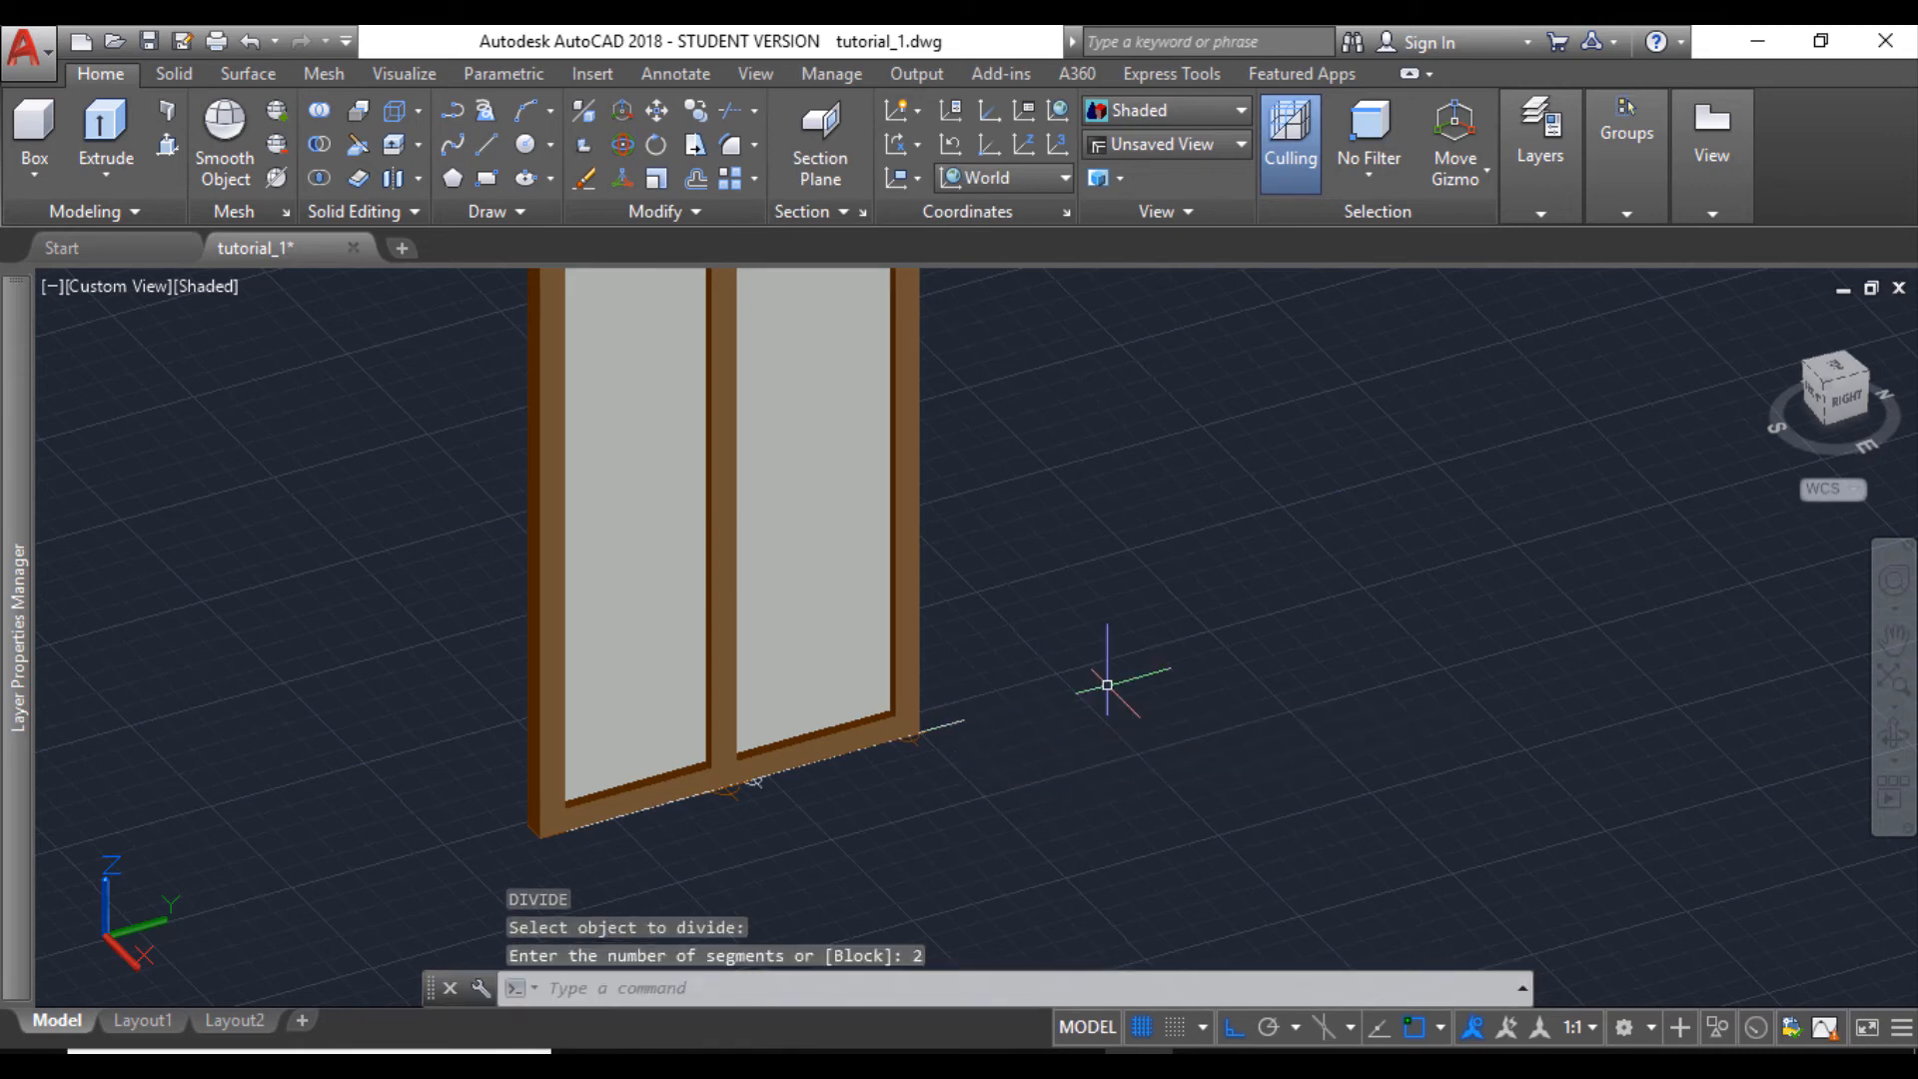
# - Undo the separate move of the window's end post
pyautogui.scroll(2, 986, 628)
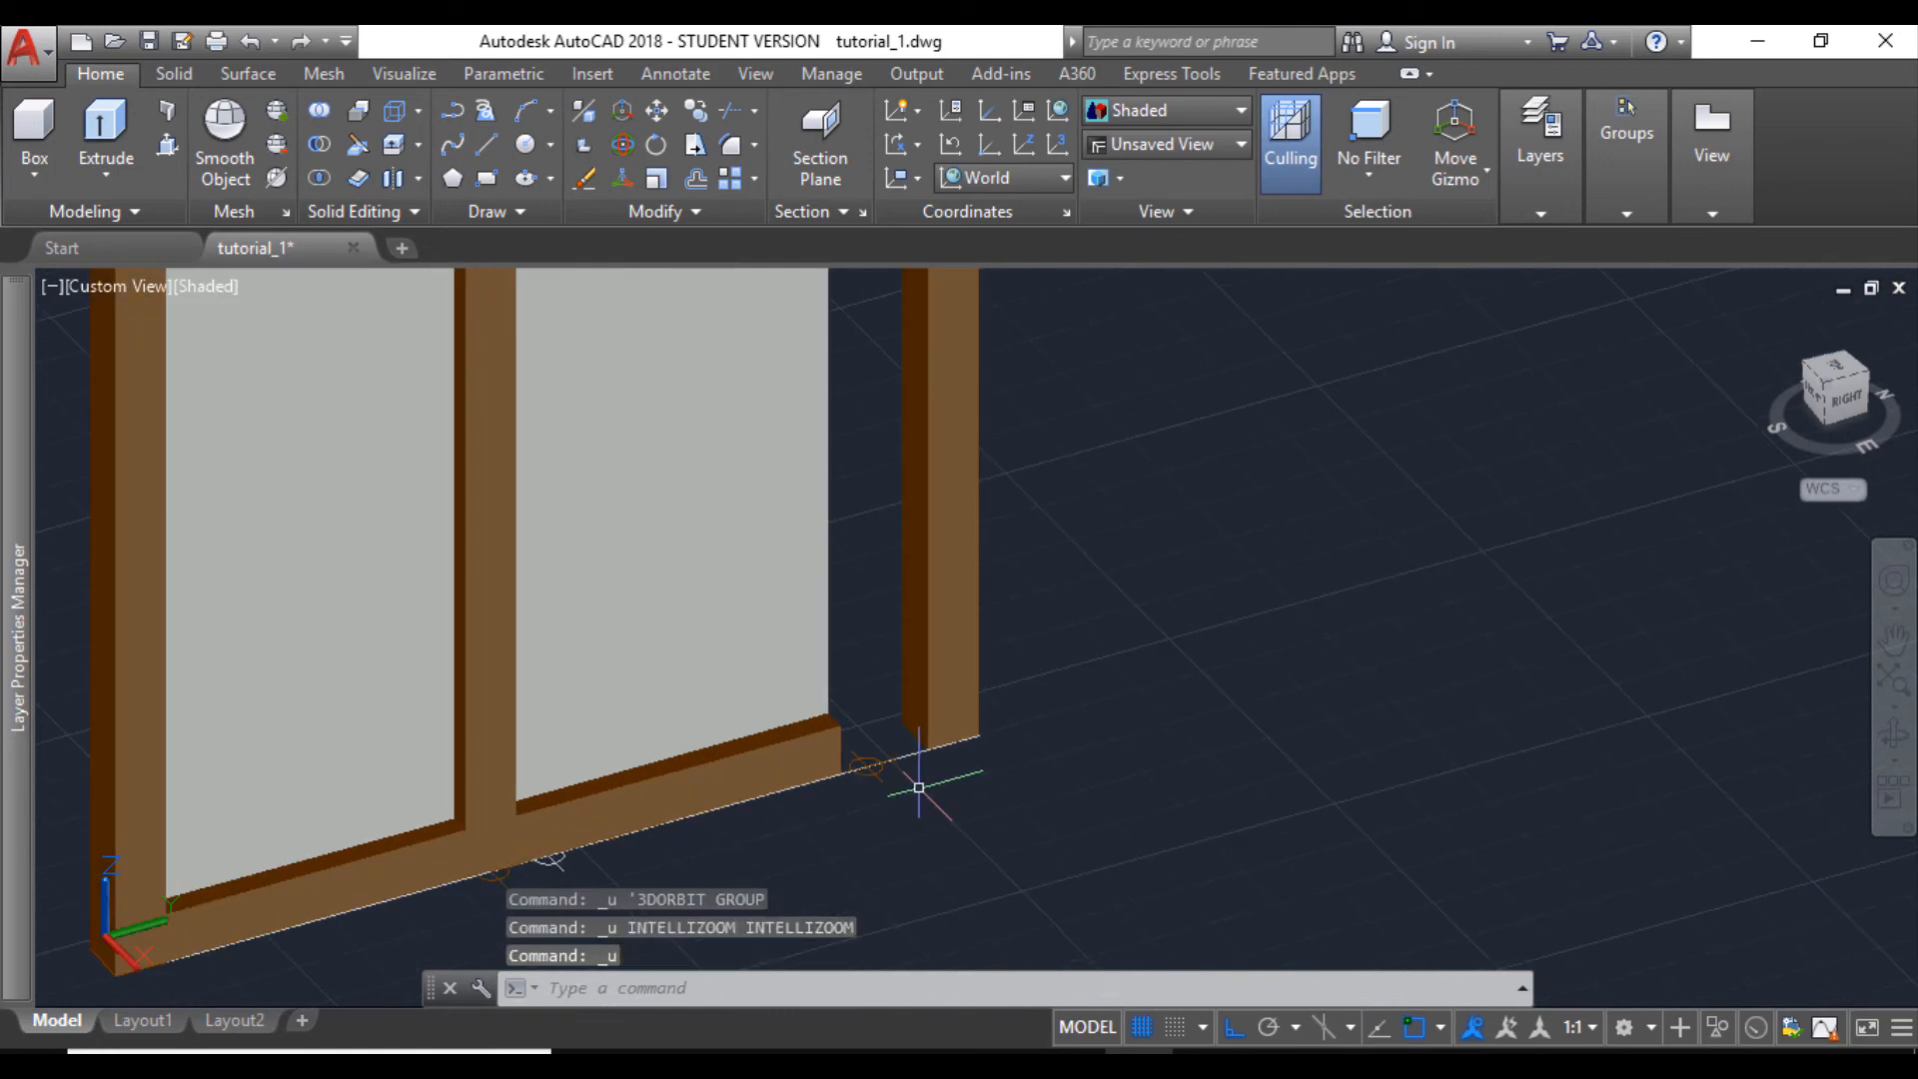
pyautogui.hotkey('ctrl', 'z')
pyautogui.scroll(4, 879, 758)
pyautogui.scroll(-5, 899, 789)
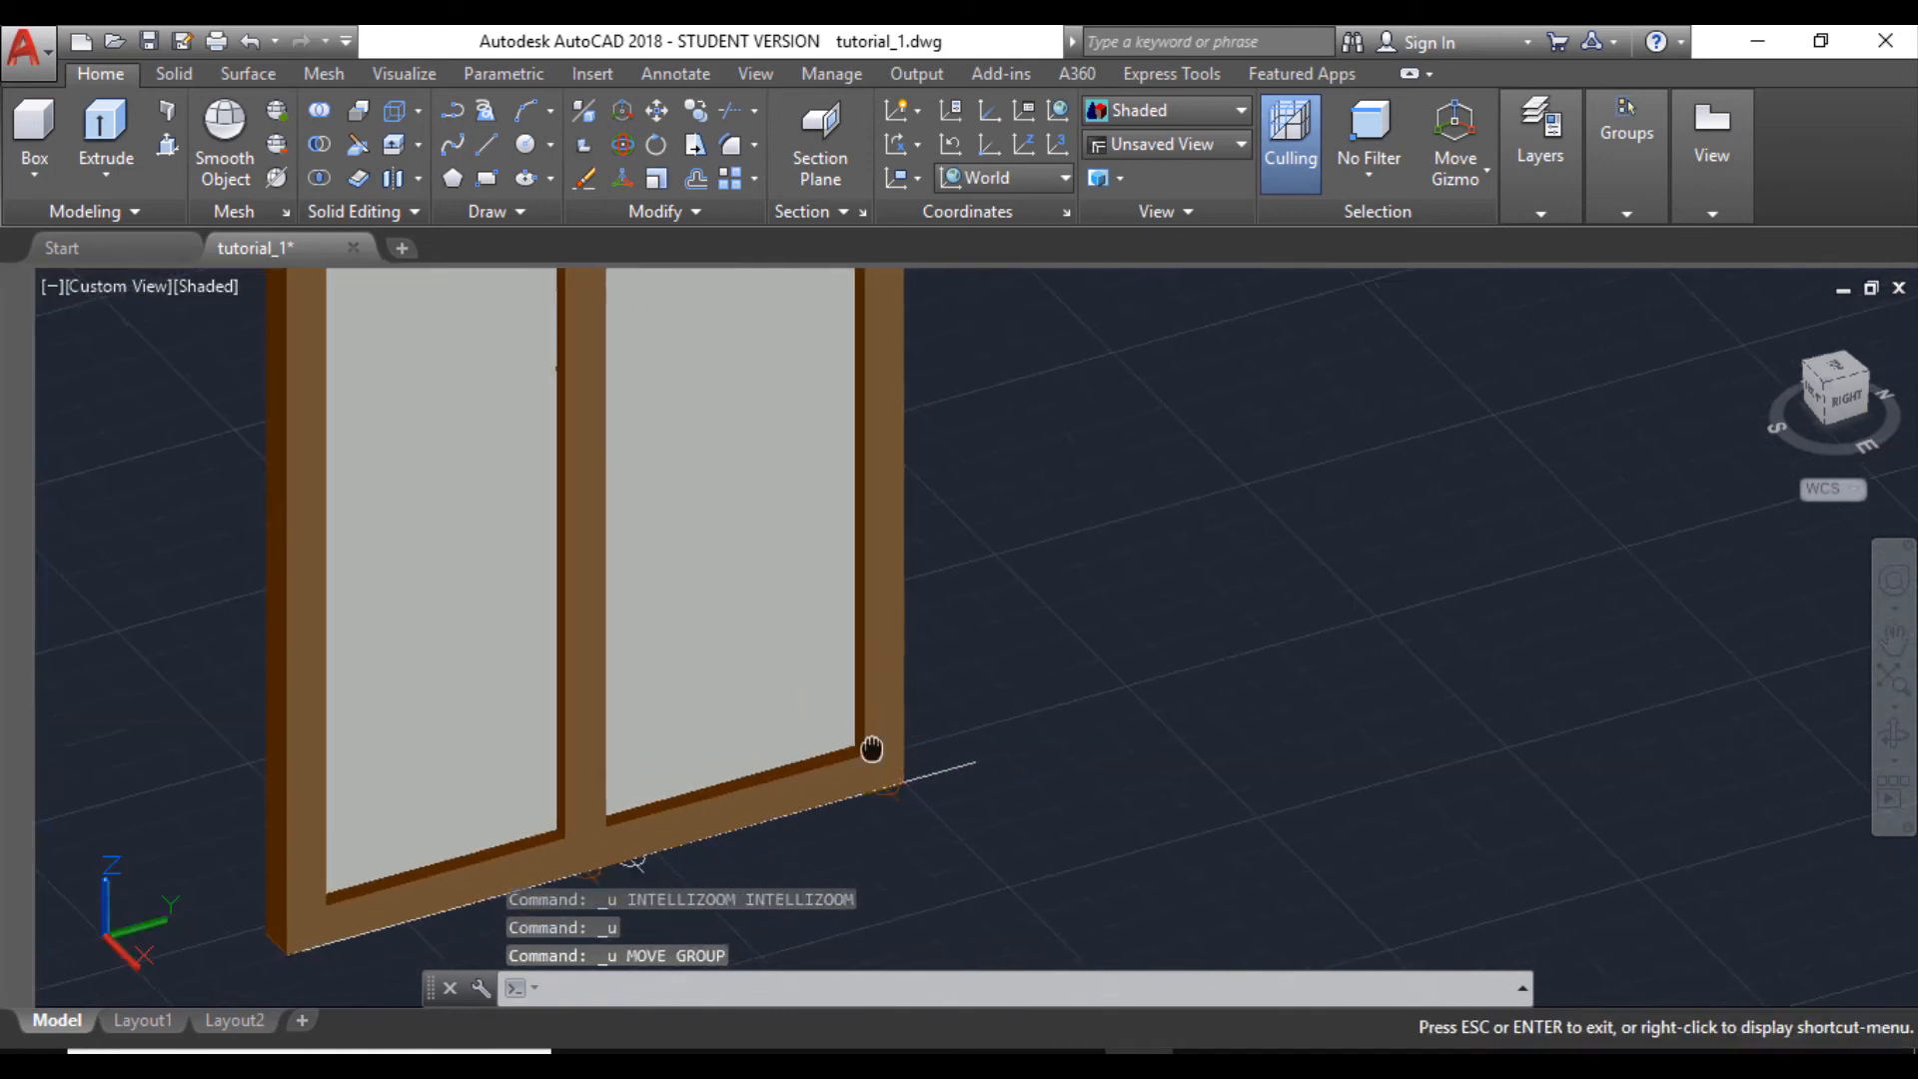
pyautogui.press('Escape')
# - Move the end pane with its post and rails 3.5" from the post's lower outer corner to the end of the guide line
pyautogui.click(907, 771)
pyautogui.scroll(-2, 783, 543)
pyautogui.scroll(1, 793, 407)
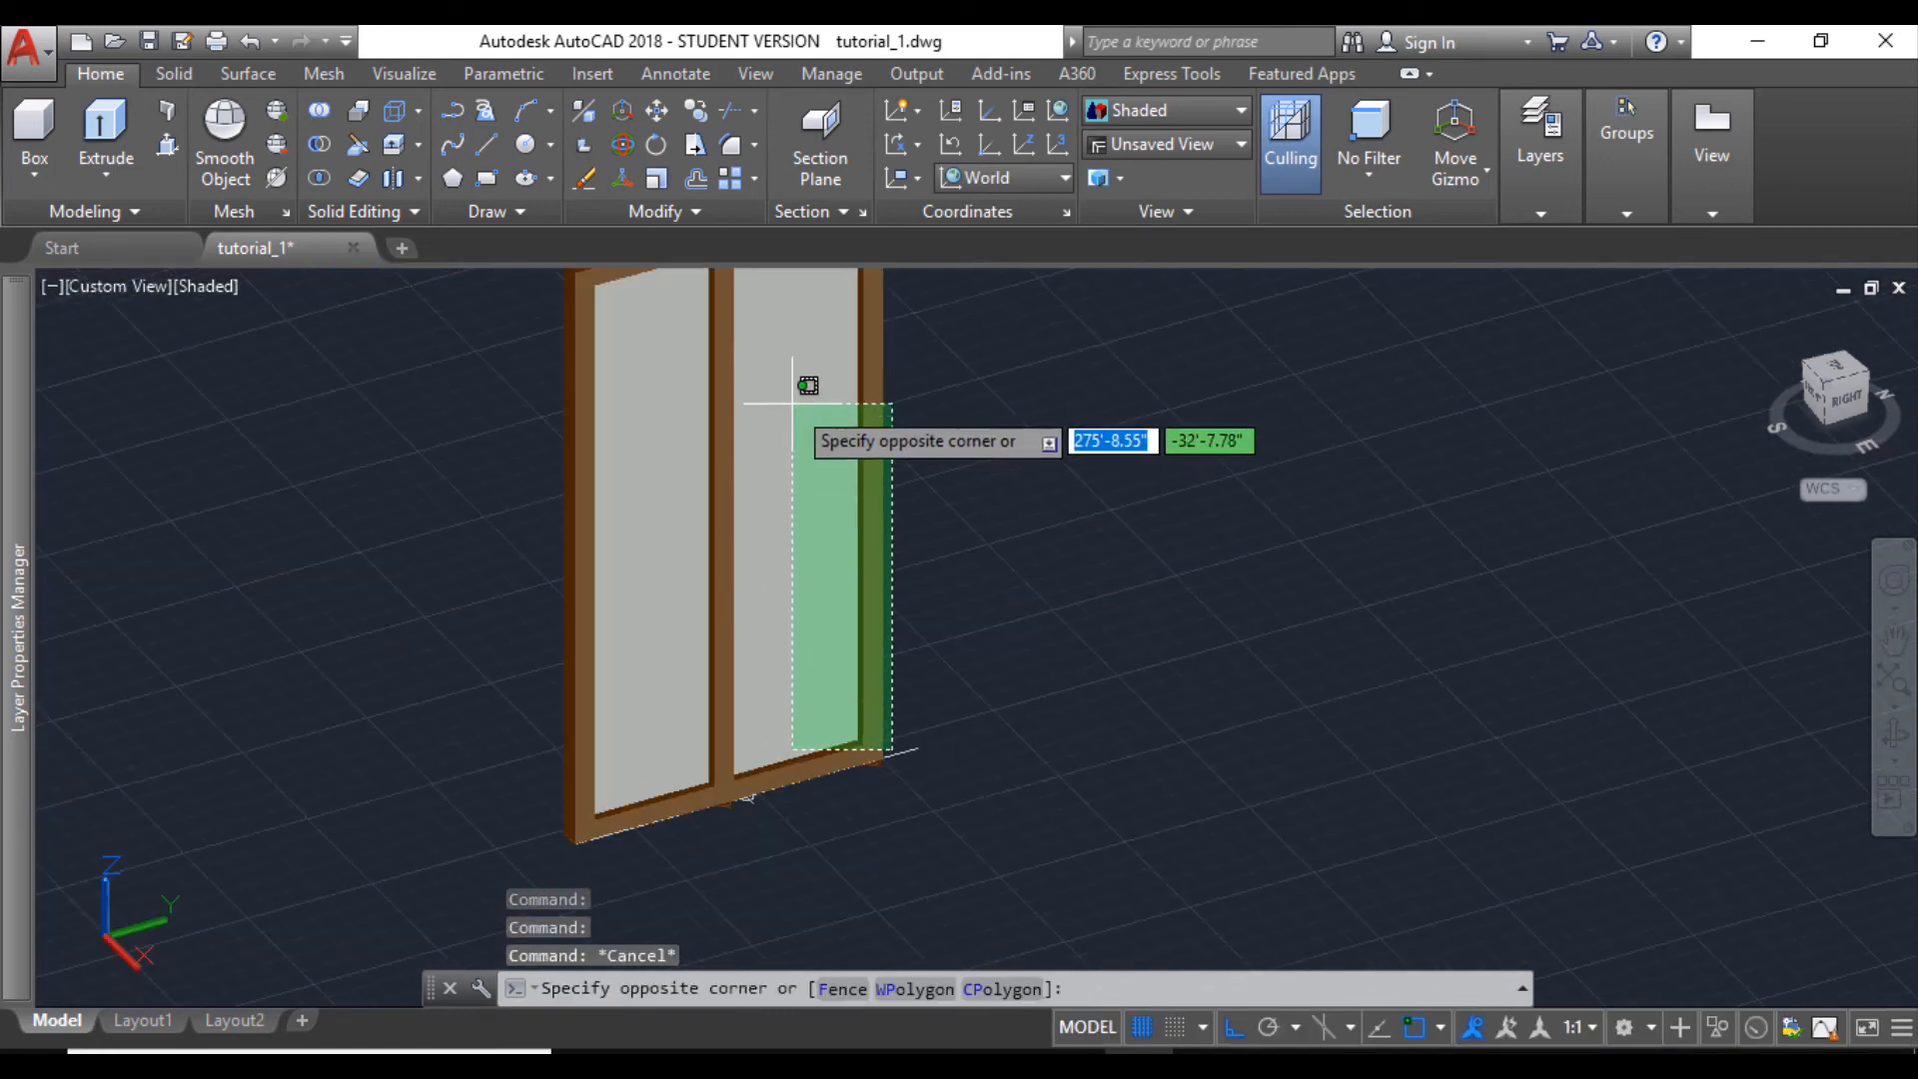
pyautogui.scroll(-2, 805, 329)
pyautogui.scroll(-1, 776, 310)
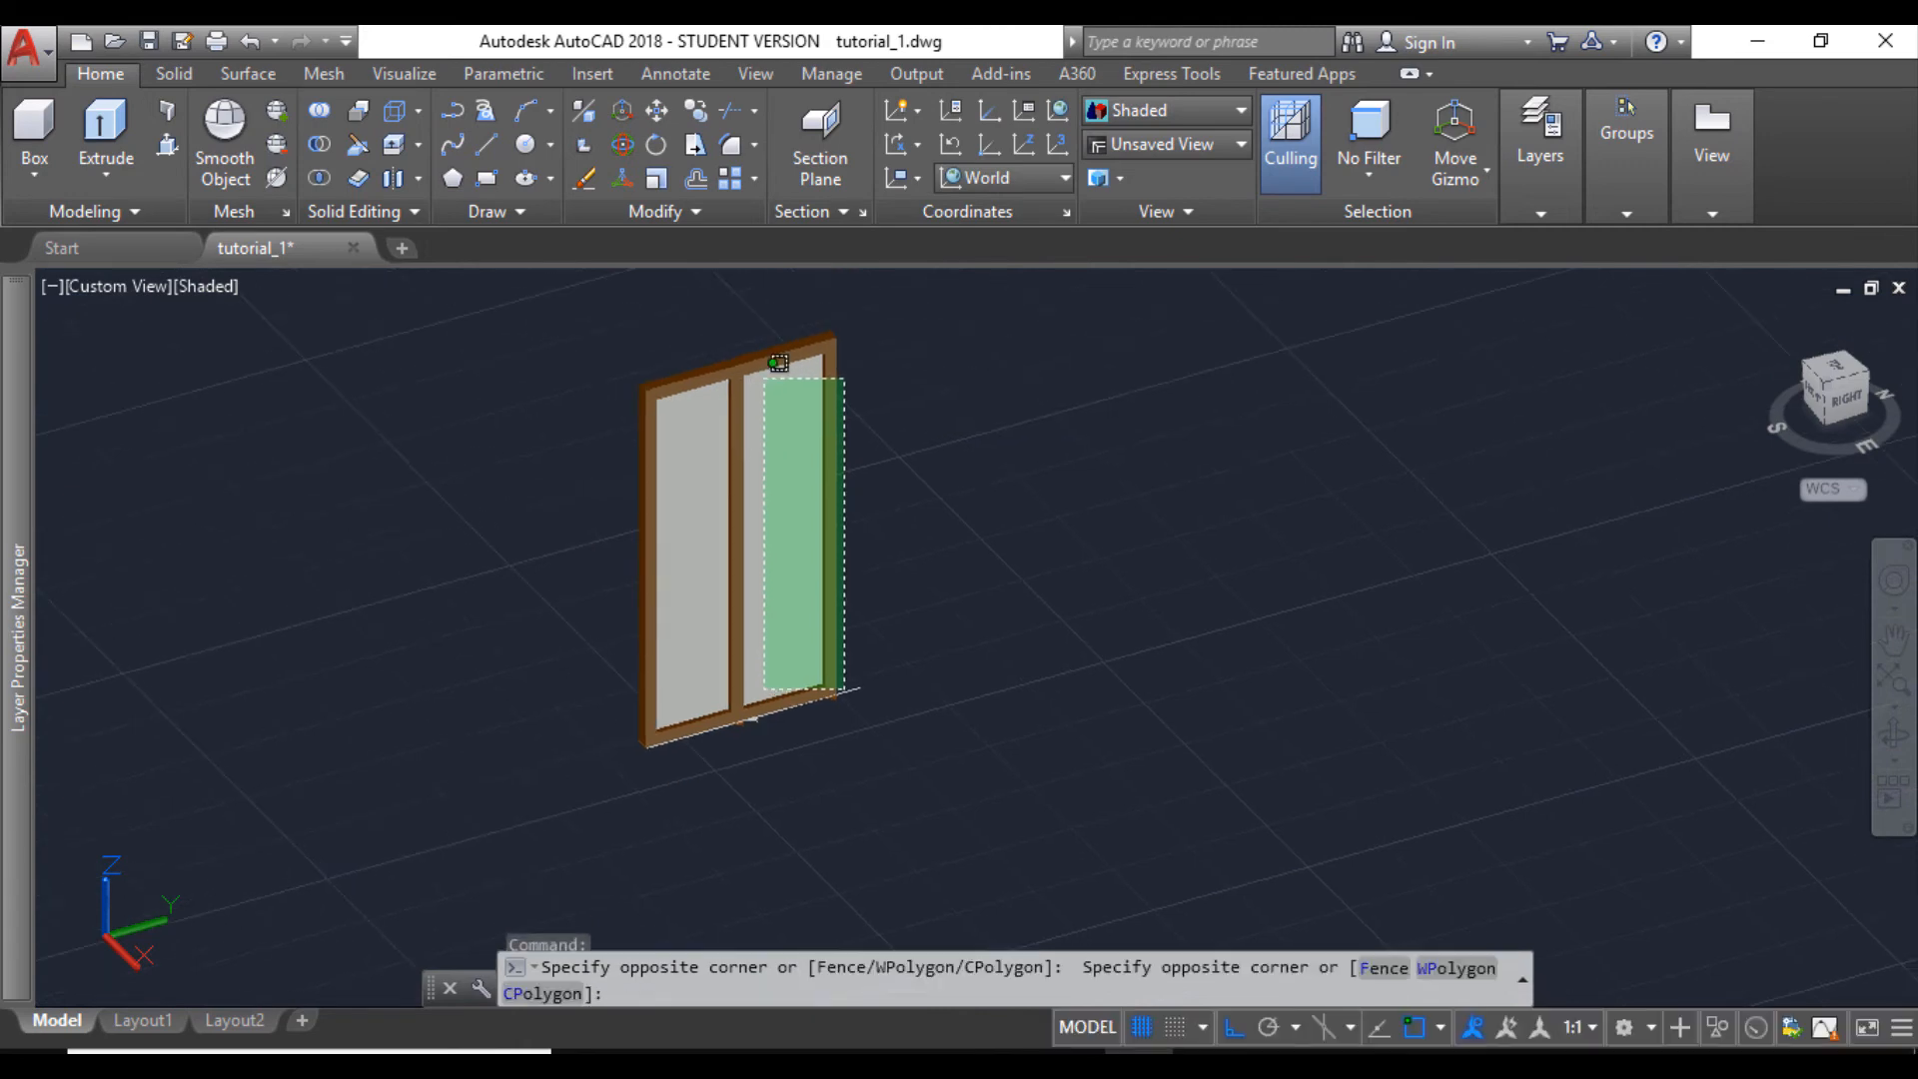
pyautogui.click(777, 335)
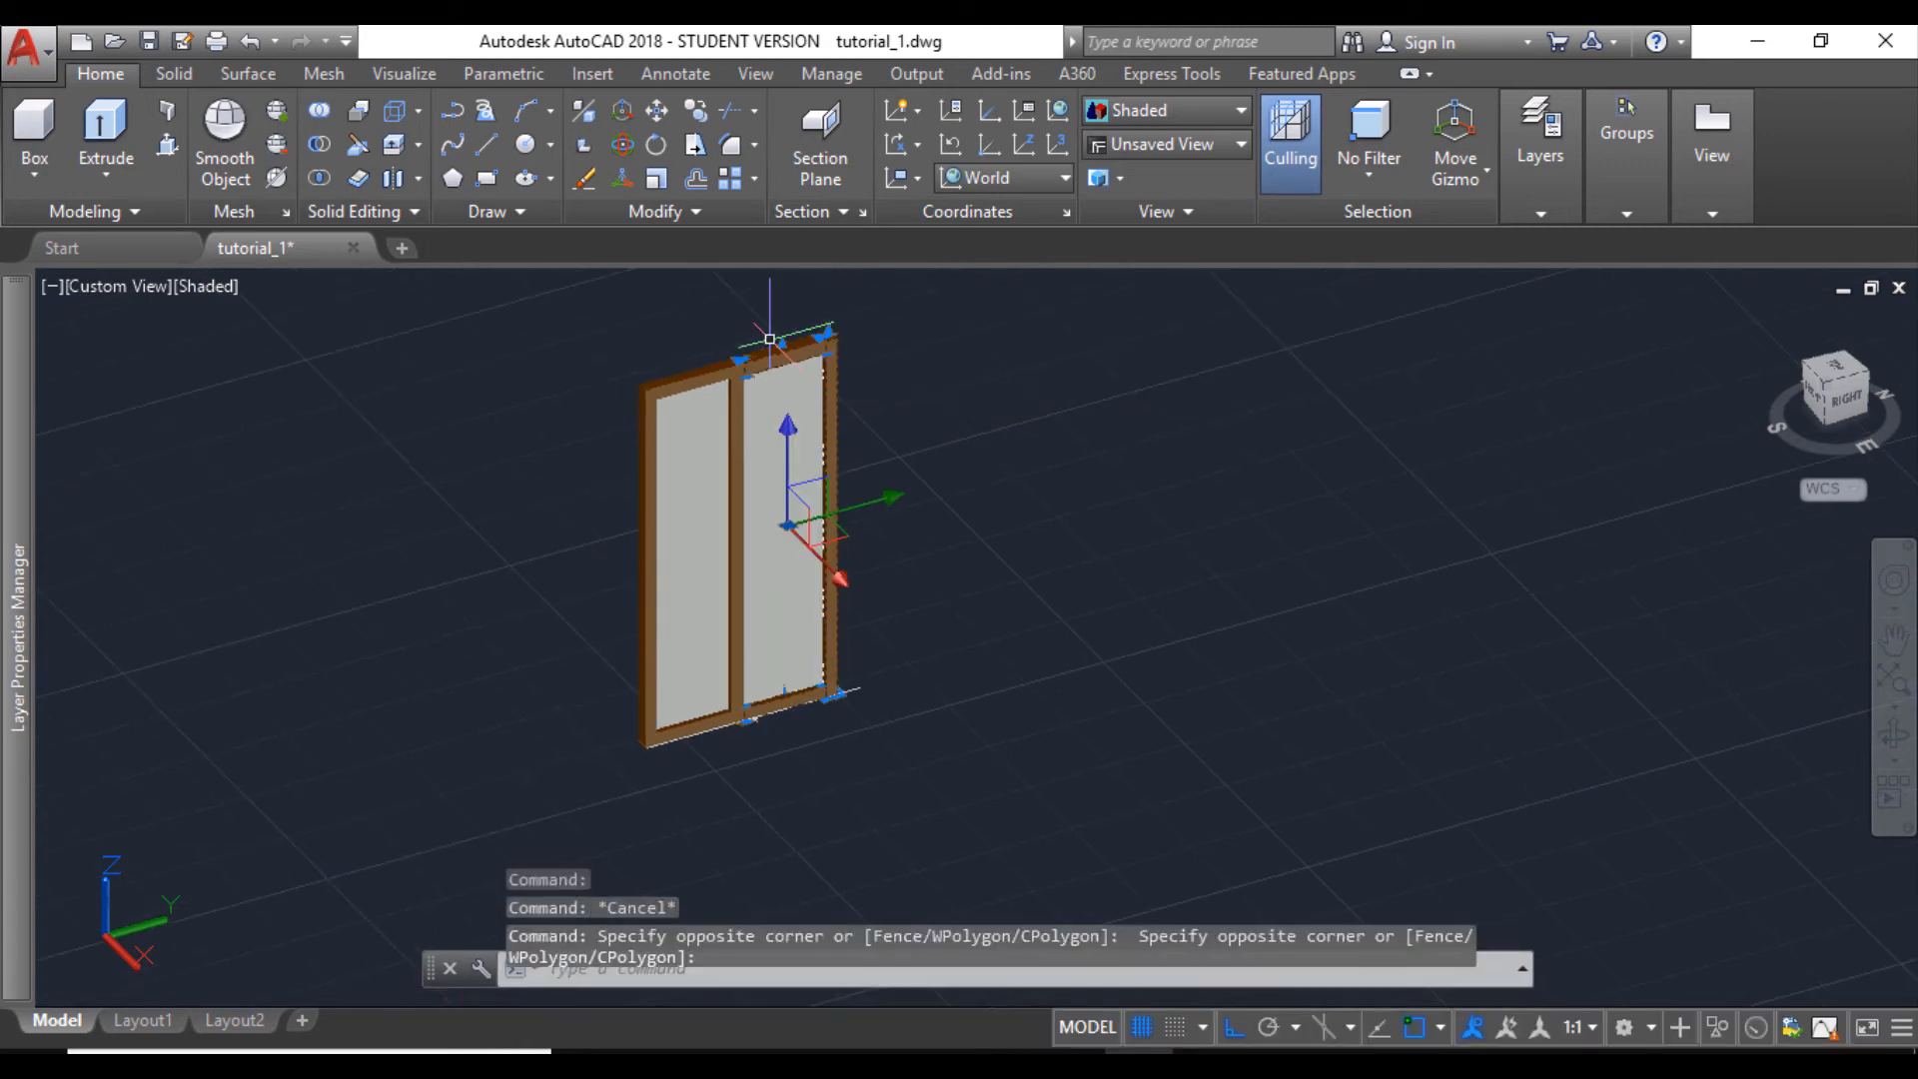
pyautogui.click(657, 113)
pyautogui.scroll(3, 799, 699)
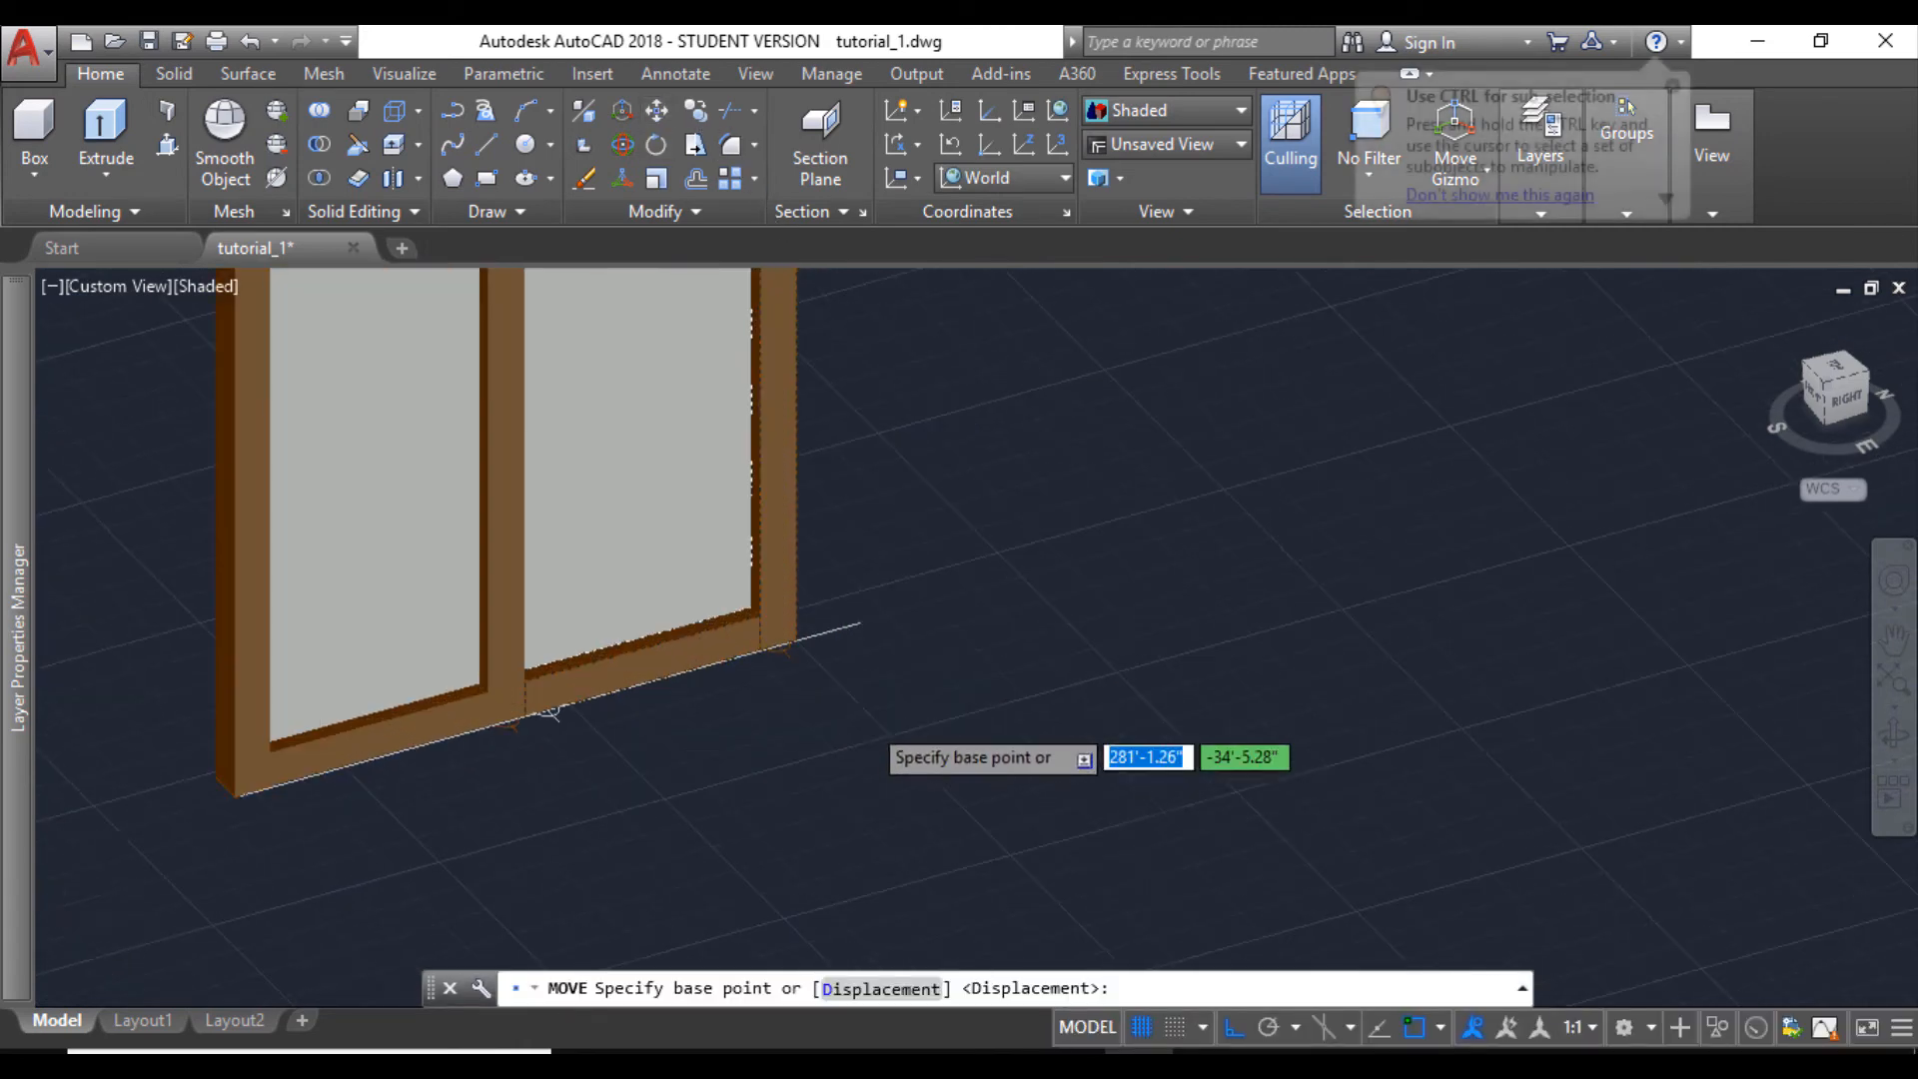
pyautogui.click(796, 639)
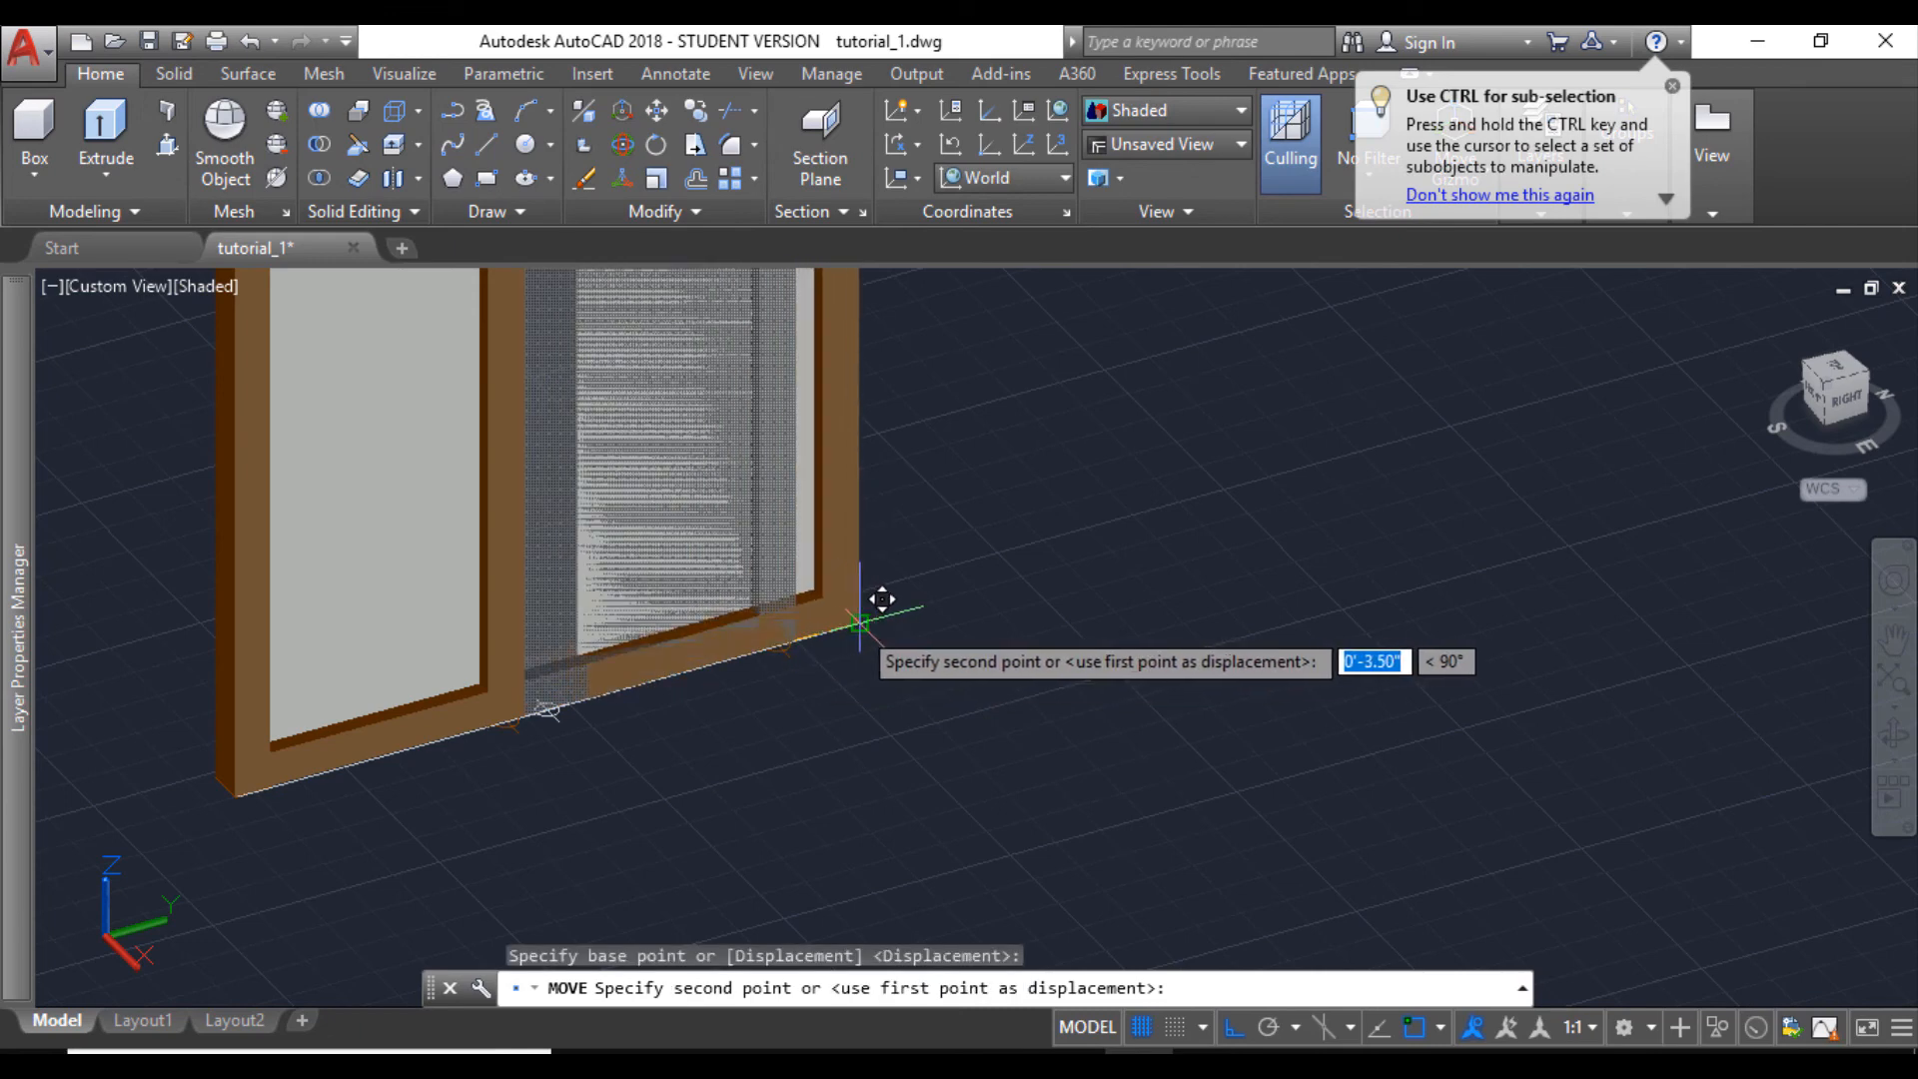
pyautogui.click(859, 624)
# - Move the middle post from the midpoint of its lower edge to the guide line's division point
pyautogui.scroll(4, 548, 663)
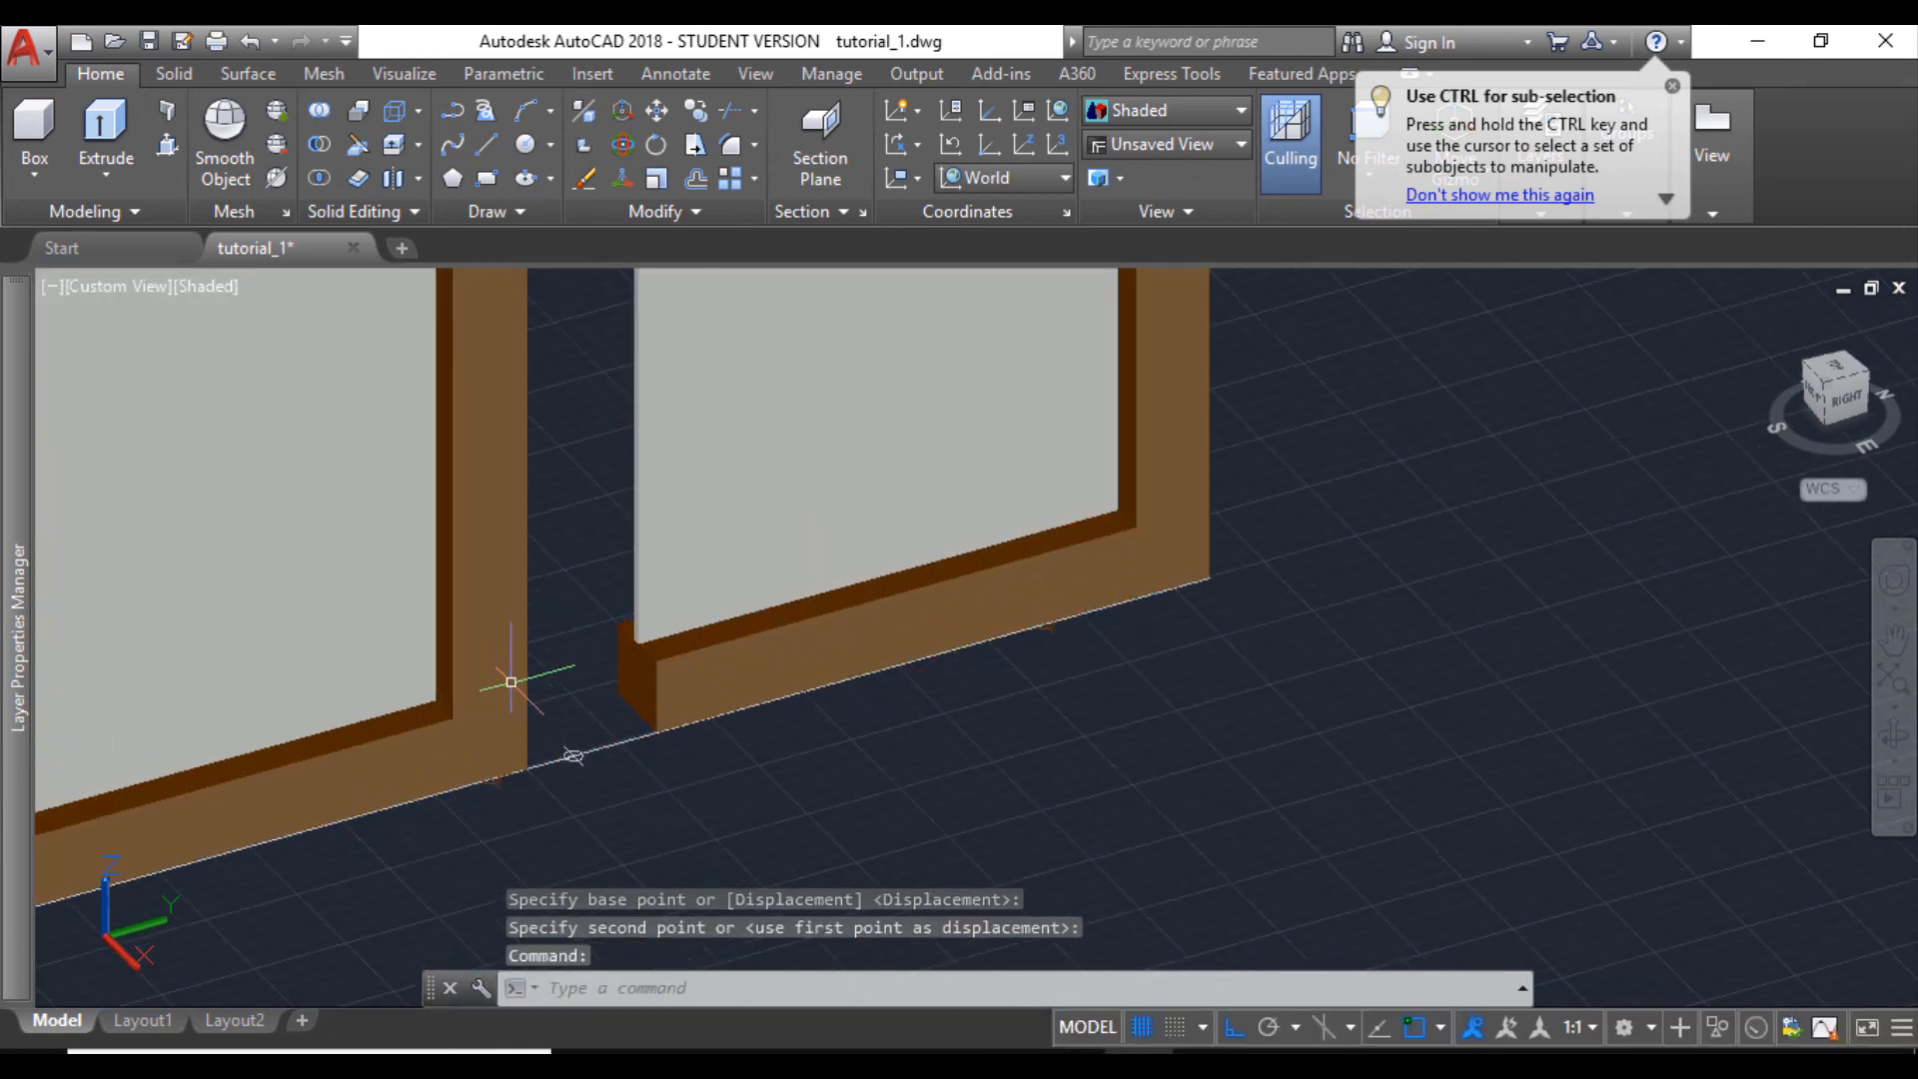
pyautogui.click(510, 682)
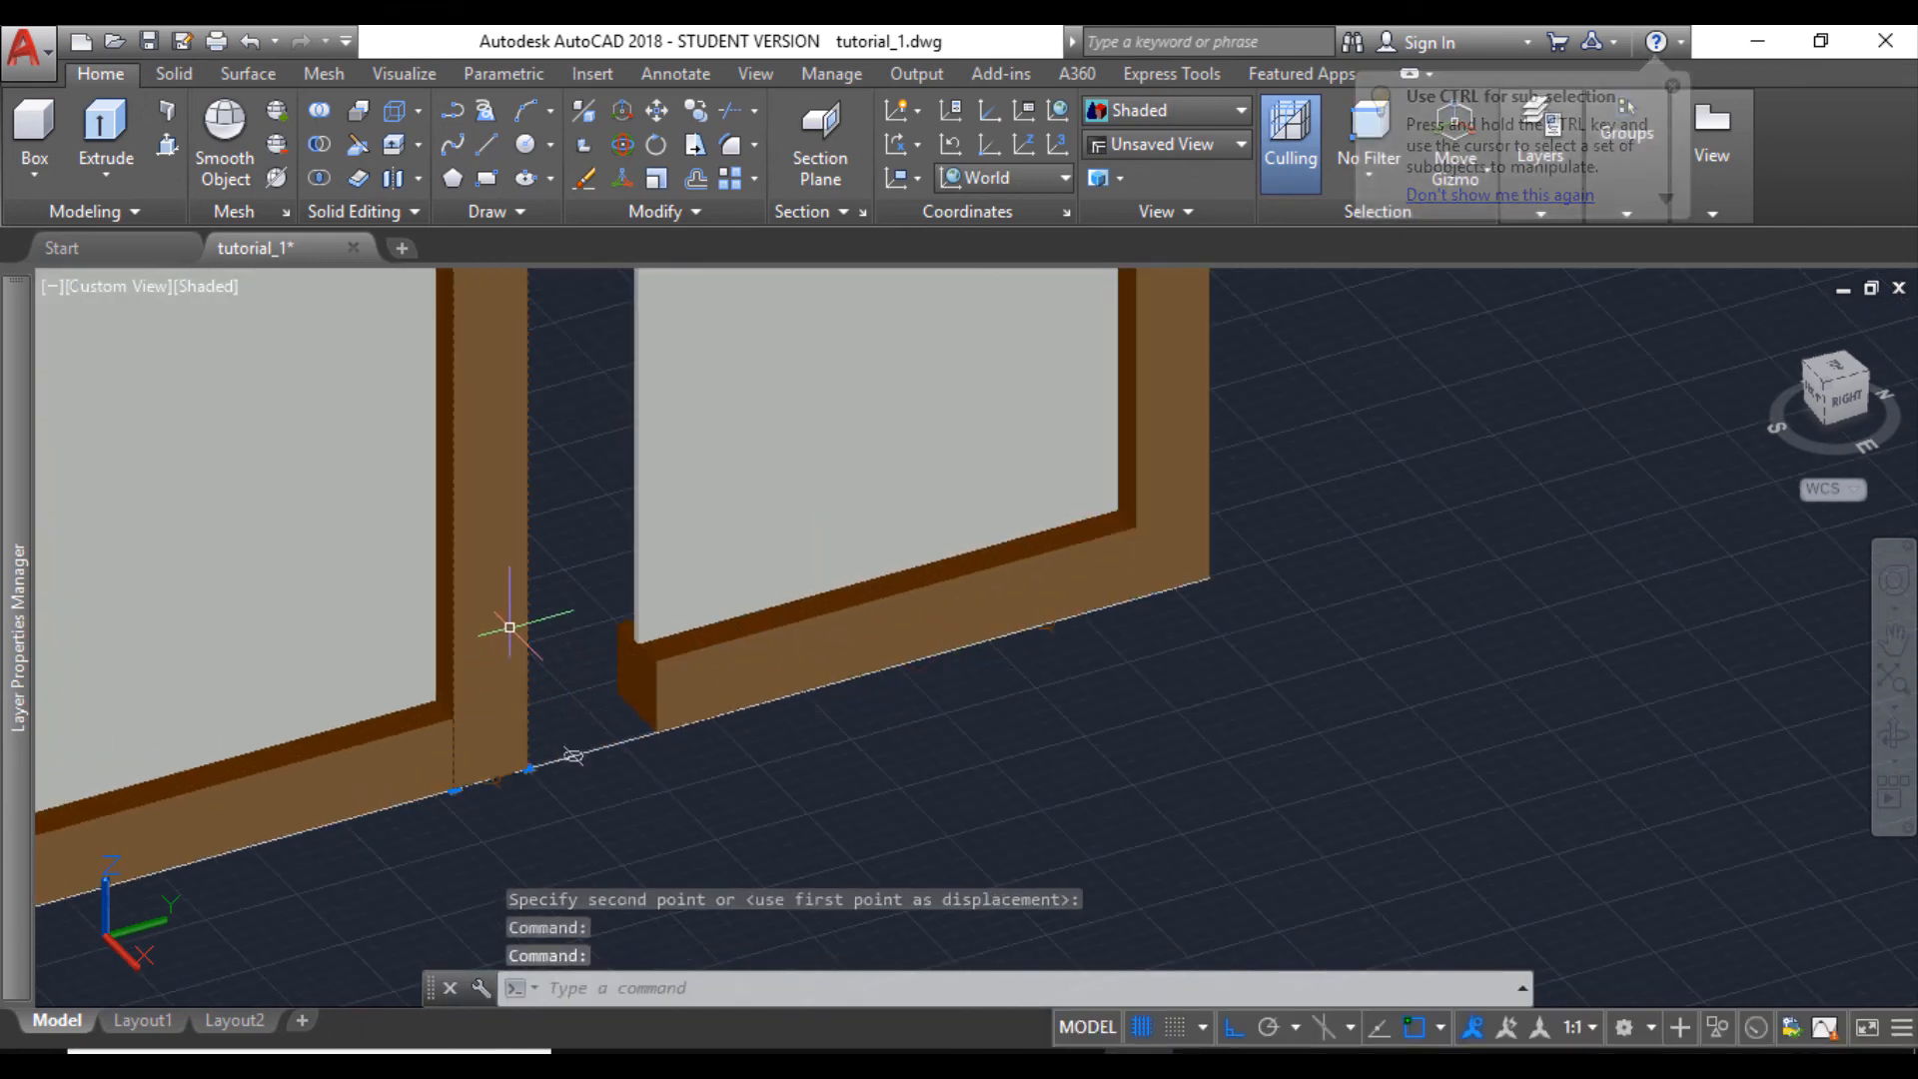
pyautogui.click(659, 118)
pyautogui.scroll(2, 492, 779)
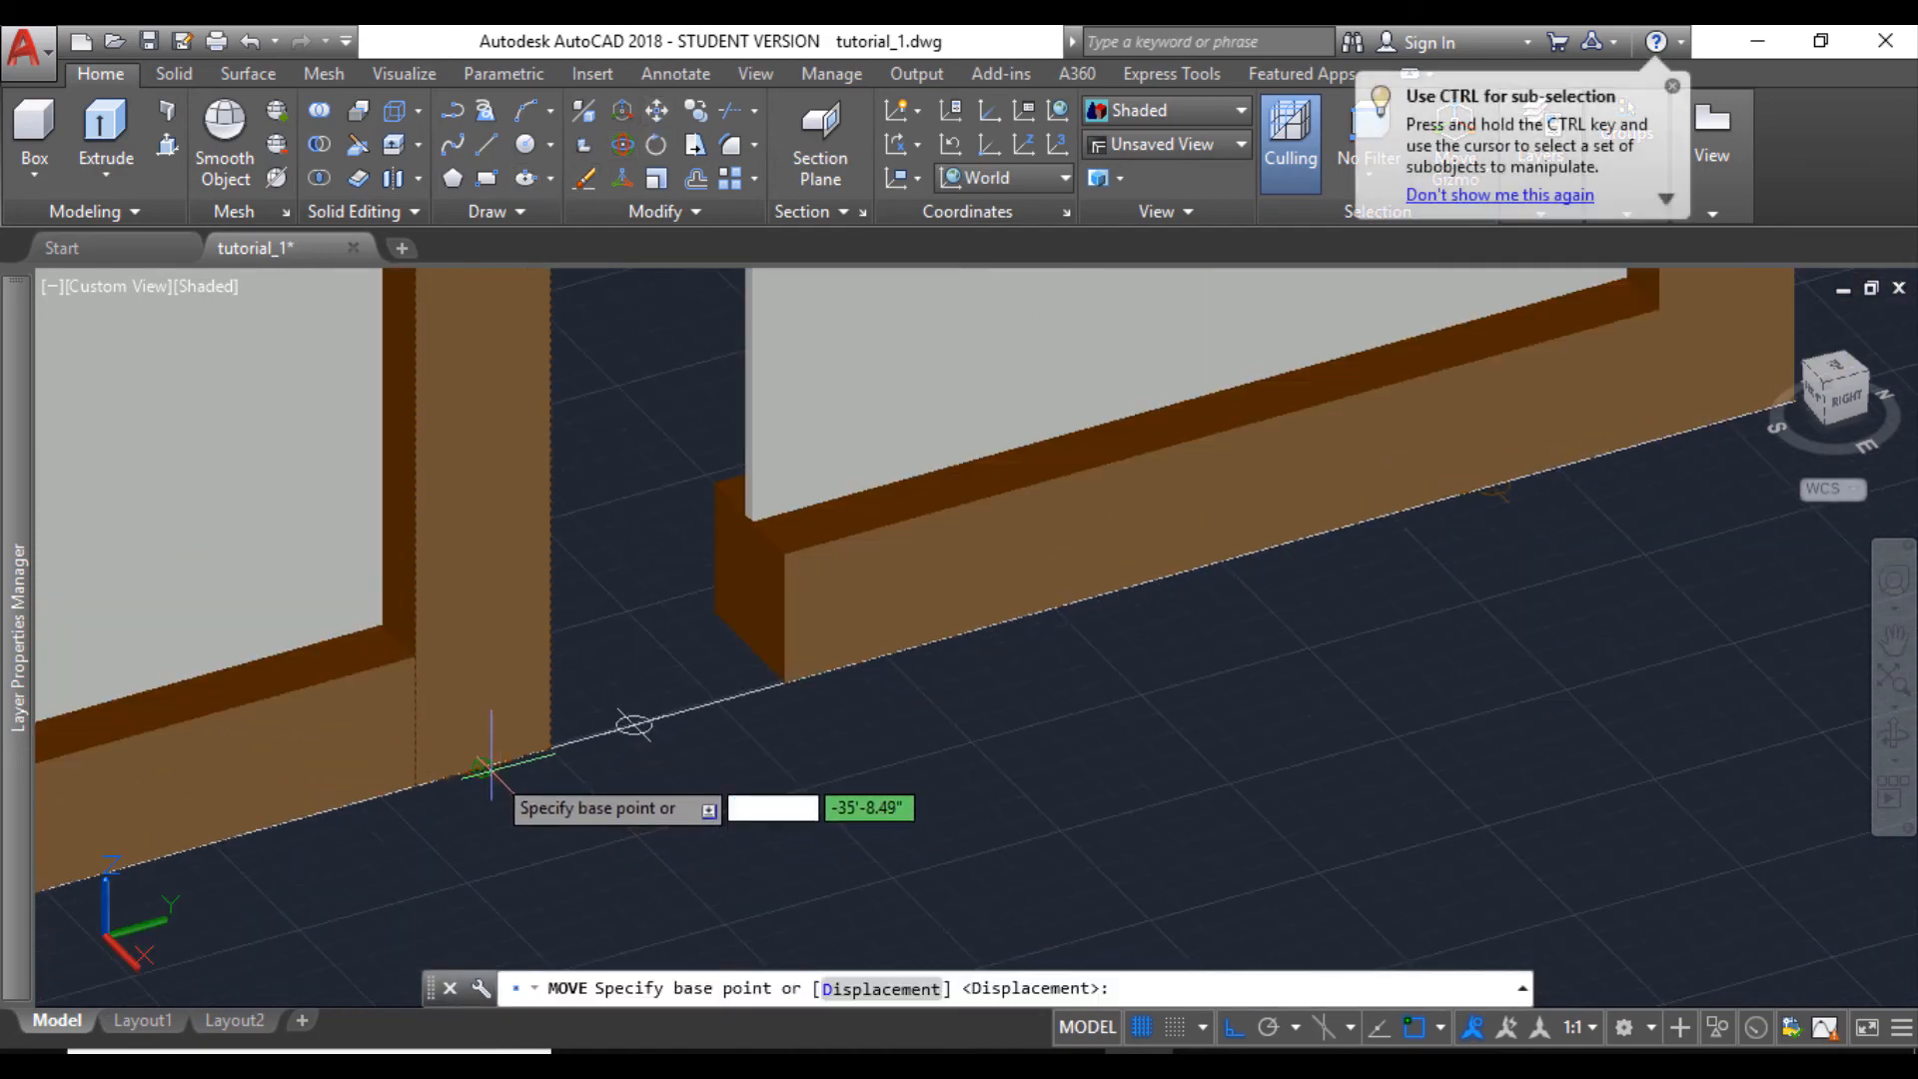
pyautogui.click(485, 769)
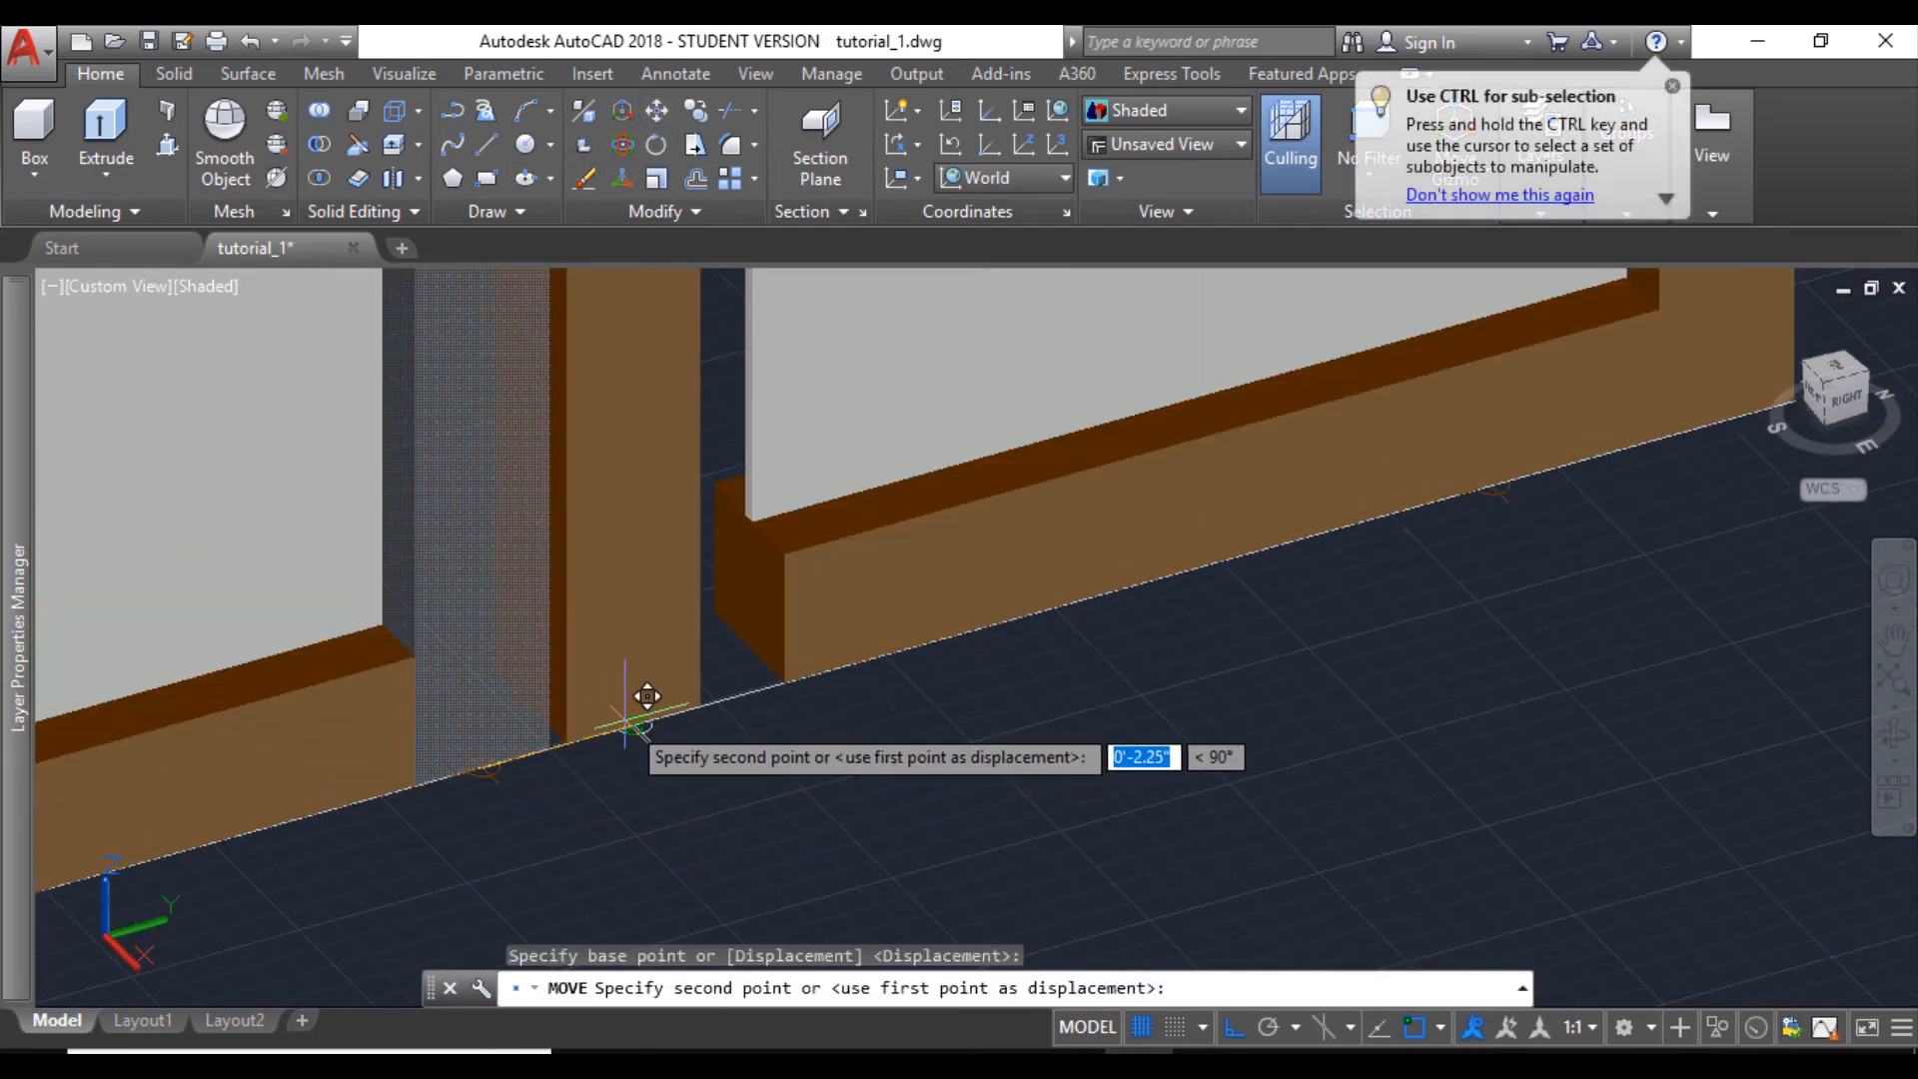
pyautogui.click(647, 696)
# - Extend the end pane's glass and its lower and upper rails to the middle post with a multiple-face Presspull
pyautogui.scroll(-6, 699, 696)
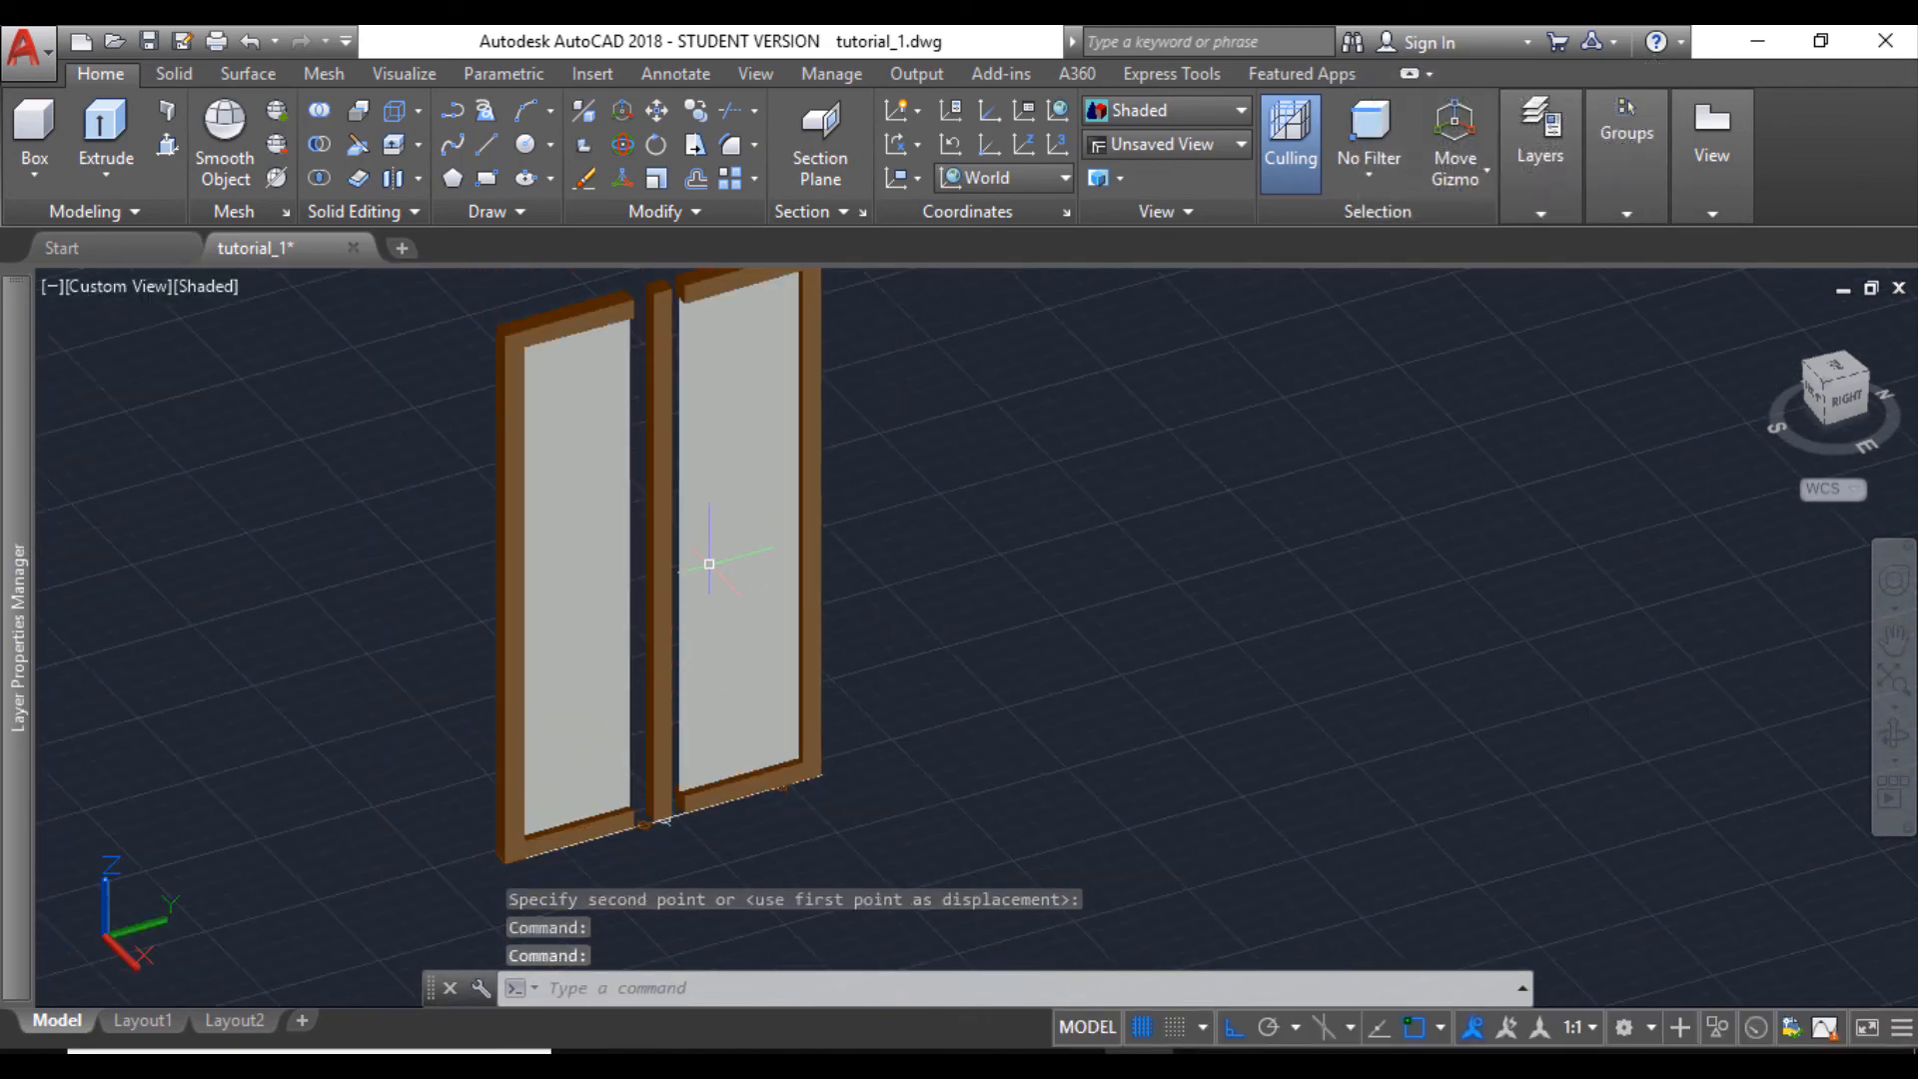
pyautogui.click(166, 145)
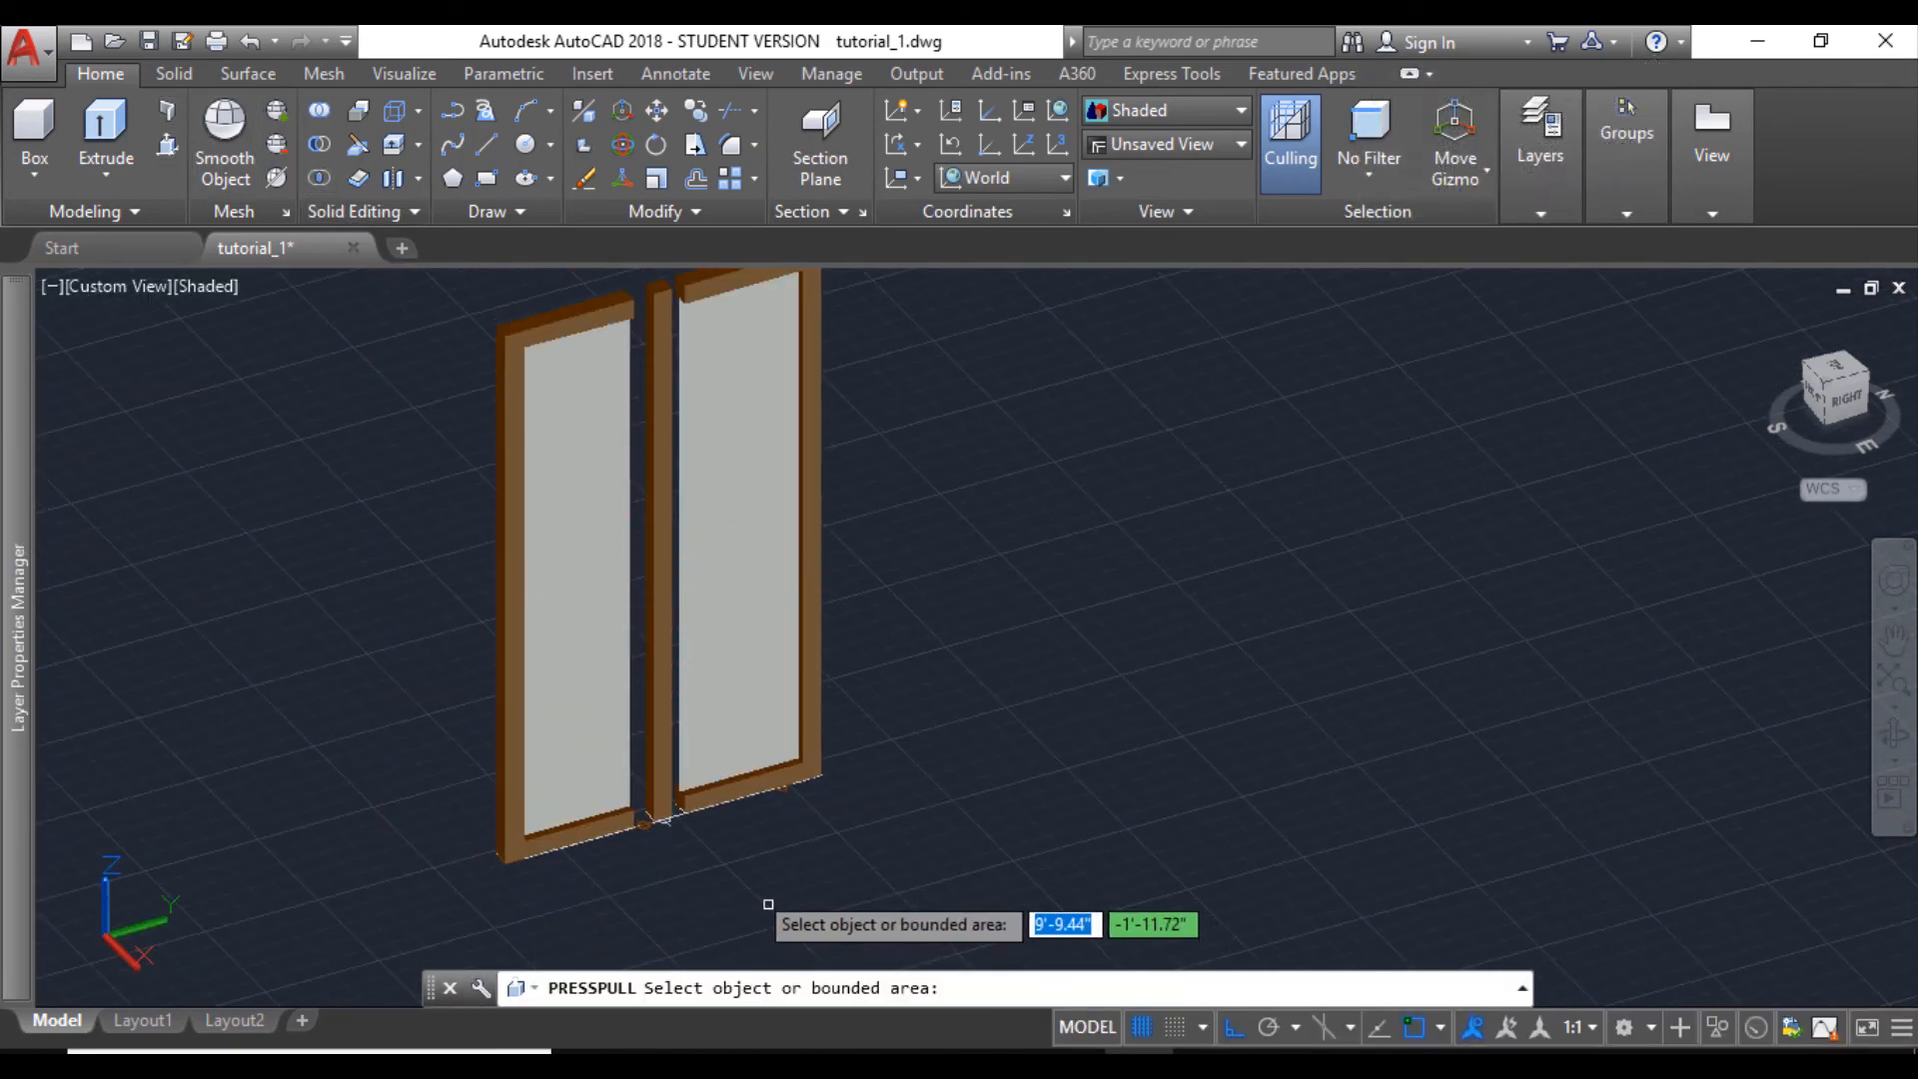
pyautogui.scroll(7, 715, 800)
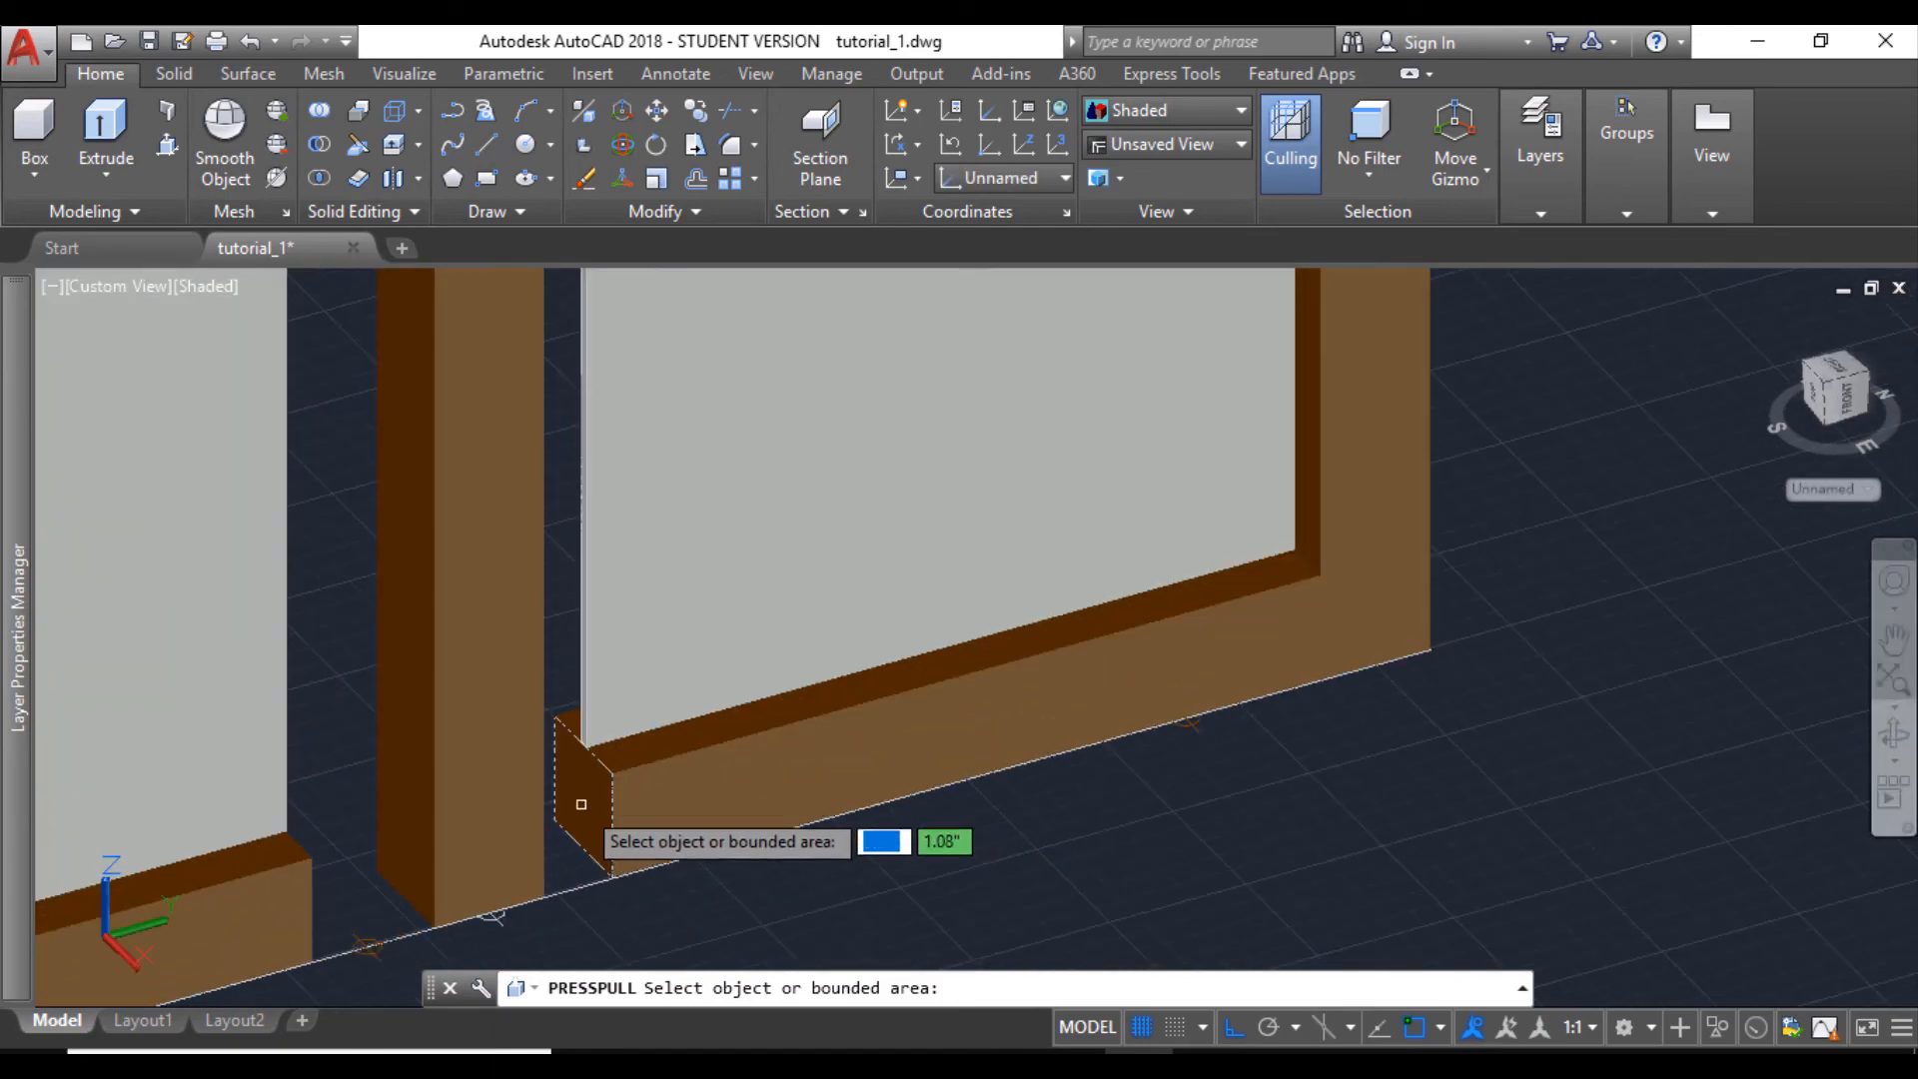
pyautogui.click(587, 801)
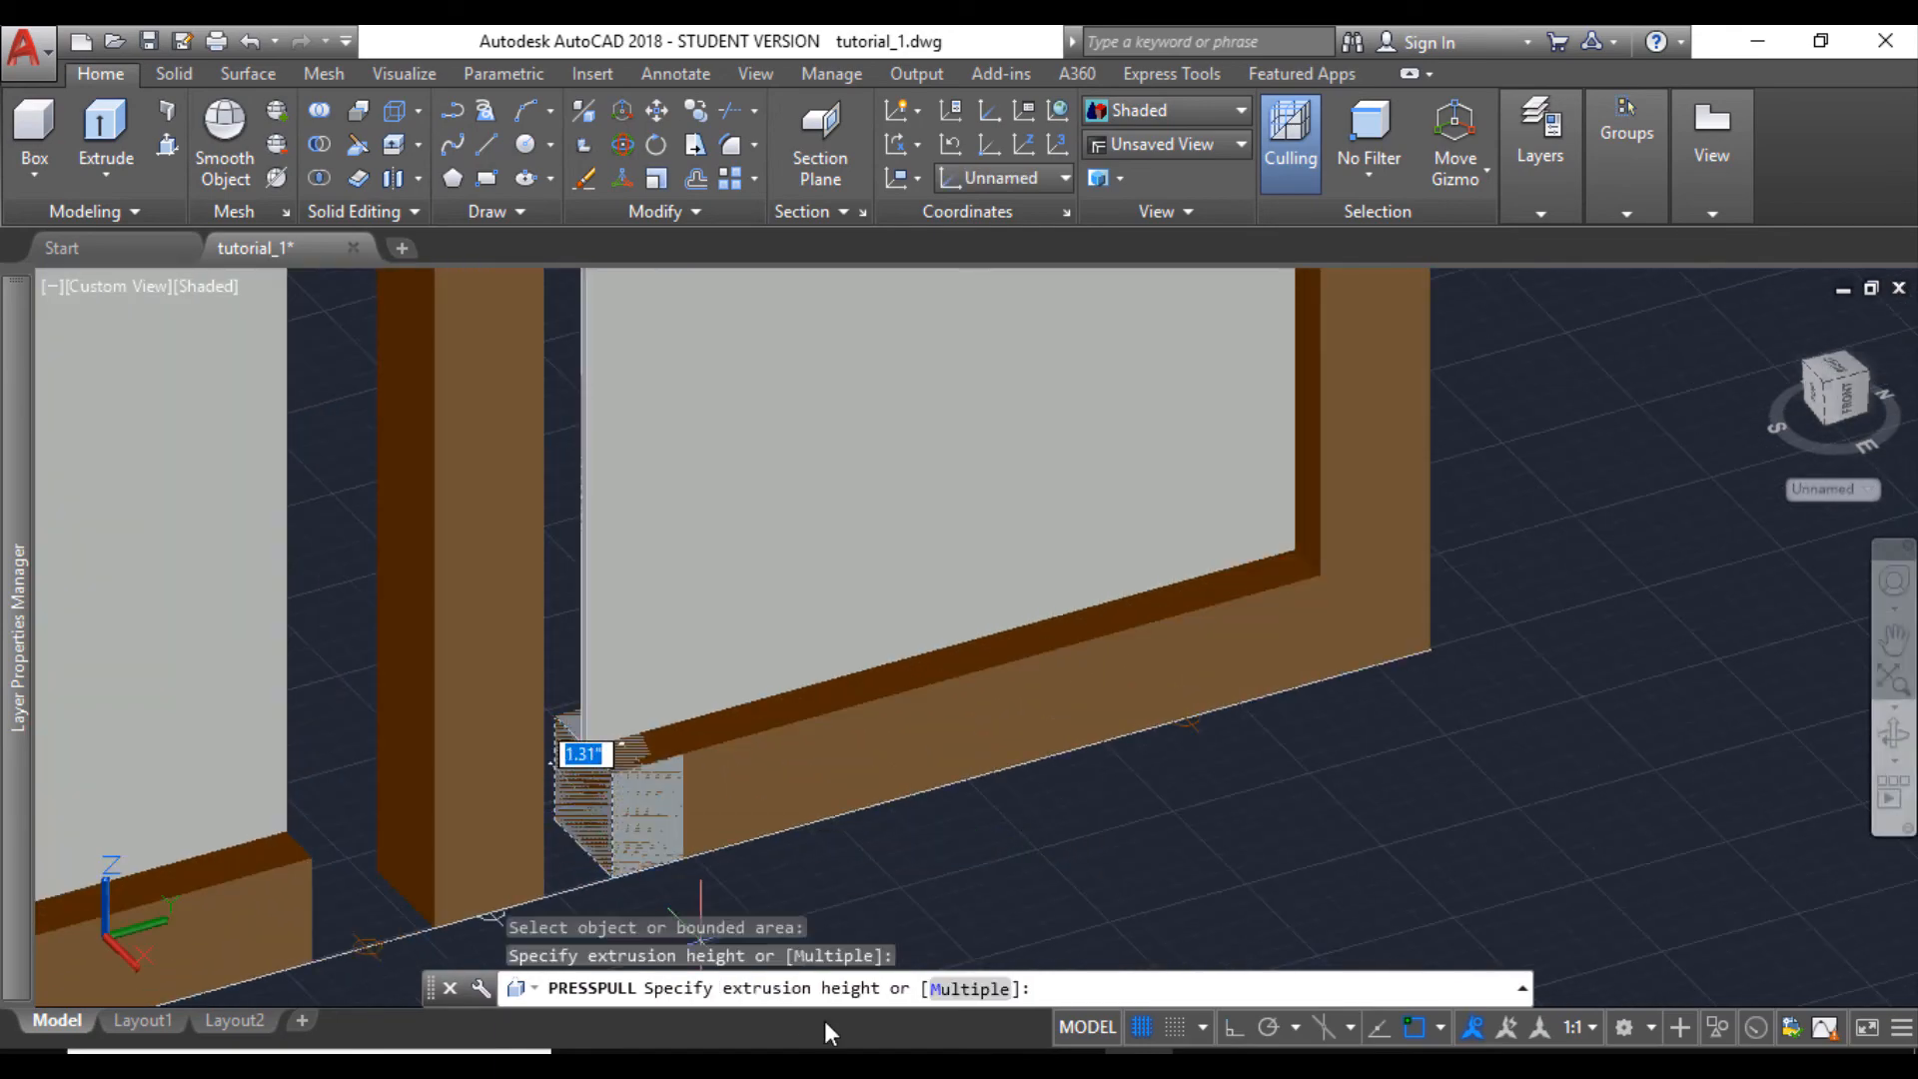
pyautogui.click(956, 989)
pyautogui.scroll(6, 585, 622)
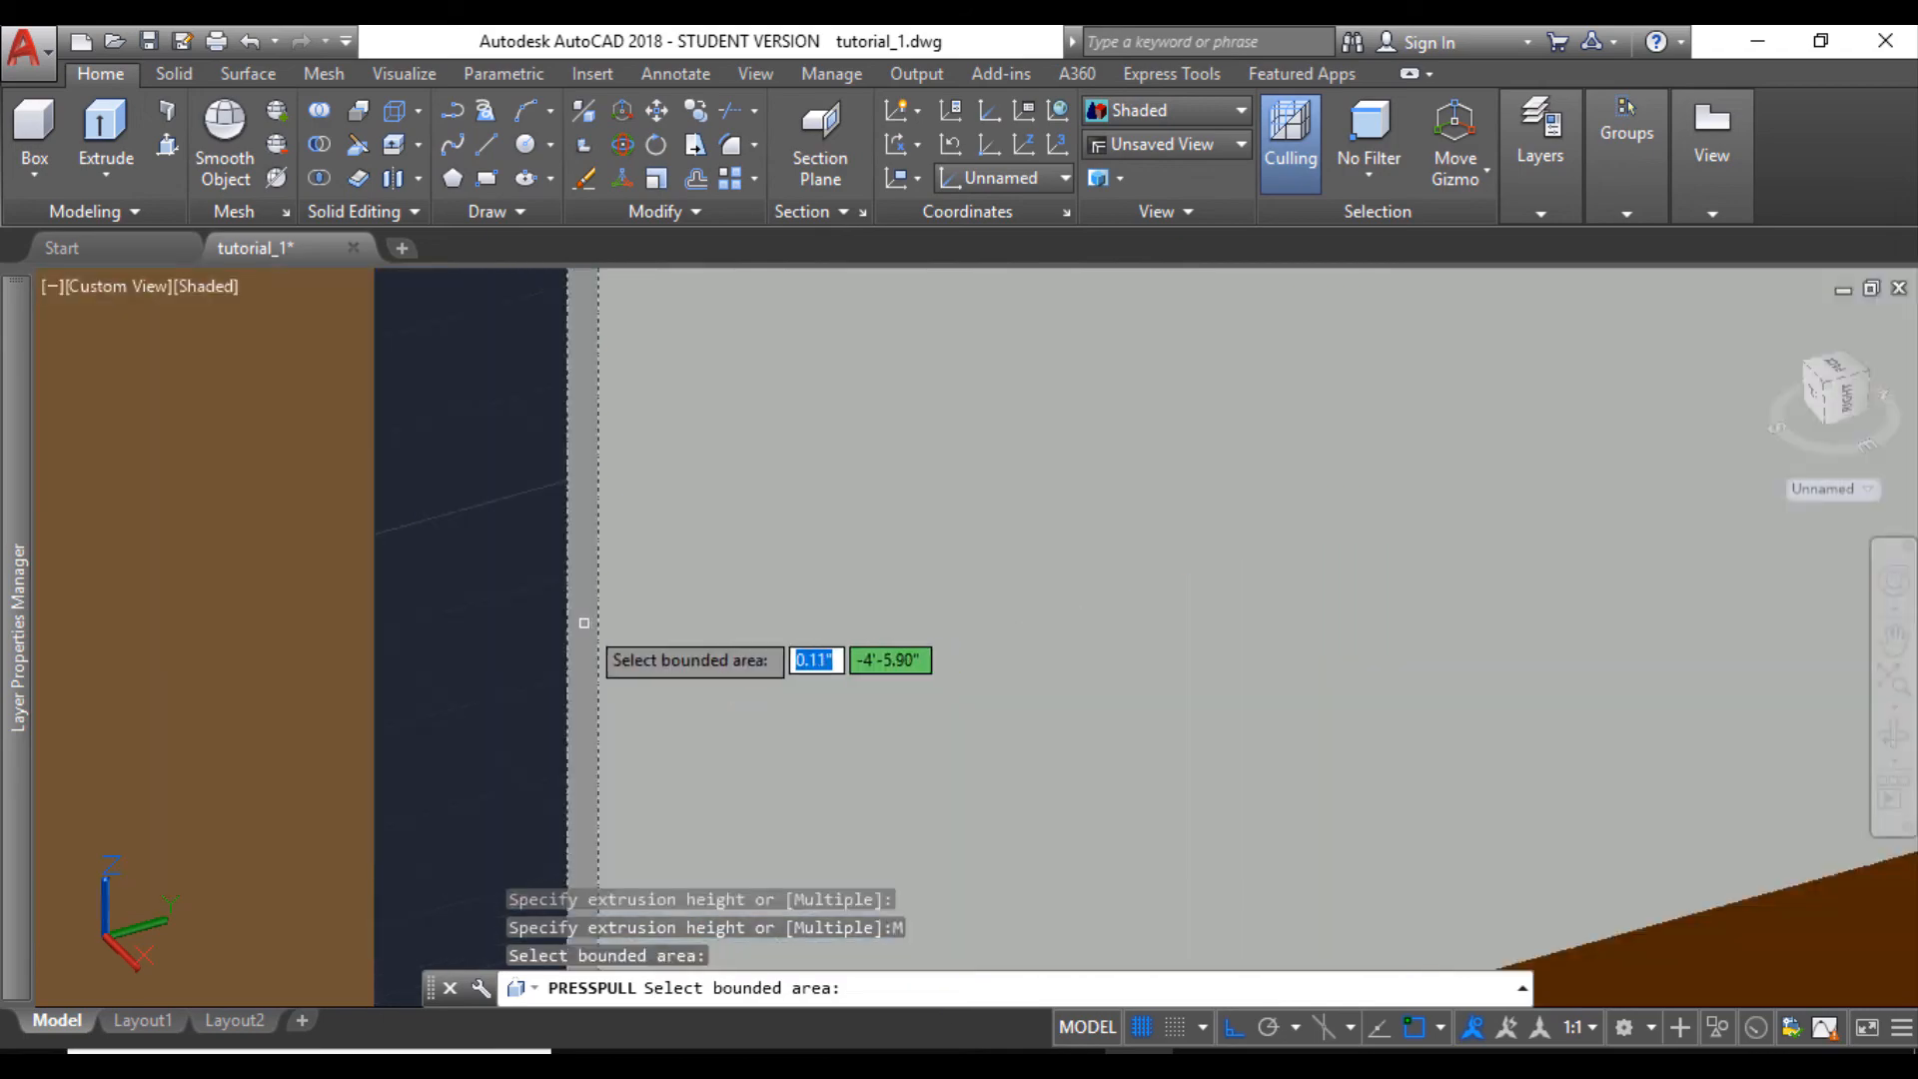
pyautogui.scroll(-6, 583, 622)
pyautogui.scroll(6, 563, 735)
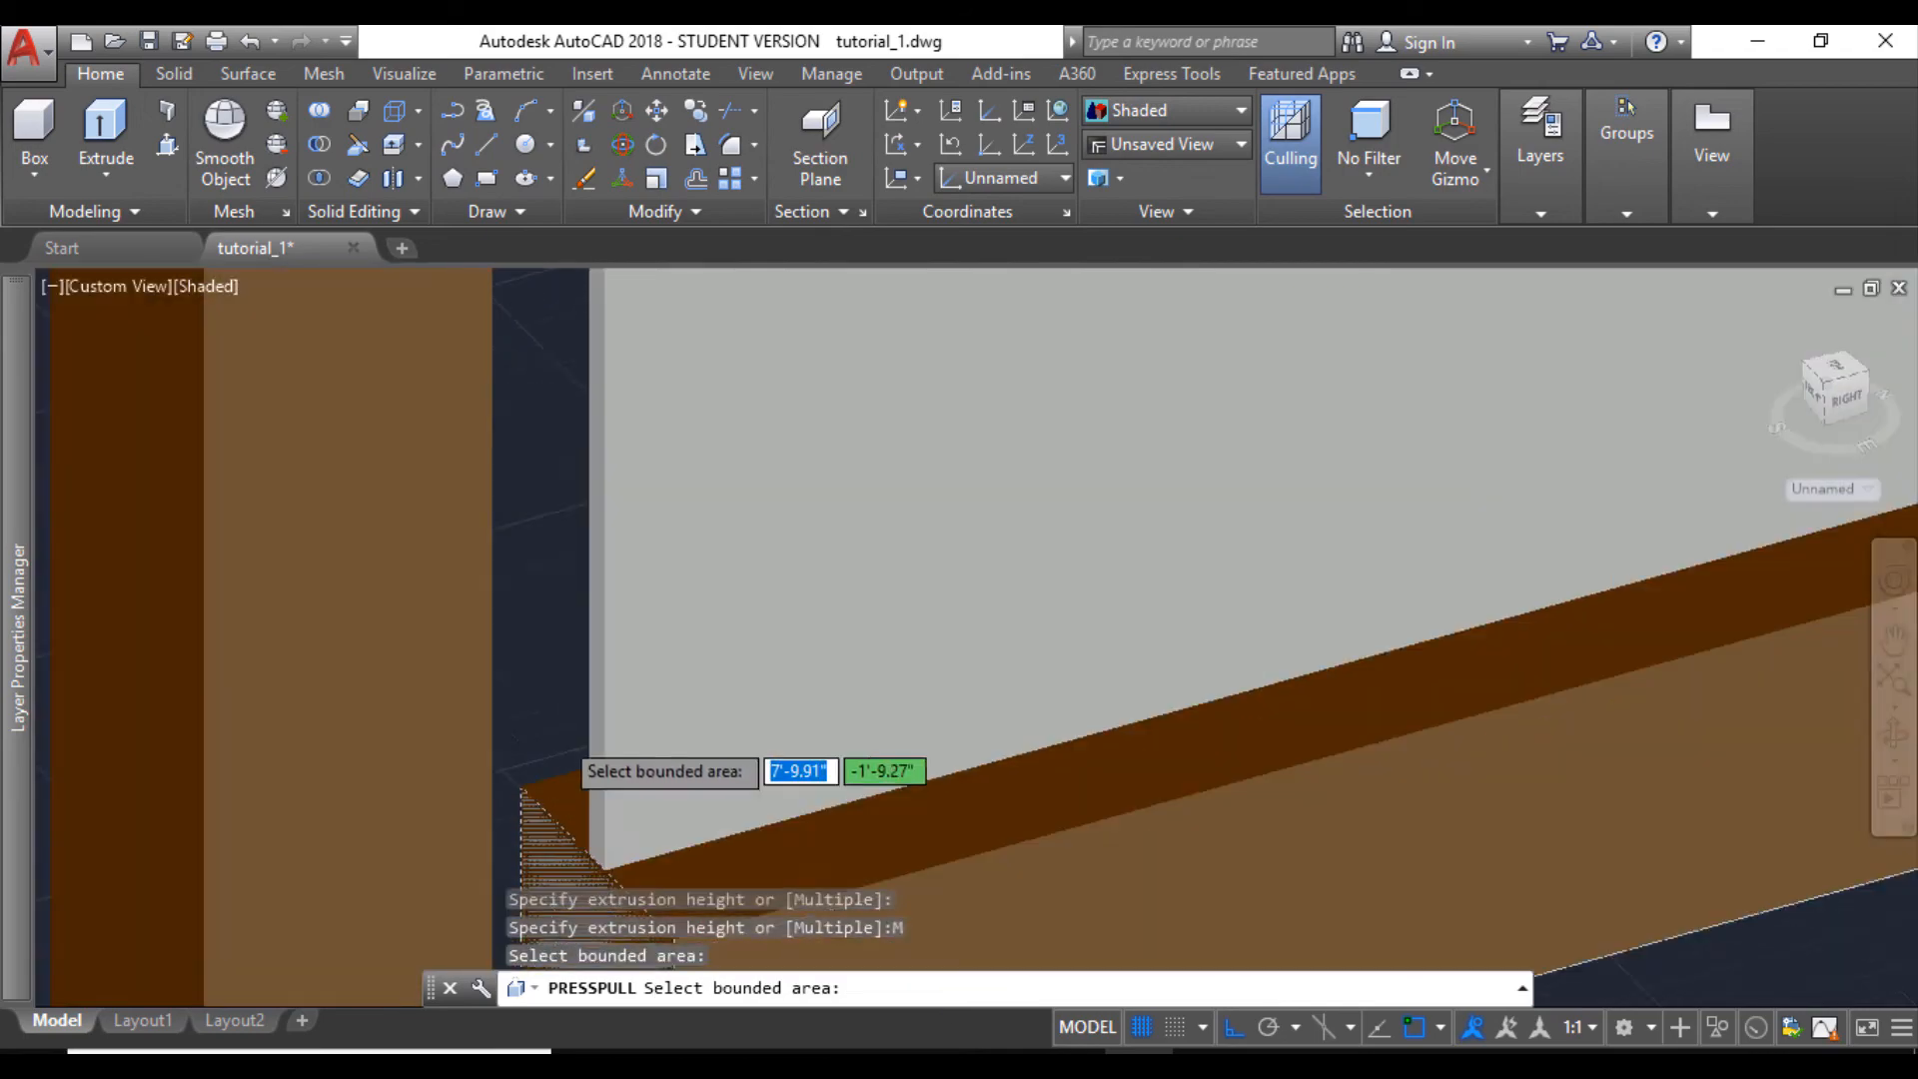
pyautogui.click(641, 697)
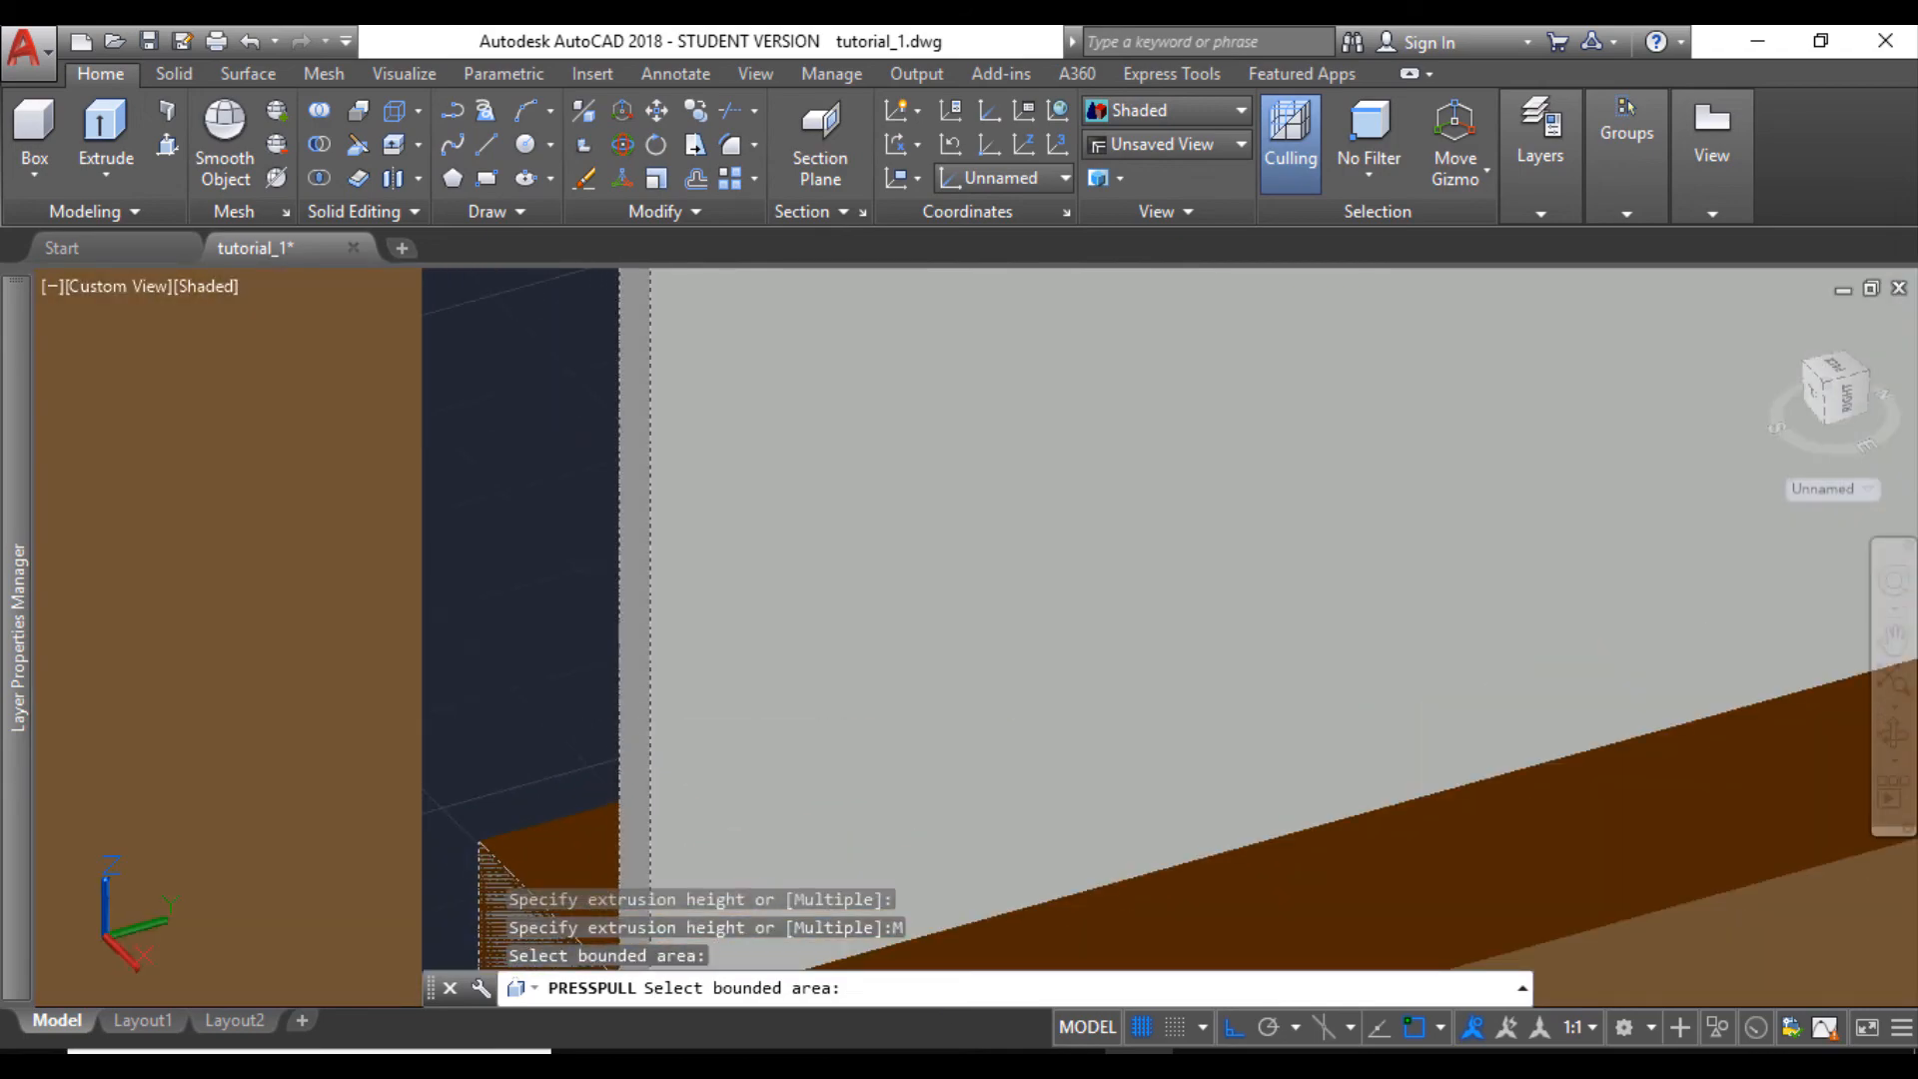
pyautogui.scroll(-6, 629, 702)
pyautogui.scroll(-4, 672, 546)
pyautogui.scroll(-6, 745, 445)
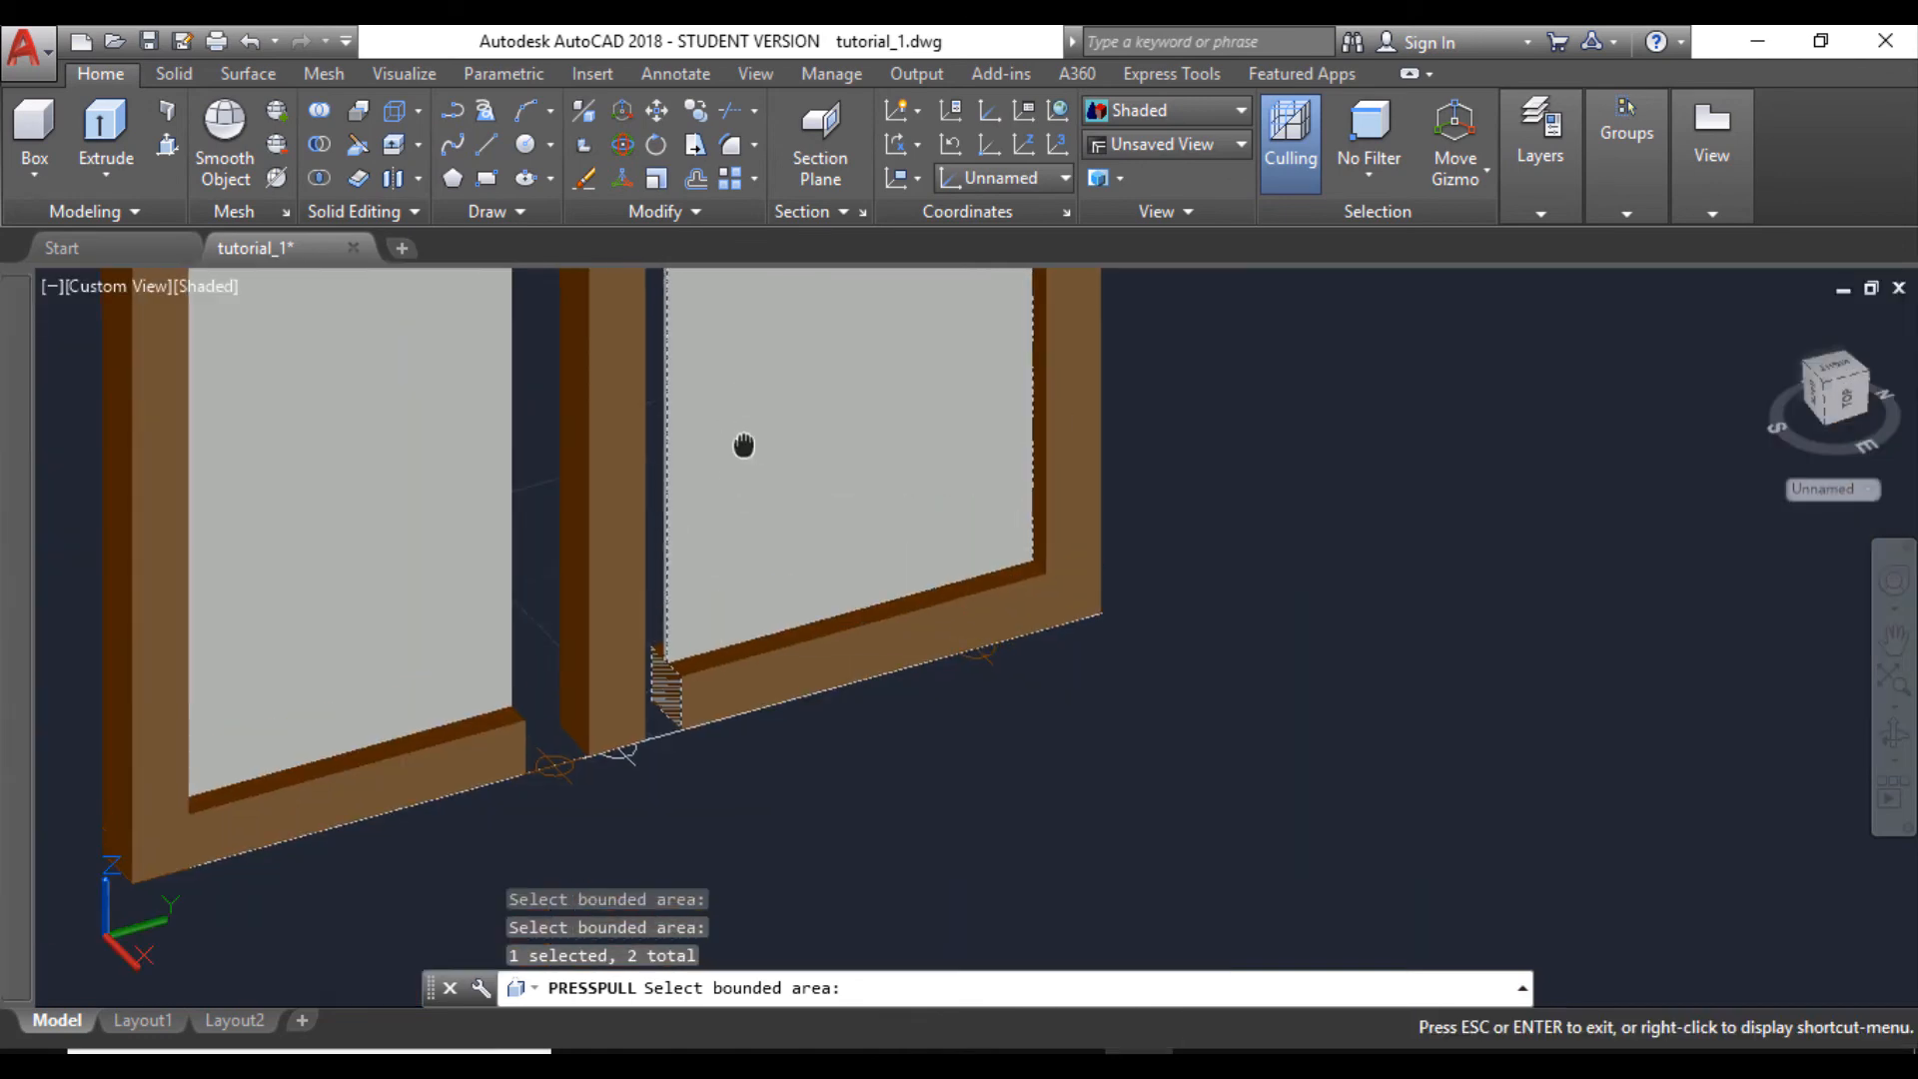
pyautogui.scroll(8, 795, 614)
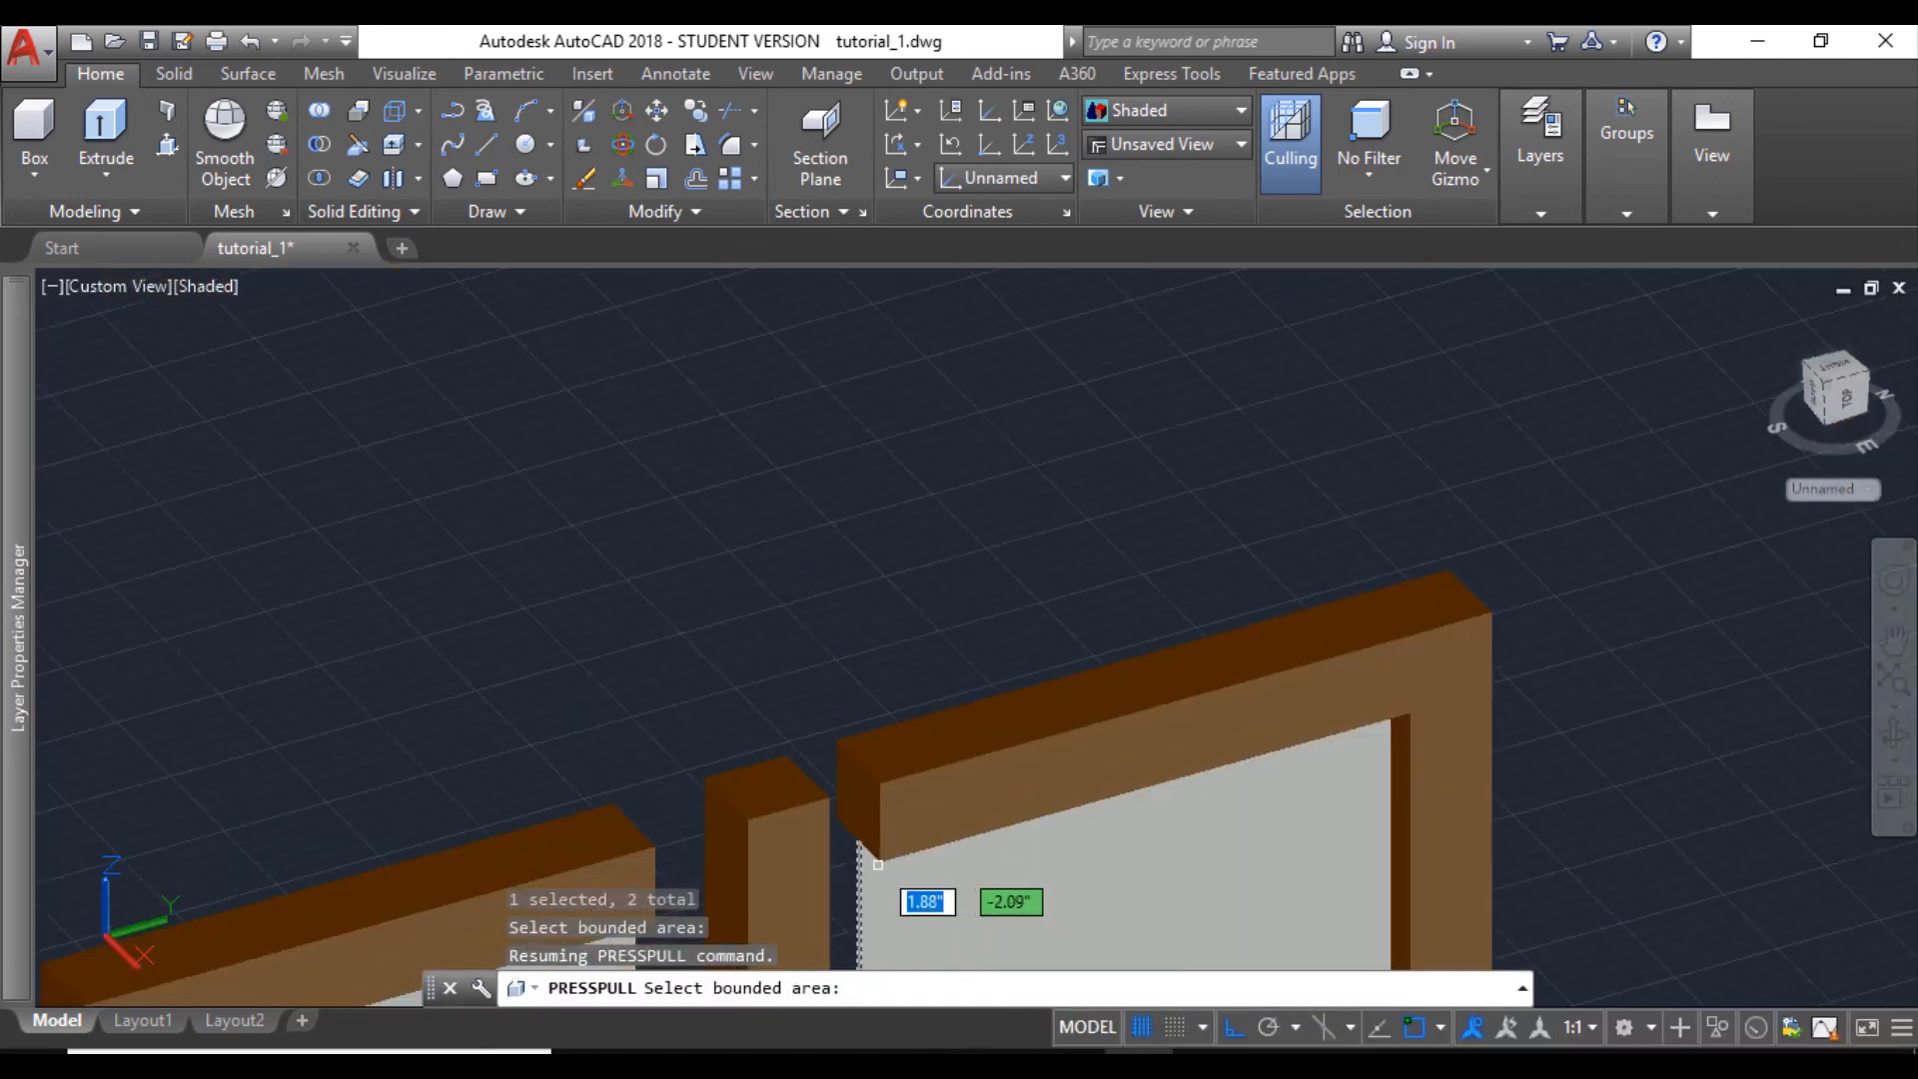
pyautogui.scroll(5, 879, 849)
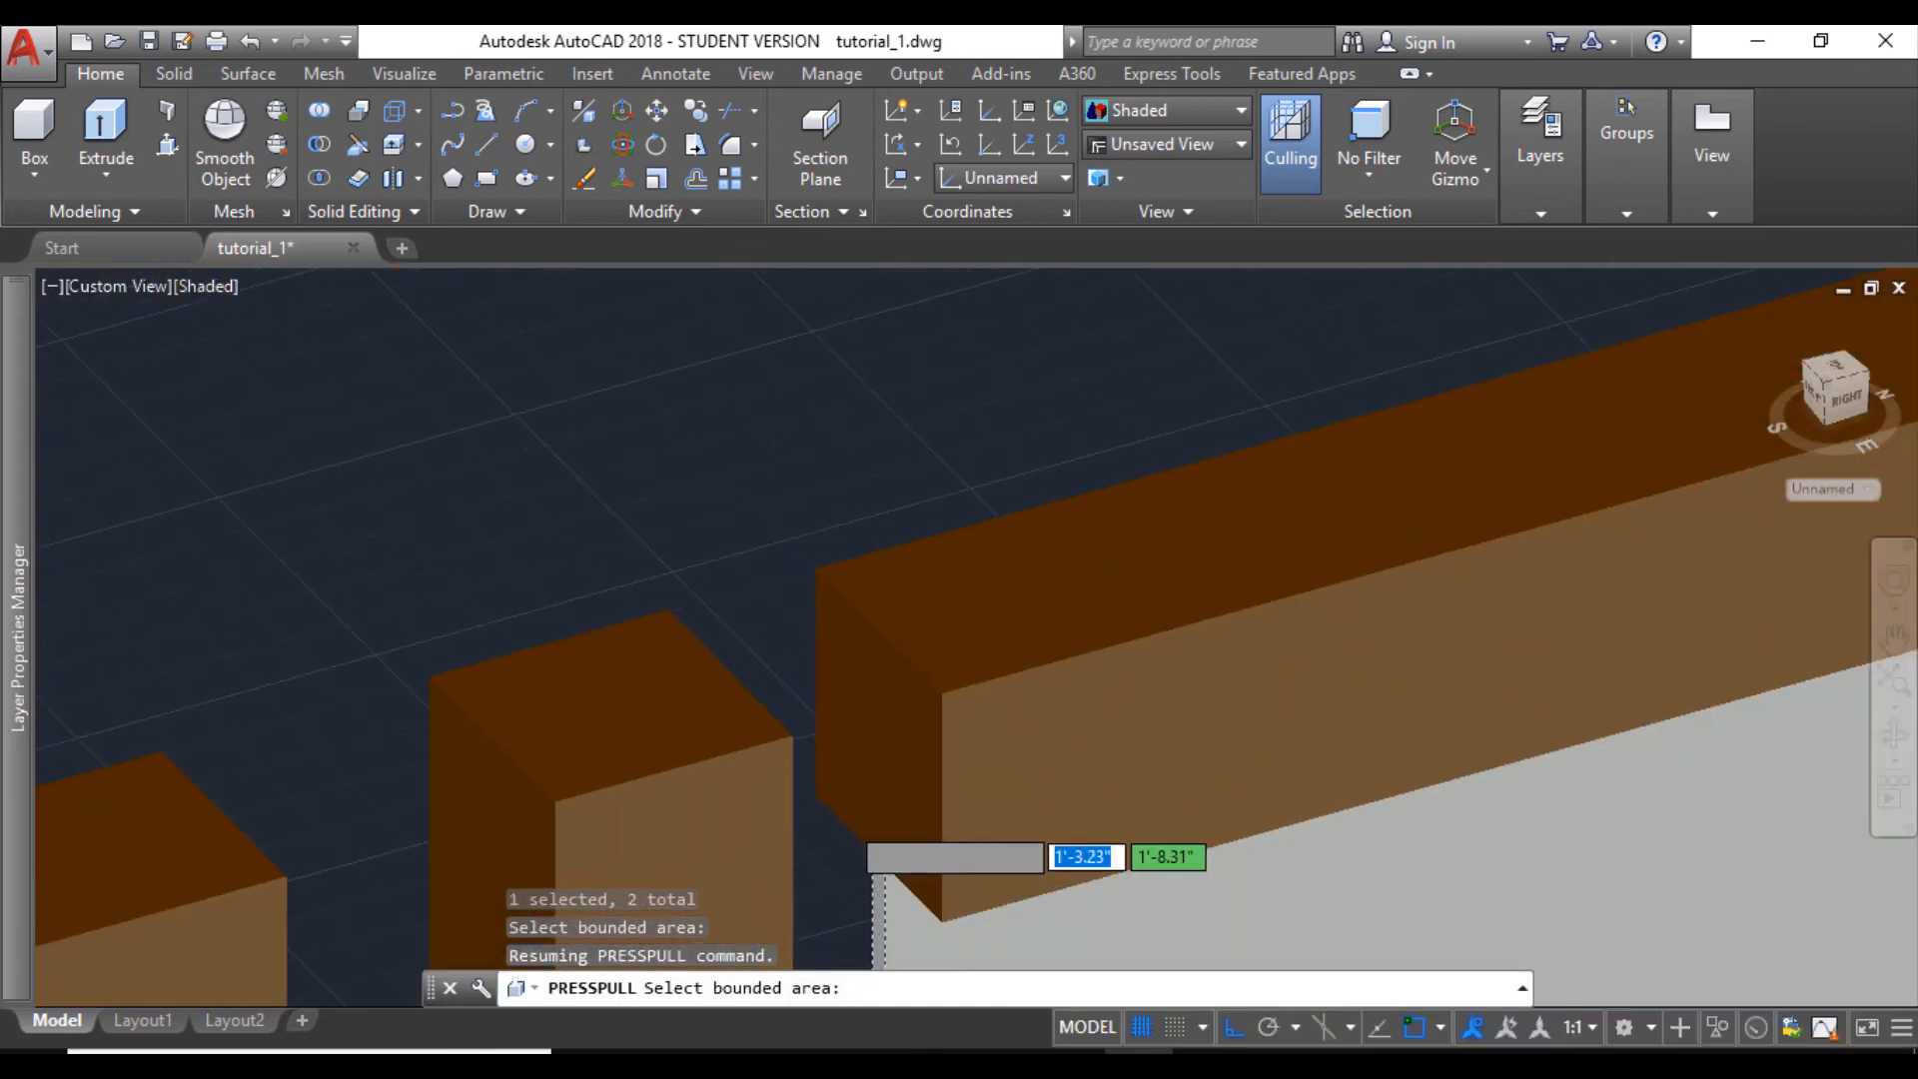
pyautogui.click(886, 770)
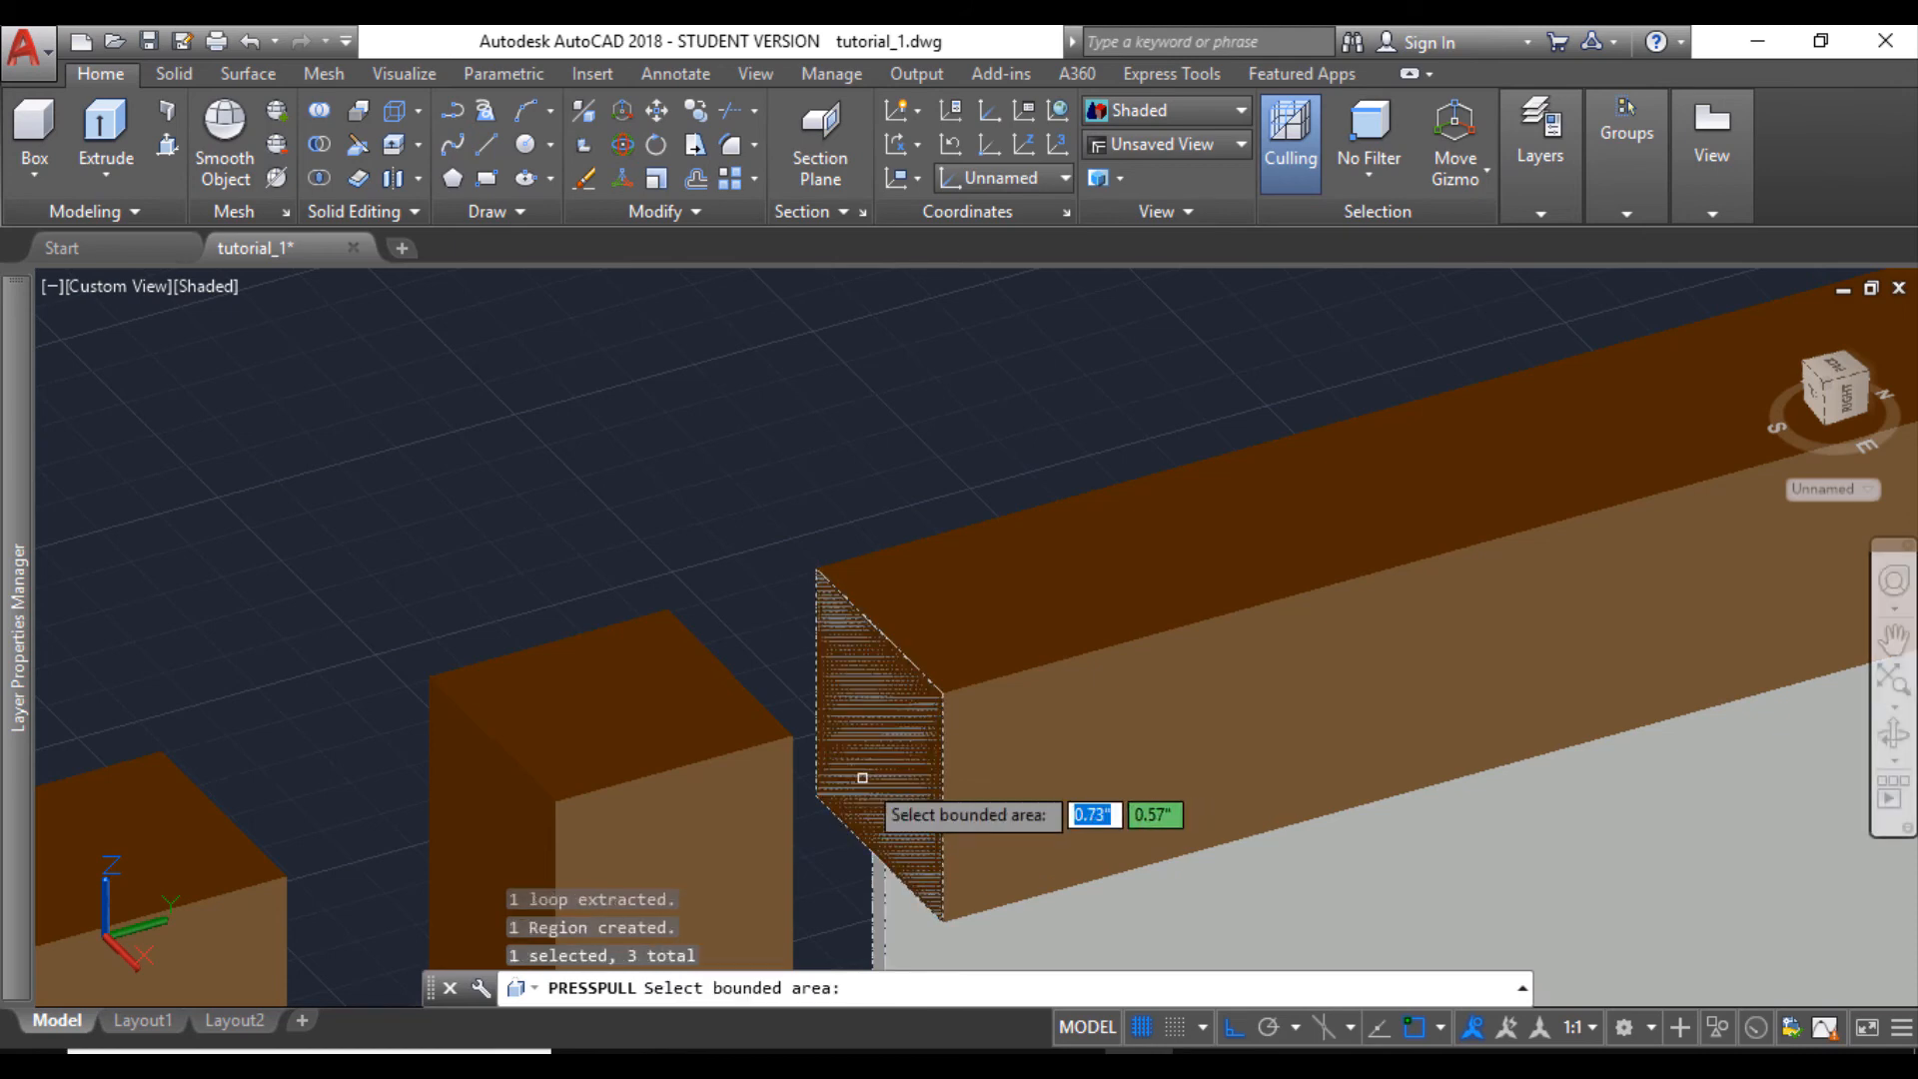
pyautogui.press('Return')
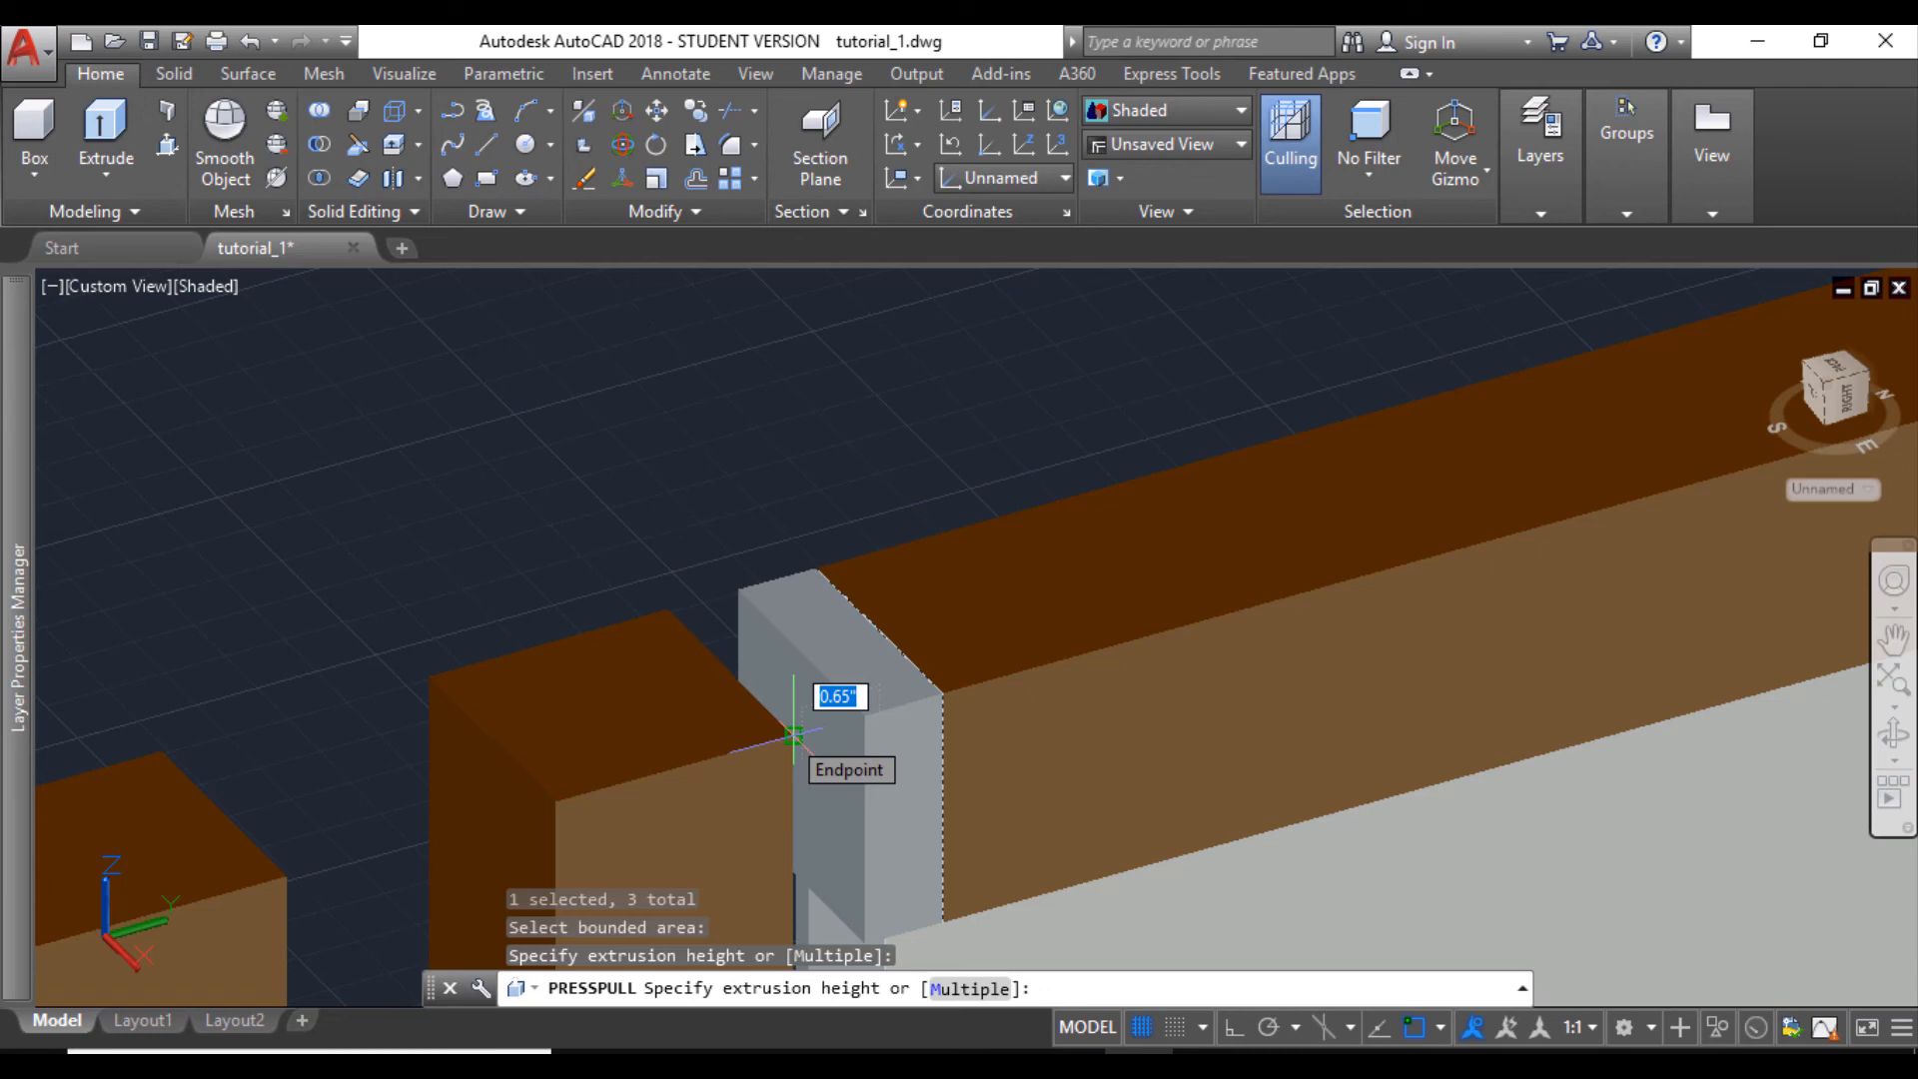
pyautogui.click(792, 734)
pyautogui.scroll(-11, 867, 670)
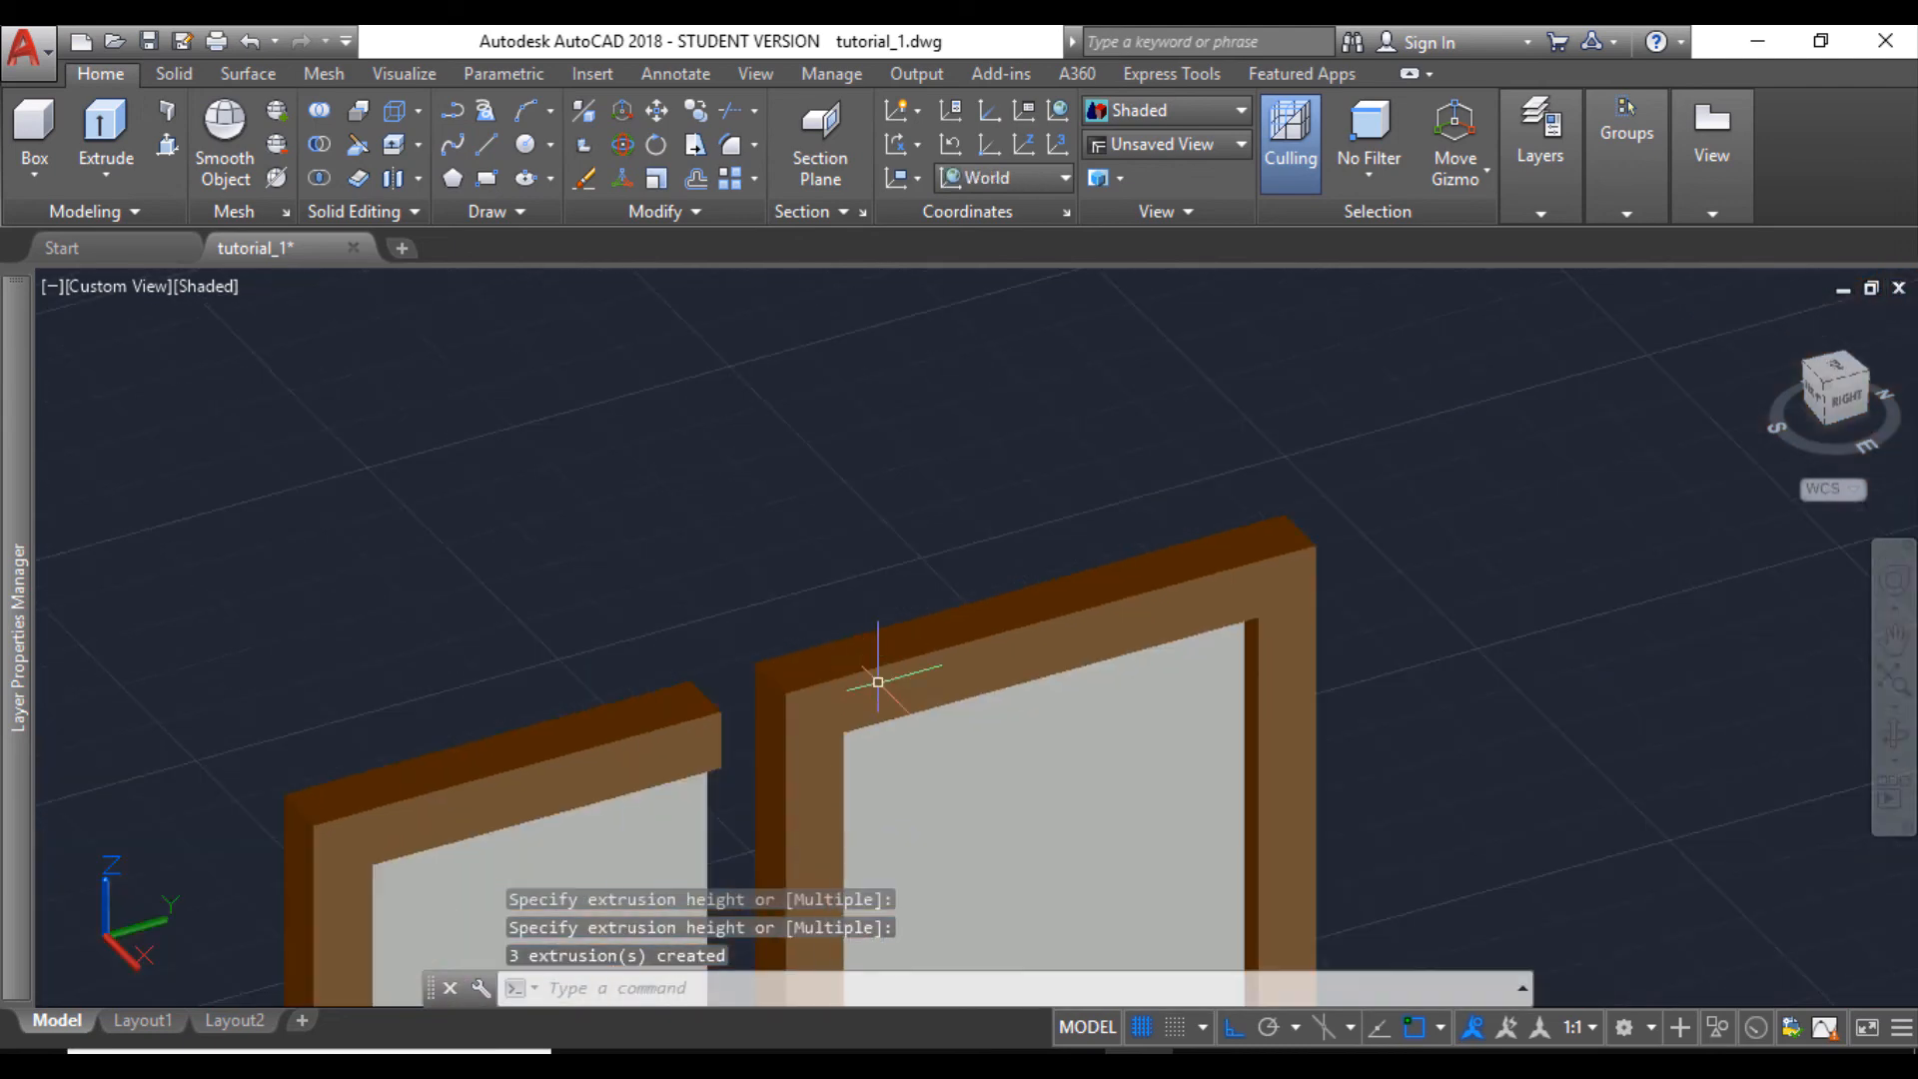
# - Erase the opposite pane's glass, end post and two rails, which stop short of the middle post
pyautogui.scroll(2, 936, 821)
pyautogui.moveTo(933, 821); pyautogui.dragTo(919, 586, button='middle')
pyautogui.scroll(-4, 899, 639)
pyautogui.scroll(7, 854, 779)
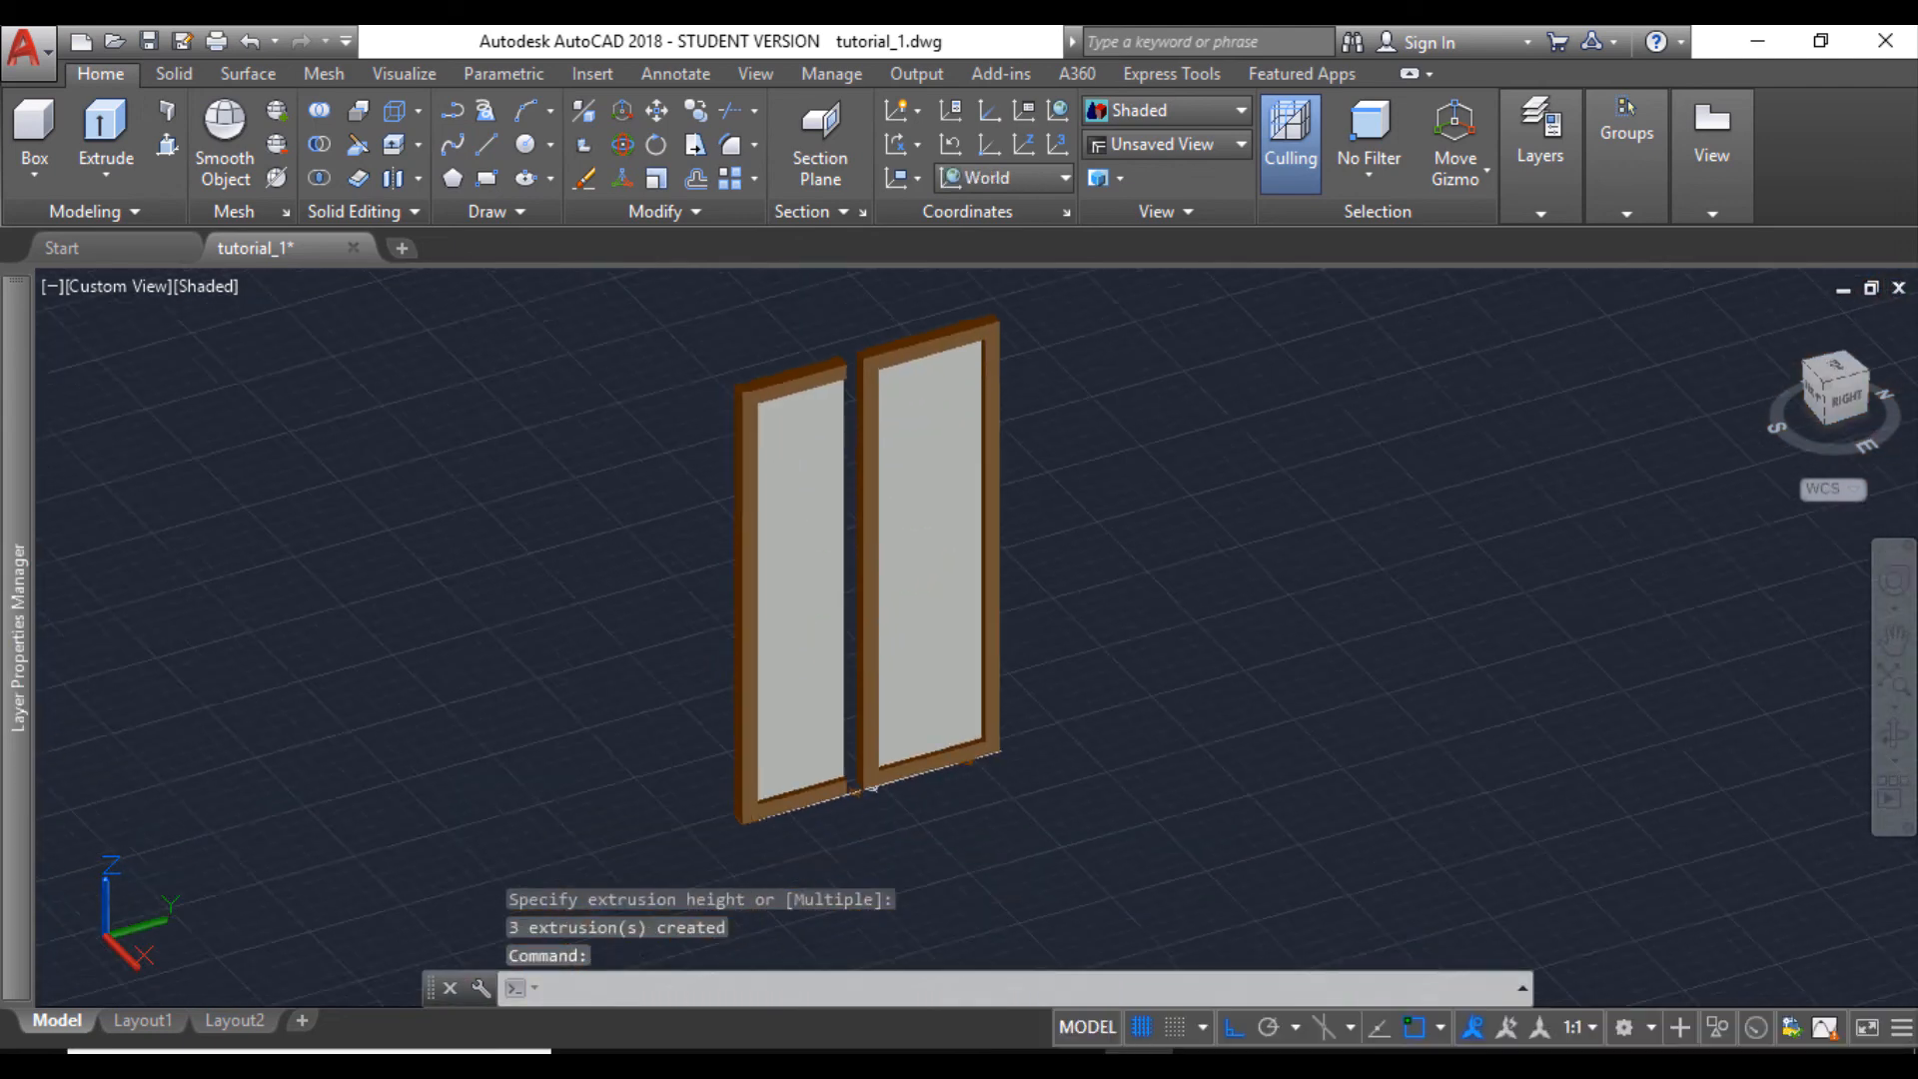
pyautogui.scroll(-8, 854, 775)
pyautogui.moveTo(810, 668); pyautogui.dragTo(792, 673, button='middle')
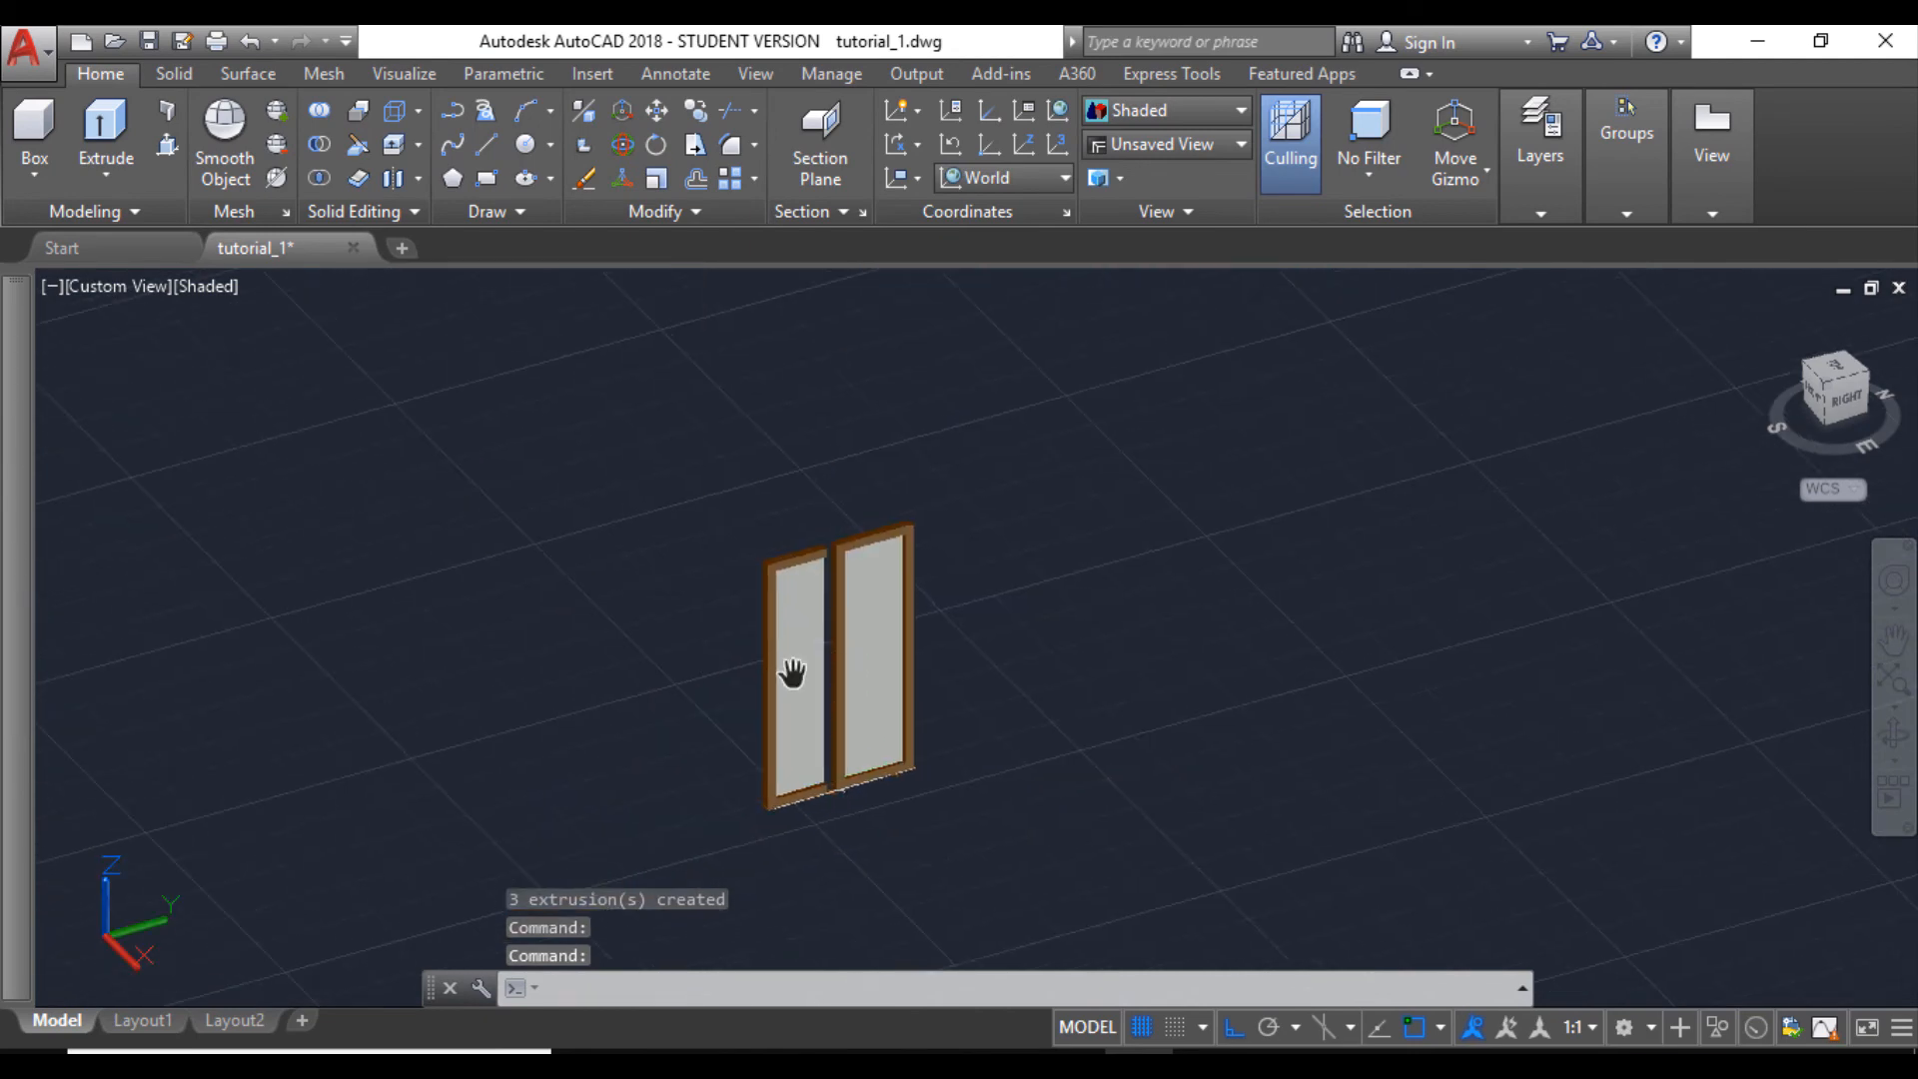
pyautogui.scroll(3, 806, 715)
pyautogui.scroll(-2, 807, 715)
pyautogui.scroll(4, 836, 810)
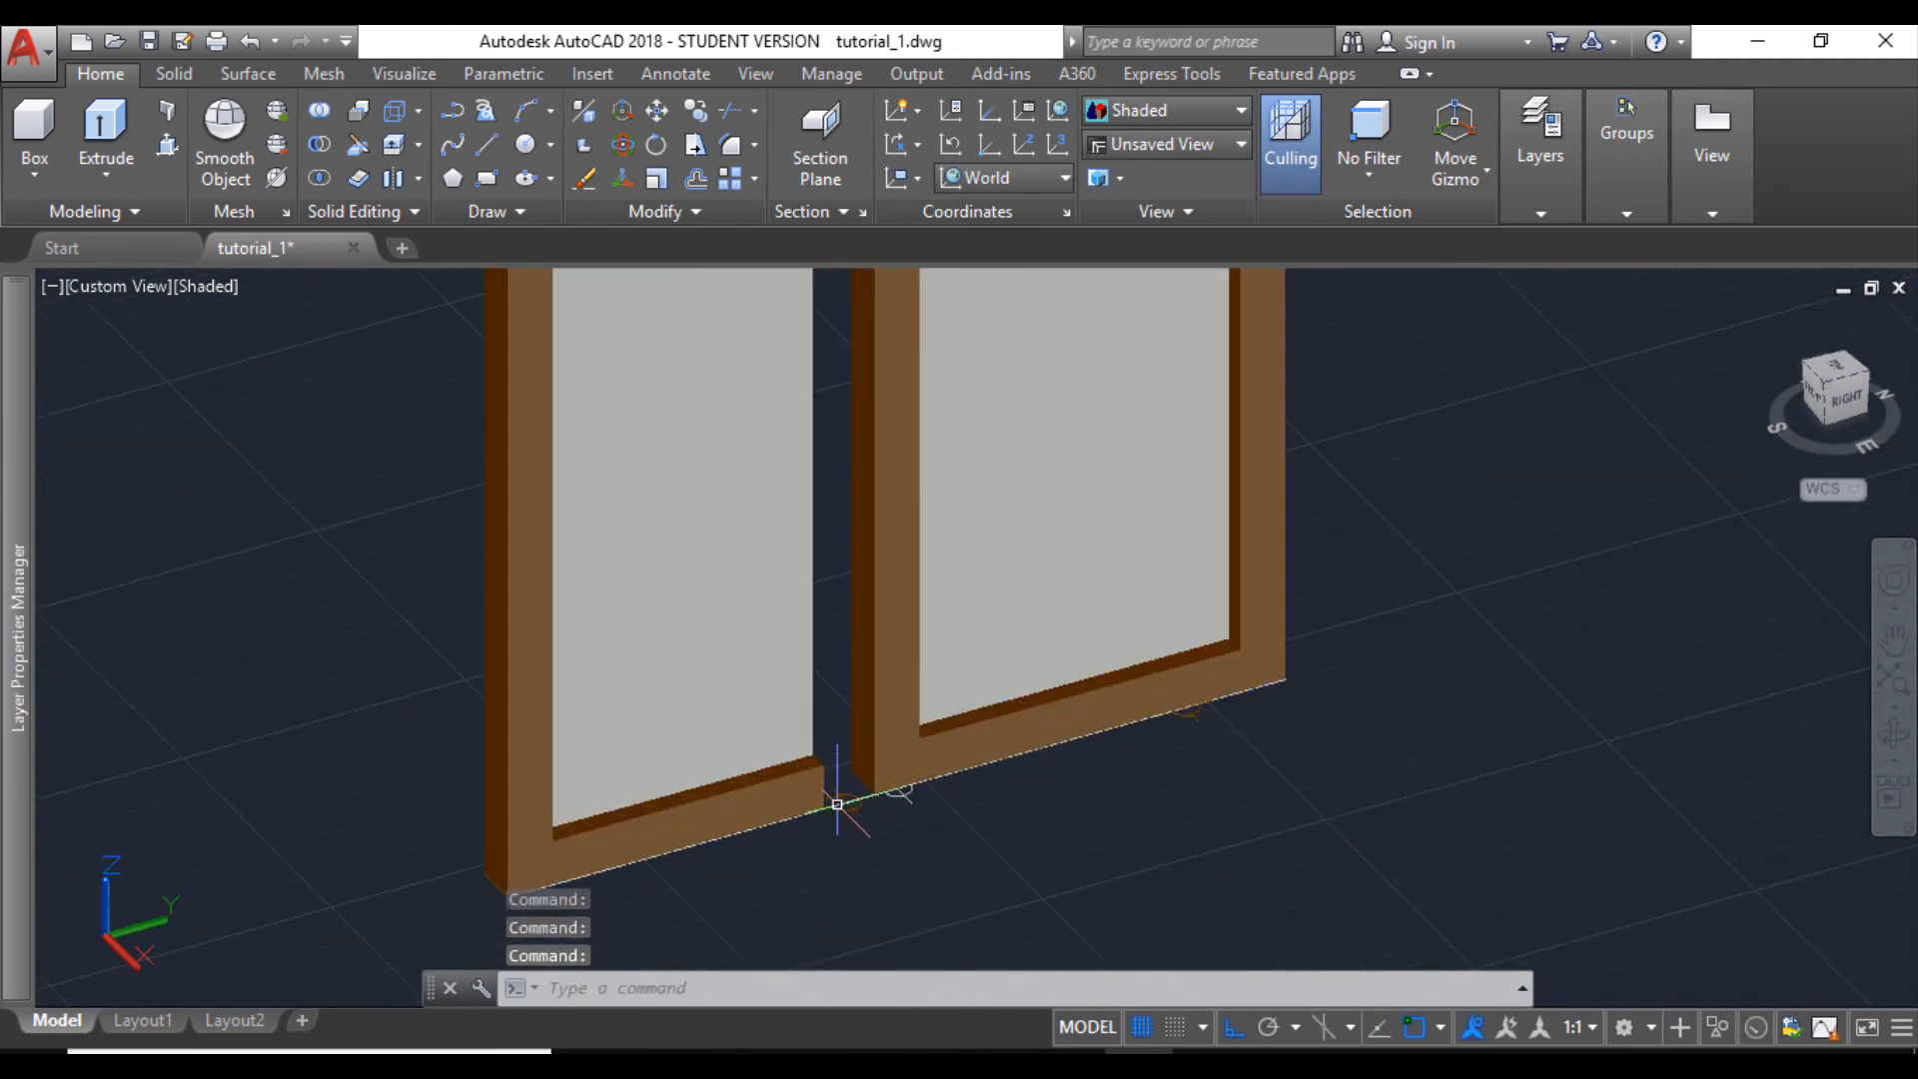
pyautogui.click(836, 785)
pyautogui.scroll(-3, 679, 604)
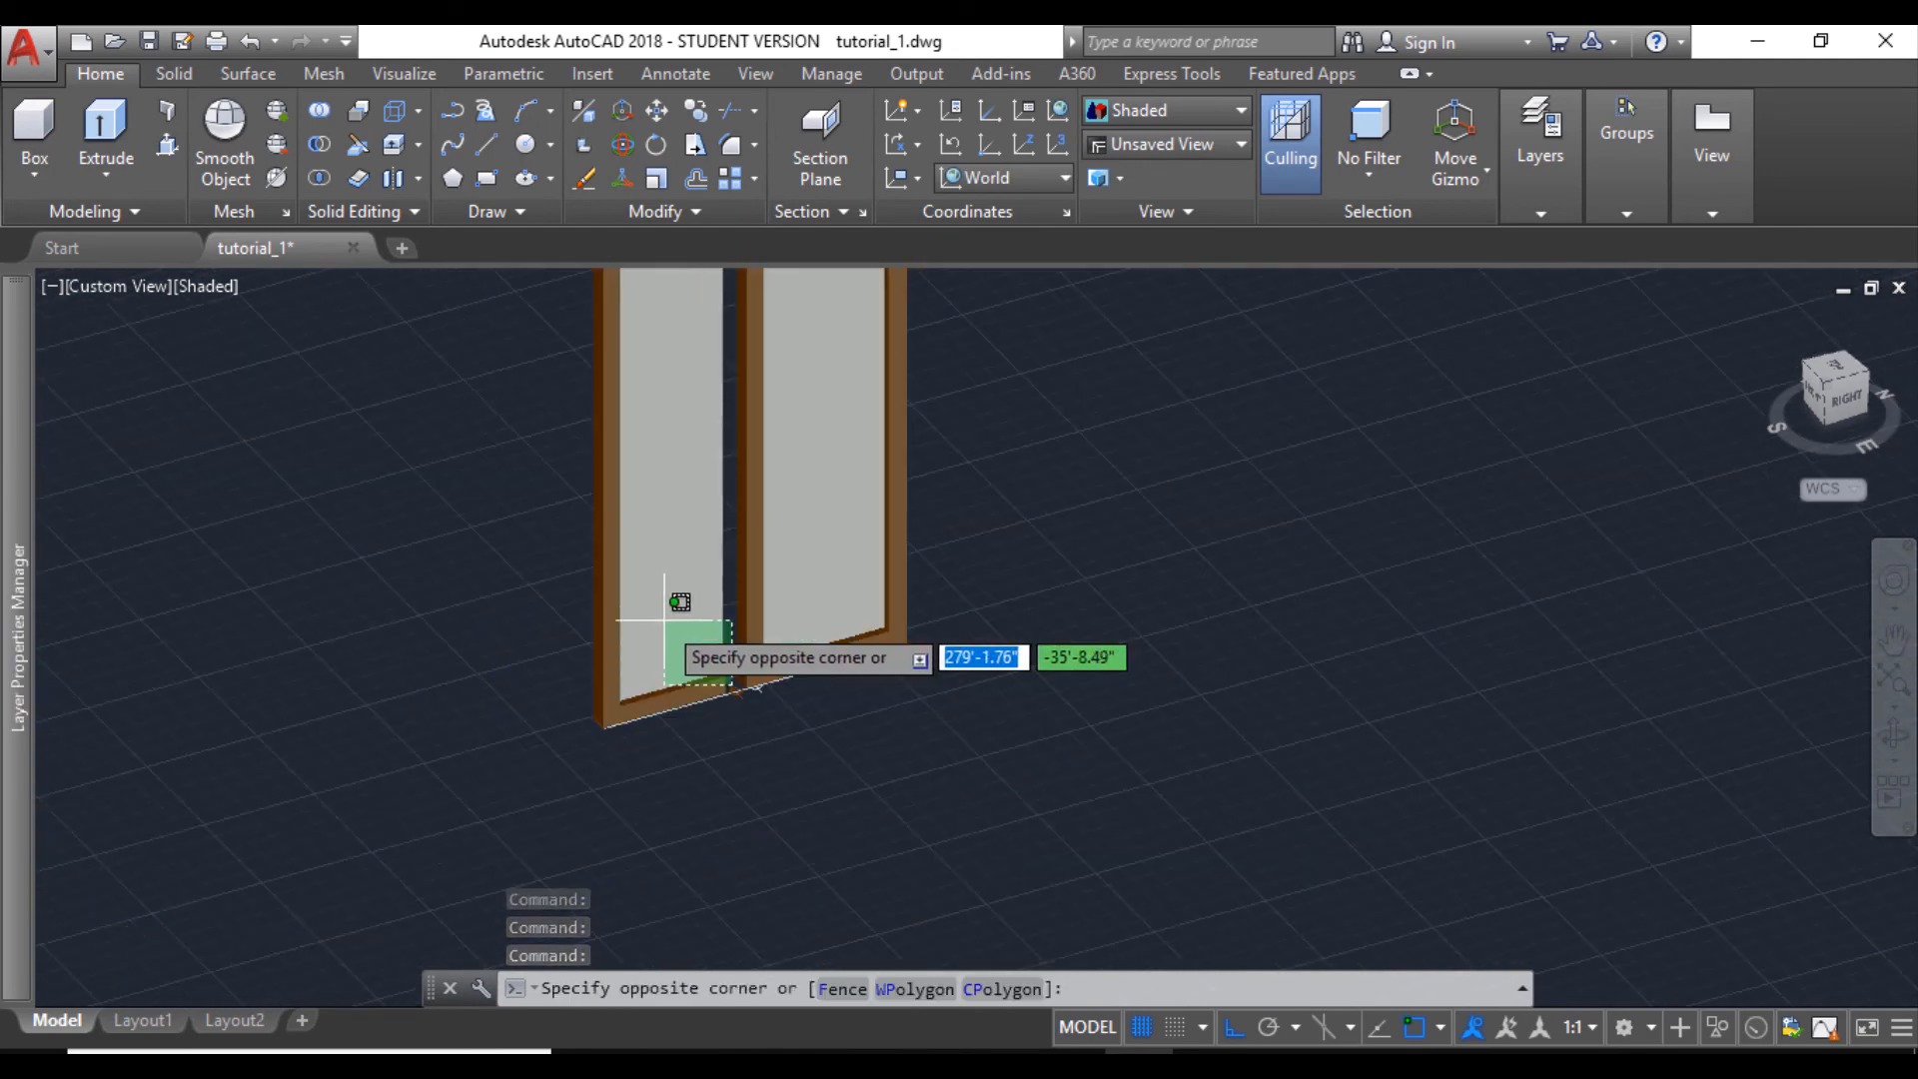
pyautogui.click(584, 478)
pyautogui.scroll(-3, 585, 477)
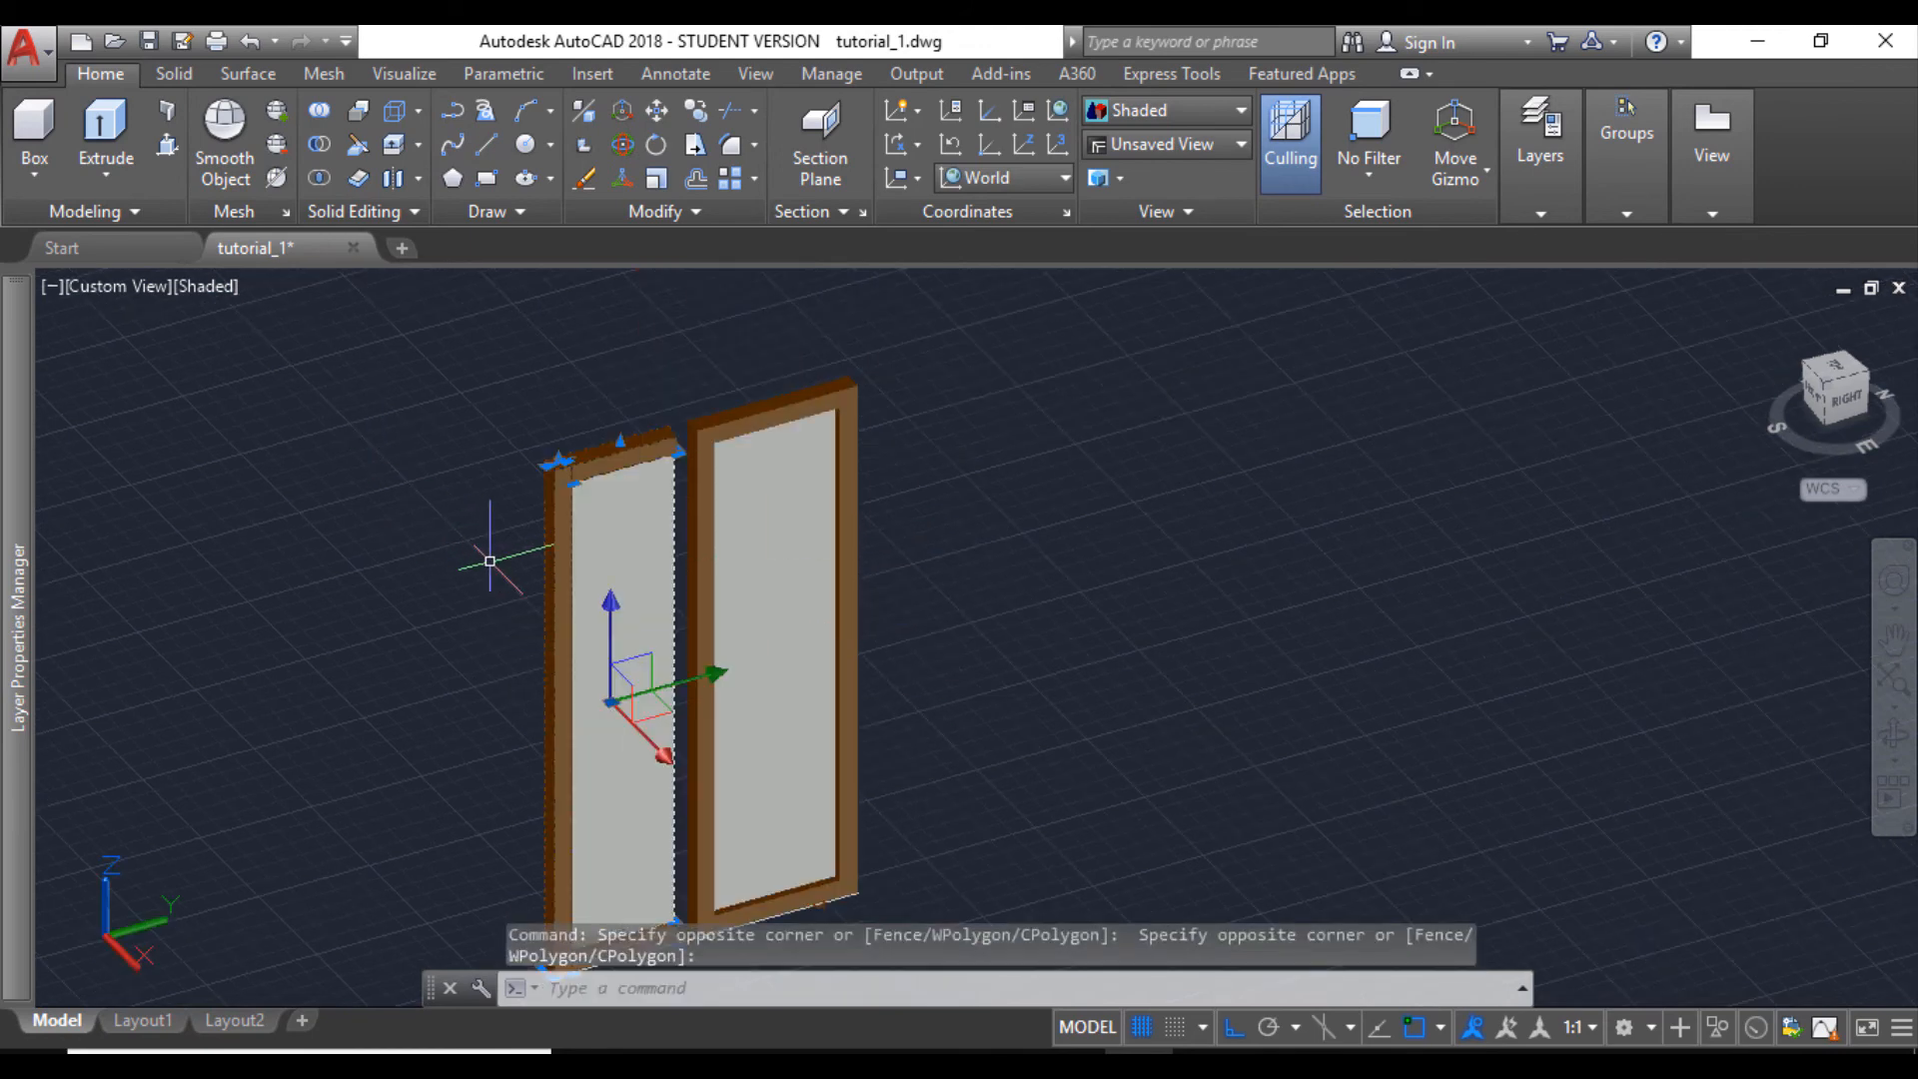
pyautogui.press('Delete')
# - Mirror the remaining framed pane about the guide line's division point, perpendicular to the window, keeping the source objects
pyautogui.scroll(-2, 586, 613)
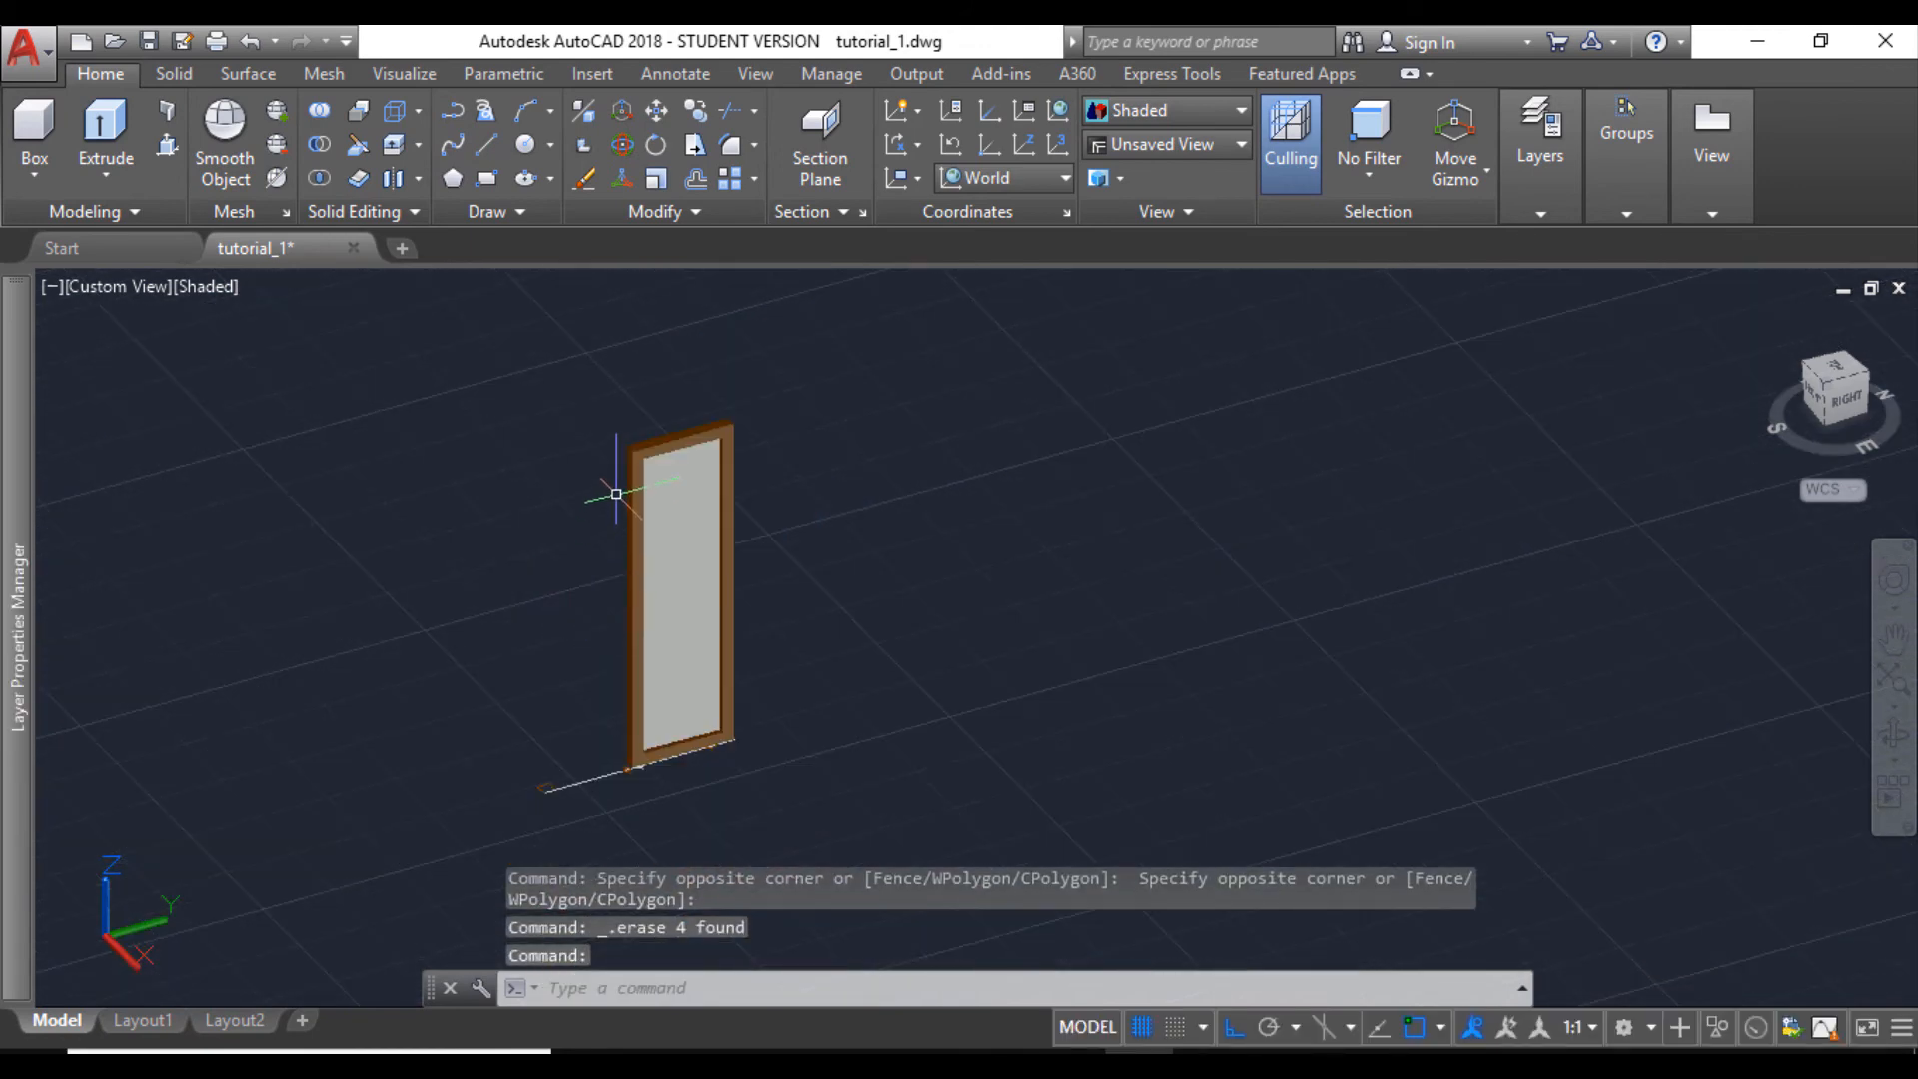
pyautogui.click(608, 407)
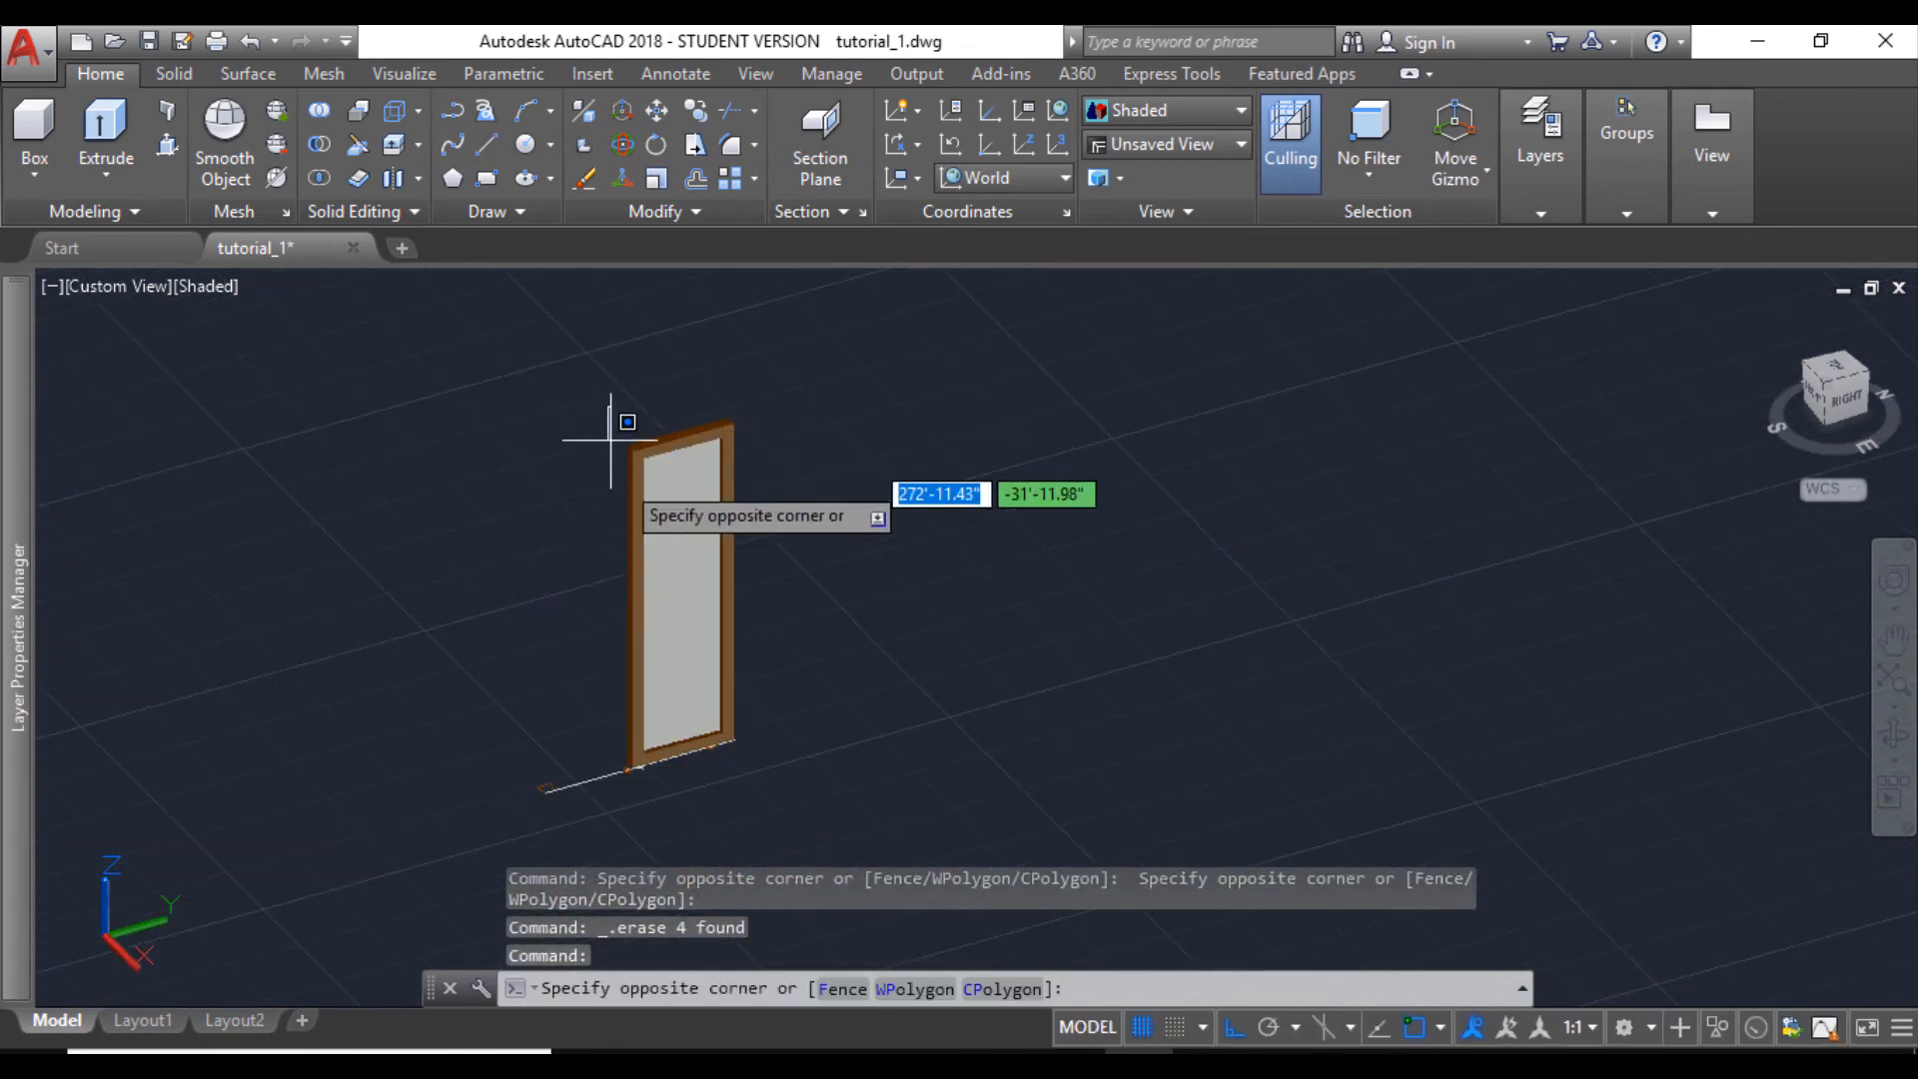
pyautogui.click(769, 786)
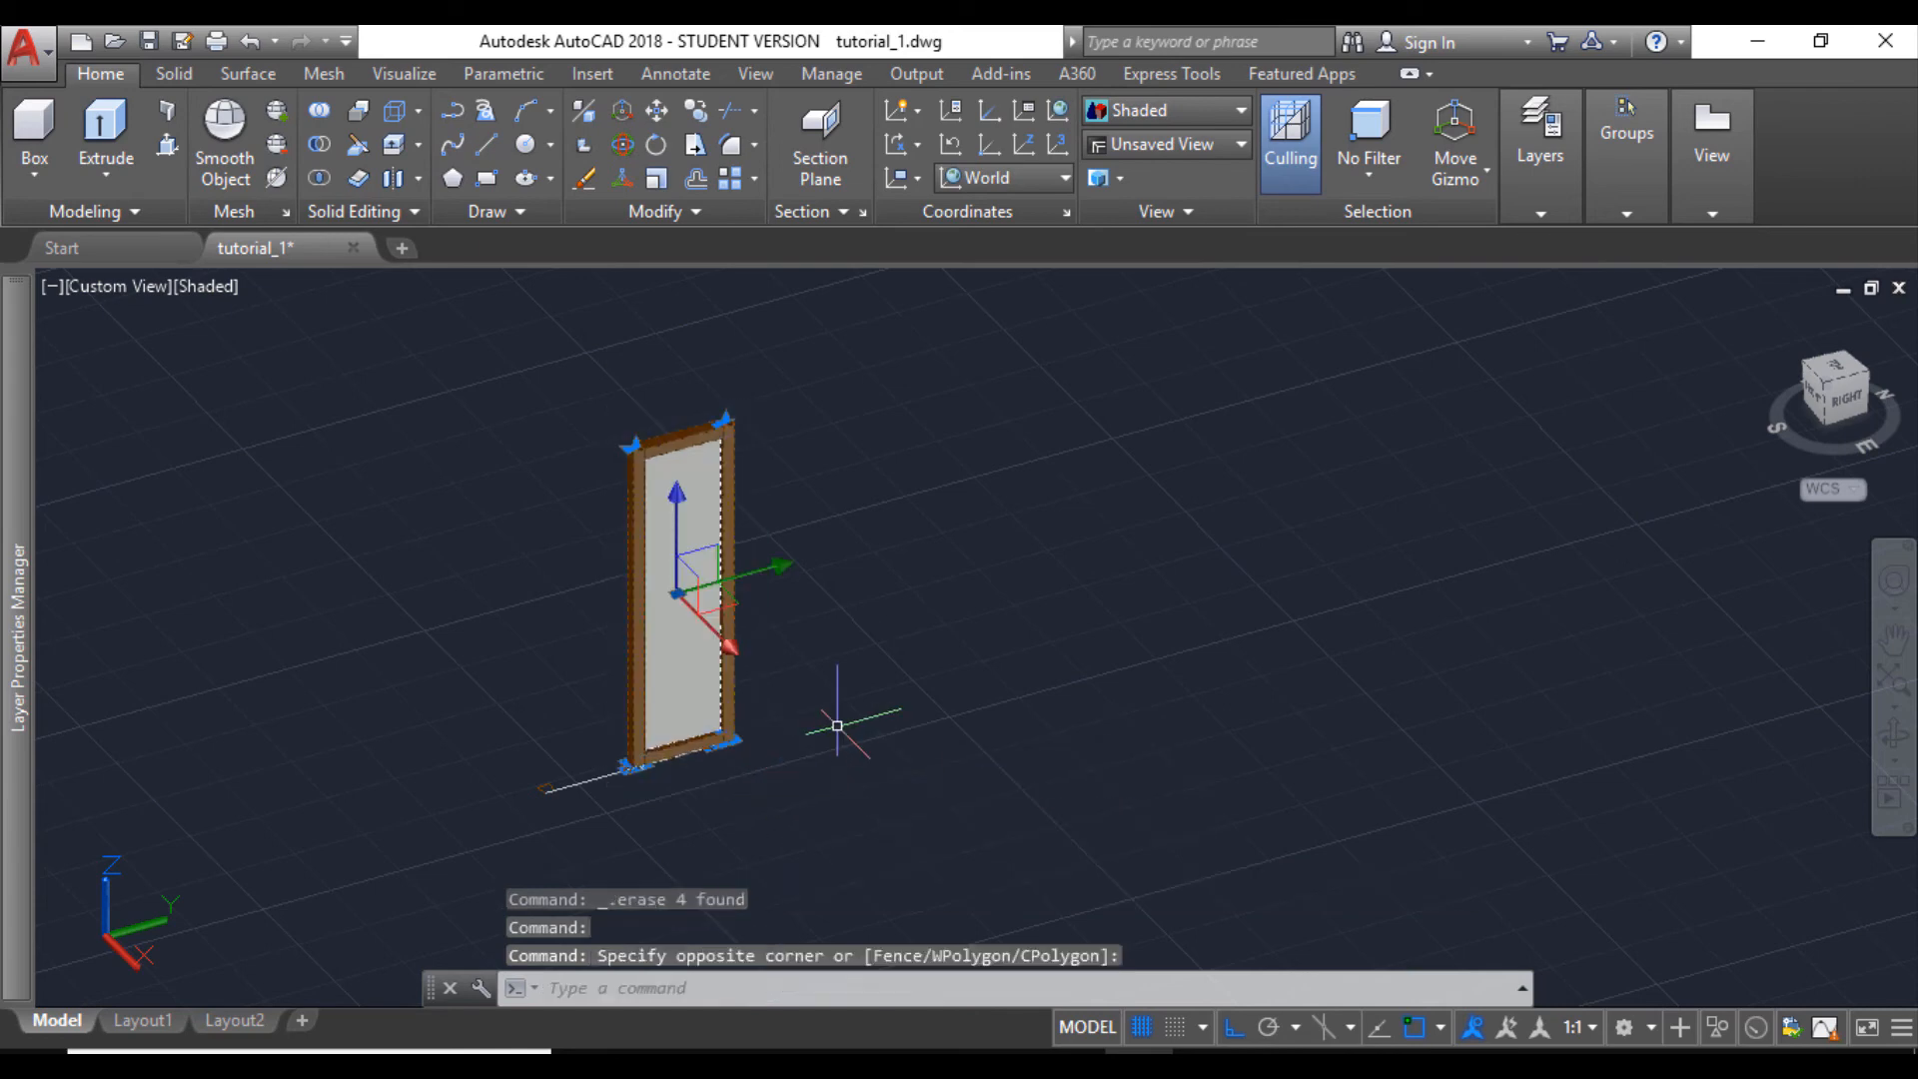
pyautogui.press('Return')
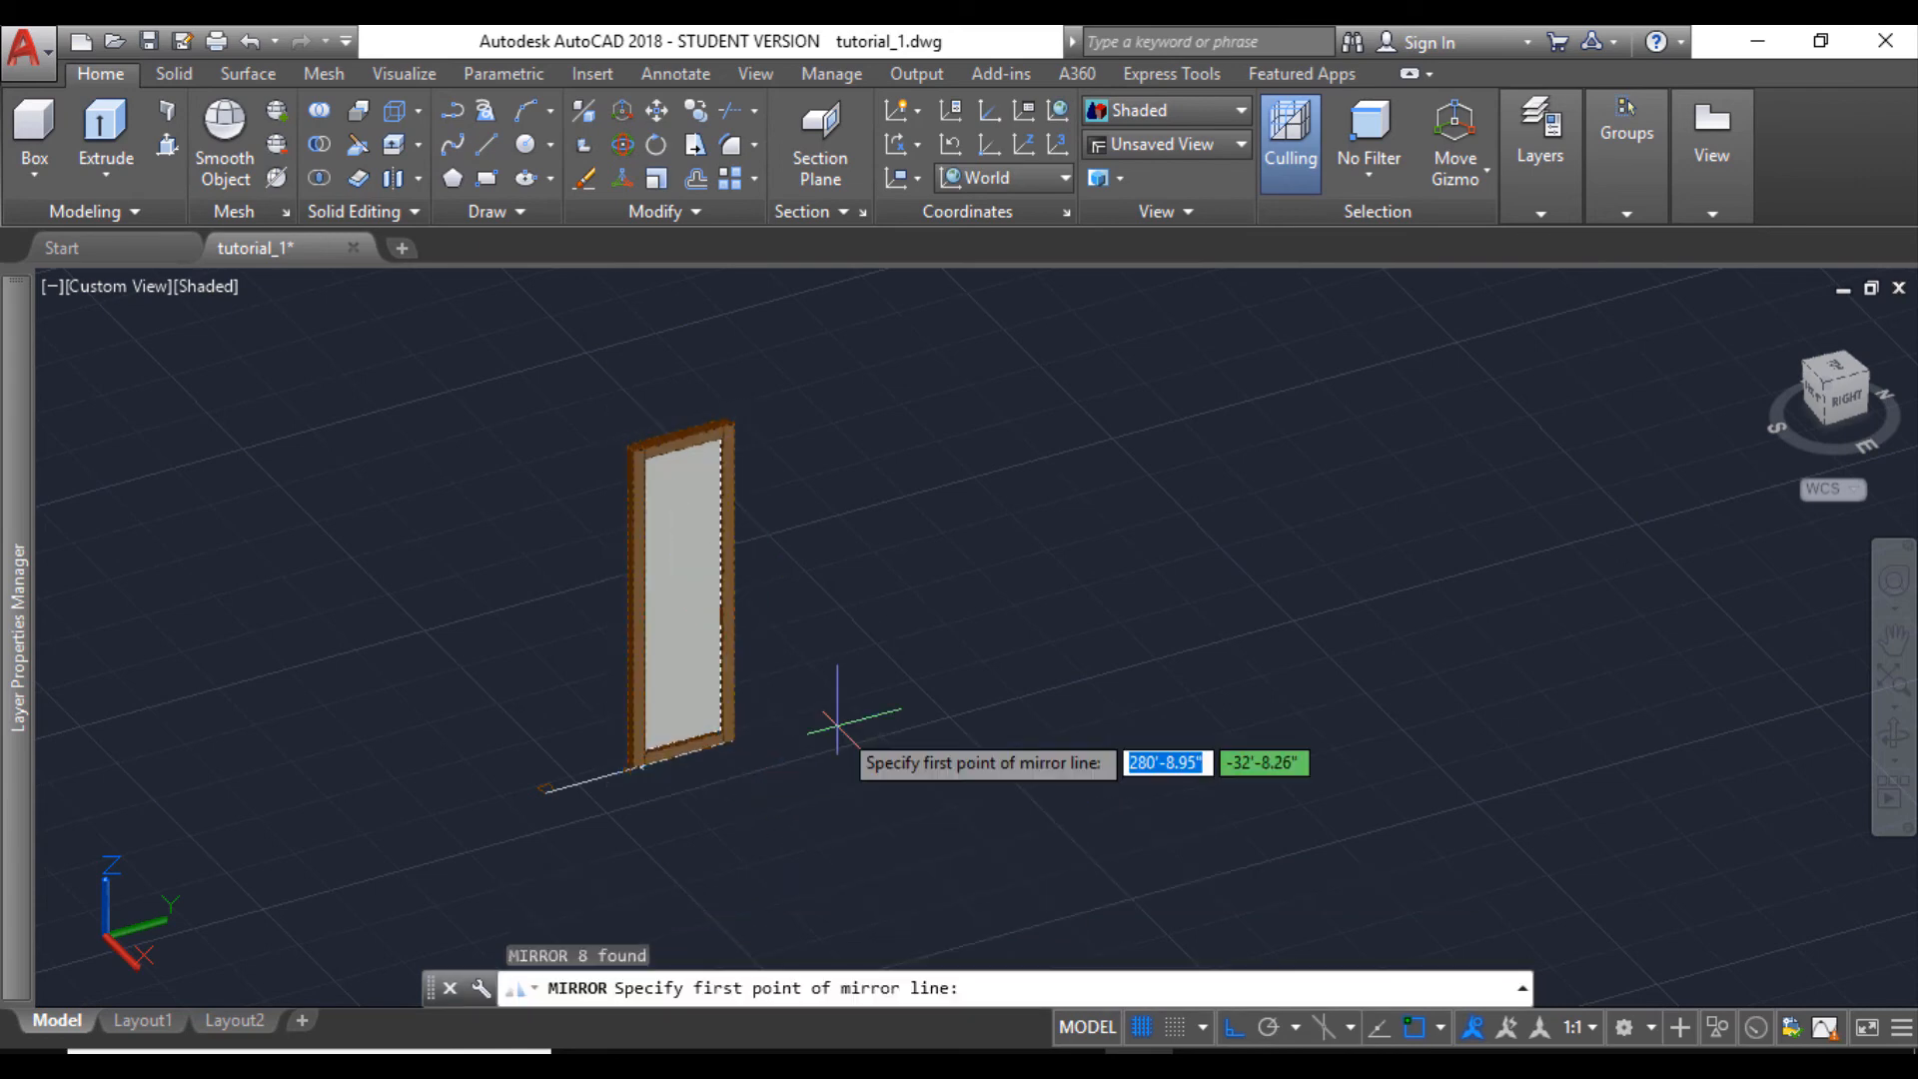
pyautogui.scroll(6, 599, 759)
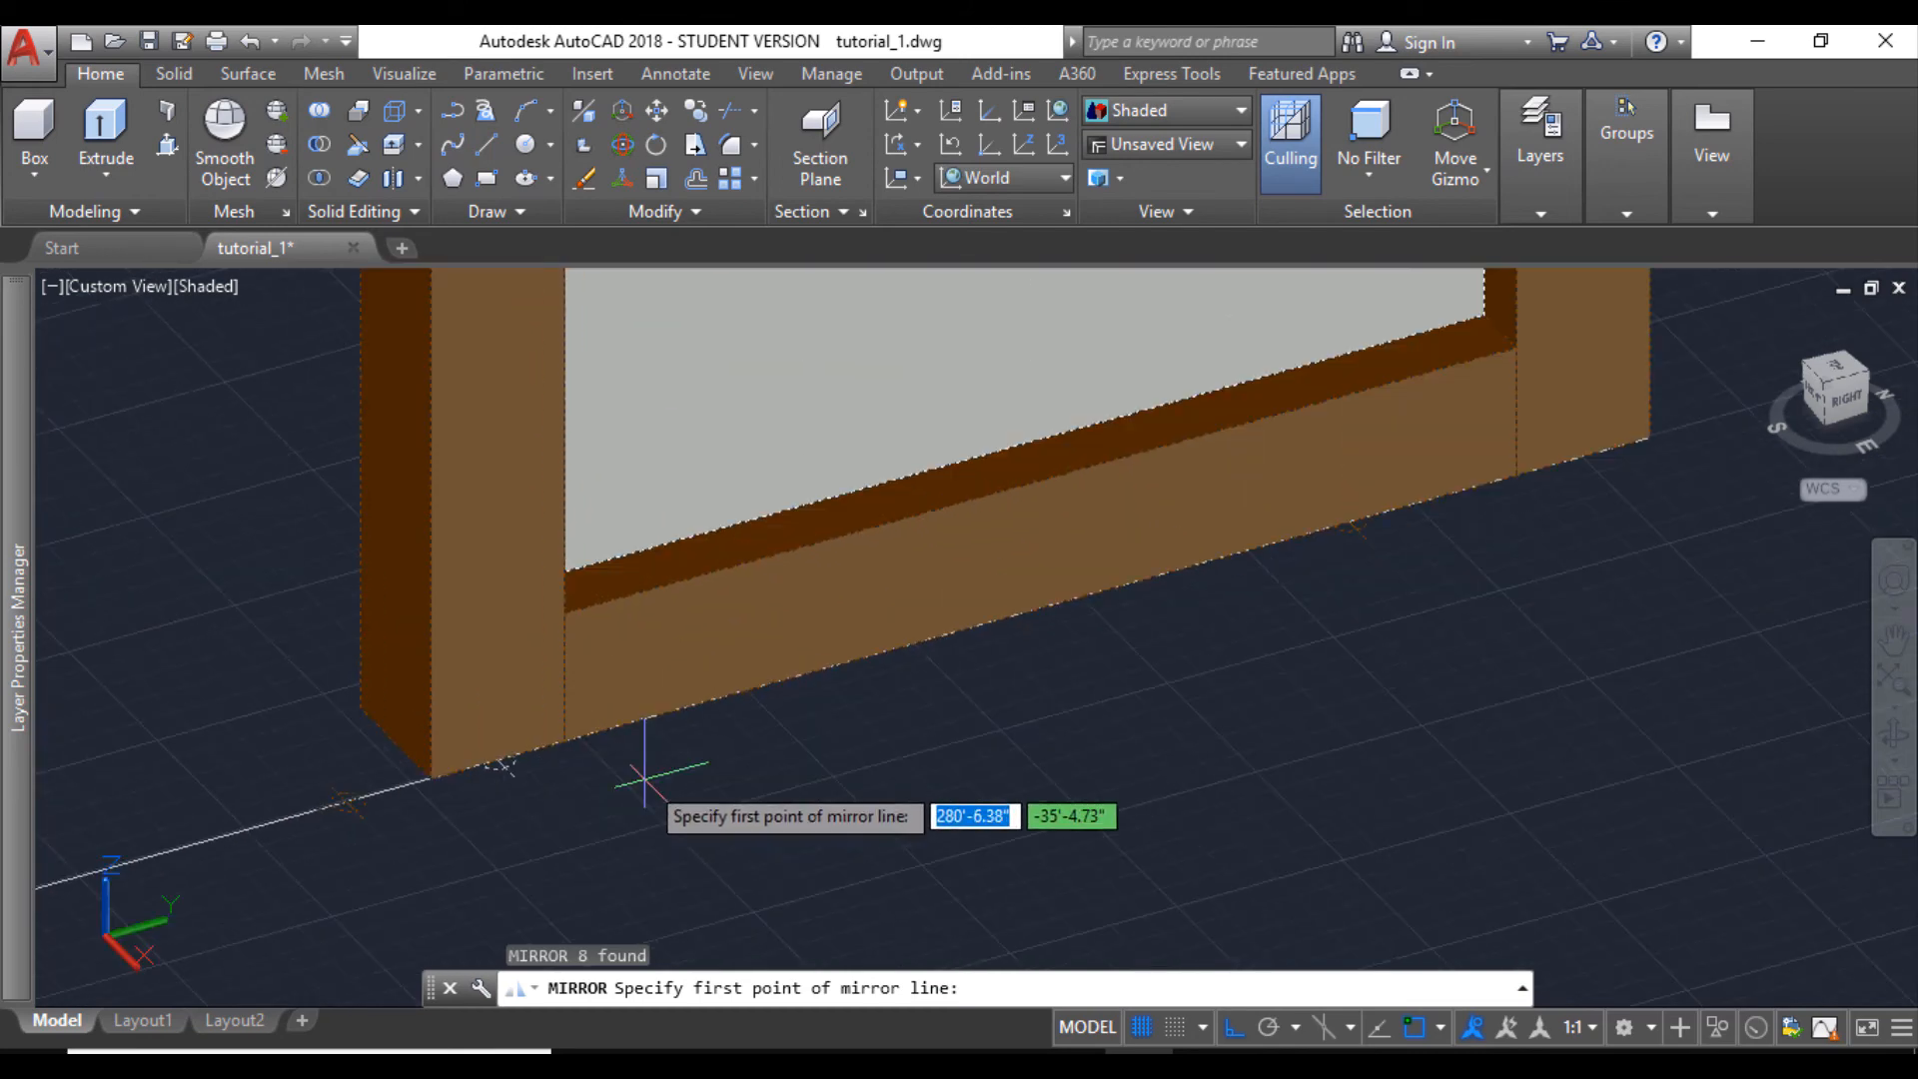
pyautogui.click(496, 763)
pyautogui.scroll(-5, 500, 764)
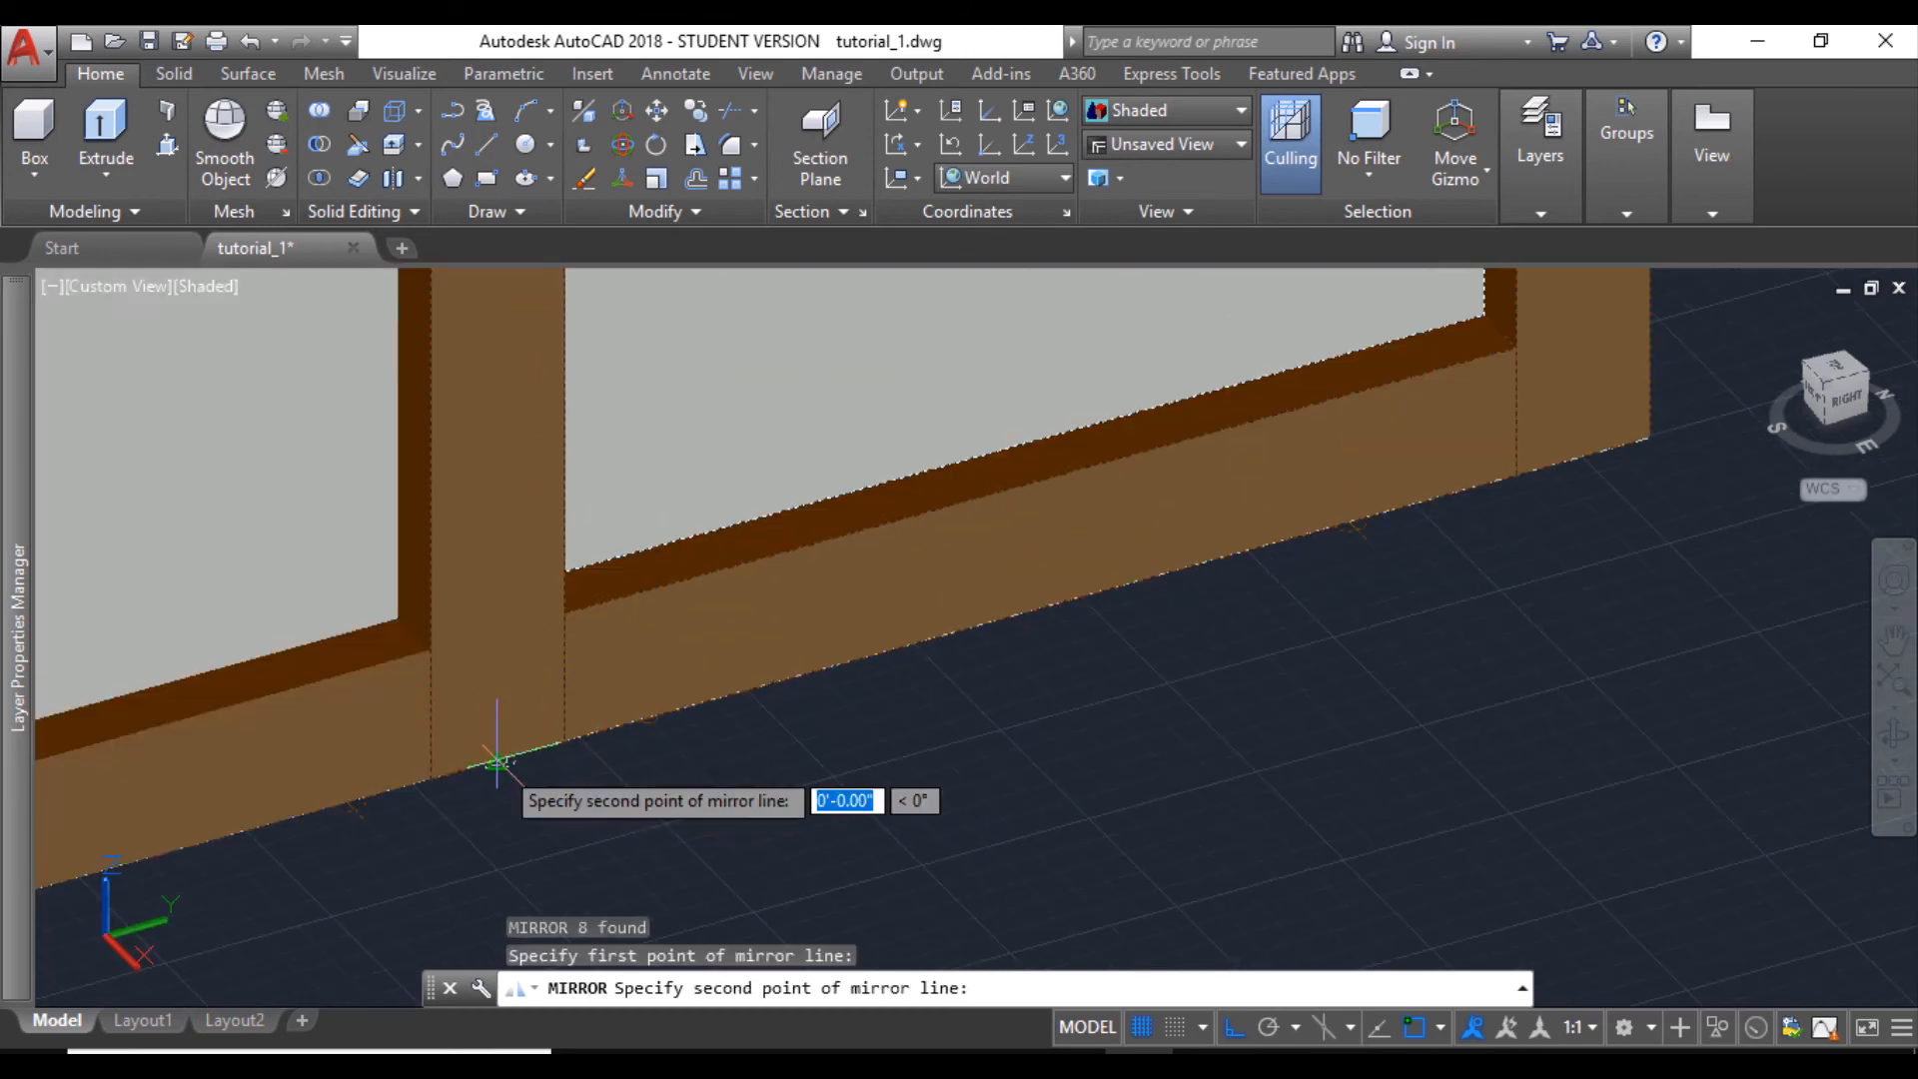
pyautogui.click(588, 878)
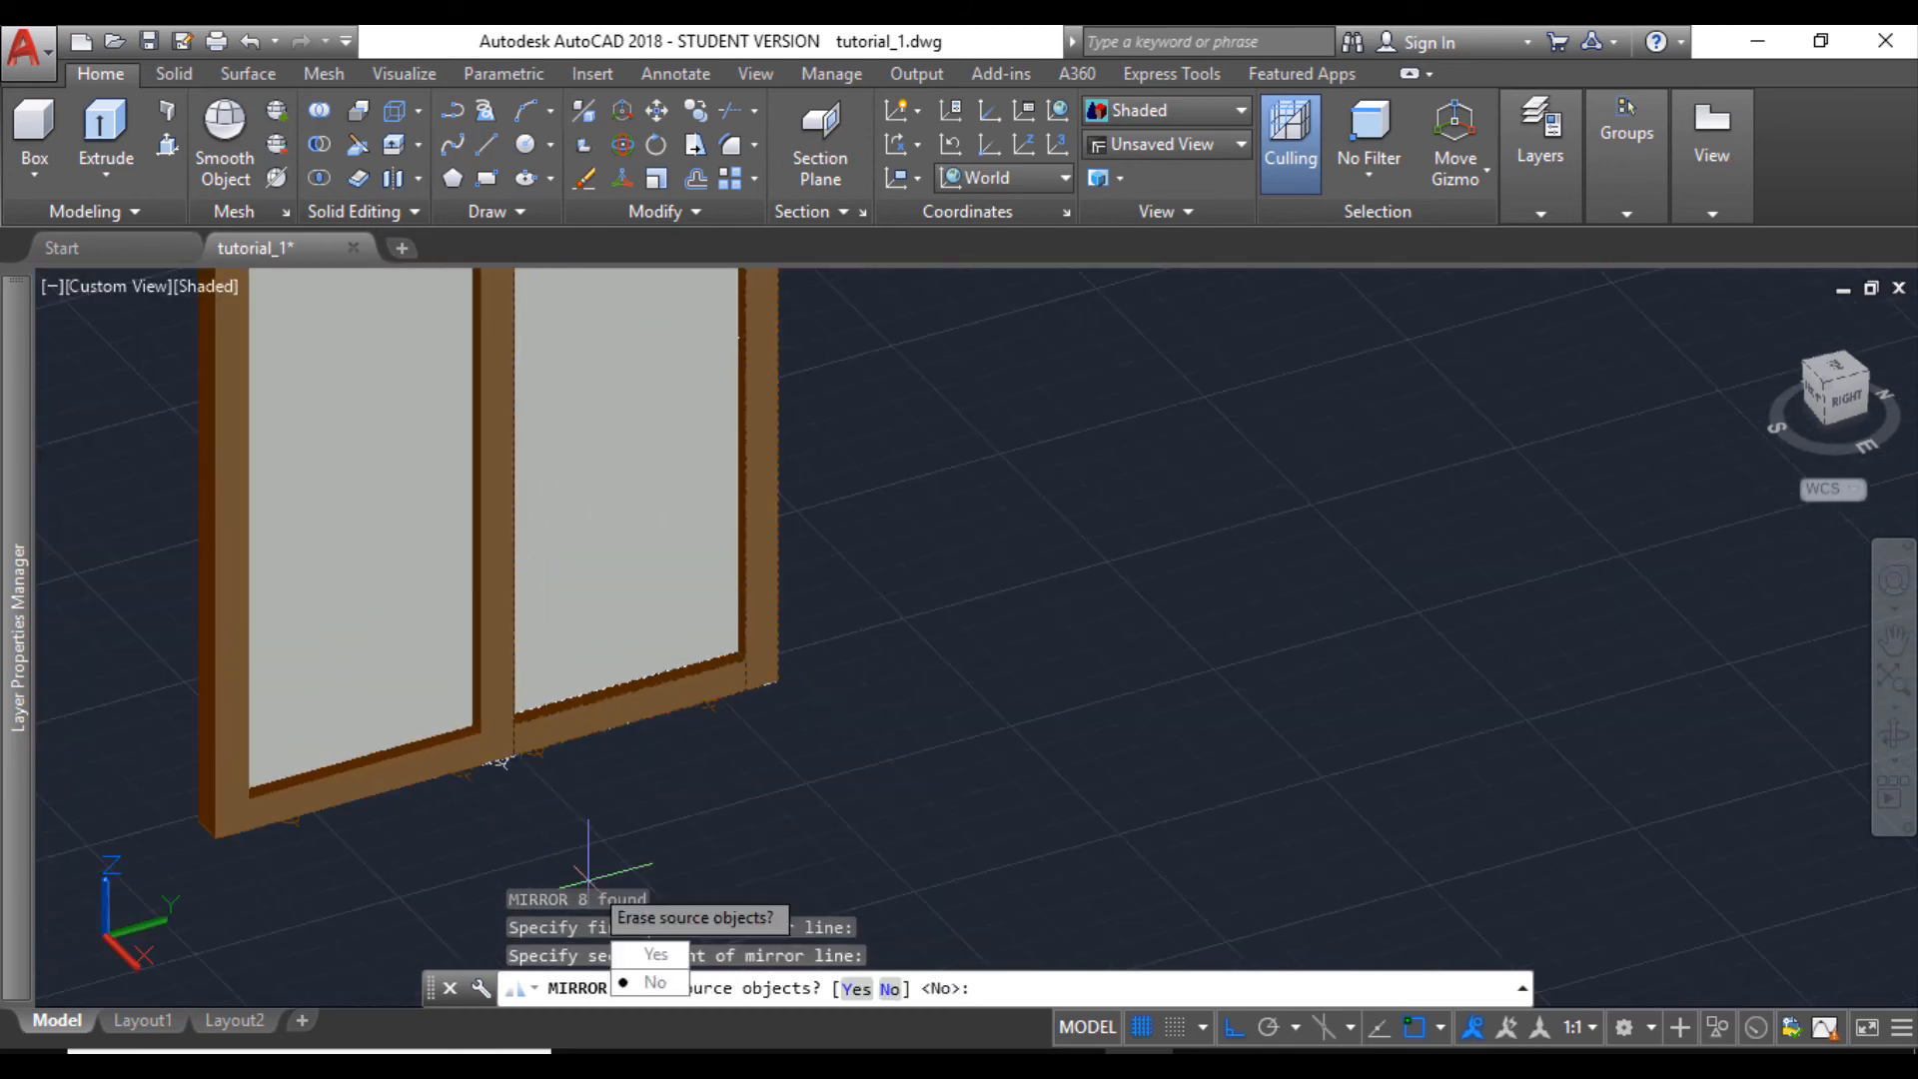
pyautogui.press('Return')
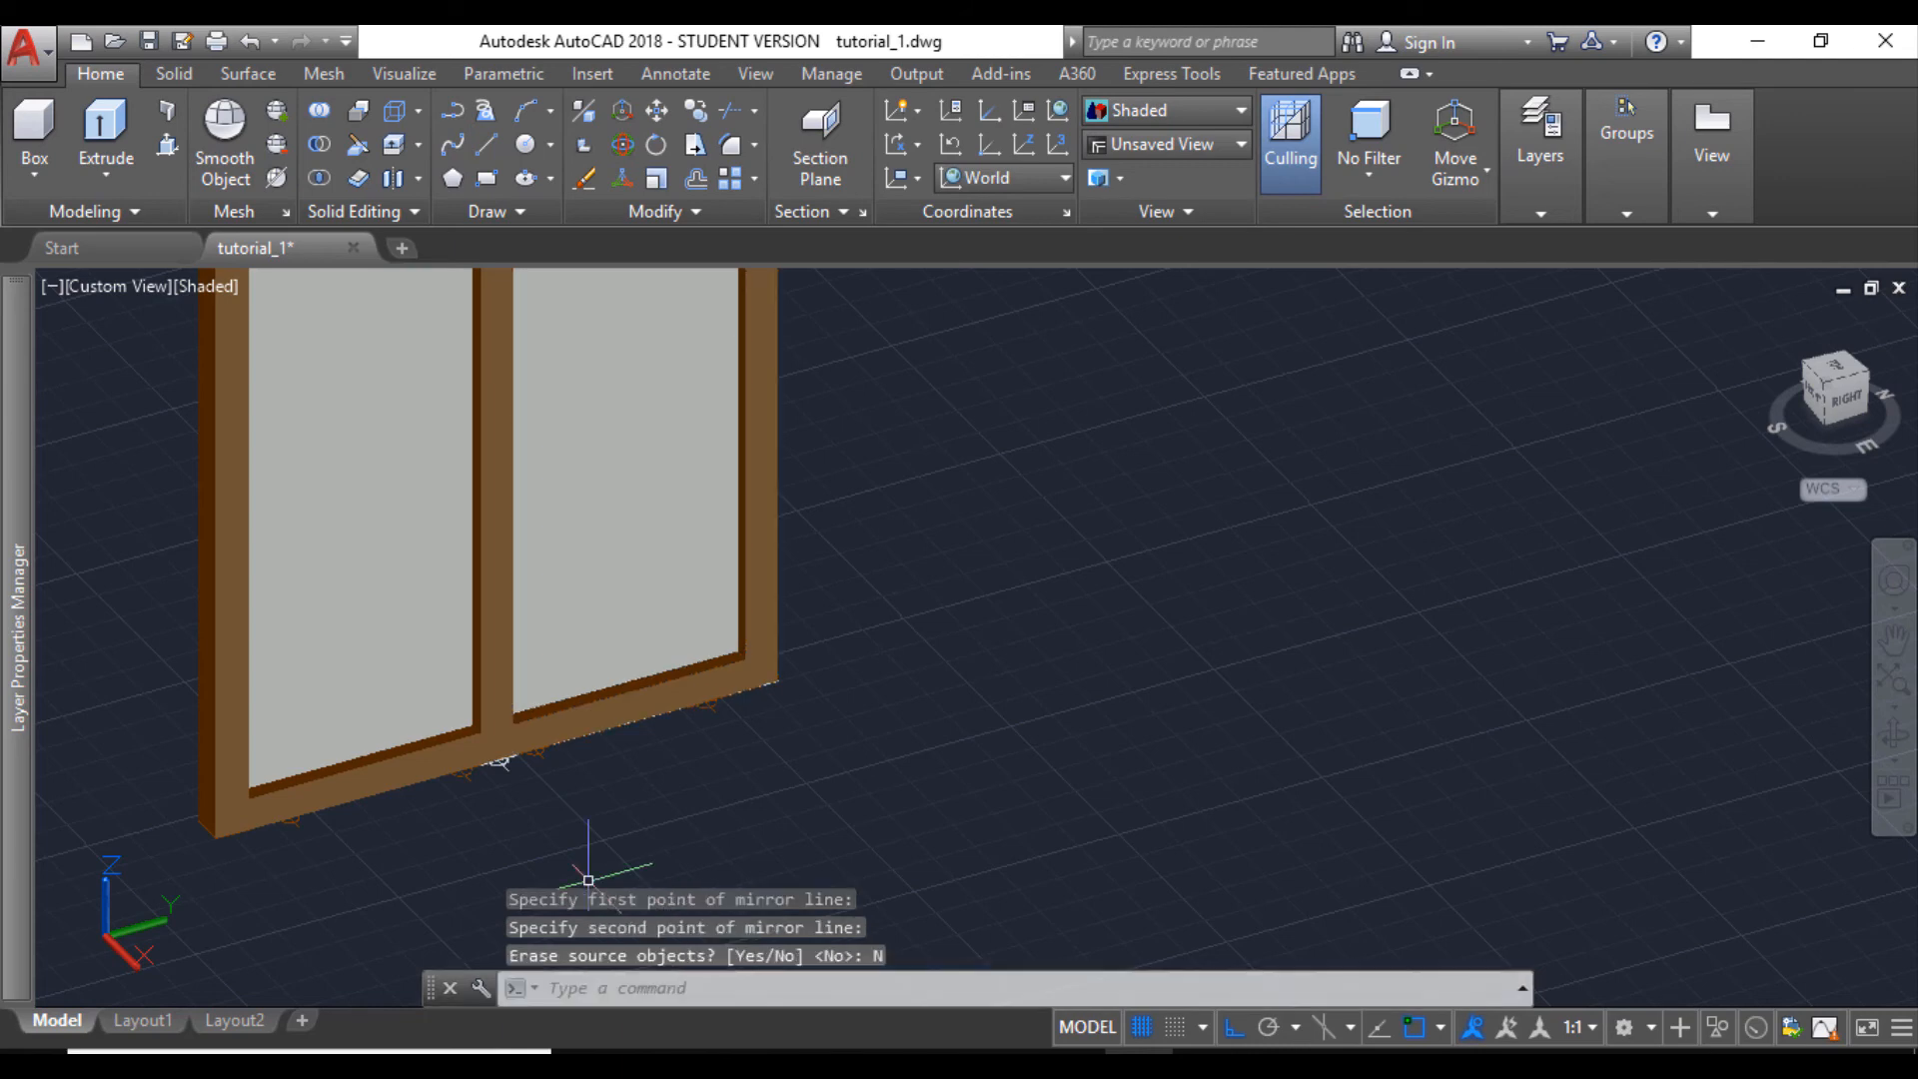
pyautogui.scroll(-4, 567, 418)
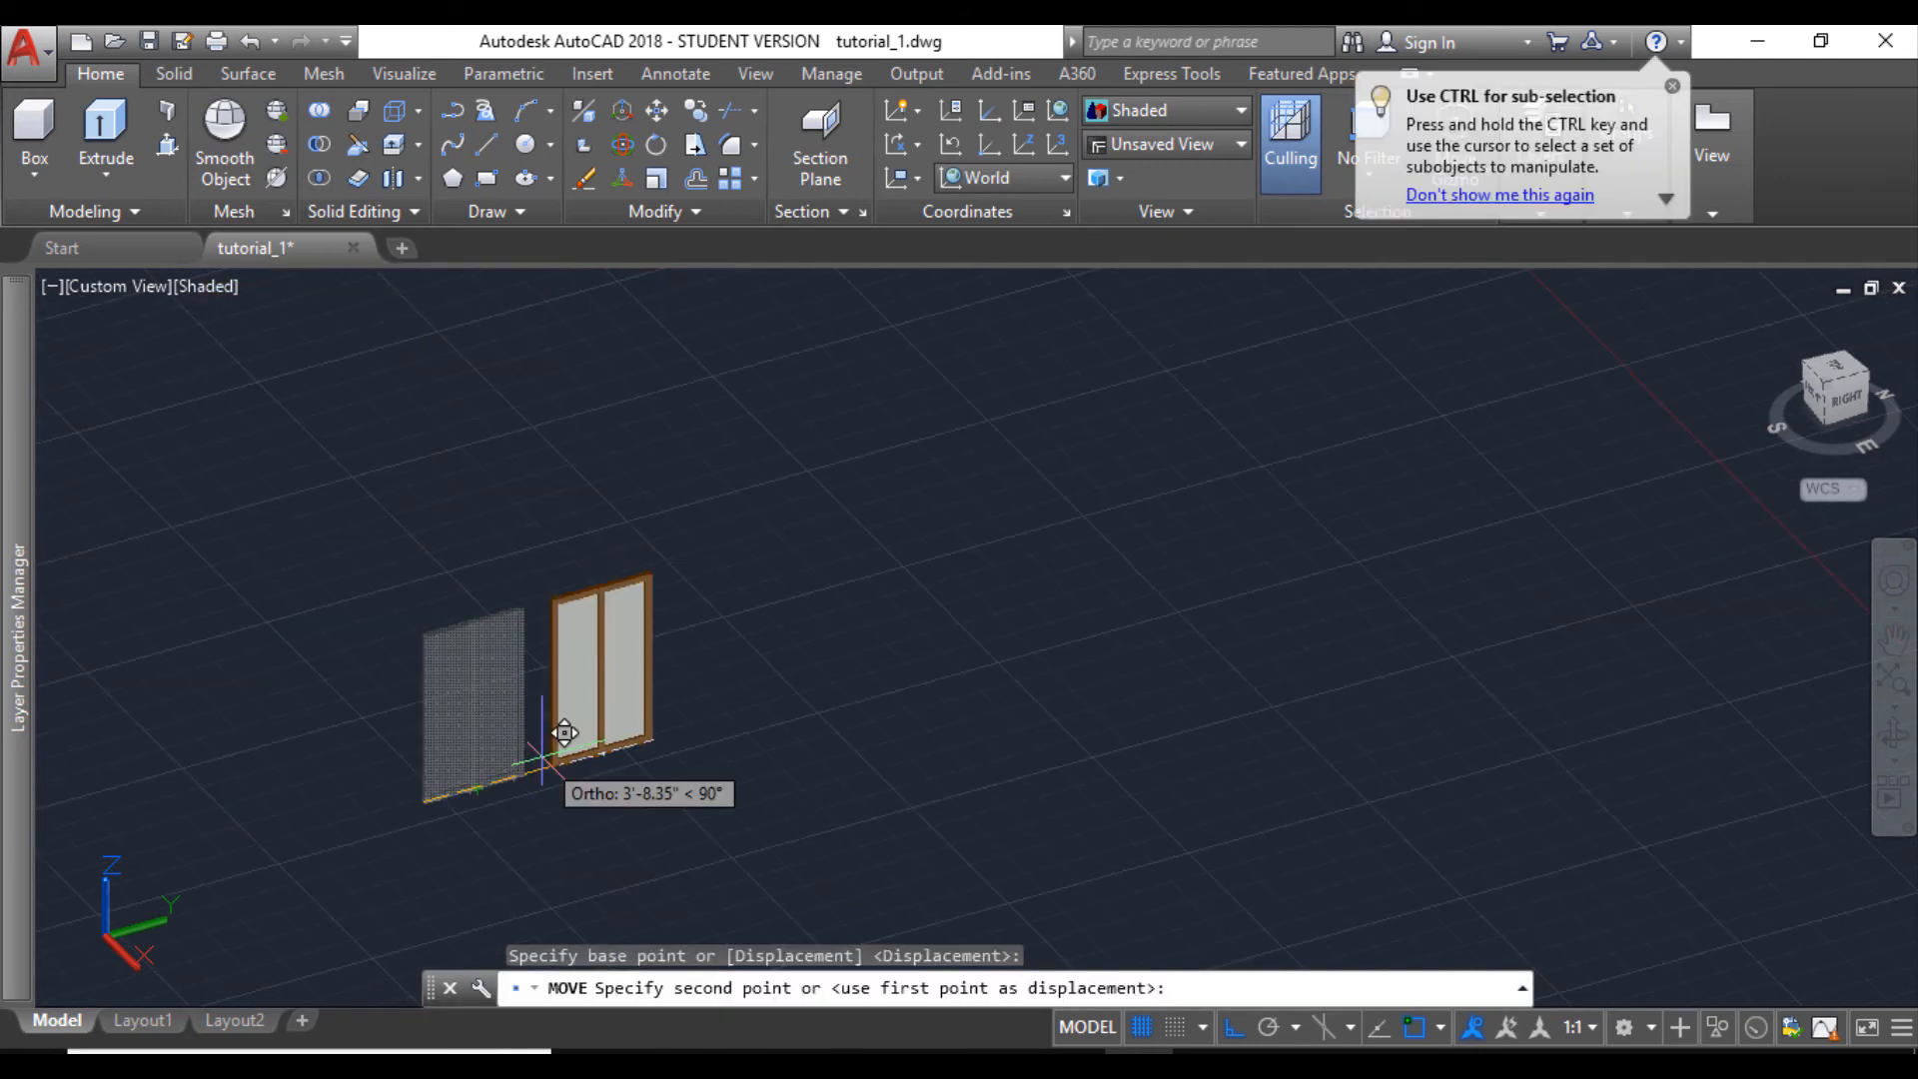
pyautogui.scroll(2, 565, 734)
pyautogui.press('Escape')
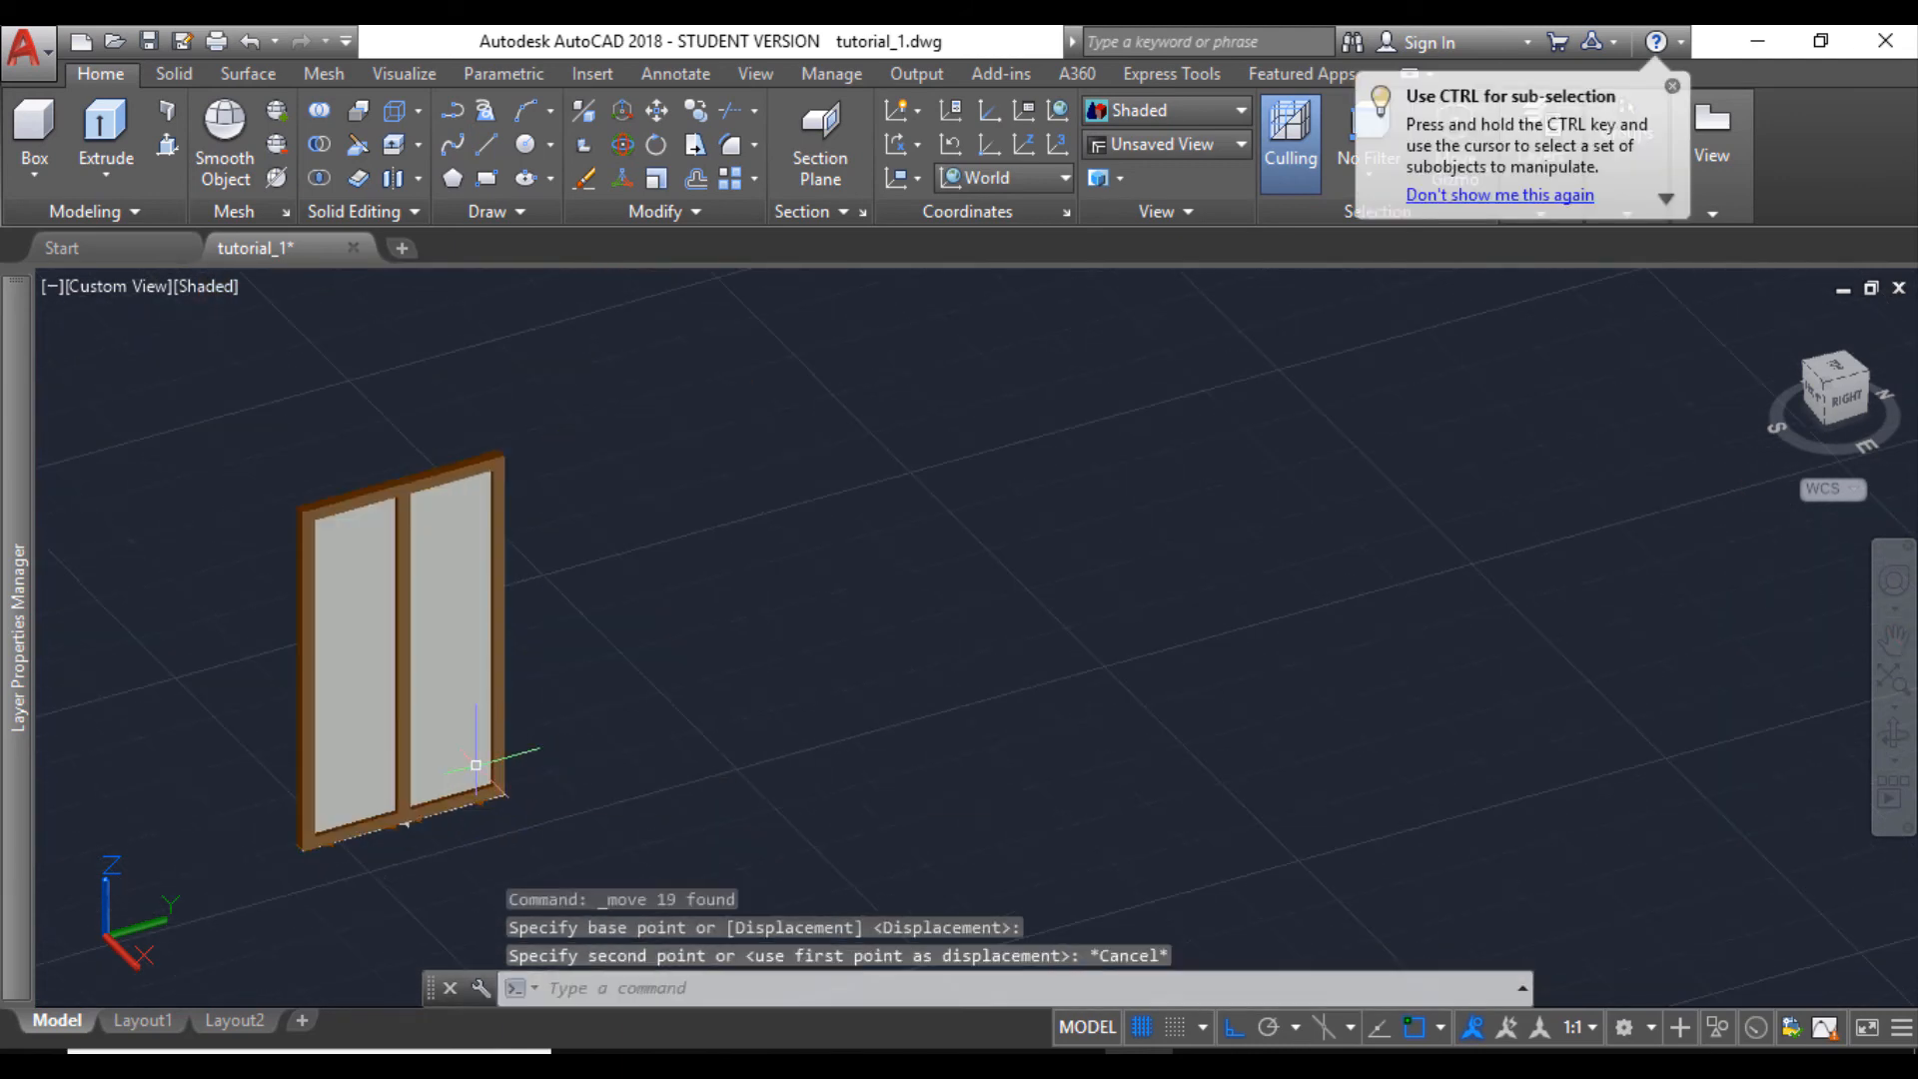
# - Copy the two-part window from the midpoint of its outer lower side edge to the midpoint of the corner opening's diagonal sill edge
pyautogui.click(262, 437)
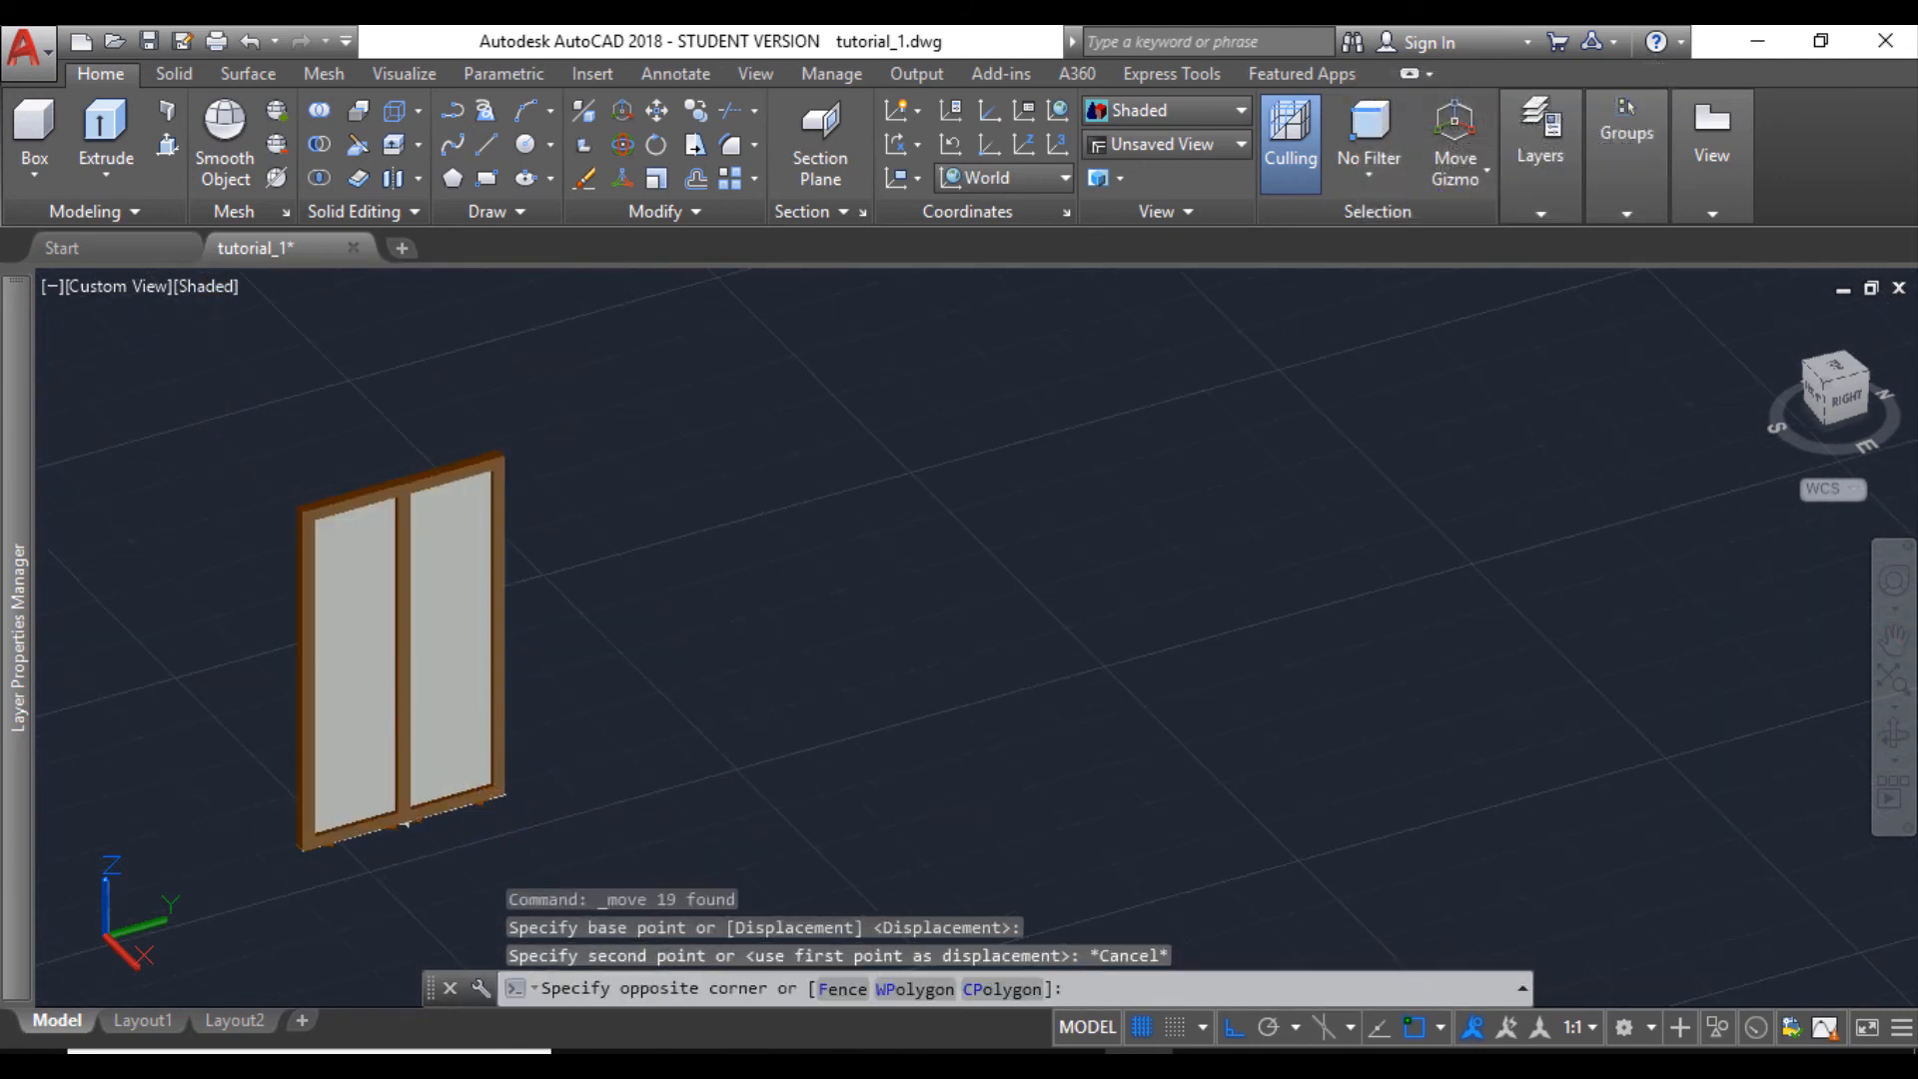
pyautogui.click(585, 868)
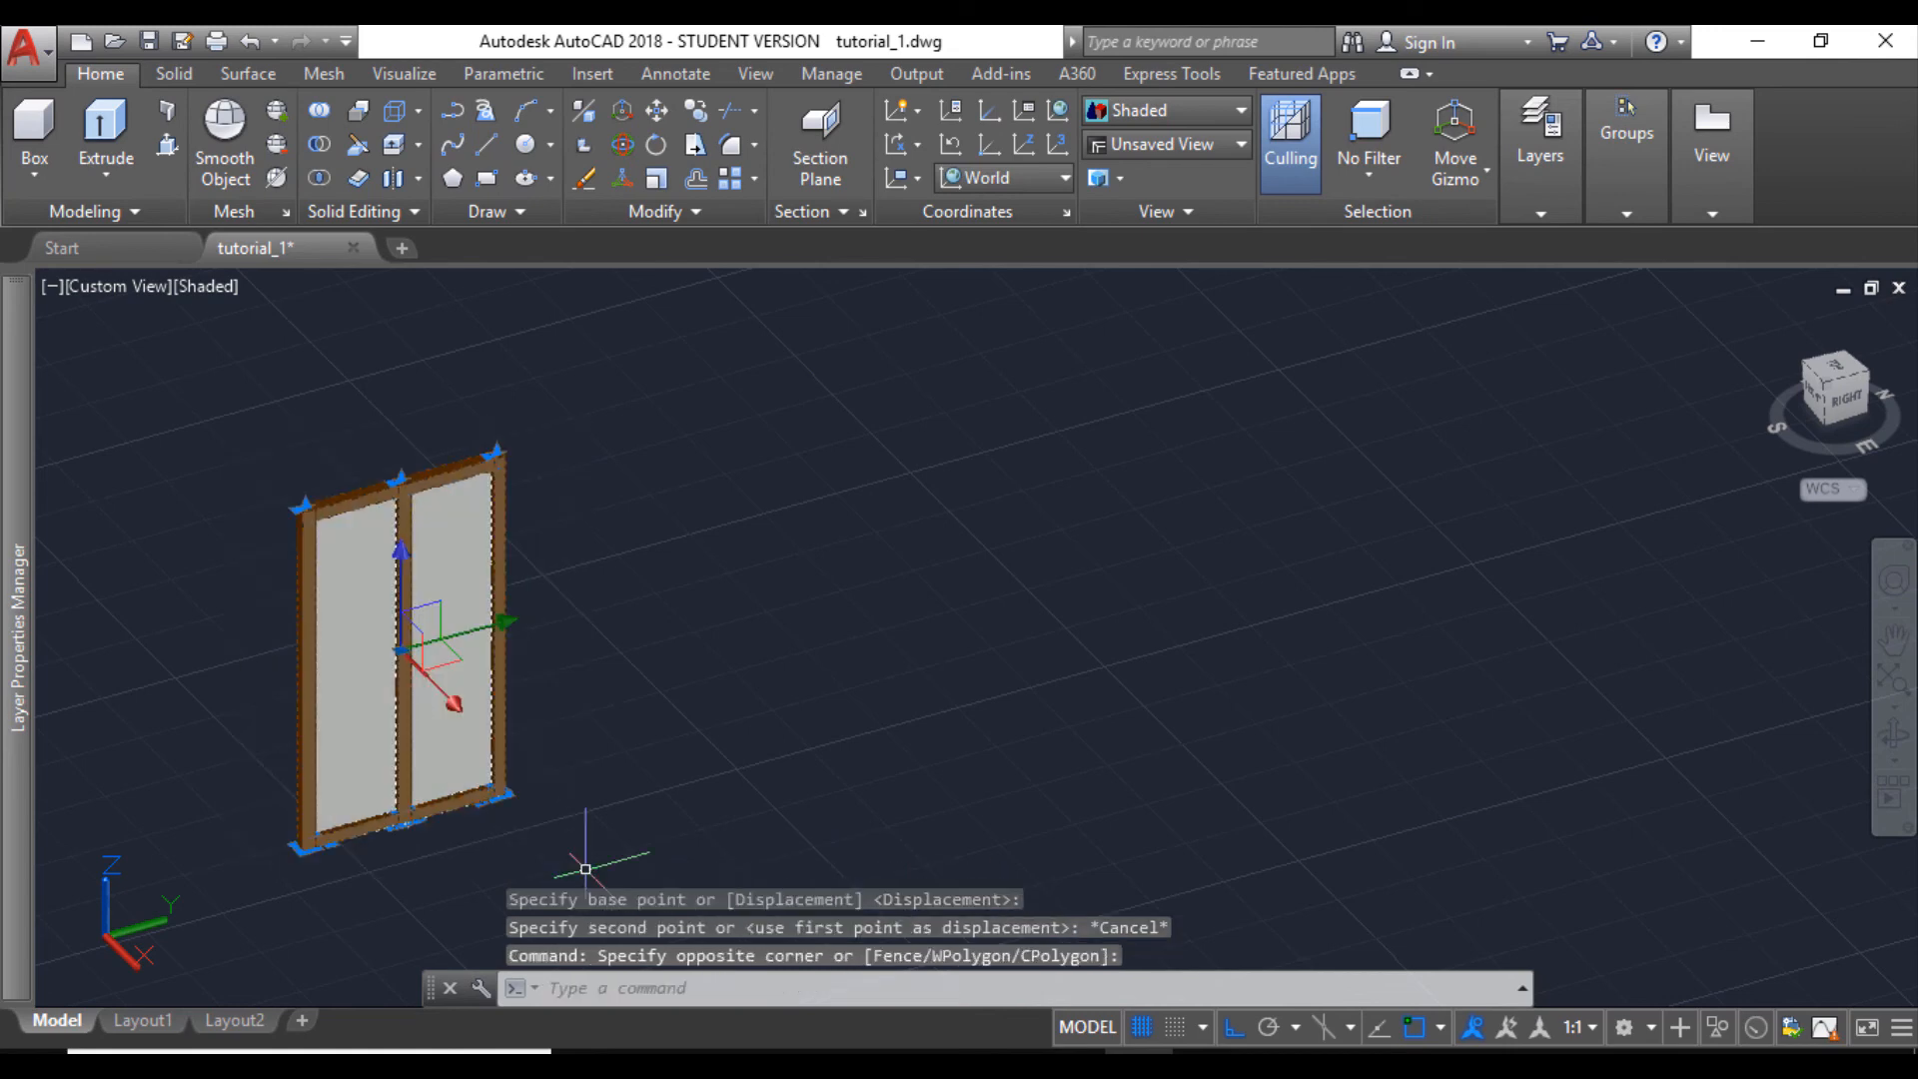
pyautogui.click(697, 113)
pyautogui.scroll(5, 258, 898)
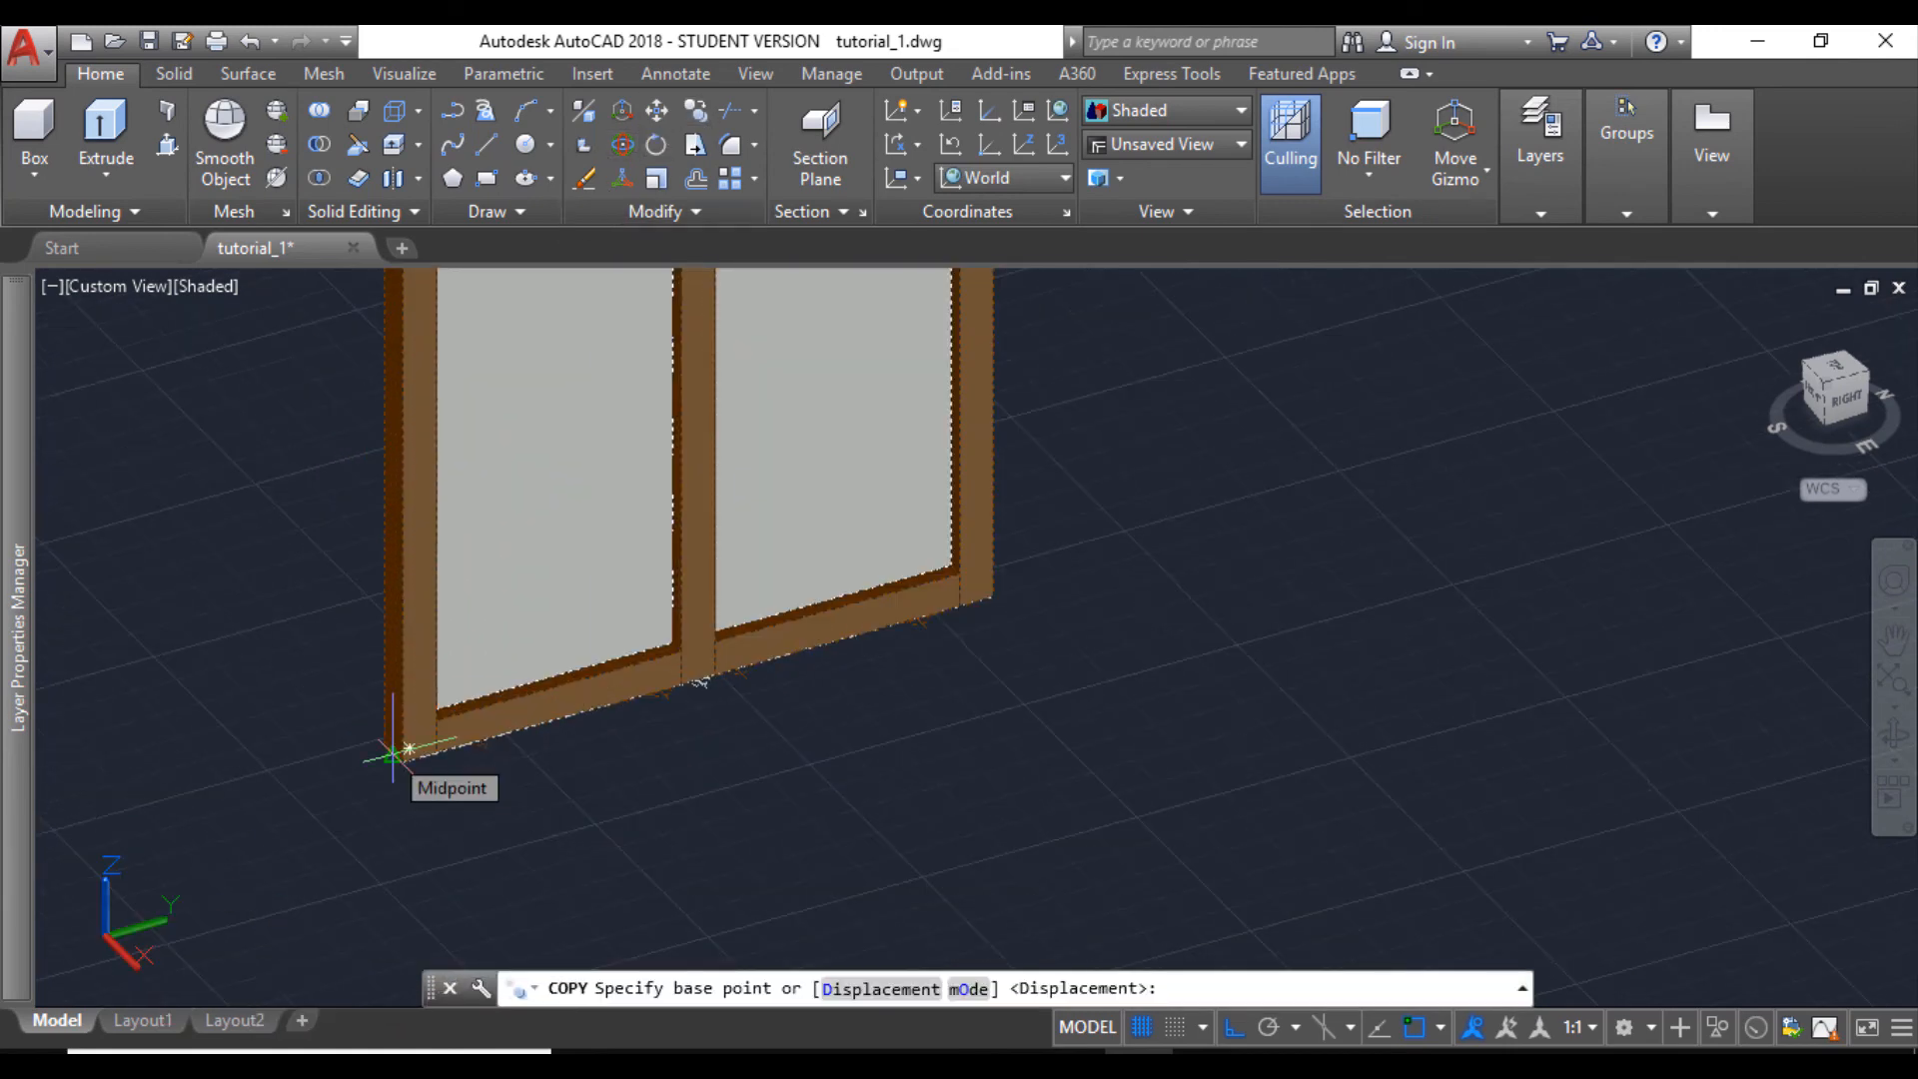
pyautogui.click(392, 754)
pyautogui.scroll(-8, 1196, 651)
pyautogui.scroll(5, 1089, 460)
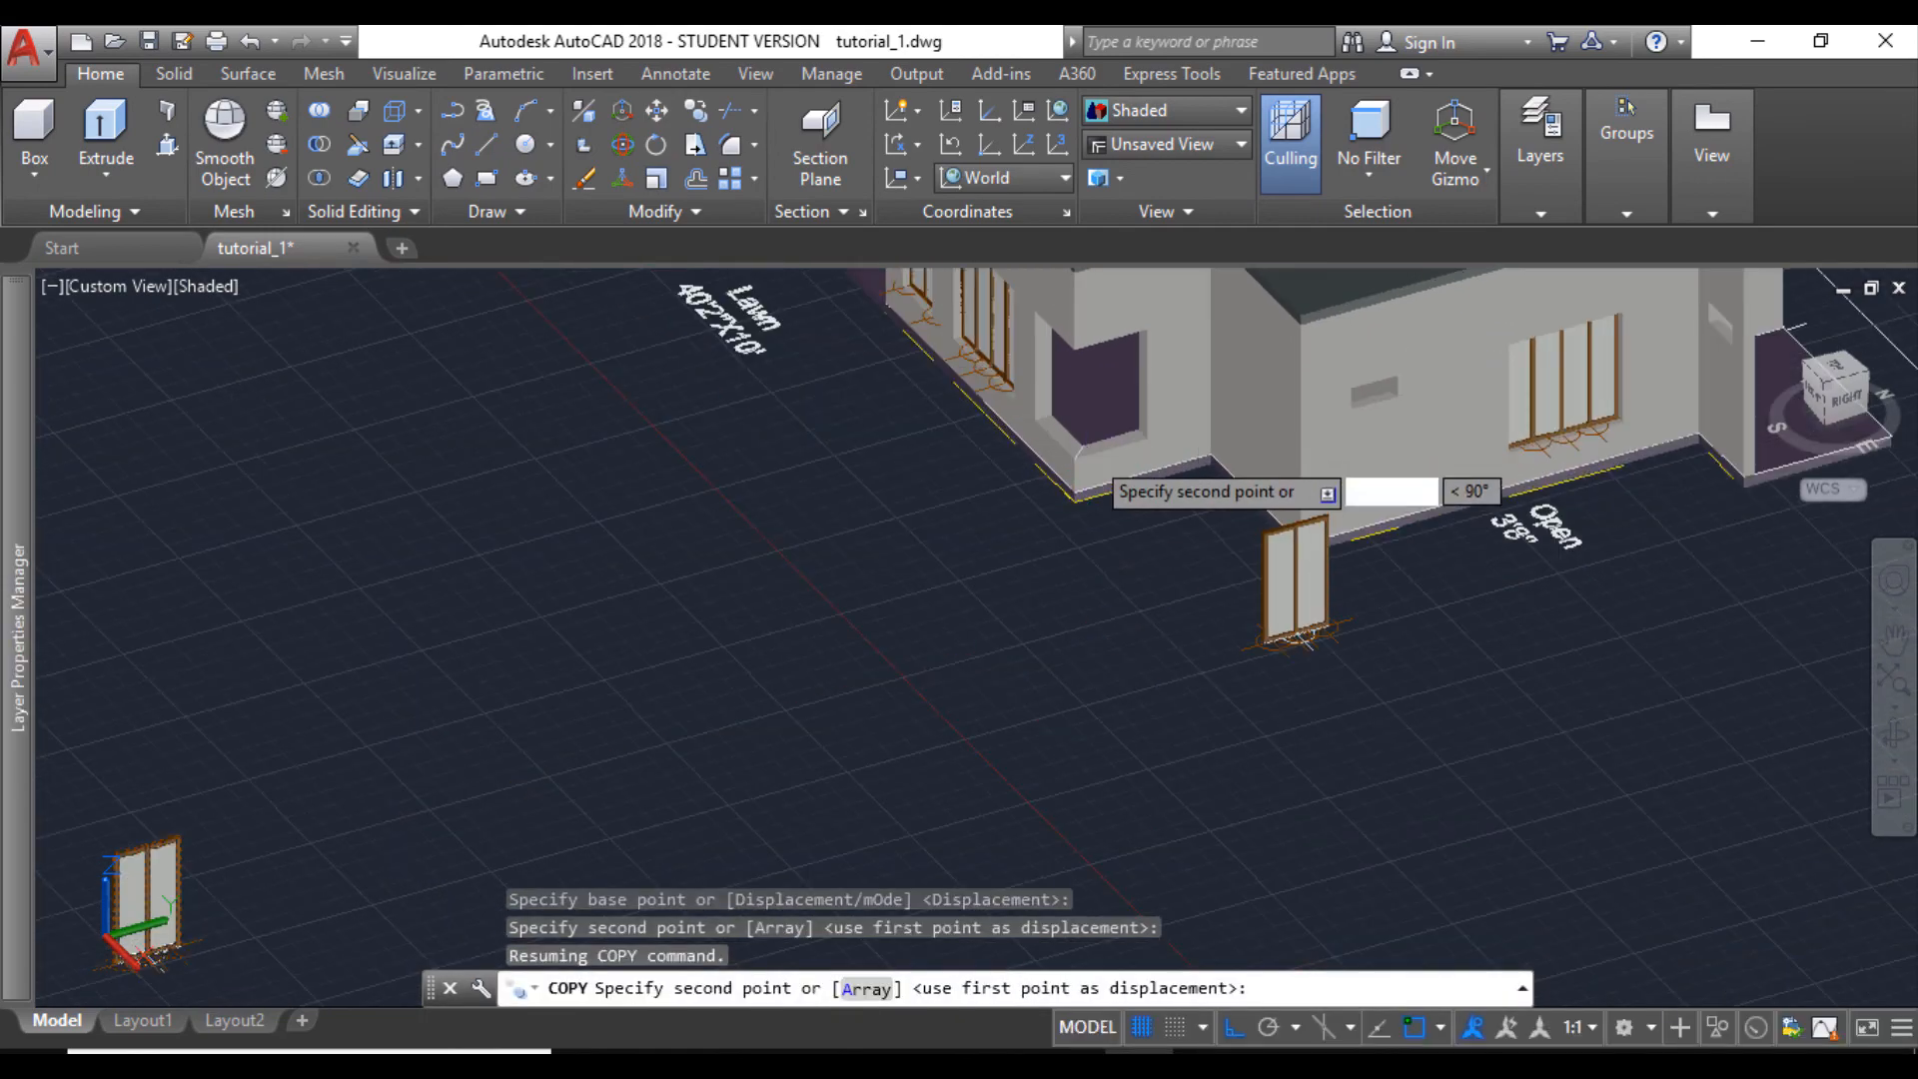
pyautogui.scroll(5, 1103, 433)
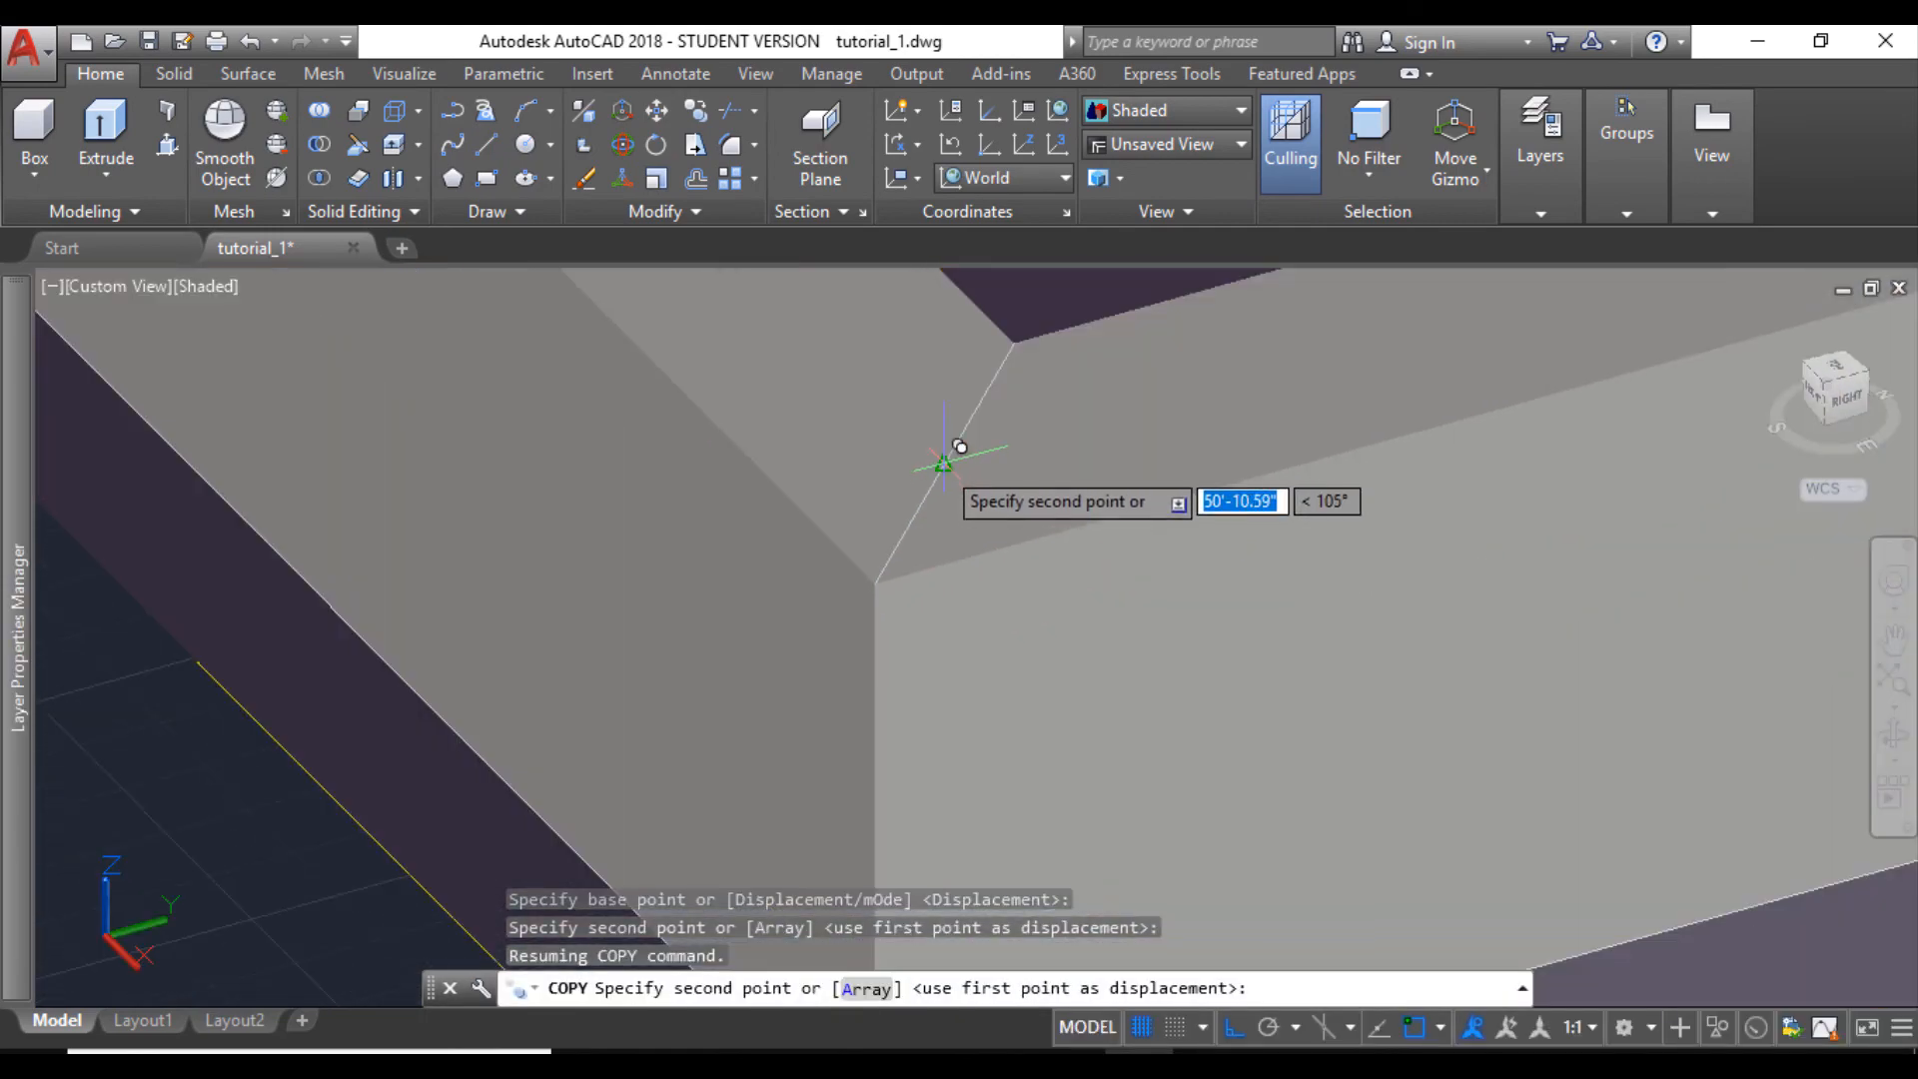
pyautogui.click(945, 459)
pyautogui.scroll(-5, 899, 499)
pyautogui.scroll(-4, 669, 596)
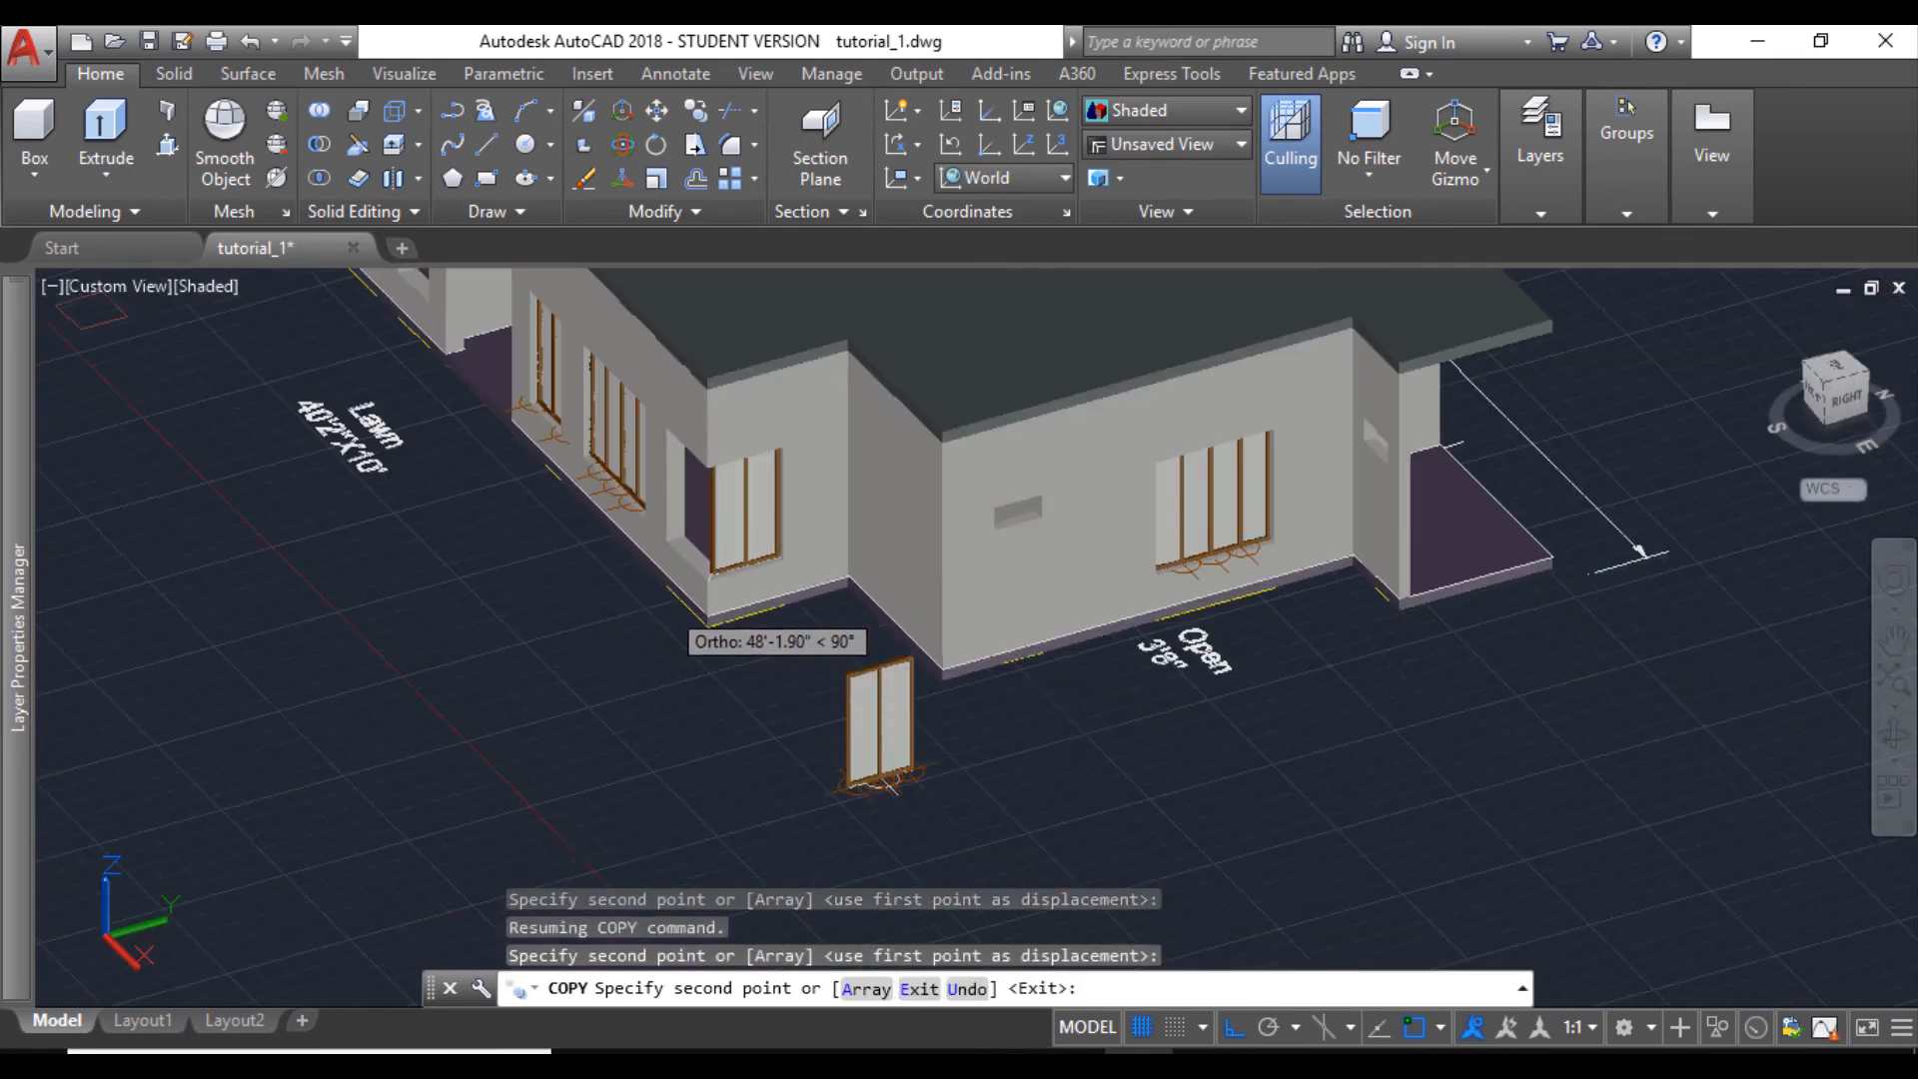
pyautogui.moveTo(560, 668); pyautogui.dragTo(654, 647, button='middle')
pyautogui.press('Escape')
pyautogui.scroll(-6, 540, 649)
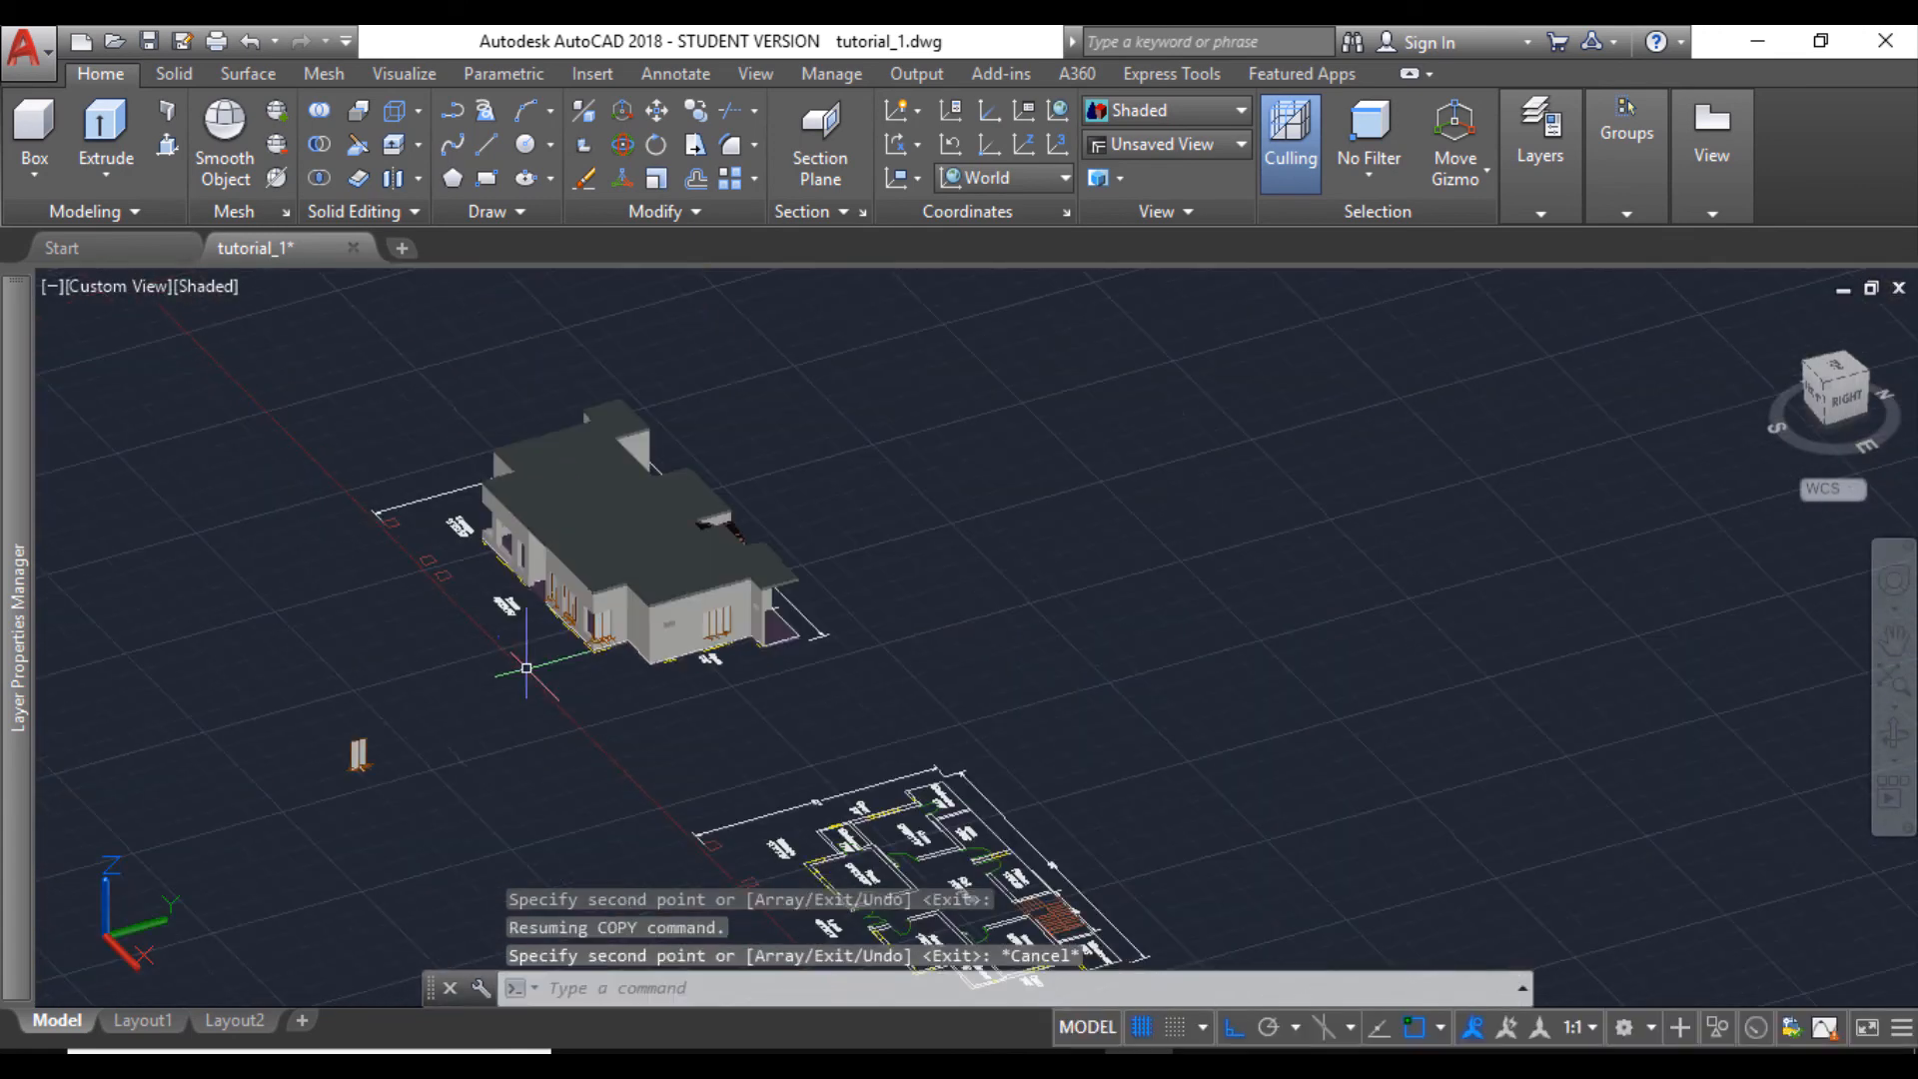
pyautogui.scroll(5, 526, 672)
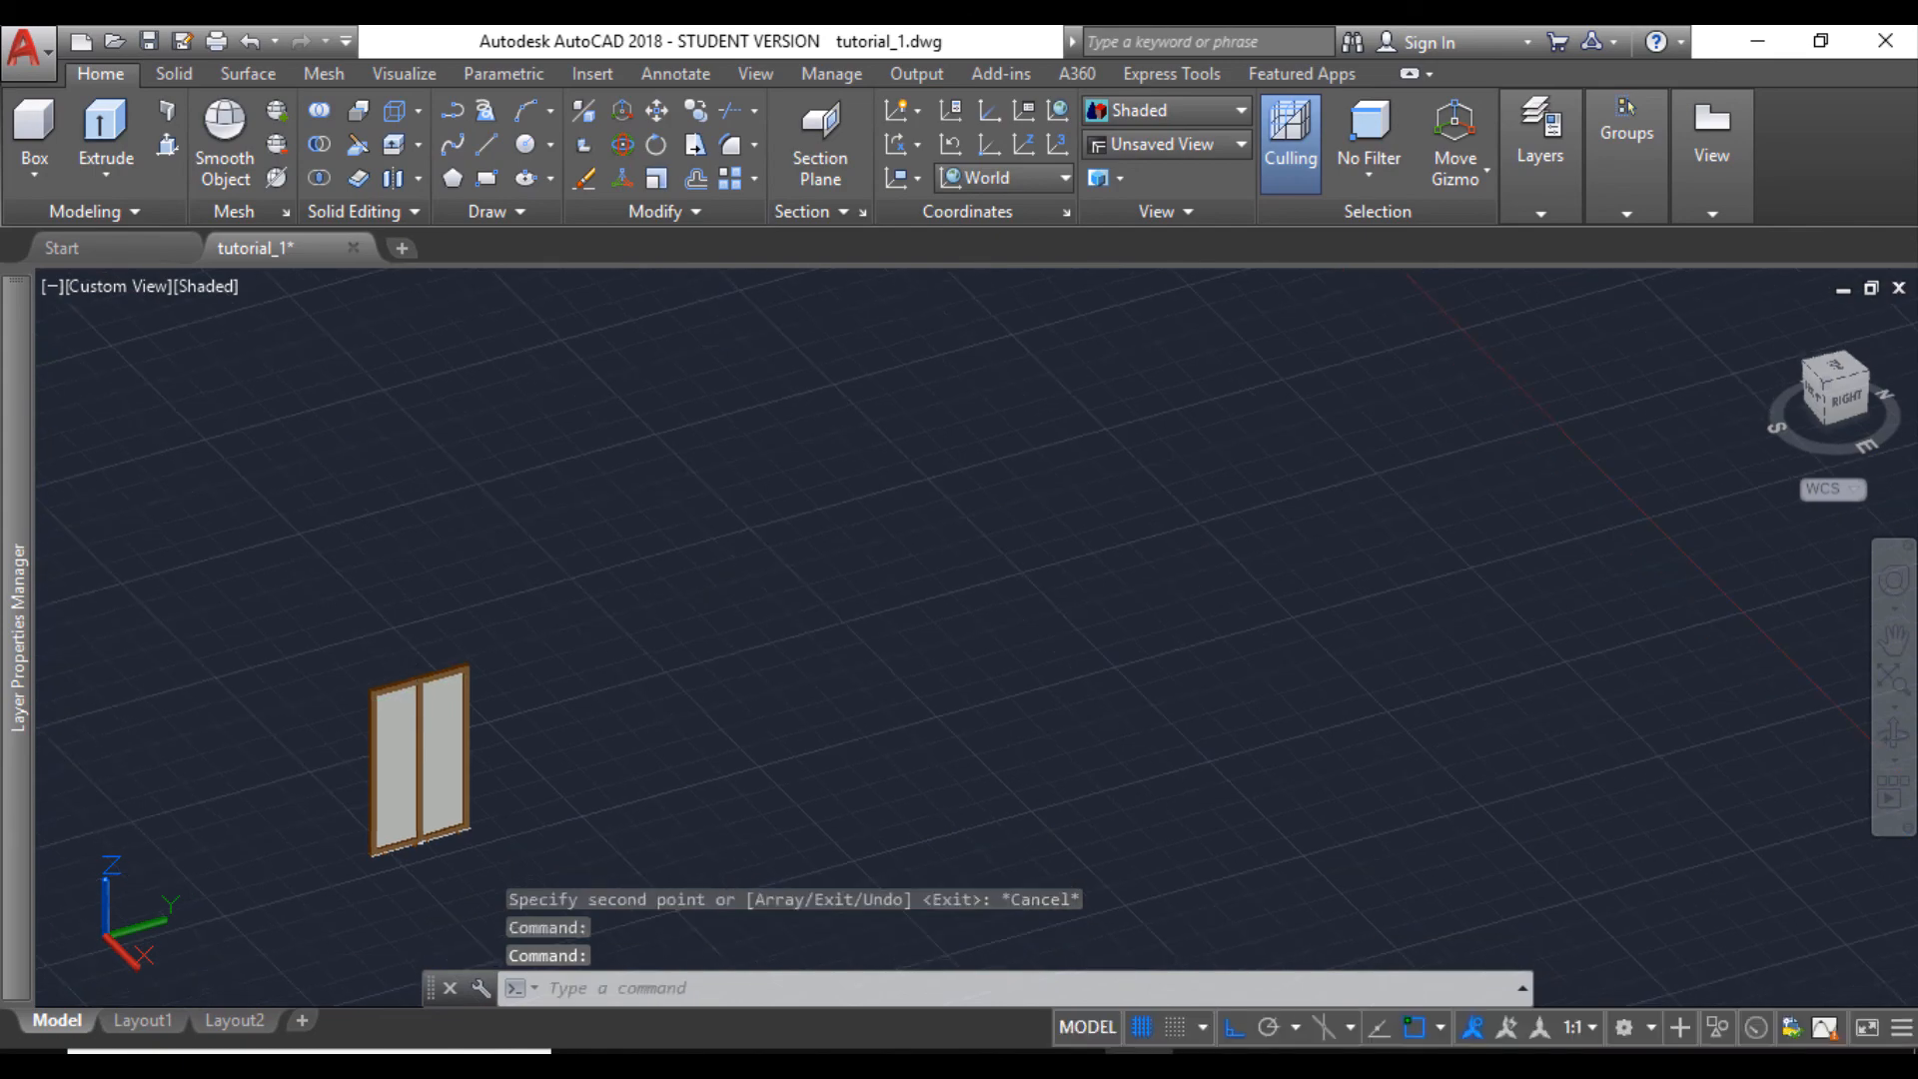
# - Rotate the loose two-part window a quarter turn about its lower end corner so it runs along the X axis
pyautogui.click(321, 613)
pyautogui.click(507, 884)
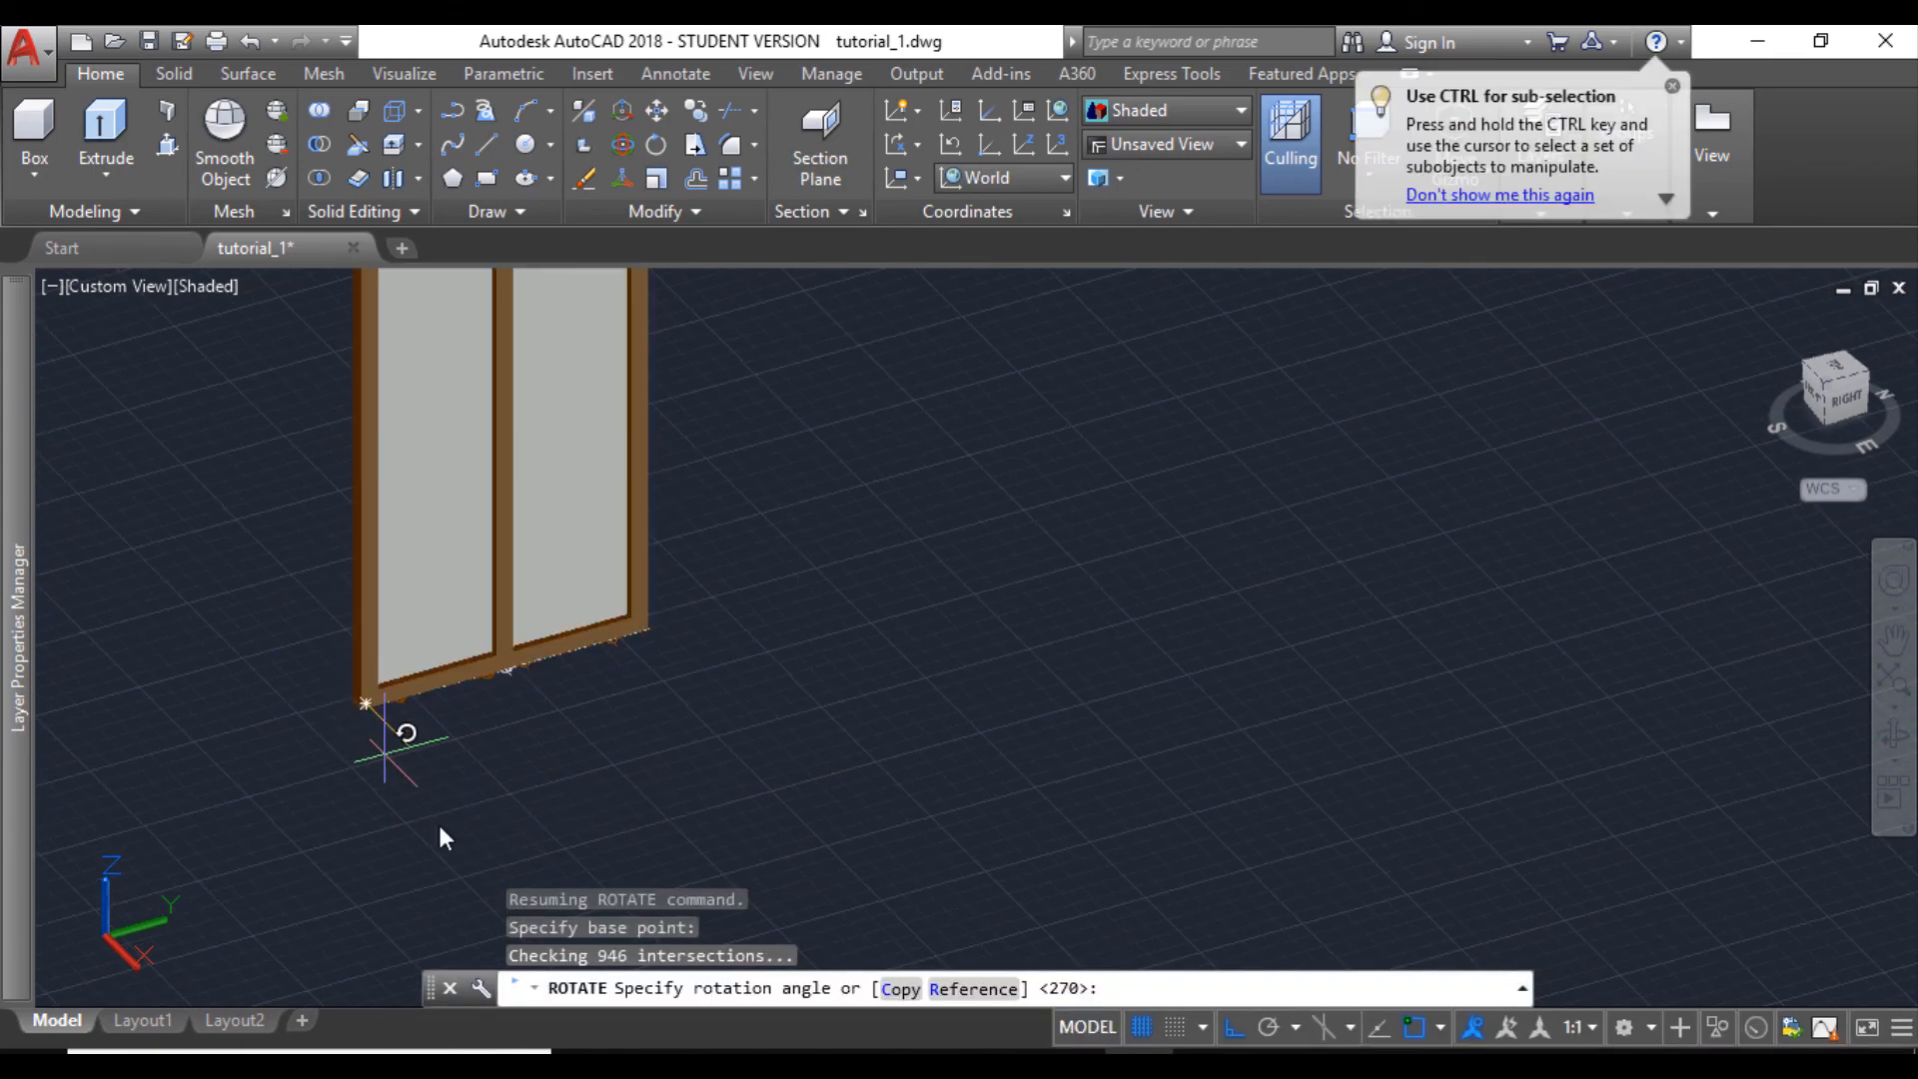
pyautogui.scroll(-5, 342, 563)
pyautogui.moveTo(342, 564); pyautogui.dragTo(489, 703, button='middle')
# - Move the rotated two-part window by its lower end corner to the corner opening's diagonal sill edge, meeting the window already placed there
pyautogui.click(390, 497)
pyautogui.click(553, 823)
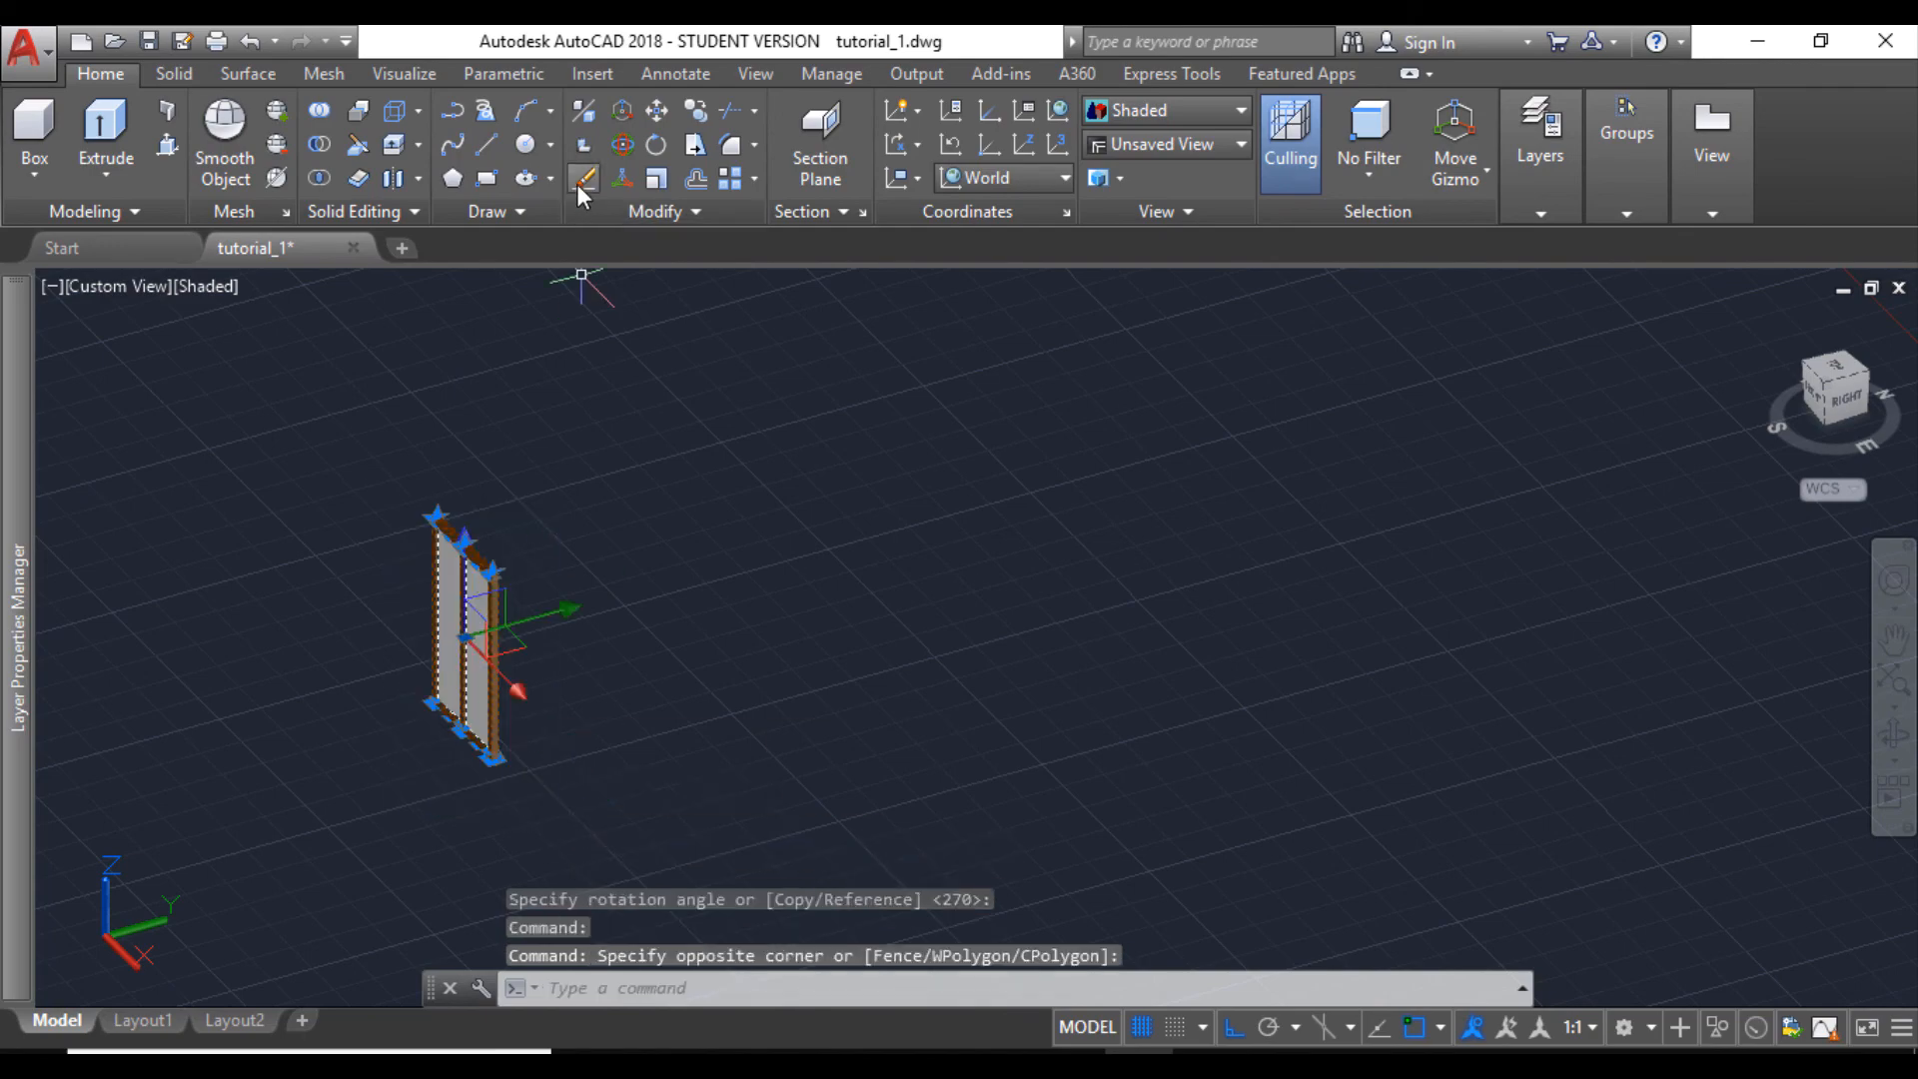
pyautogui.click(656, 110)
pyautogui.scroll(5, 429, 759)
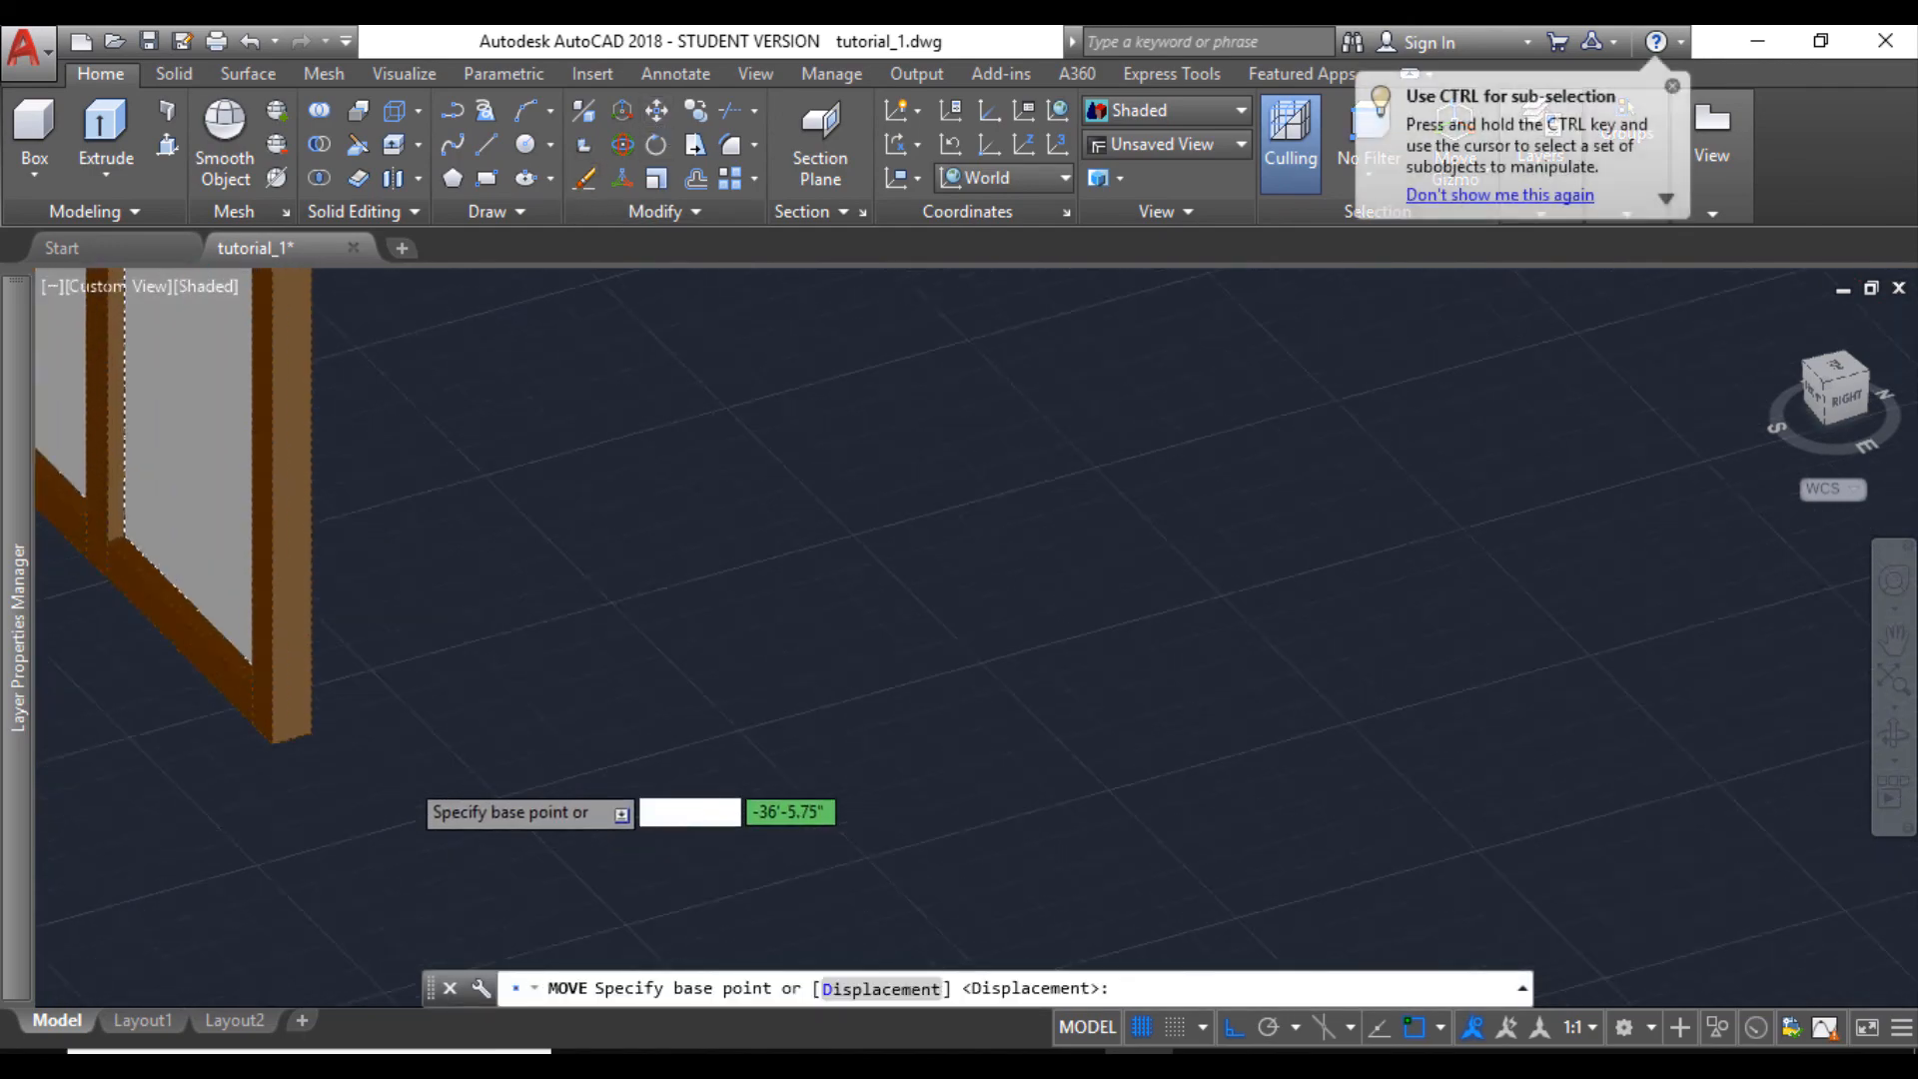
pyautogui.moveTo(240, 790); pyautogui.dragTo(663, 719, button='middle')
pyautogui.click(668, 715)
pyautogui.scroll(-9, 677, 723)
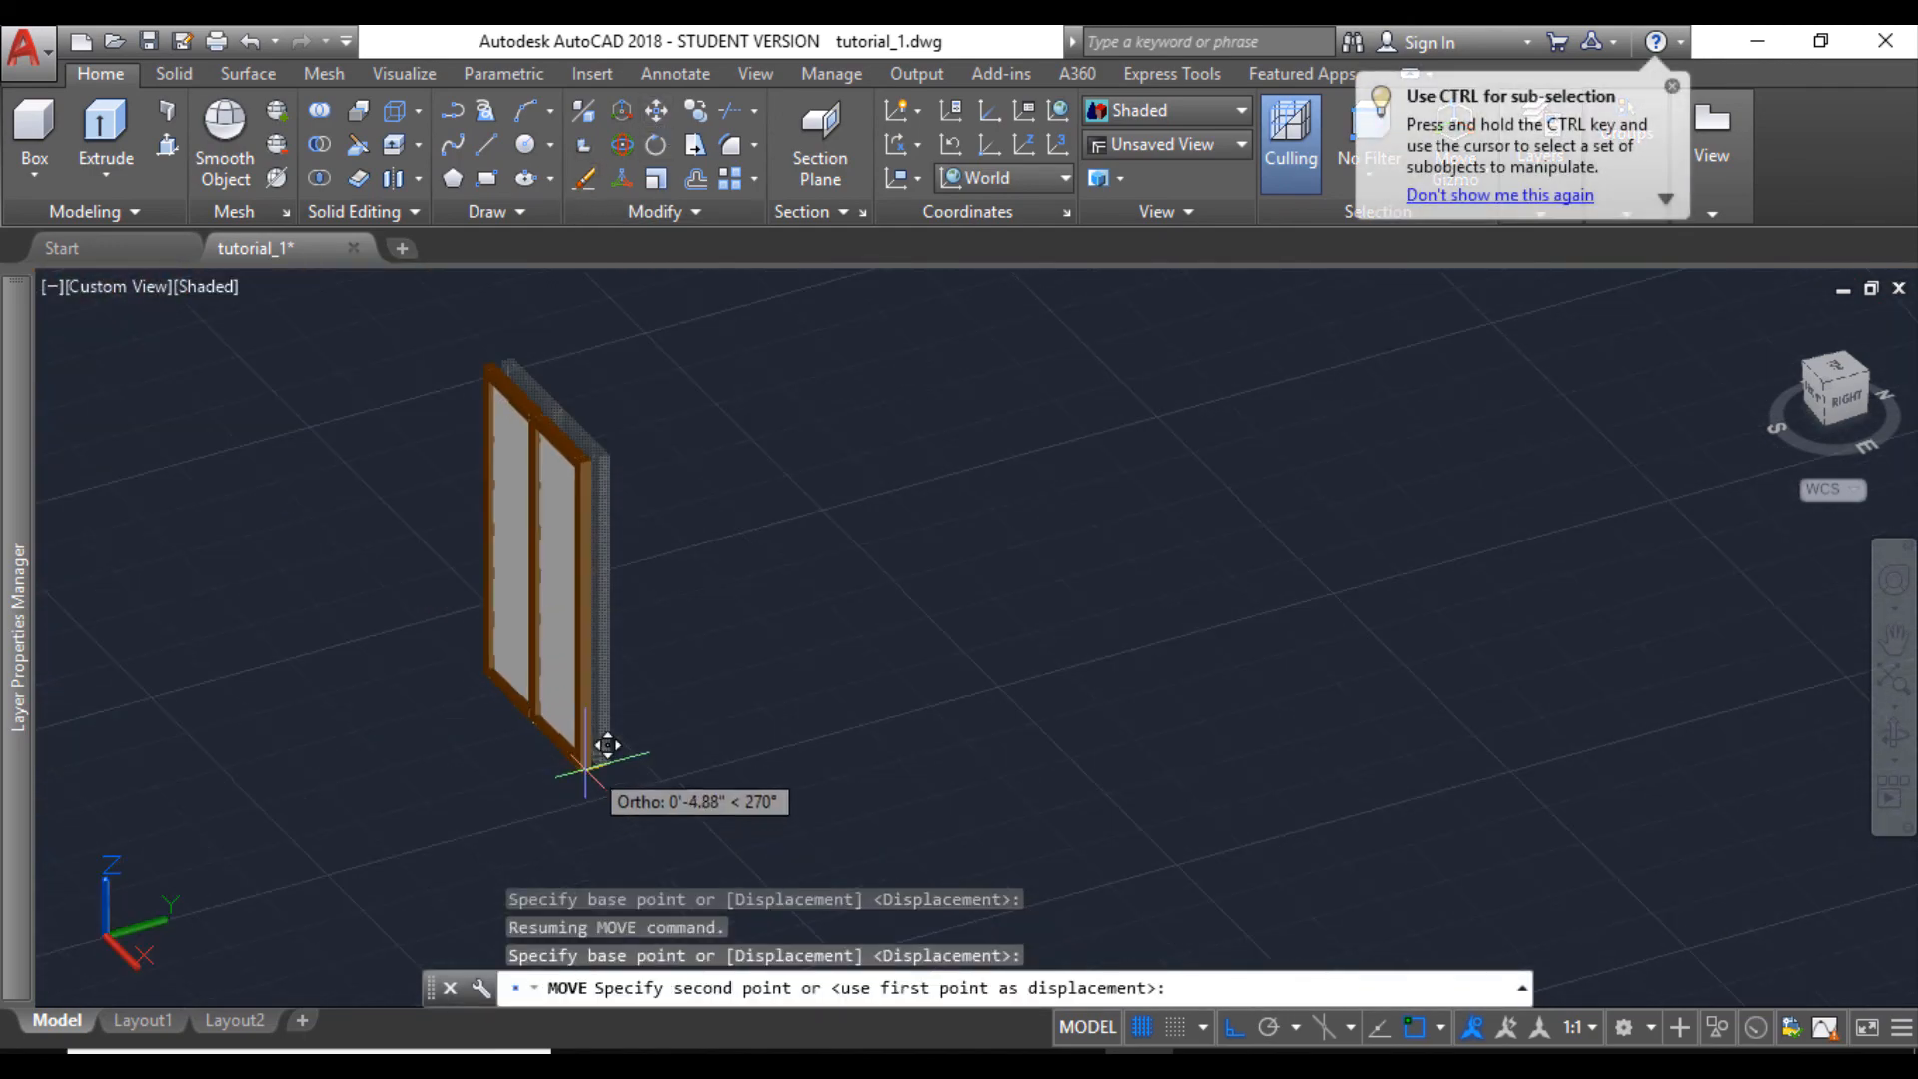
pyautogui.moveTo(1120, 579); pyautogui.dragTo(610, 631, button='middle')
pyautogui.scroll(-2, 611, 631)
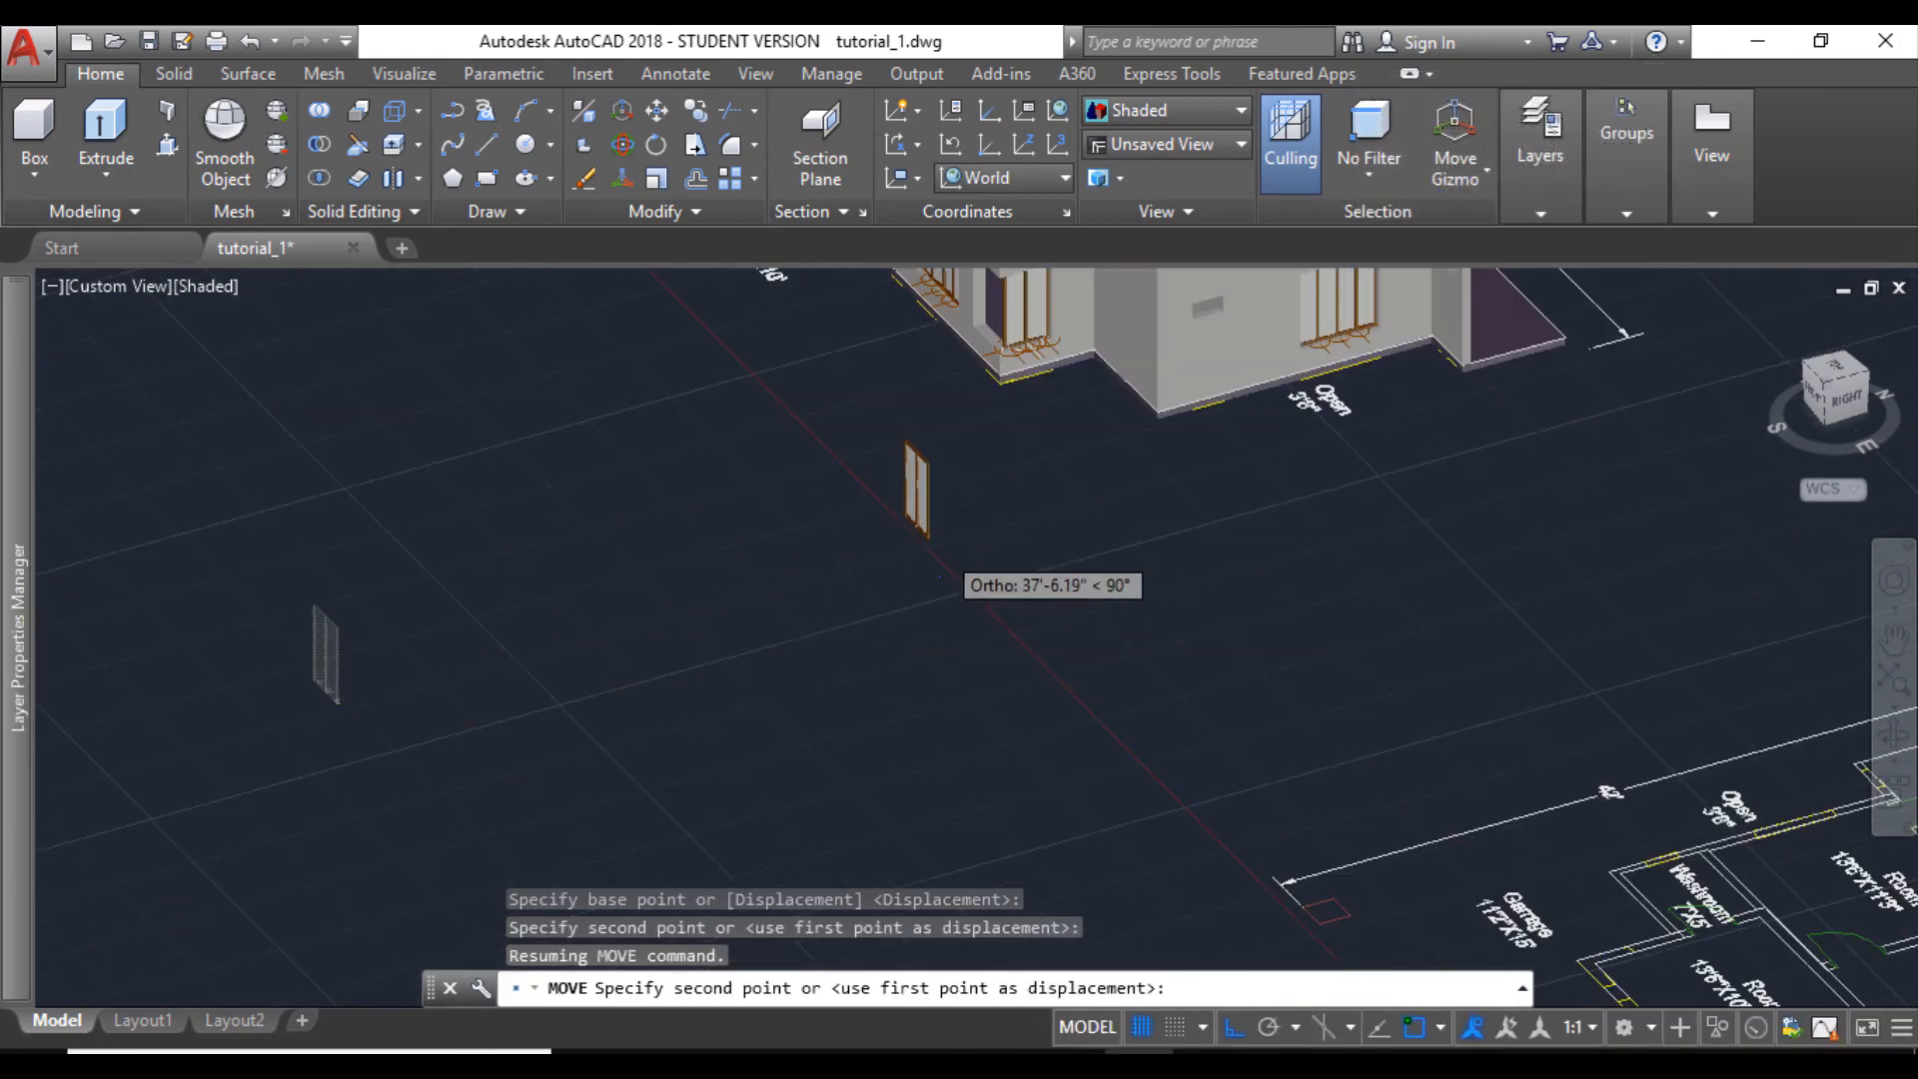
pyautogui.scroll(5, 823, 771)
pyautogui.scroll(8, 861, 600)
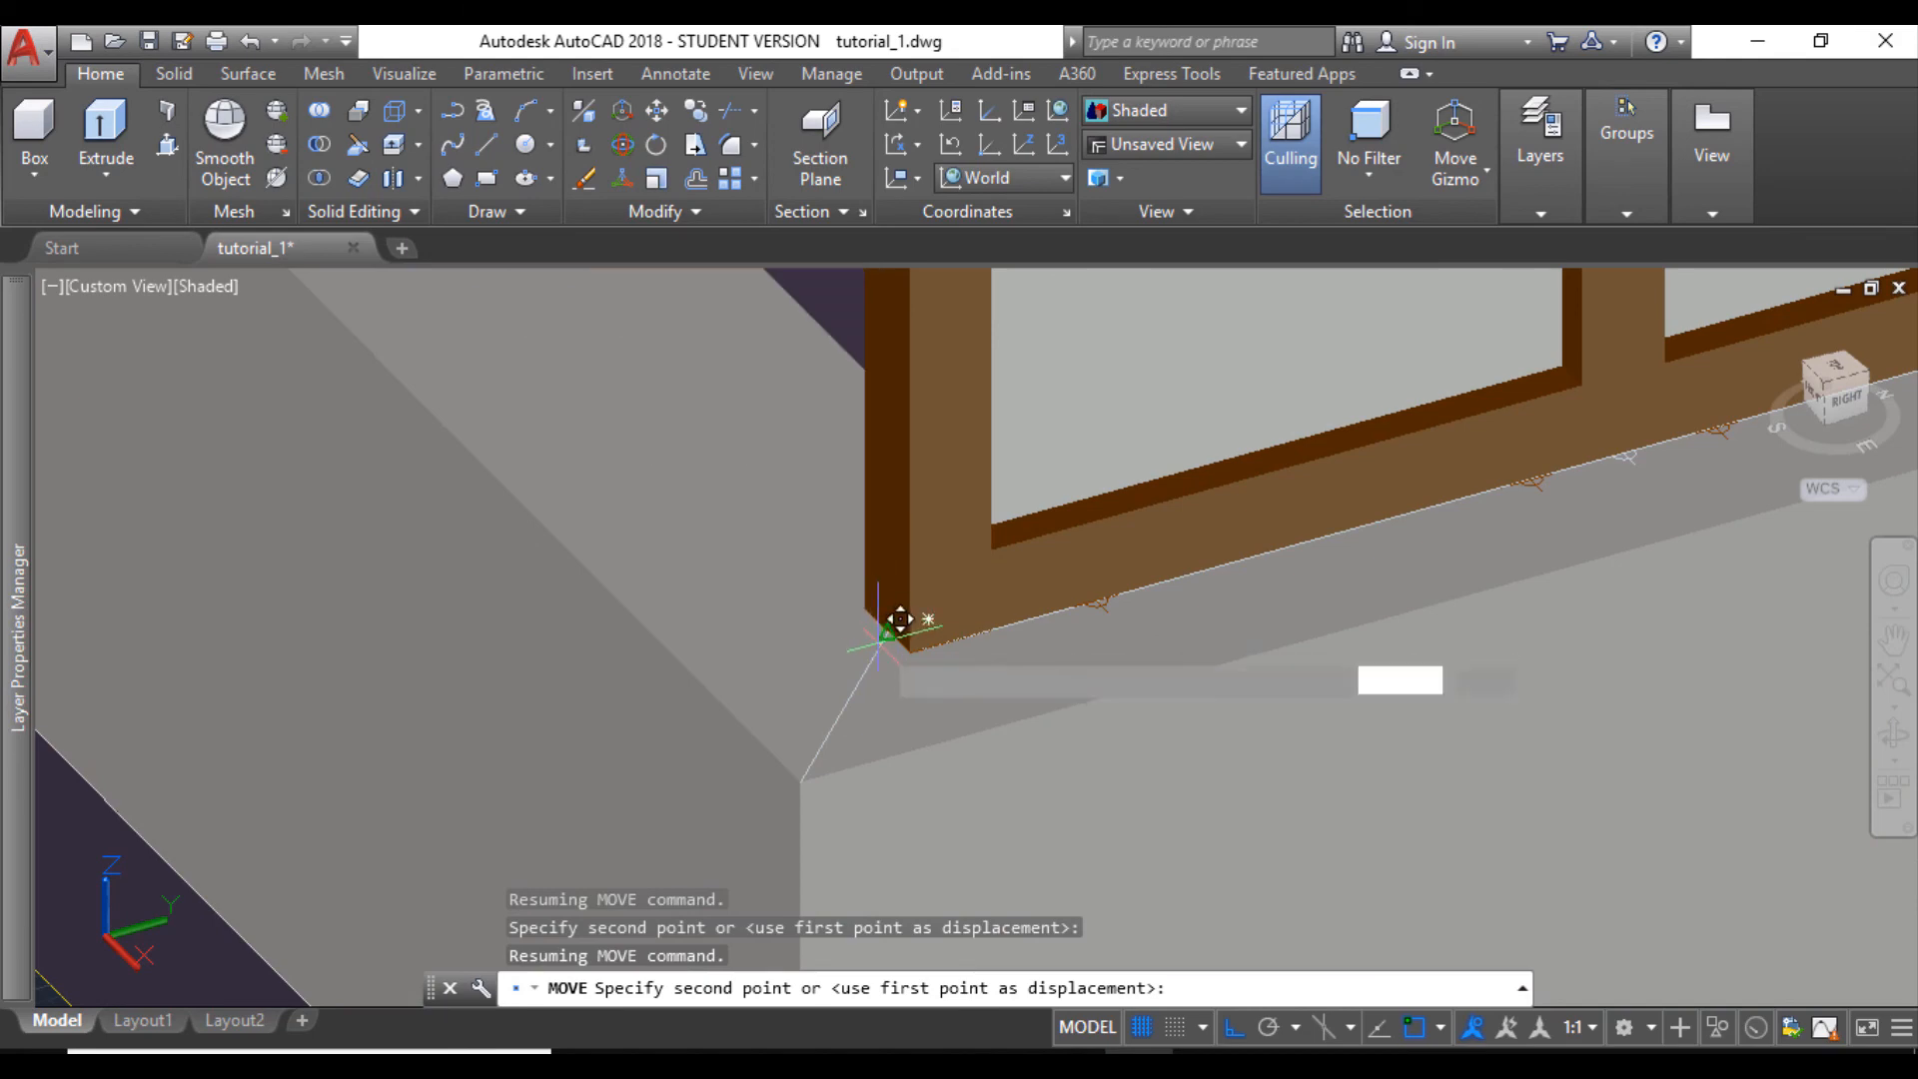
pyautogui.scroll(-10, 910, 607)
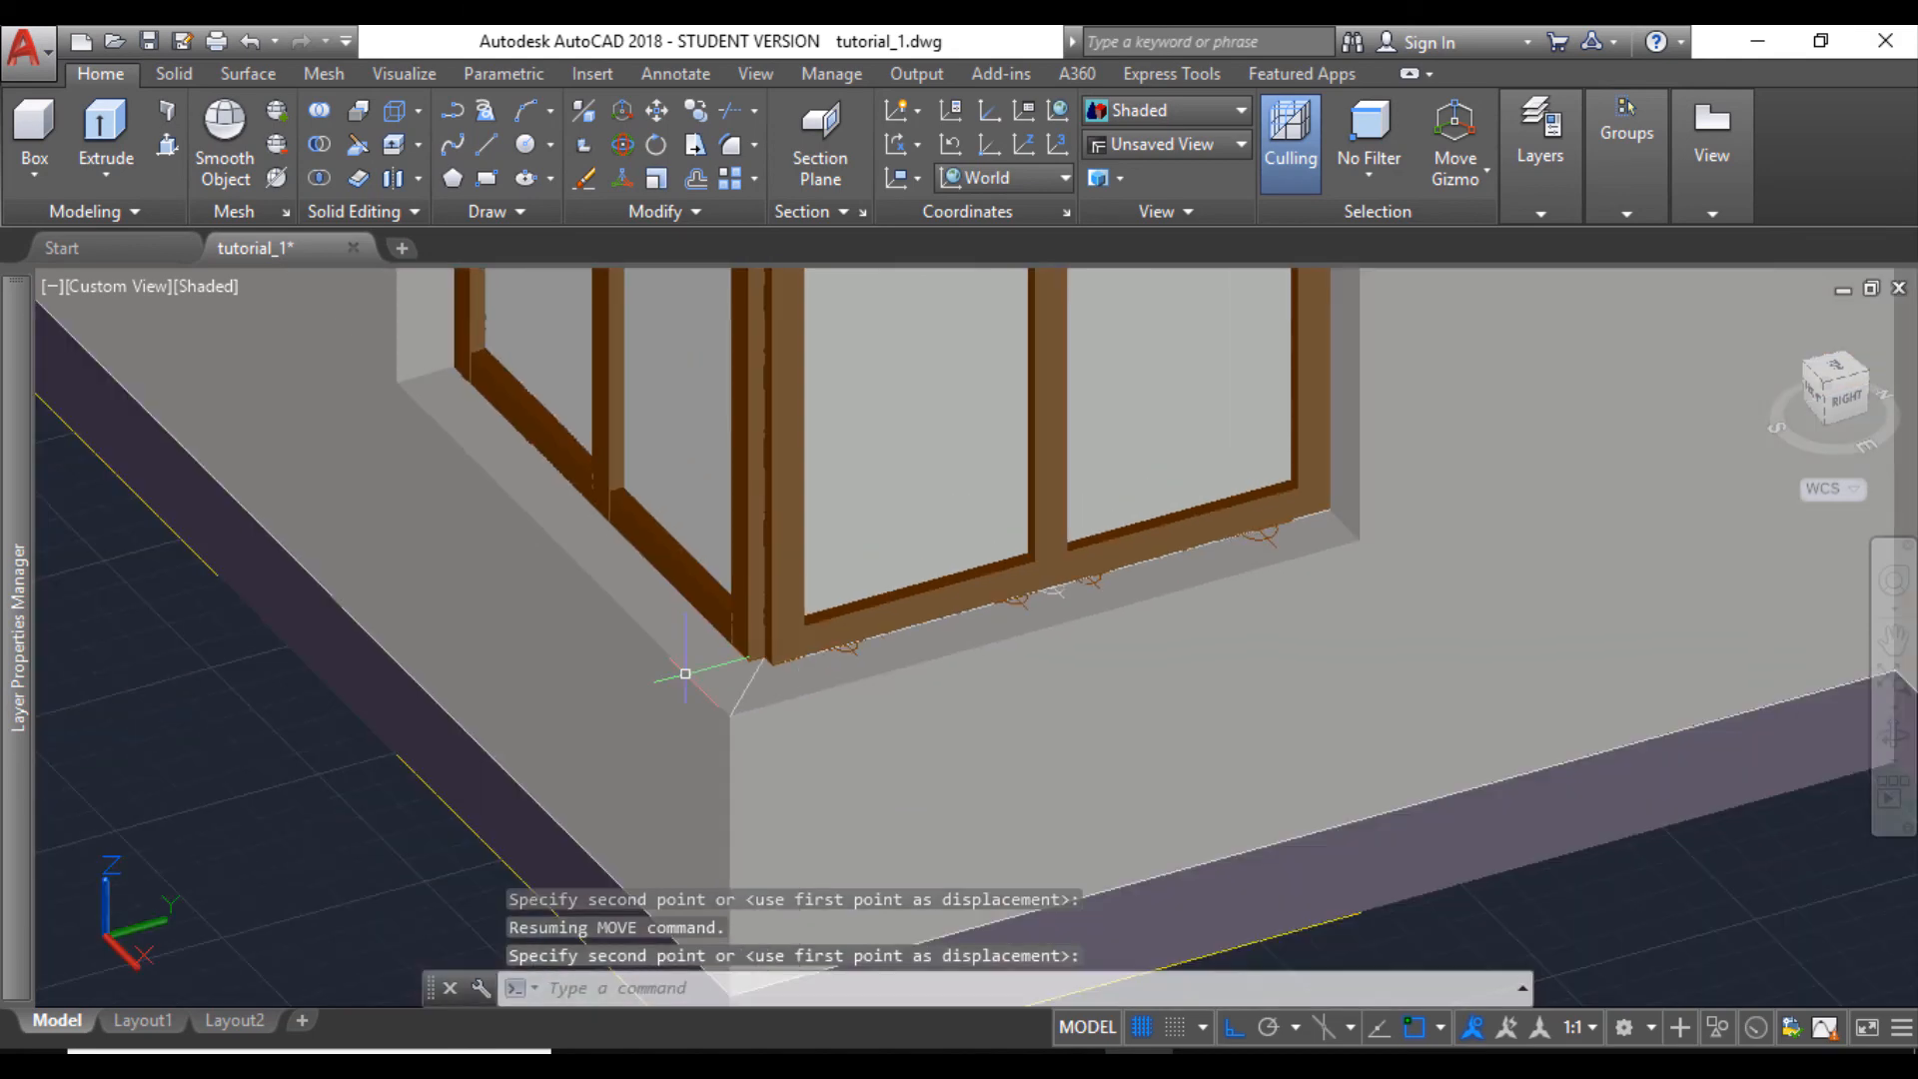
pyautogui.press('Escape')
# - Presspull the end post's side face at the house corner to fill the notch between the two adjoining windows
pyautogui.moveTo(732, 508); pyautogui.dragTo(723, 621, button='middle')
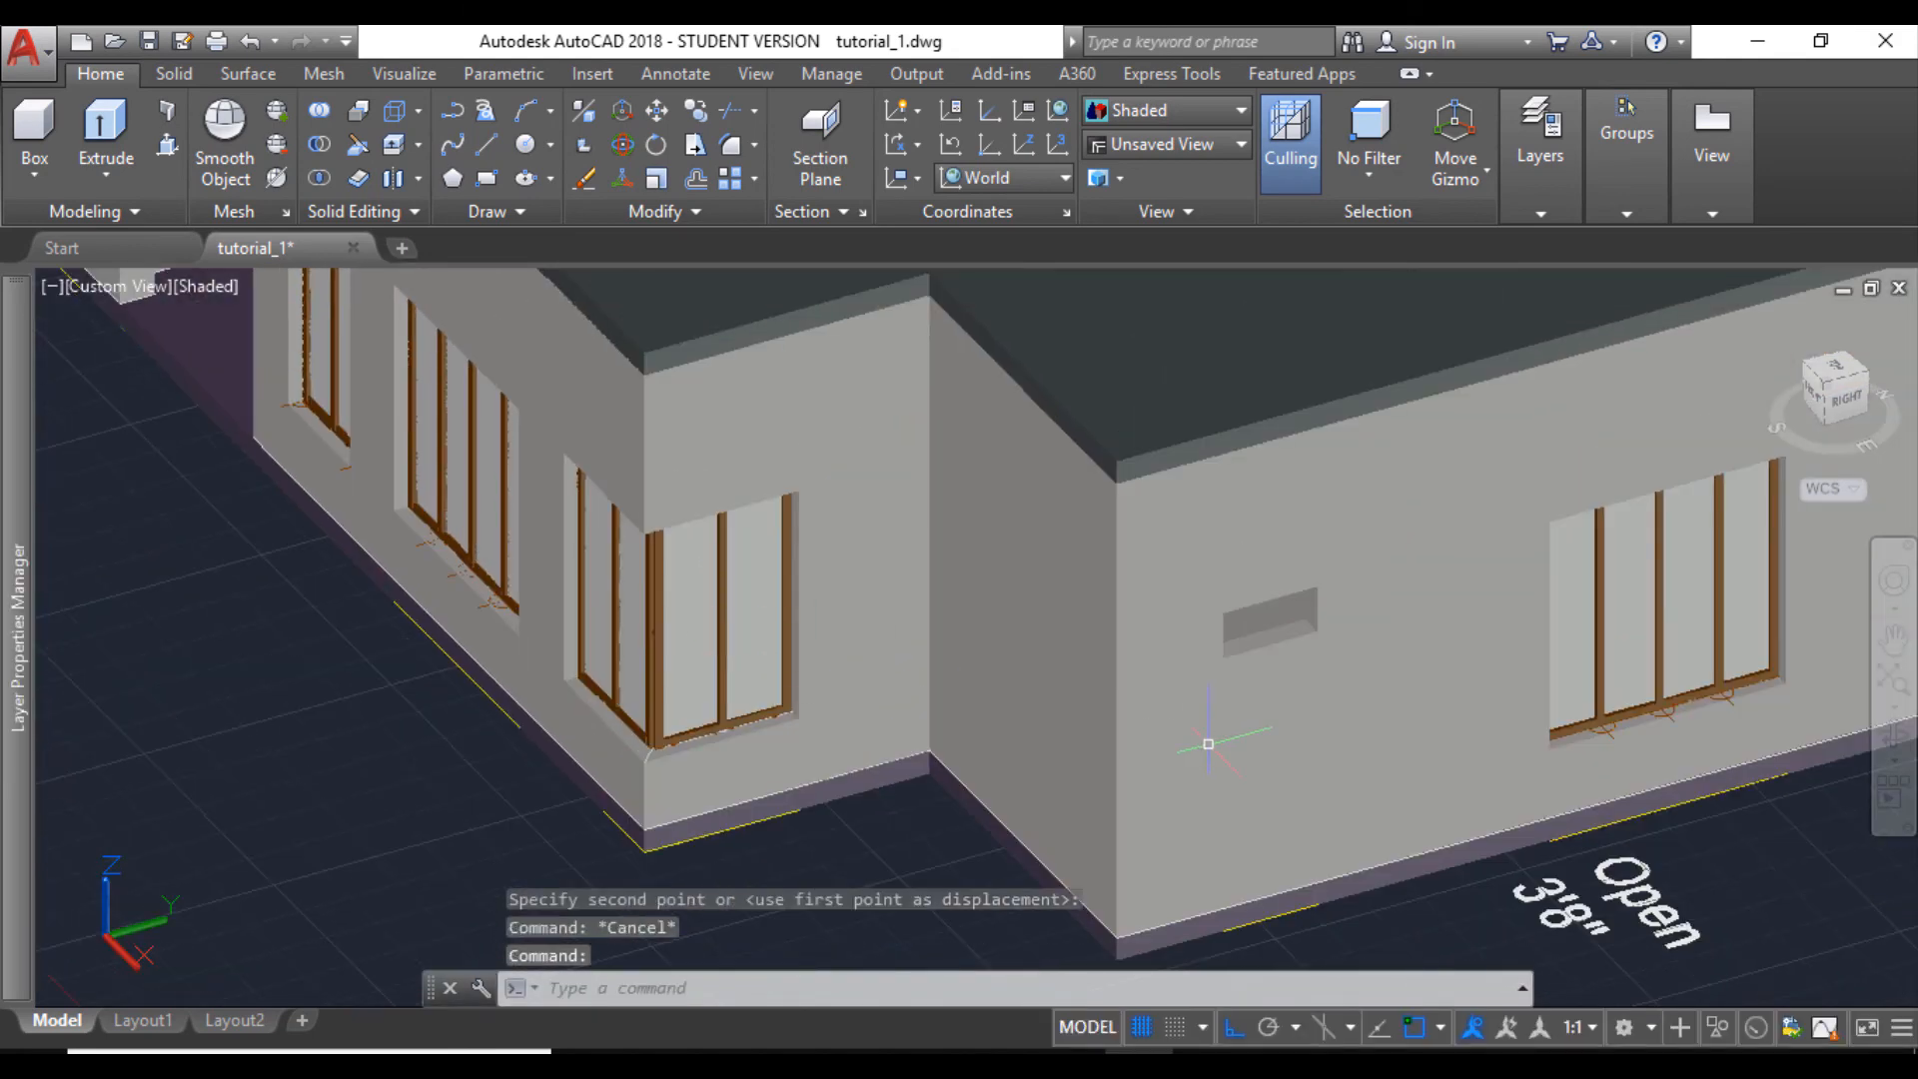
pyautogui.keyDown('shift'); pyautogui.moveTo(1386, 710); pyautogui.dragTo(865, 648, button='middle'); pyautogui.keyUp('shift')
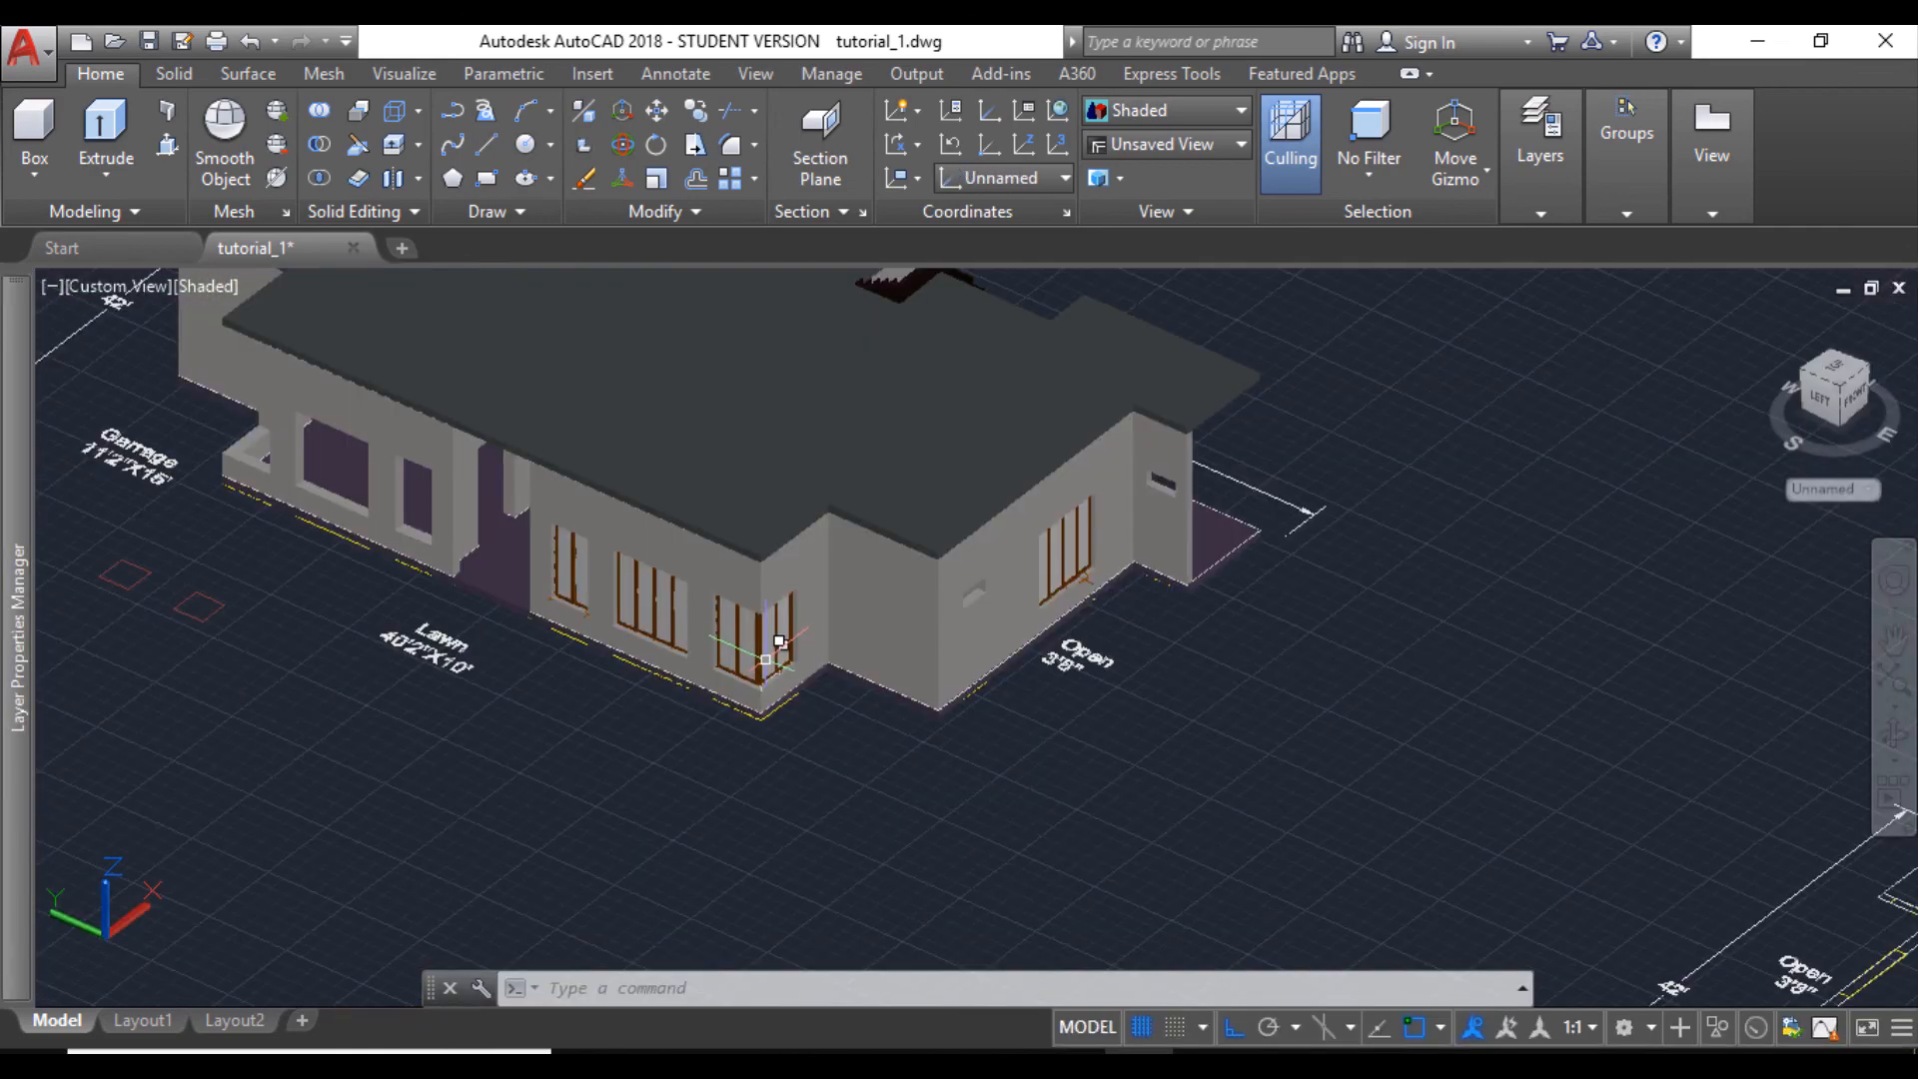
pyautogui.scroll(11, 756, 682)
pyautogui.scroll(2, 736, 796)
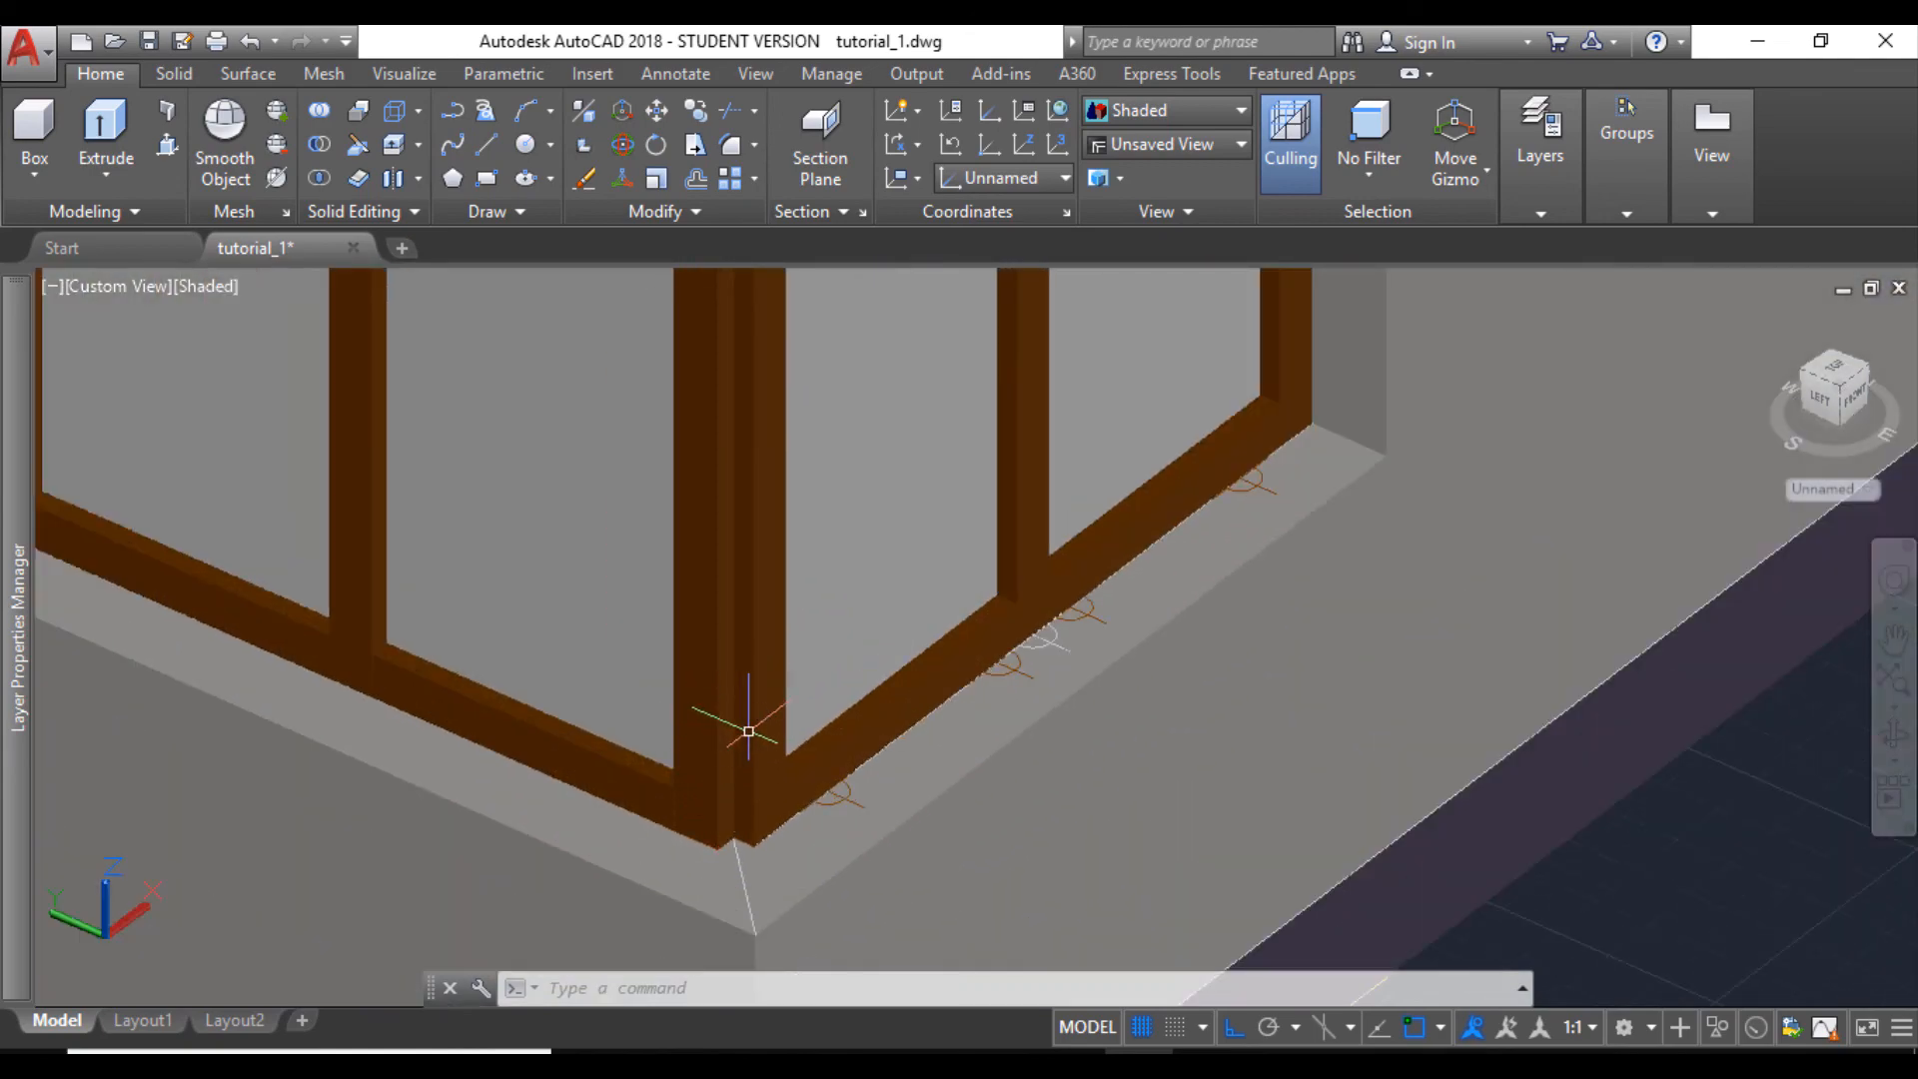
pyautogui.click(167, 145)
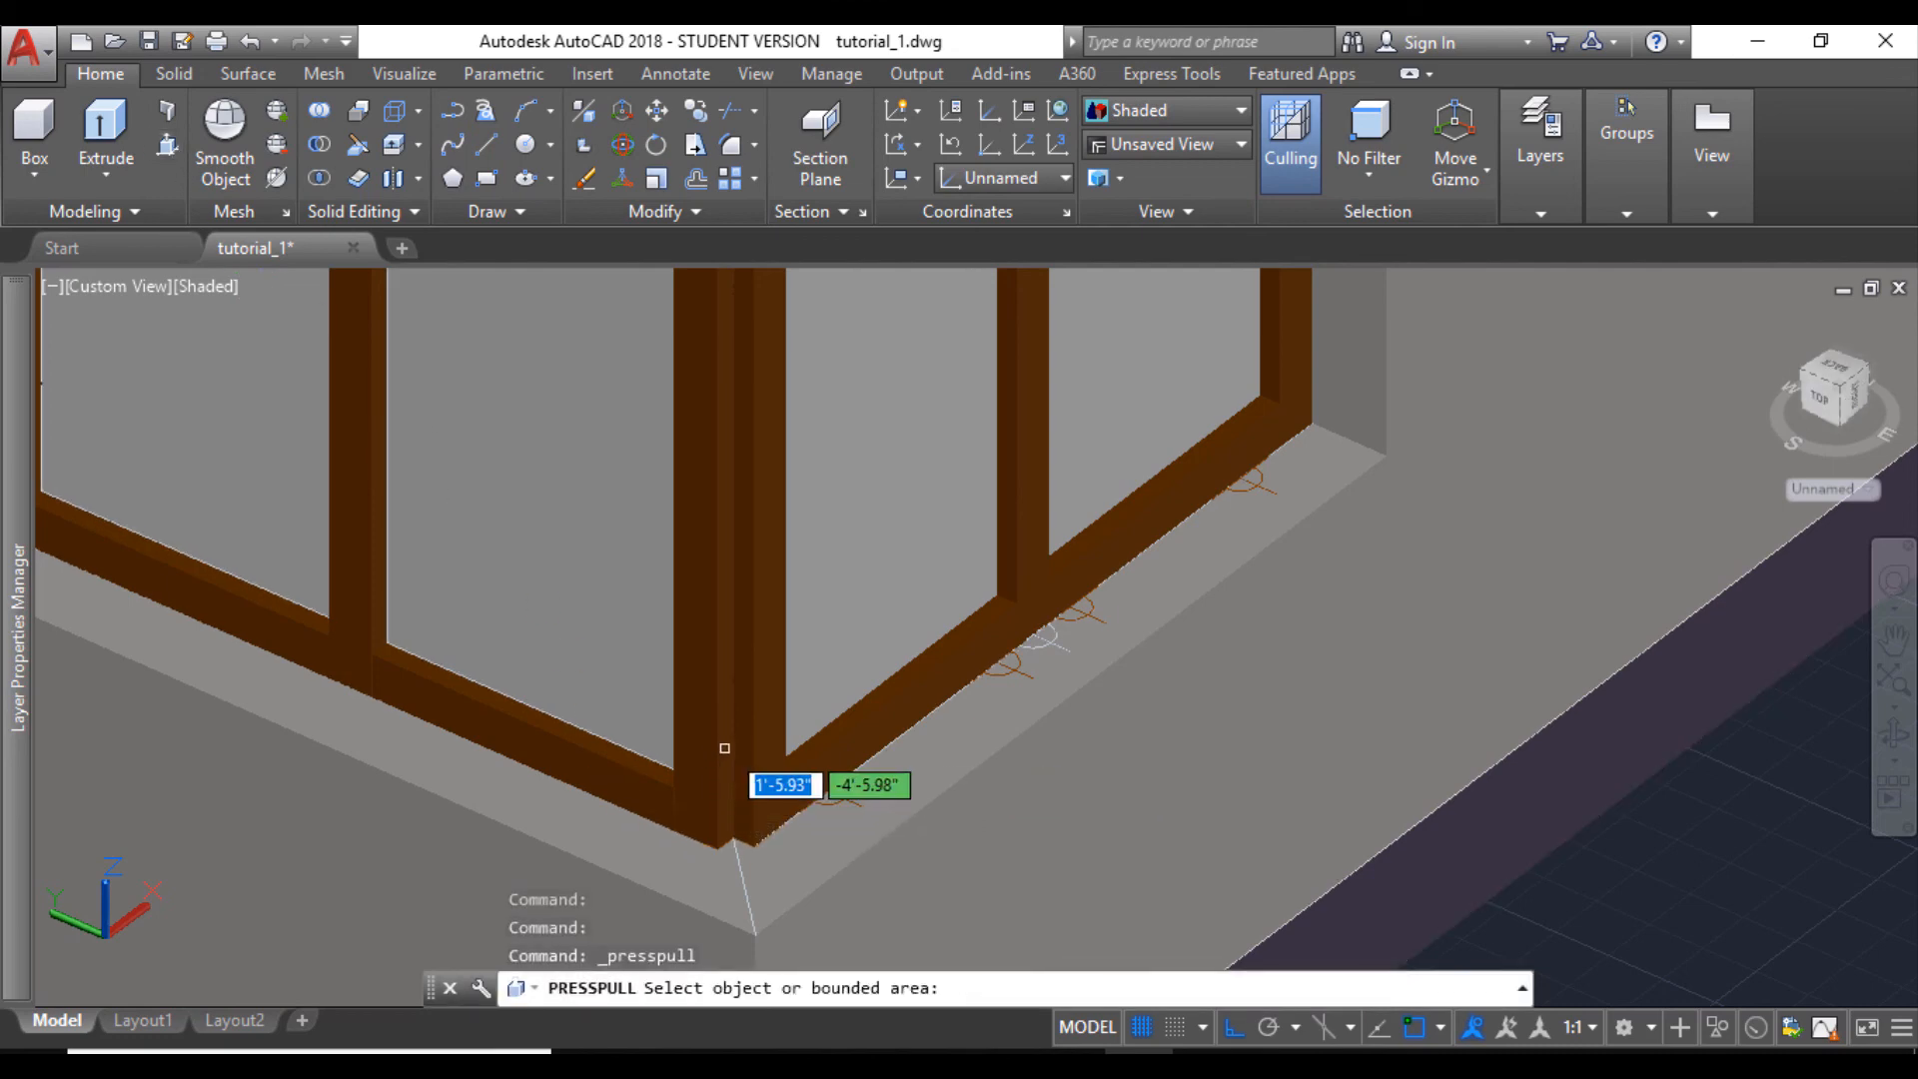
pyautogui.click(734, 817)
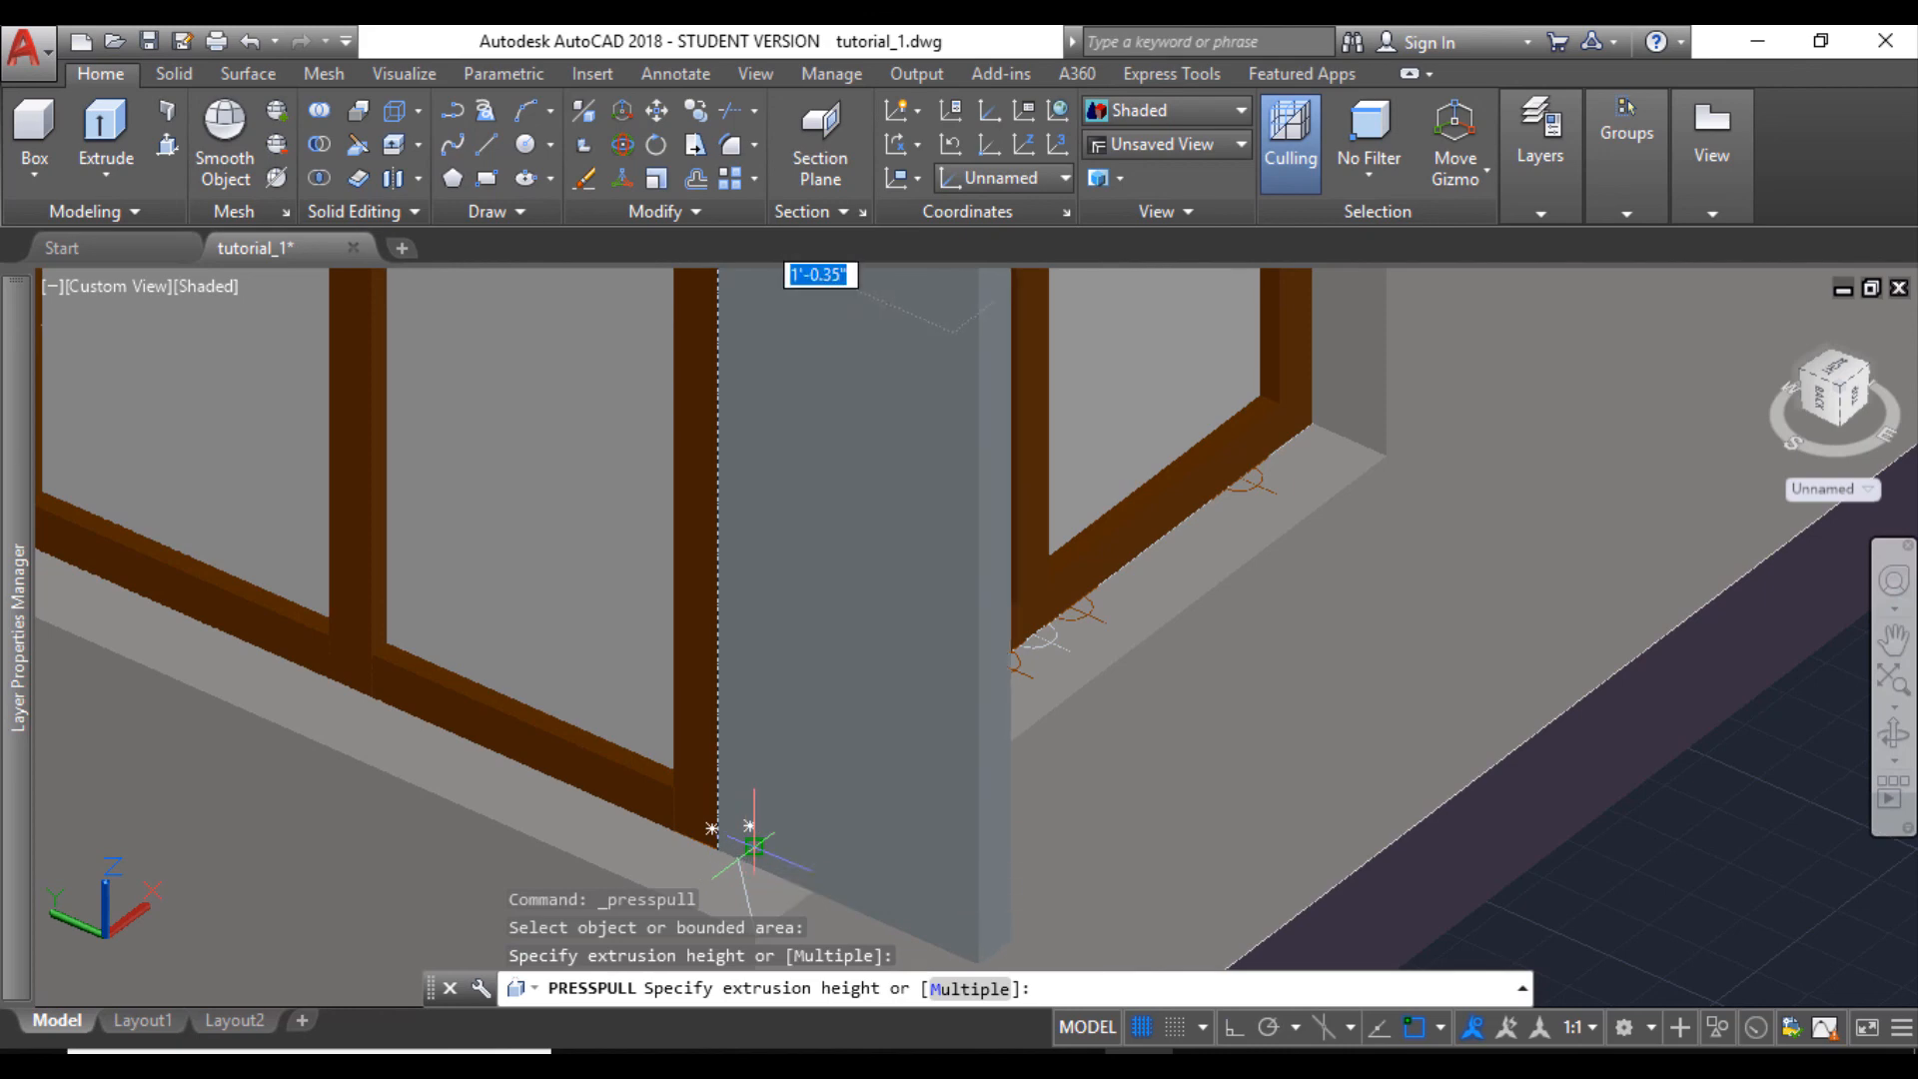
pyautogui.click(734, 824)
pyautogui.scroll(-6, 786, 789)
pyautogui.press('Escape')
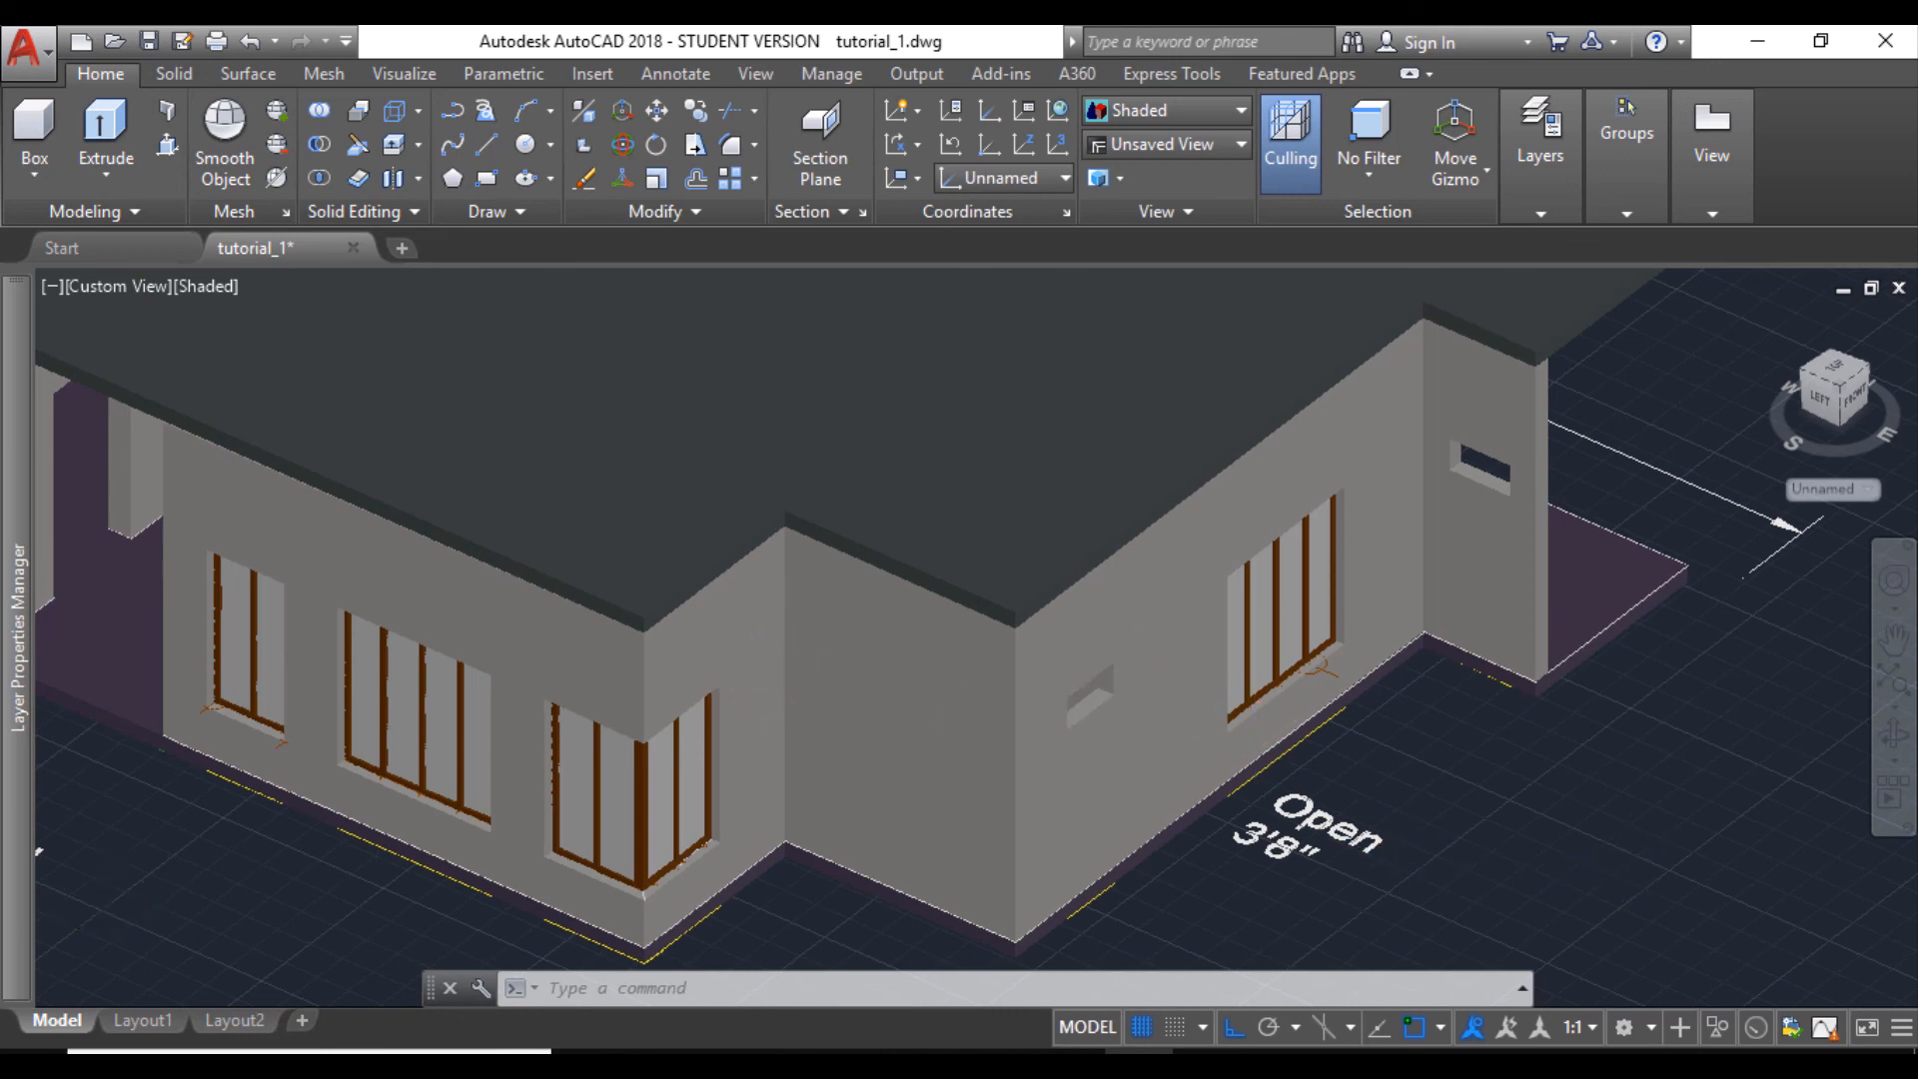
# - Examine the fitted windows and the remaining wall openings along the lawn side and the open side of the house
pyautogui.scroll(-2, 808, 671)
pyautogui.scroll(5, 1009, 684)
pyautogui.scroll(-2, 870, 690)
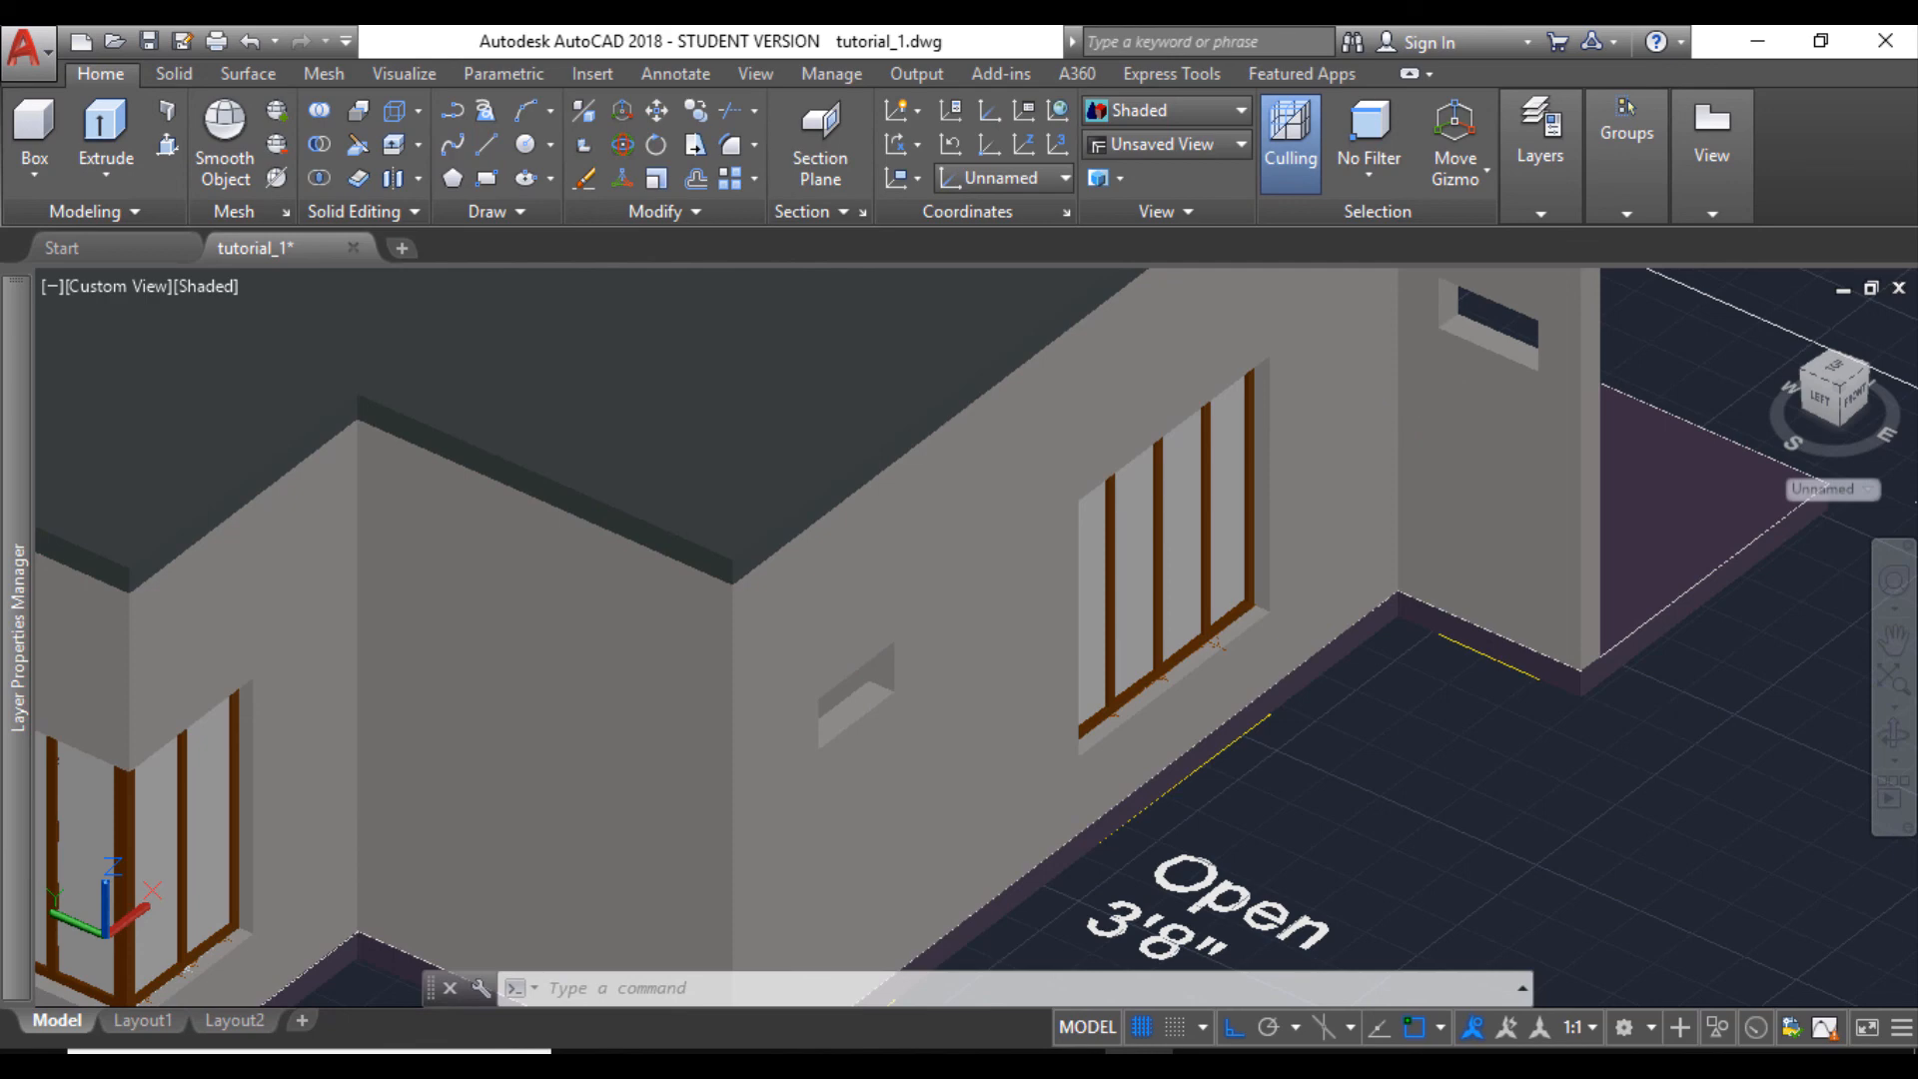
pyautogui.scroll(-2, 1182, 495)
pyautogui.moveTo(1039, 622); pyautogui.dragTo(1101, 663, button='middle')
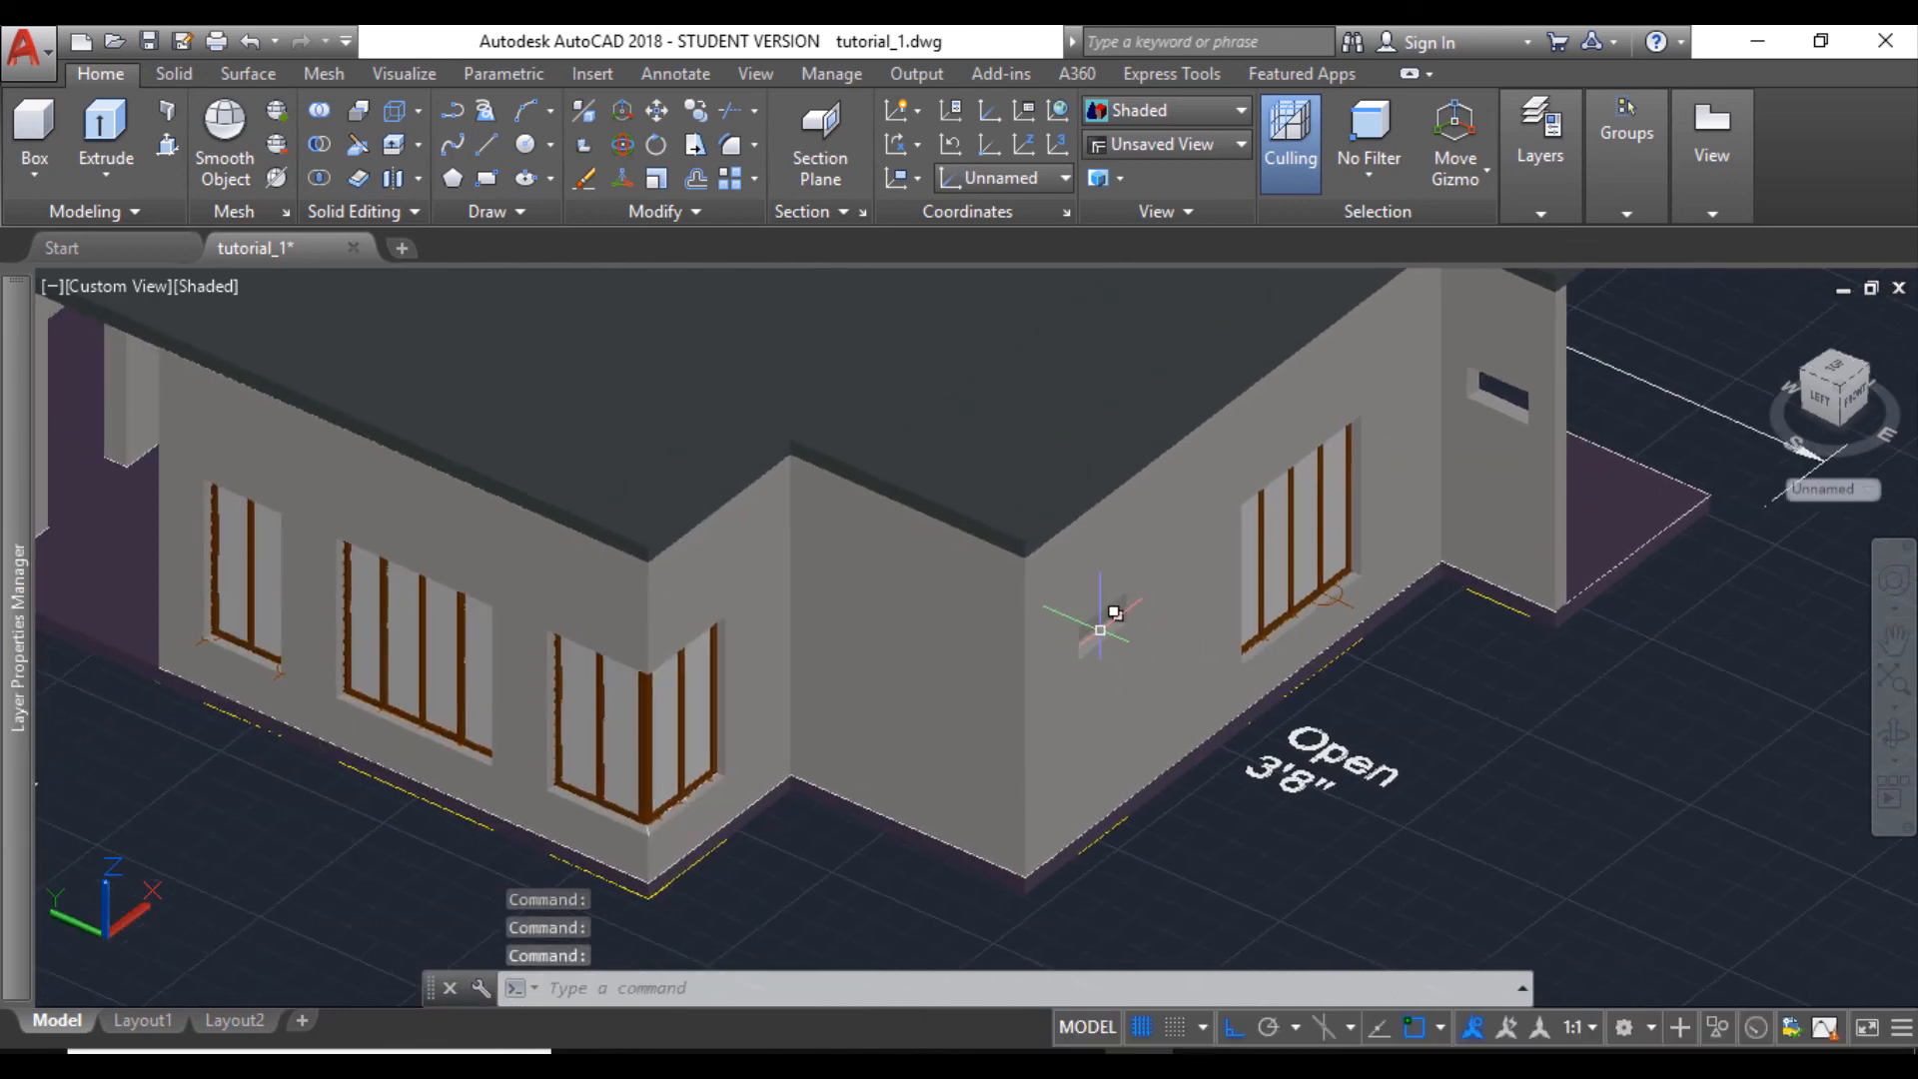
pyautogui.scroll(6, 1101, 627)
pyautogui.scroll(-8, 1100, 629)
pyautogui.moveTo(993, 612); pyautogui.dragTo(1095, 618, button='middle')
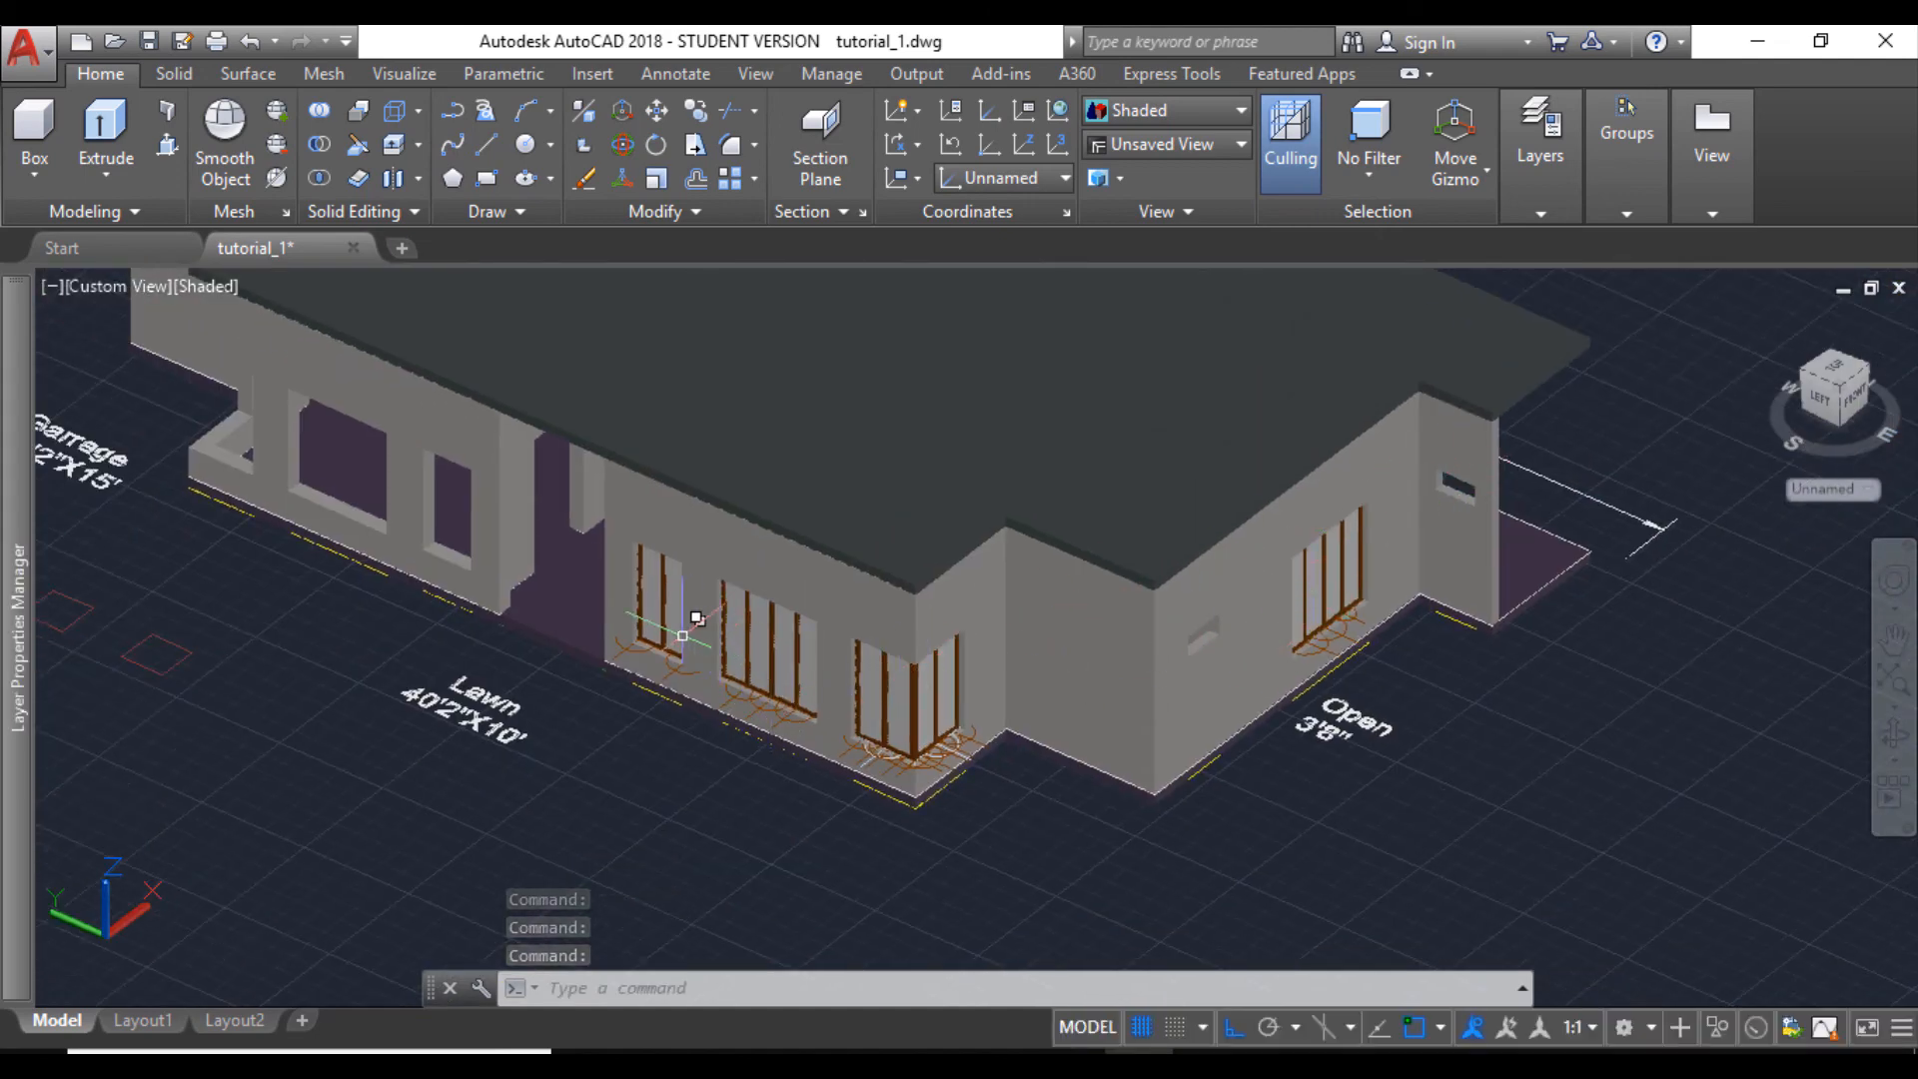
pyautogui.scroll(2, 929, 779)
pyautogui.scroll(-3, 949, 757)
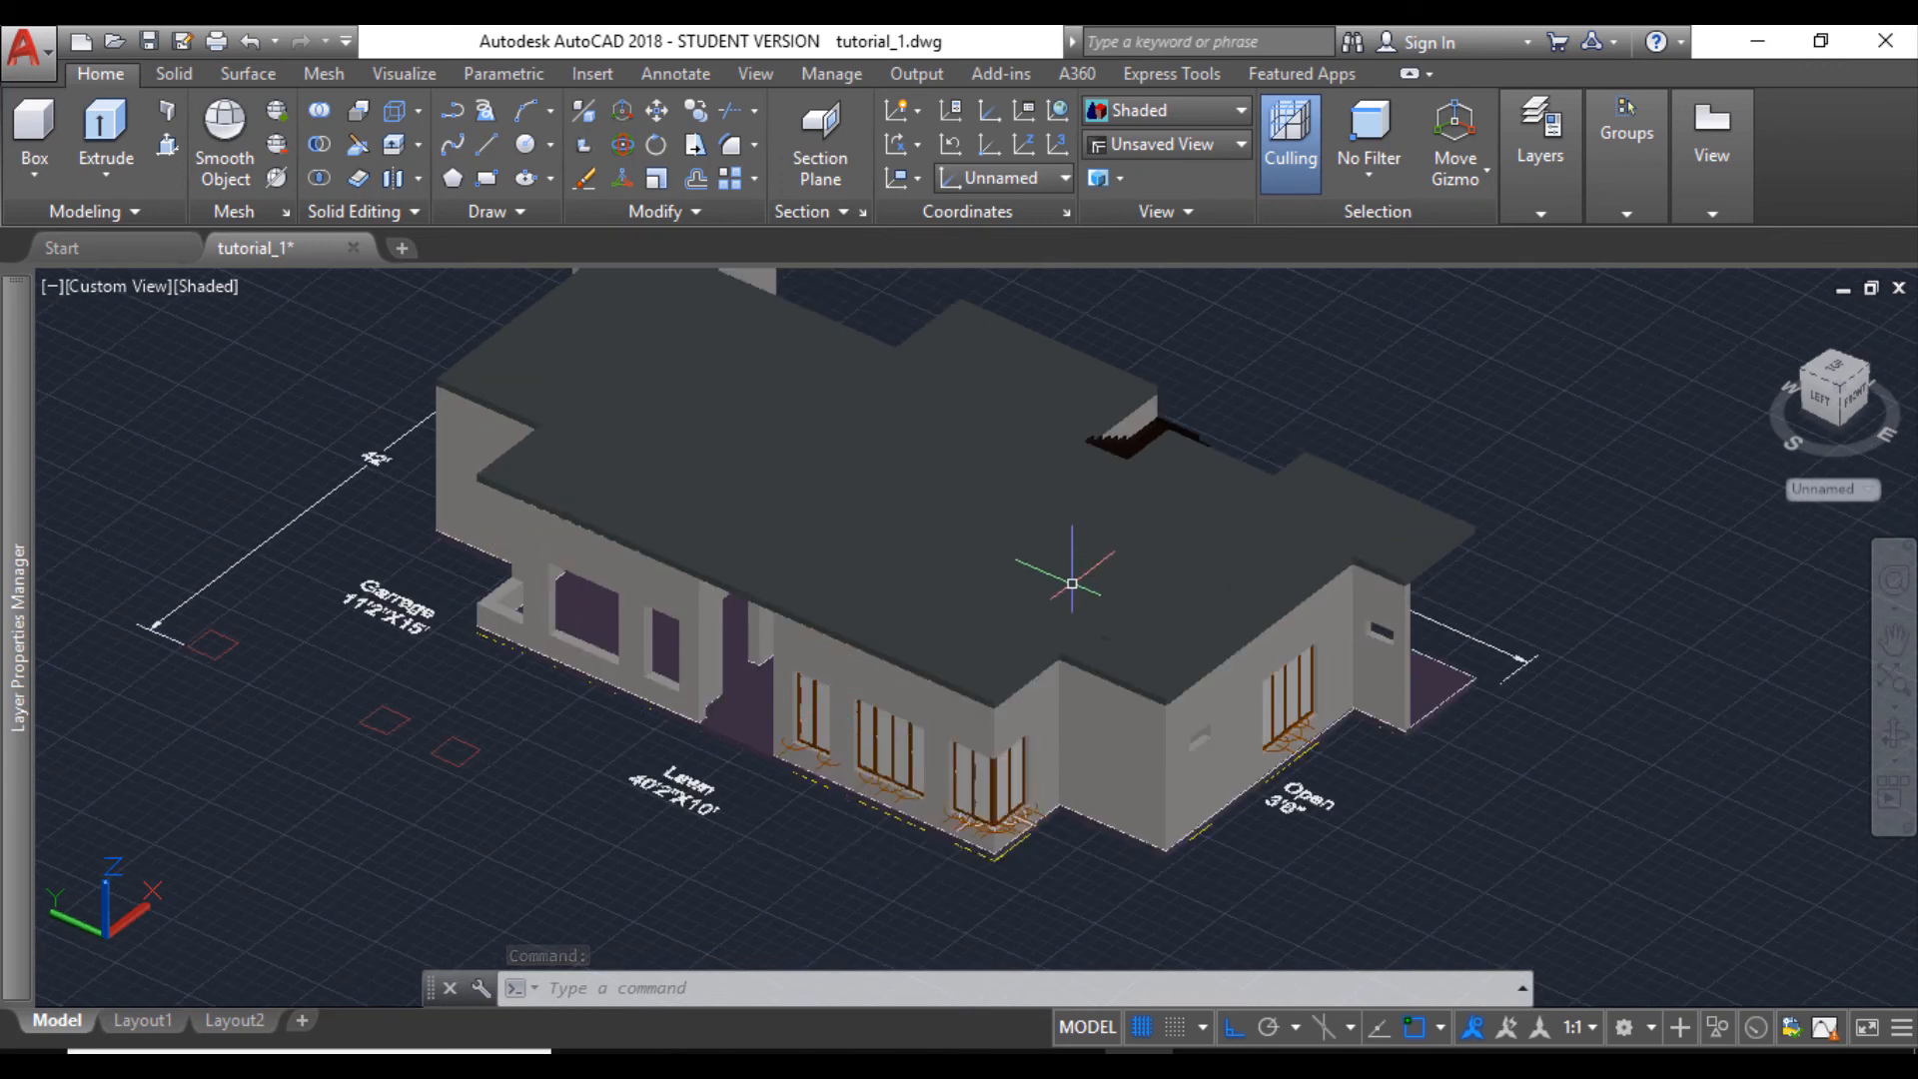
pyautogui.moveTo(1071, 584)
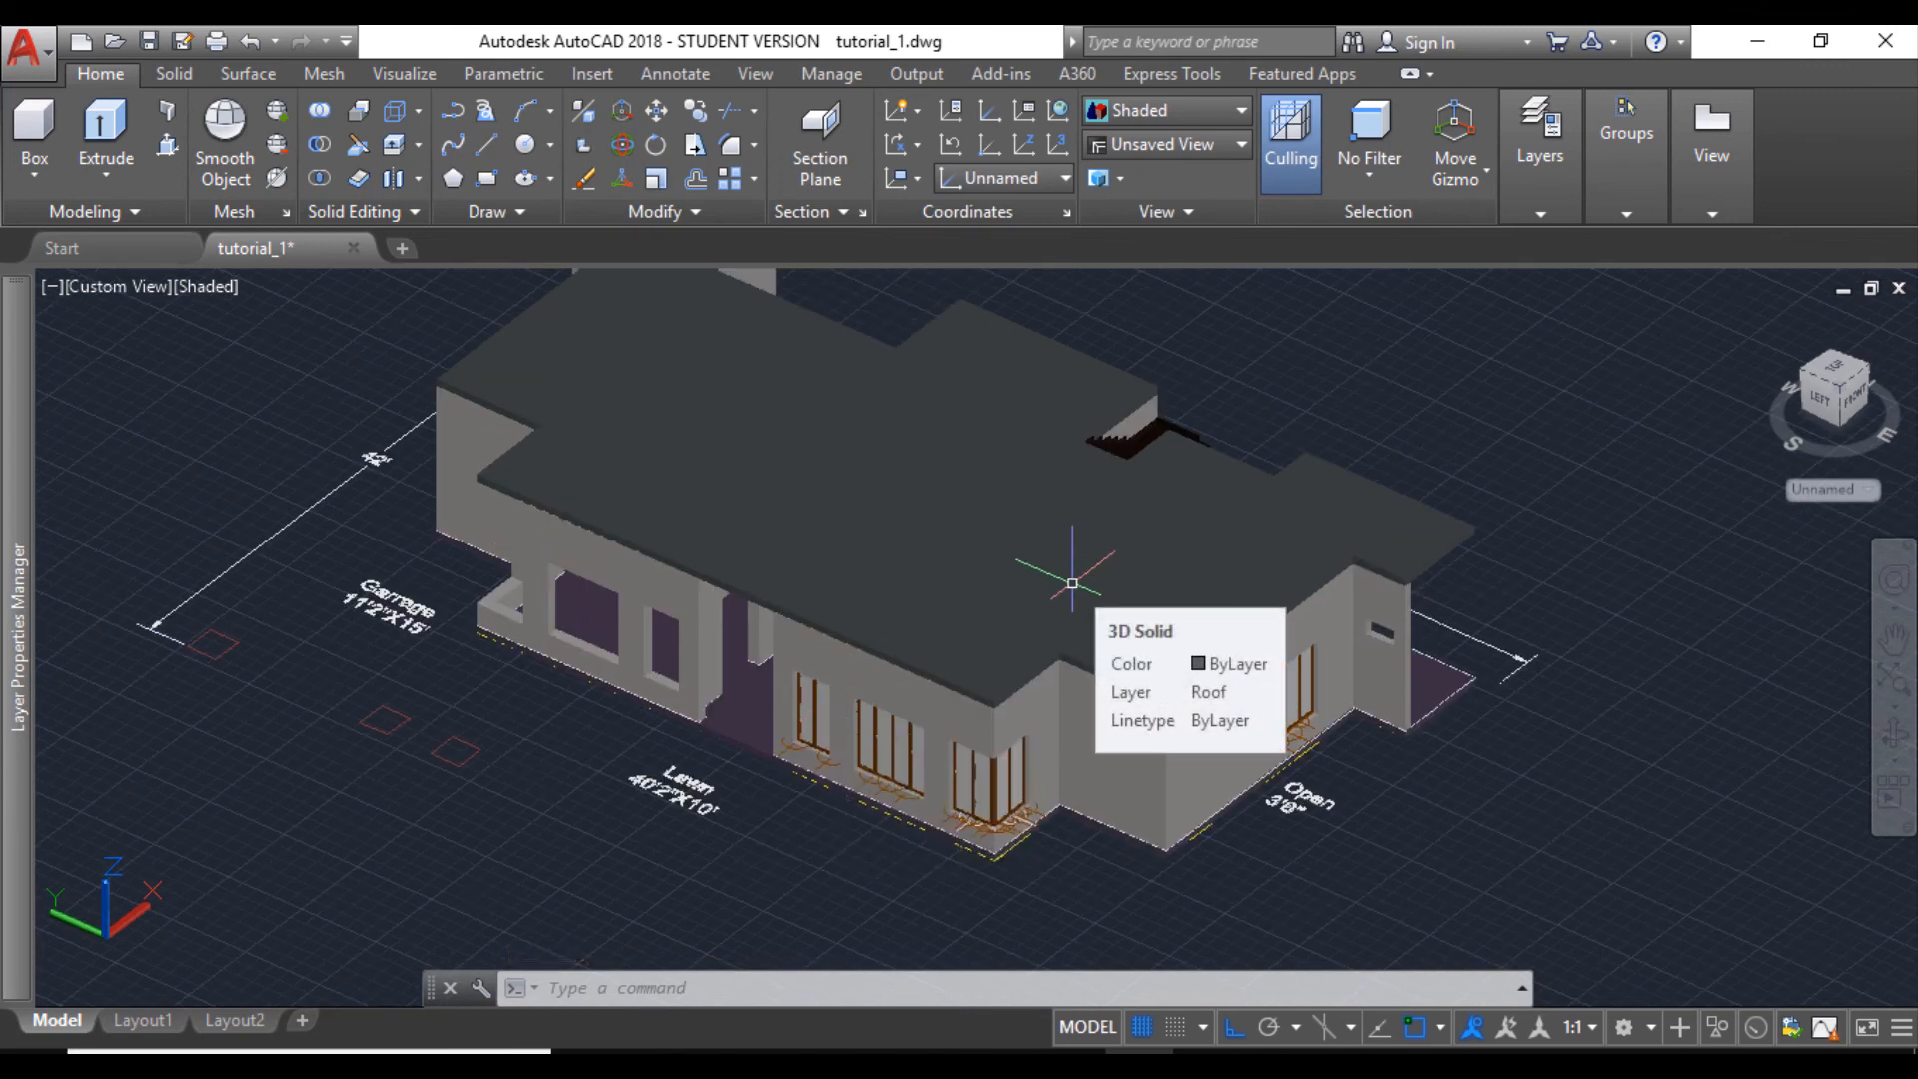